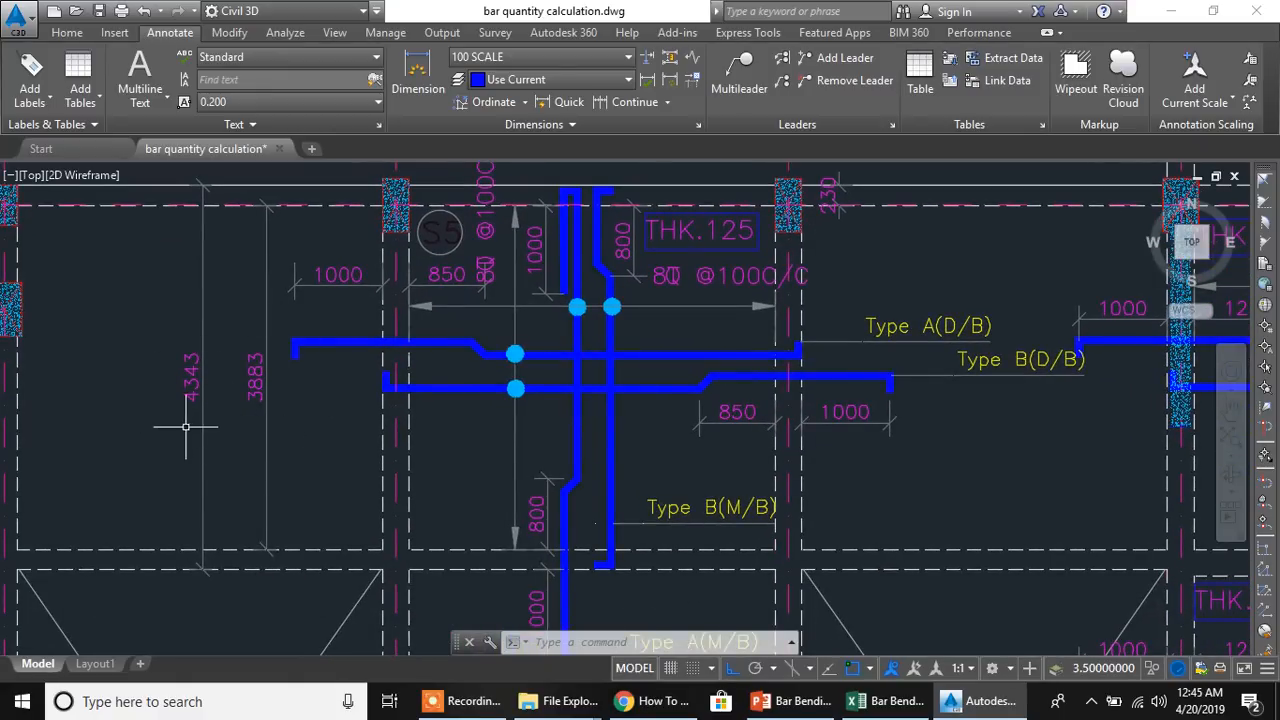
Examine the main and distribution bar layout of slab S5 in the drawing
mouse_move(405, 368)
left_mouse_down()
mouse_move(308, 408)
mouse_move(286, 403)
left_mouse_up()
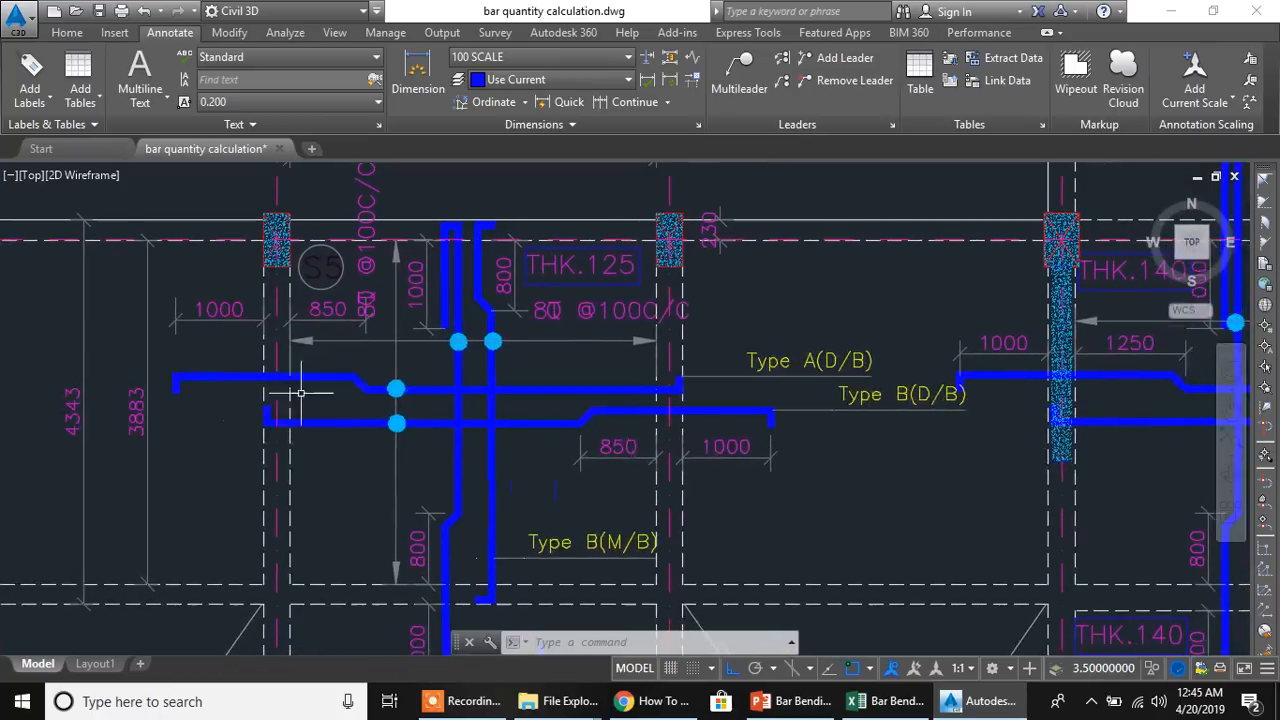
left_click_drag(597, 406, 587, 414)
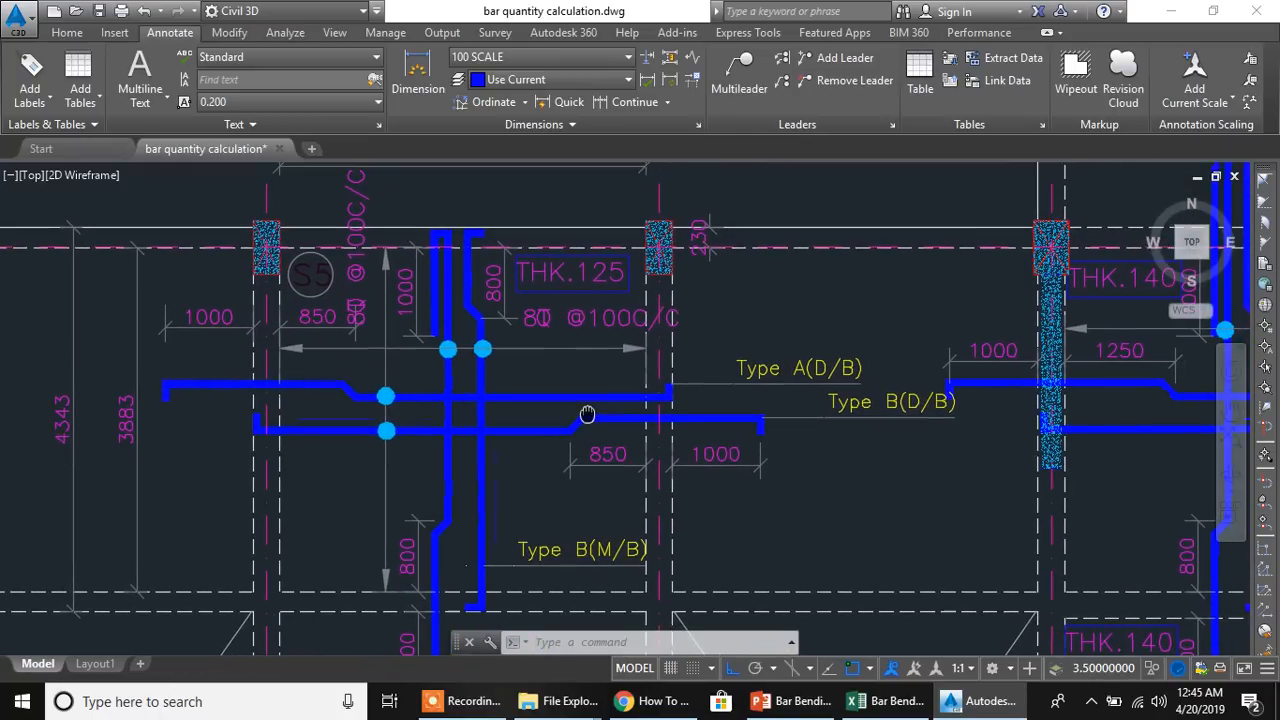
mouse_move(443, 486)
left_mouse_down()
mouse_move(469, 414)
mouse_move(455, 440)
mouse_move(481, 490)
mouse_move(514, 429)
mouse_move(526, 451)
mouse_move(509, 491)
mouse_move(493, 399)
mouse_move(494, 477)
mouse_move(451, 486)
mouse_move(452, 432)
left_mouse_up()
left_click_drag(584, 500, 575, 481)
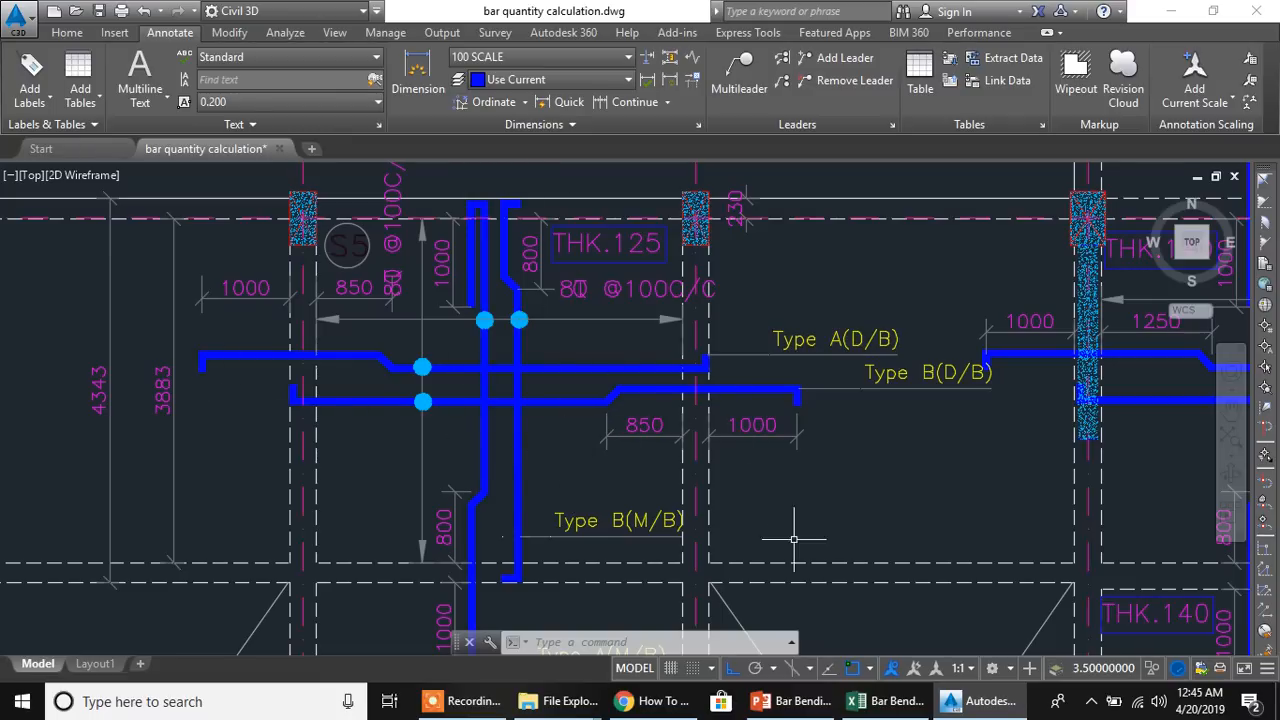
Switch to the Excel bar bending schedule workbook and review its BBS Calculation and BBS Table sheets
left_click(876, 703)
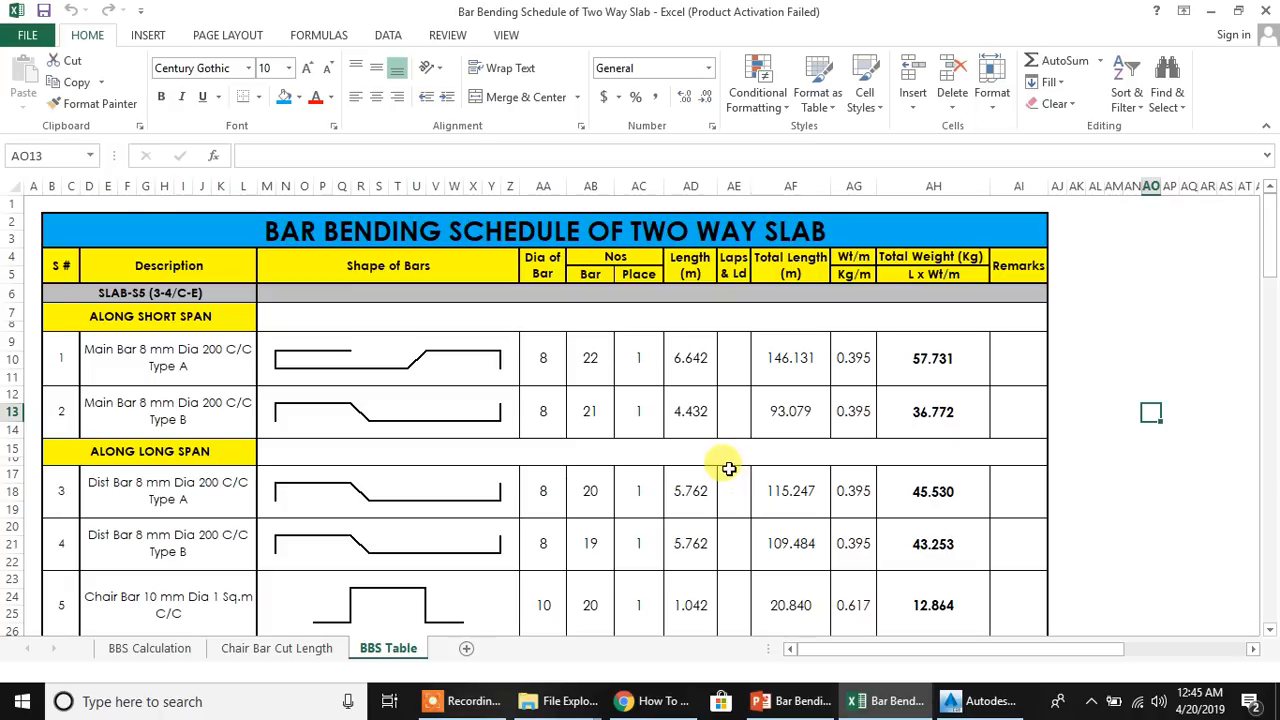
left_click(118, 648)
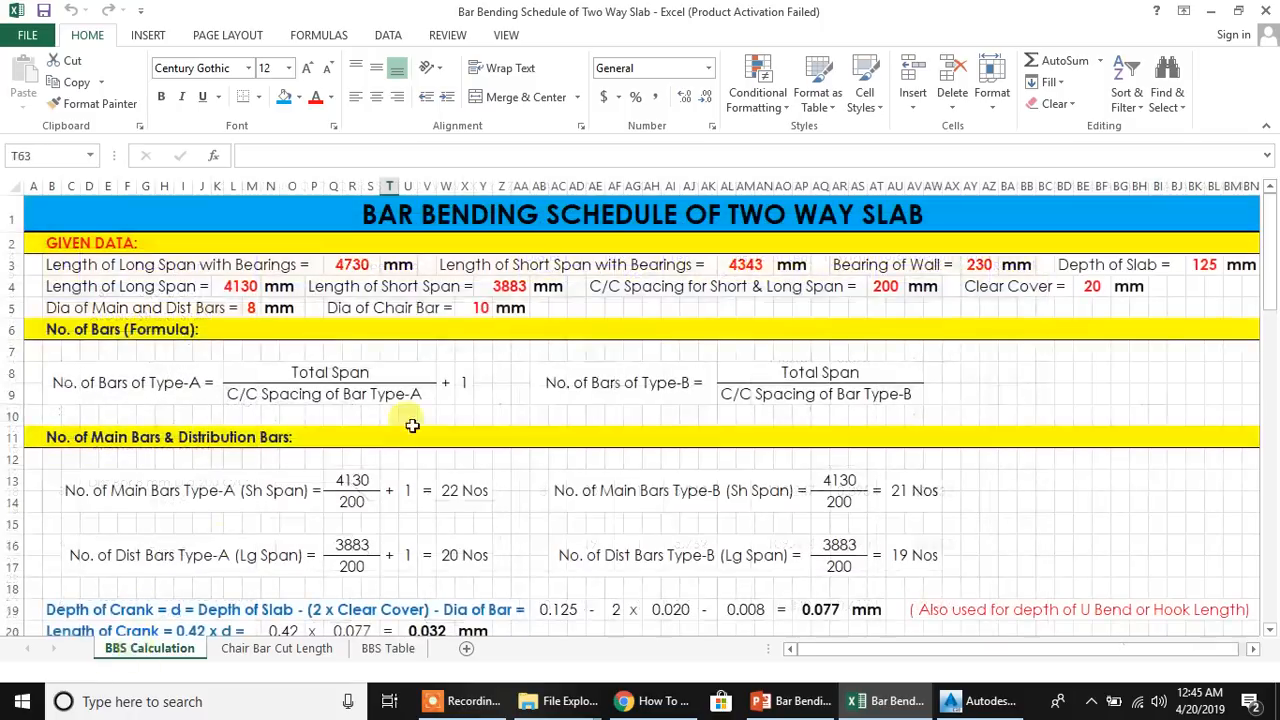
scroll(690, 318, "down", 14)
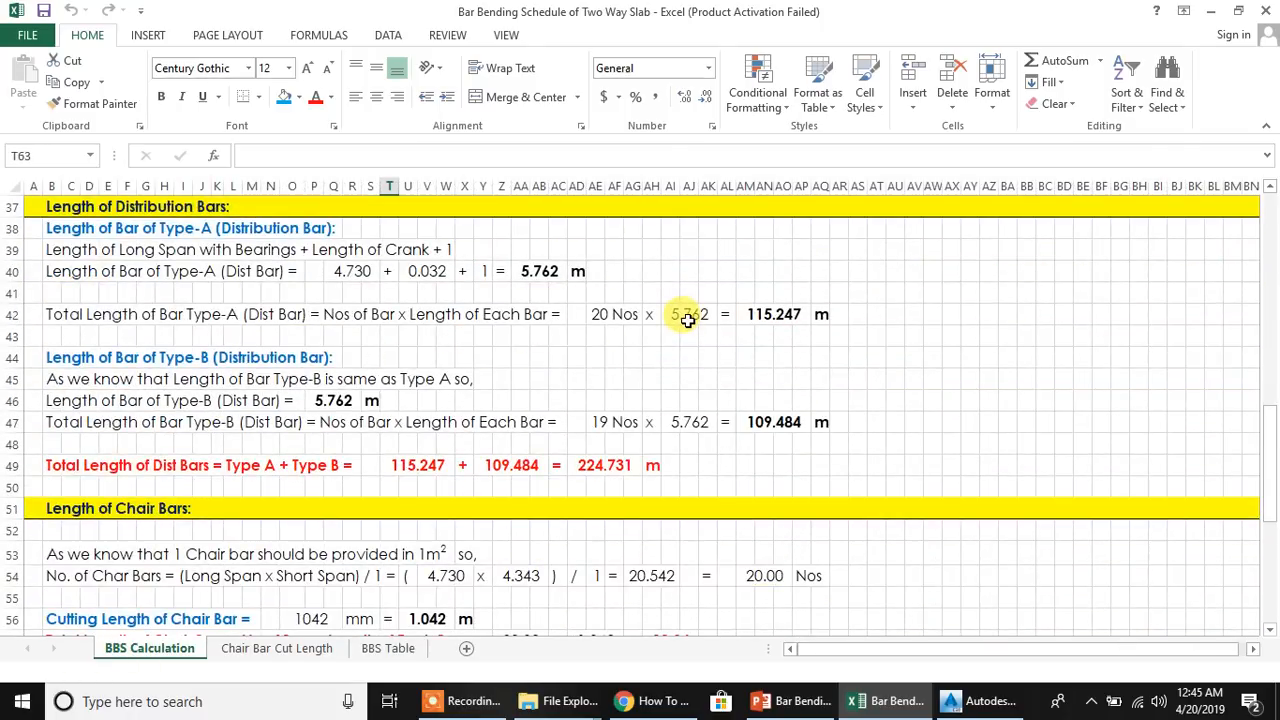
scroll(688, 320, "down", 8)
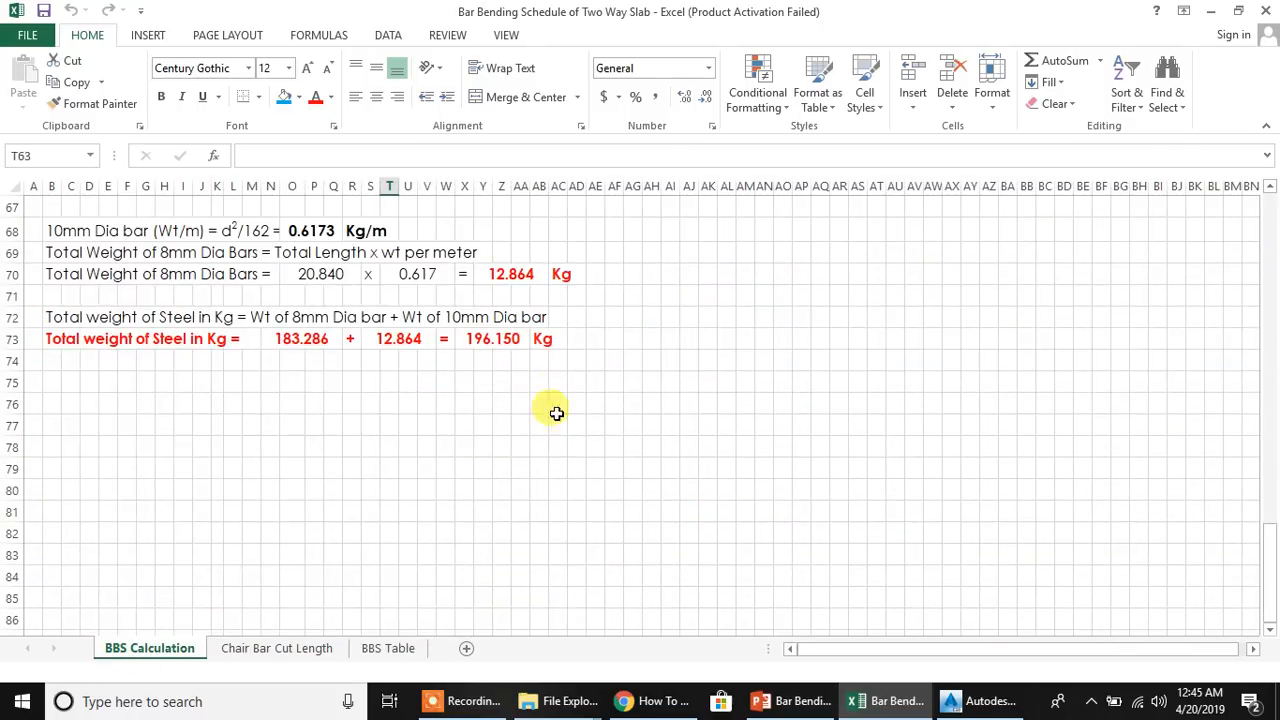
scroll(483, 451, "up", 11)
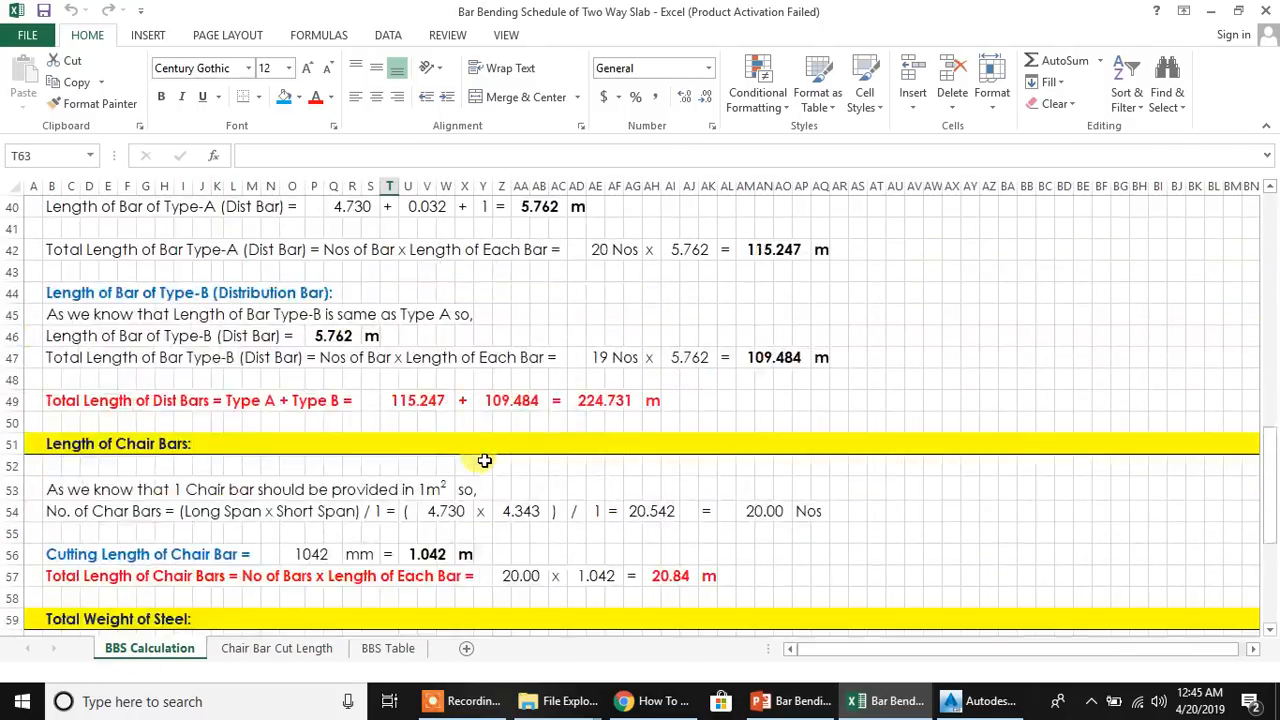
scroll(485, 460, "up", 11)
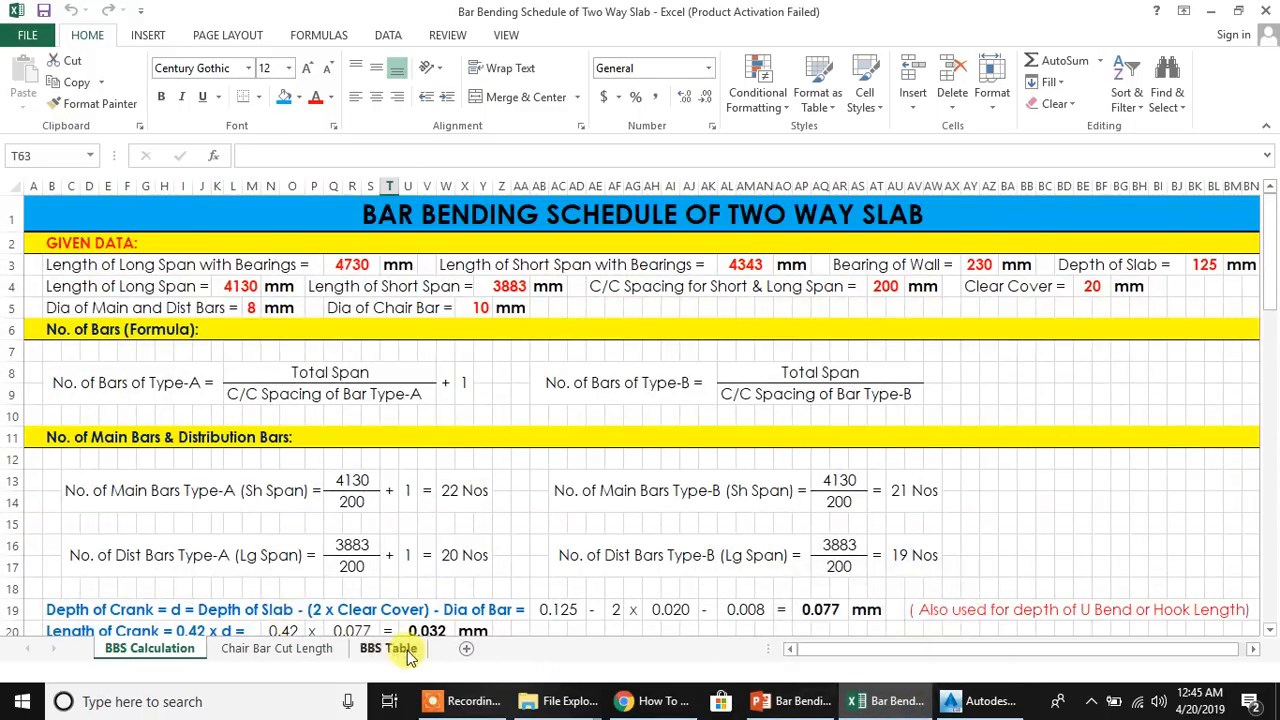
left_click(405, 650)
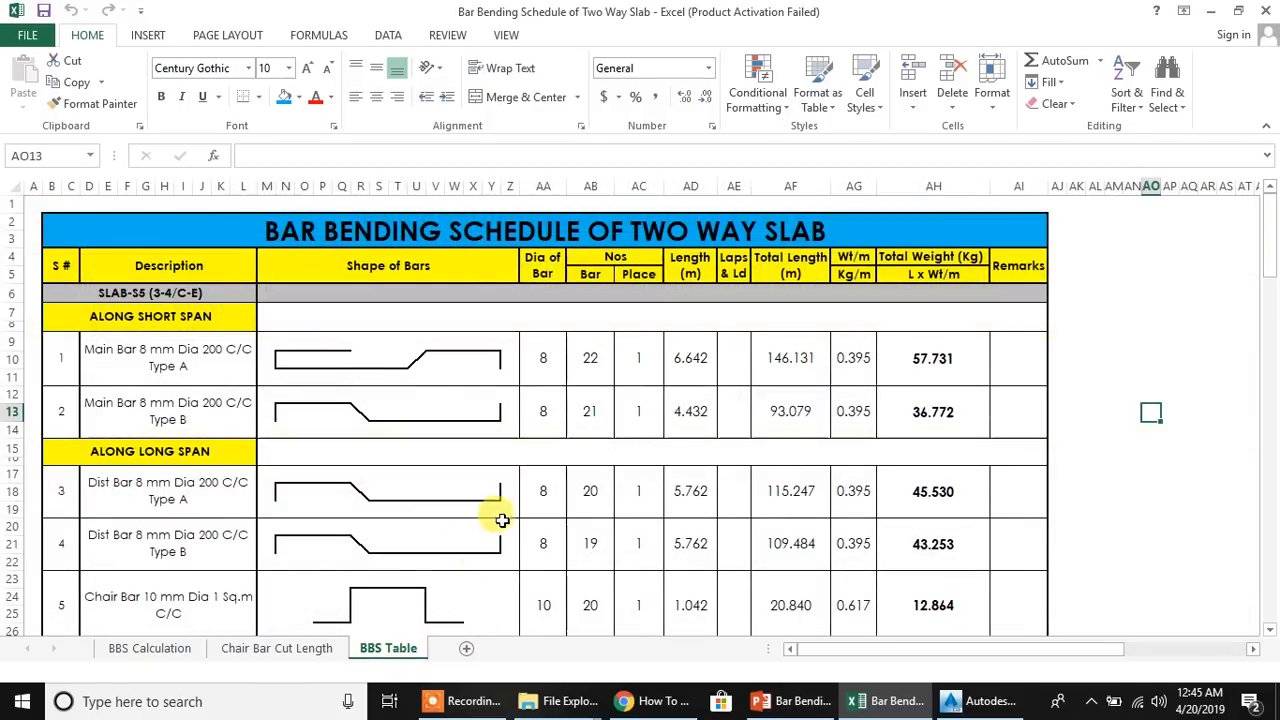
Add a new worksheet and narrow all its columns so the cells form a small square grid
left_click(466, 648)
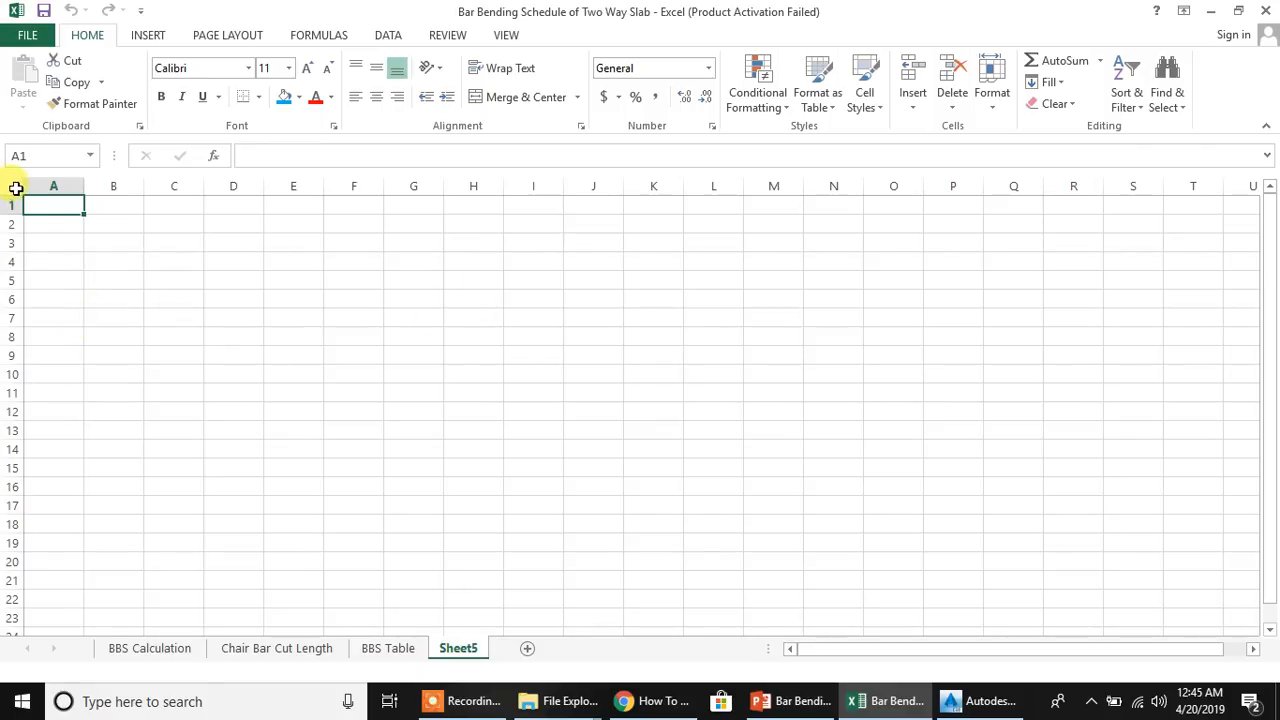
left_click(10, 186)
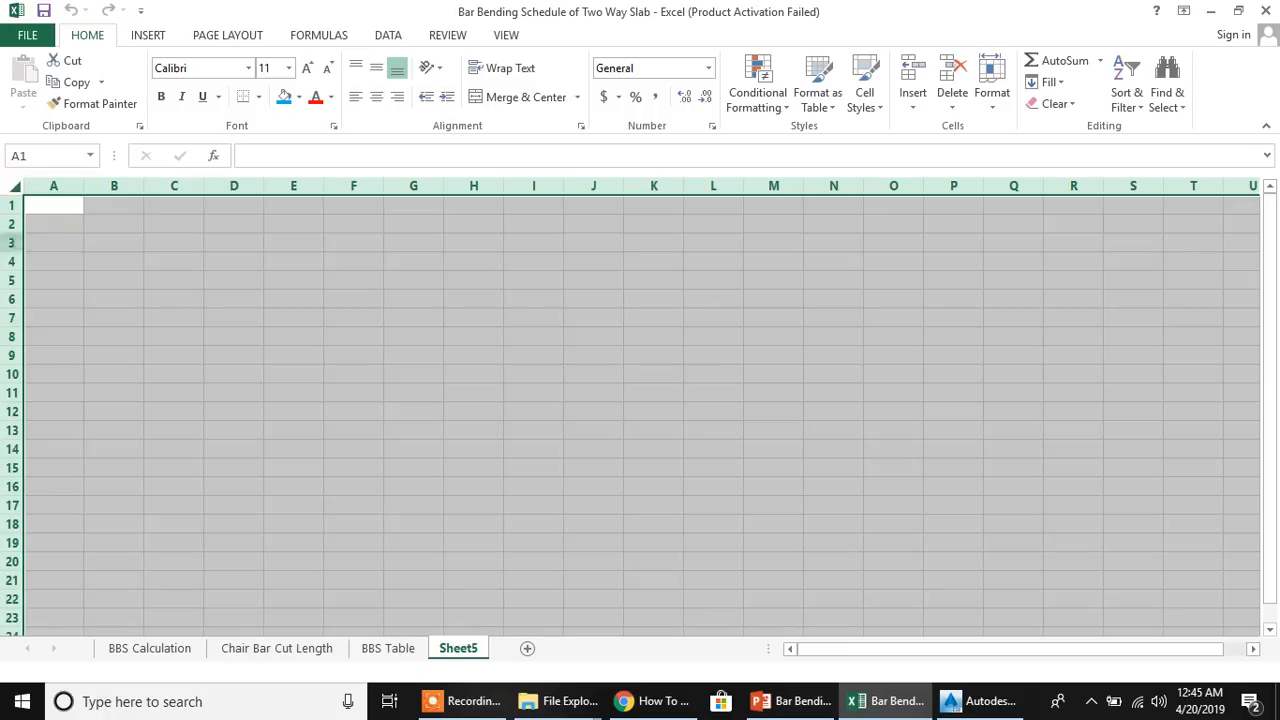
left_click_drag(15, 216, 16, 214)
key("ctrl+z")
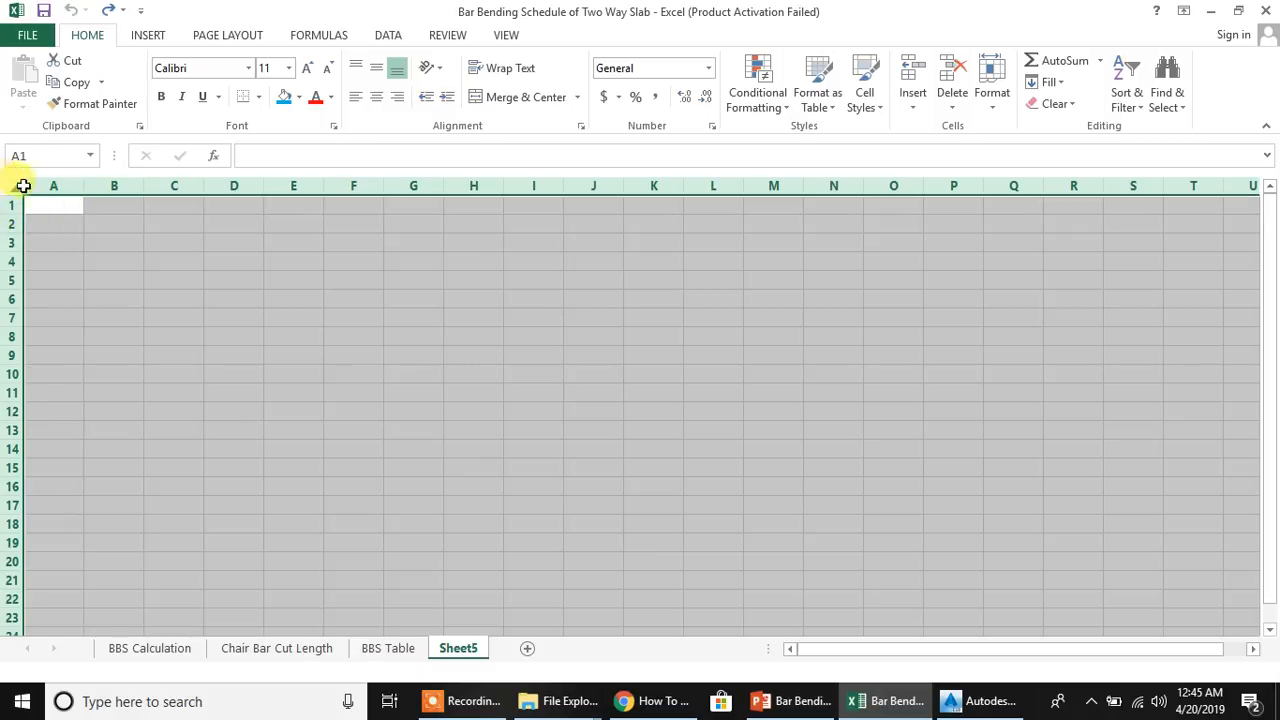
left_click_drag(83, 187, 42, 173)
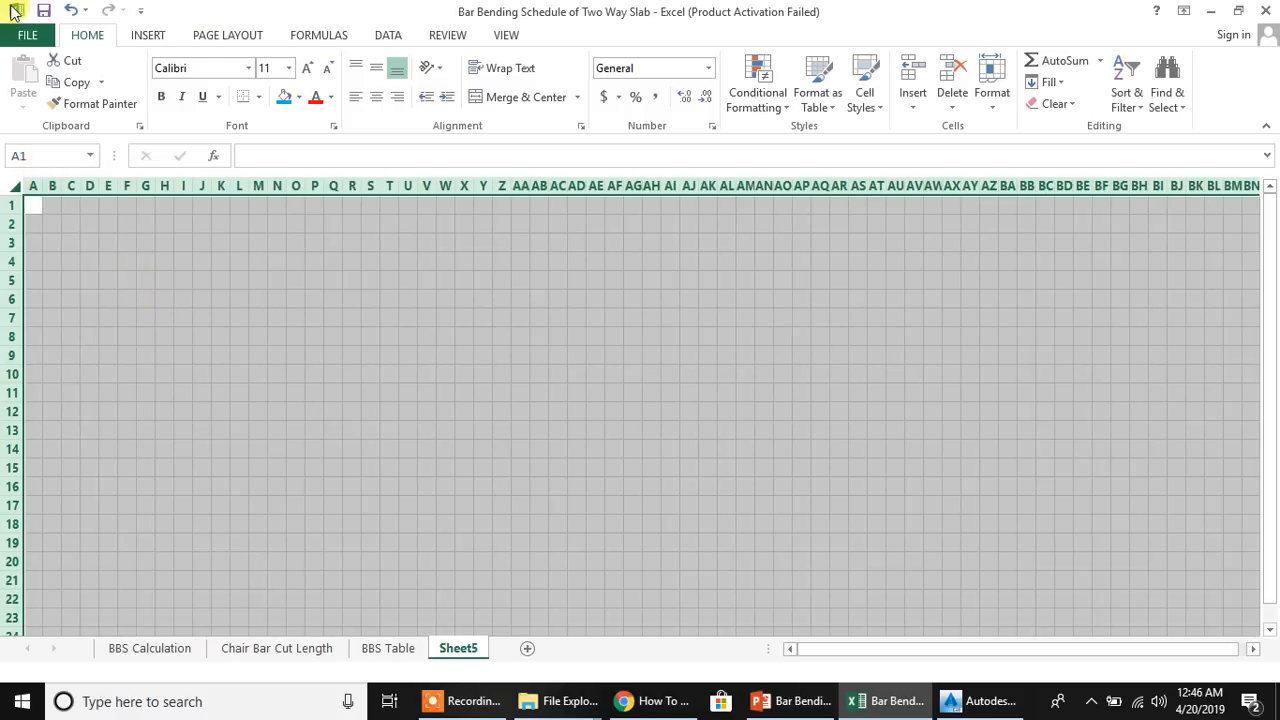
left_click(145, 223)
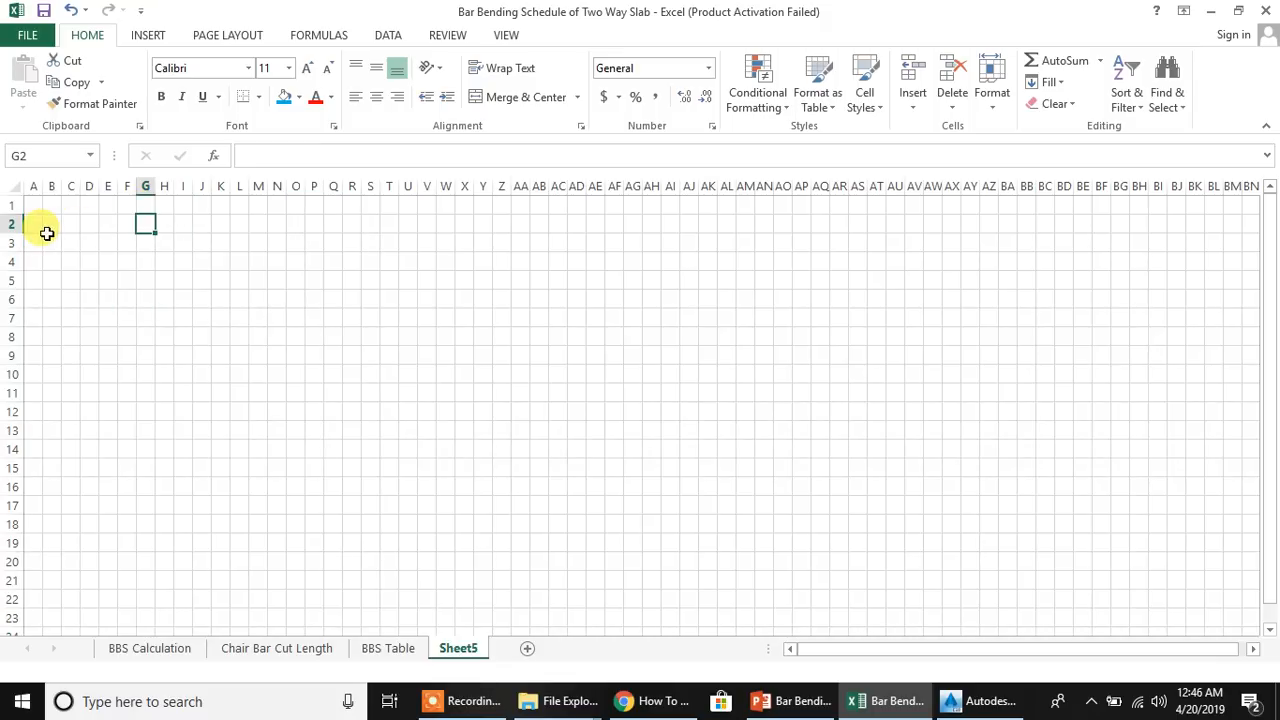
left_click(104, 299)
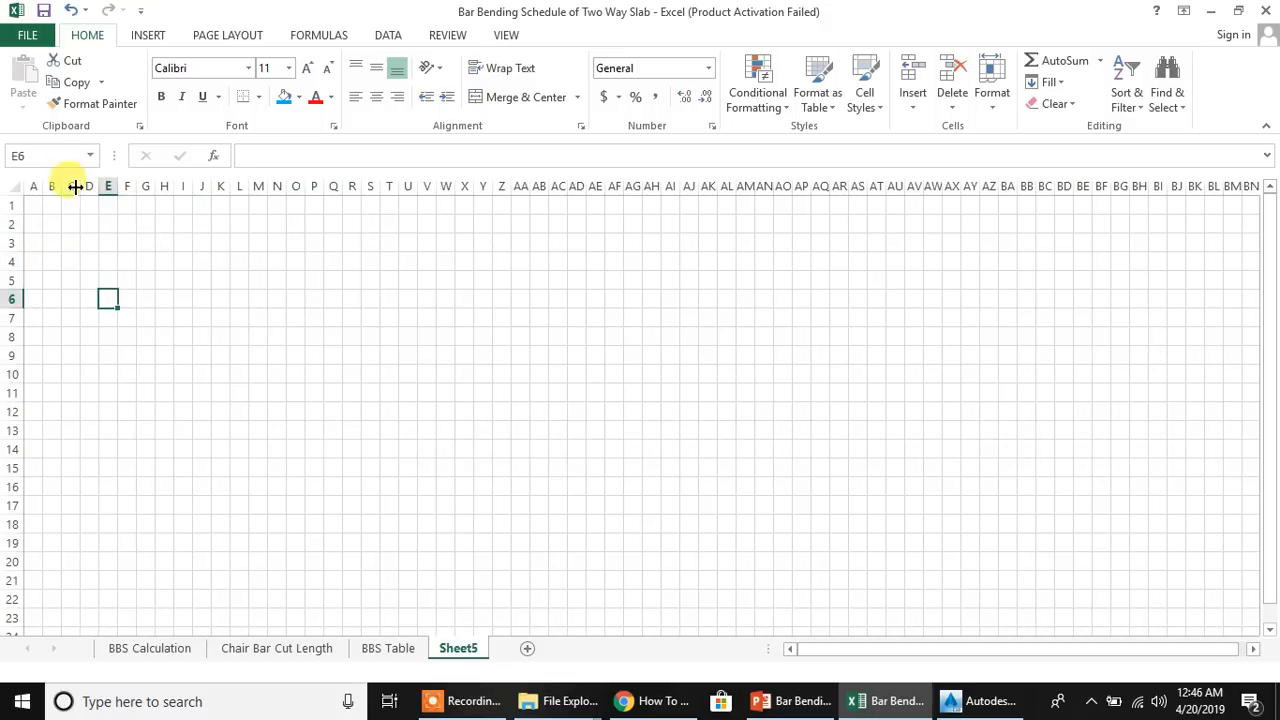
left_click(157, 263)
left_click(51, 227)
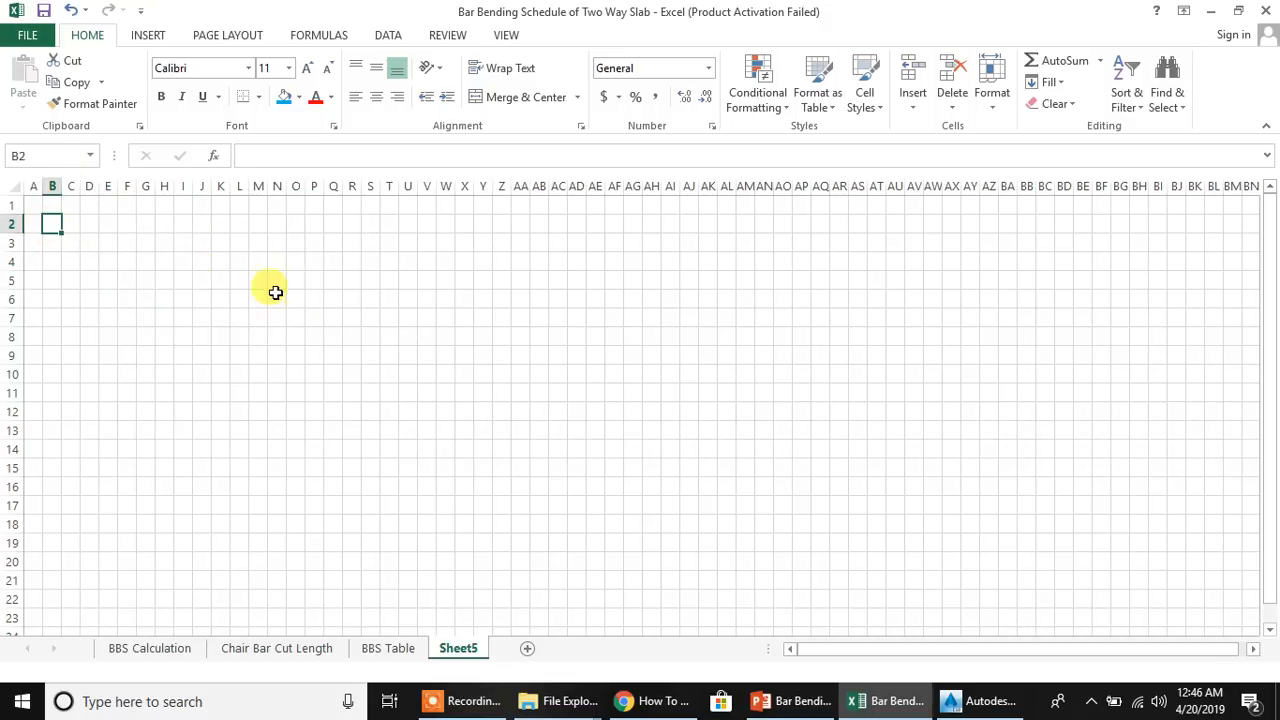
left_click(55, 243)
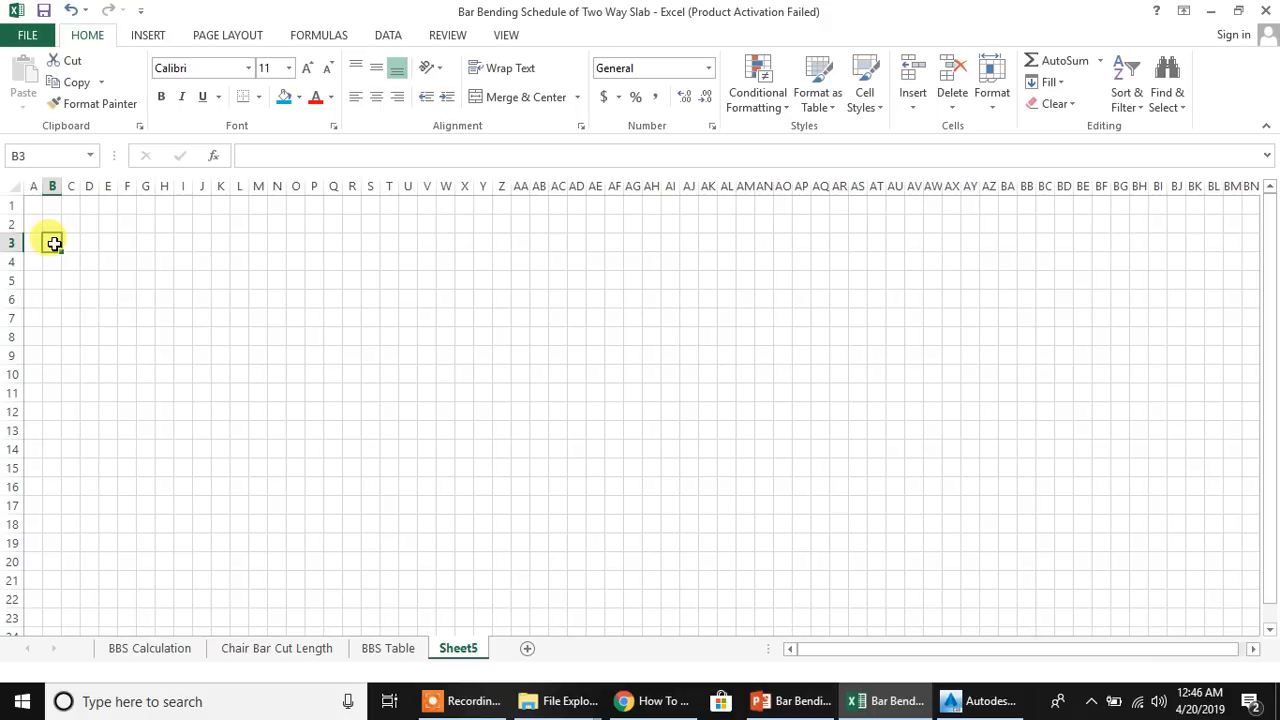
mouse_move(55, 243)
left_mouse_down()
mouse_move(69, 248)
mouse_move(62, 238)
left_mouse_up()
Format all cells of the new sheet in Century Gothic at font size 10
left_click(7, 192)
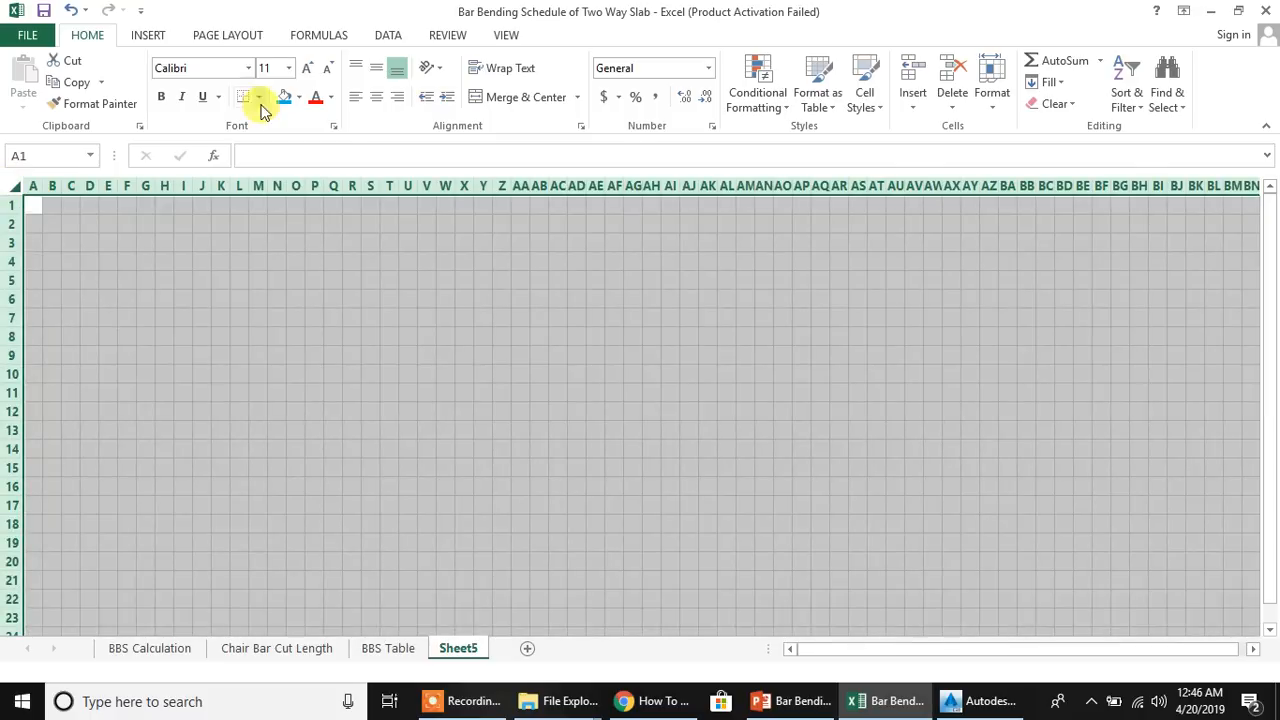
left_click(248, 68)
scroll(245, 310, "down", 12)
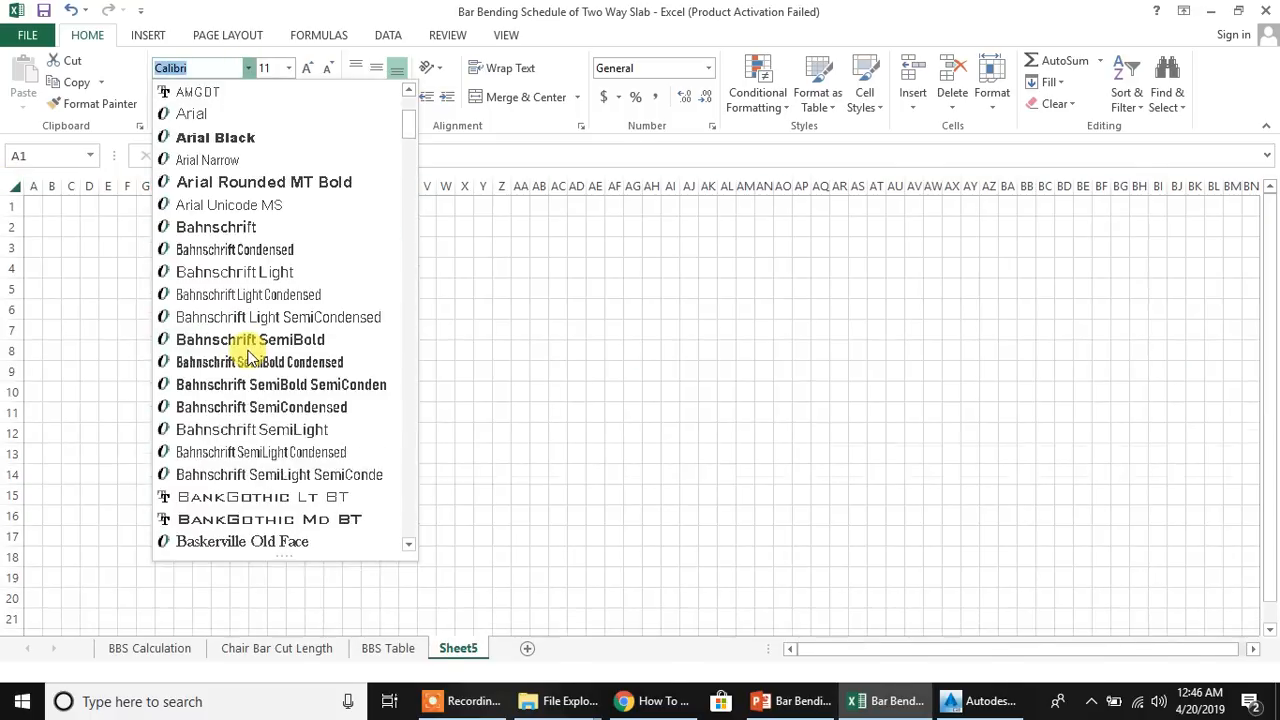
scroll(252, 316, "down", 4)
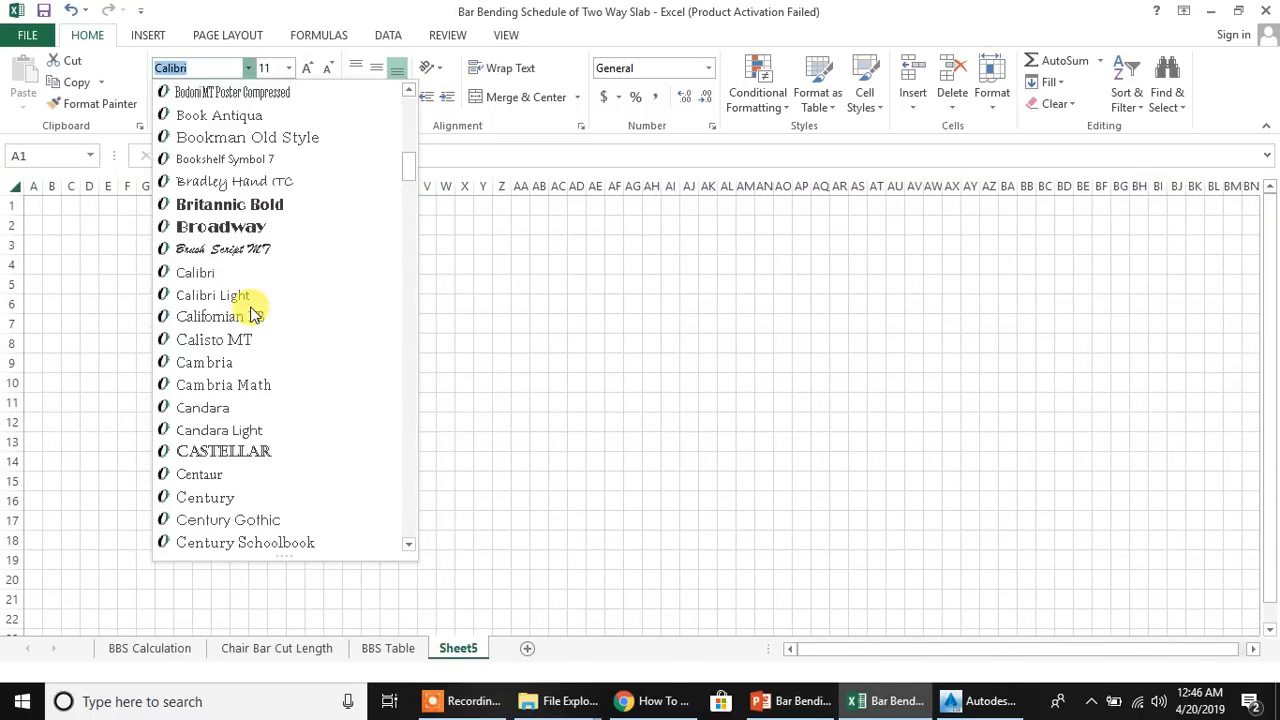
left_click(257, 318)
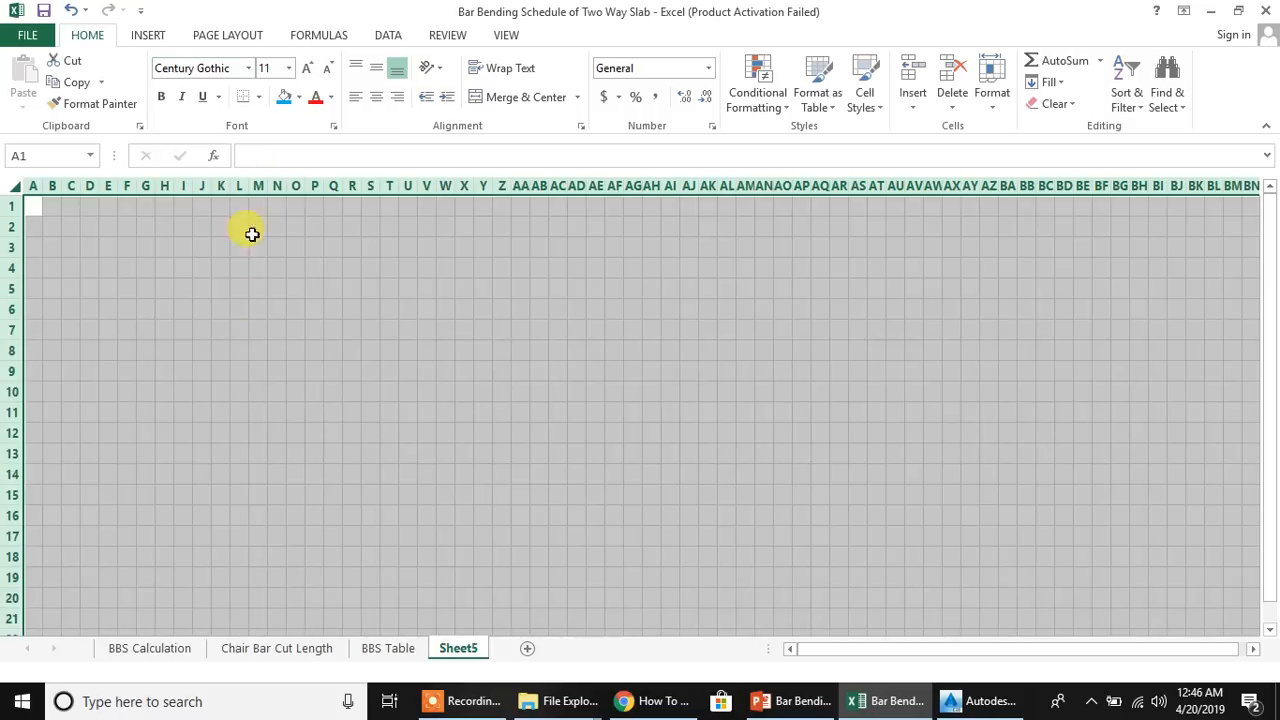
left_click(291, 68)
left_click(267, 122)
left_click(279, 323)
left_click(277, 388)
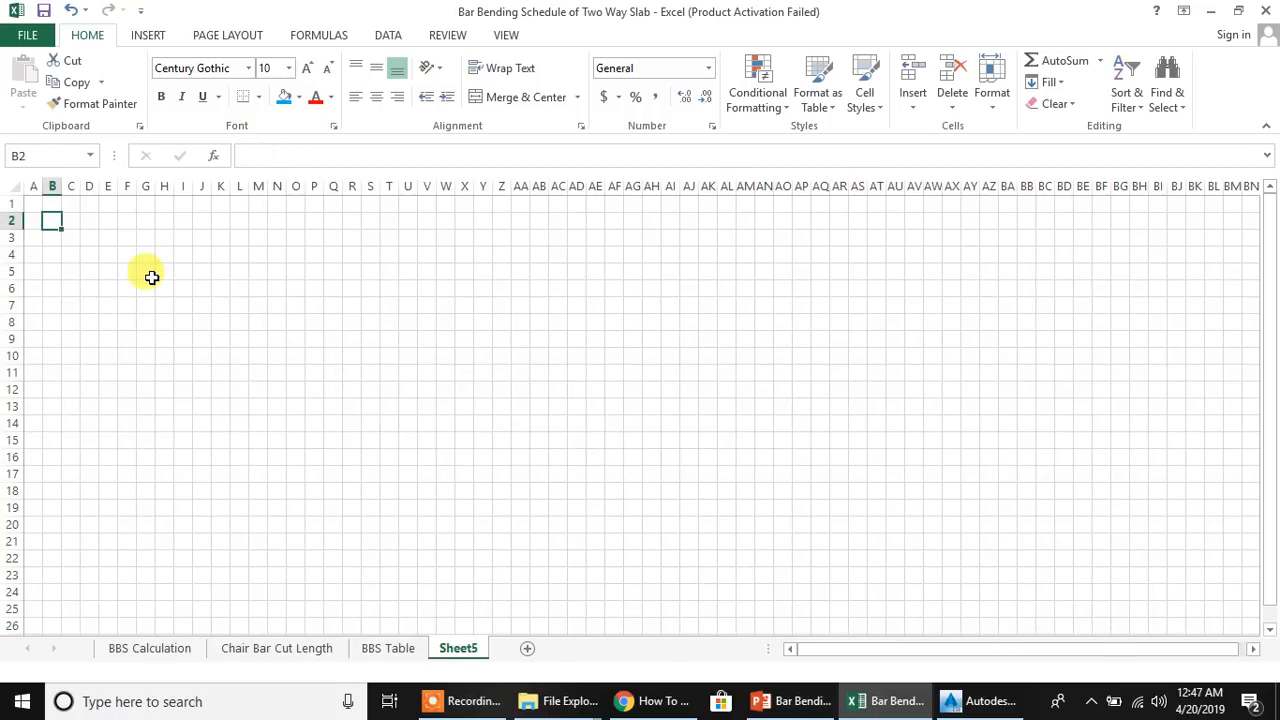
Enter the heading "S #" in B2 and merge and center it across B2:C2
left_click(126, 289)
left_click(94, 258)
left_click(59, 221)
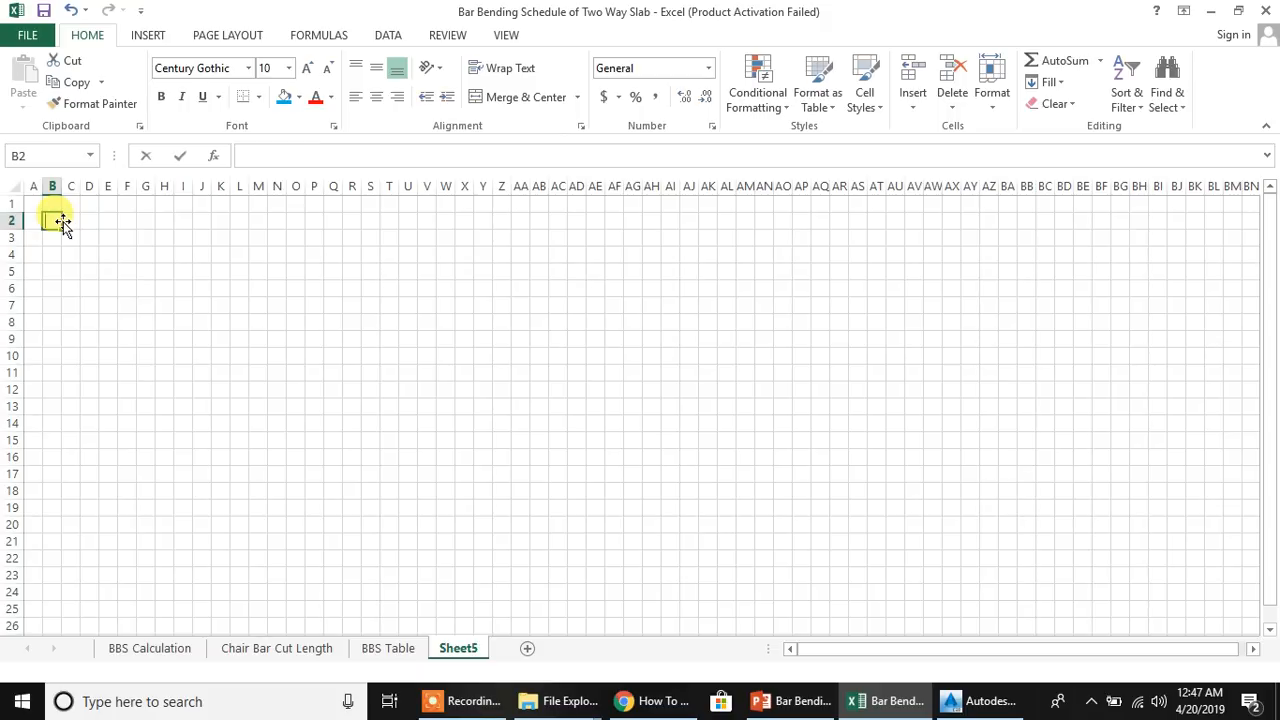
type("S #")
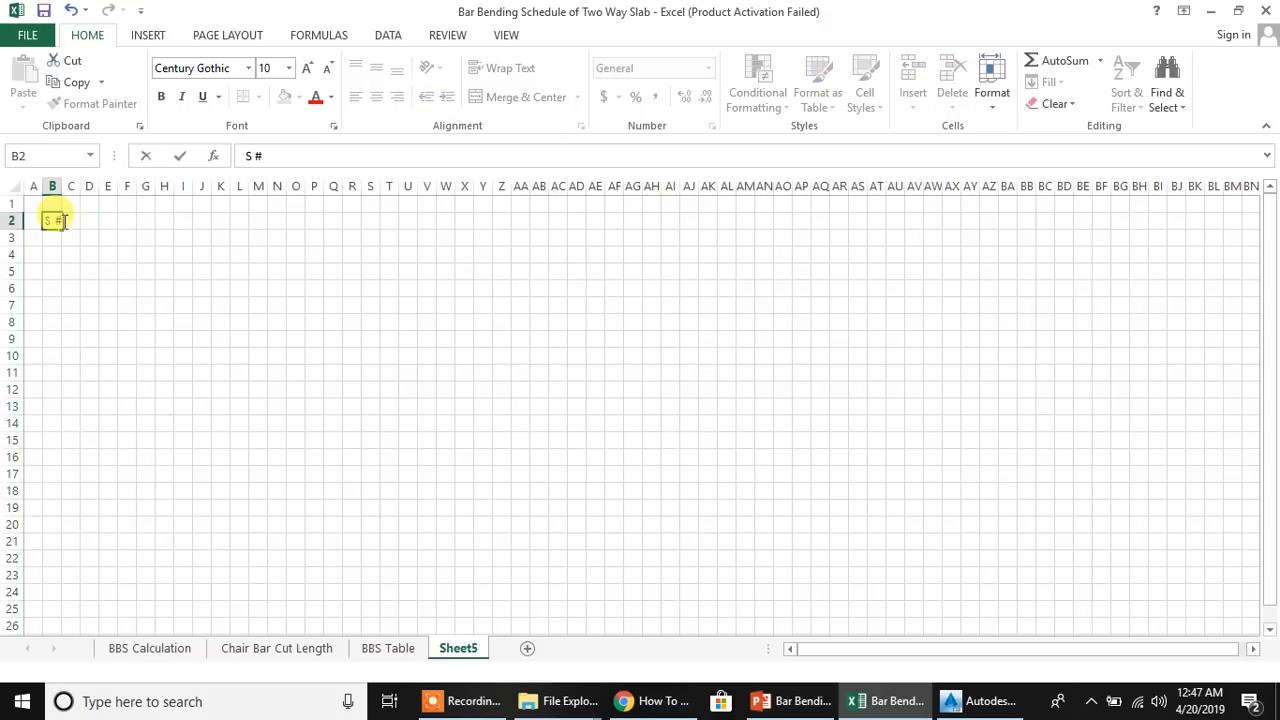
key("Return")
left_click_drag(50, 220, 65, 222)
left_click(500, 97)
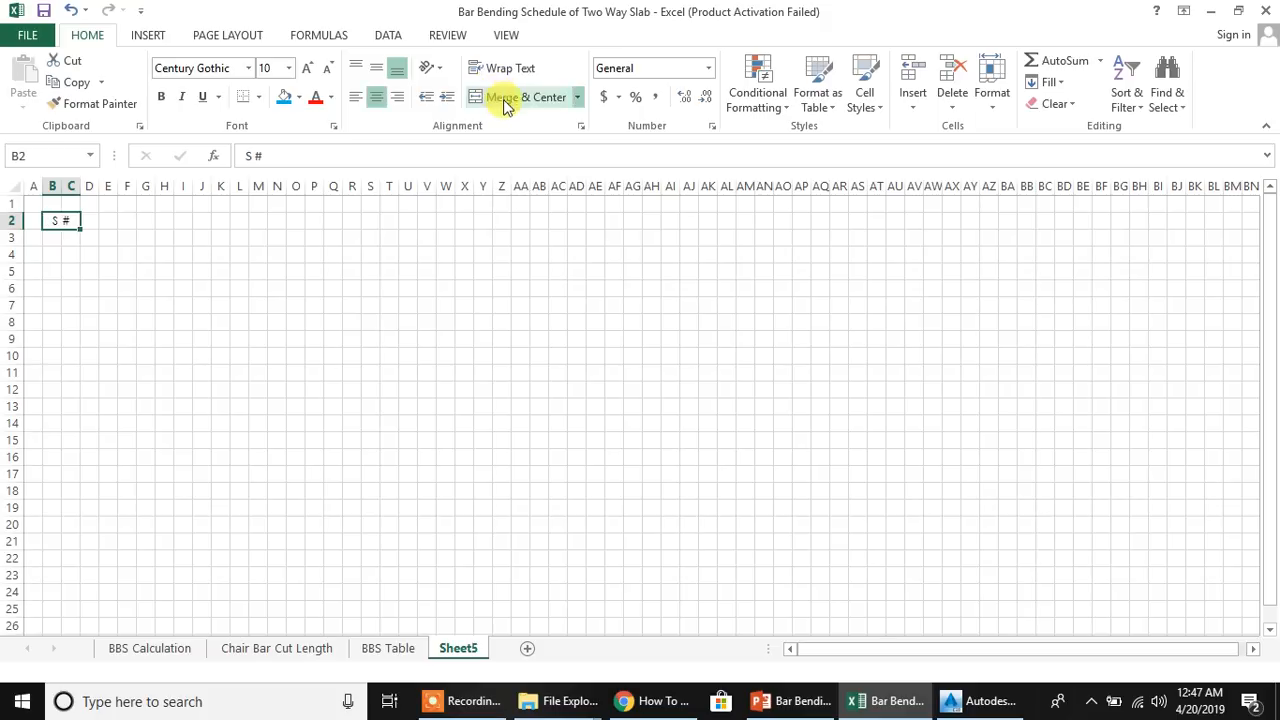
Merge and center cells D2:M2 and enter the heading "Description" there
left_click(202, 339)
left_click(90, 222)
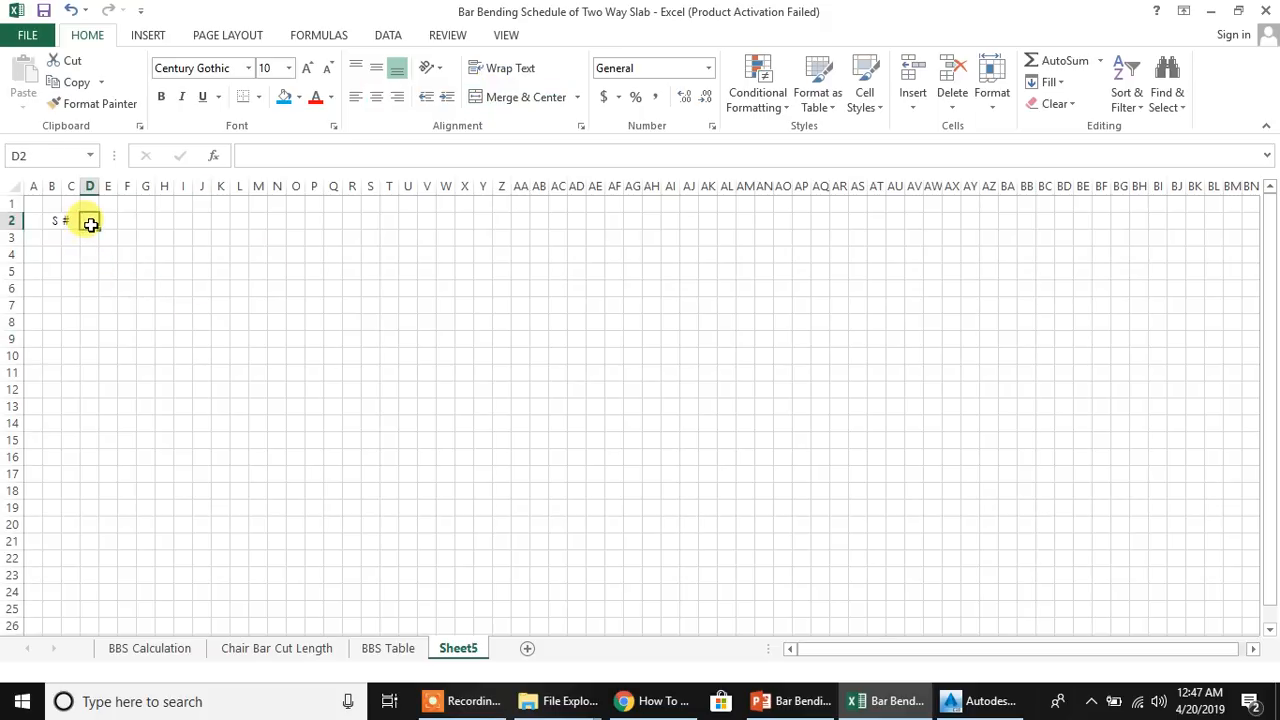
left_click_drag(90, 220, 252, 224)
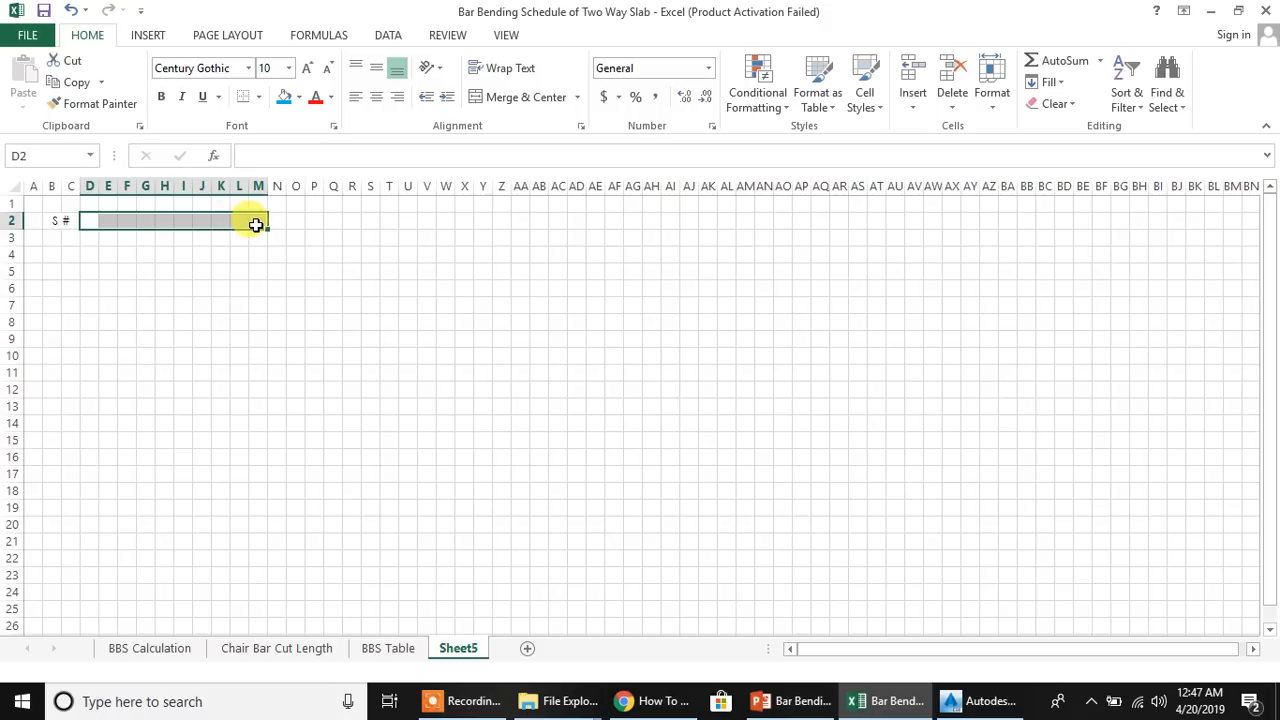
left_click(524, 97)
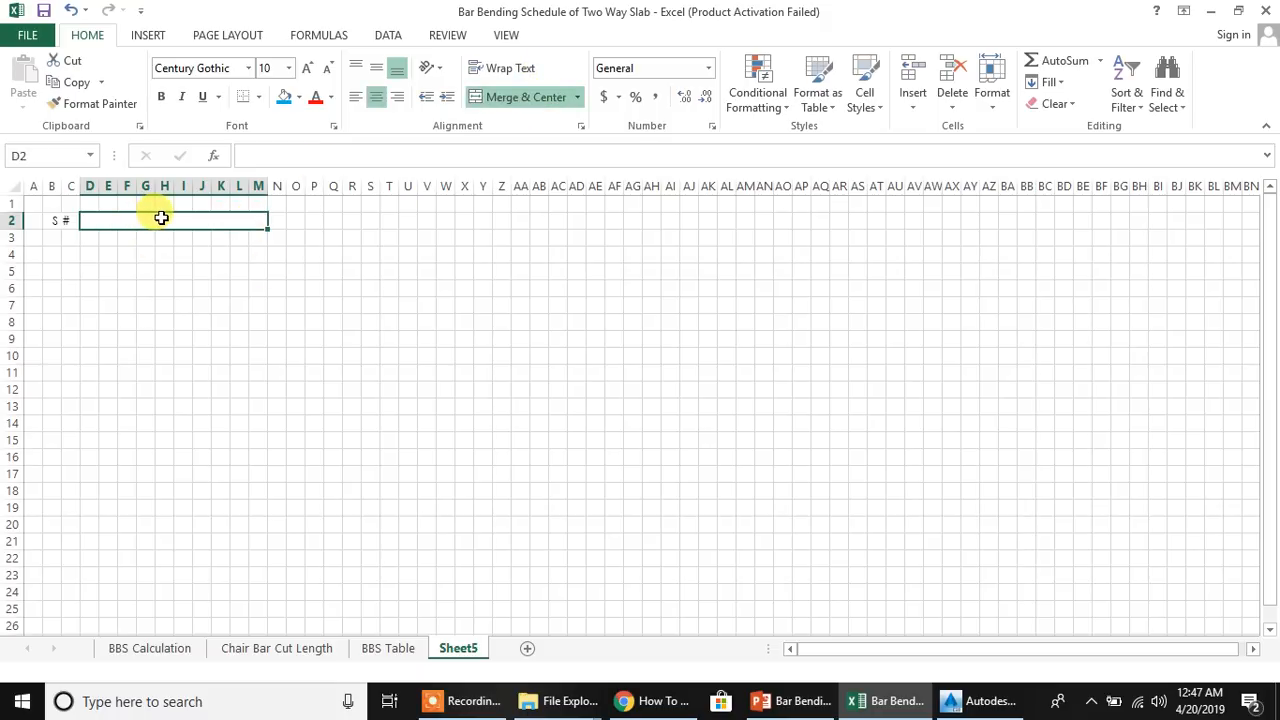
type("Description")
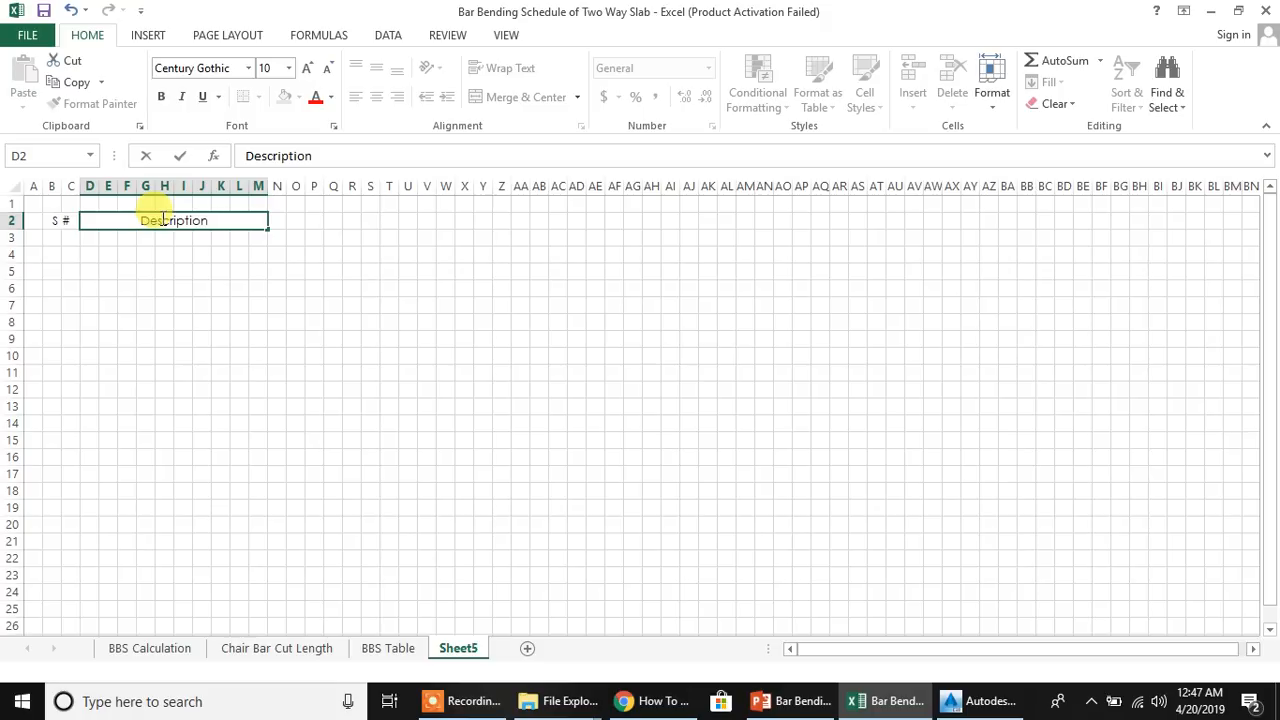
key("Return")
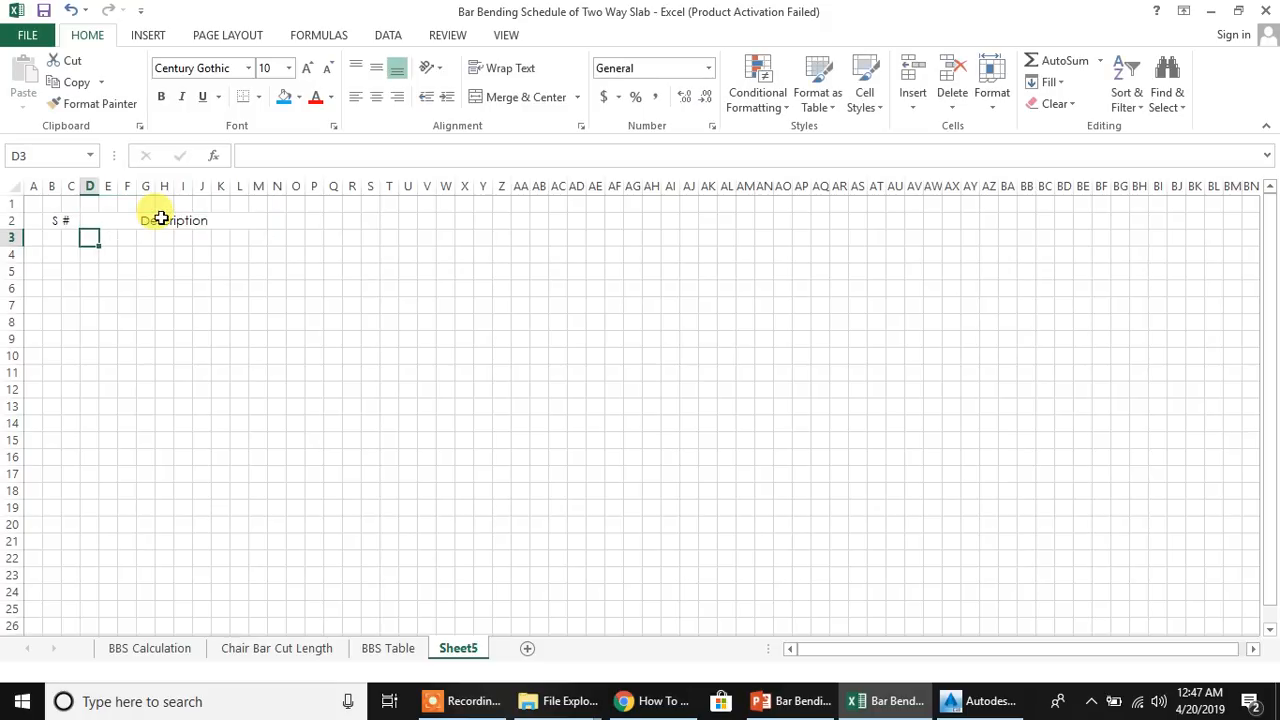
Choose the thin solid line as the border line style and switch off border drawing mode
left_click(258, 97)
mouse_move(320, 558)
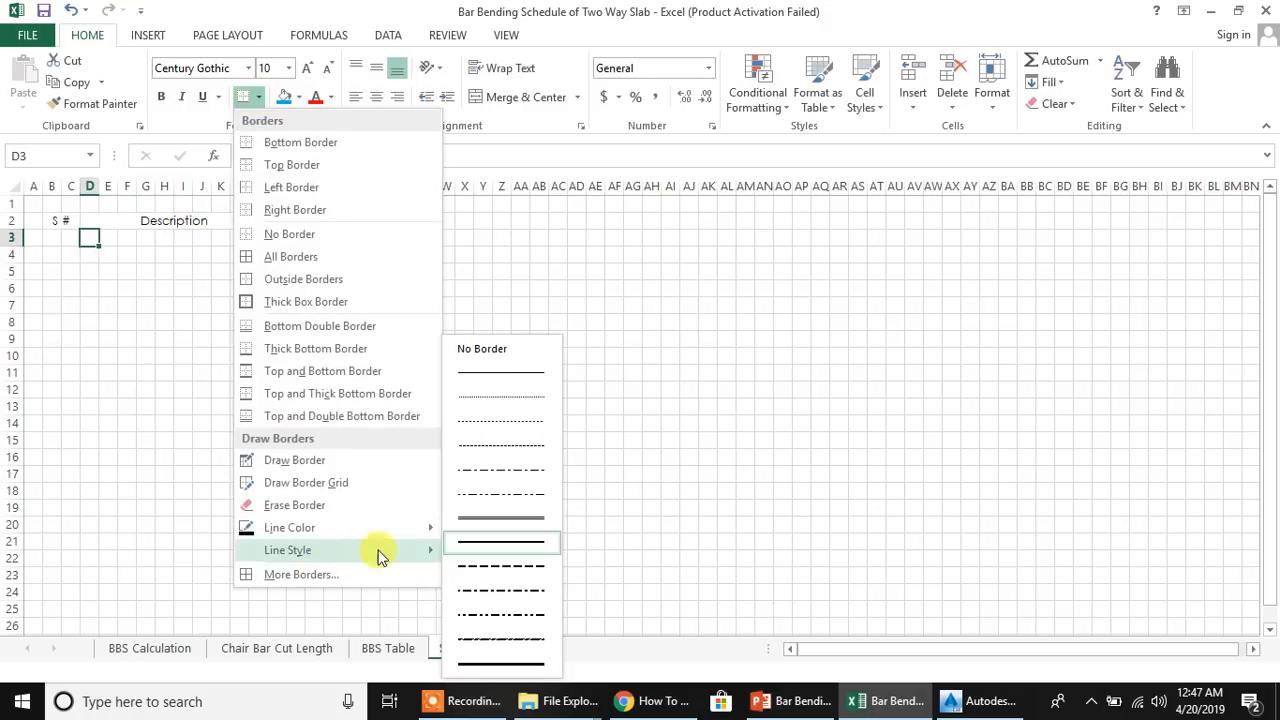
left_click(525, 371)
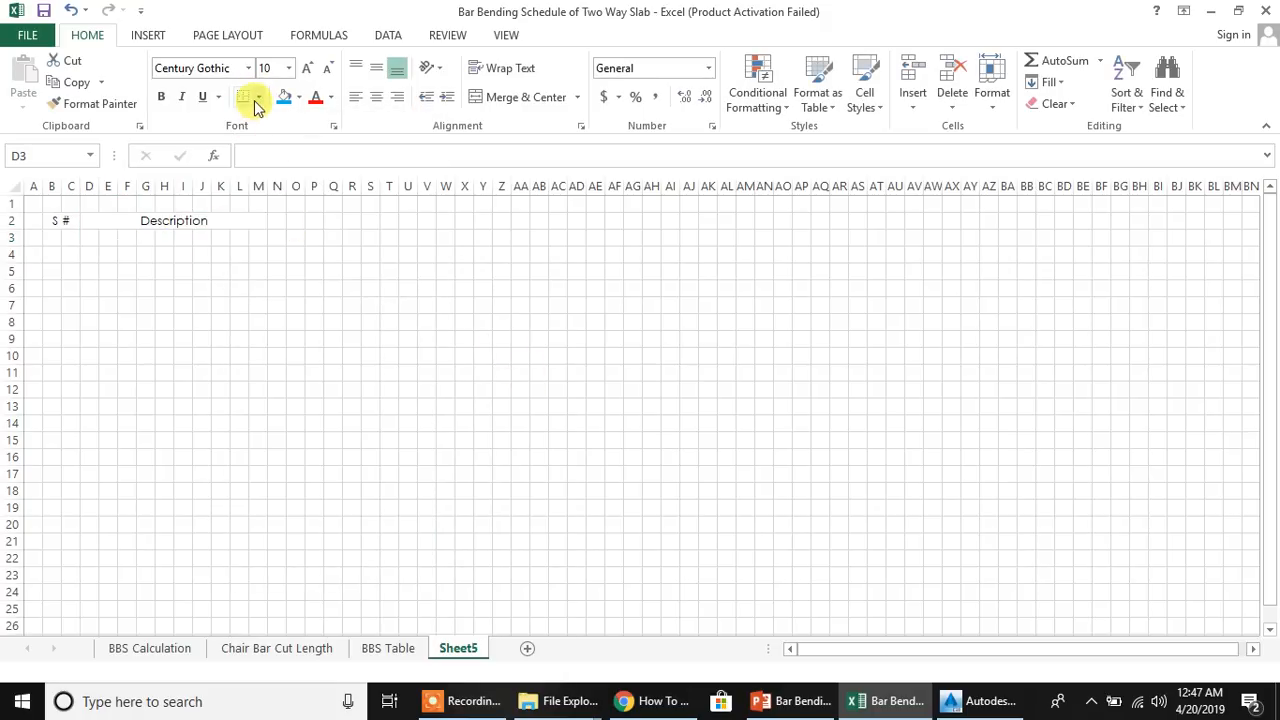
left_click(256, 98)
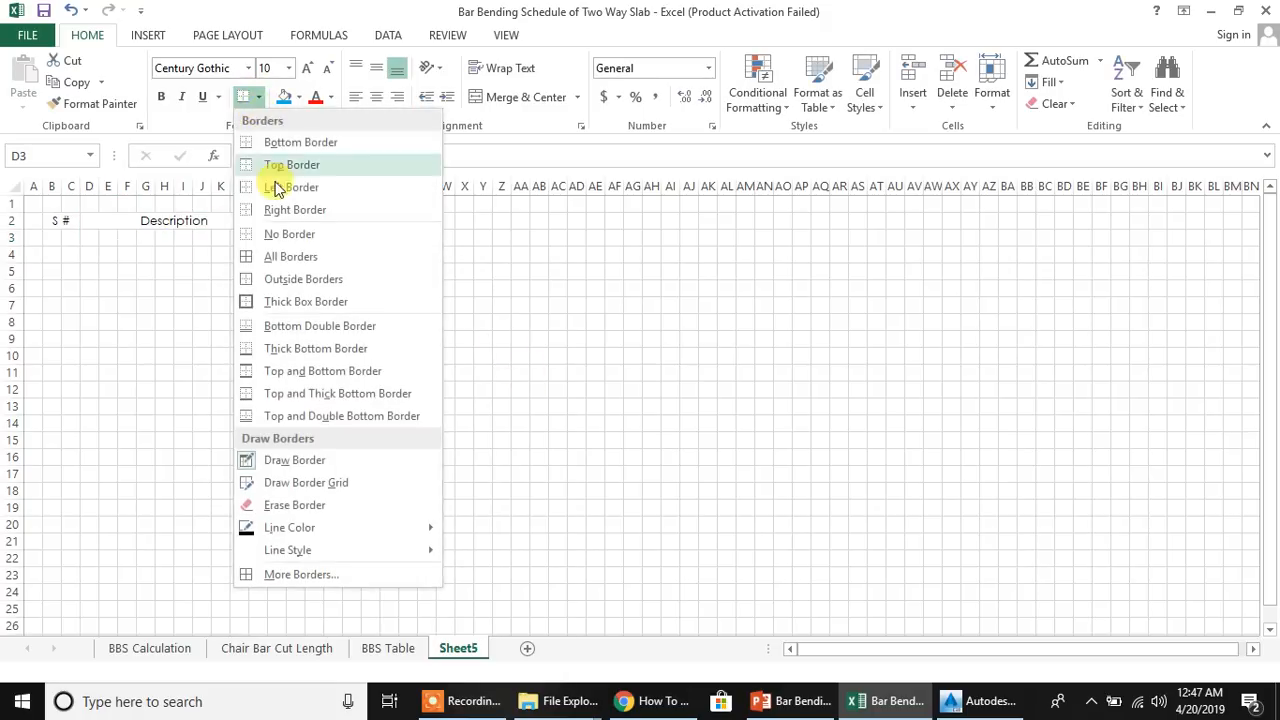
left_click(266, 460)
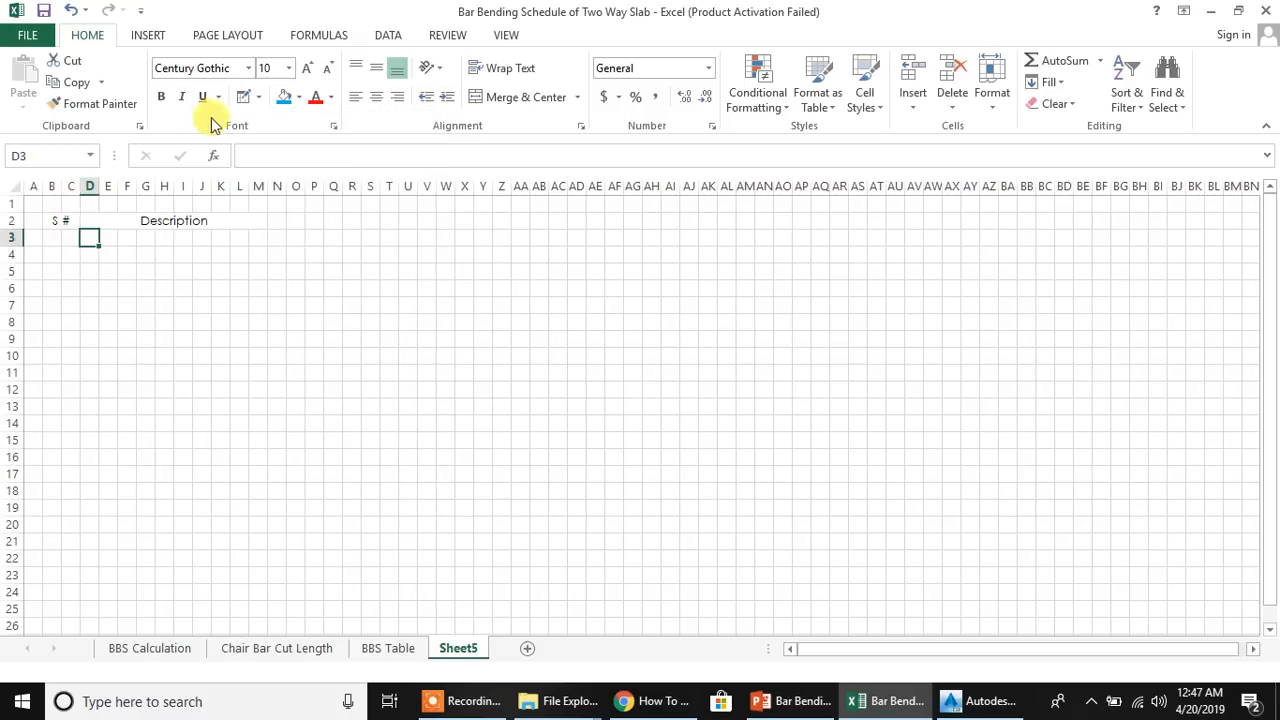
Draw vertical borders around the S # and Description columns from row 2 to 17, and a horizontal border below row 3 from B to BD
left_click(243, 96)
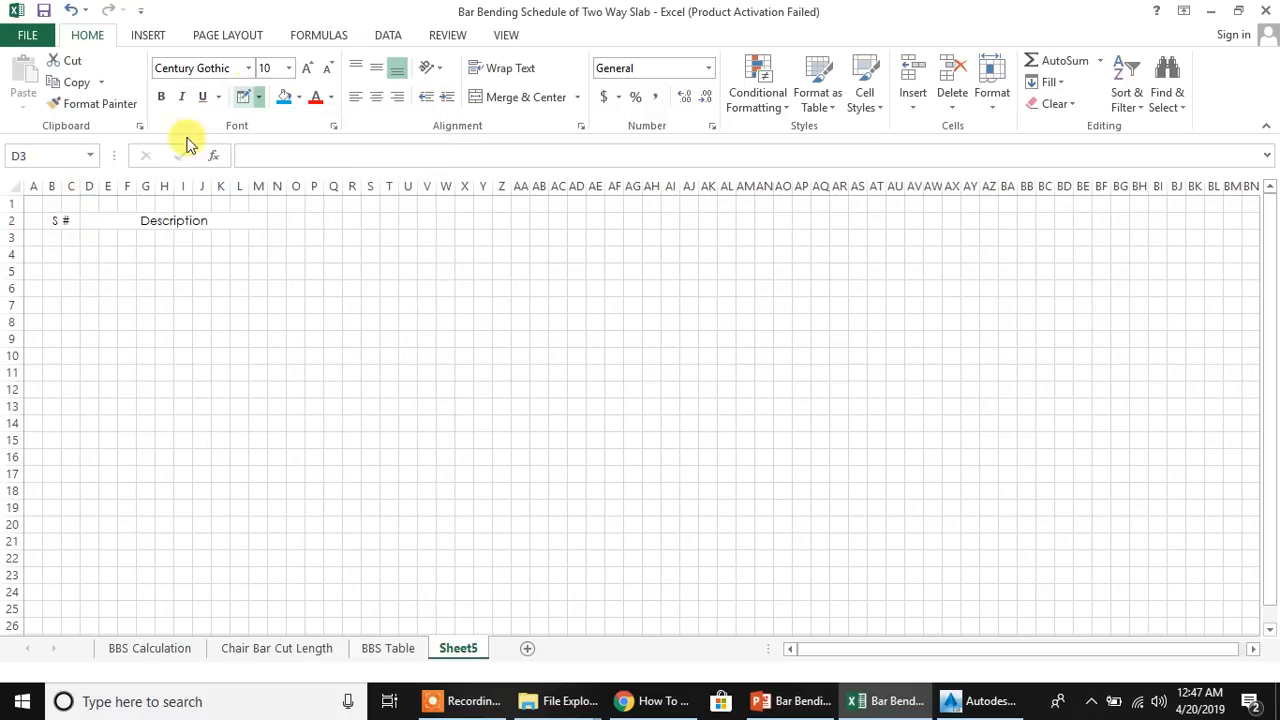
left_click_drag(43, 212, 43, 480)
left_click_drag(80, 212, 88, 480)
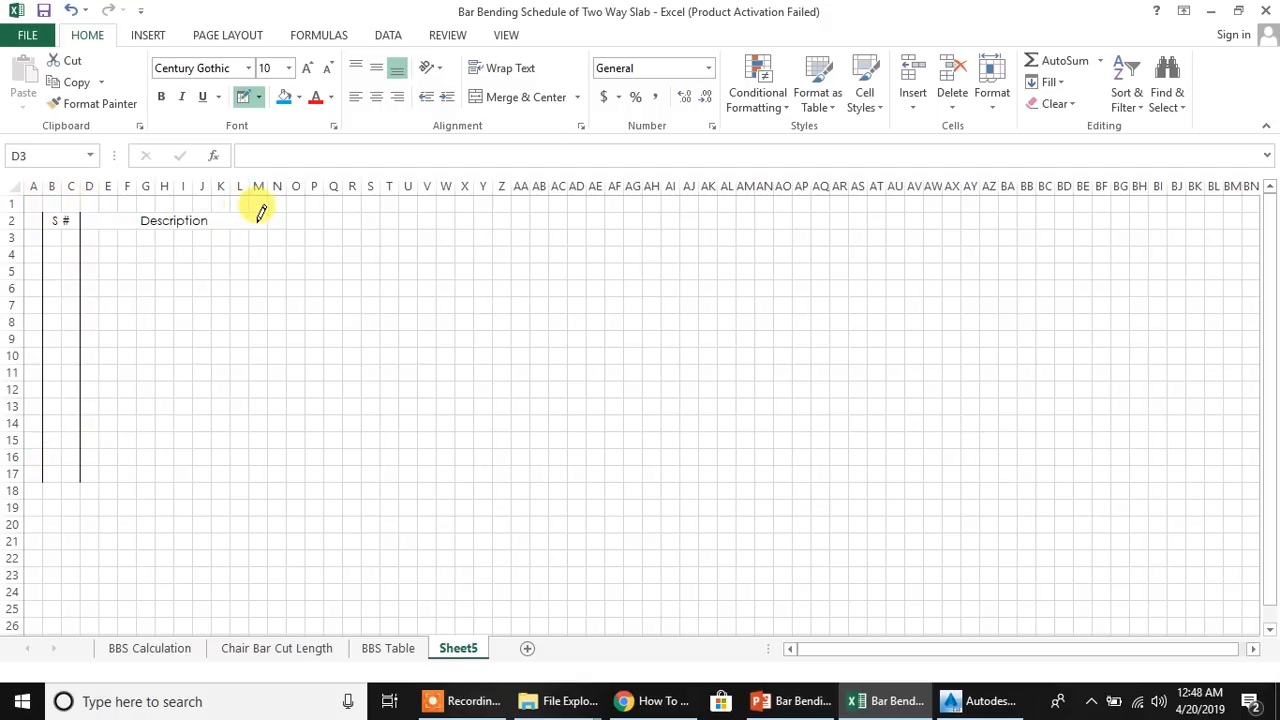
left_click_drag(268, 212, 268, 452)
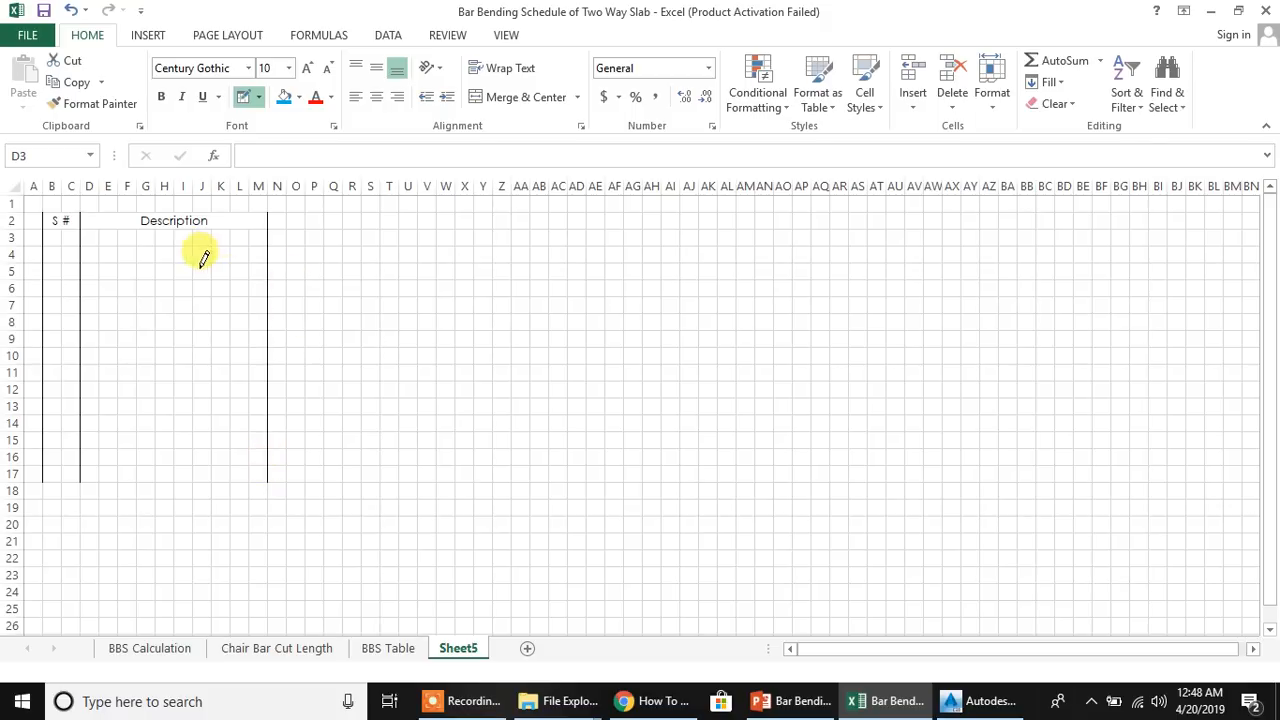
mouse_move(46, 240)
left_mouse_down()
mouse_move(774, 212)
mouse_move(868, 238)
mouse_move(1052, 238)
left_mouse_up()
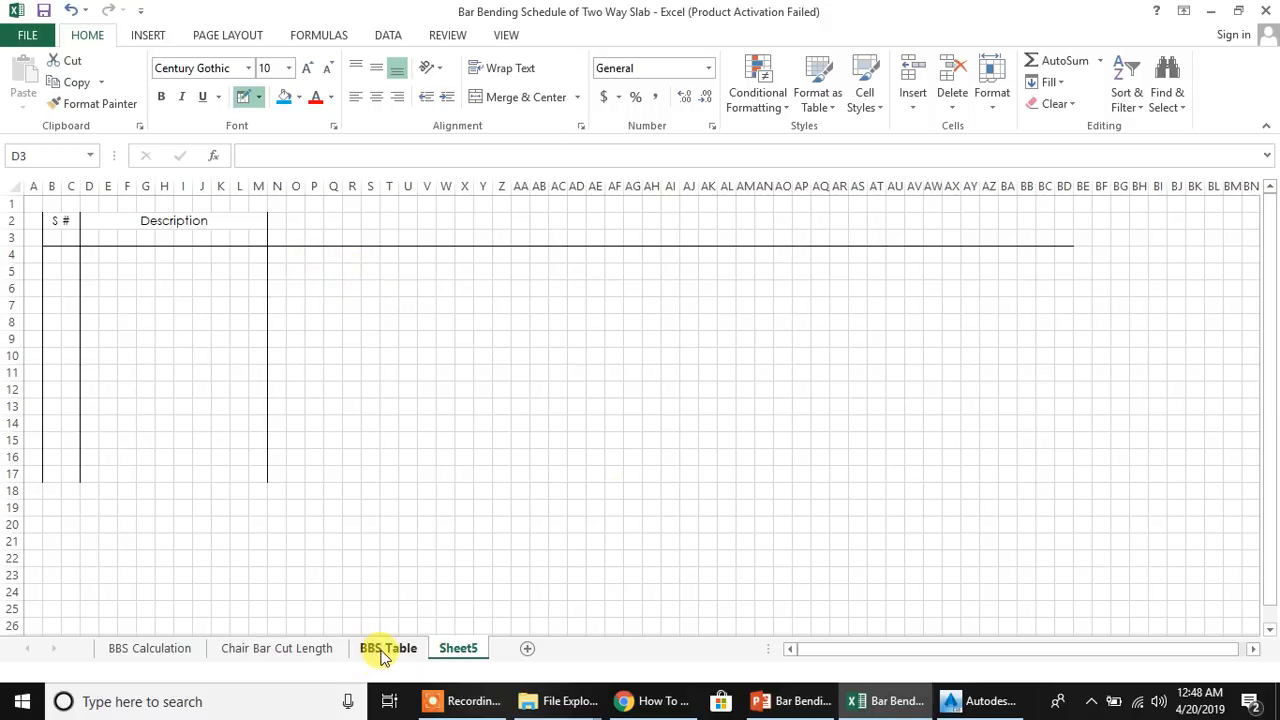
Draw the Type A main bar shape in O5:AA5 after the BBS Table sheet, and a border below row 6 from B to BD
left_click(968, 701)
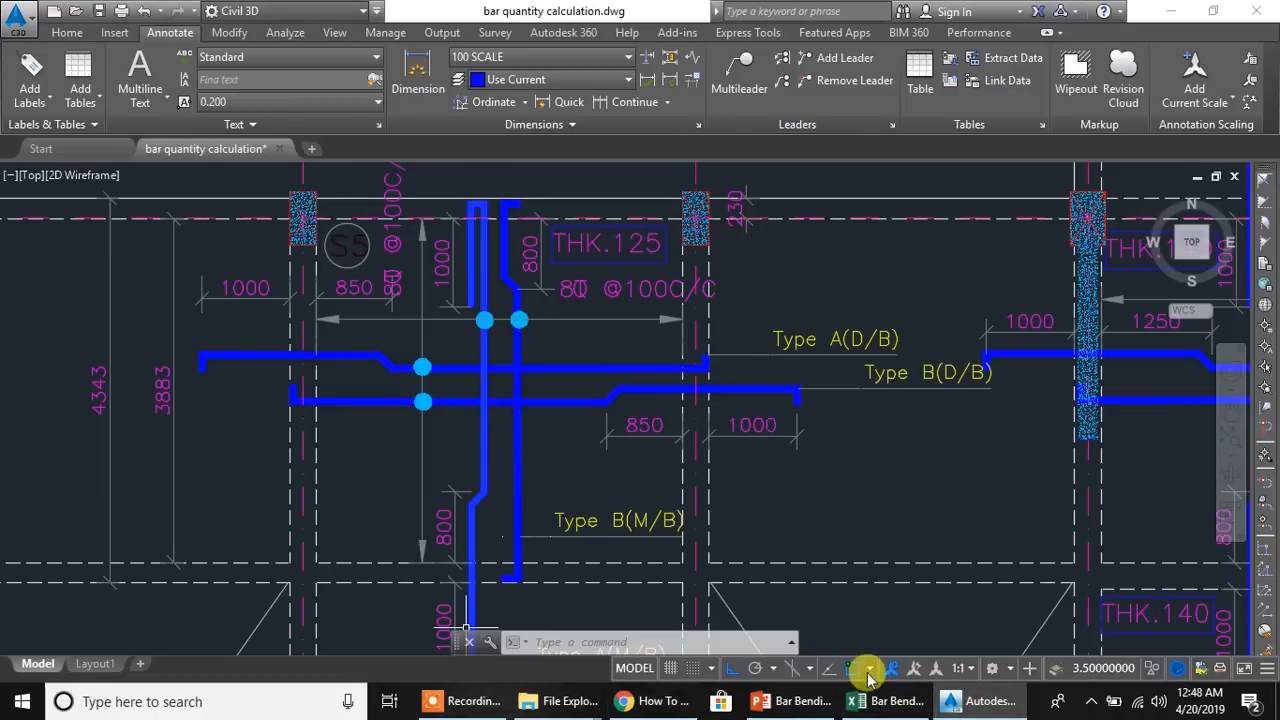
left_click(885, 701)
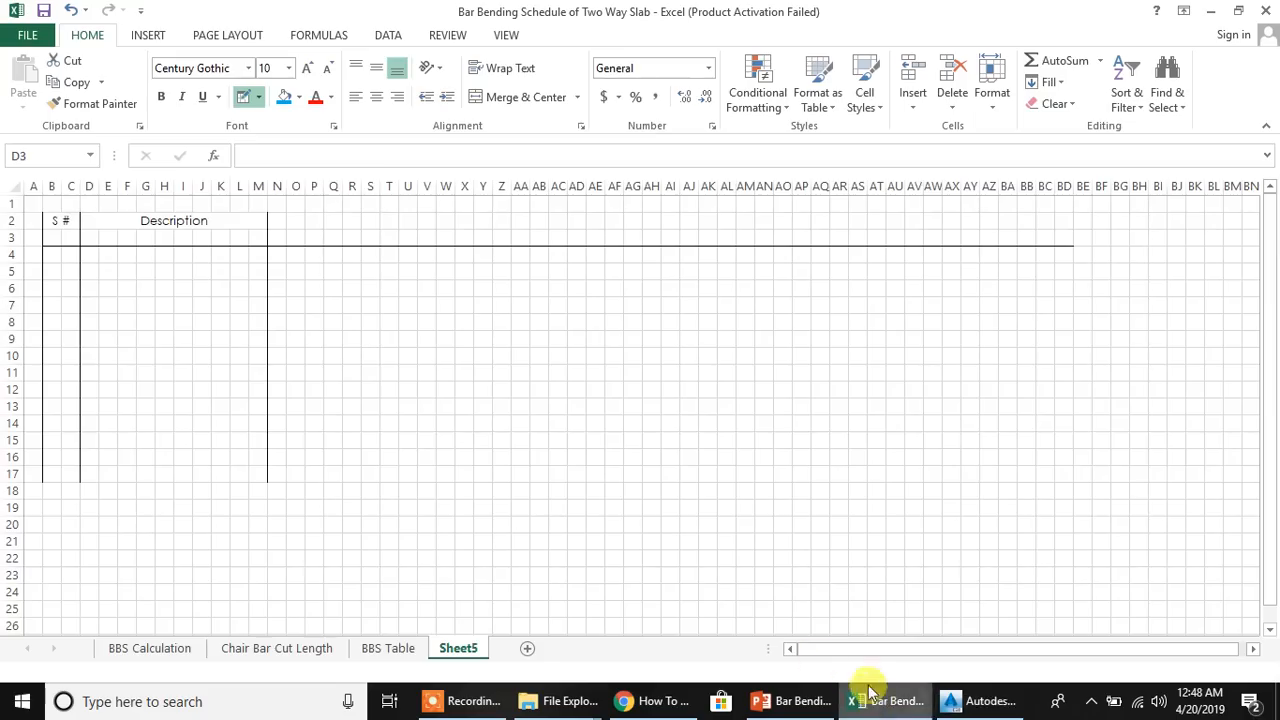
left_click(368, 648)
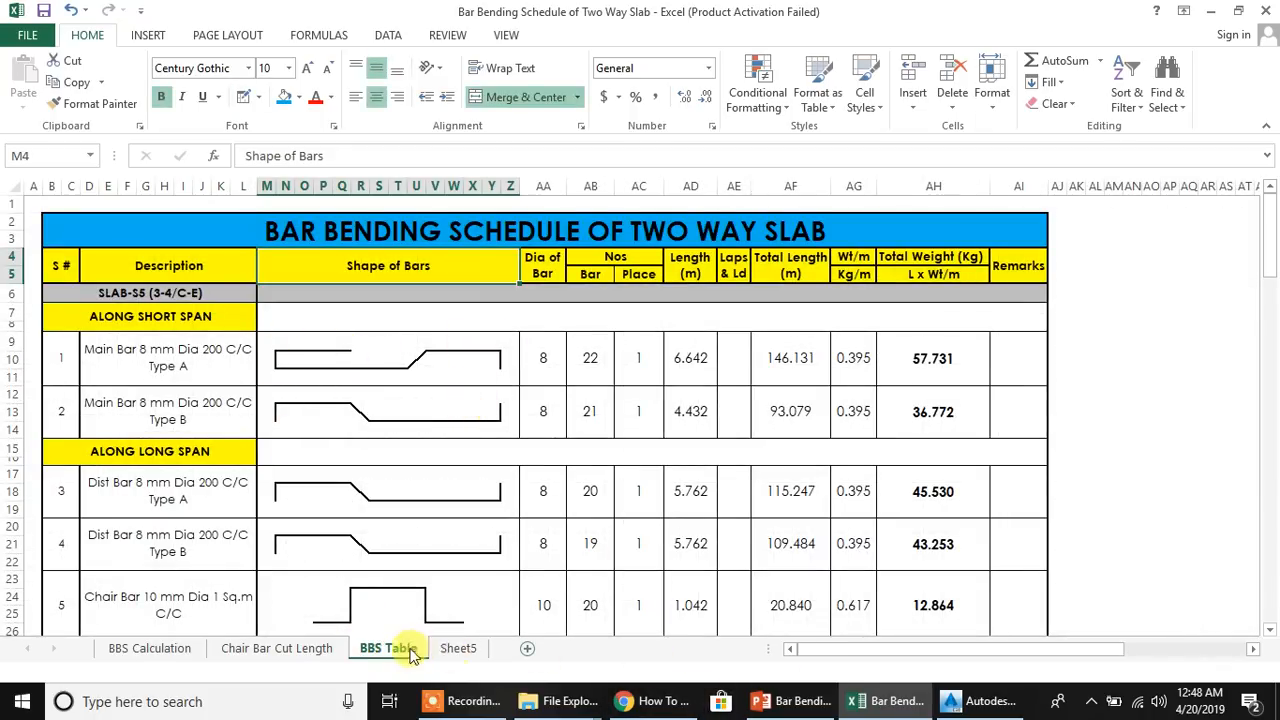
left_click(452, 648)
left_click(242, 100)
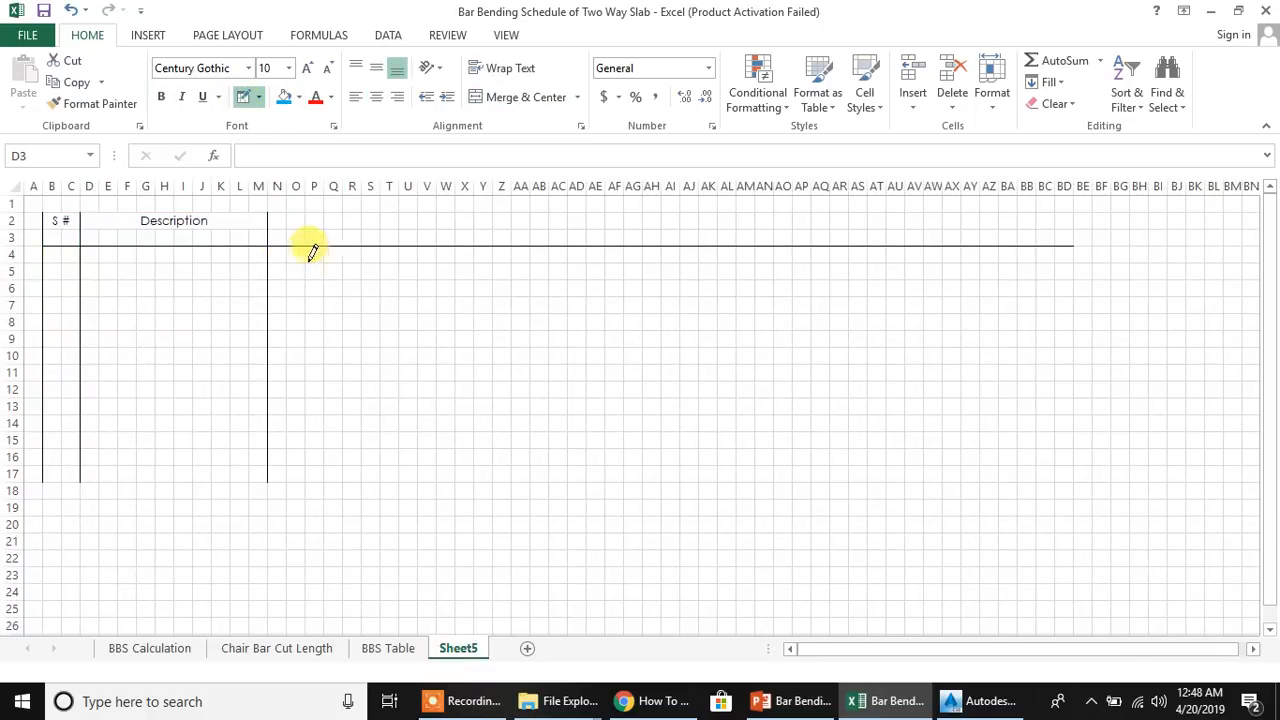
mouse_move(290, 258)
left_mouse_down()
mouse_move(322, 258)
mouse_move(291, 280)
mouse_move(386, 272)
left_mouse_up()
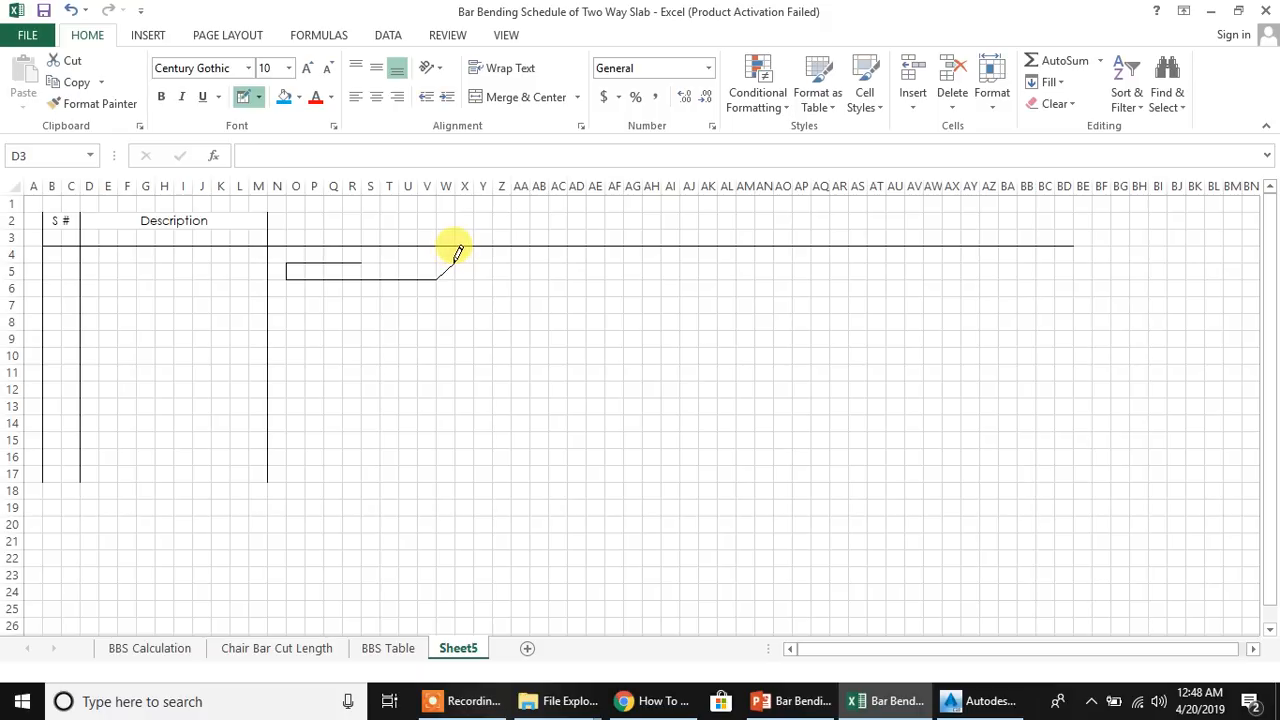
left_click_drag(452, 259, 493, 258)
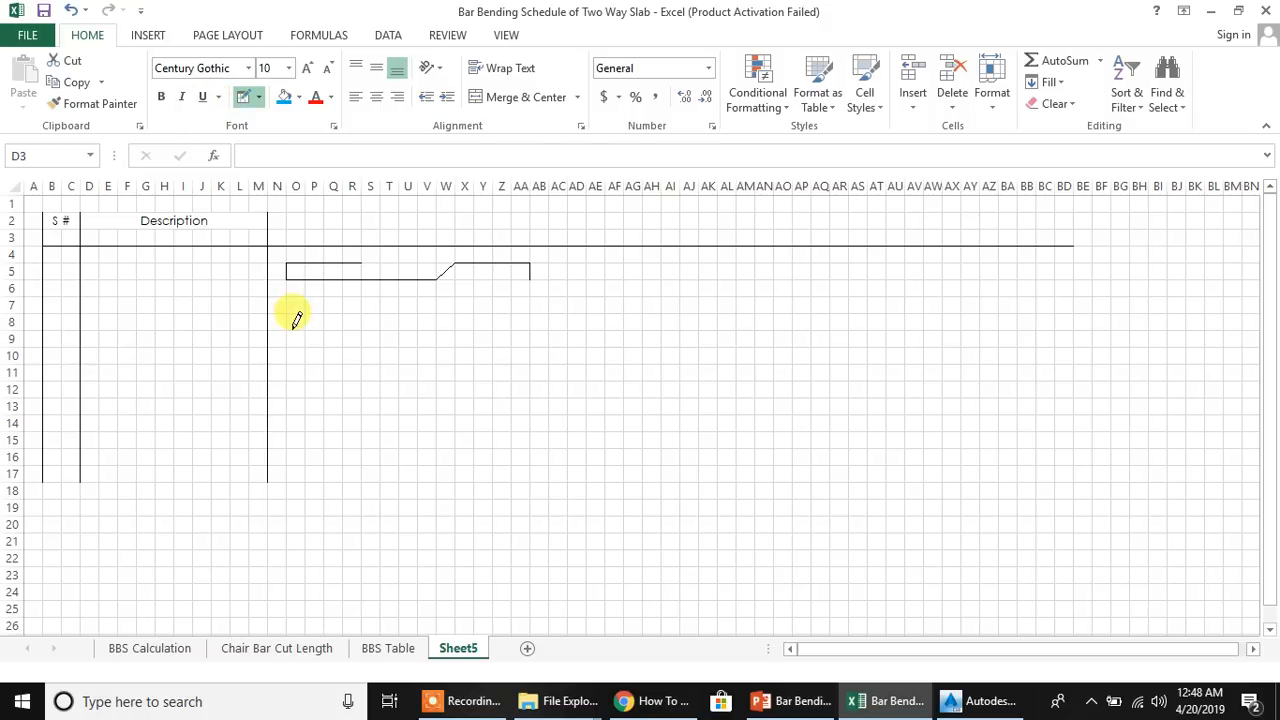
mouse_move(48, 285)
left_mouse_down()
mouse_move(657, 262)
mouse_move(1046, 274)
mouse_move(1069, 291)
left_mouse_up()
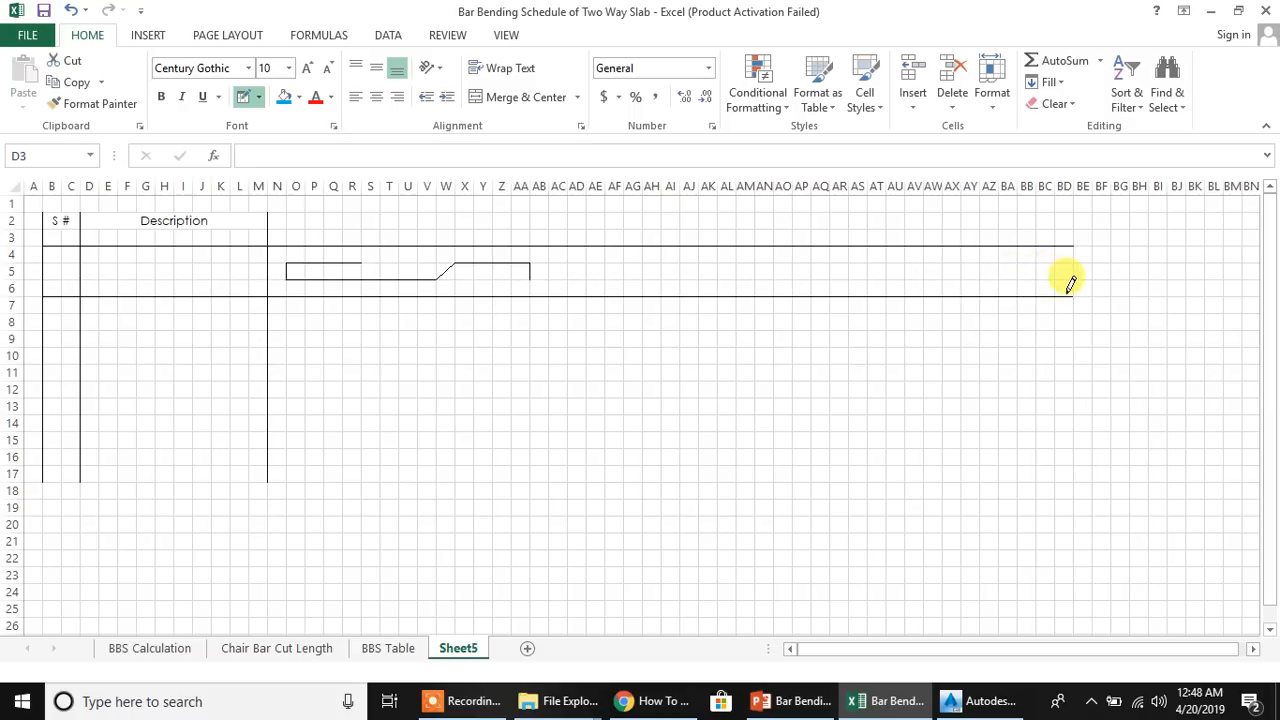
Draw the Type B main bar shape in O8:AA8 after the BBS Table sheet, and a border below row 9 from B to BD
left_click(388, 648)
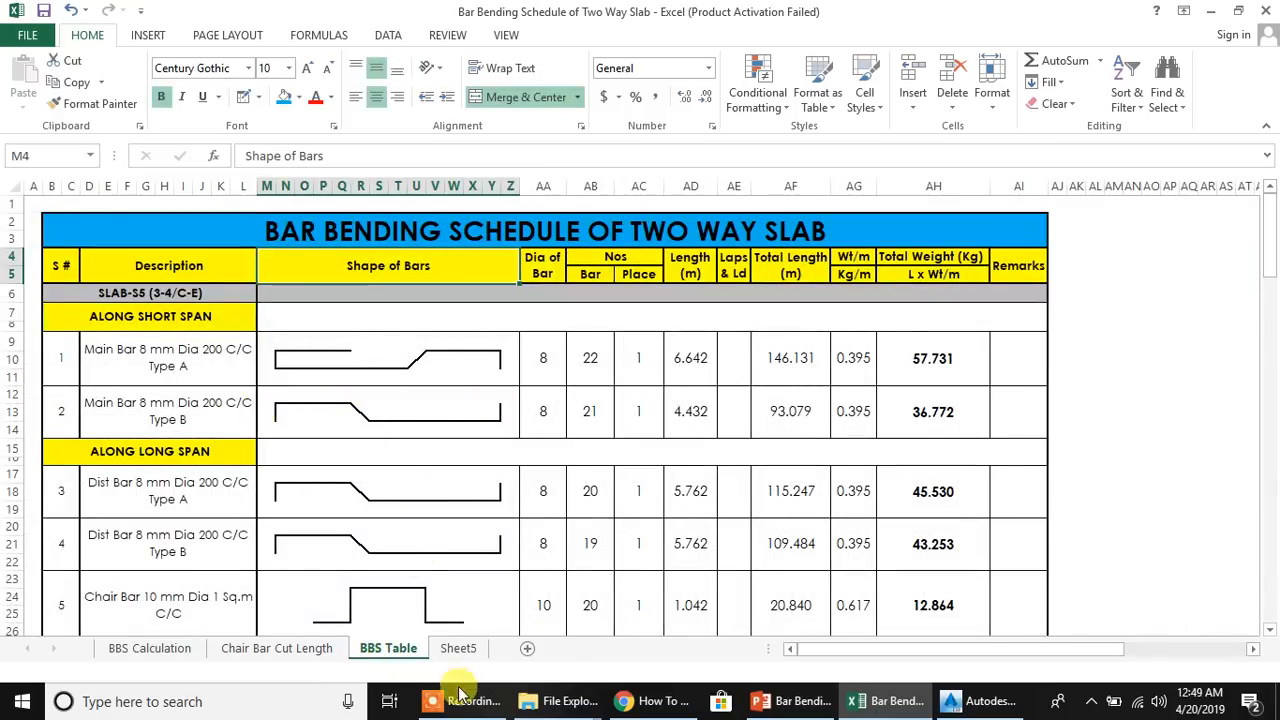
left_click(457, 648)
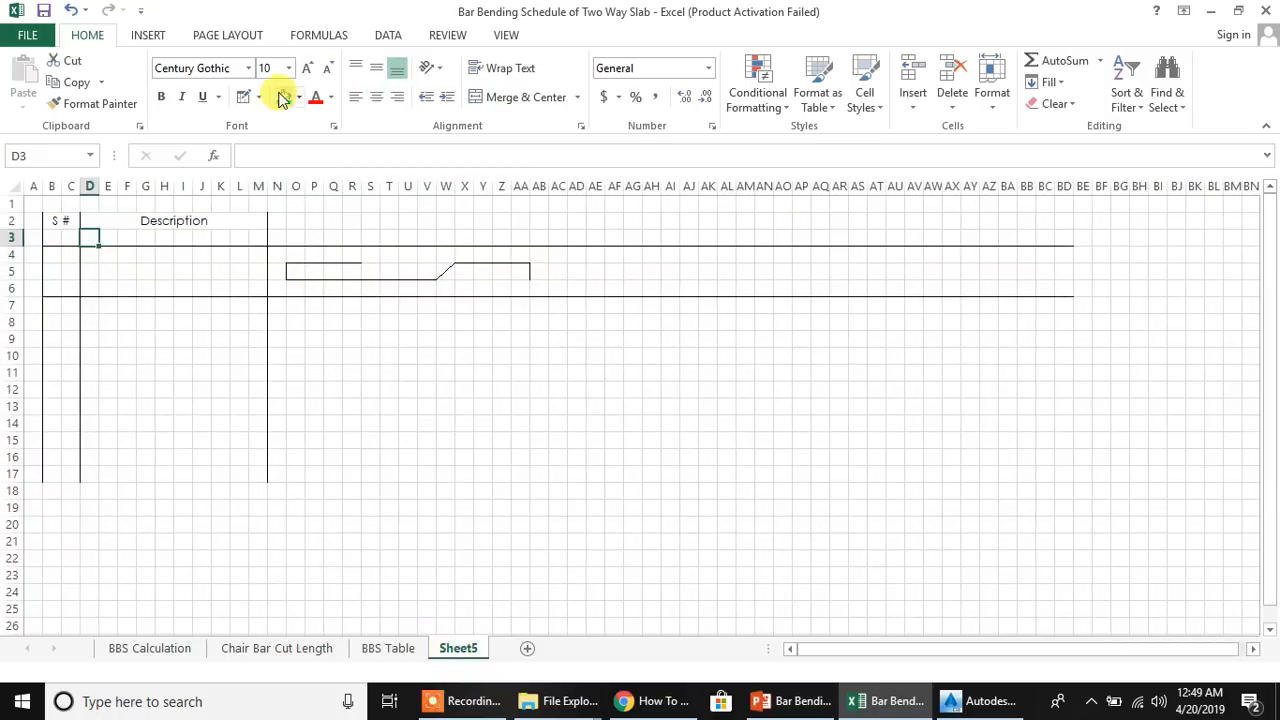
left_click(241, 100)
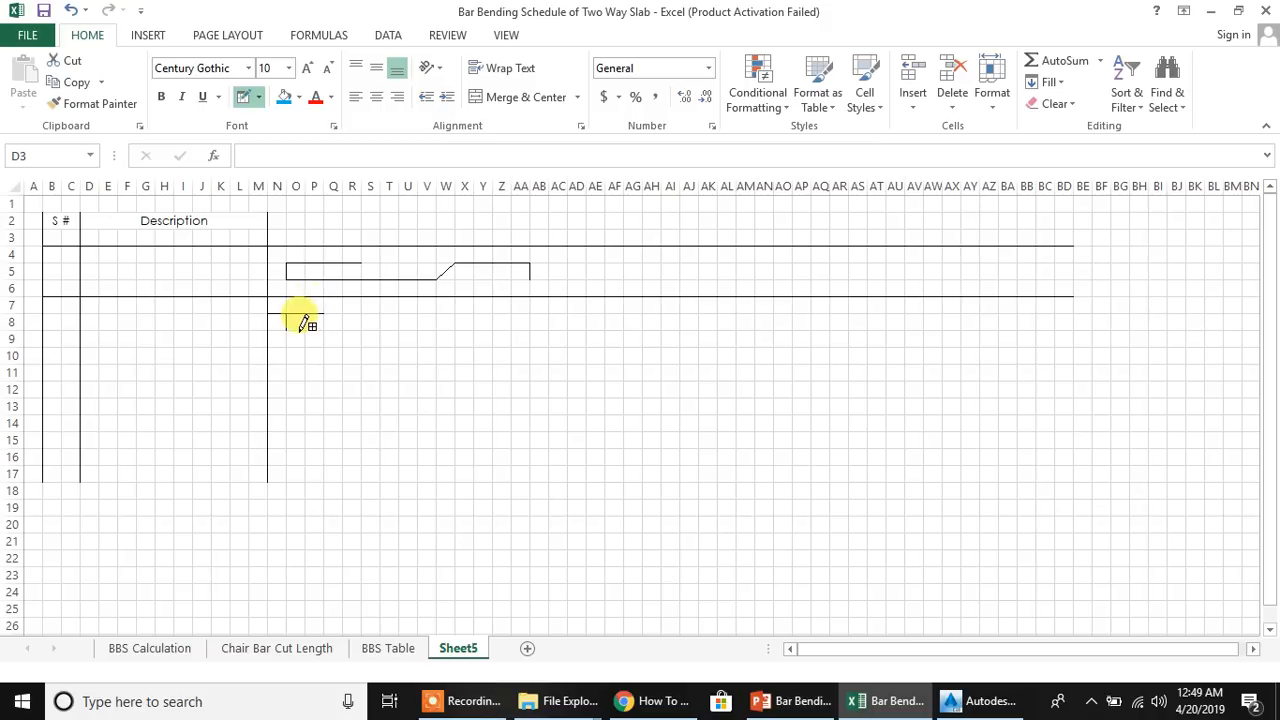
left_click_drag(313, 307, 337, 306)
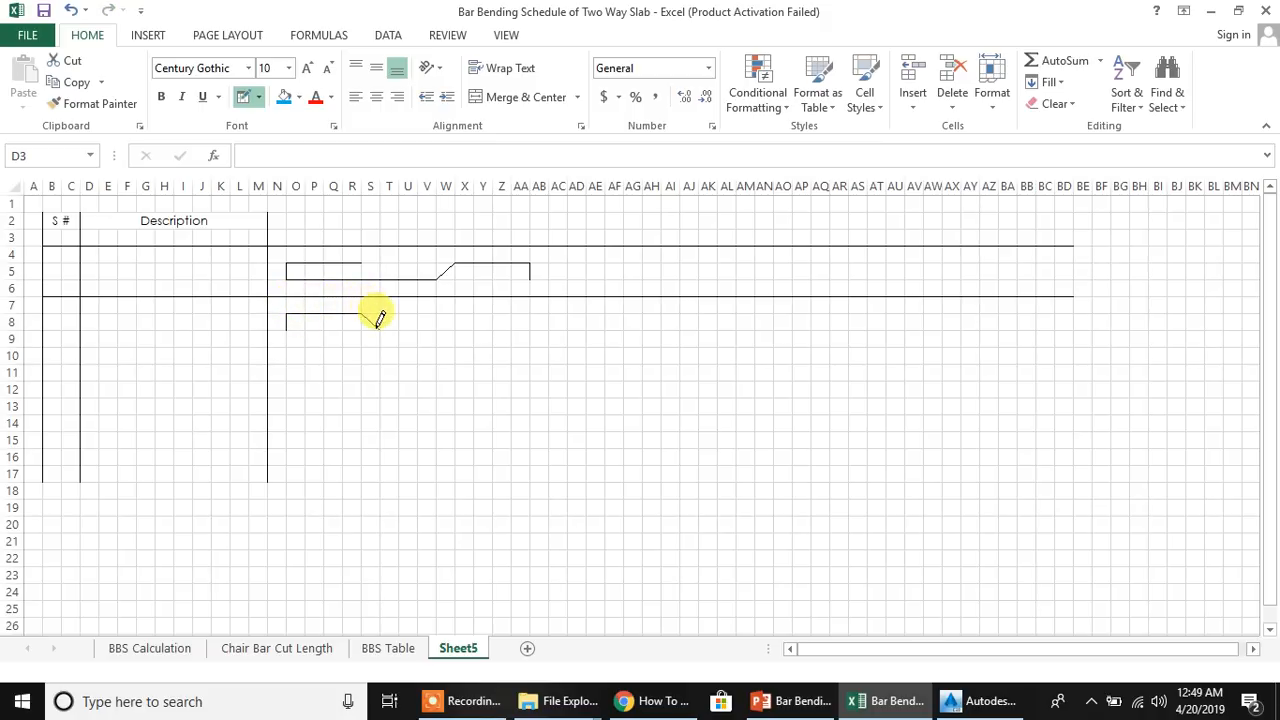
left_click_drag(384, 320, 529, 320)
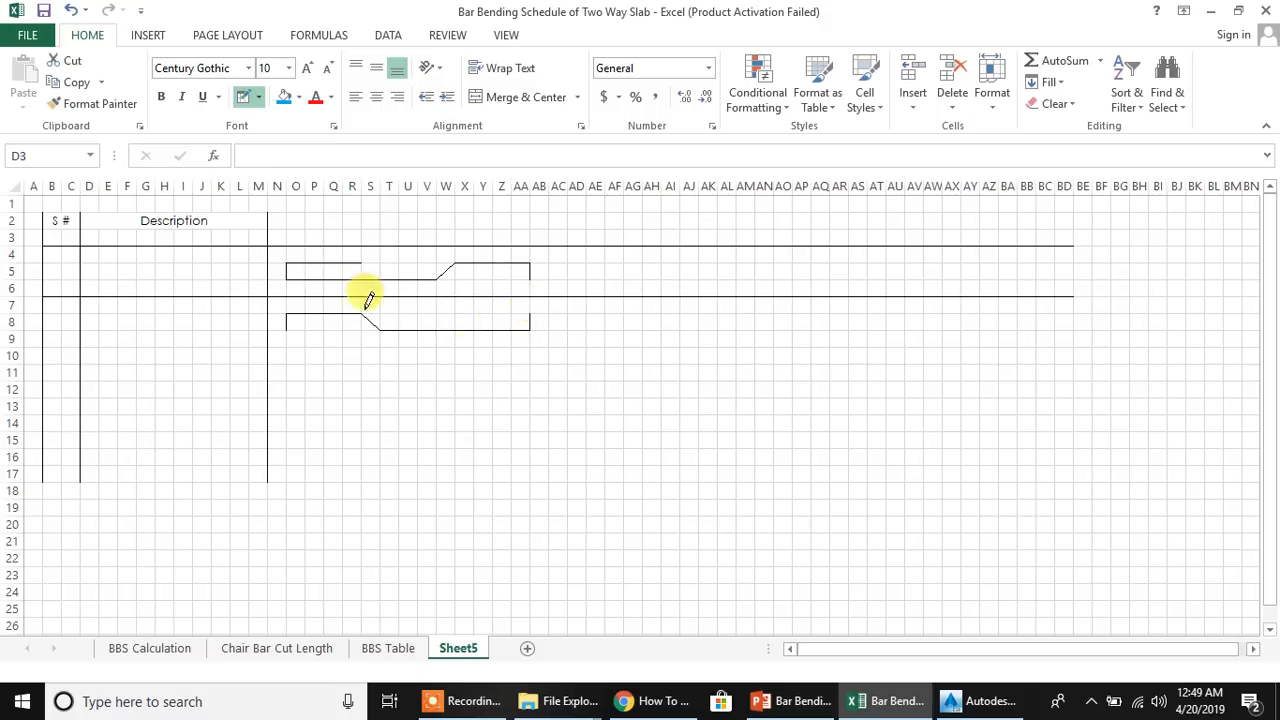
left_click_drag(49, 334, 714, 338)
mouse_move(749, 295)
left_mouse_down()
mouse_move(991, 329)
mouse_move(1073, 330)
mouse_move(1067, 321)
mouse_move(1072, 341)
left_mouse_up()
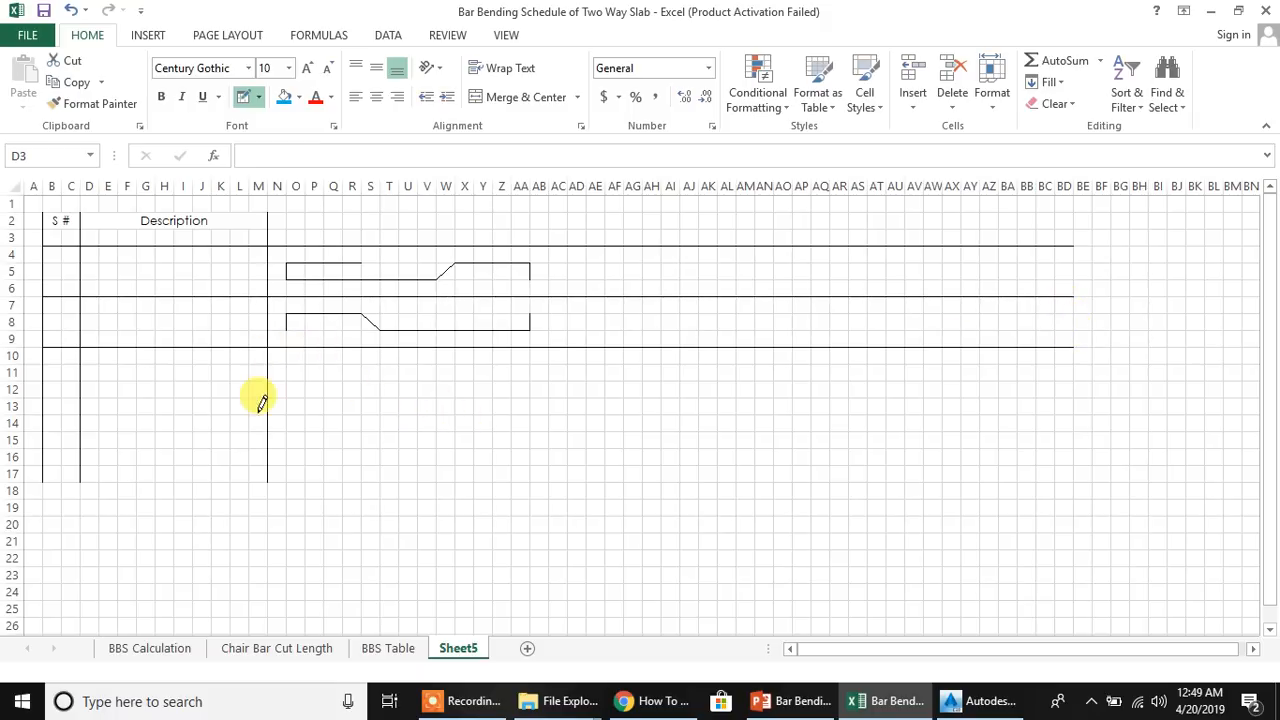
Check the row layout on the BBS Table sheet and draw horizontal borders below rows 11, 14 and 17 from B to BD
left_click(390, 652)
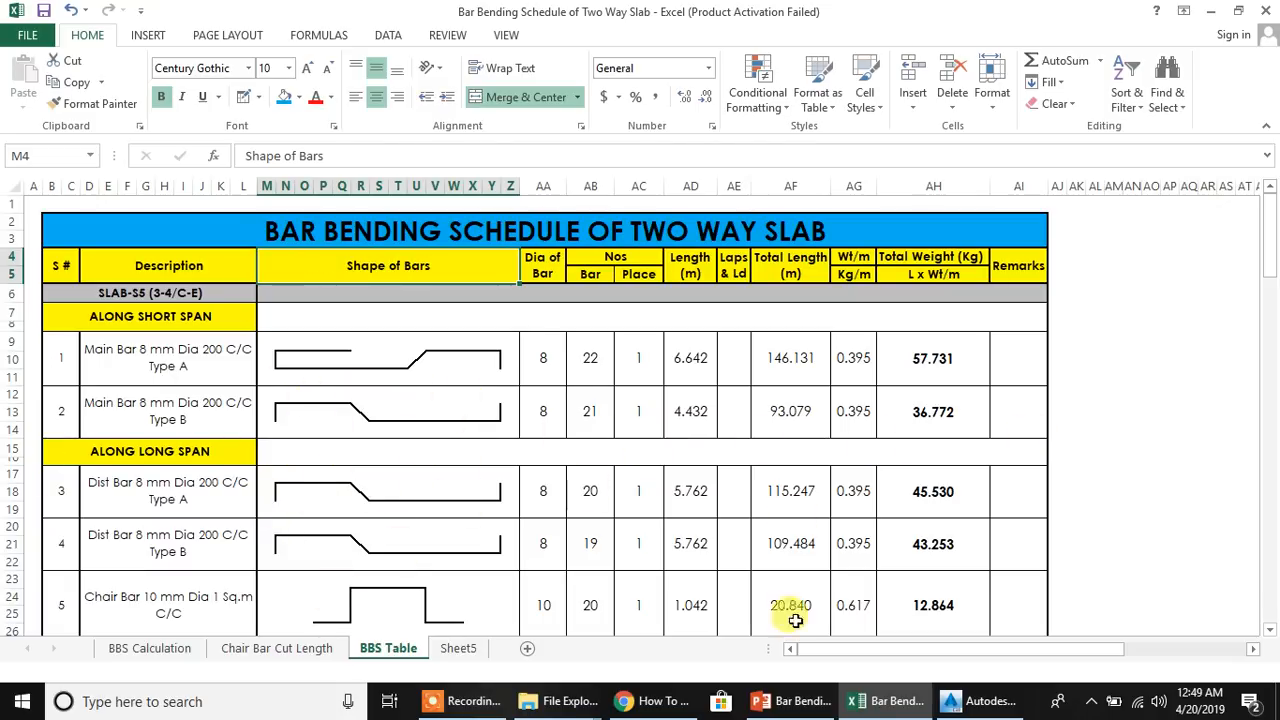
left_click(455, 649)
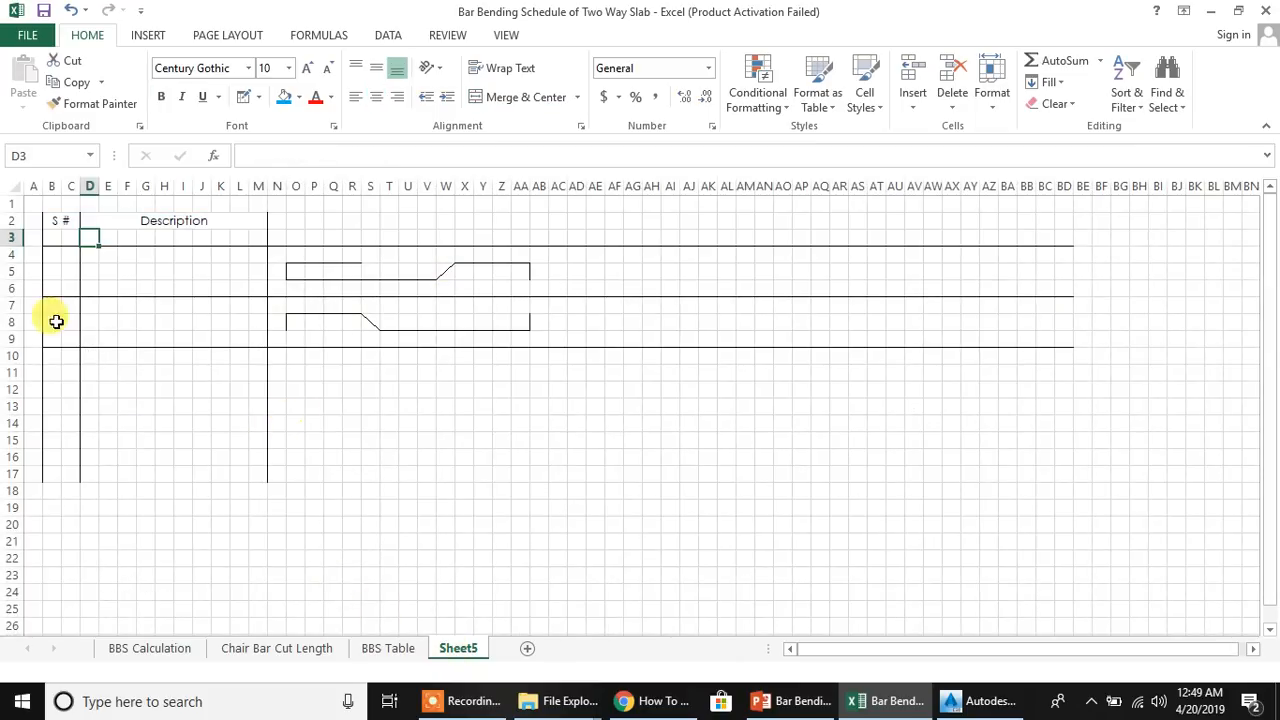
left_click(243, 97)
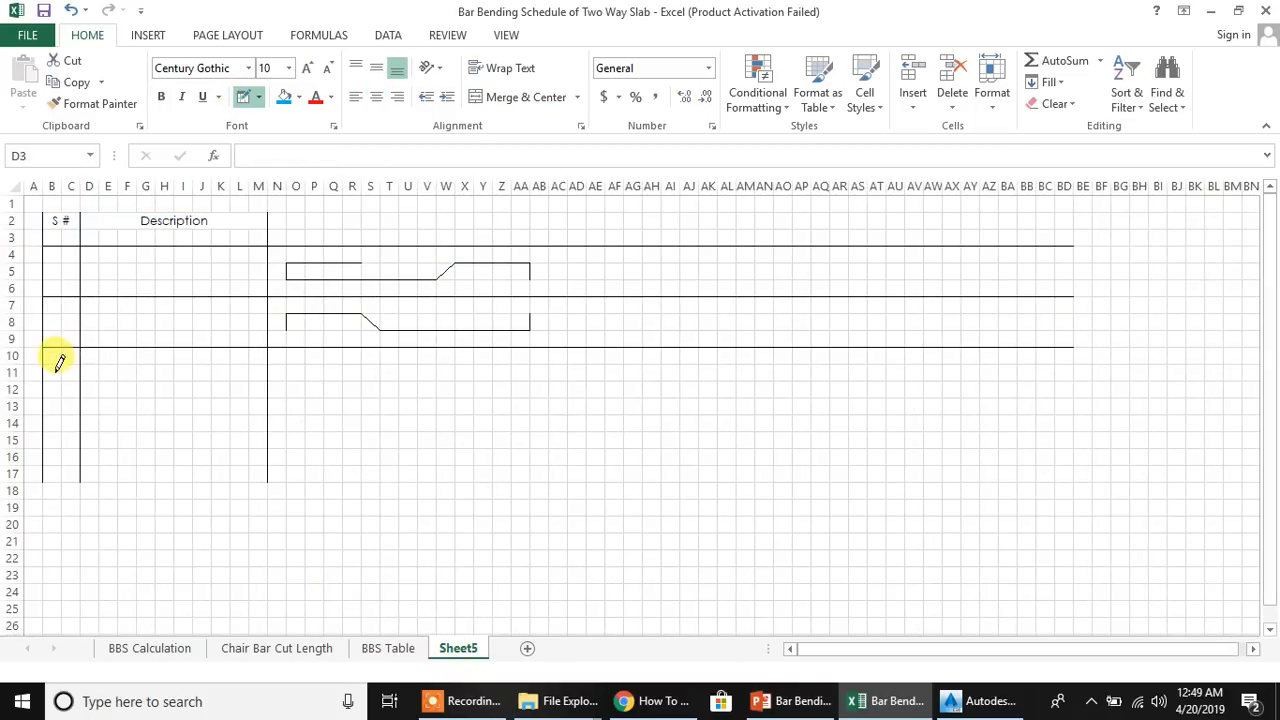
mouse_move(48, 370)
left_mouse_down()
mouse_move(831, 360)
mouse_move(1054, 372)
left_mouse_up()
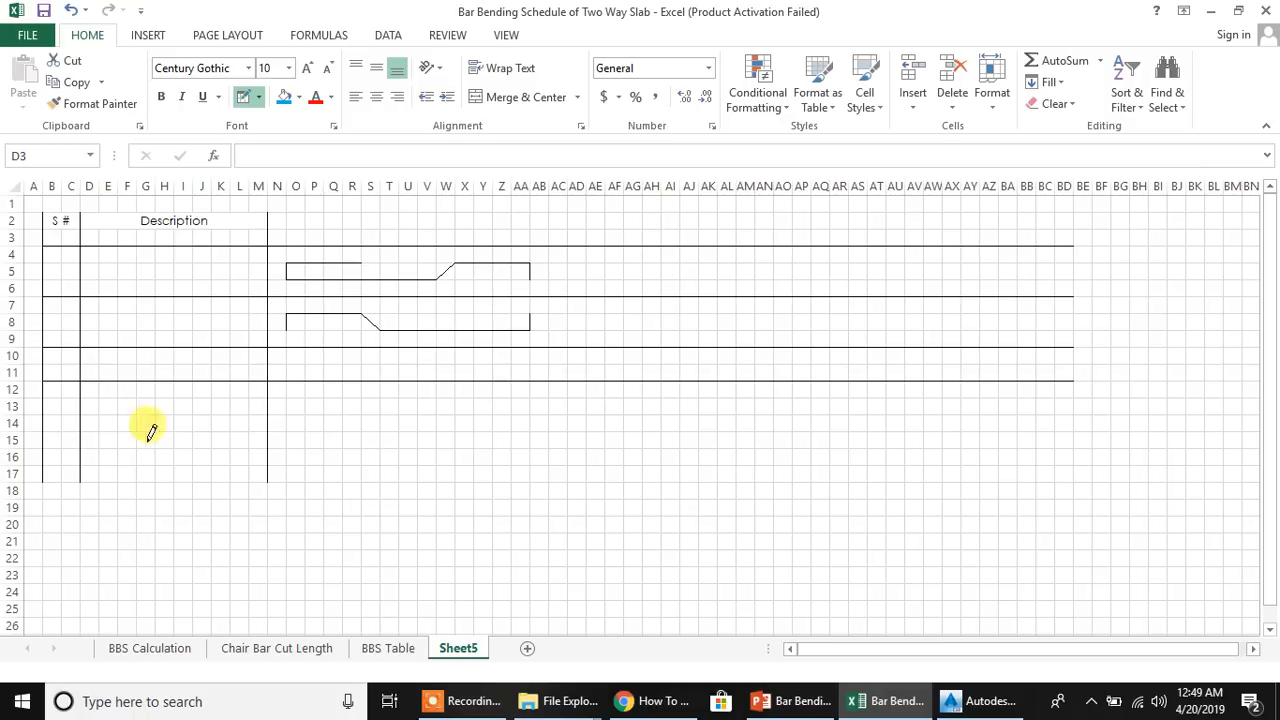
mouse_move(47, 421)
left_mouse_down()
mouse_move(1037, 409)
mouse_move(1076, 430)
left_mouse_up()
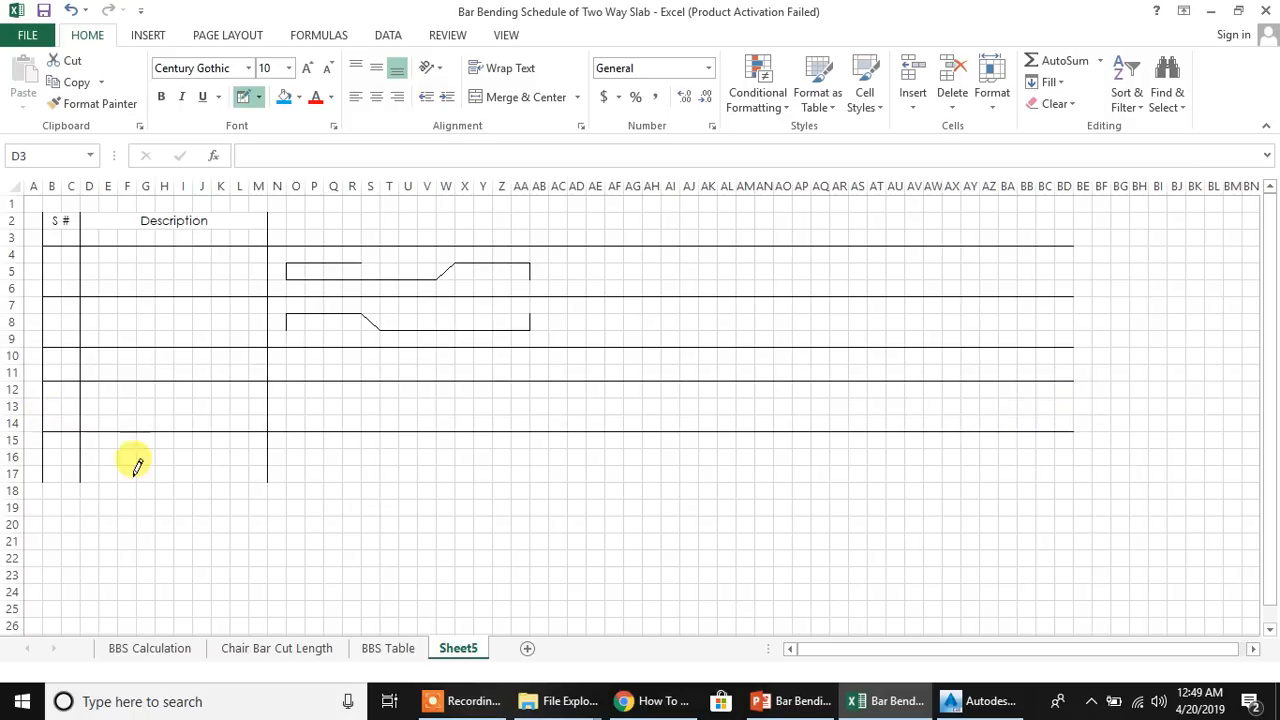
mouse_move(47, 472)
left_mouse_down()
mouse_move(566, 500)
mouse_move(786, 460)
mouse_move(1071, 463)
left_mouse_up()
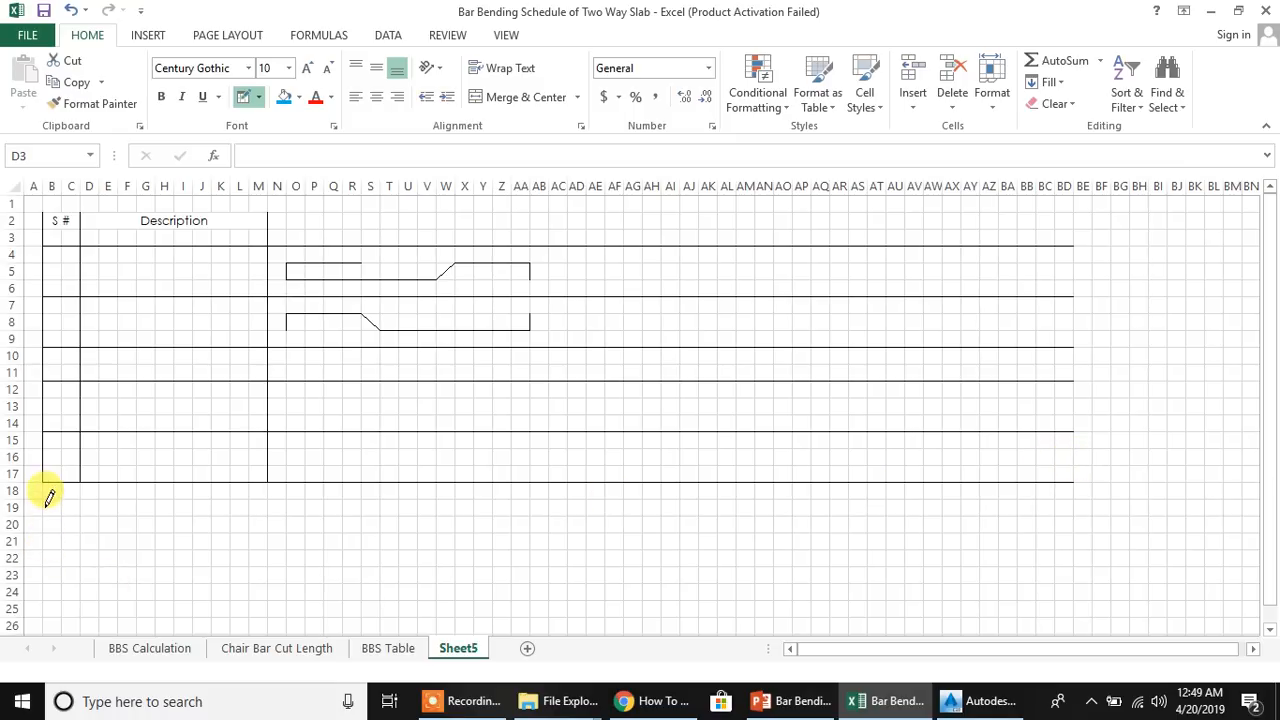
Draw a border below row 21 from B to BD and extend the S # and Description column lines down to row 21
mouse_move(49, 546)
left_mouse_down()
mouse_move(997, 531)
mouse_move(1064, 546)
left_mouse_up()
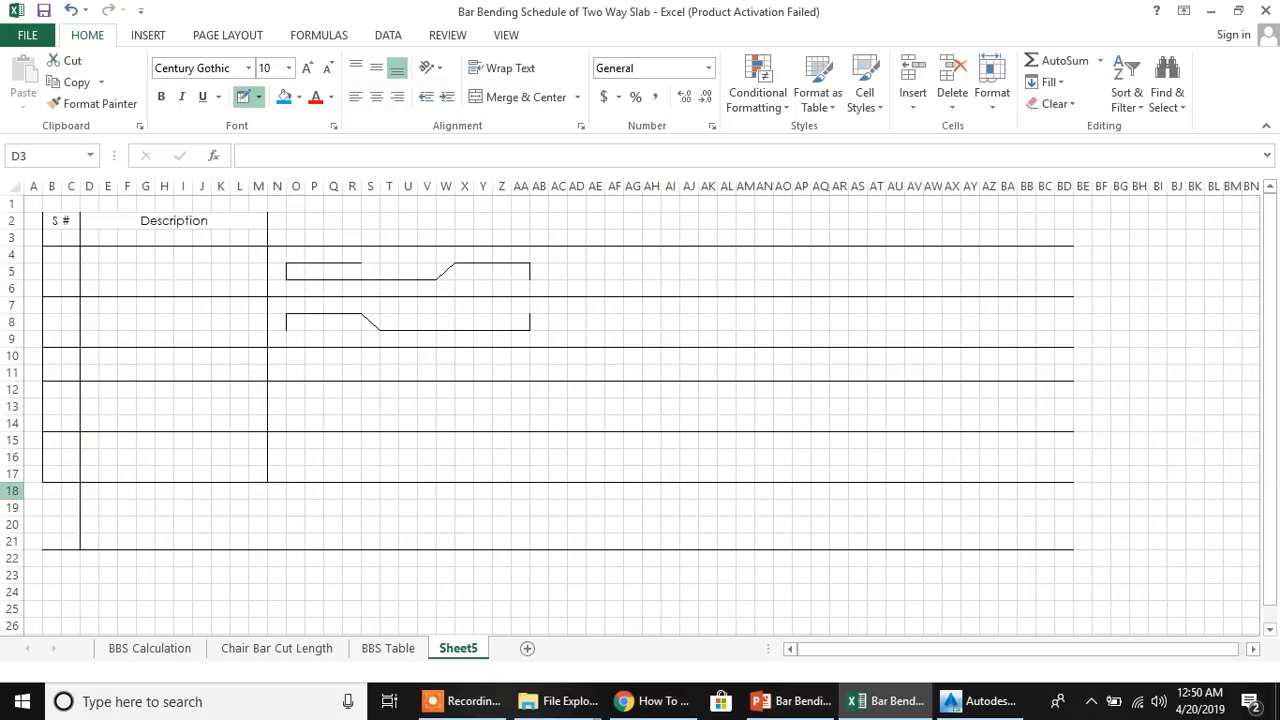
left_click_drag(45, 484, 45, 547)
left_click_drag(267, 486, 268, 540)
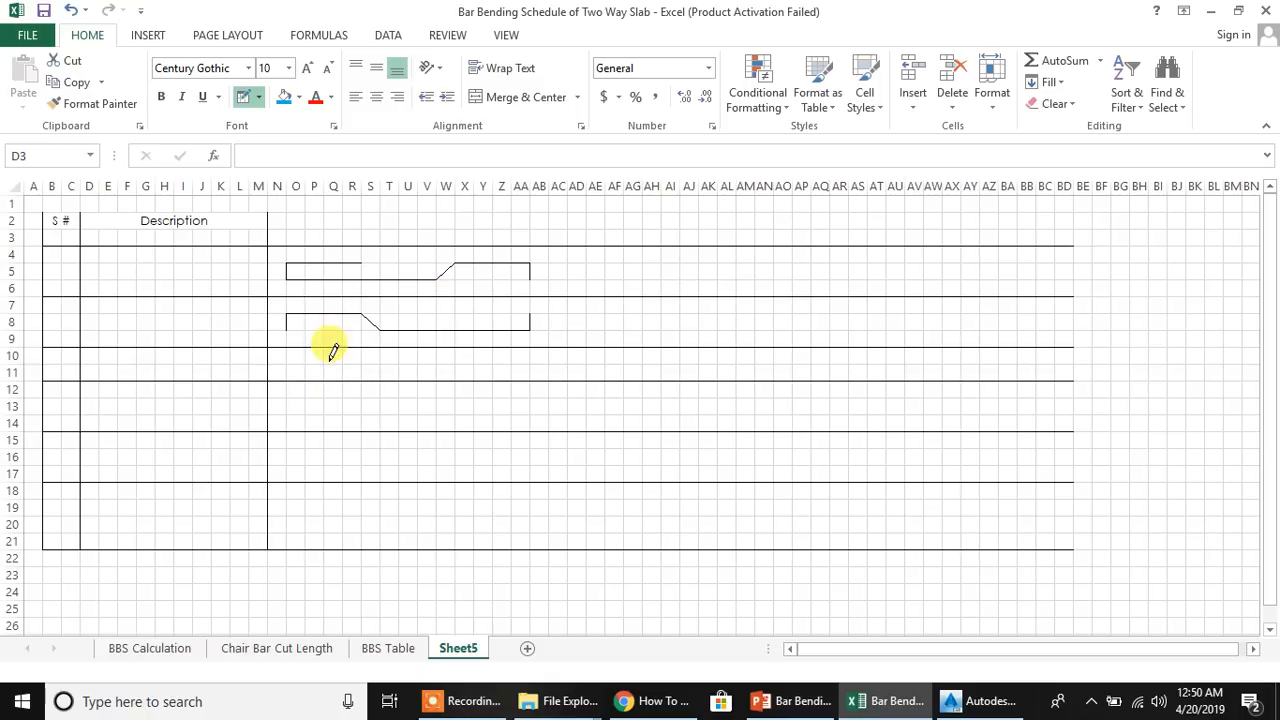
key("Escape")
Copy the Type B bar shape block N7:AB9 to the distribution bar rows starting at N12 and N15
mouse_move(276, 305)
left_mouse_down()
mouse_move(325, 322)
mouse_move(531, 337)
left_mouse_up()
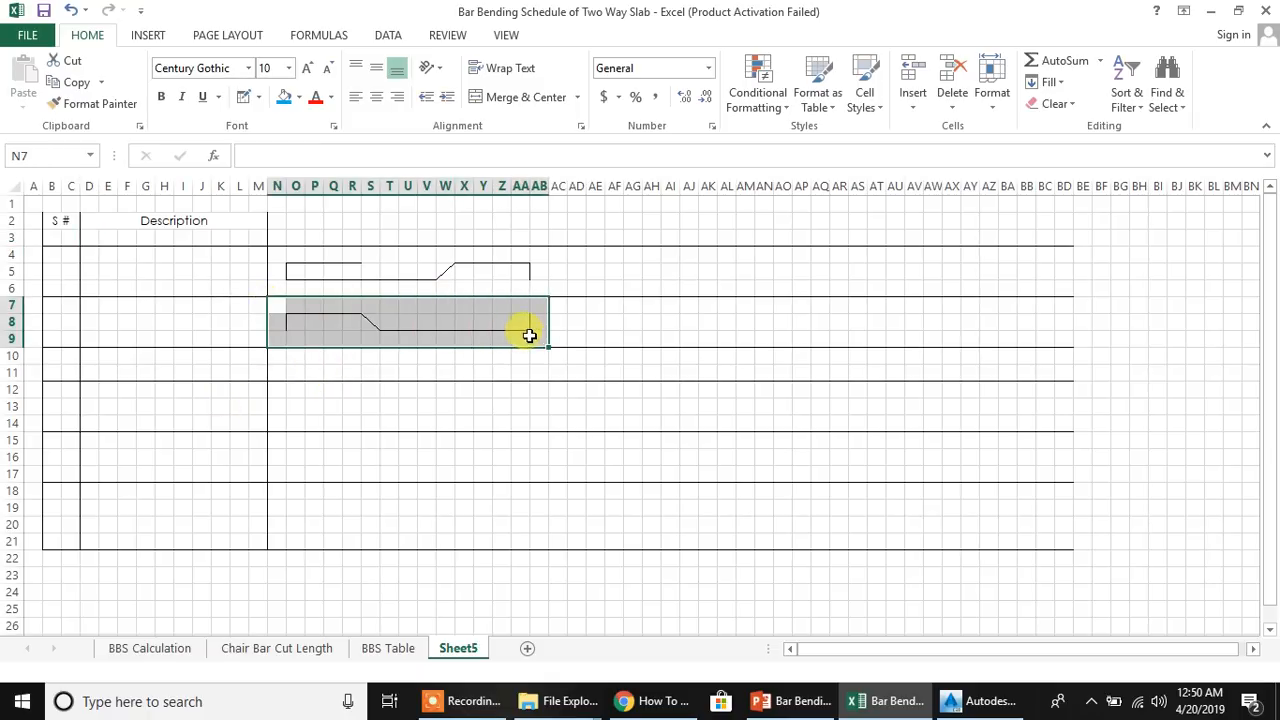
key("ctrl+c")
left_click(277, 388)
key("ctrl+v")
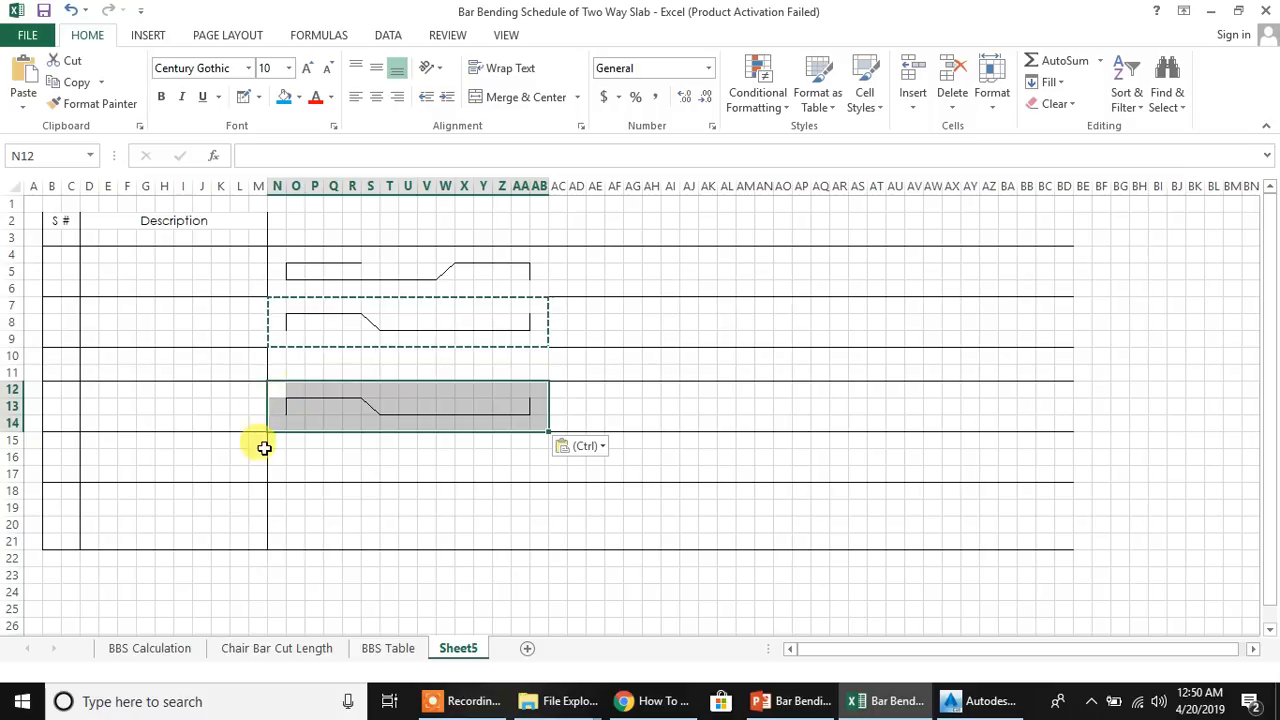
left_click(277, 443)
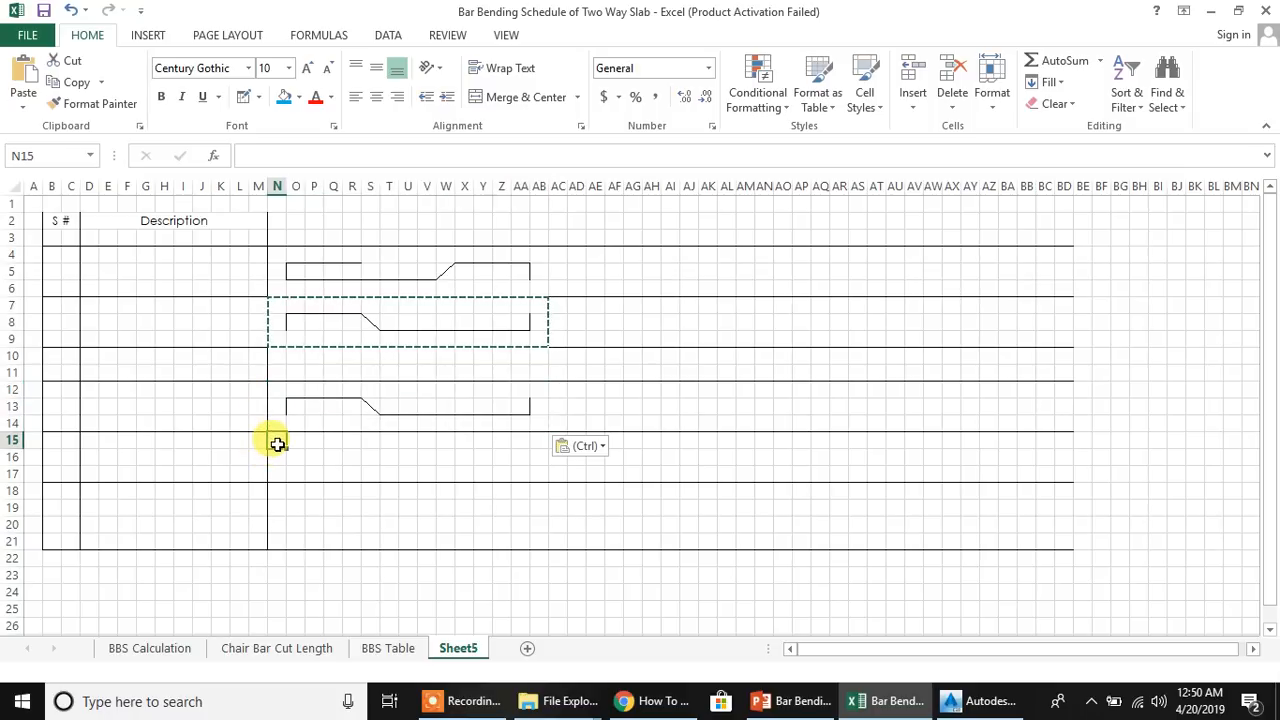
key("ctrl+v")
key("Escape")
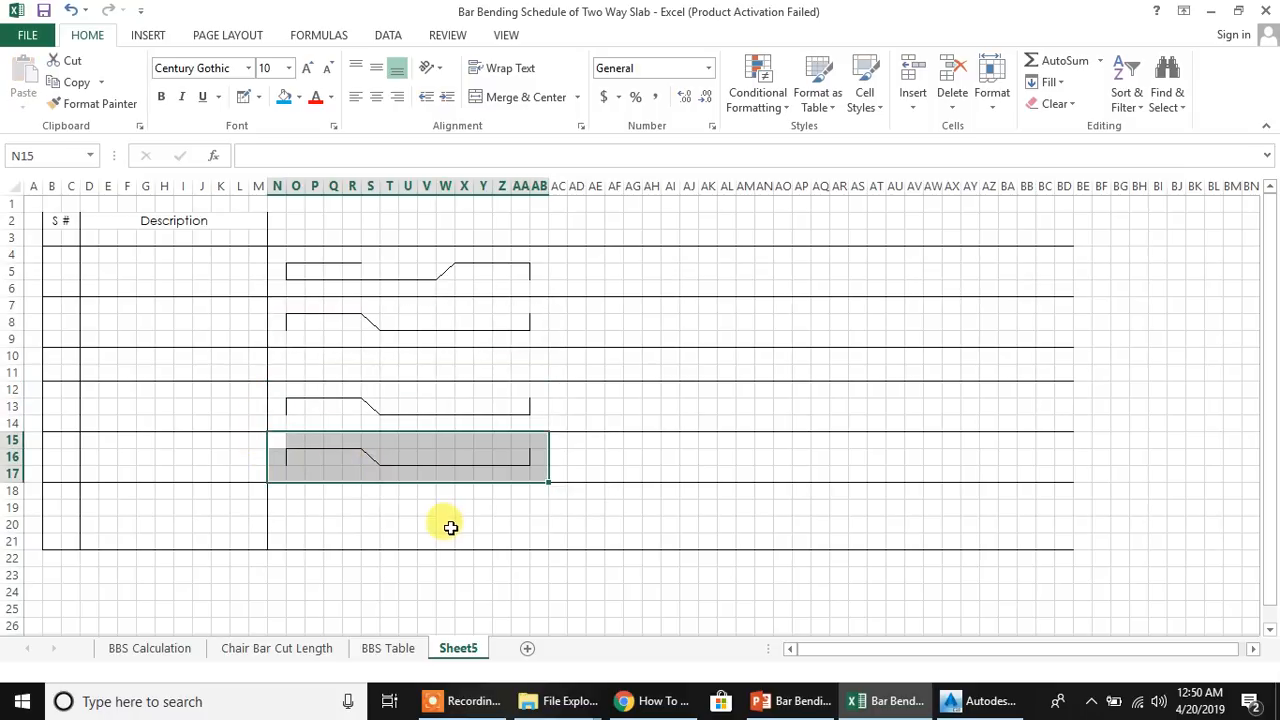
left_click(446, 525)
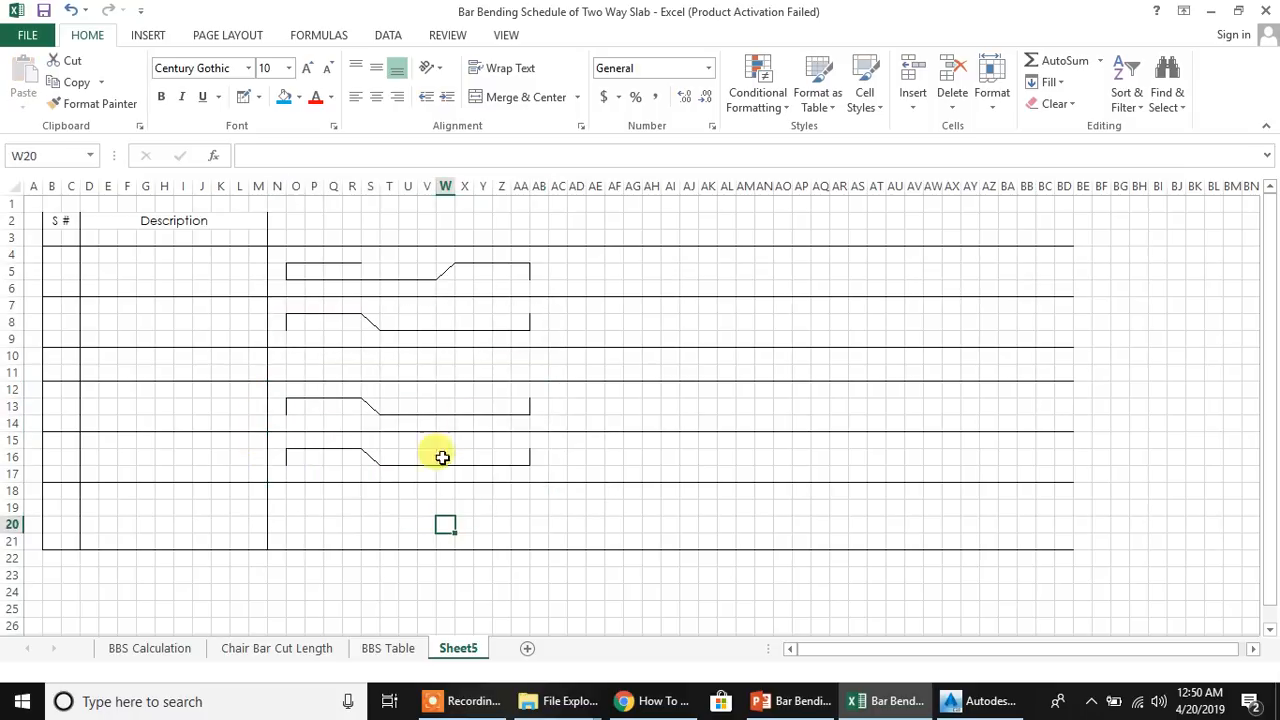
Draw the chair bar shape in Q19:X20 after the BBS Table sheet, with a raised middle and a foot on each side
left_click(368, 648)
scroll(446, 483, "down", 1)
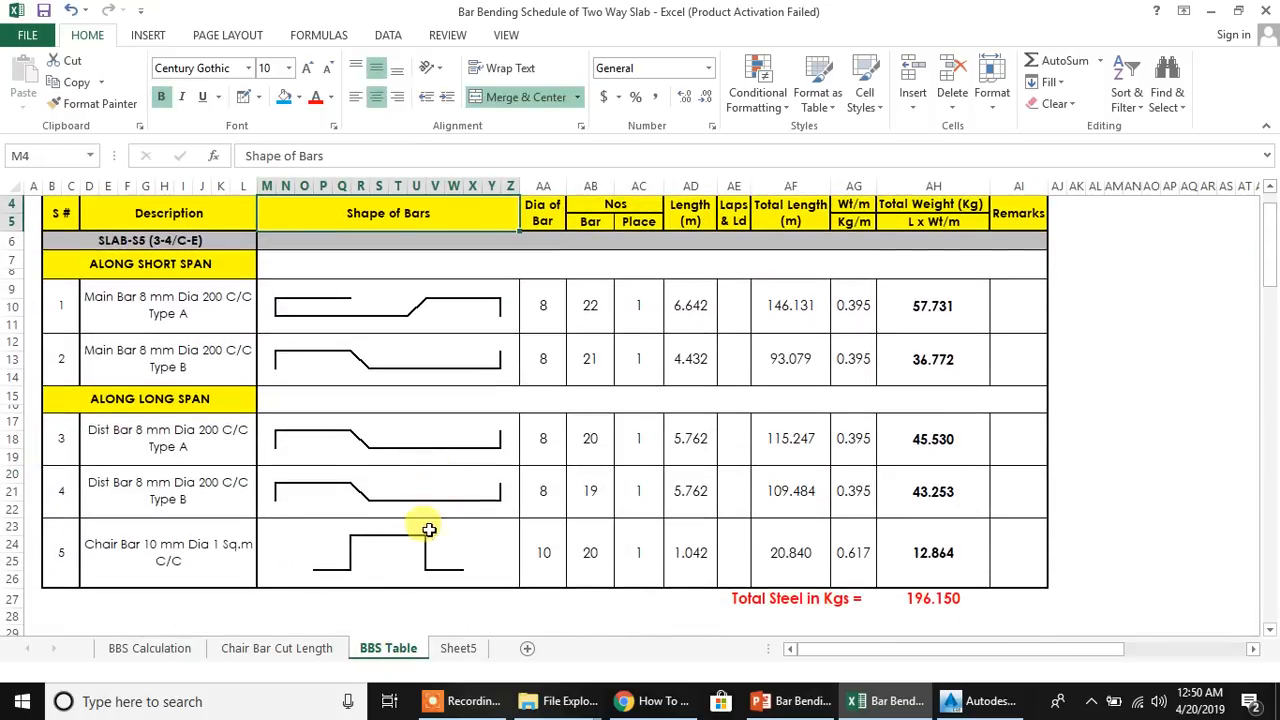
left_click(457, 649)
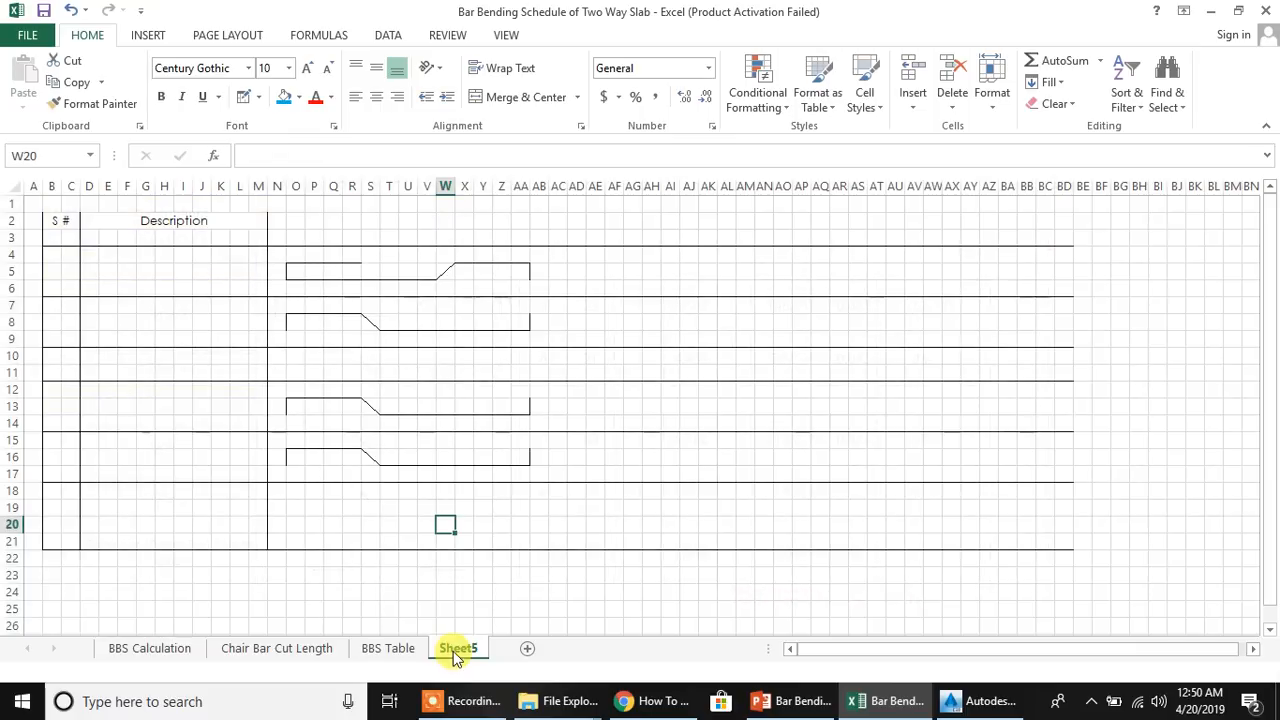
left_click(247, 100)
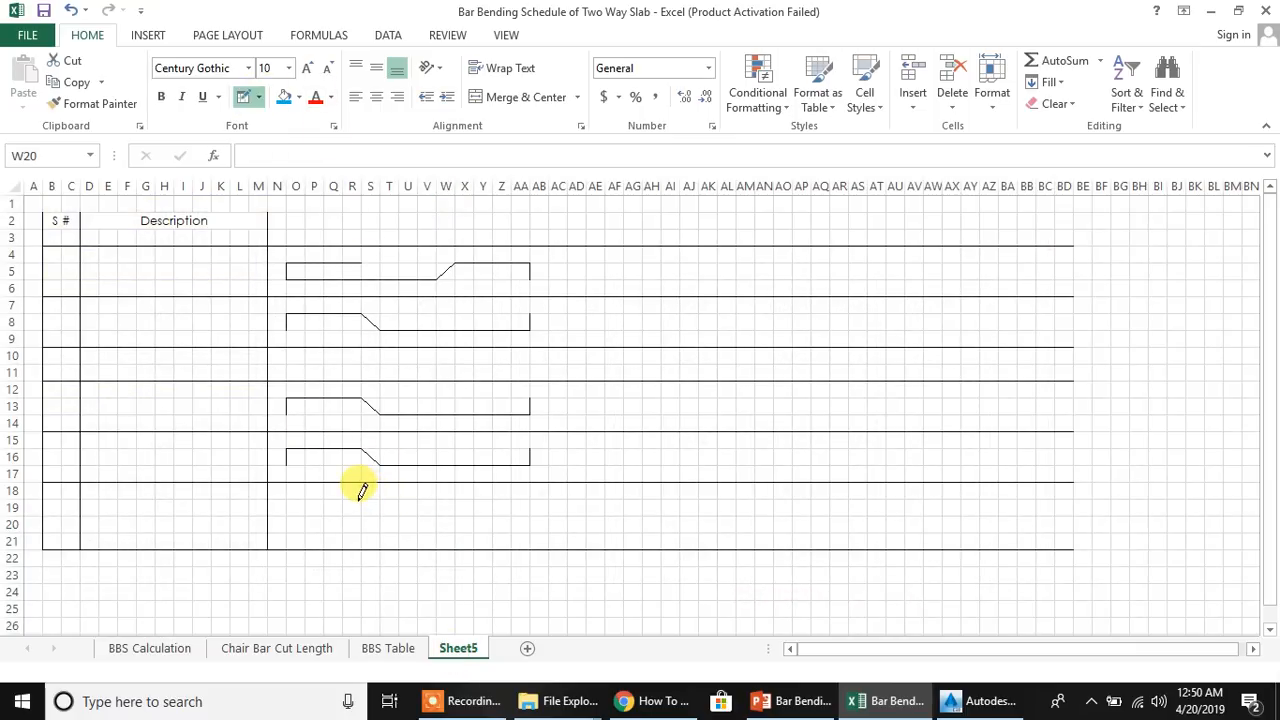
mouse_move(362, 498)
left_mouse_down()
mouse_move(433, 500)
mouse_move(461, 527)
mouse_move(448, 530)
mouse_move(463, 517)
left_mouse_up()
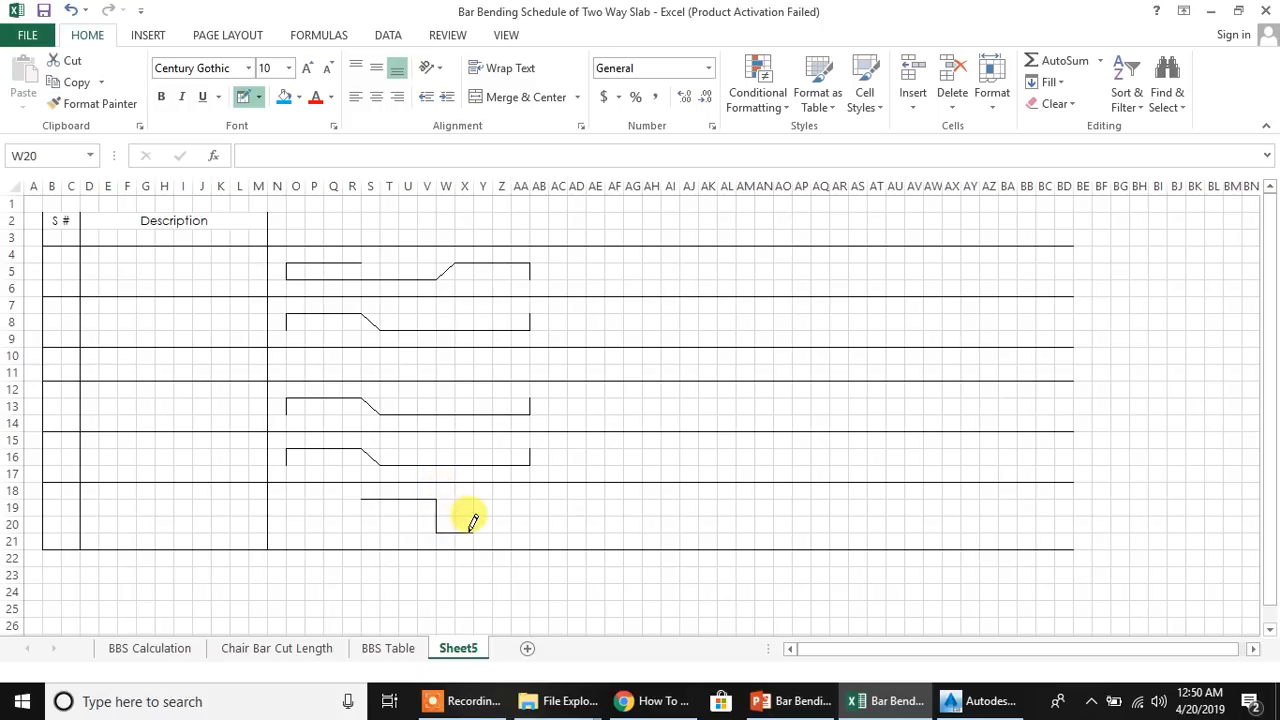
key("Escape")
left_click(356, 503)
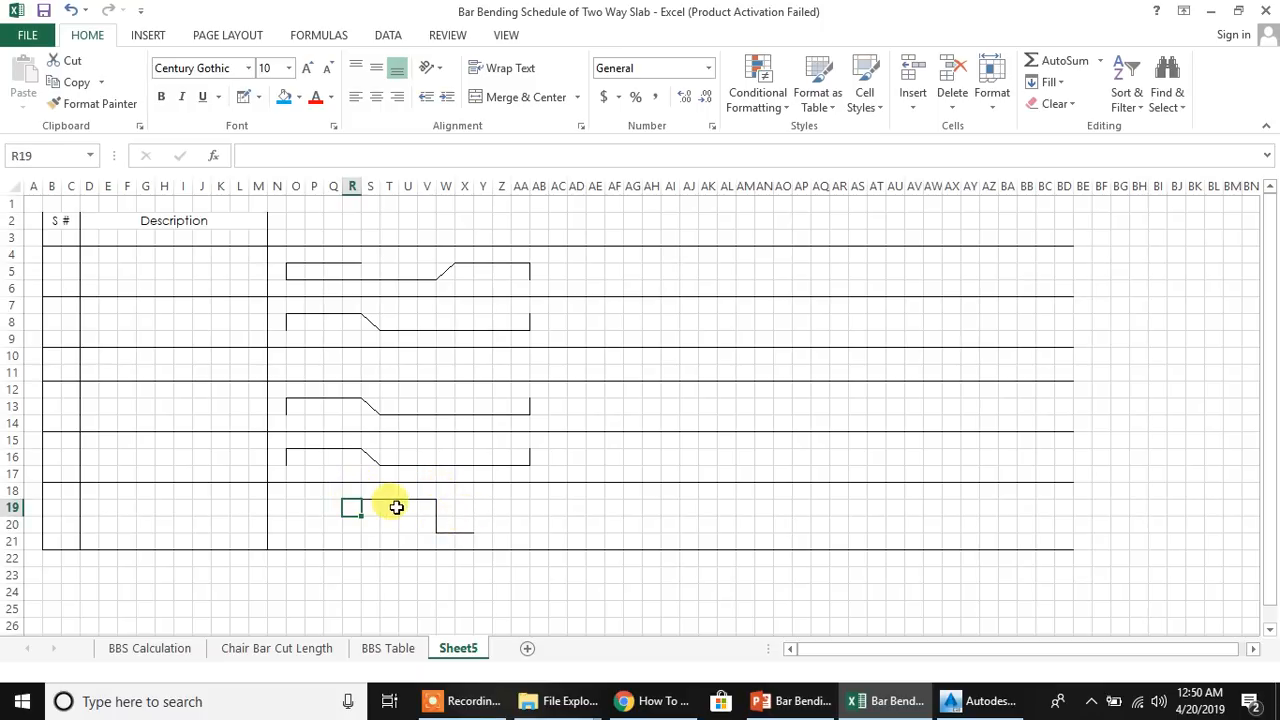
left_click(459, 507)
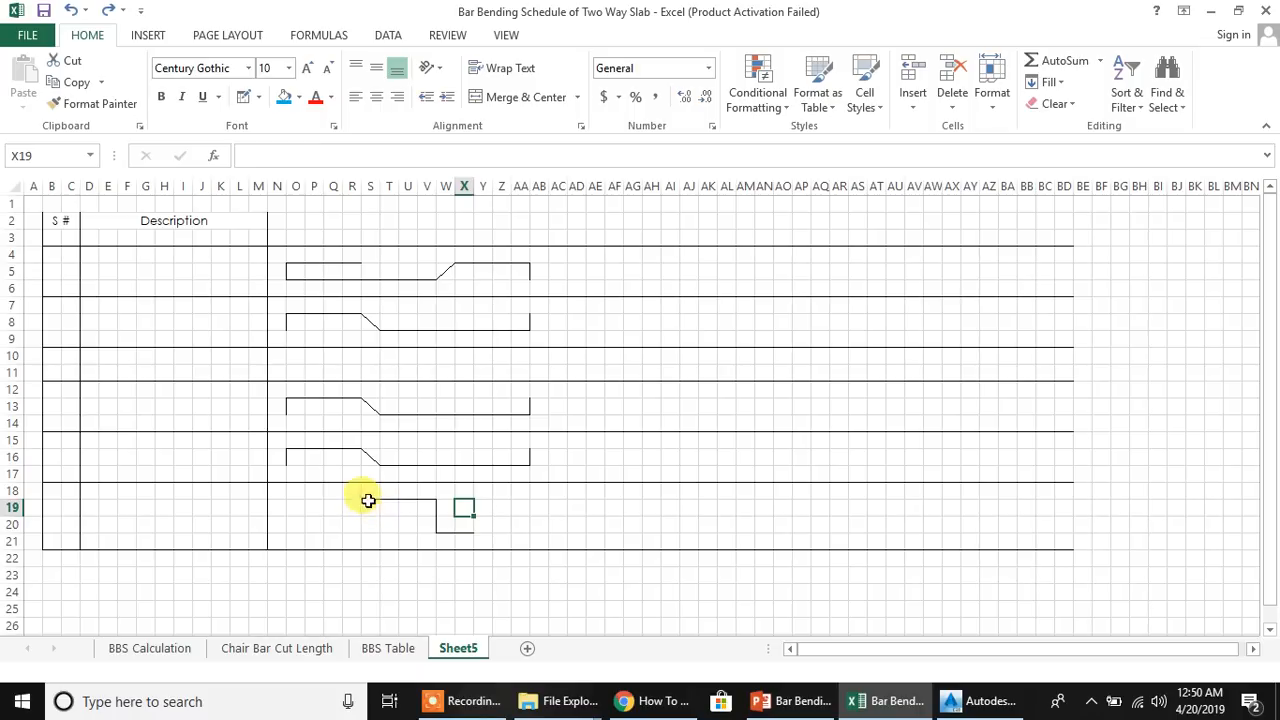
left_click(242, 100)
left_click_drag(358, 499, 361, 529)
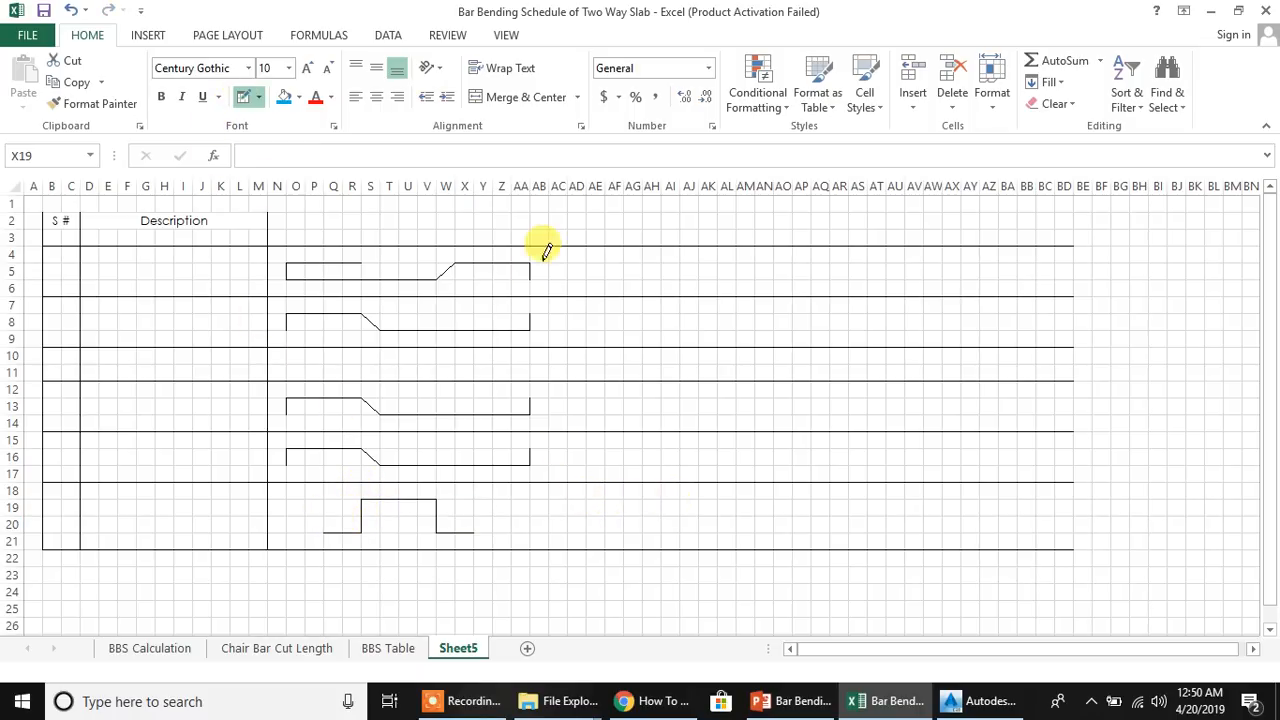
Draw a vertical border after column AB from row 2 to row 21 and a border above row 2 from B to BE
left_click_drag(549, 203, 556, 505)
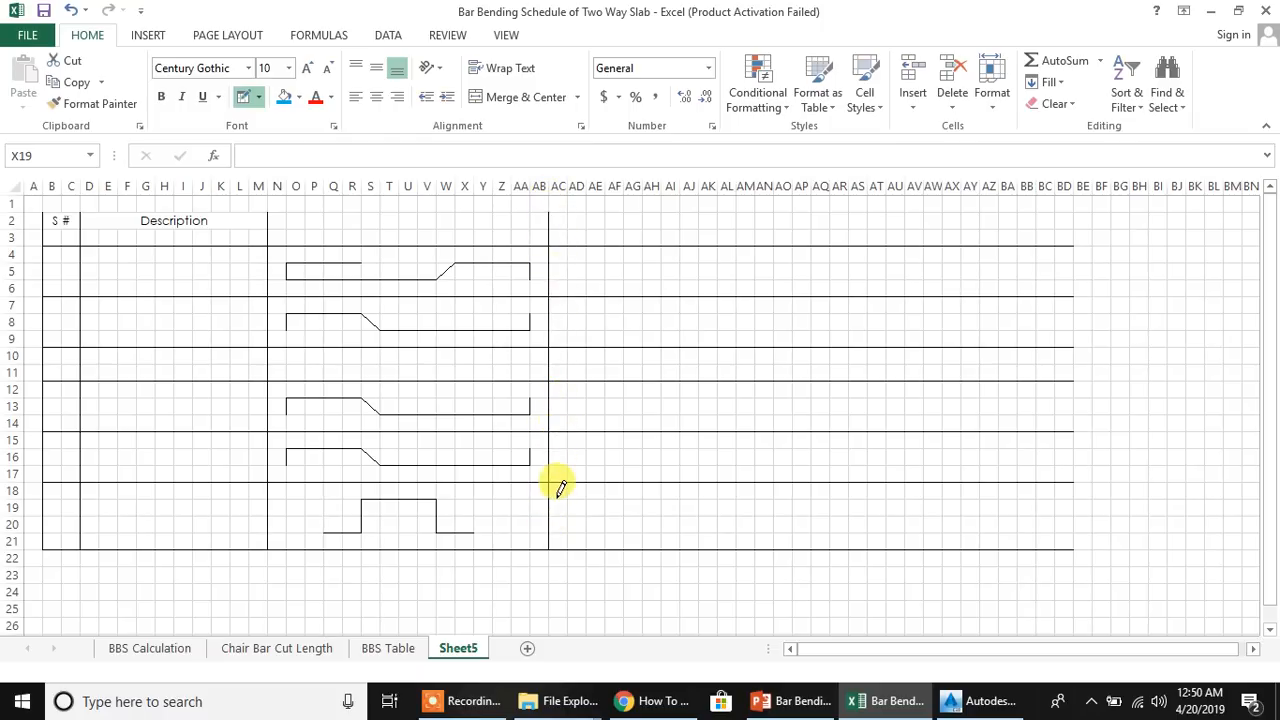
mouse_move(46, 201)
left_mouse_down()
mouse_move(1063, 175)
mouse_move(1086, 194)
mouse_move(1074, 206)
mouse_move(1091, 204)
left_mouse_up()
key("Escape")
Check the heading on the BBS Table sheet and enter "Shape of Bars" in cell N2 of Sheet5
left_click(277, 220)
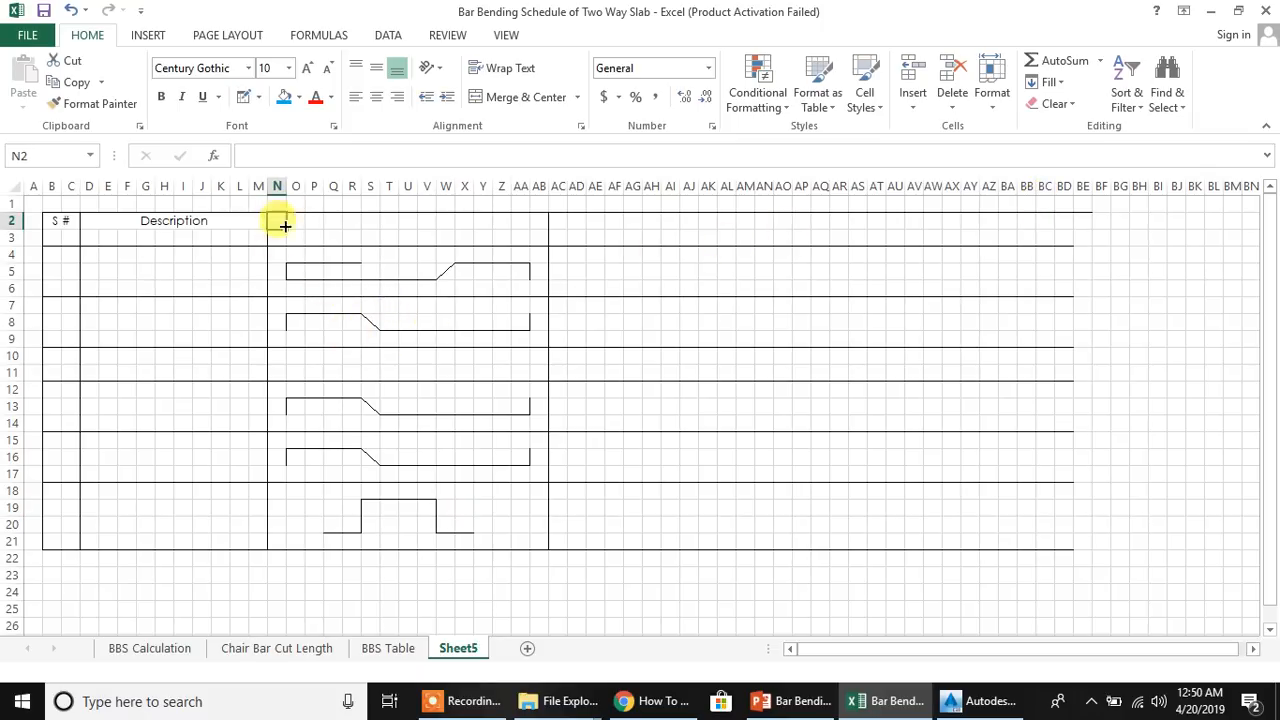
left_click(388, 648)
left_click(457, 648)
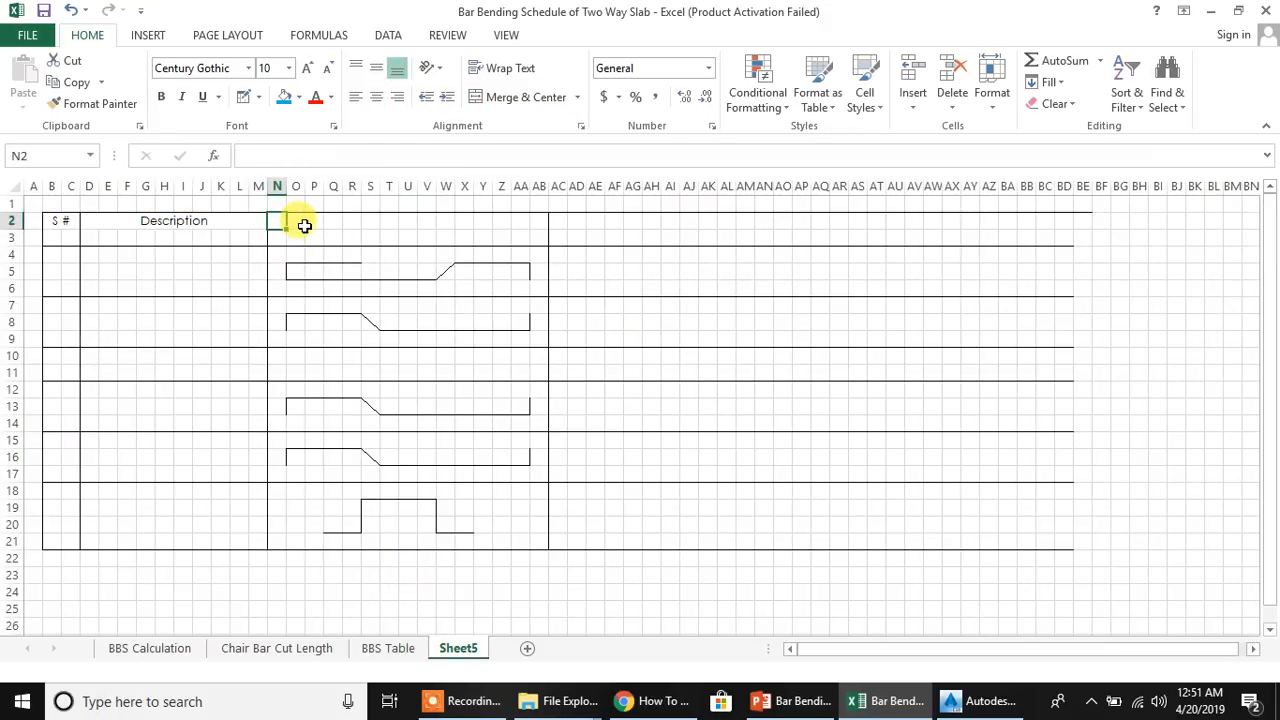
type("Shape of Bar")
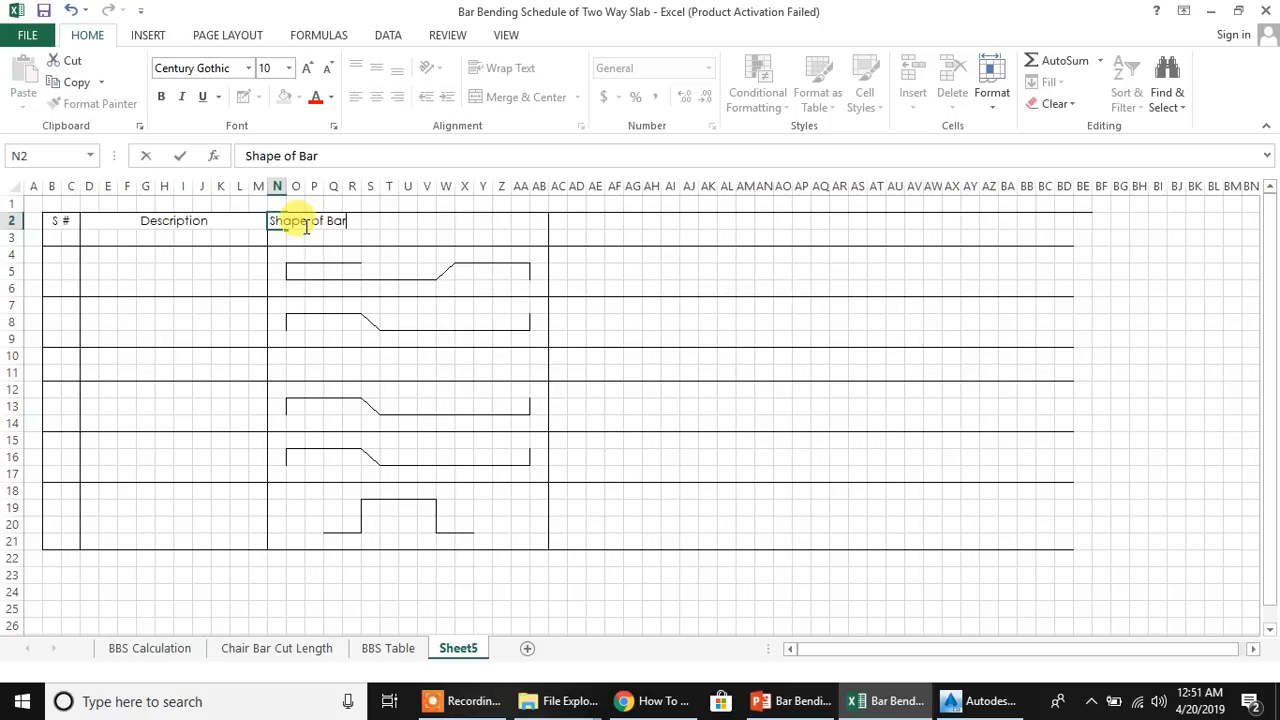
type("s")
key("Right")
key("Right")
key("Right")
key("Right")
key("Right")
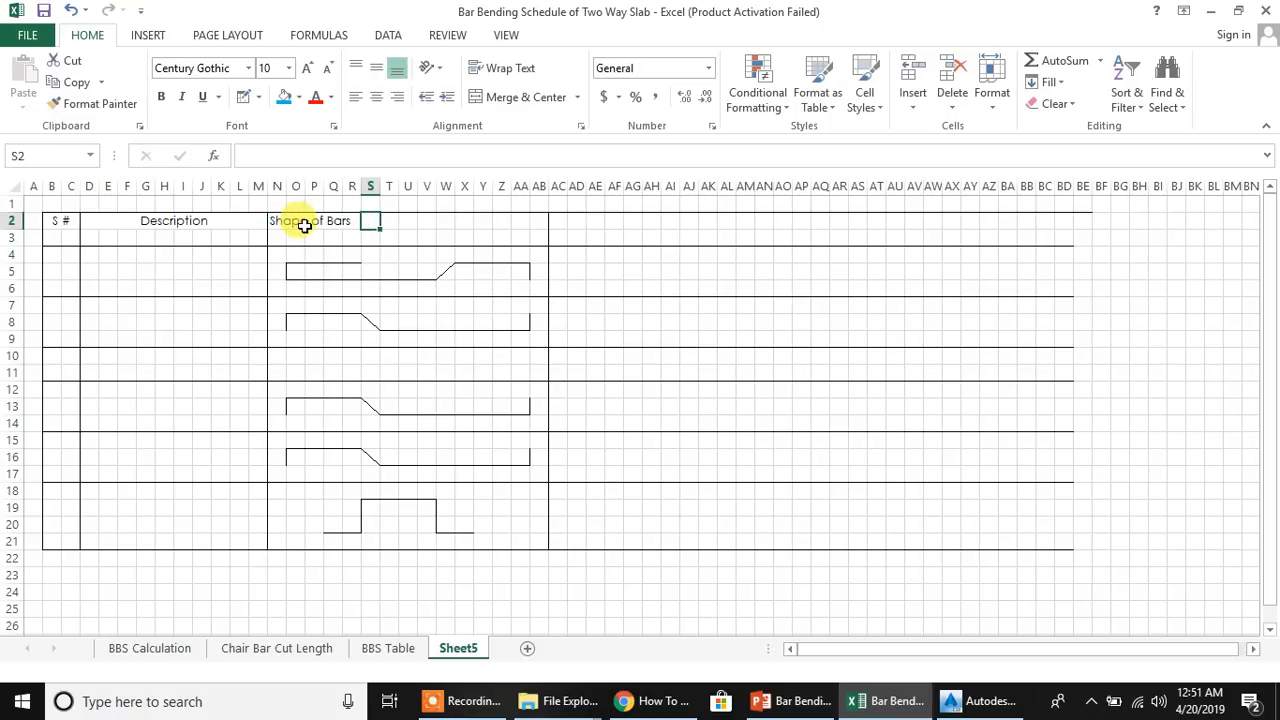
Merge and center the Shape of Bars heading across N2:AB3 and align it vertically to the middle
left_click_drag(277, 222, 532, 235)
left_click(516, 97)
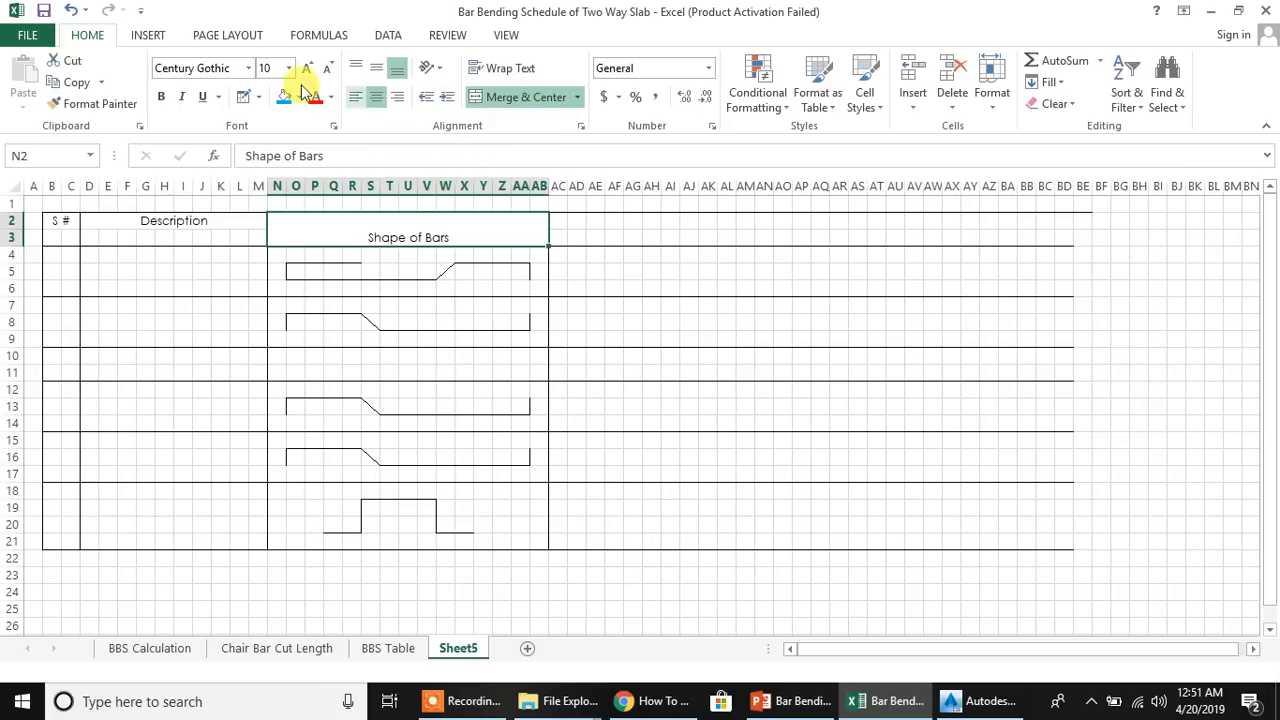
left_click(376, 67)
left_click(651, 254)
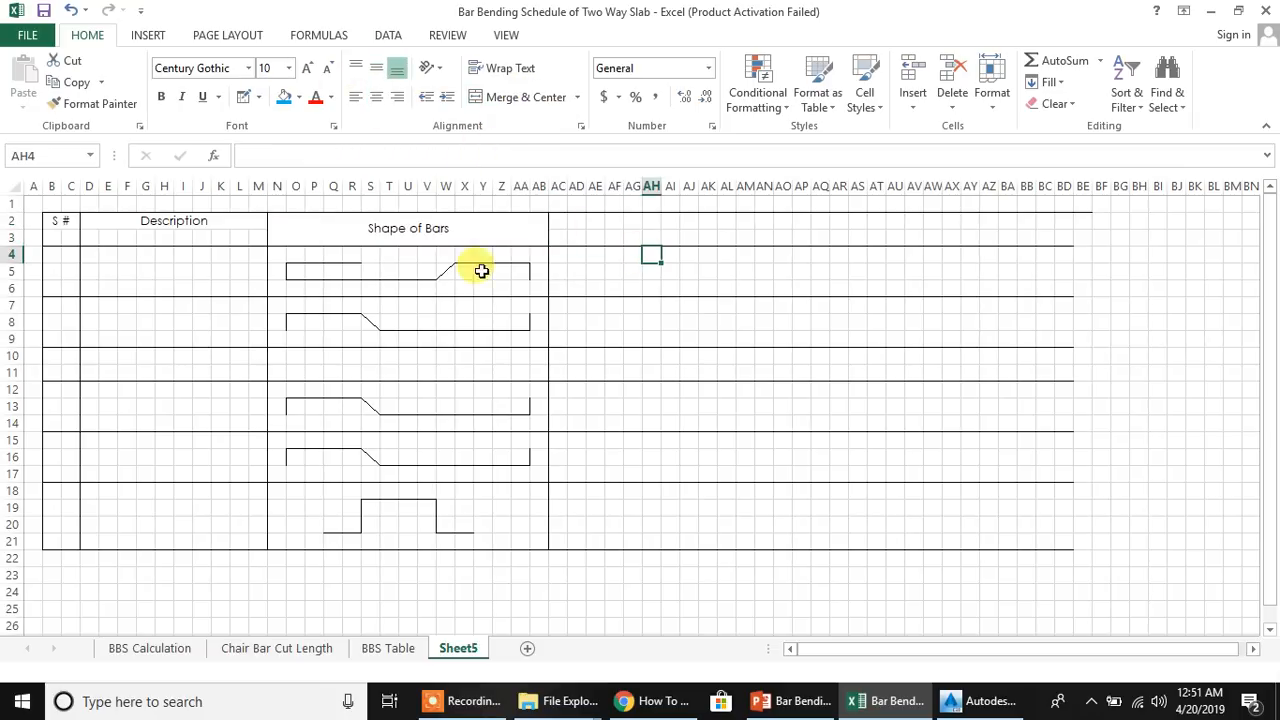
Enter the heading "Dia of Bar" in AC2 and fit it with a wider column AC and wrapped, merged, centered cells AC2:AC3
left_click(559, 225)
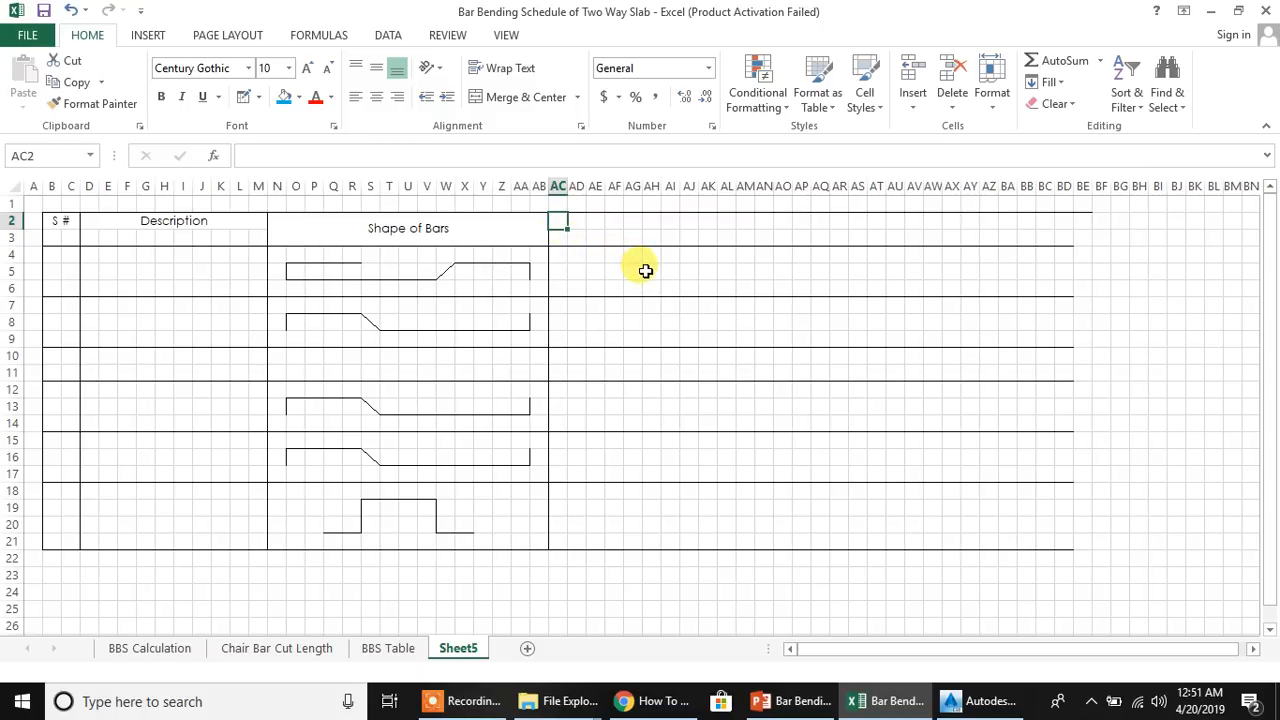
type("Dia of Bar")
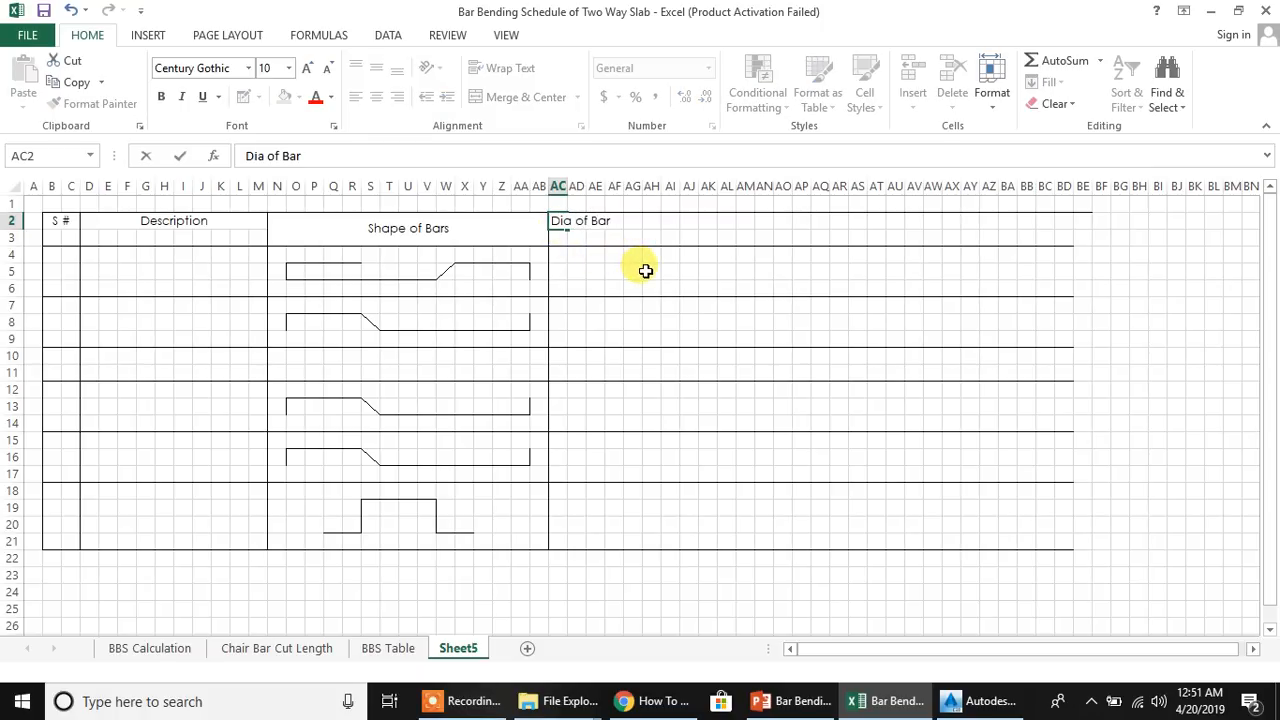
key("Return")
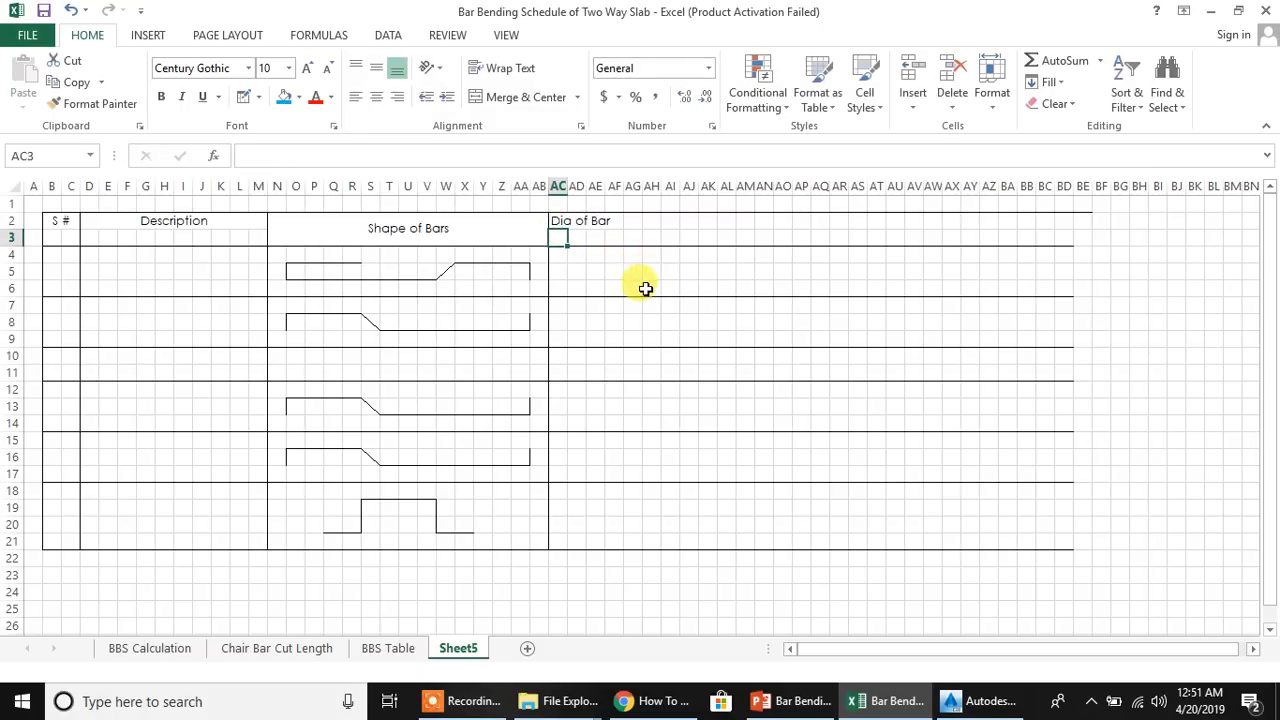
left_click_drag(563, 186, 581, 236)
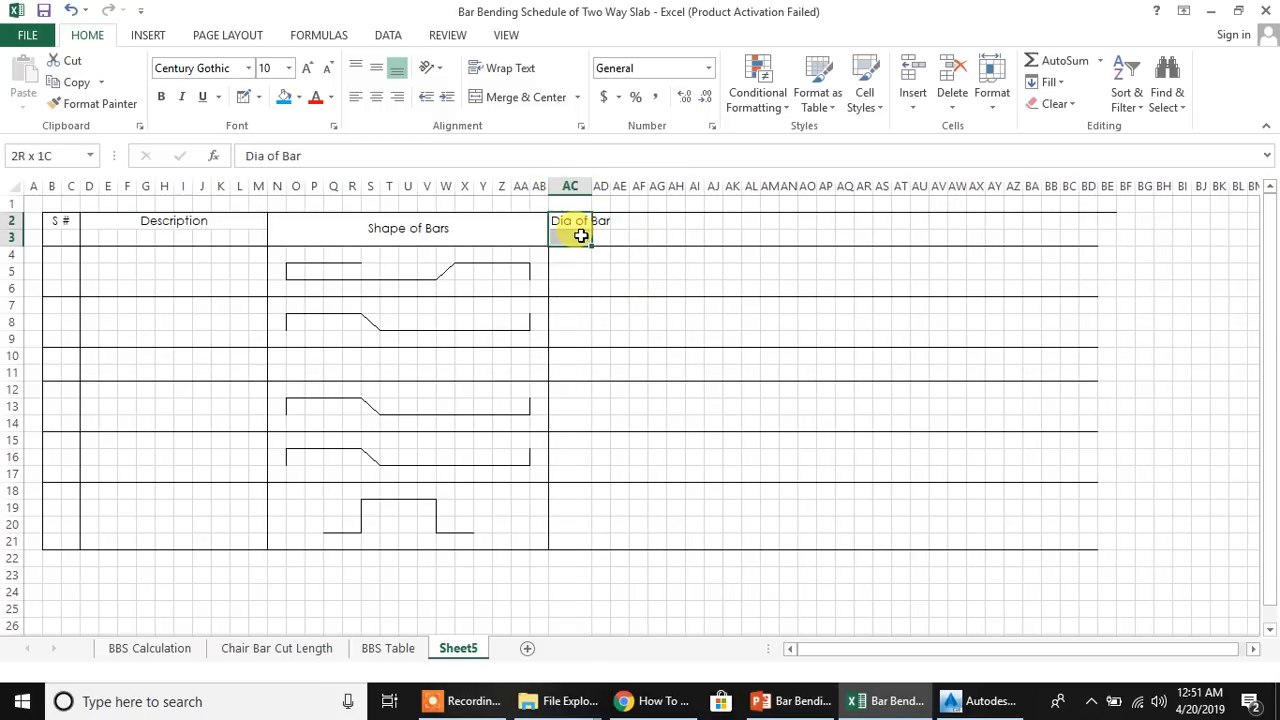
left_click(500, 68)
left_click(520, 97)
left_click(695, 283)
left_click(565, 236)
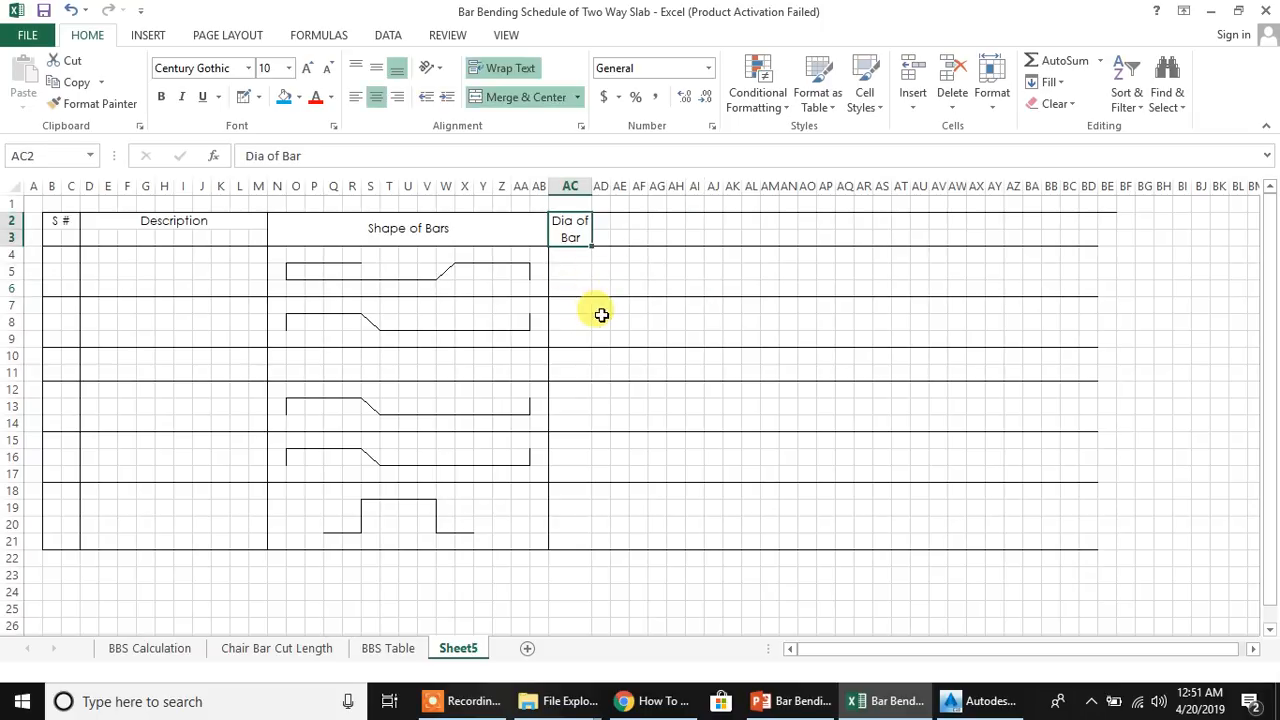
Enter the subheadings "Bar" in AD3 and "Place" in AE3
left_click(605, 227)
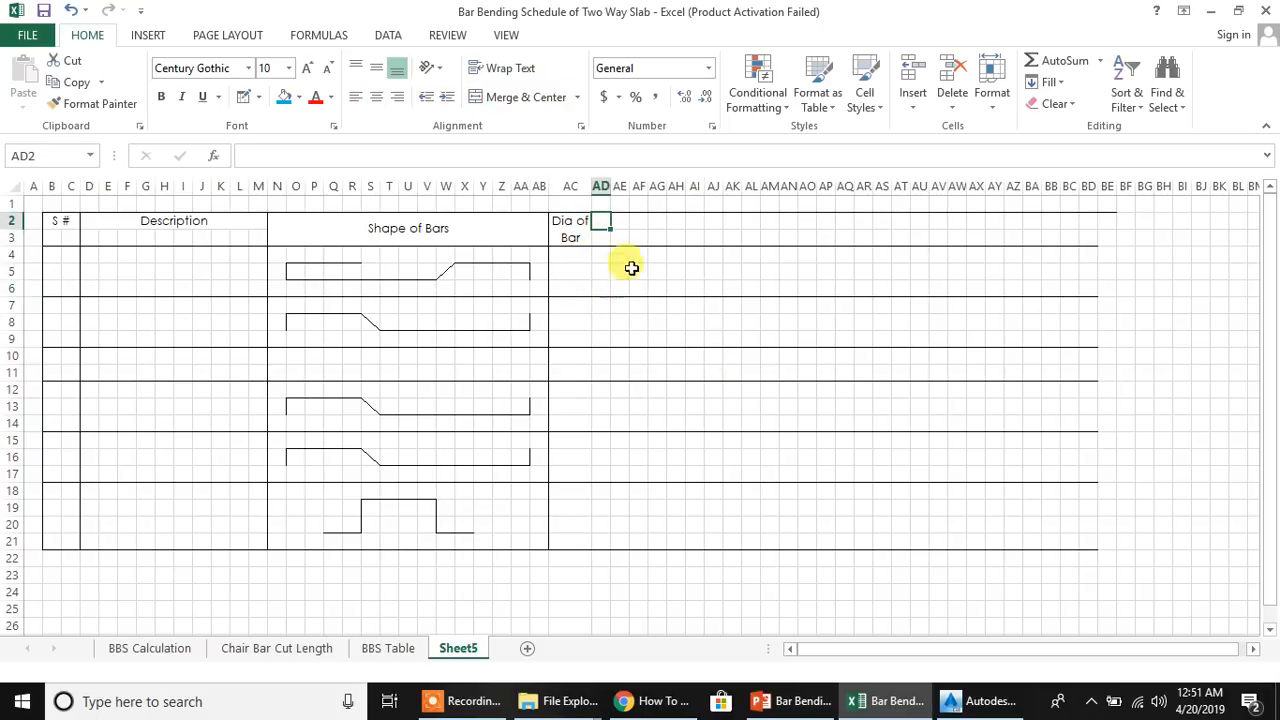
left_click(598, 237)
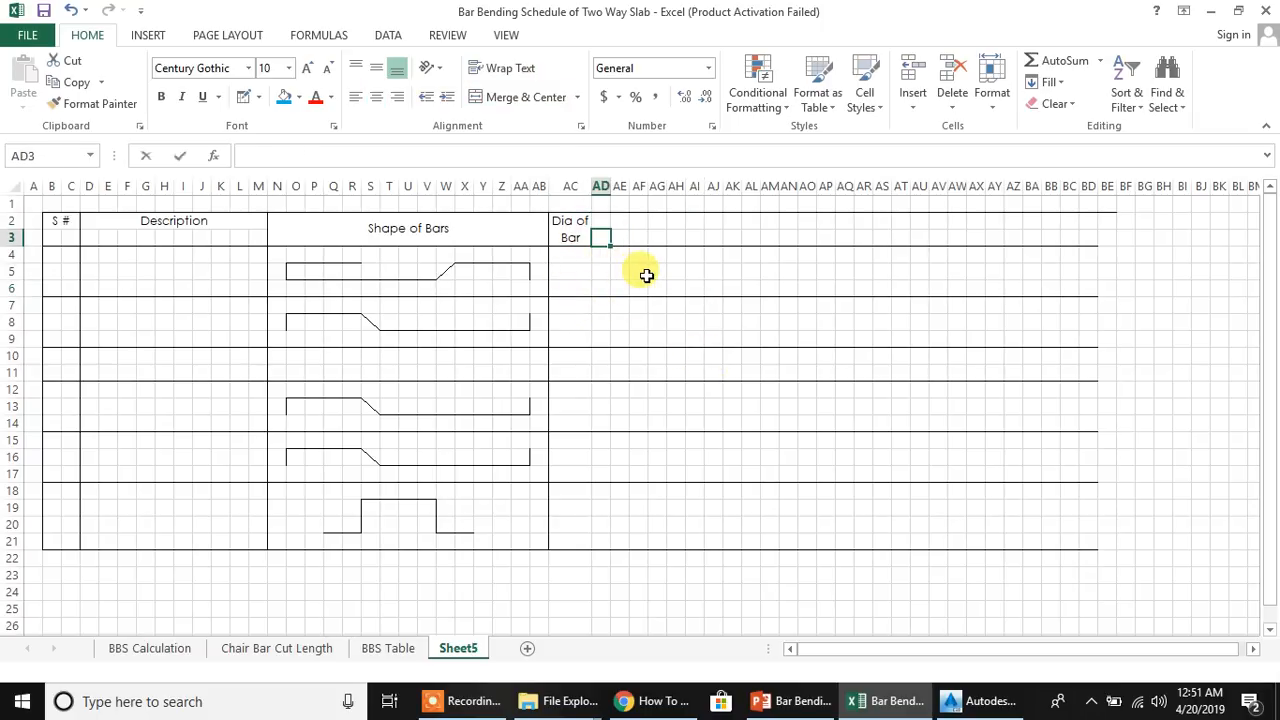
type("Bar")
key("Tab")
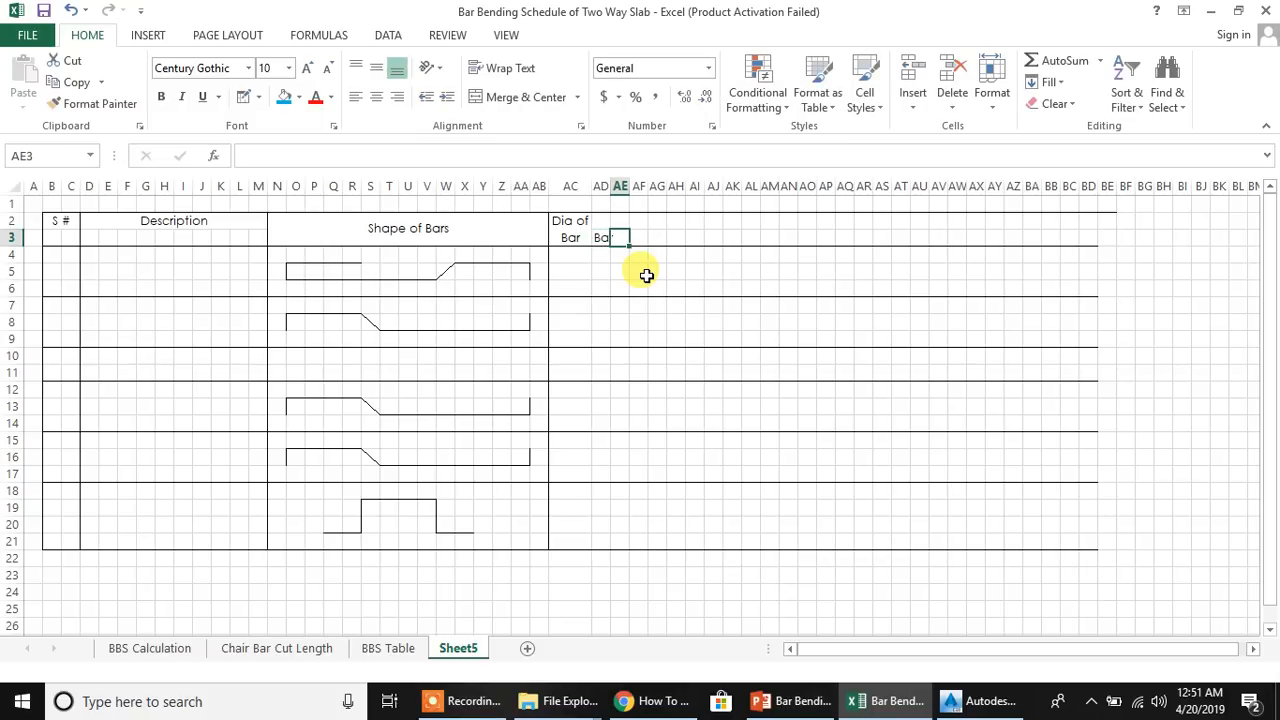
type("Place")
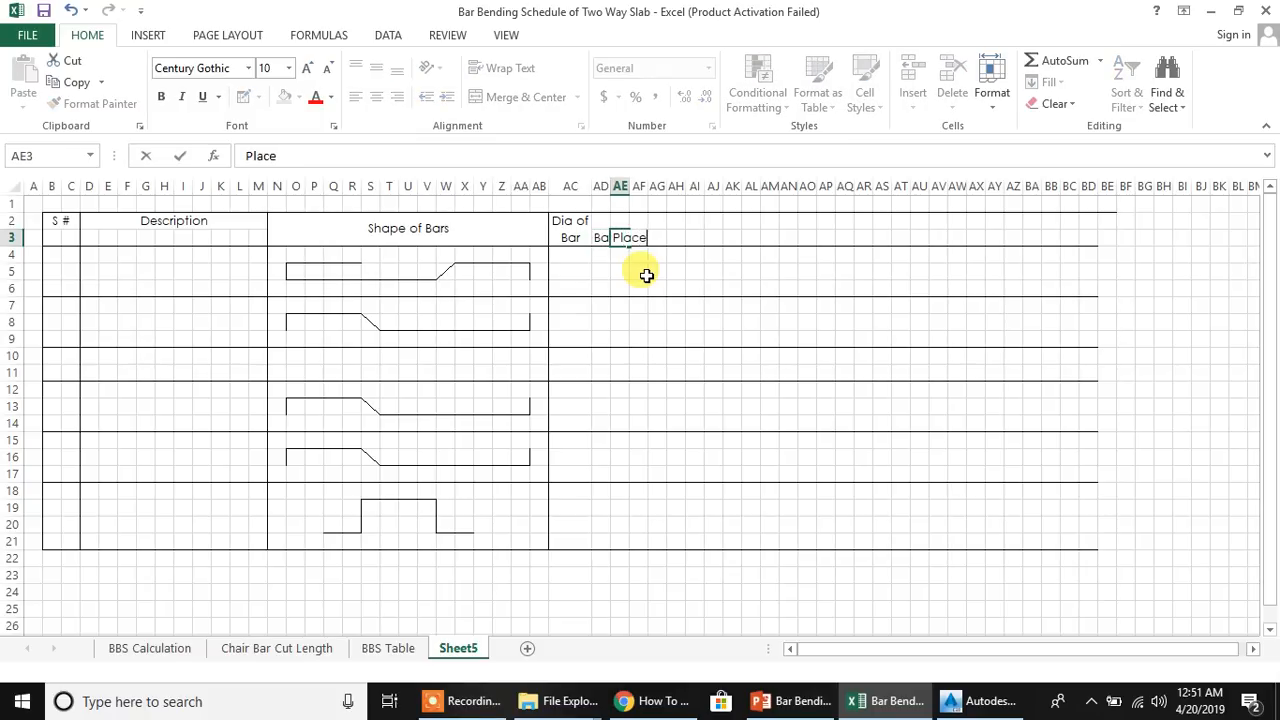
key("Return")
left_click(621, 303)
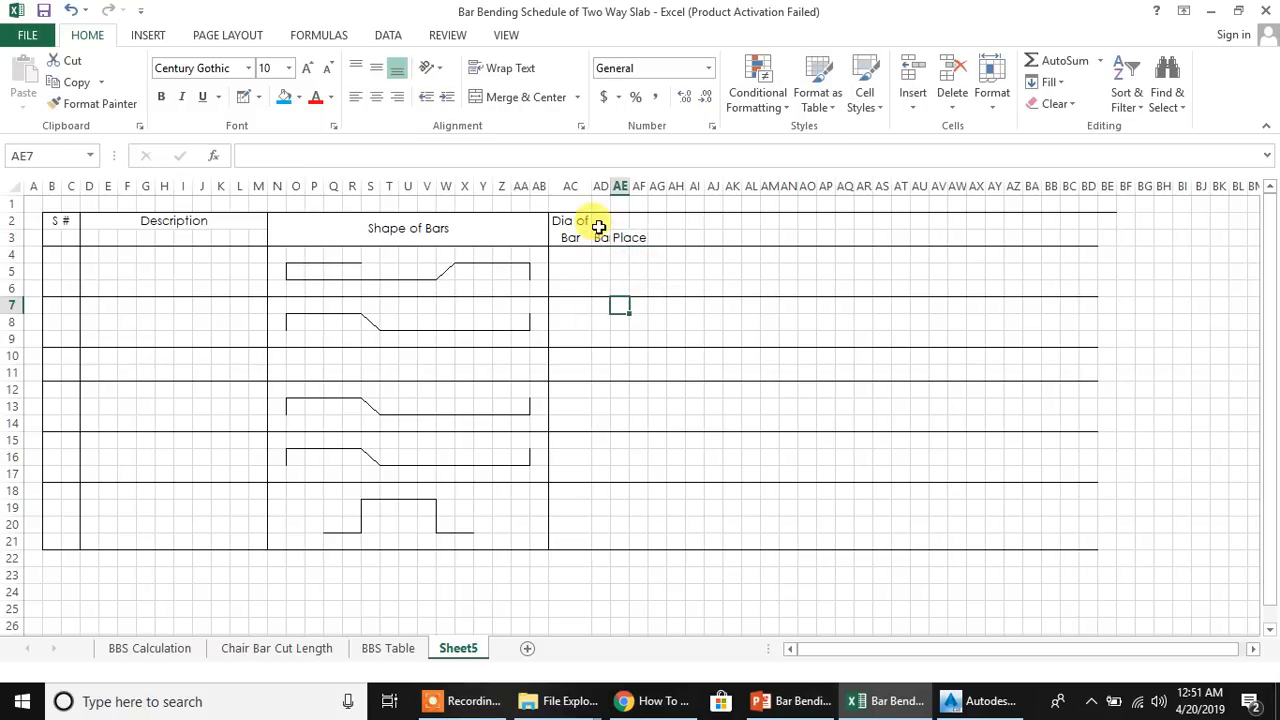
Widen columns AD and AE to equal widths that fit their subheadings
left_click(601, 219)
left_click_drag(601, 187, 650, 185)
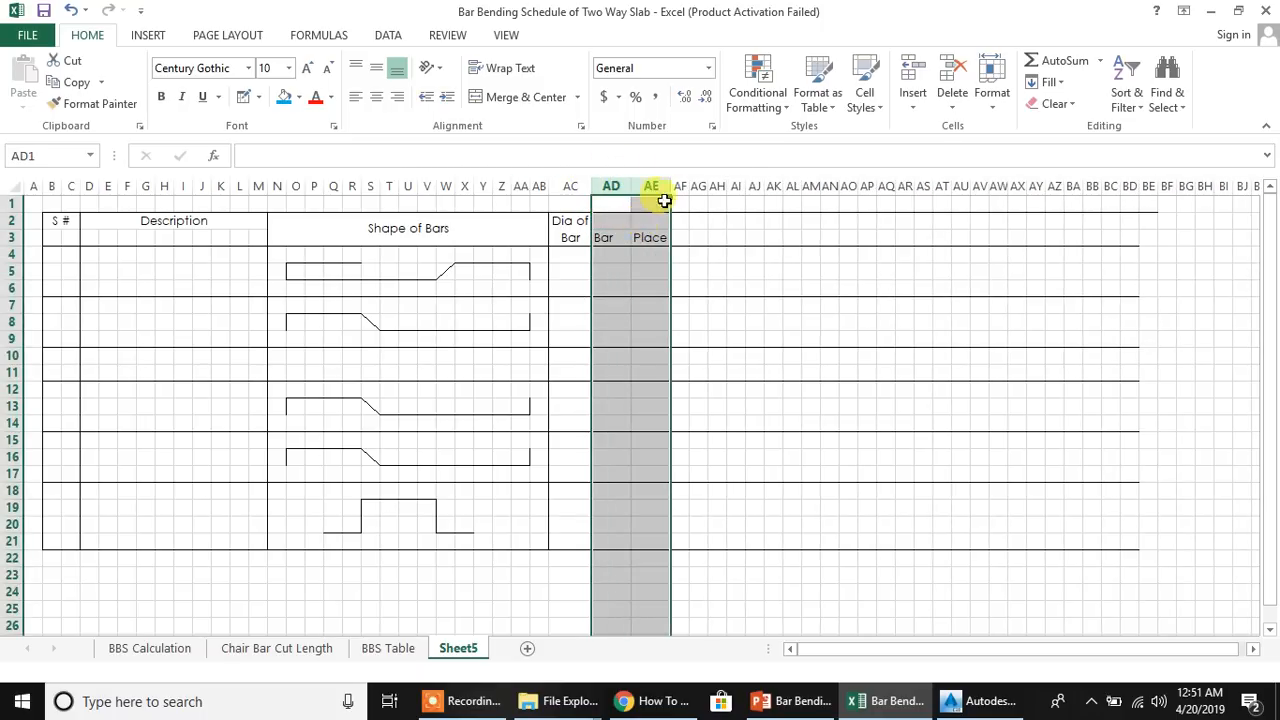
left_click_drag(668, 187, 671, 187)
left_click(756, 270)
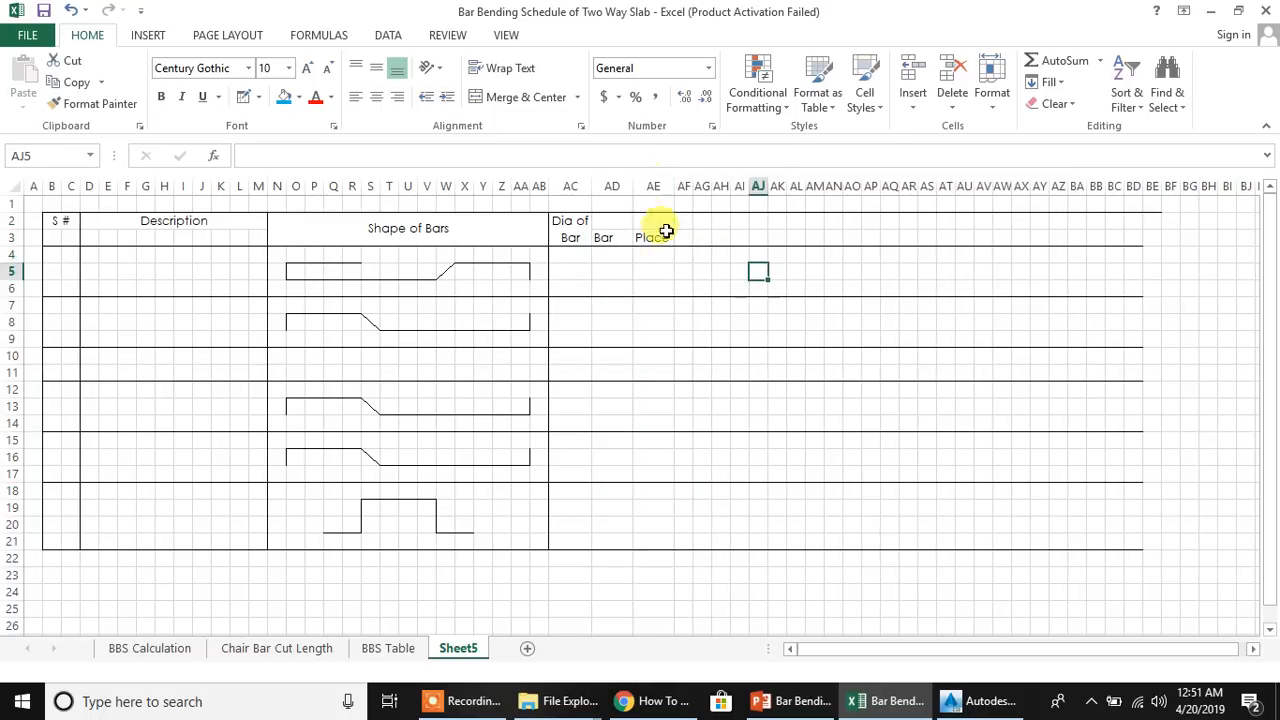
Merge and center AD2:AE2 above the Bar and Place subheadings and enter the heading "Nos"
left_click_drag(613, 223, 654, 222)
left_click(517, 99)
left_click_drag(815, 322, 797, 306)
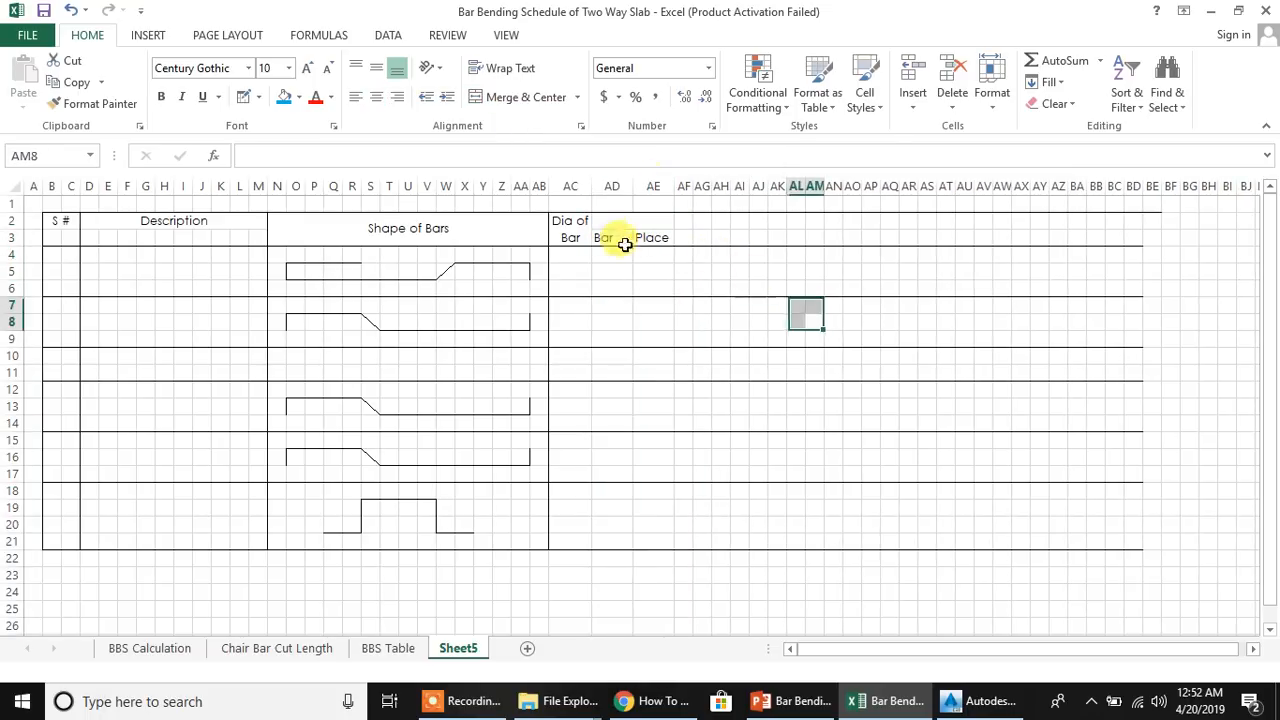
left_click(618, 219)
type("No")
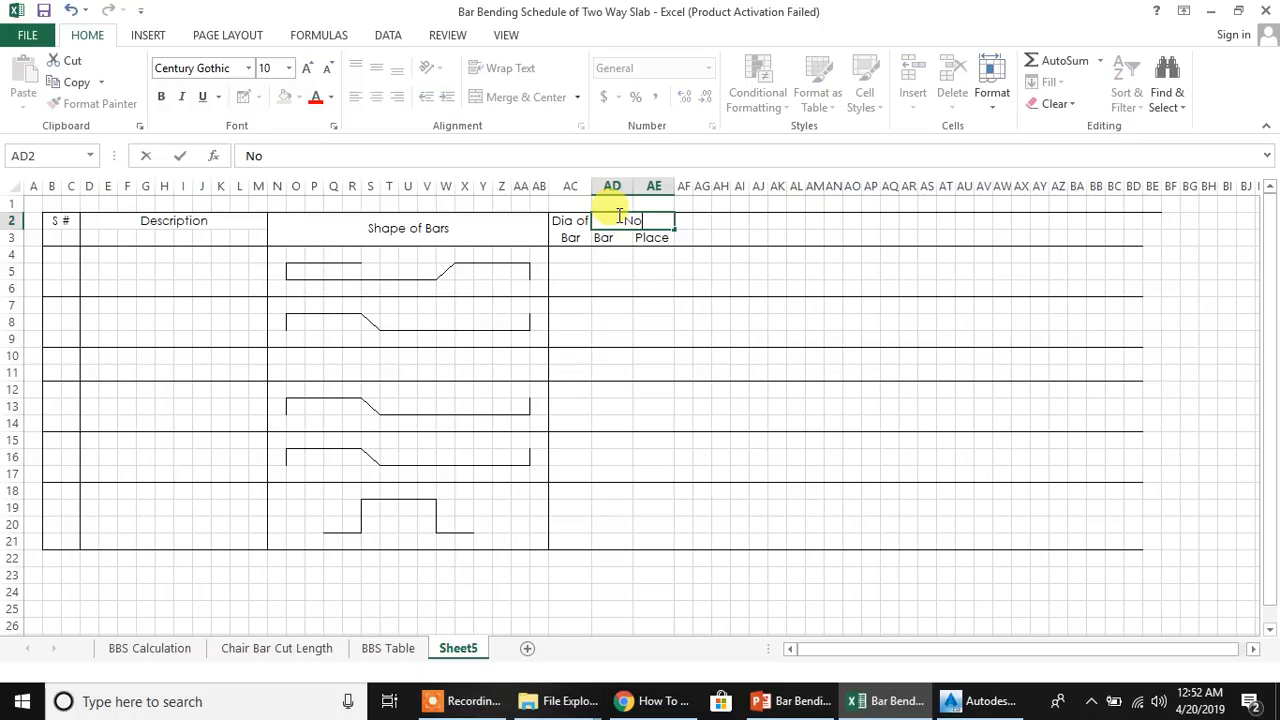
type("s")
key("Tab")
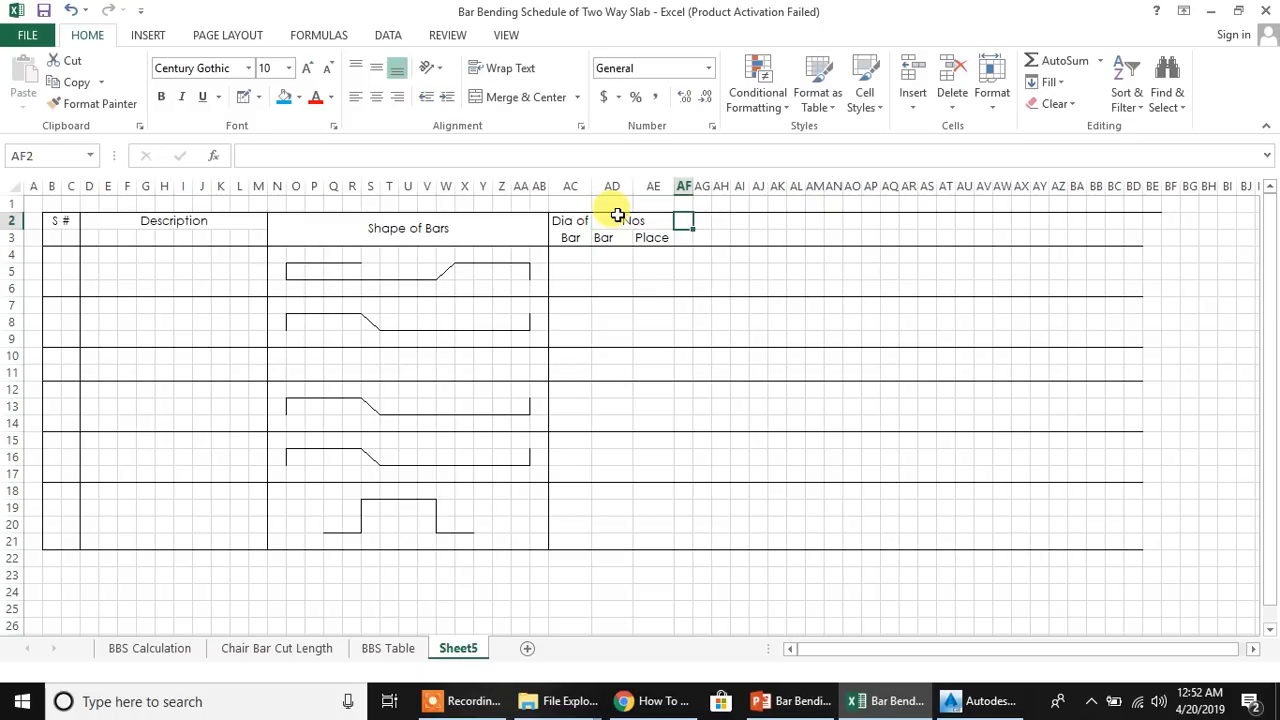
Enter the heading "Length (m)" in AF2 and fit it with a wider column AF and wrapped, merged, centered cells AF2:AF3
type("Length  (m")
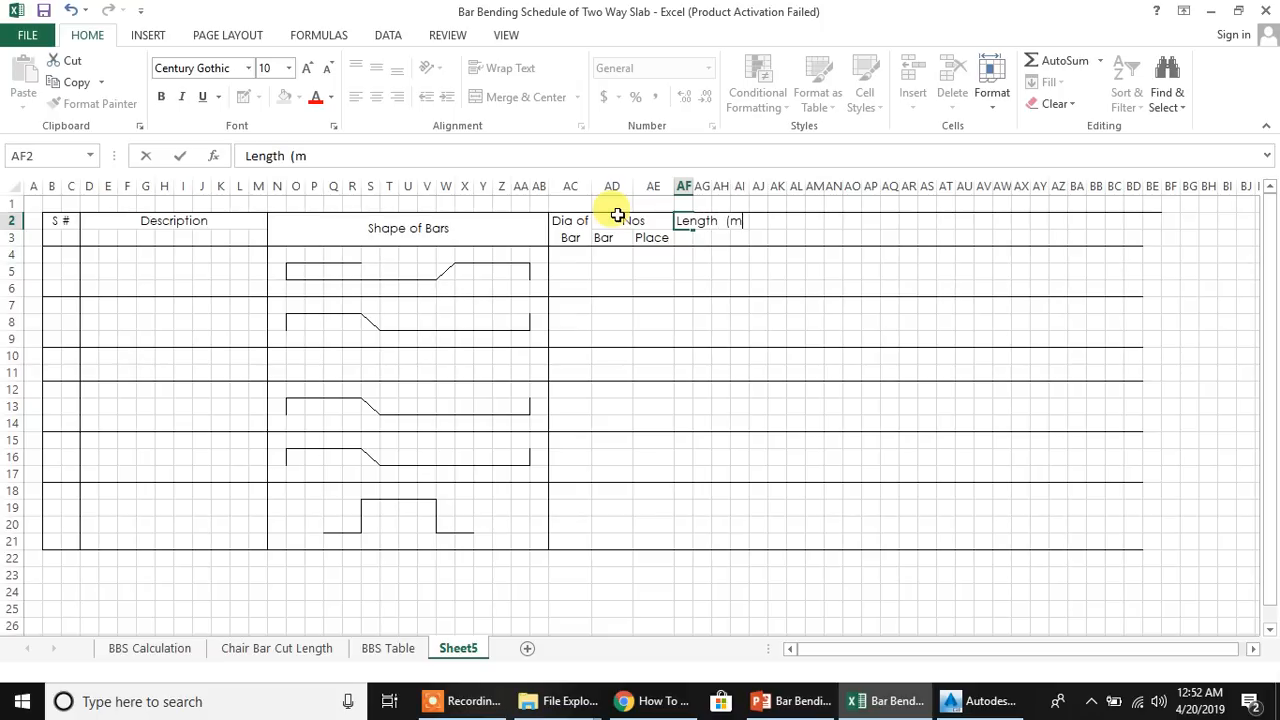
key("Return")
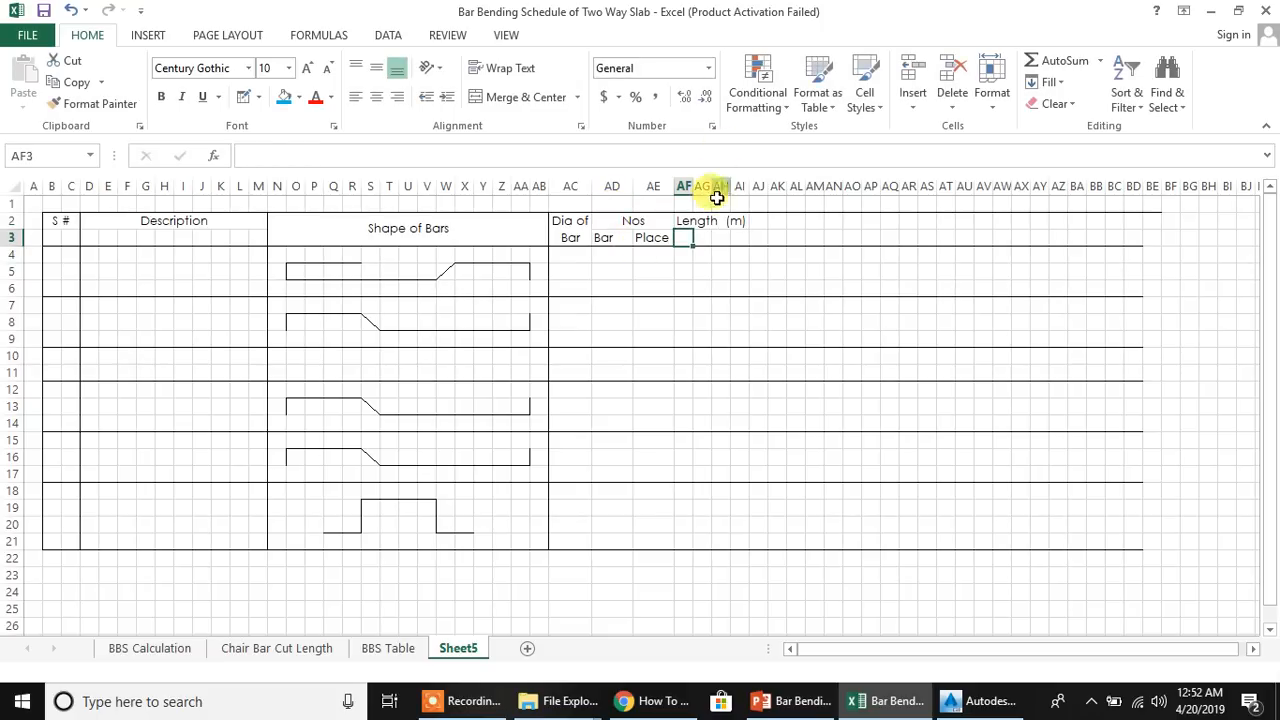
left_click_drag(693, 190, 702, 233)
left_click(518, 101)
left_click(513, 74)
left_click(789, 255)
left_click(685, 231)
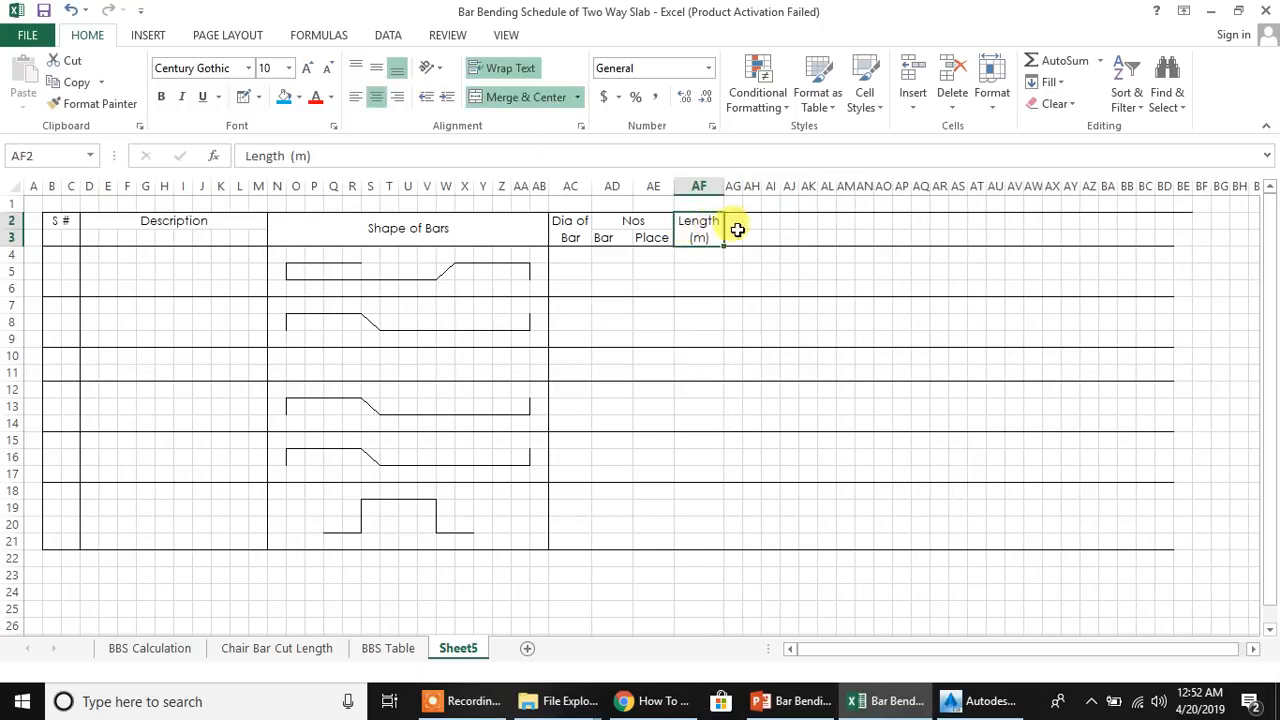
Enter the heading "Laps & Ld" in cell AG2
left_click(734, 219)
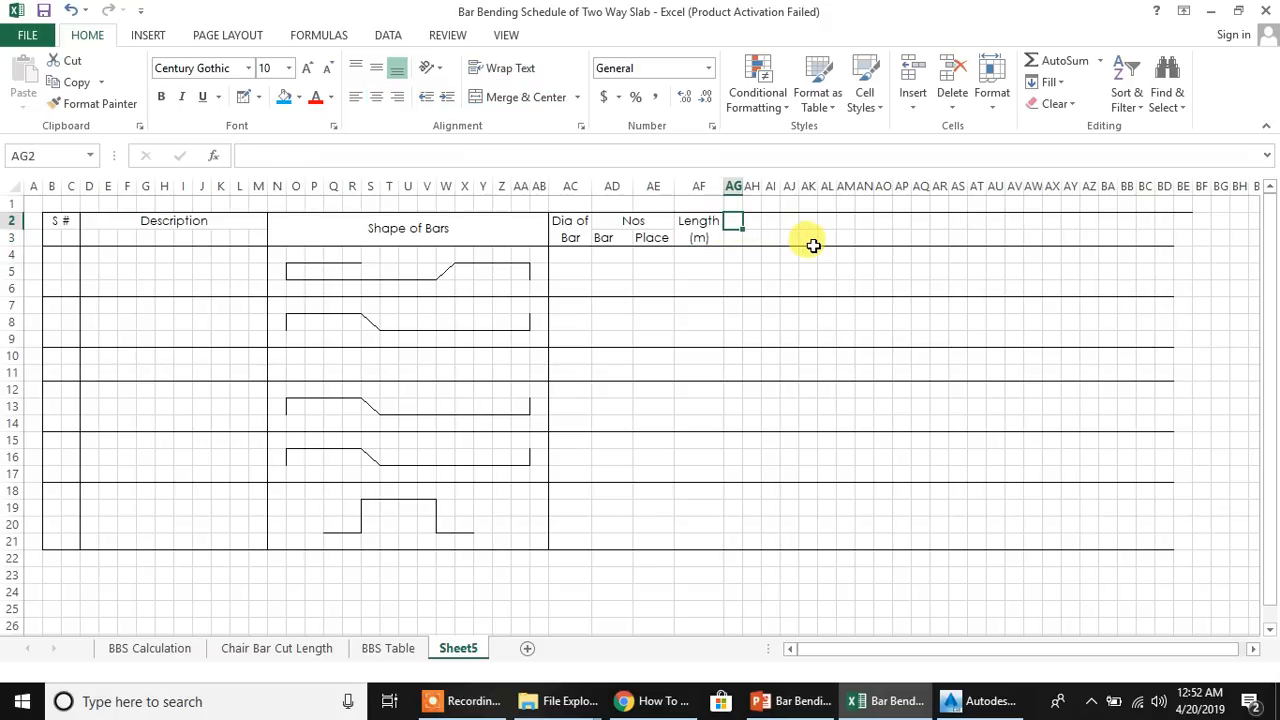
type("Laps & Ld")
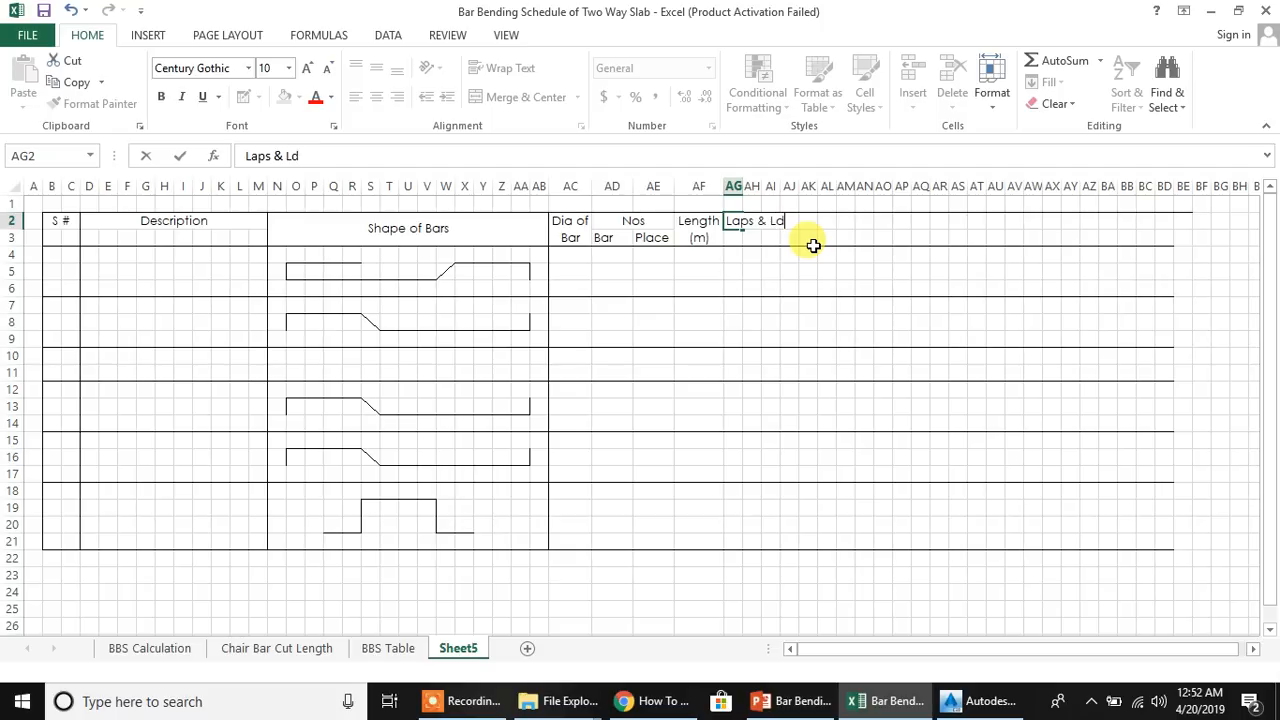
key("Return")
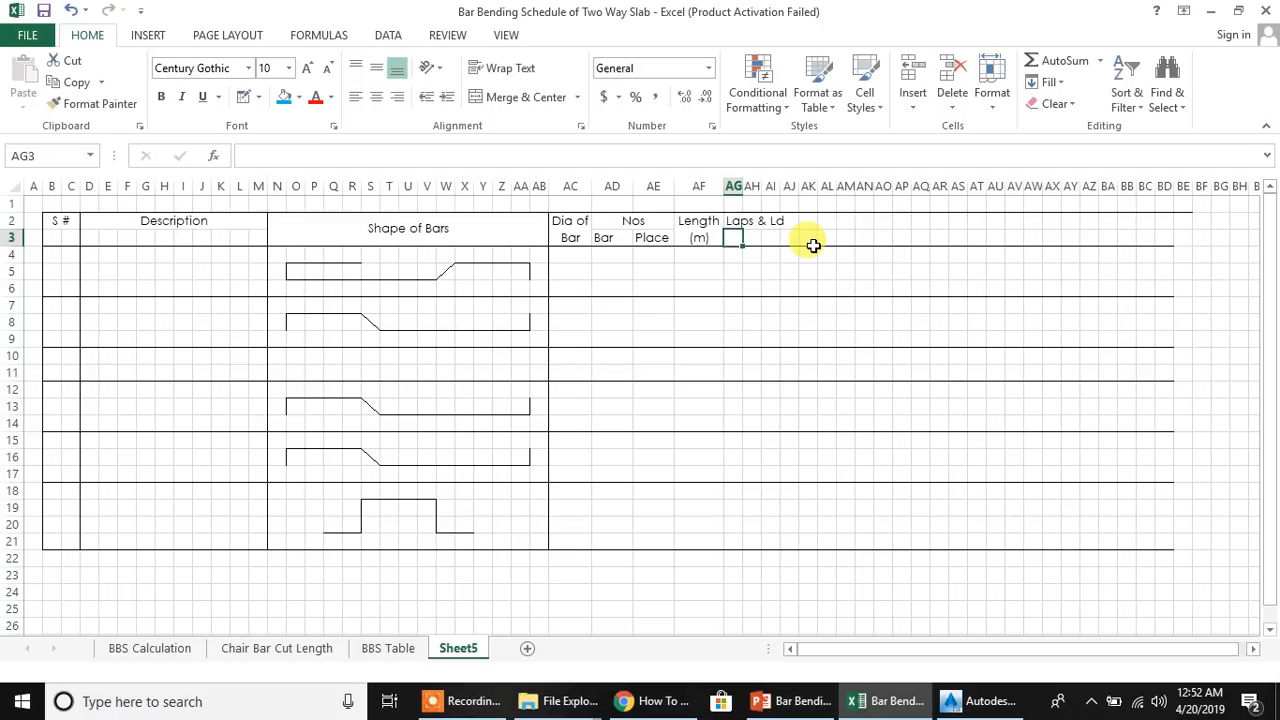
Fit the "Laps & Ld" heading by widening column AG and merging, centering and wrapping AG2:AG3
left_click_drag(742, 184, 737, 236)
left_click(524, 100)
left_click(508, 70)
left_click(841, 286)
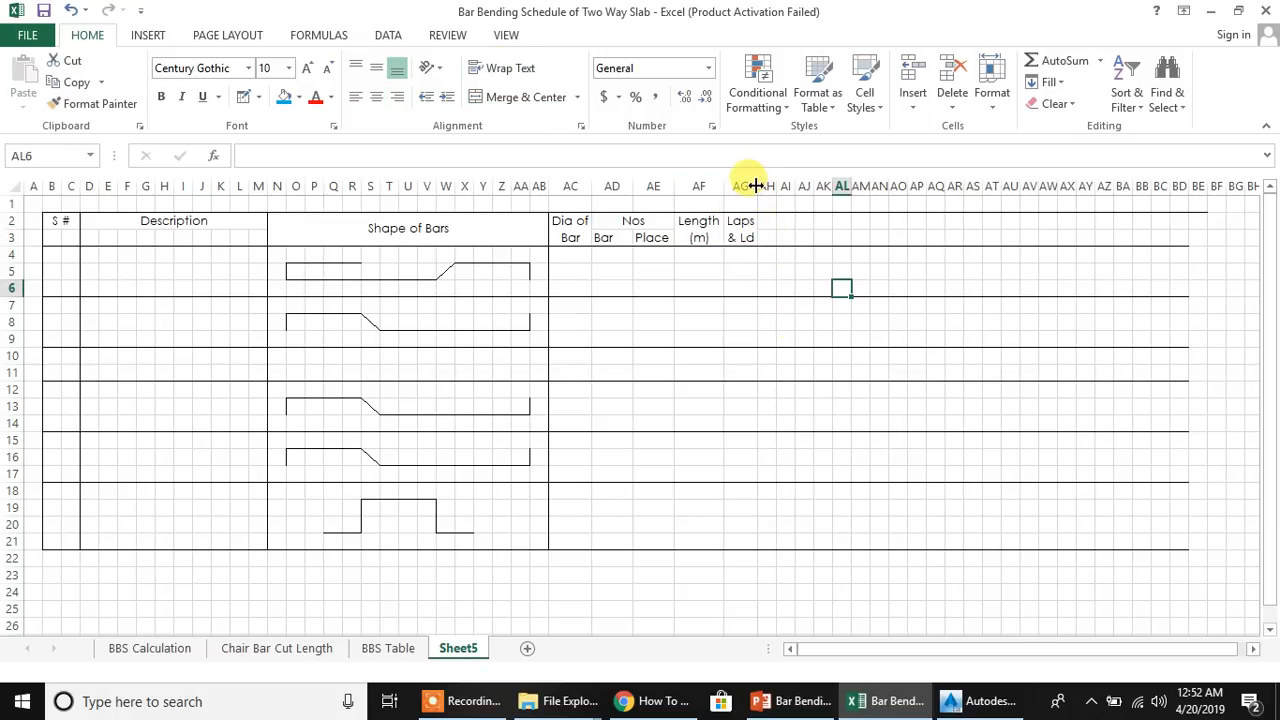
left_click(780, 302)
Enter the heading "Total Length (m)" in AH2, widen column AH, and merge, center and wrap AH2:AH3
left_click(771, 222)
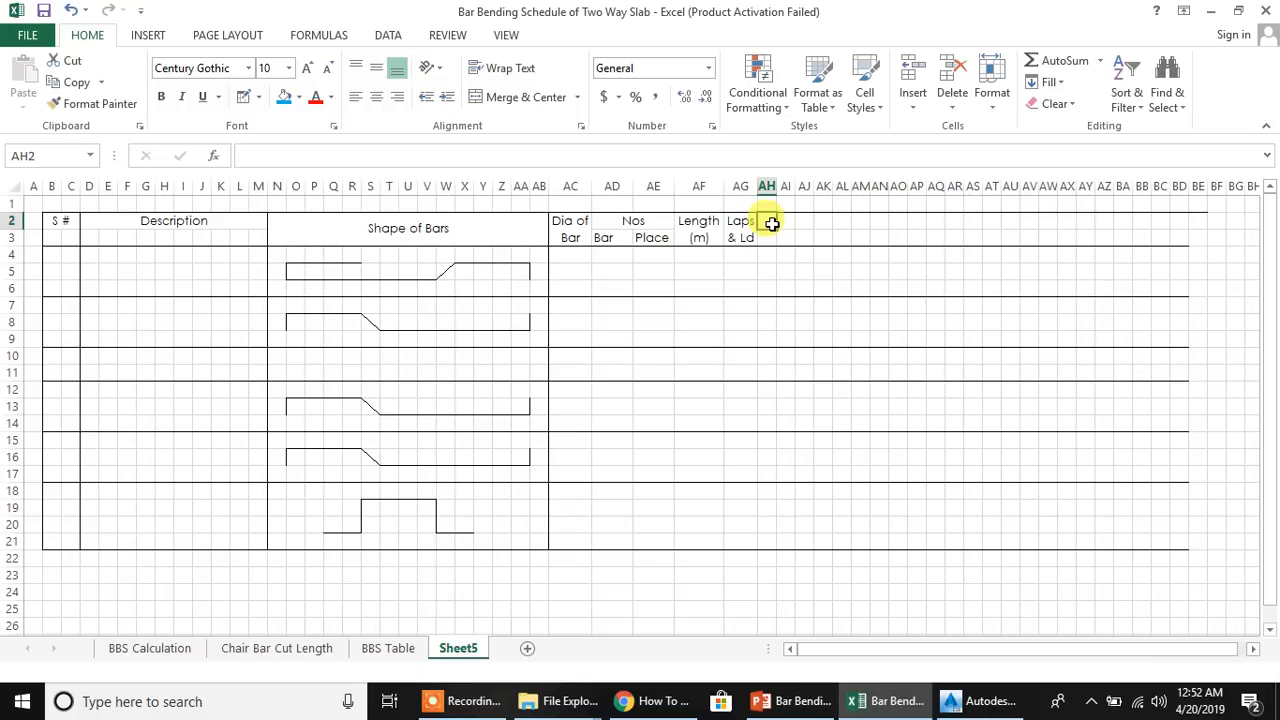
type("Total Length (m")
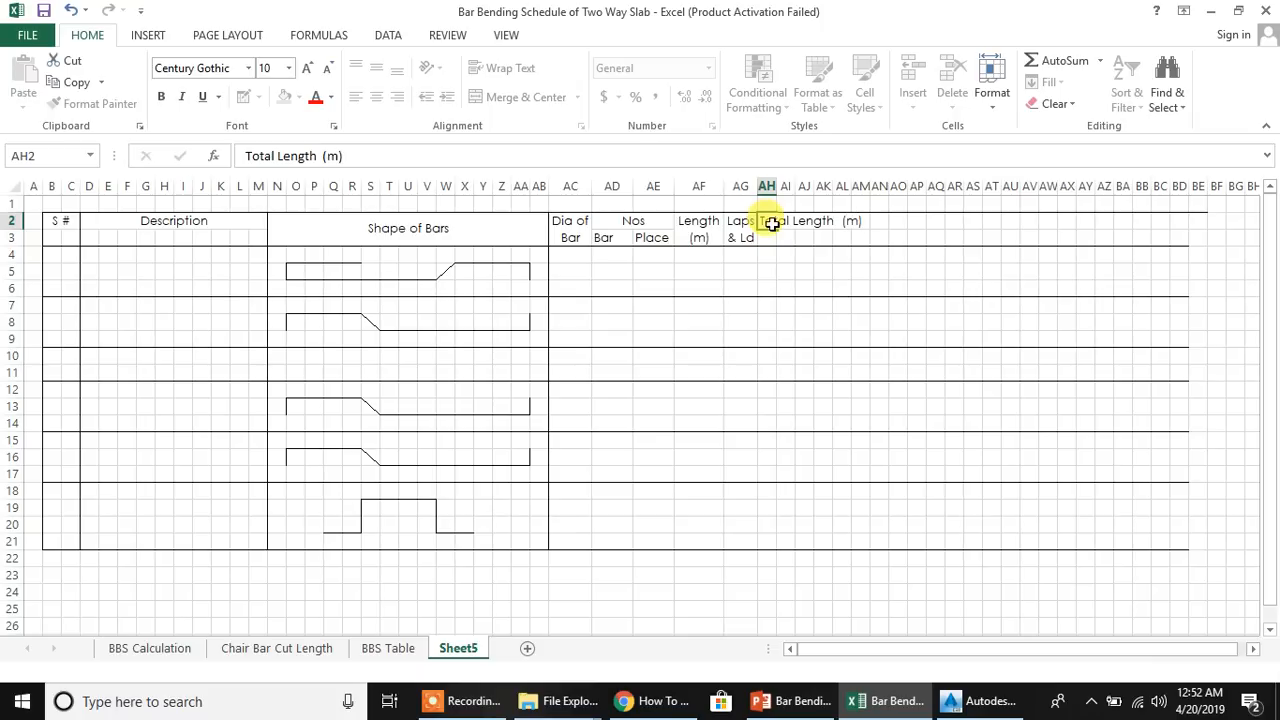
key("Return")
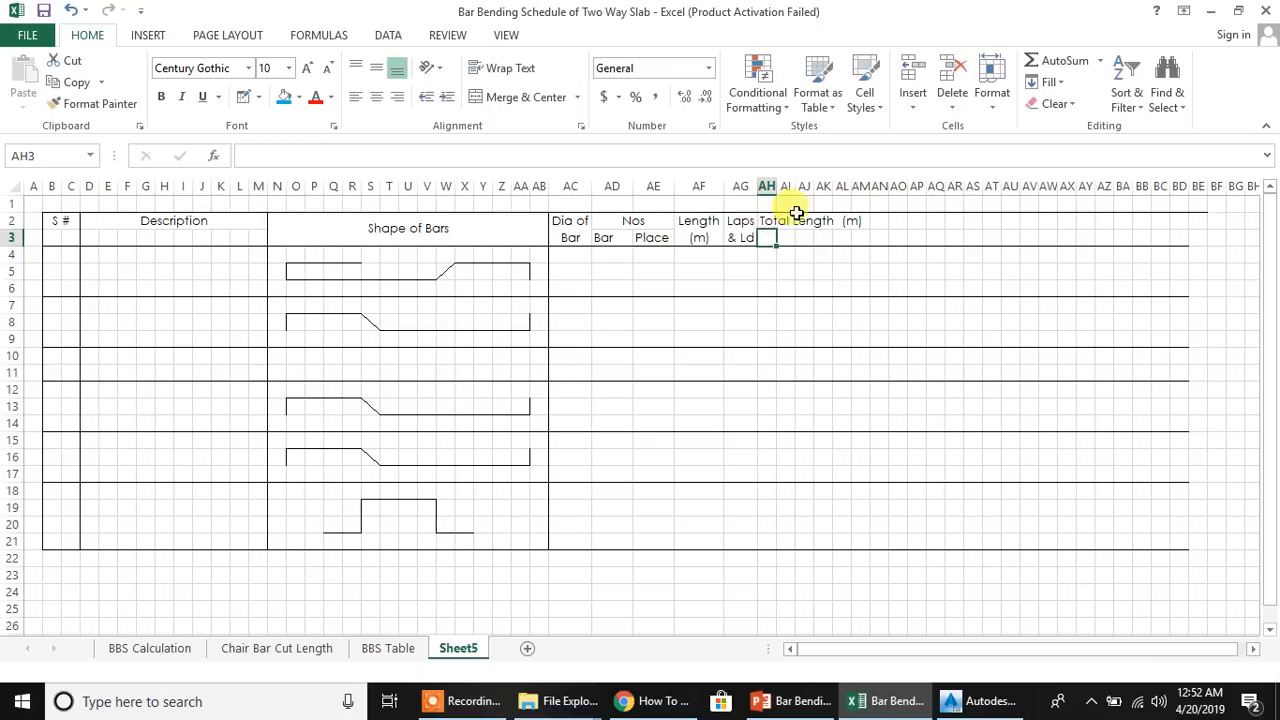
left_click(767, 218)
left_click_drag(777, 187, 791, 233)
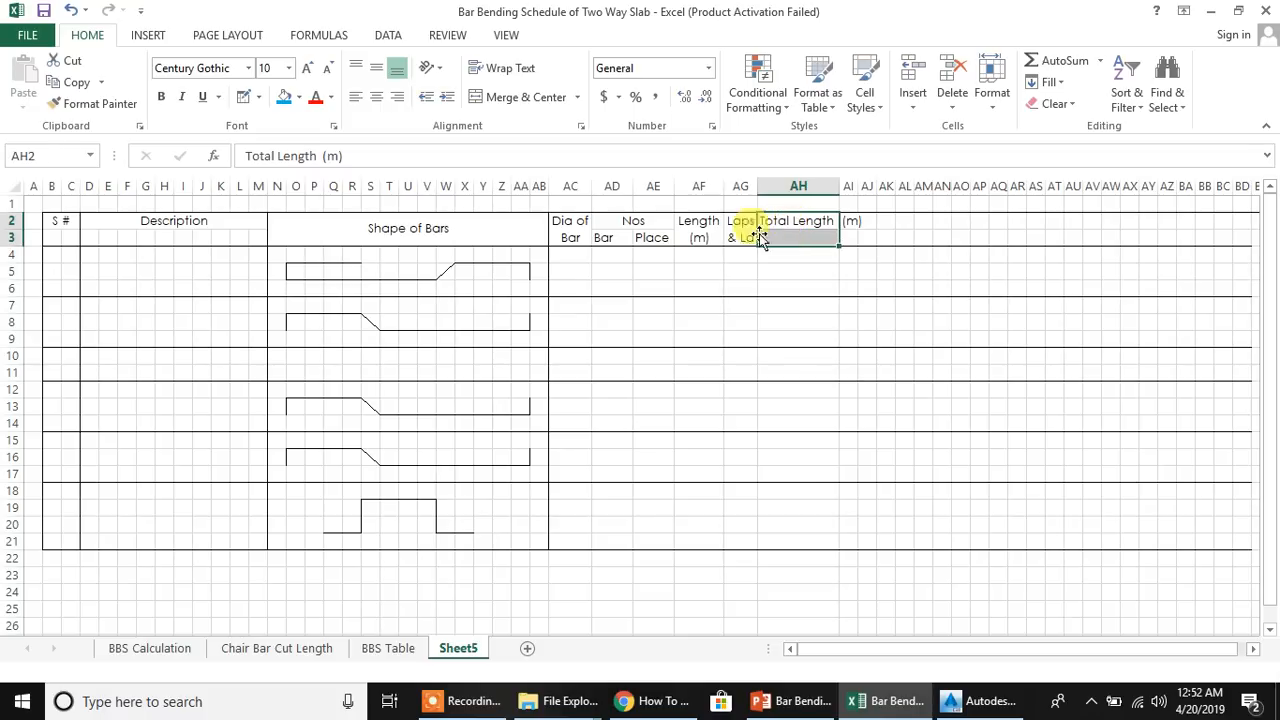
left_click(530, 97)
left_click(497, 68)
left_click(857, 288)
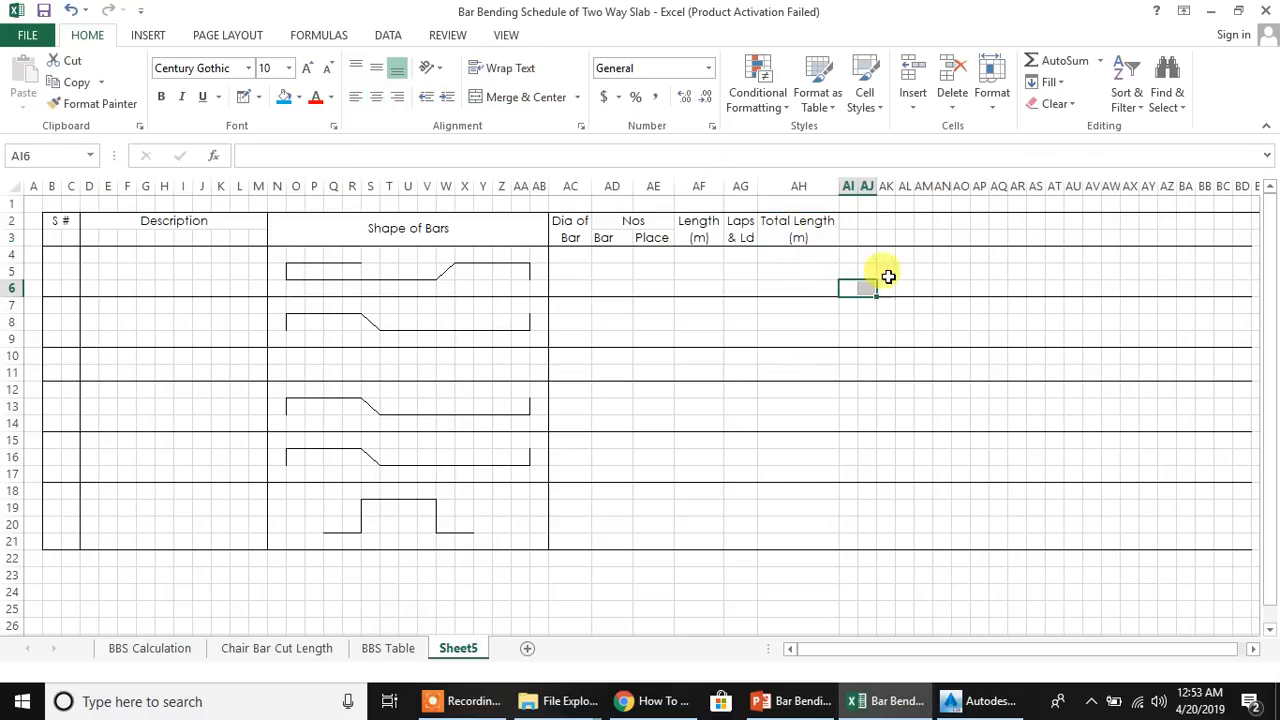
Enter "Wt/m" in AI2 and "Kg/m" in AI3, and widen column AI to fit both
left_click(845, 222)
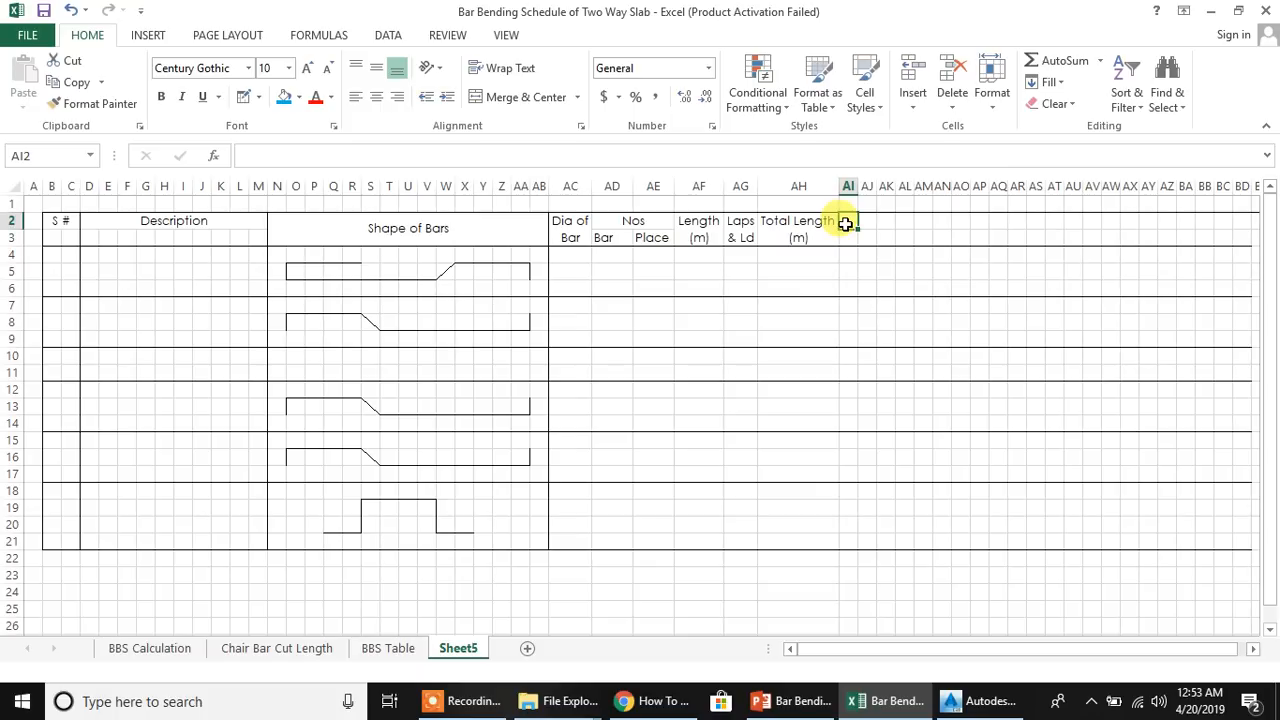
type("Wt/m")
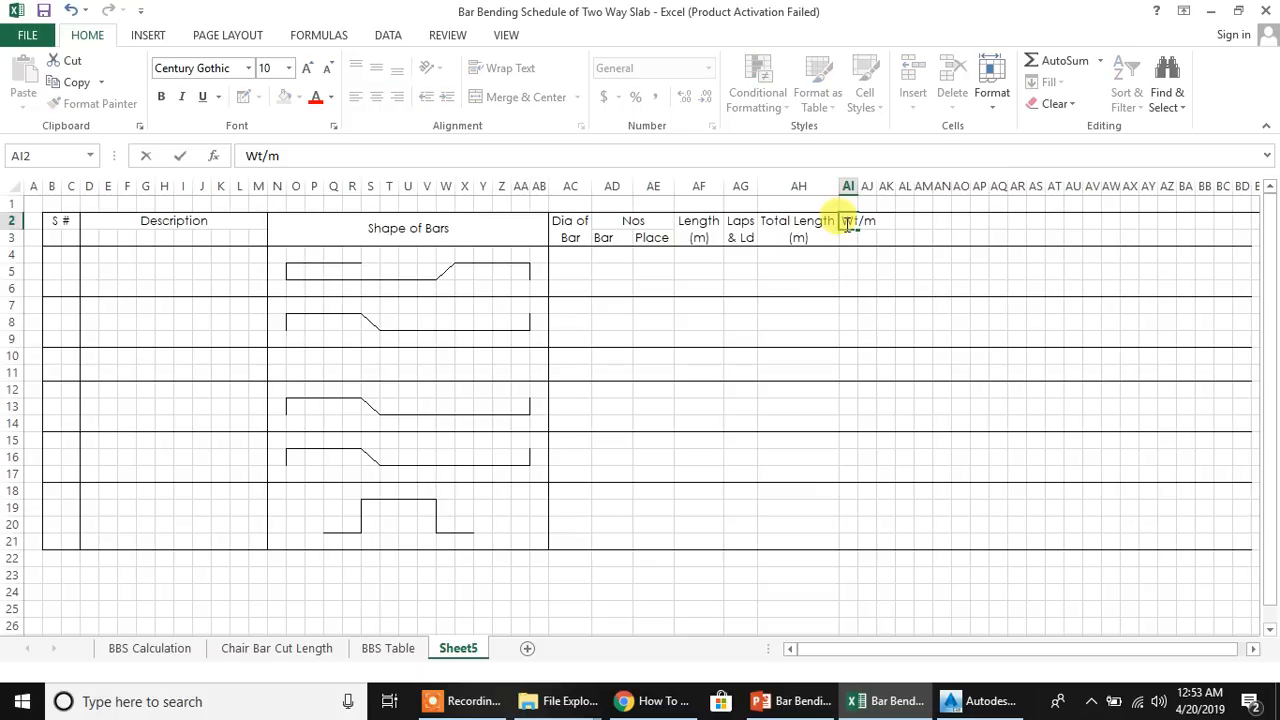
key("Return")
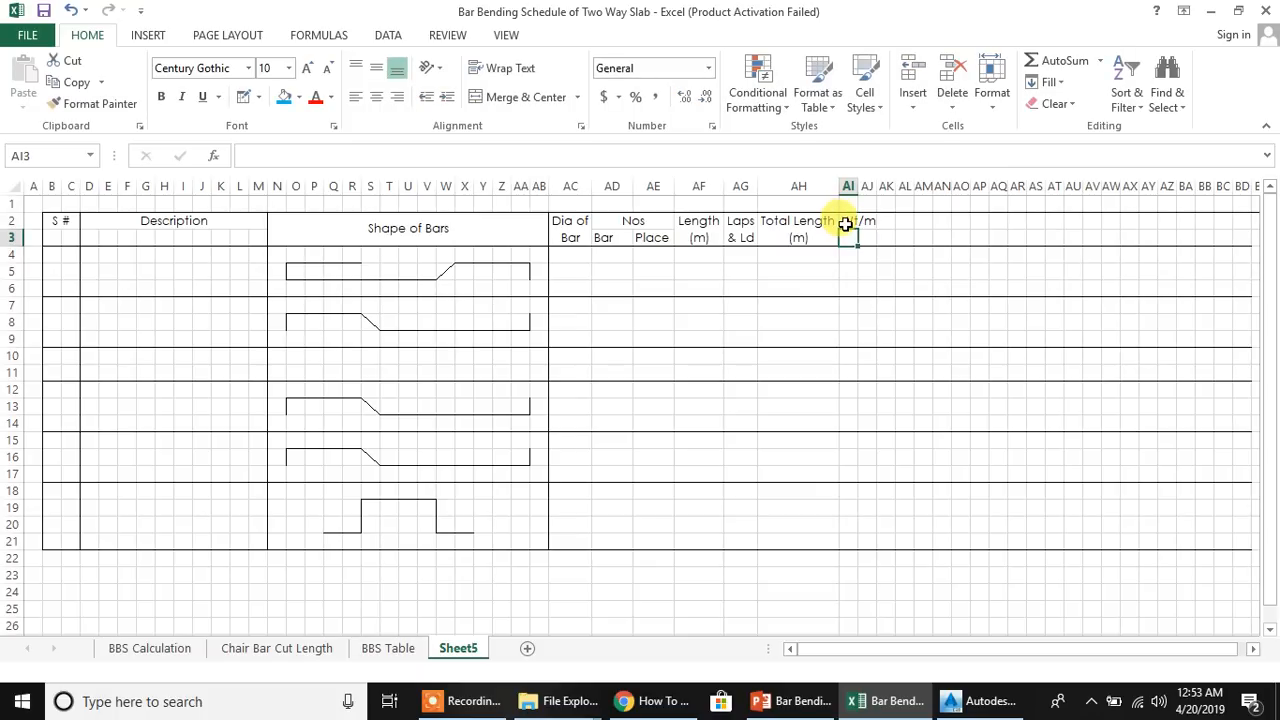
type("Kg")
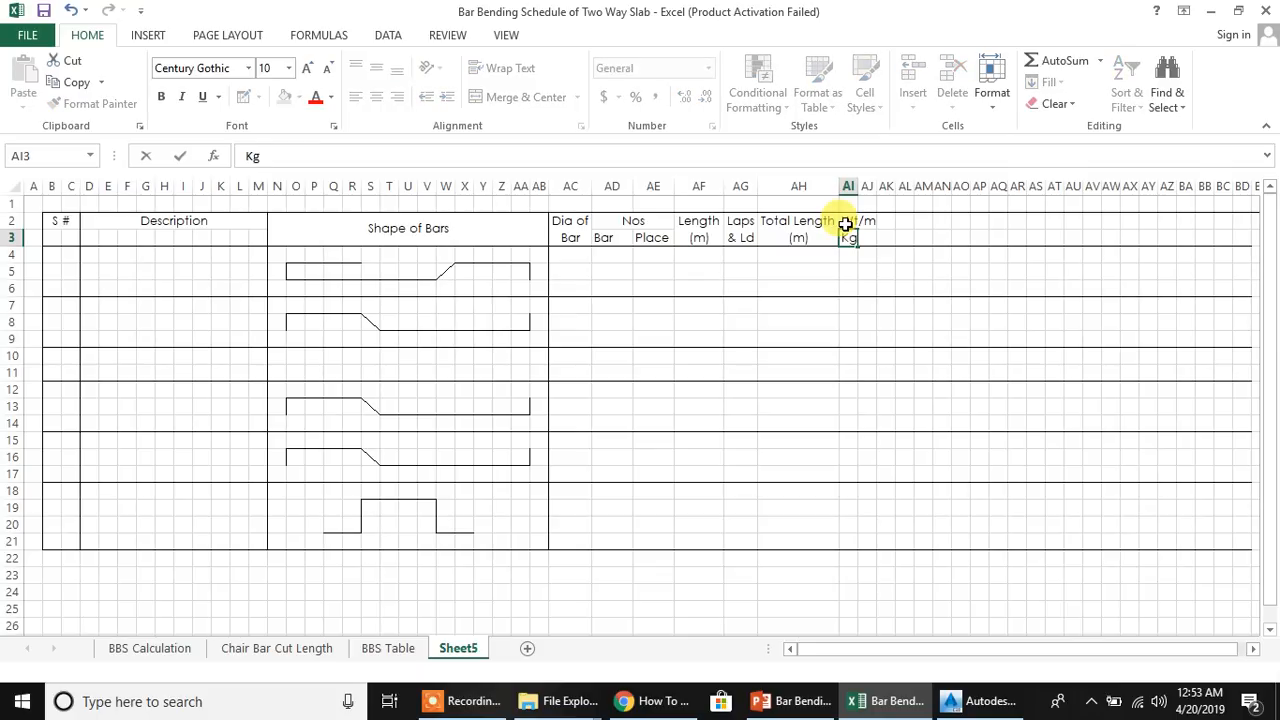
type("/m")
key("Return")
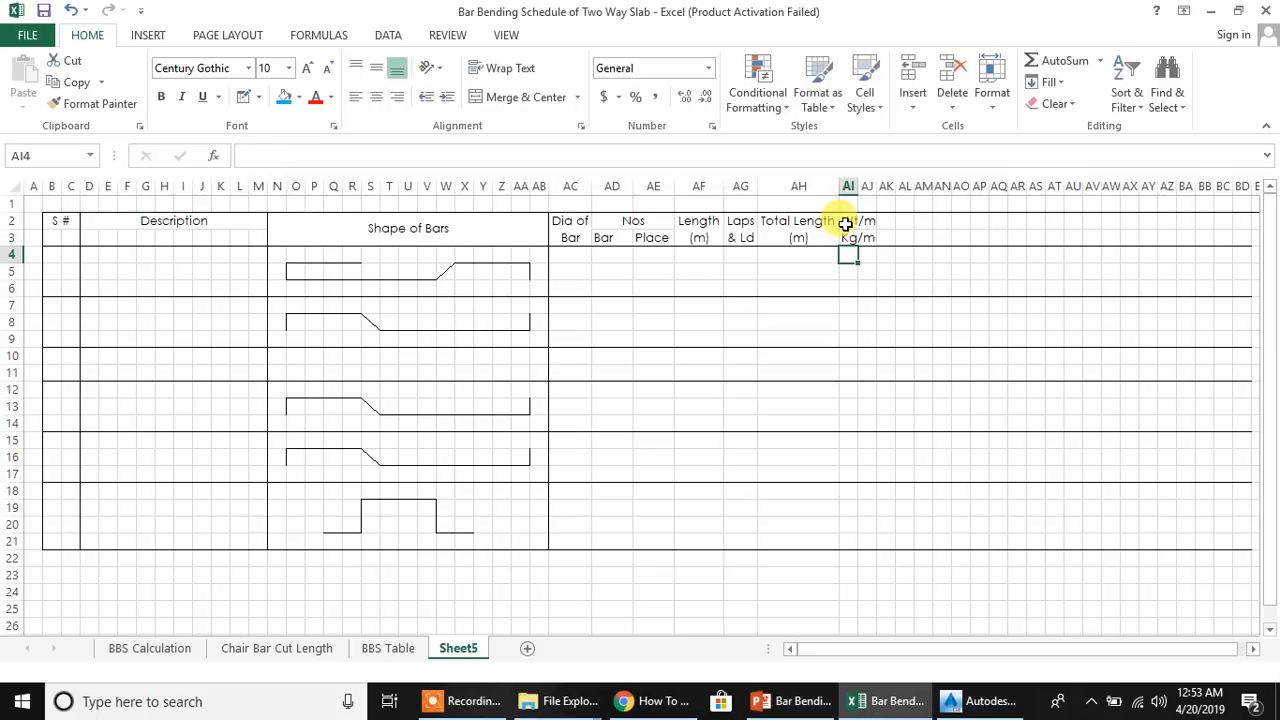
left_click_drag(857, 185, 888, 178)
left_click(970, 350)
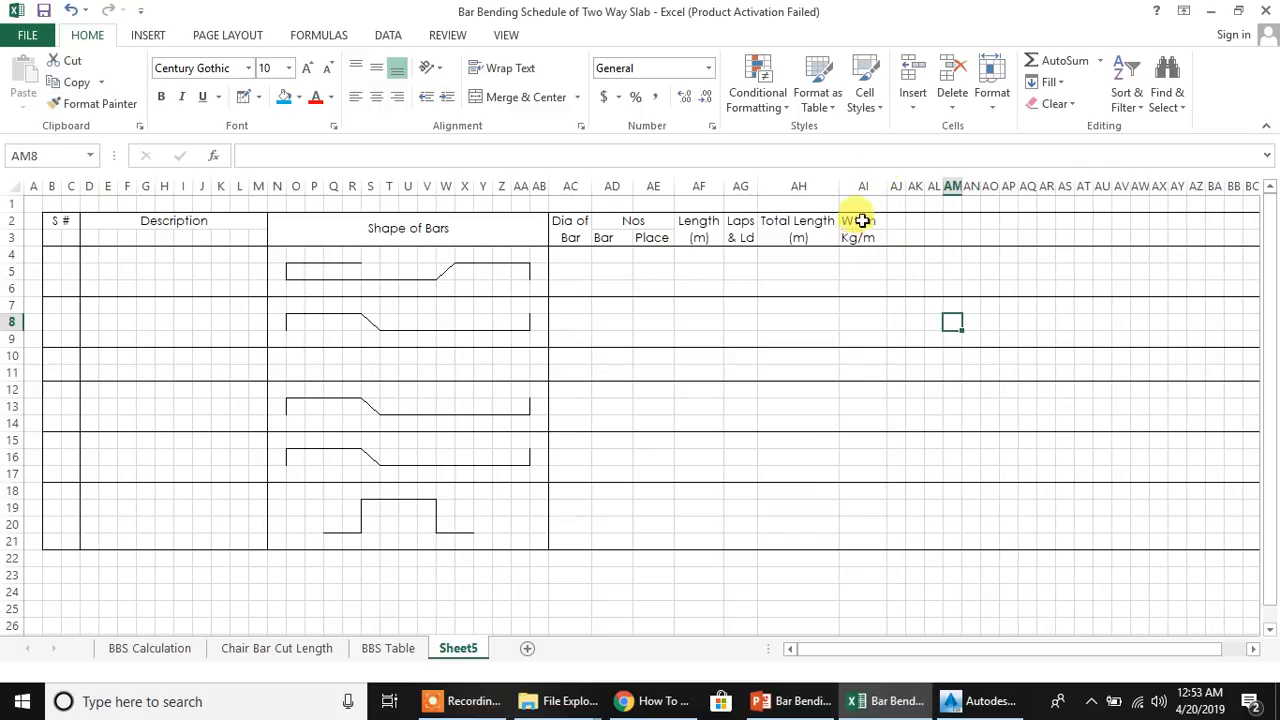
Center the Wt/m and Kg/m headings in AI2:AI3 horizontally
left_click_drag(857, 223, 871, 240)
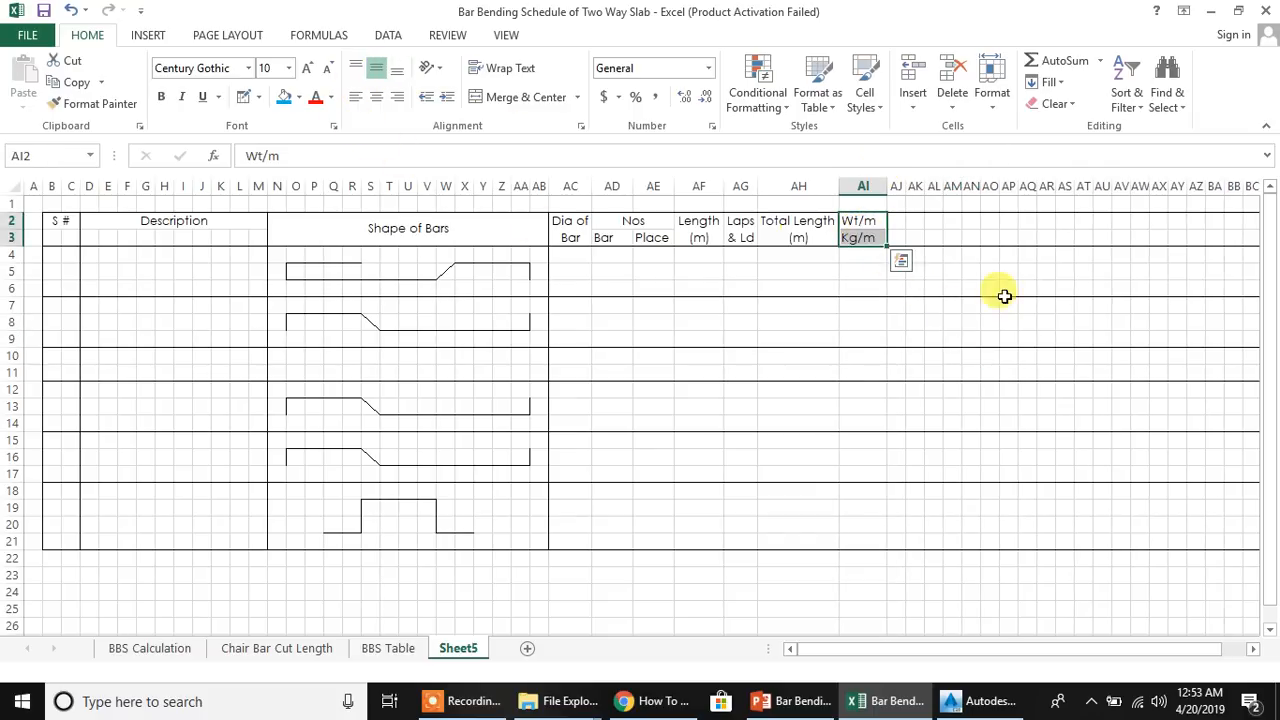
left_click(1063, 354)
left_click(376, 98)
left_click(376, 69)
left_click(1009, 356)
left_click_drag(863, 218, 840, 234)
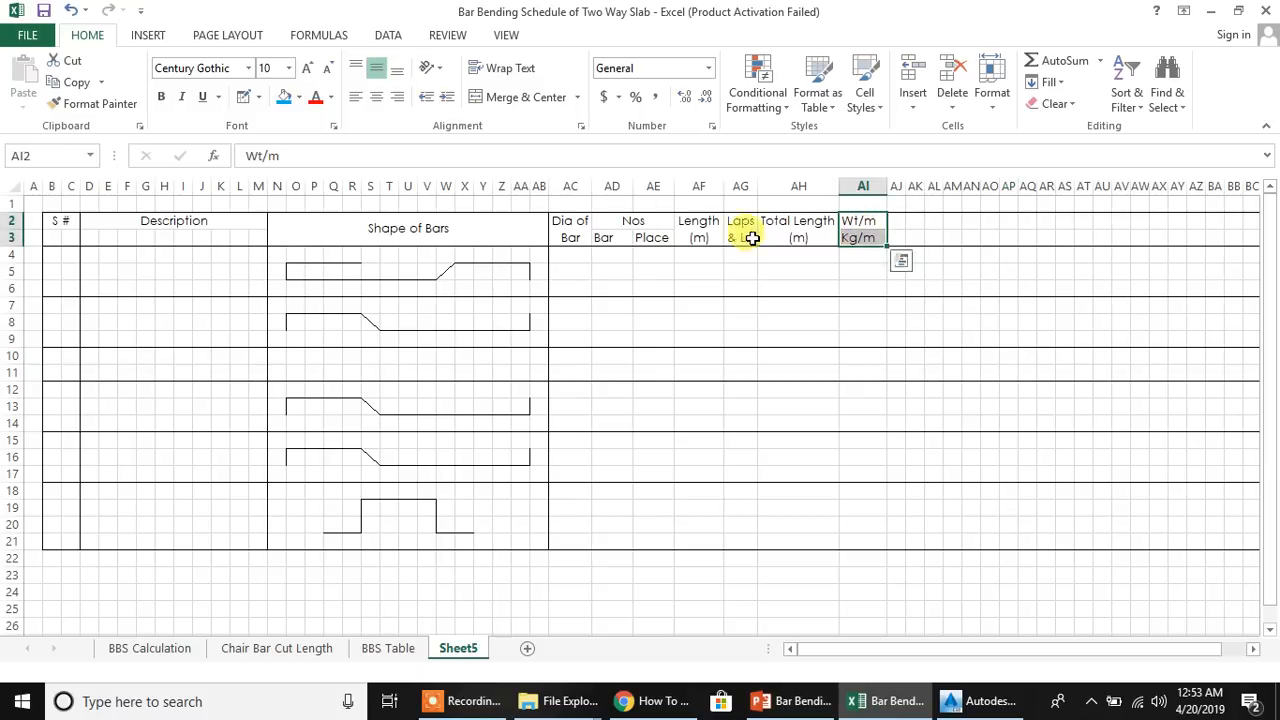
left_click(374, 97)
left_click(914, 305)
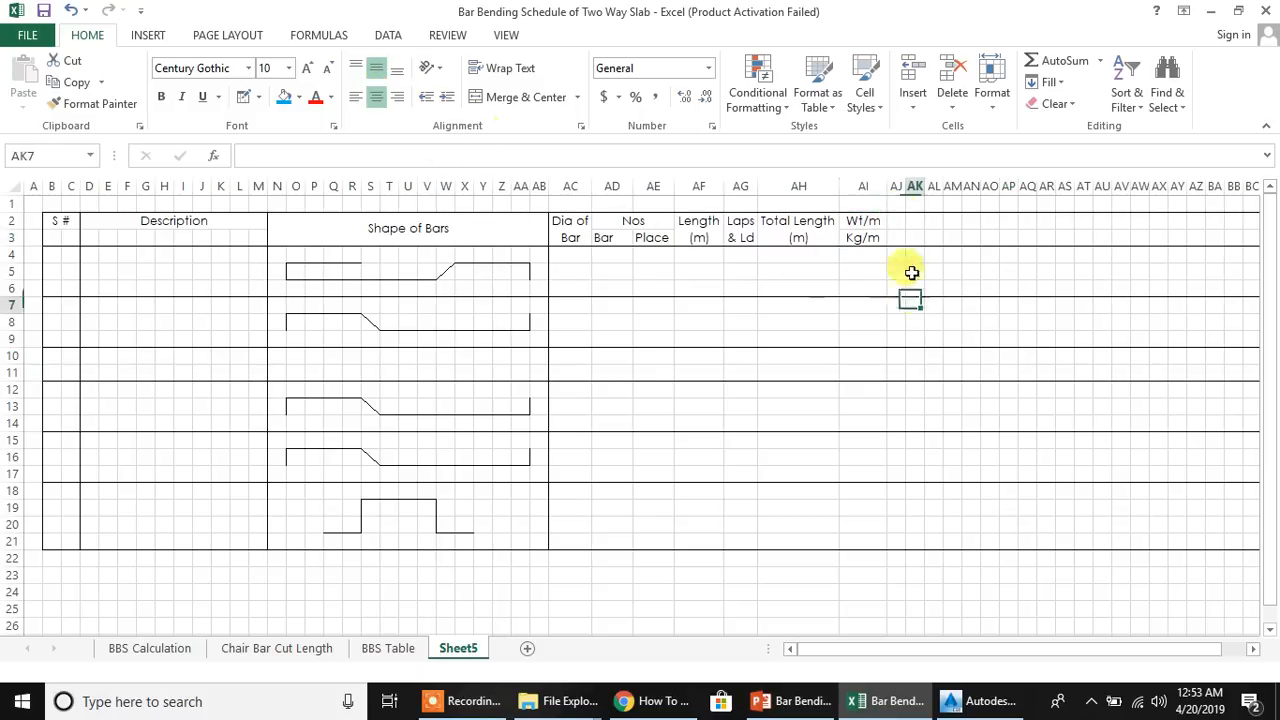
Enter "Total Weight (Kg)" in AJ2 and "L x wt/m" in AJ3, widening column AJ to fit the heading
left_click(896, 220)
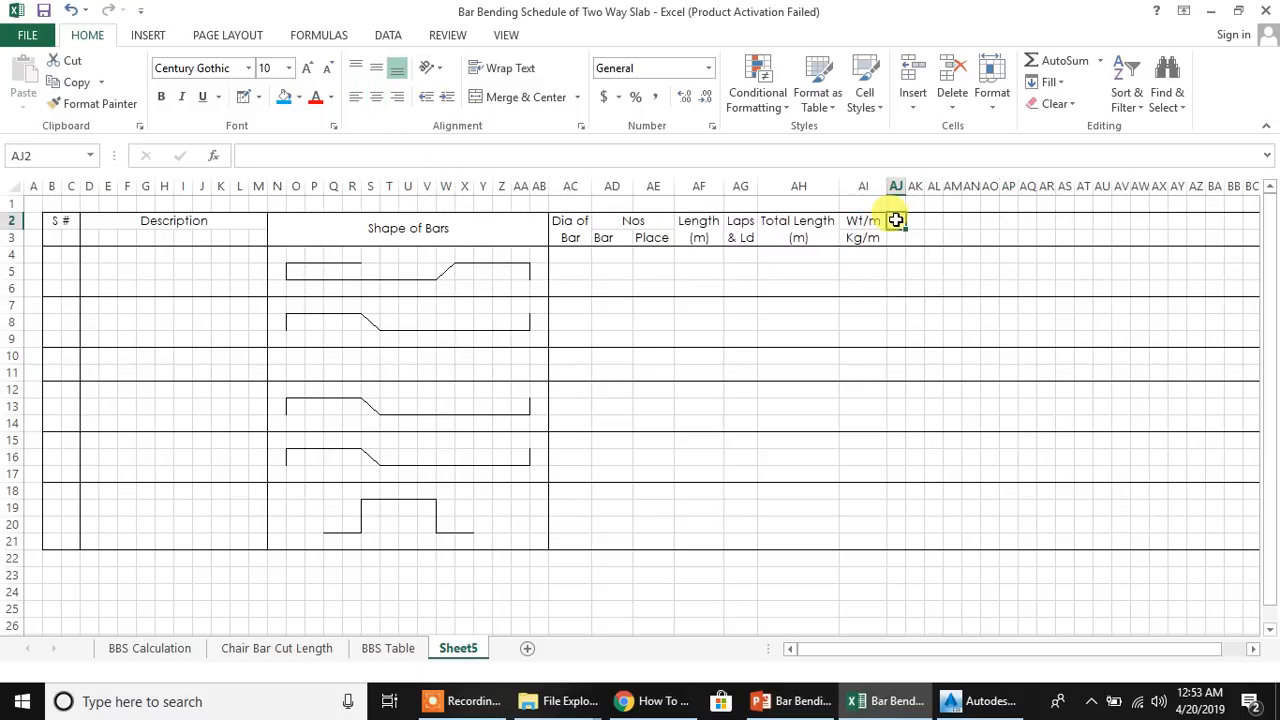
type("Total Weight (Kg")
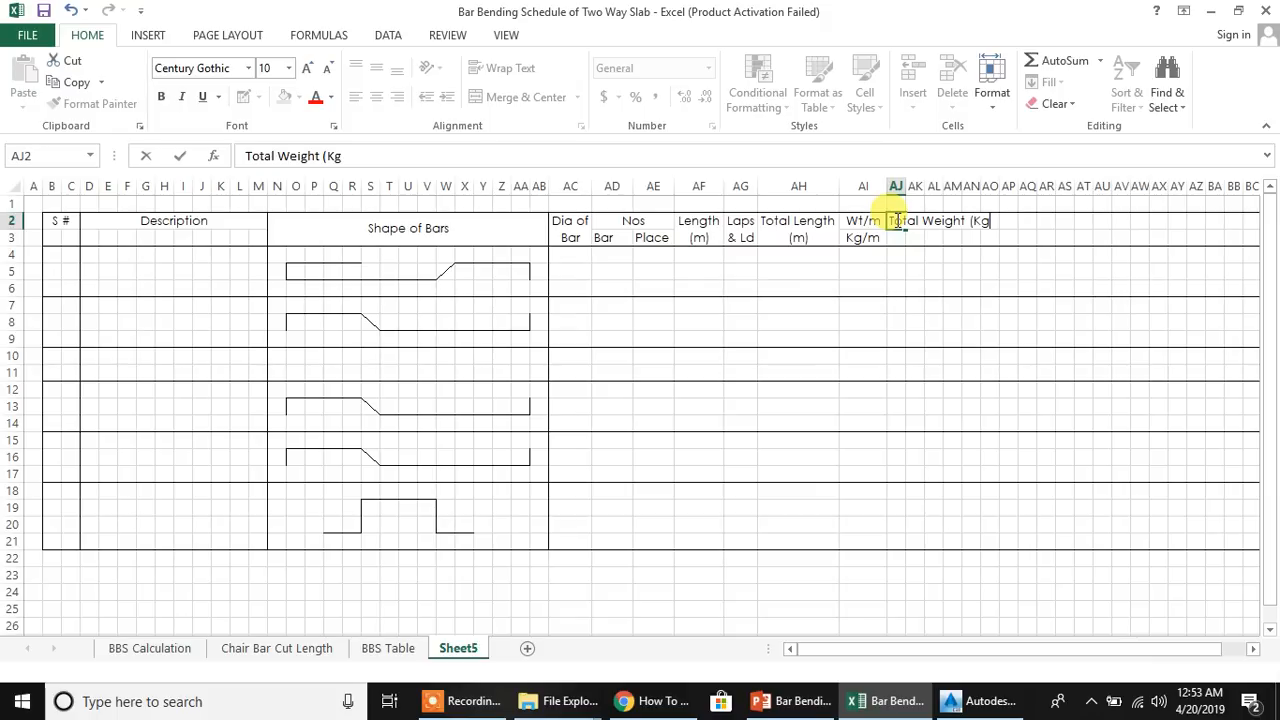
key("Return")
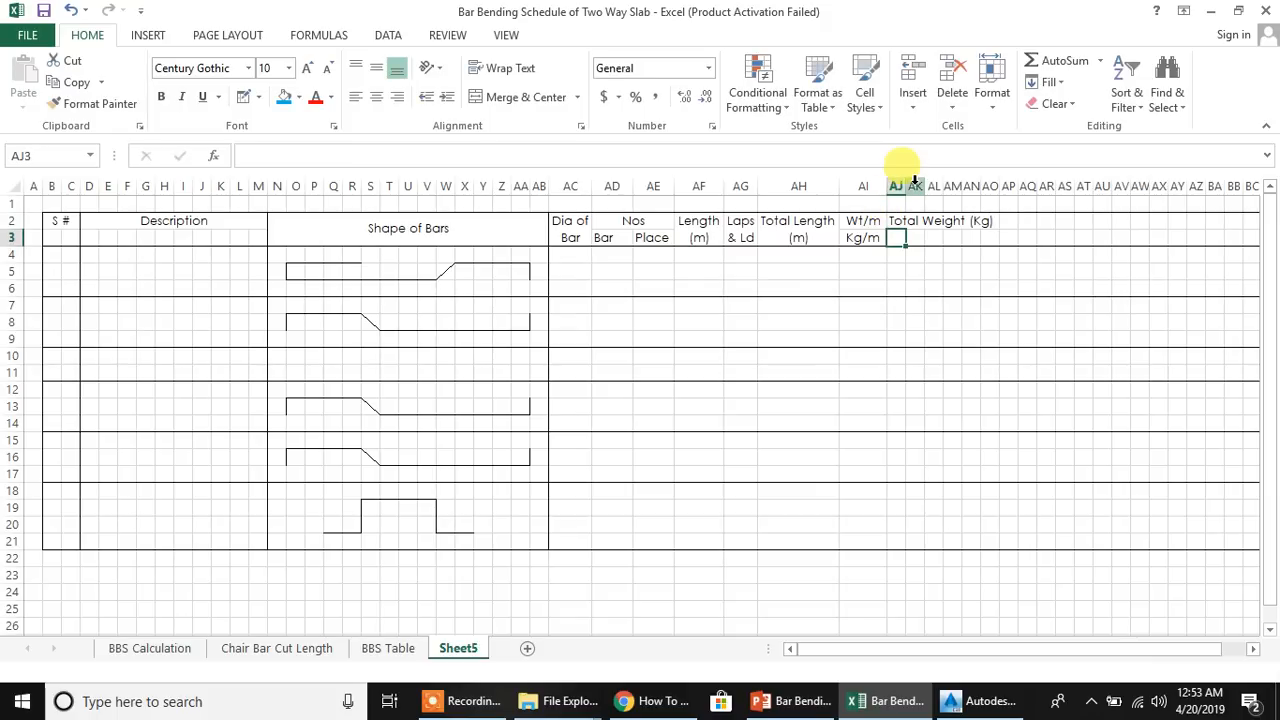
left_click_drag(906, 187, 1005, 188)
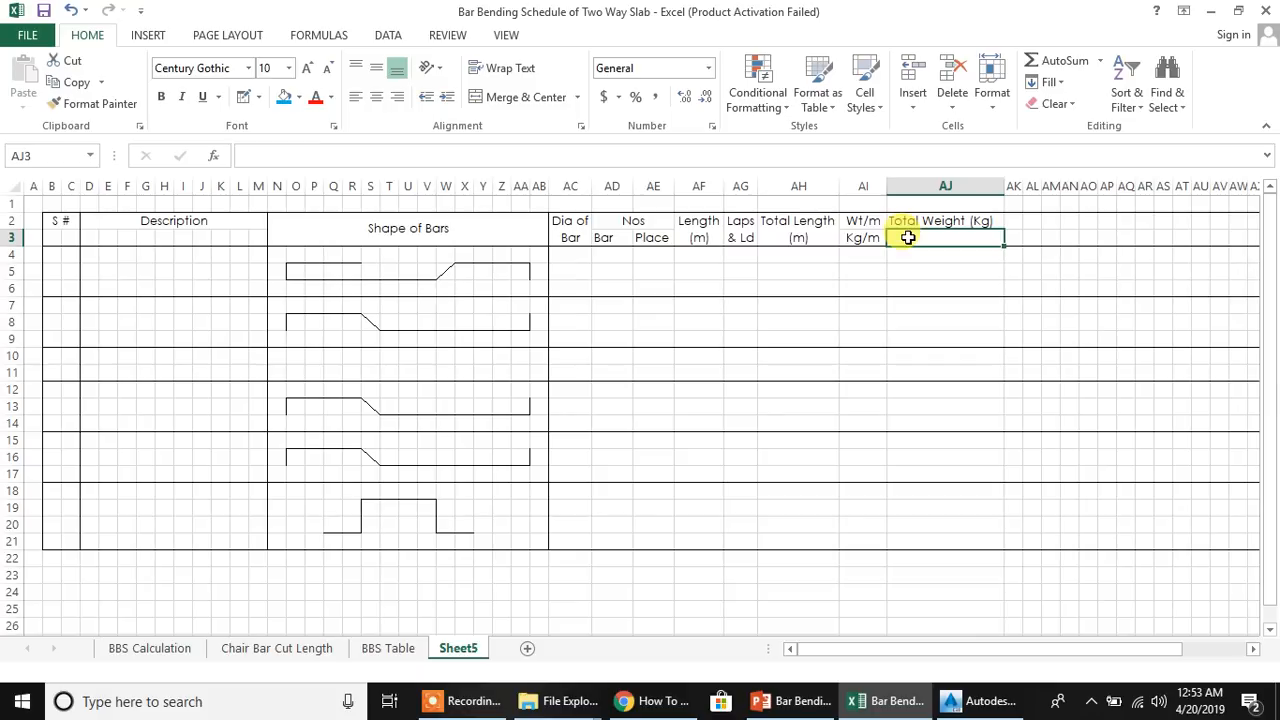
type("L x wt/m")
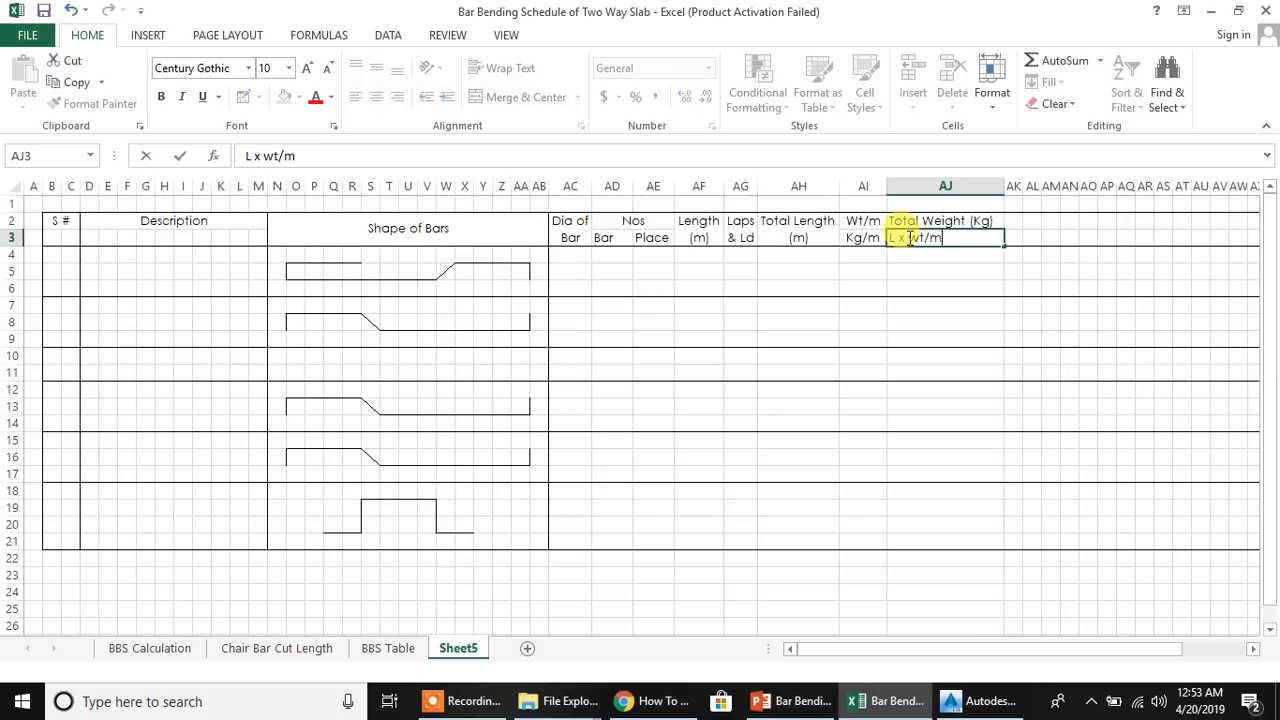
key("Return")
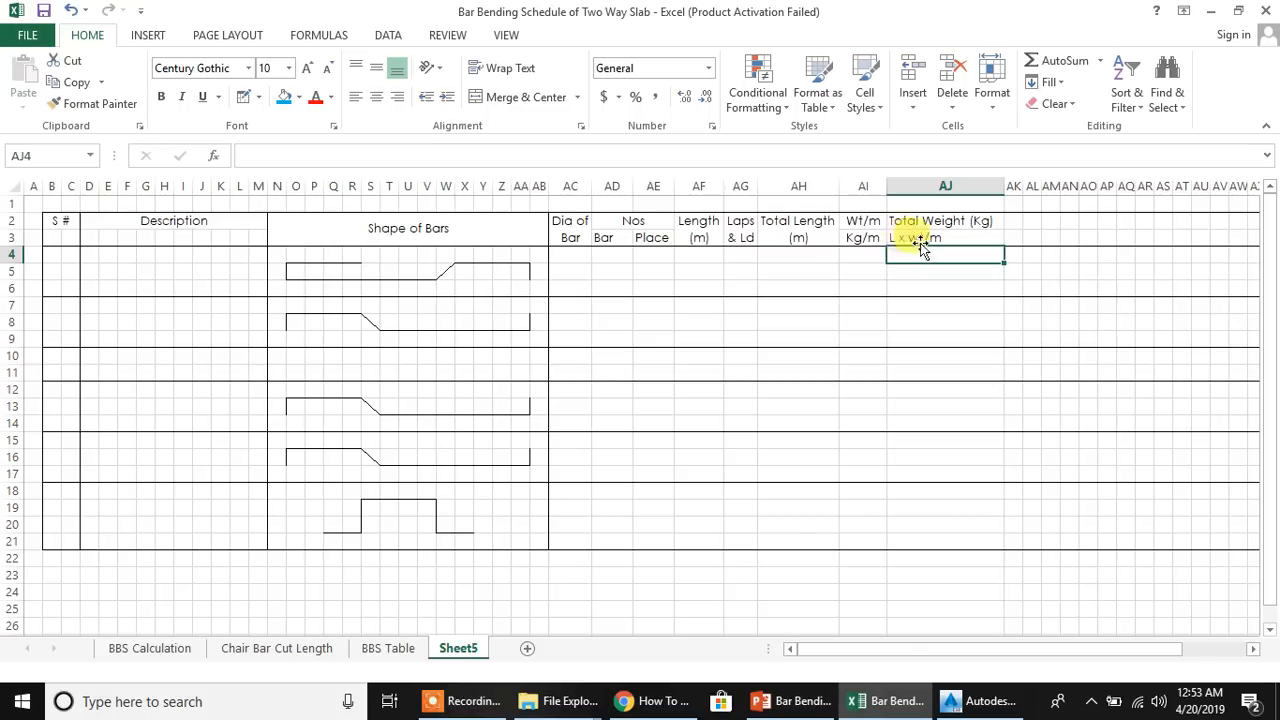
Center the "L x wt/m" subheading in AJ3
left_click(932, 222)
left_click(929, 236)
left_click(376, 97)
Enter the heading "Remarks" in AK2 and widen column AK to fit it
left_click(1007, 221)
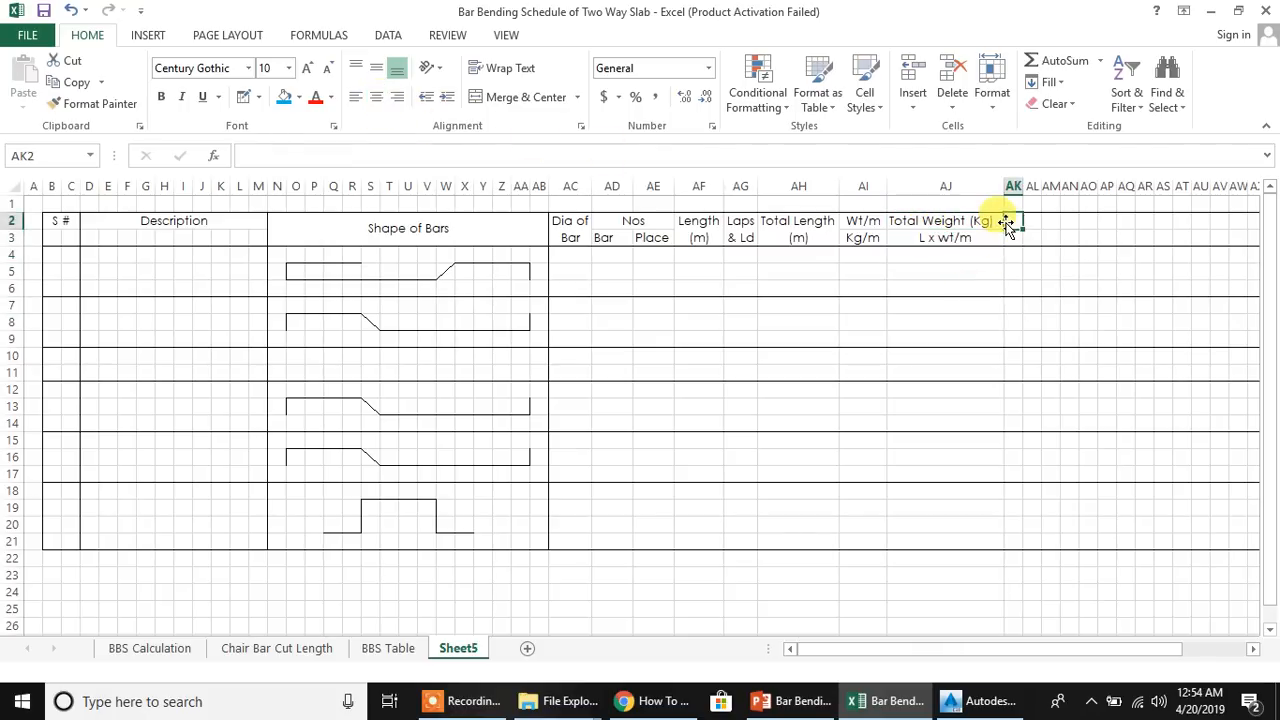
type("Remarks")
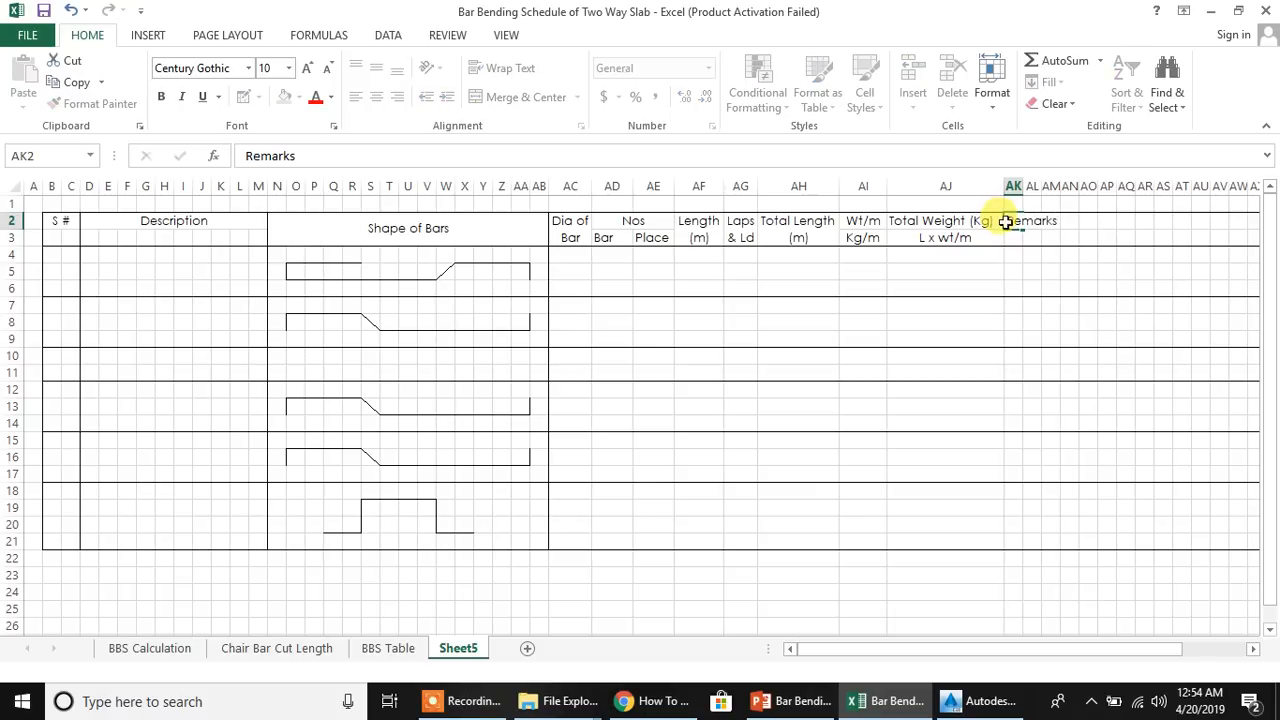
key("Return")
left_click_drag(1023, 182, 1069, 181)
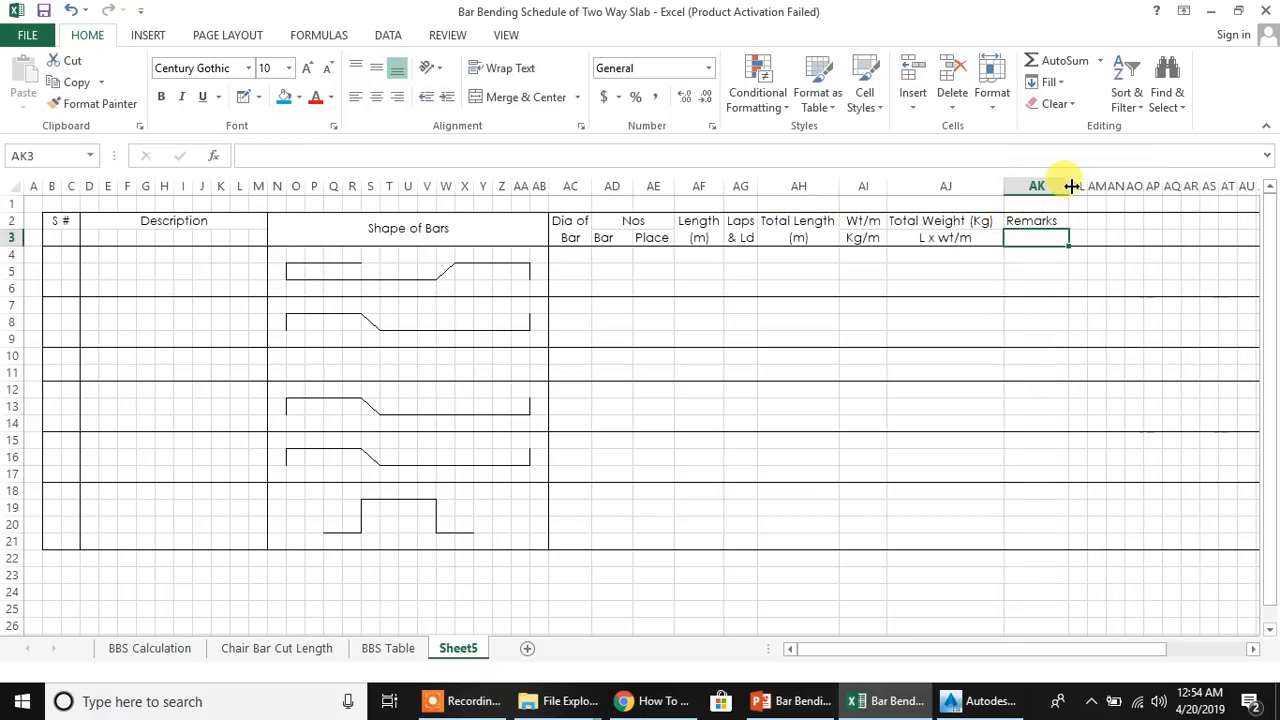
left_click(1138, 352)
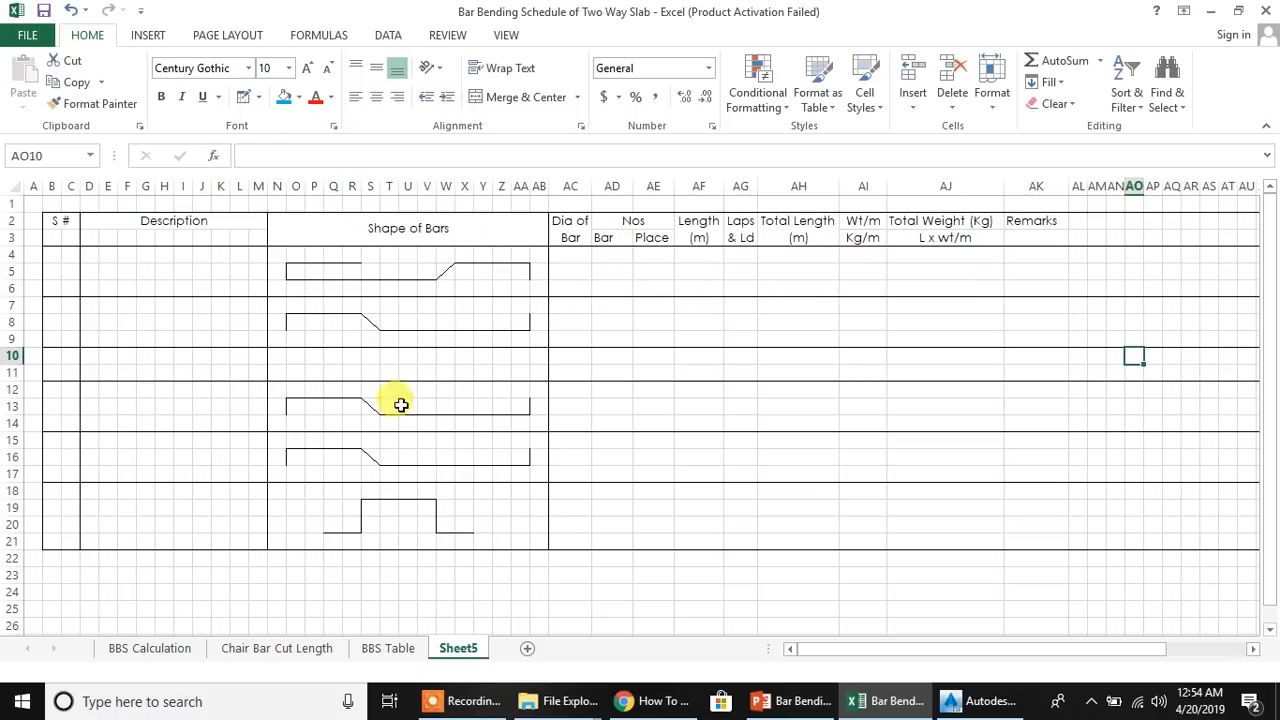
Draw vertical borders on the right edges of columns AC to AG down to row 21, plus a line under Nos
left_click(241, 96)
left_click_drag(594, 208, 587, 517)
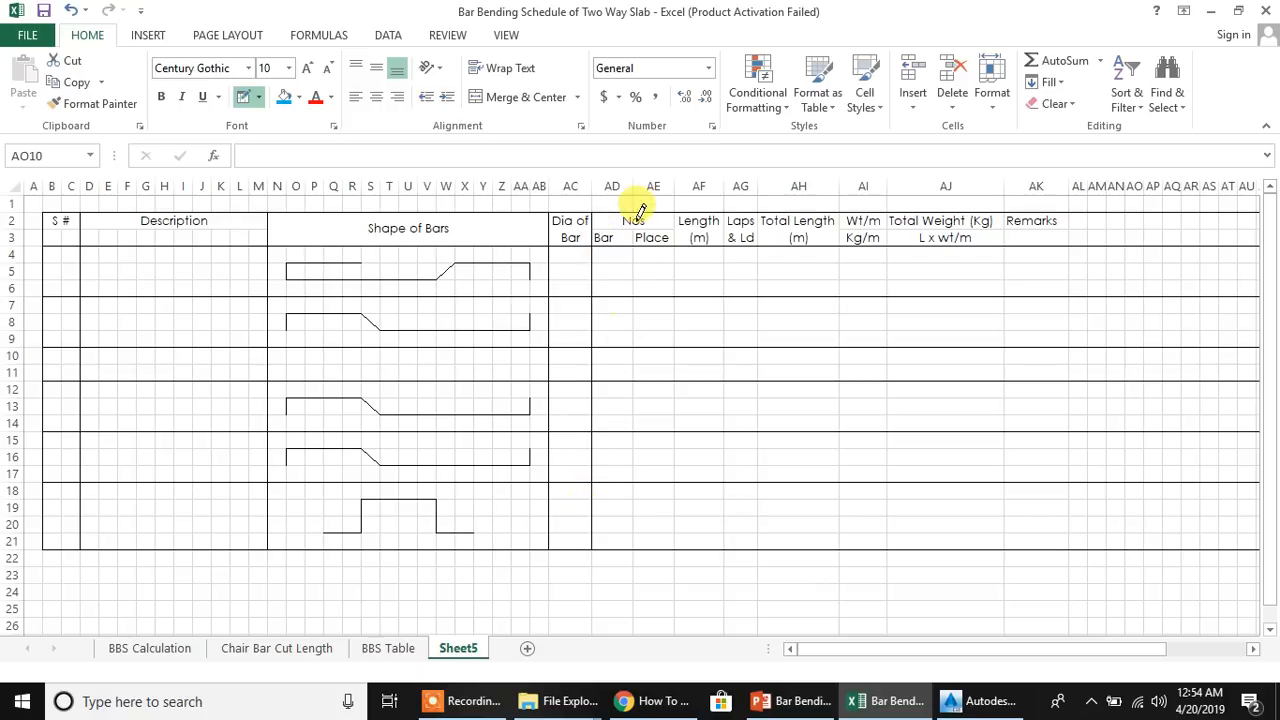
left_click_drag(636, 222, 642, 540)
mouse_move(607, 222)
left_mouse_down()
mouse_move(654, 206)
mouse_move(693, 462)
mouse_move(673, 545)
left_mouse_up()
left_click_drag(726, 203, 728, 520)
left_click_drag(754, 200, 750, 527)
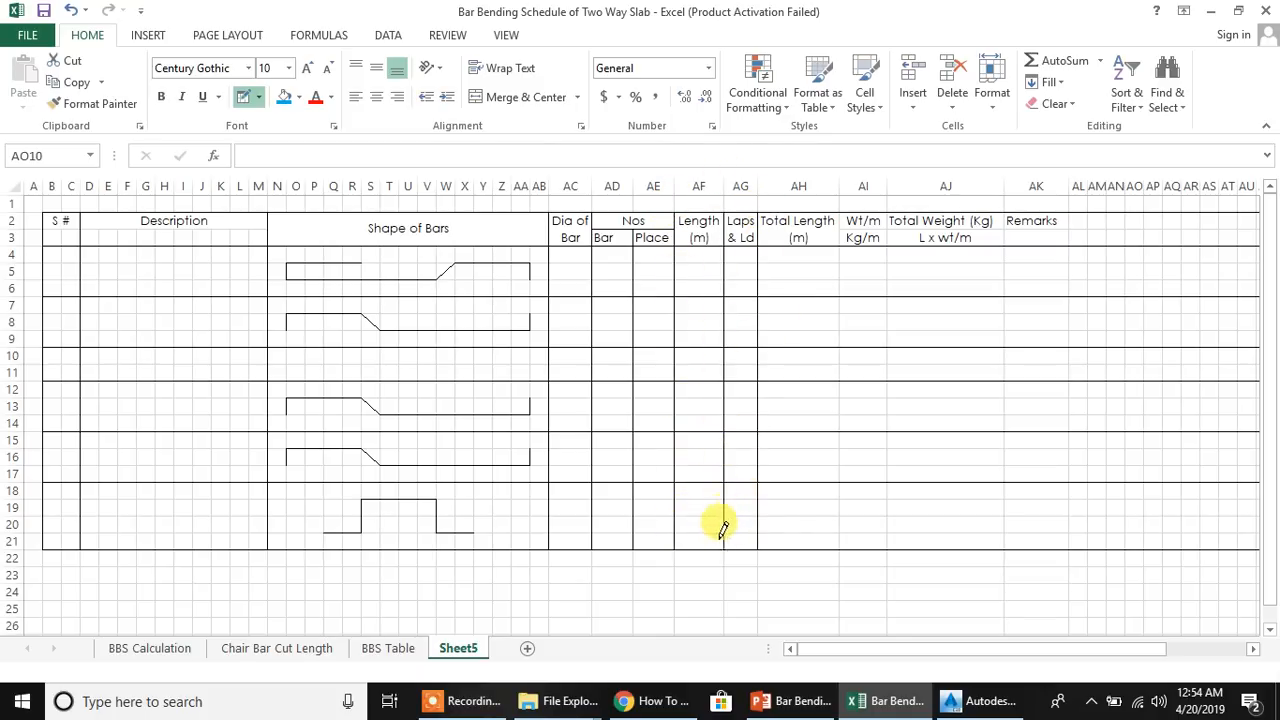
Draw vertical borders on the right edges of AH, AI and AJ, plus a line under the Wt/m and Total Weight headings
left_click_drag(840, 202, 849, 517)
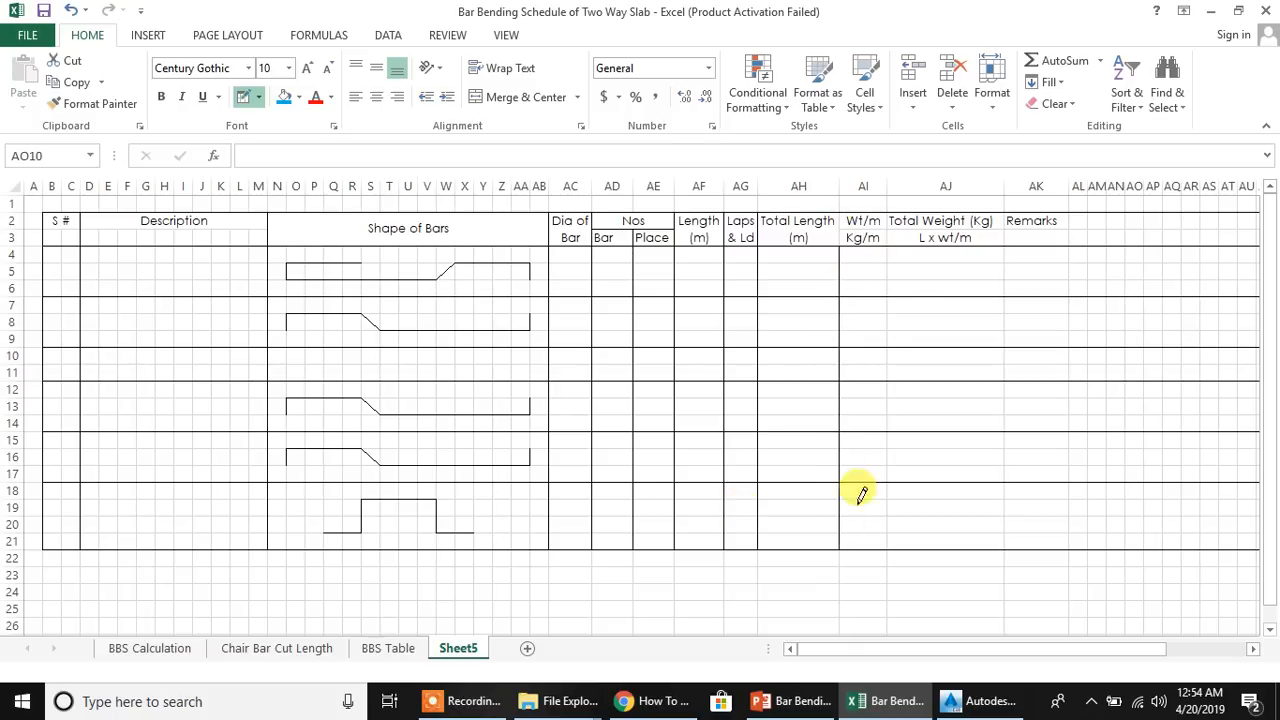
mouse_move(890, 207)
left_mouse_down()
mouse_move(888, 368)
mouse_move(860, 515)
mouse_move(890, 528)
left_mouse_up()
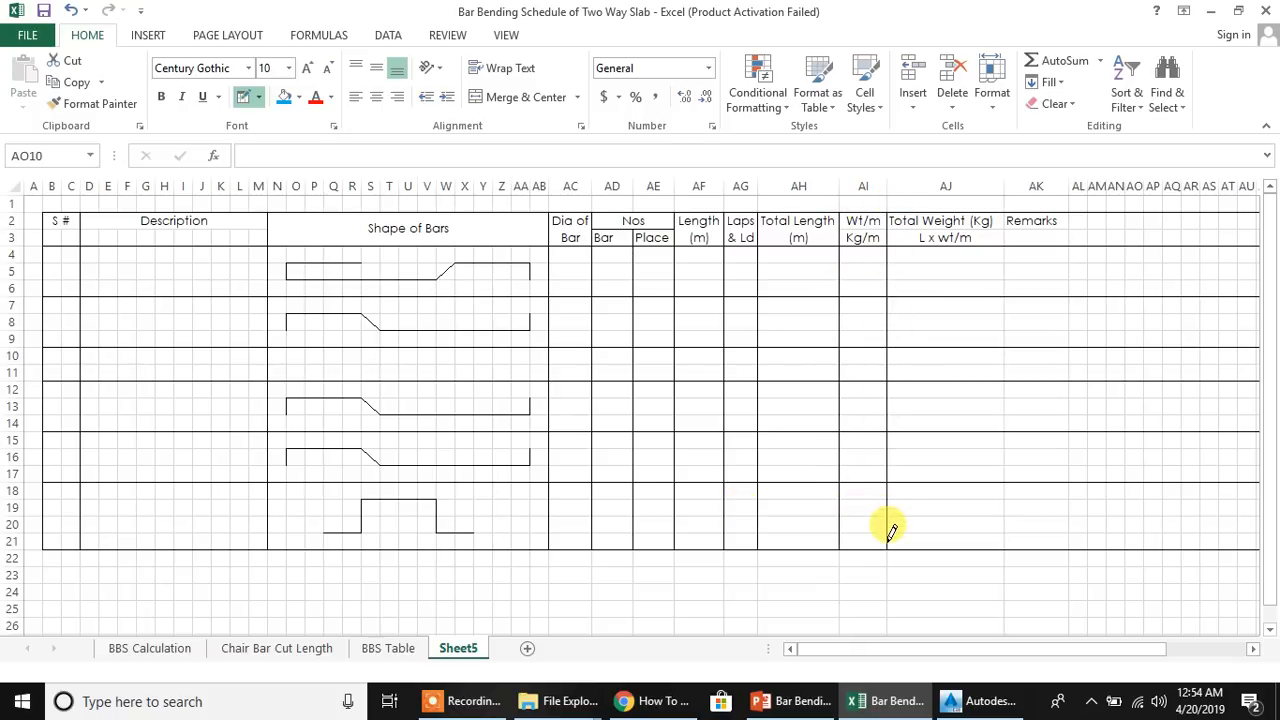
left_click_drag(1006, 212, 998, 533)
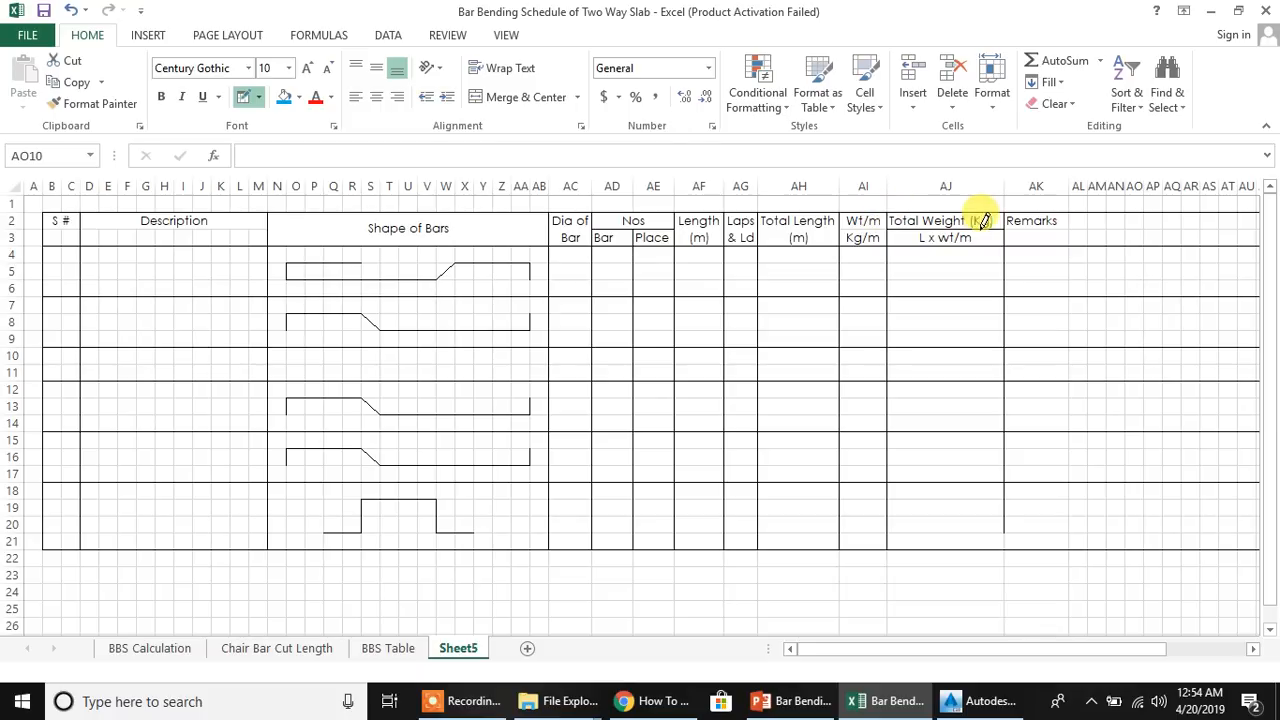
left_click_drag(1068, 196, 1070, 254)
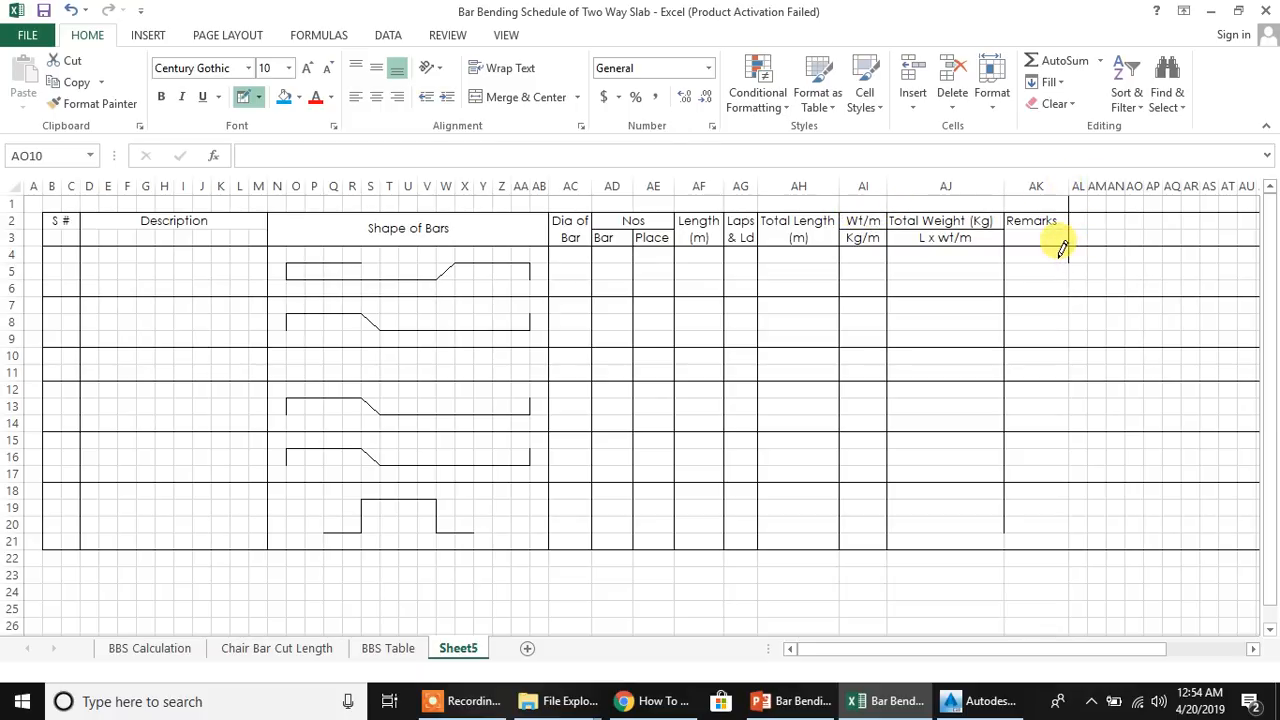
type("z")
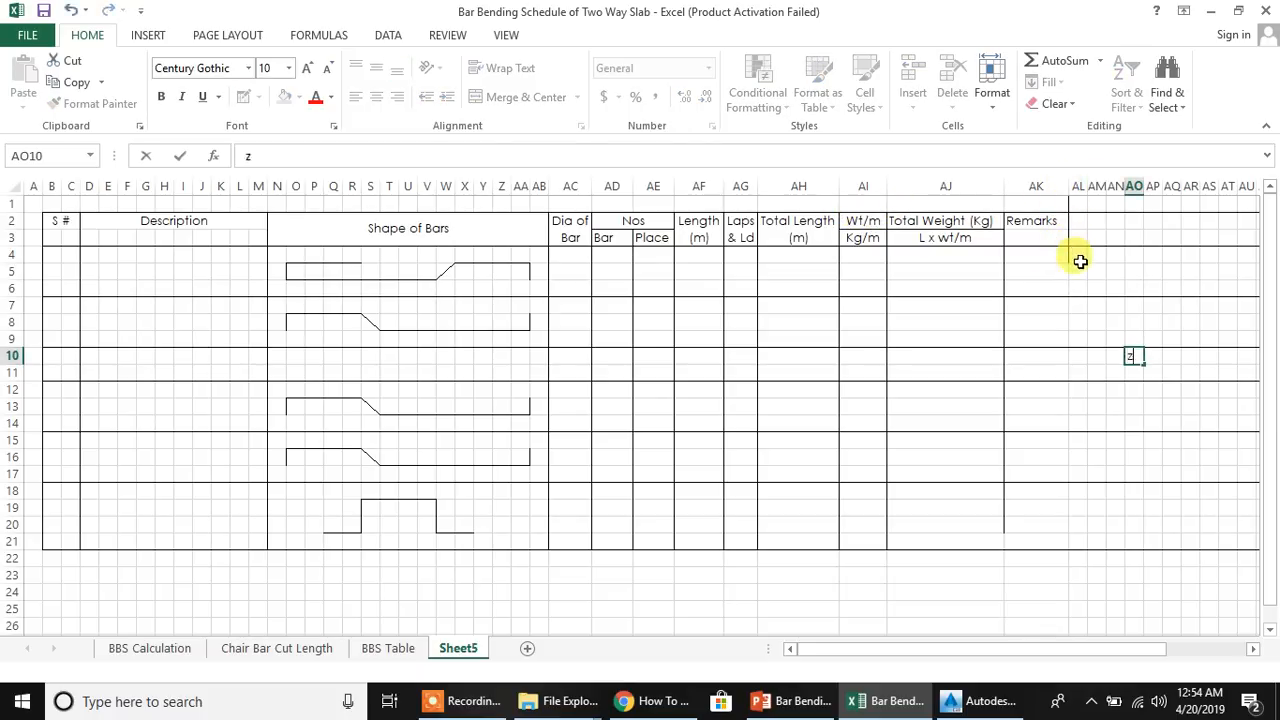
key("Escape")
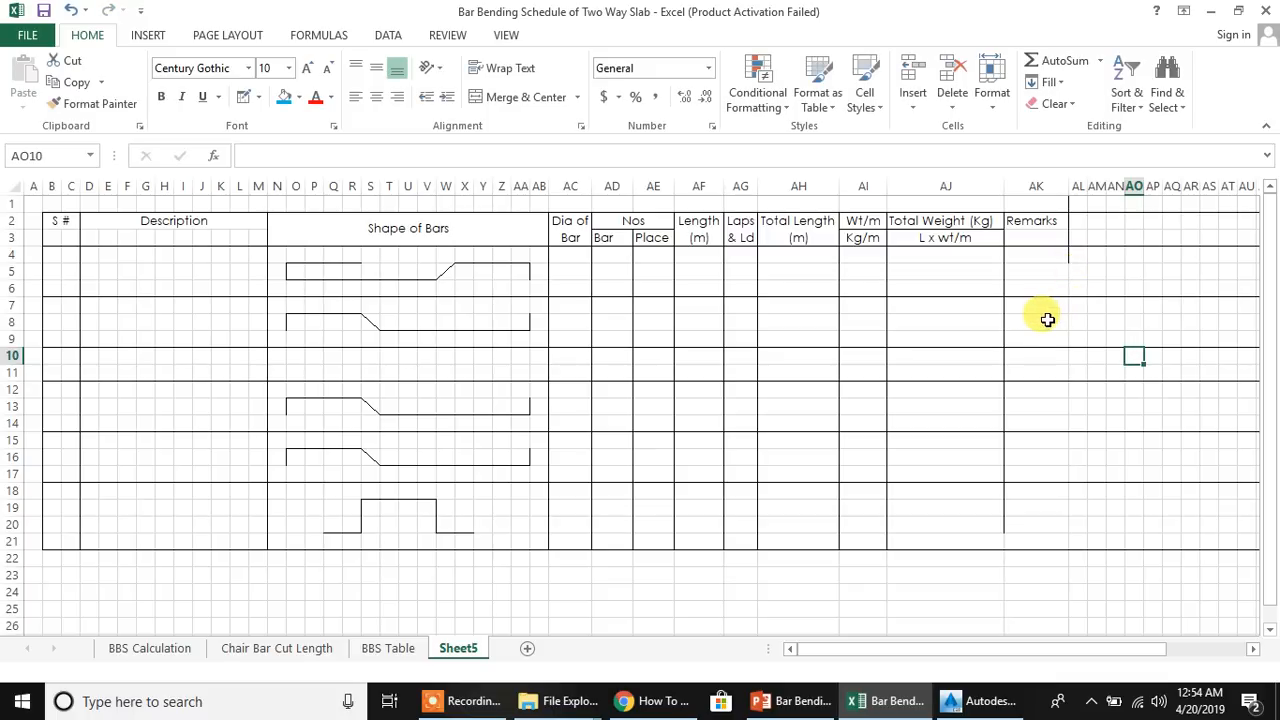
left_click(245, 100)
left_click(245, 101)
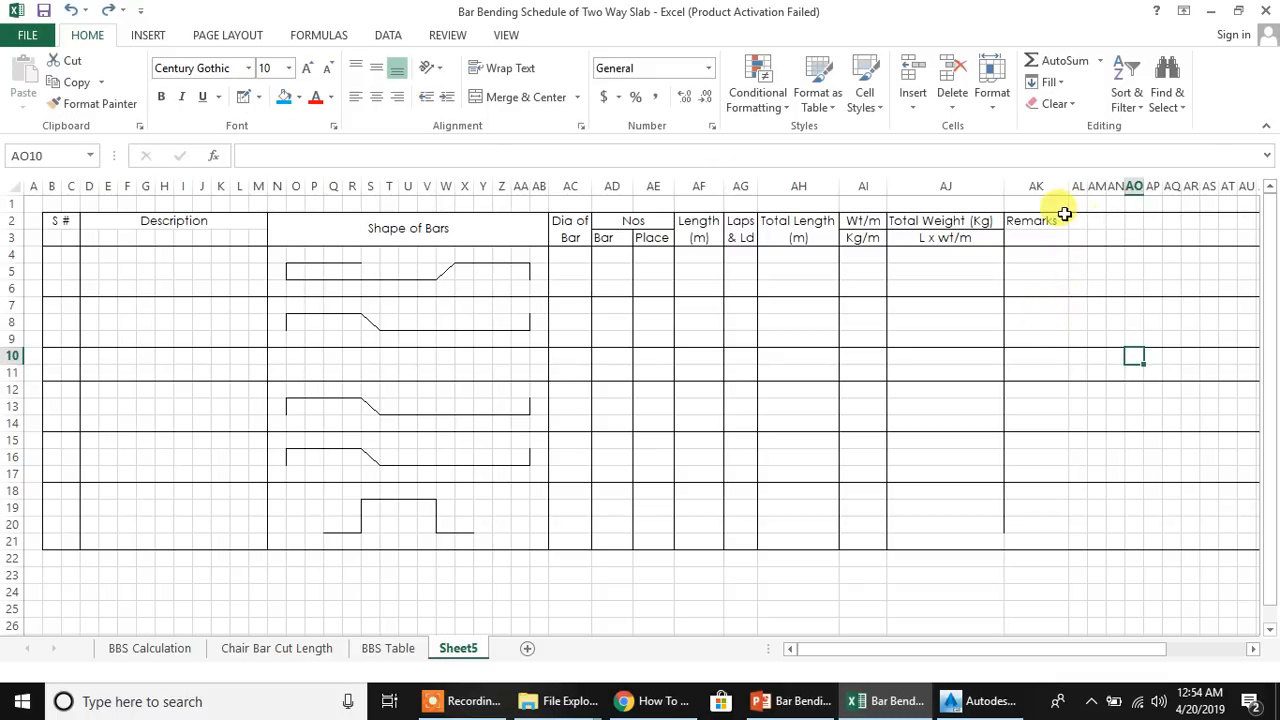
Draw the vertical border on the right edge of the Remarks column from row 2 to row 21
left_click(241, 100)
left_click_drag(1068, 214, 1064, 522)
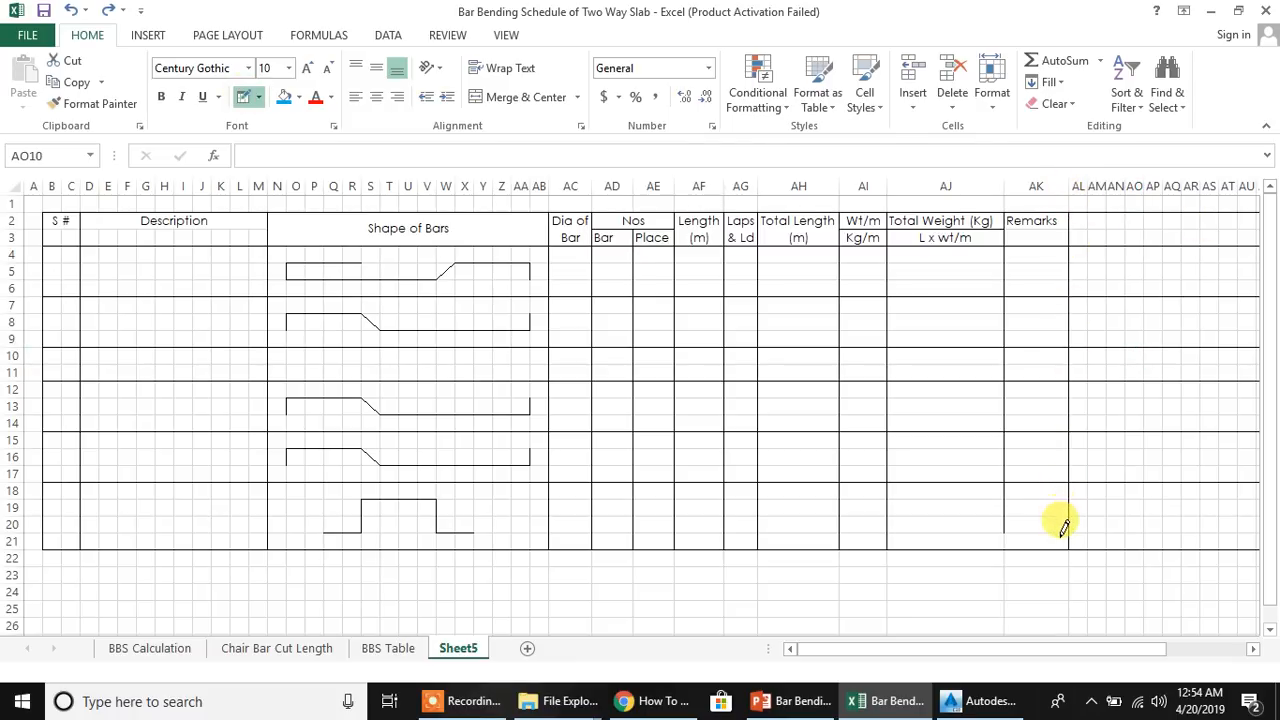
Stop drawing borders and delete columns AL to BF to remove the row lines running past the table
key("Escape")
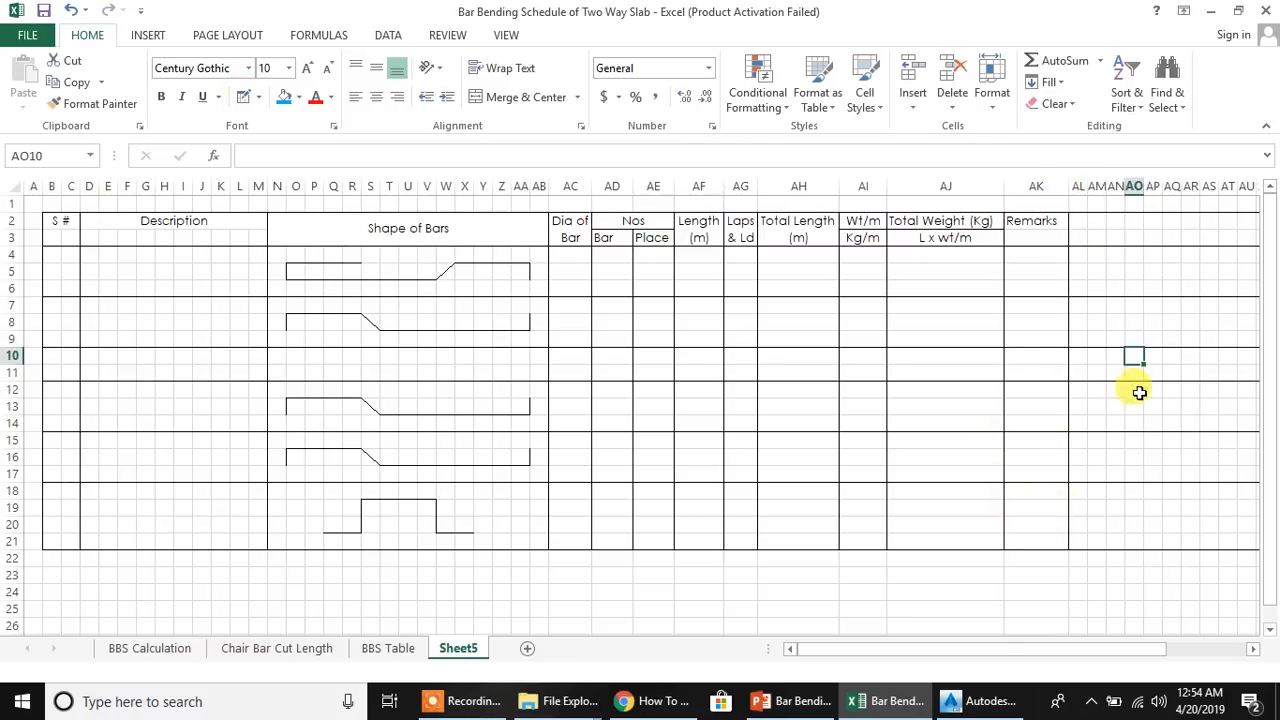
left_click_drag(1077, 187, 1227, 198)
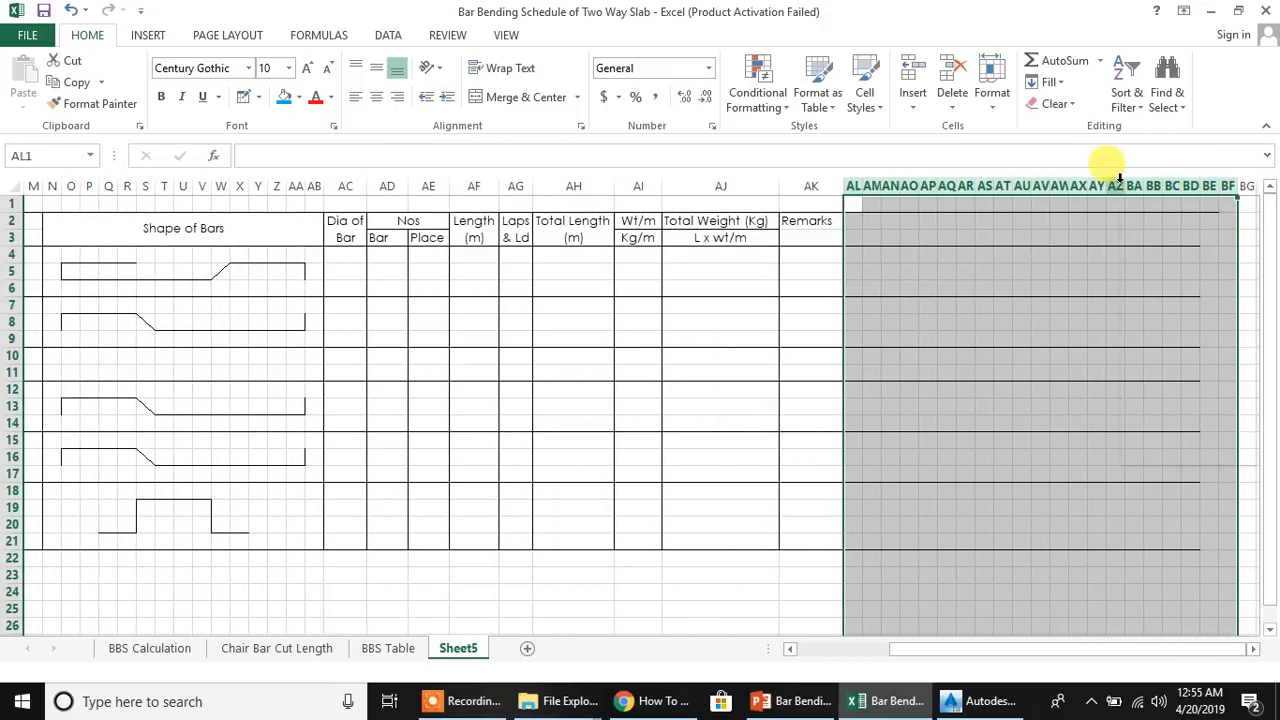
right_click(1120, 177)
left_click(1168, 337)
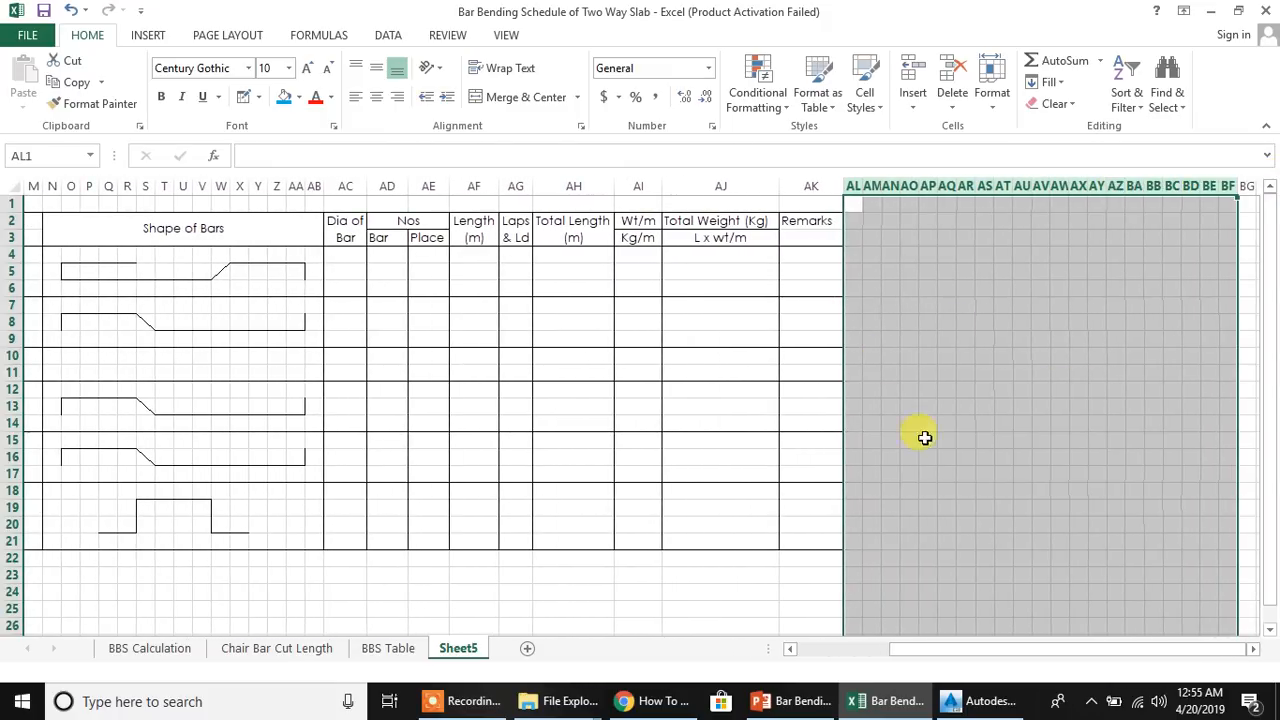
left_click(806, 576)
left_click_drag(1000, 657, 826, 655)
left_click(539, 626)
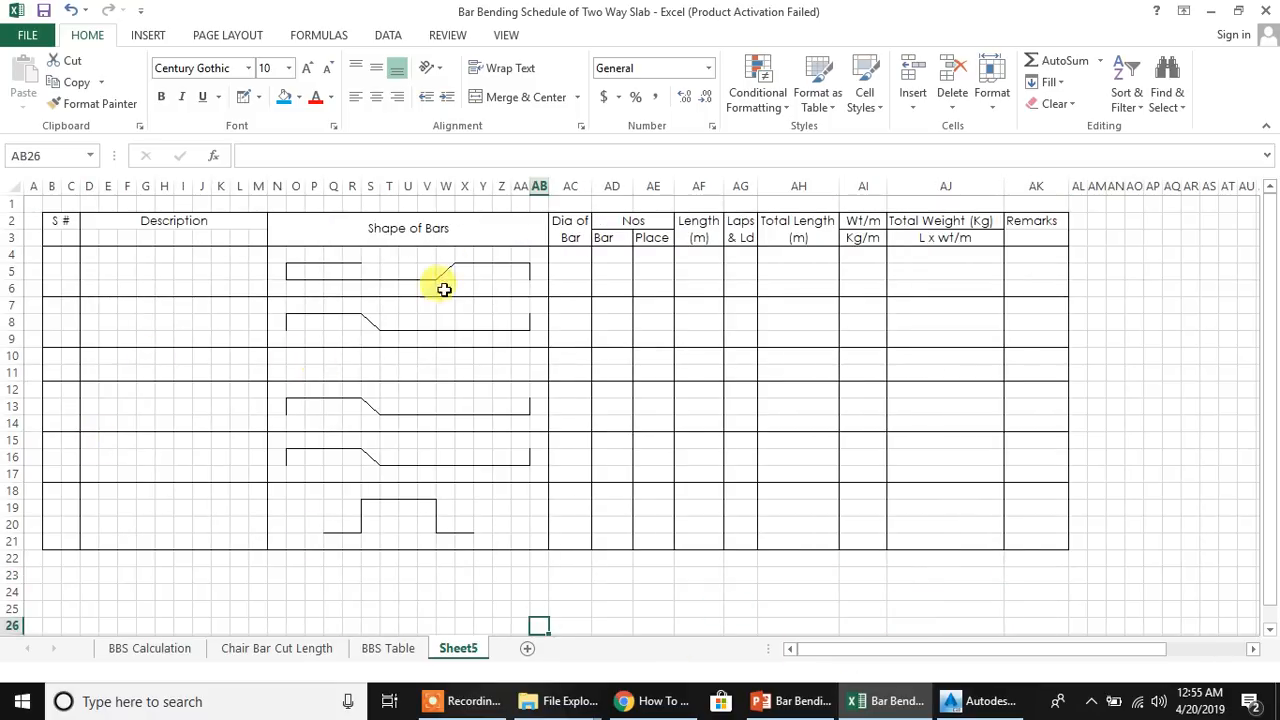
Merge the Description heading over D2:M3 and center it horizontally and vertically
left_click(87, 220)
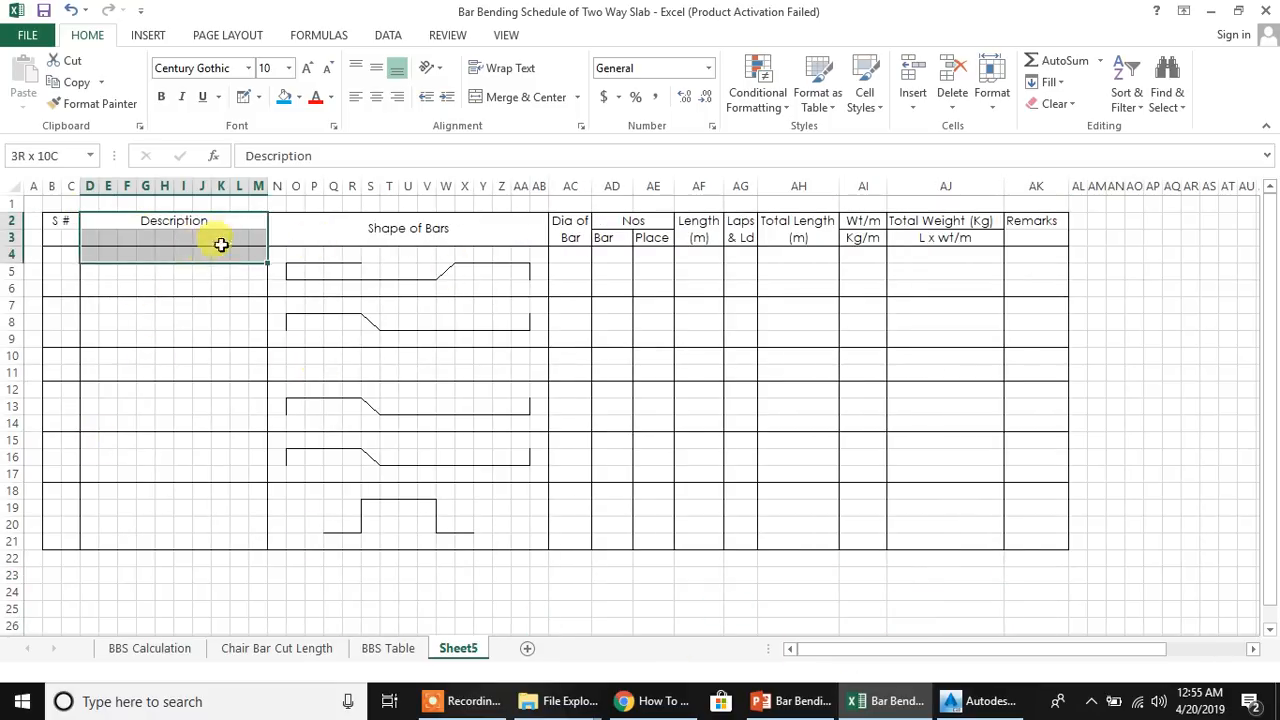
left_click(507, 96)
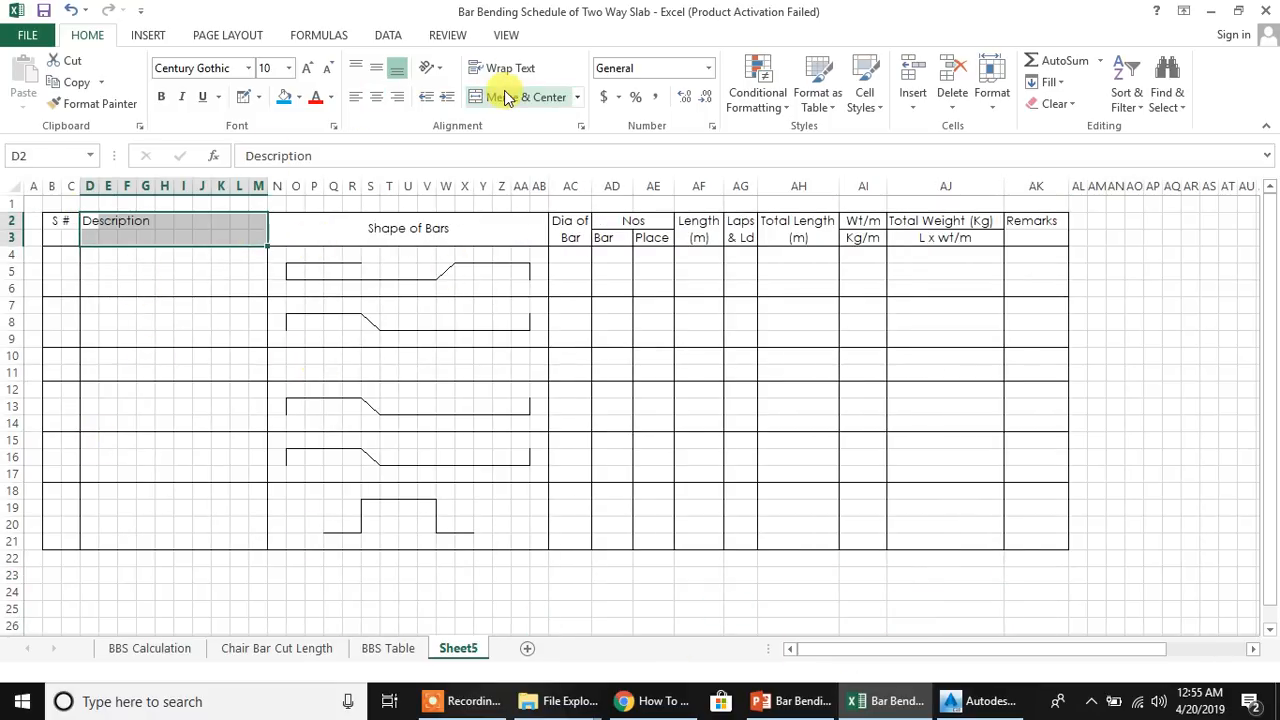
left_click(507, 96)
left_click(376, 96)
left_click(376, 67)
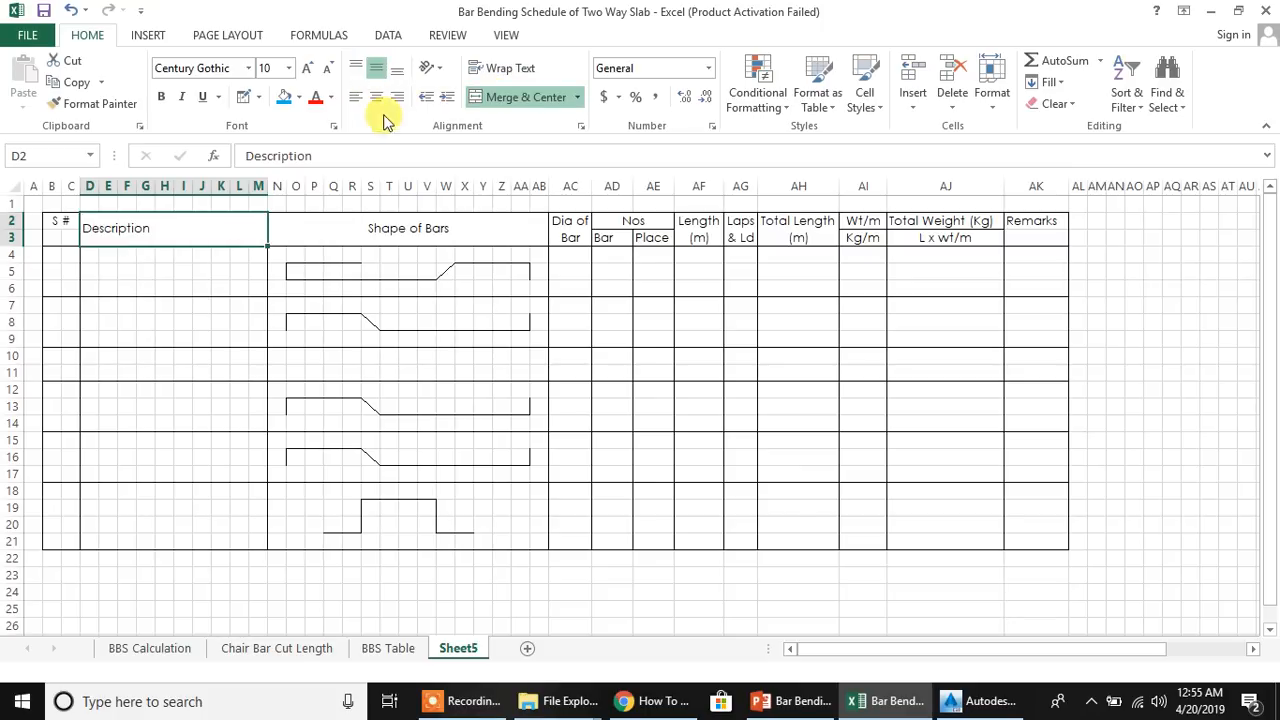
left_click(377, 96)
Merge the "S #" heading over B2:C3 and center it vertically
left_click(63, 232)
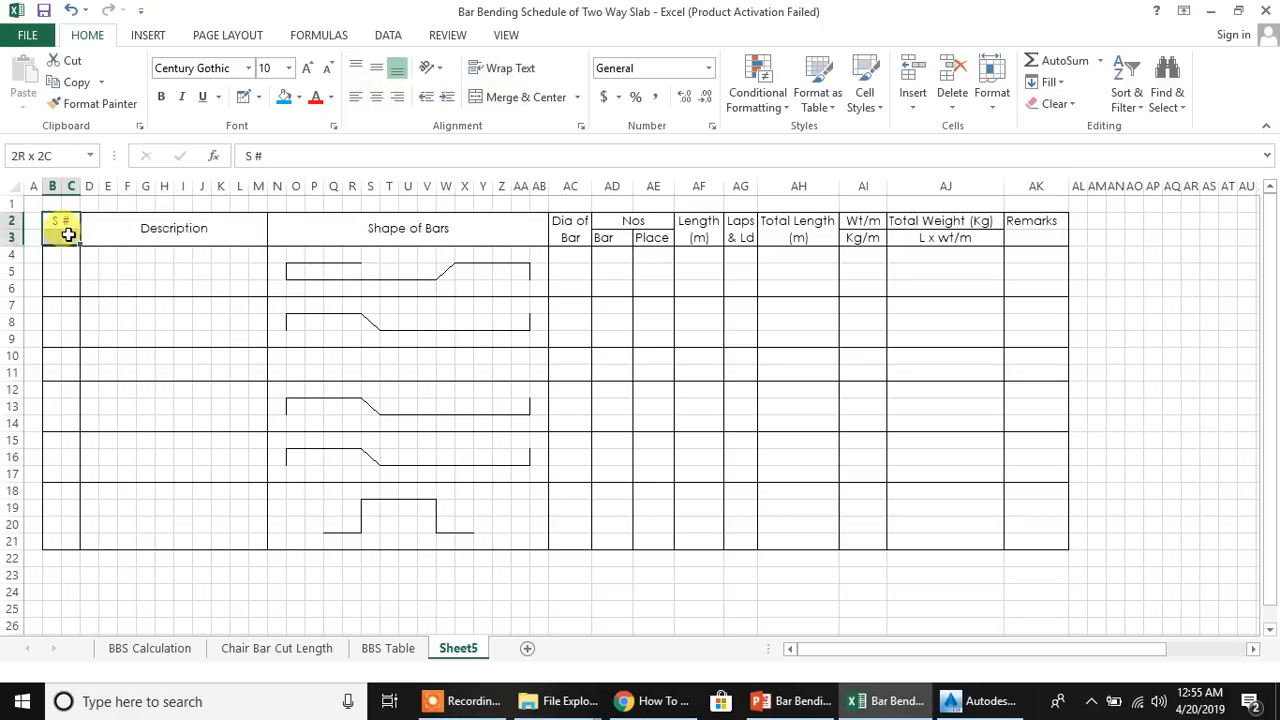
left_click(519, 97)
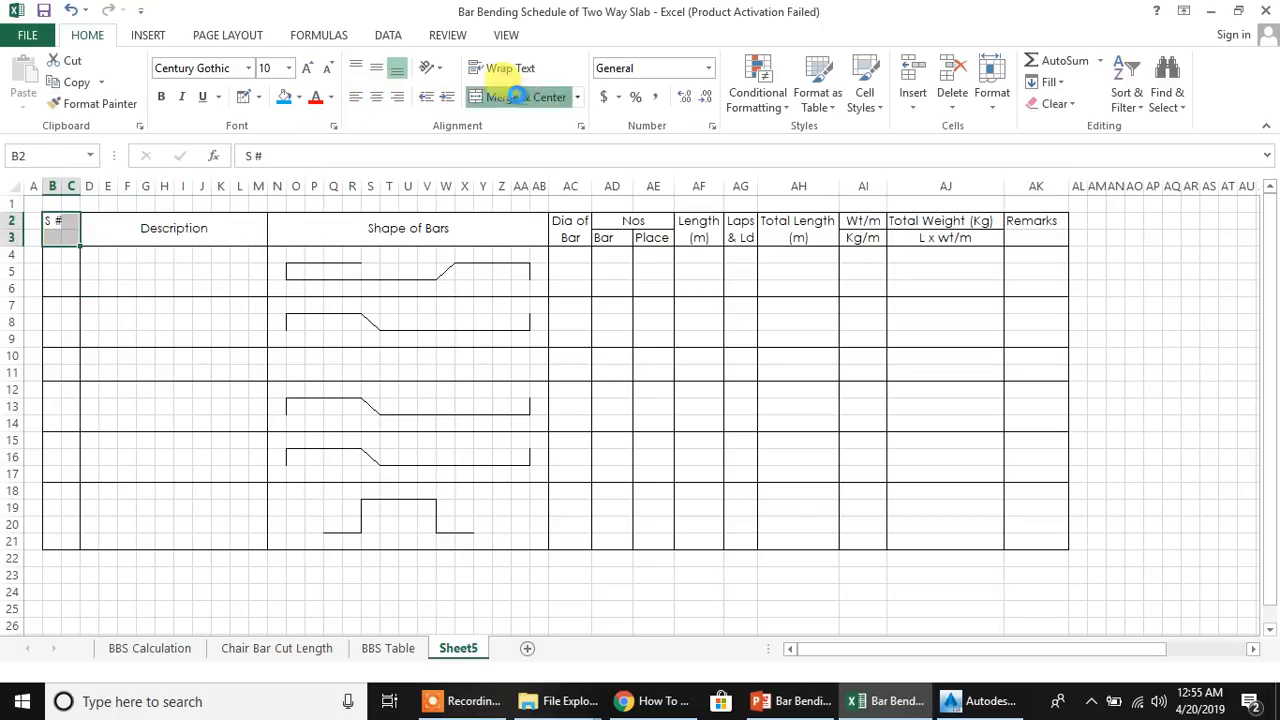
left_click(519, 97)
left_click(379, 69)
left_click(215, 302)
left_click(129, 267)
left_click(93, 254)
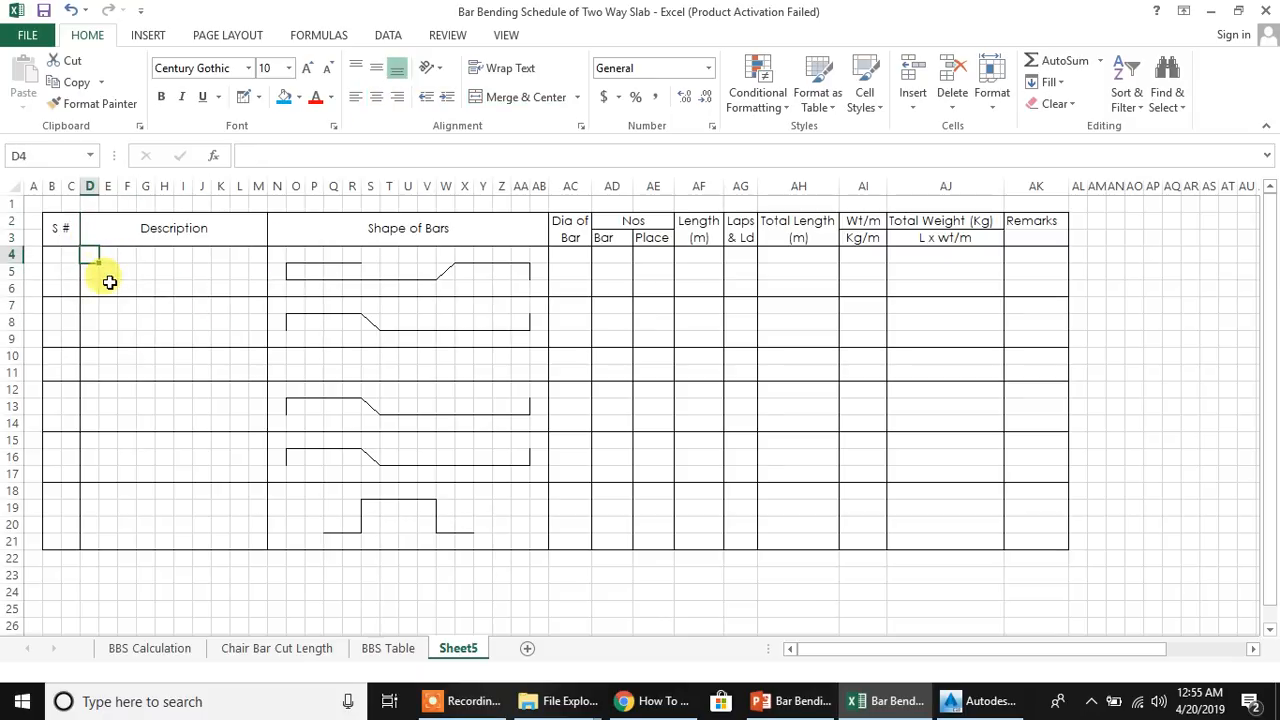
Insert a blank row above row 1 to shift the table down
left_click(12, 203)
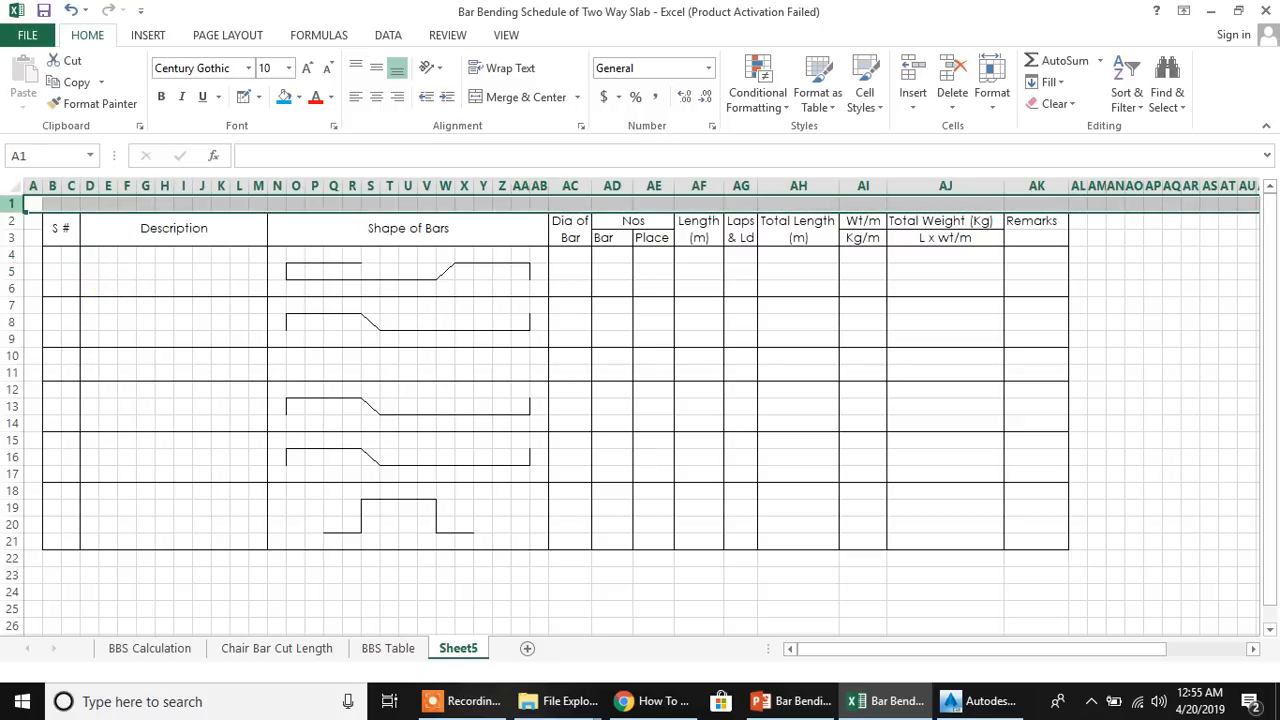
right_click(16, 206)
left_click(58, 337)
left_click(823, 425)
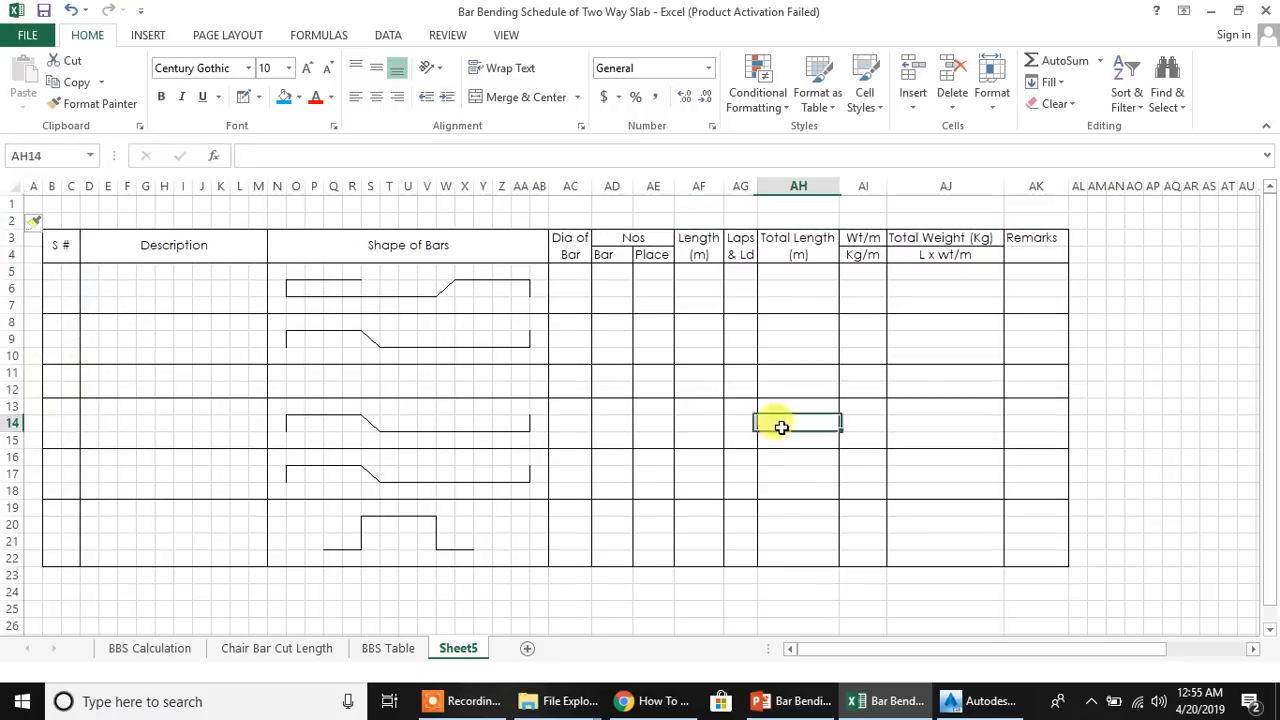
Merge and center the empty cells of each row block outside Shape of Bars, starting with D5:M7 and D8:M10
left_click(108, 289)
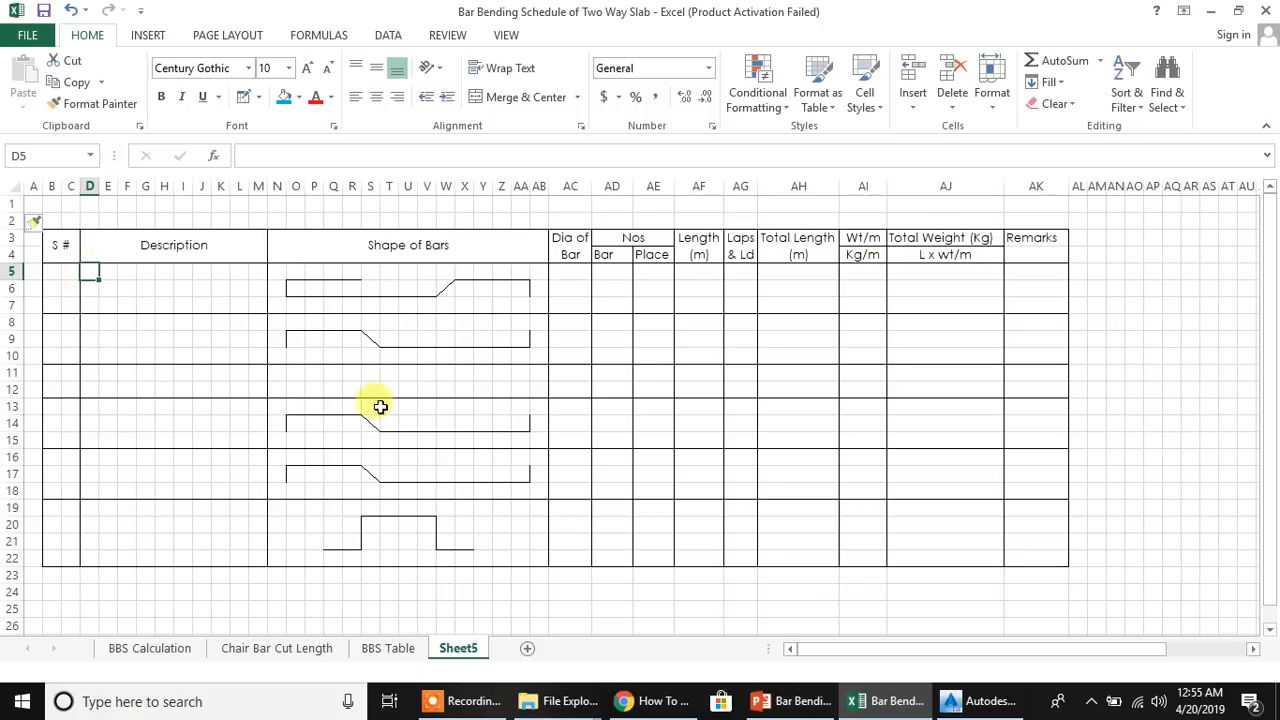
left_click(185, 459)
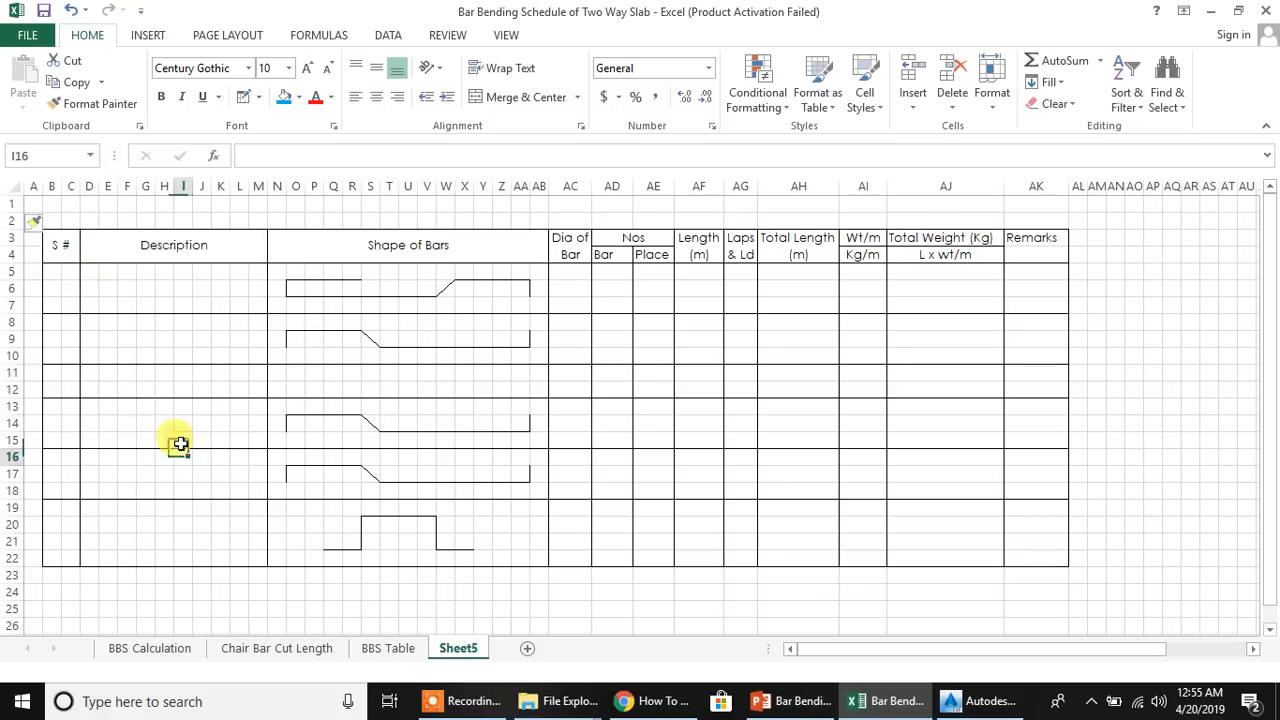
left_click_drag(90, 273, 264, 294)
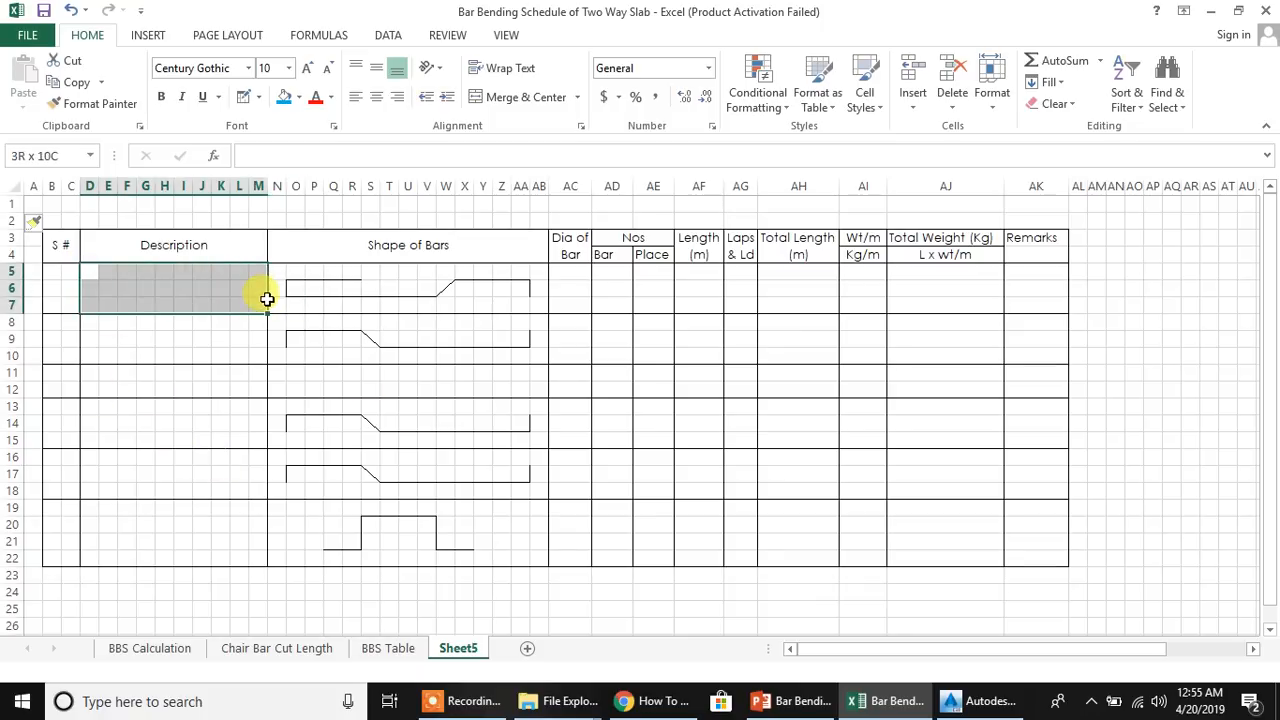
left_click(535, 100)
left_click(699, 391)
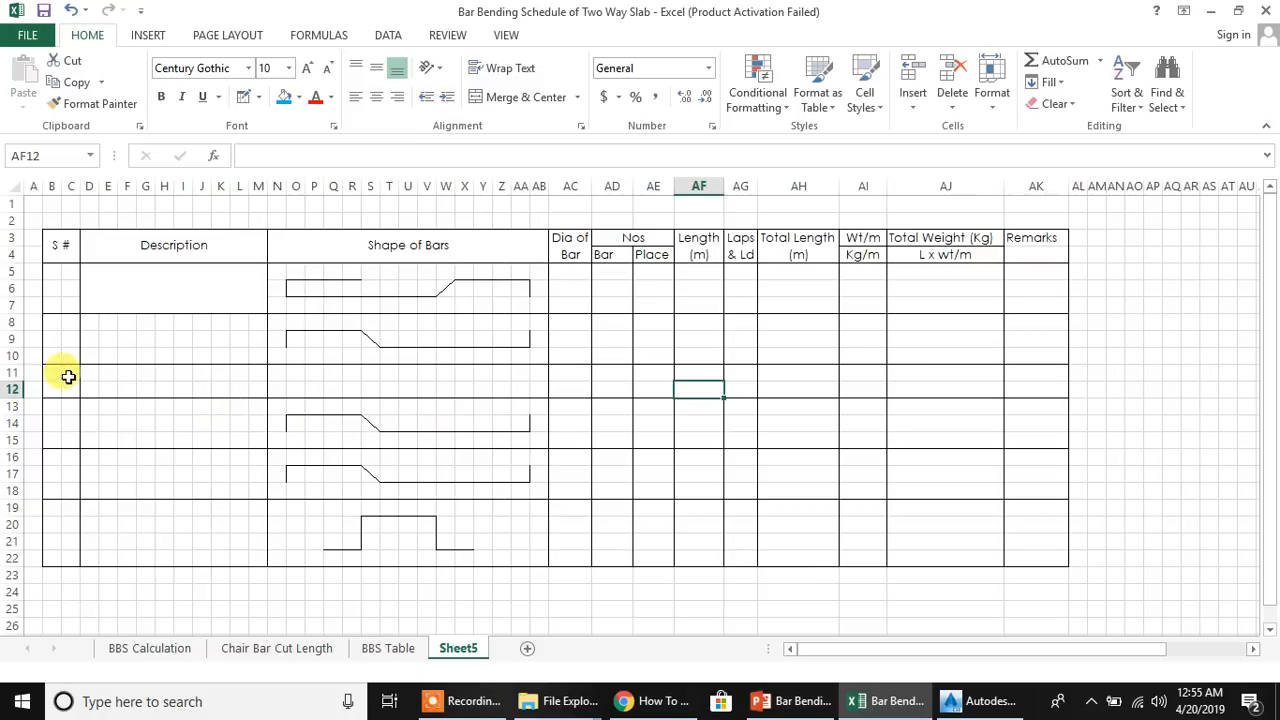
left_click_drag(95, 322, 263, 352)
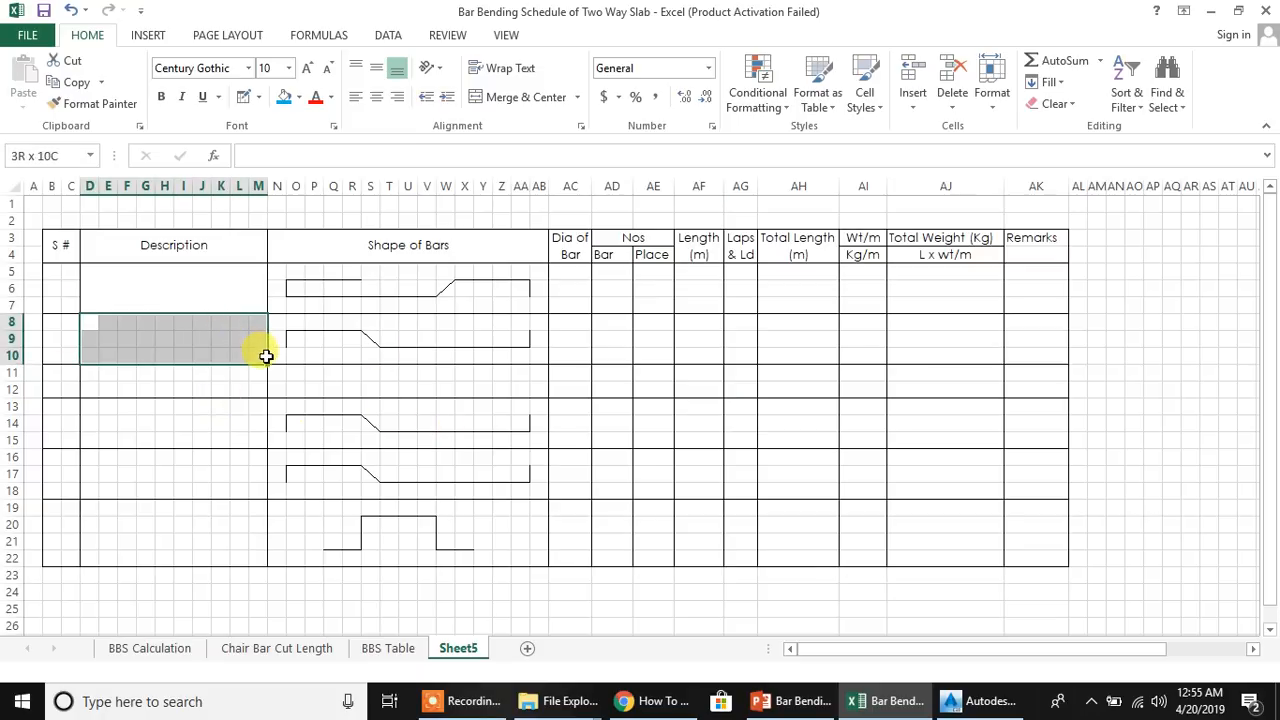
left_click(526, 97)
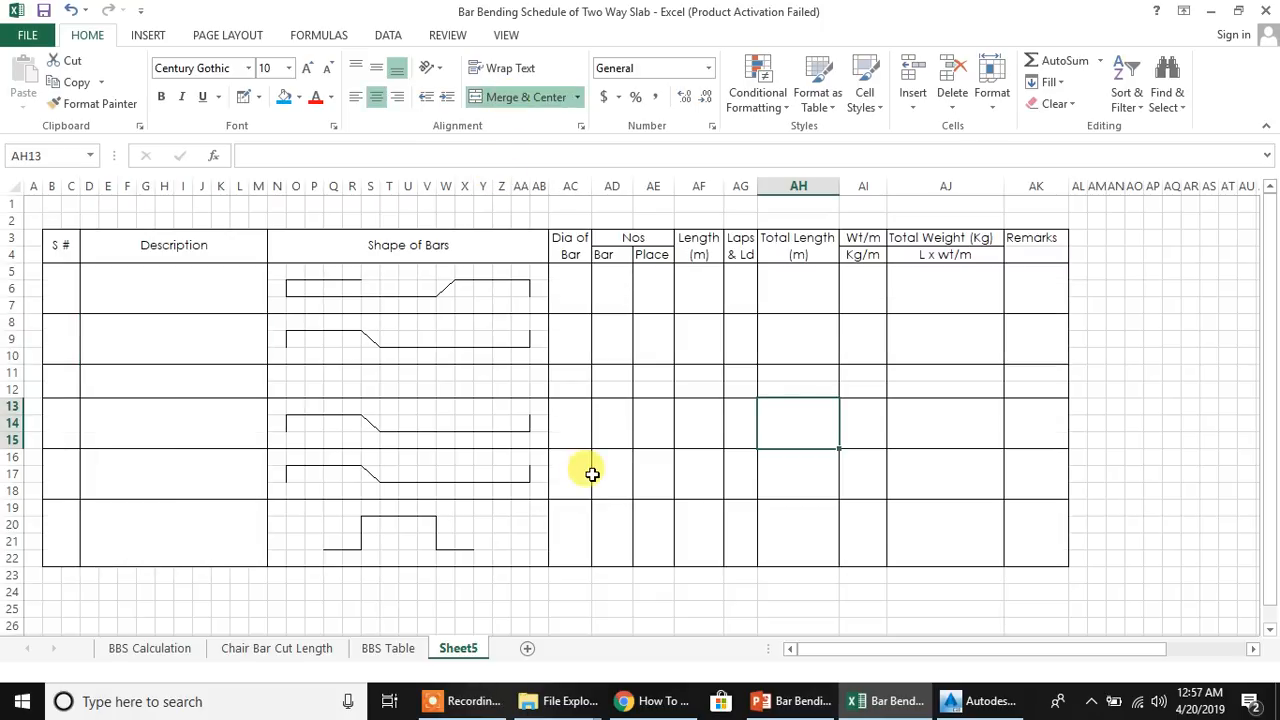
Merge N11:AK12 into a single band across the Shape of Bars to Remarks columns
left_click(483, 440)
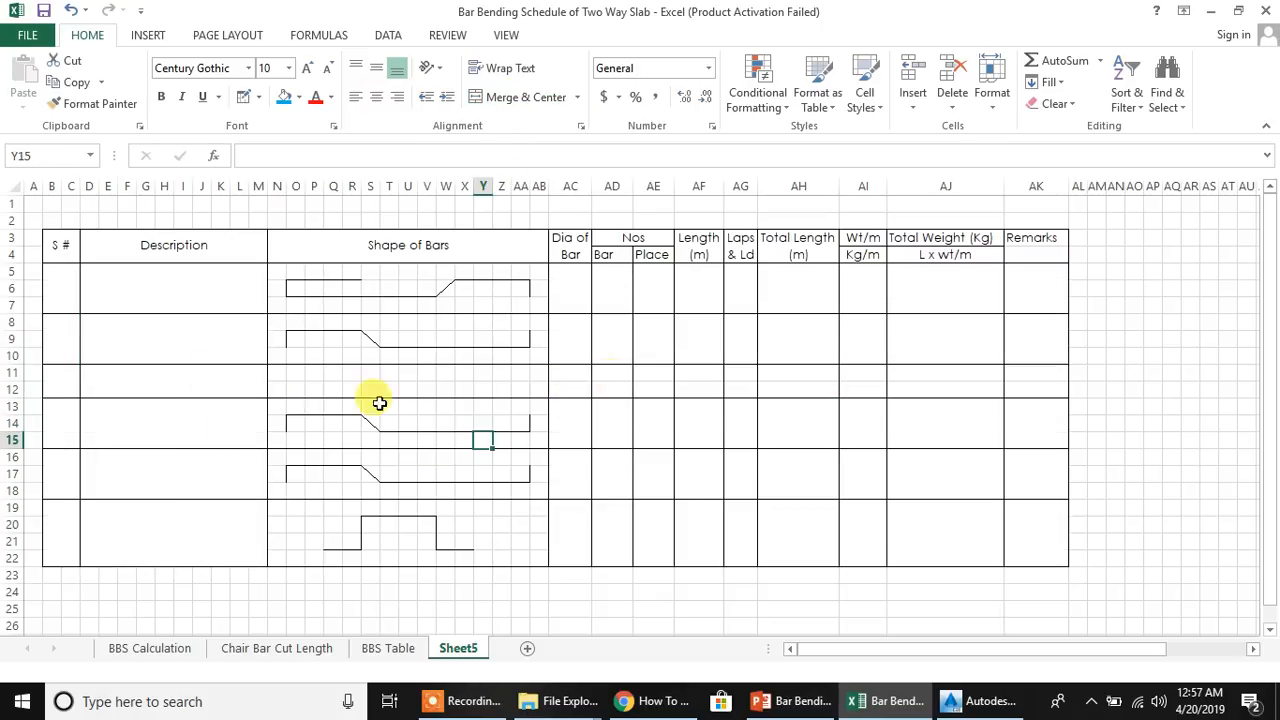
left_click_drag(272, 370, 1034, 391)
left_click(520, 97)
left_click(798, 474)
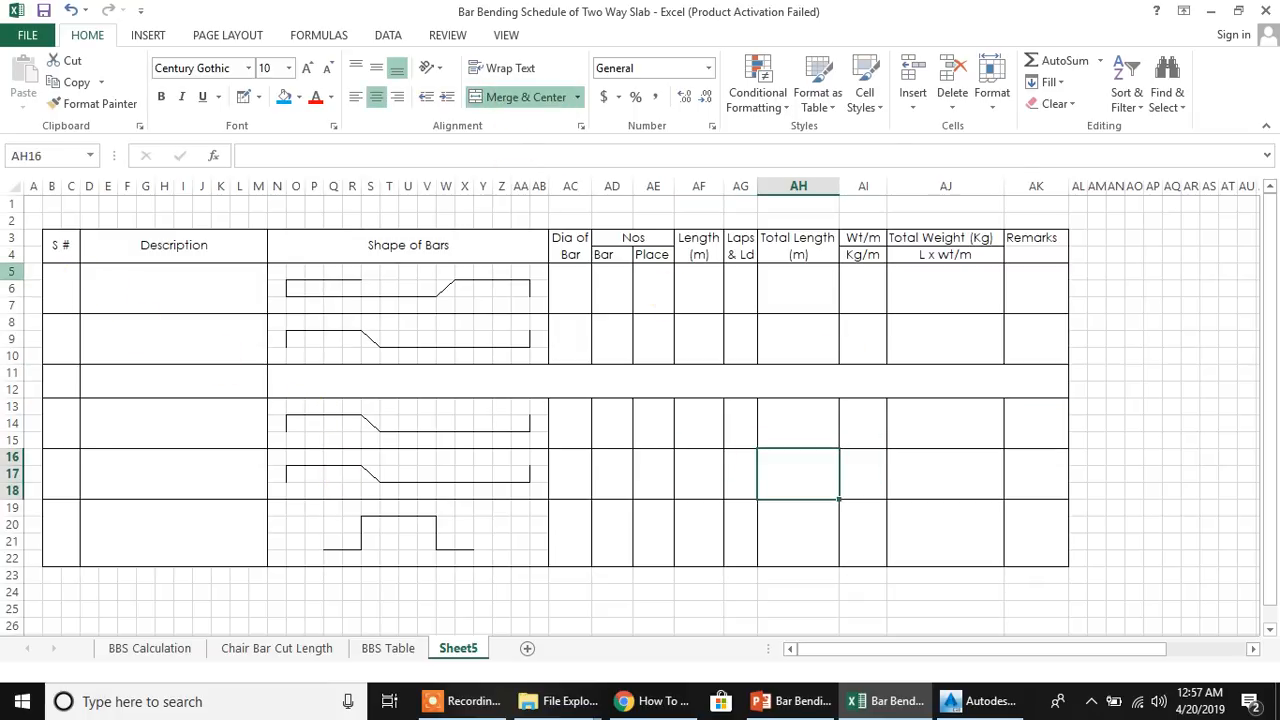
Insert a new row above row 5, directly below the table headings
left_click(10, 272)
right_click(10, 272)
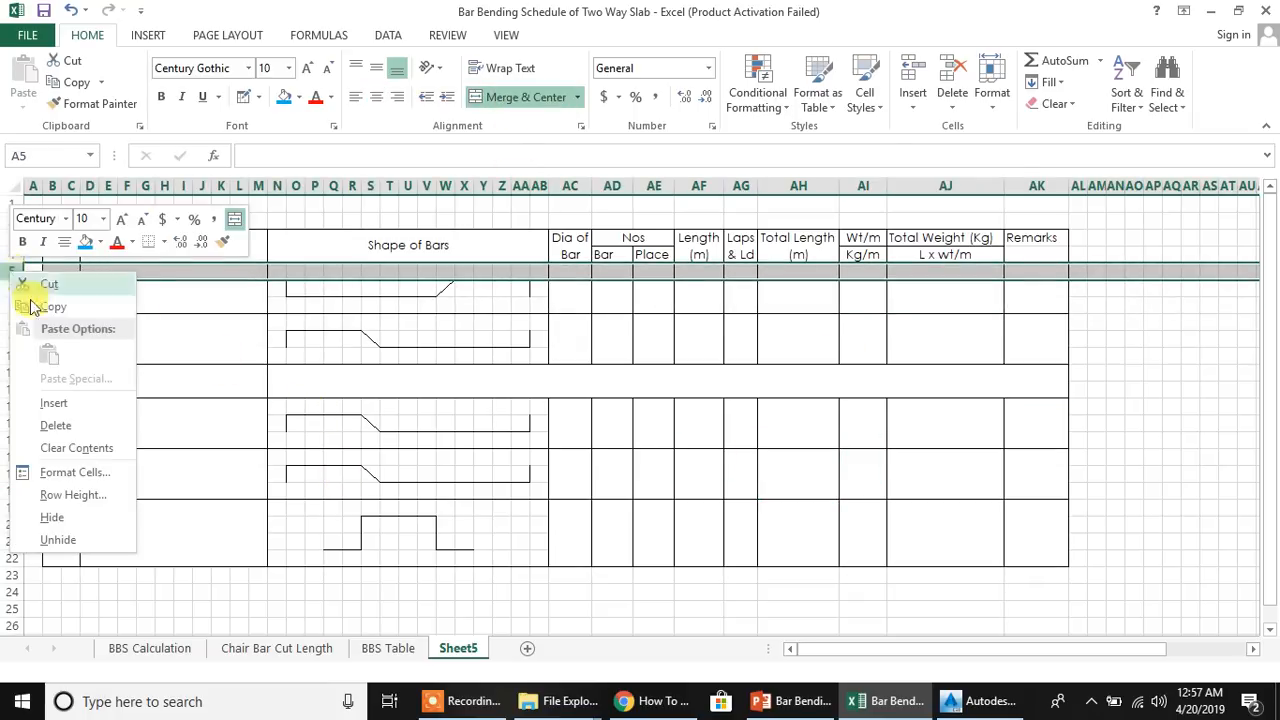
left_click(56, 402)
left_click(537, 457)
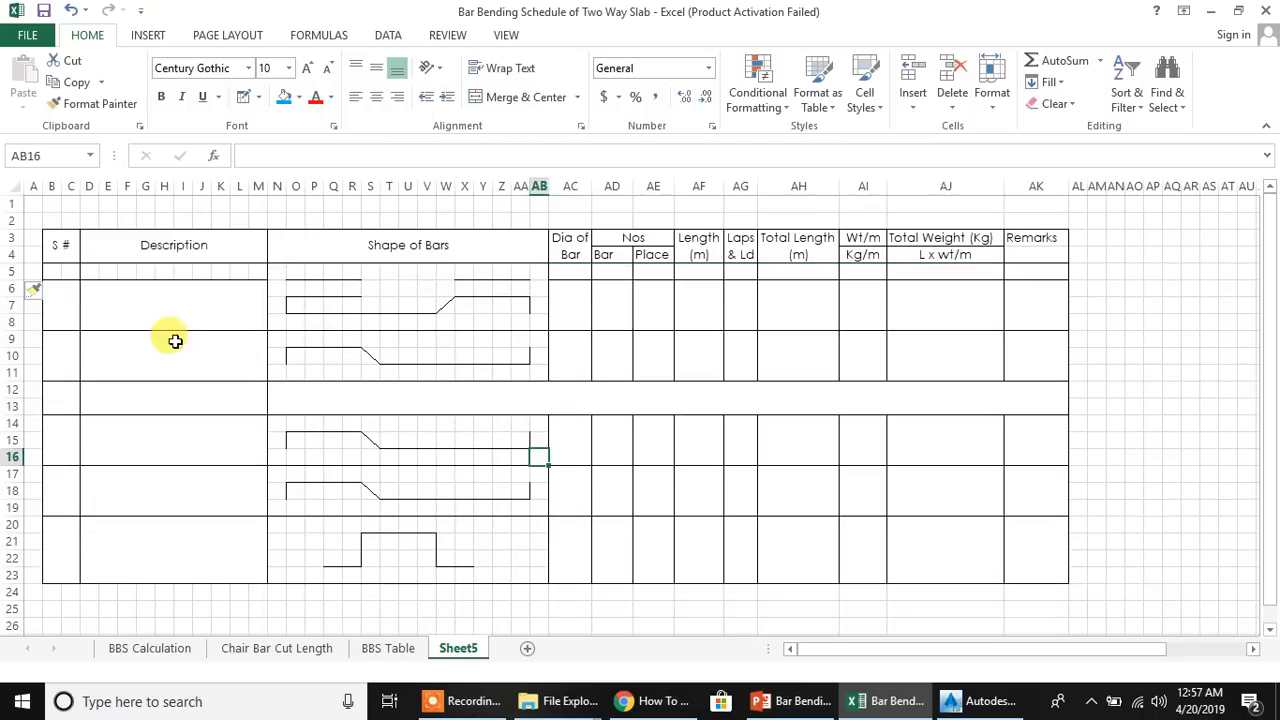
left_click(177, 340)
Merge D5:M5 in the new row and increase the height of row 5
left_click_drag(93, 274, 259, 271)
left_click(510, 97)
left_click(370, 371)
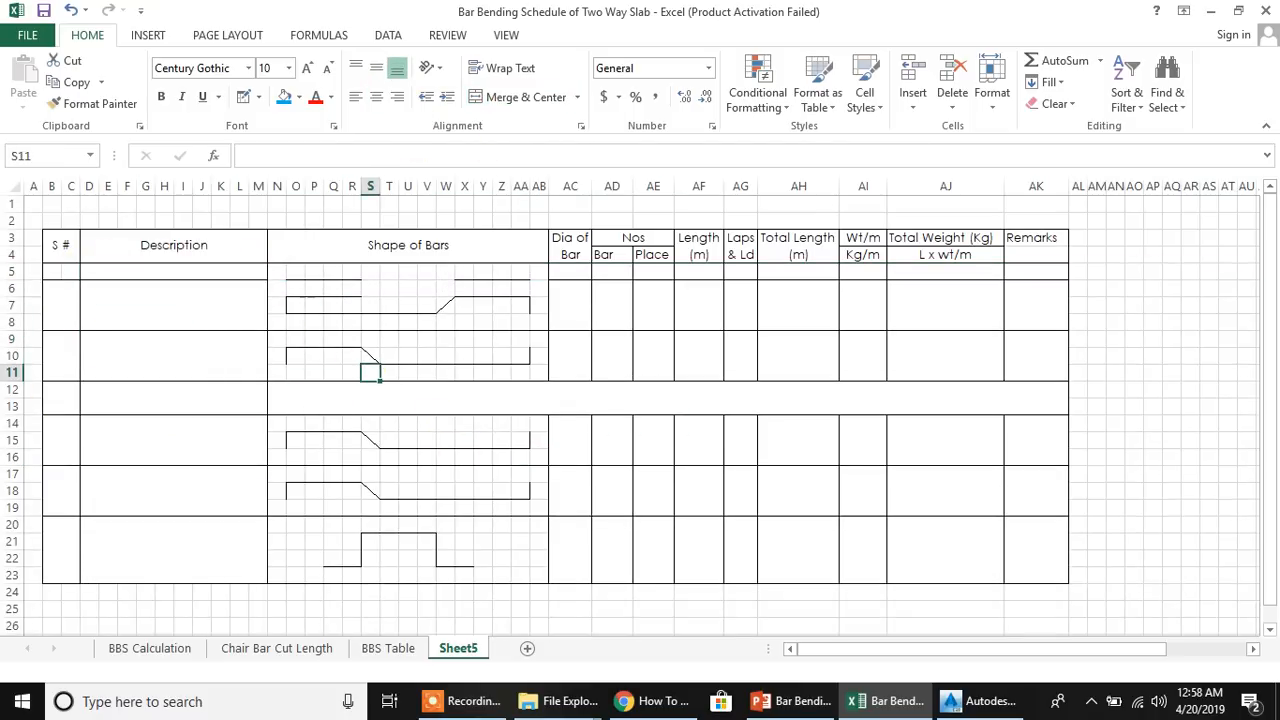
left_click_drag(13, 282, 14, 289)
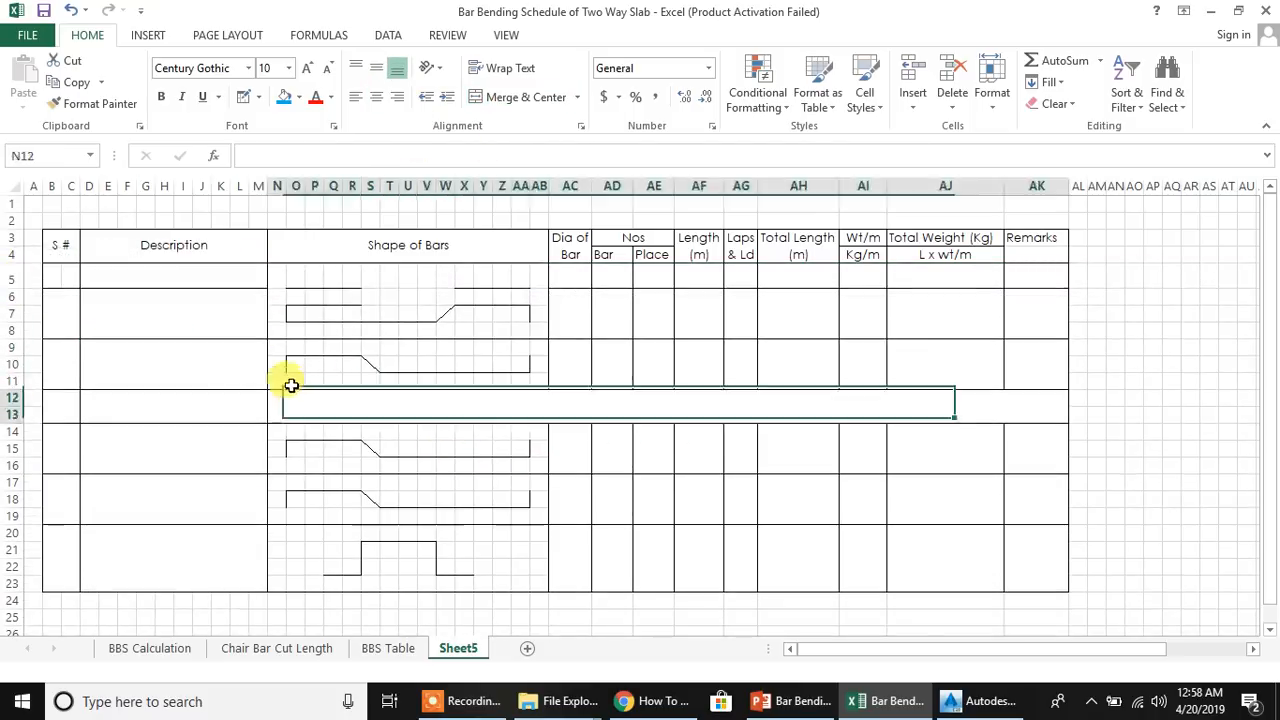
left_click(290, 395)
left_click(165, 284)
left_click(370, 432)
left_click(332, 276)
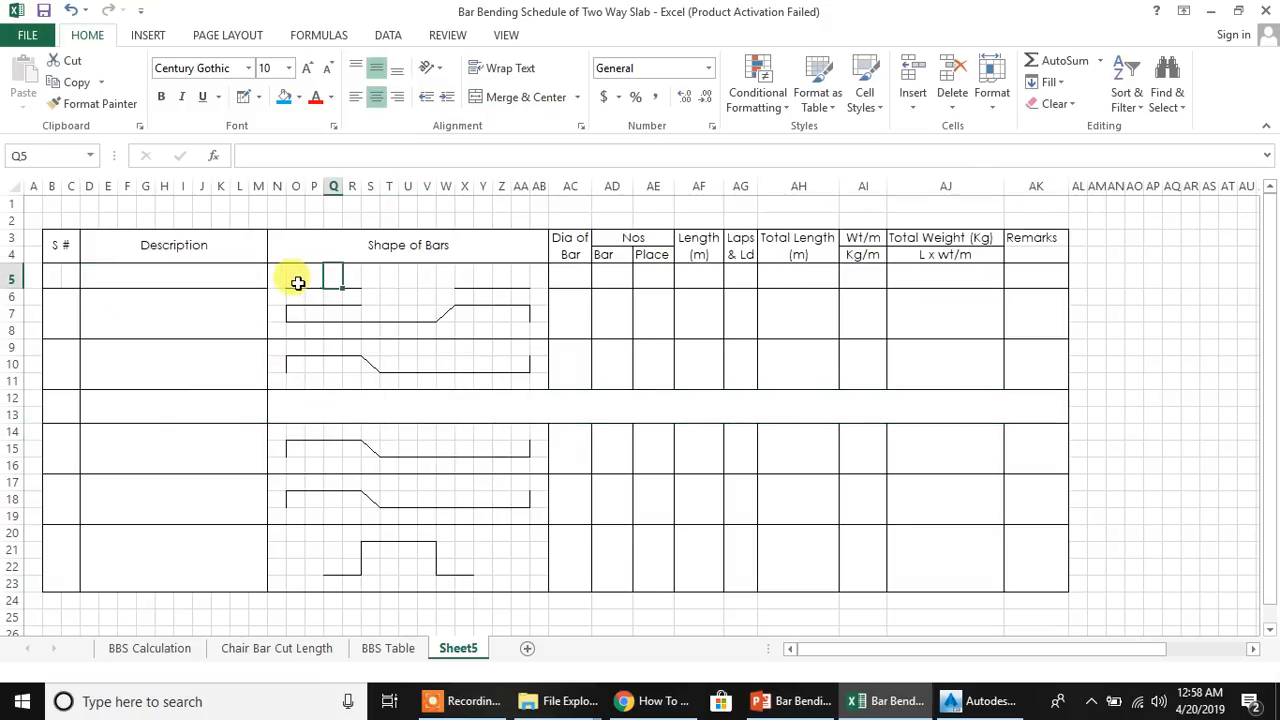
Draw the bottom border of row 5 across the Shape of Bars columns, N to AB
left_click(243, 97)
left_click_drag(274, 272, 548, 278)
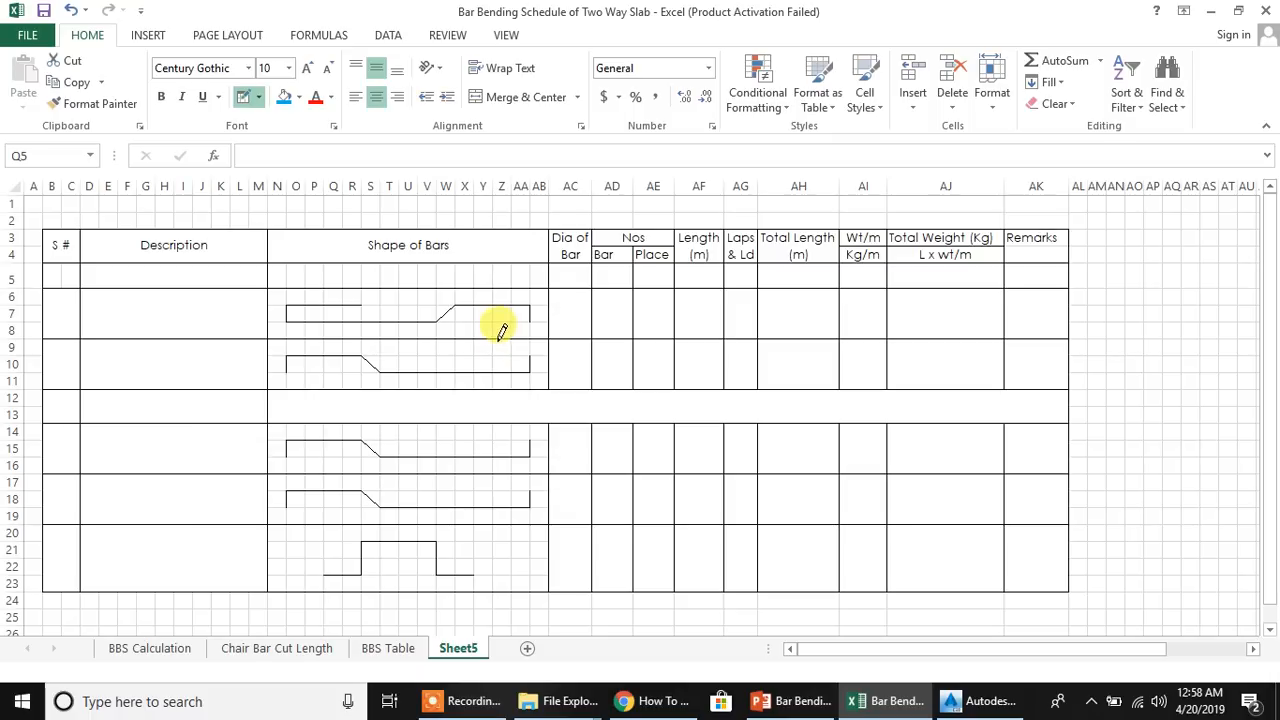
key("Escape")
left_click(432, 363)
Merge N5:AK5 into one cell and slightly reduce the height of row 5
left_click_drag(277, 274, 1017, 271)
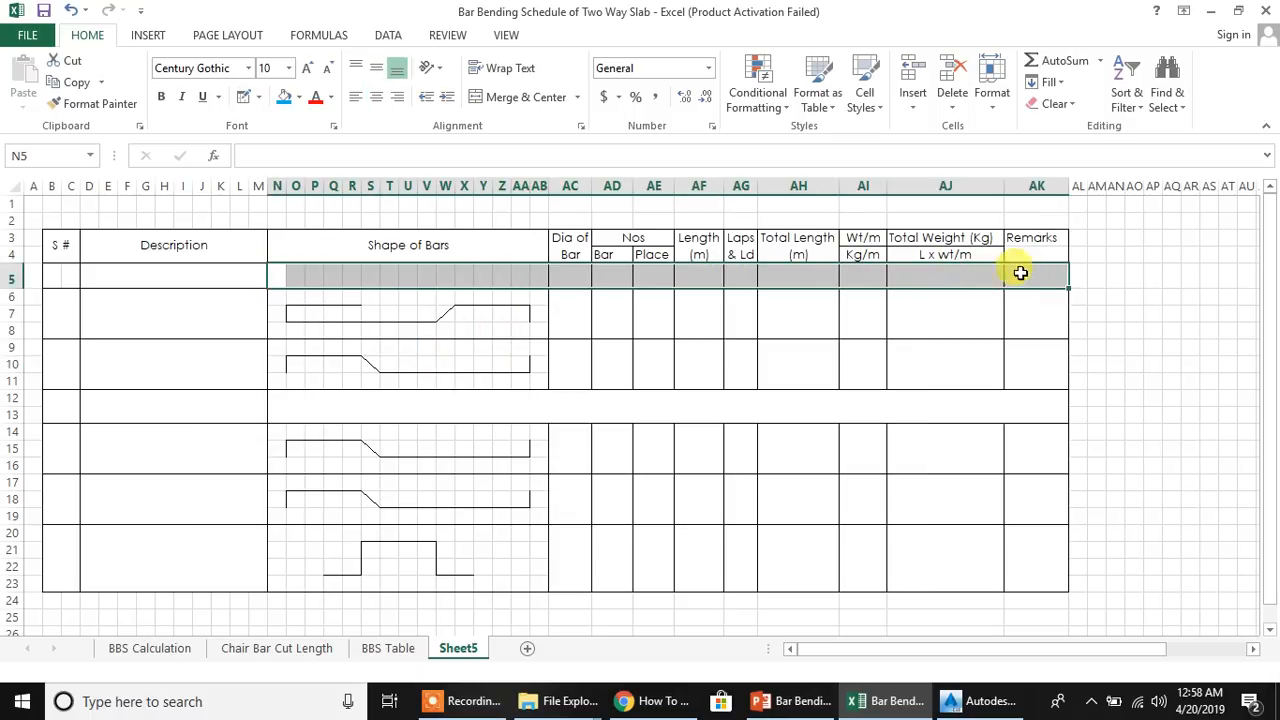
left_click(517, 96)
left_click(765, 362)
left_click_drag(11, 288, 10, 283)
Enter "Slab - S5 (3-4/C-E)" in the Description cell of row 5
left_click(155, 274)
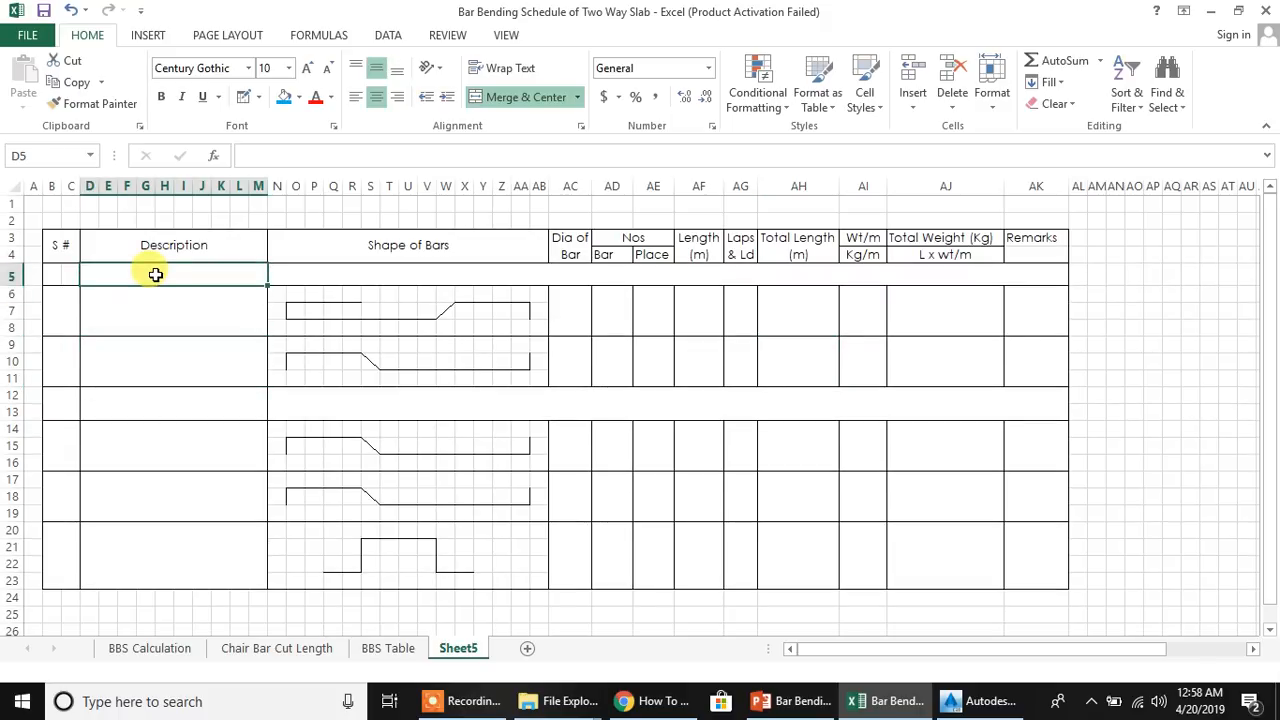
type("Slab ")
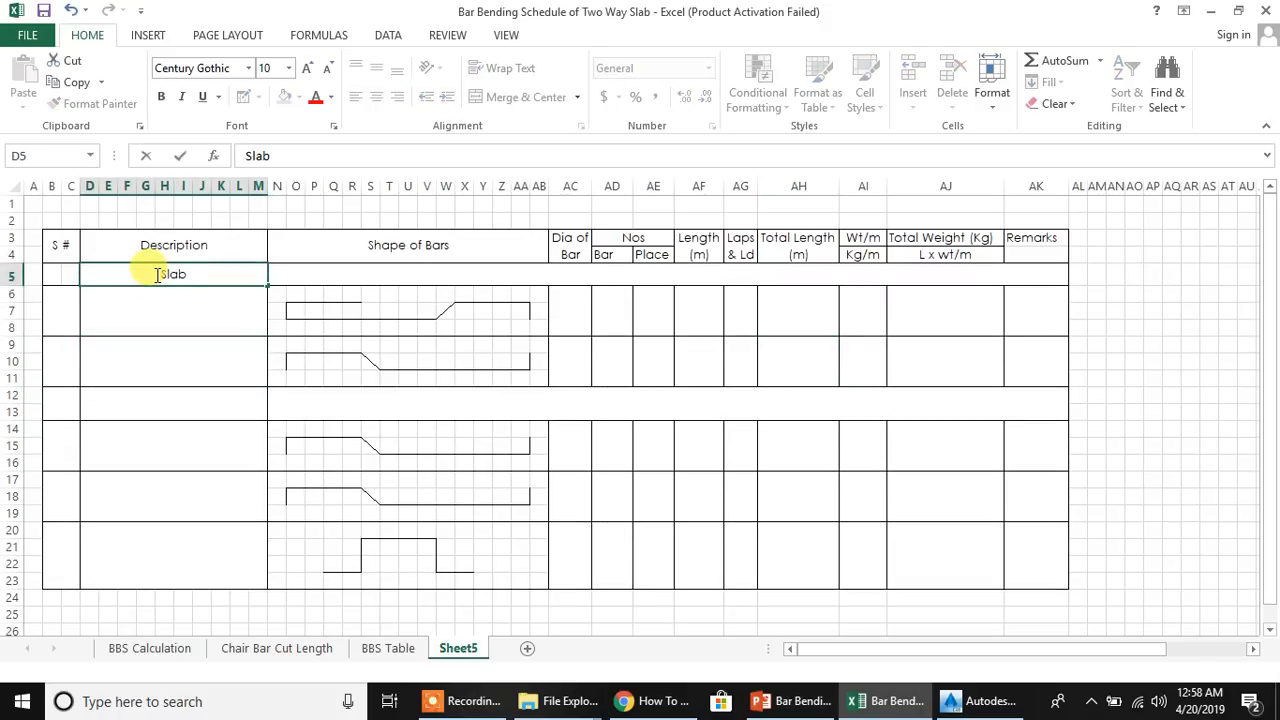
type("- S5 (3-4/")
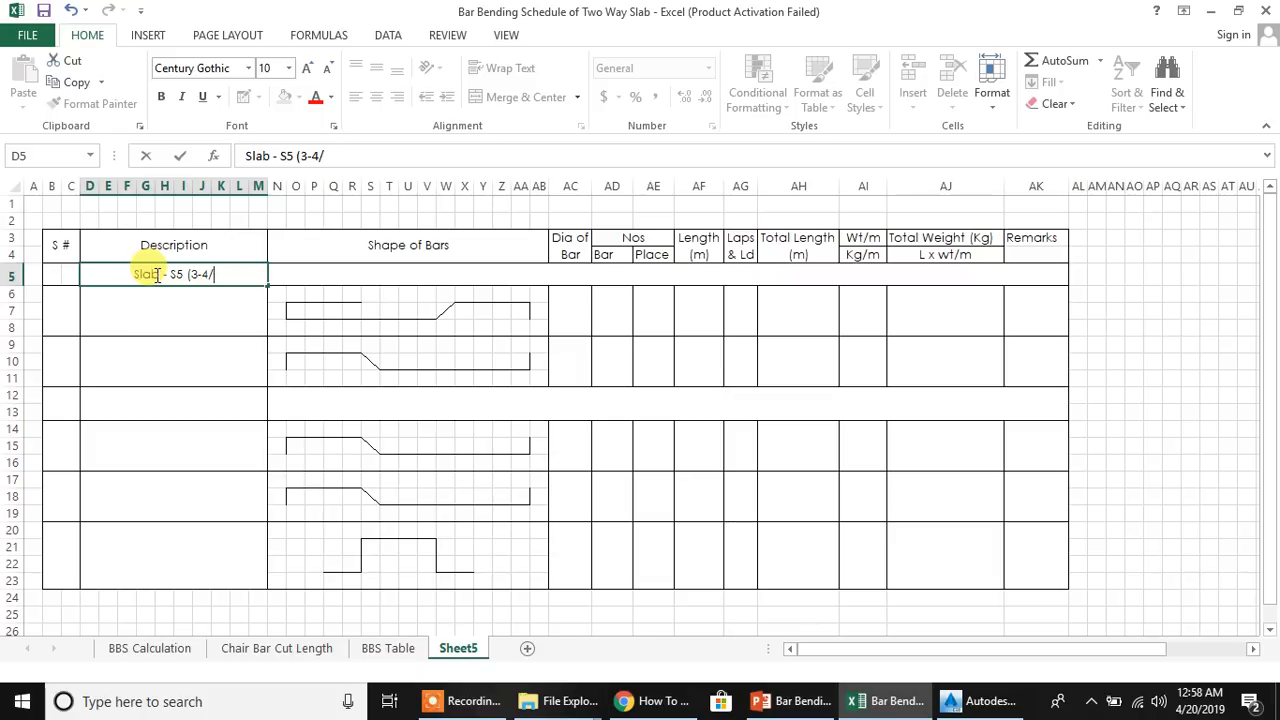
type("C-E)")
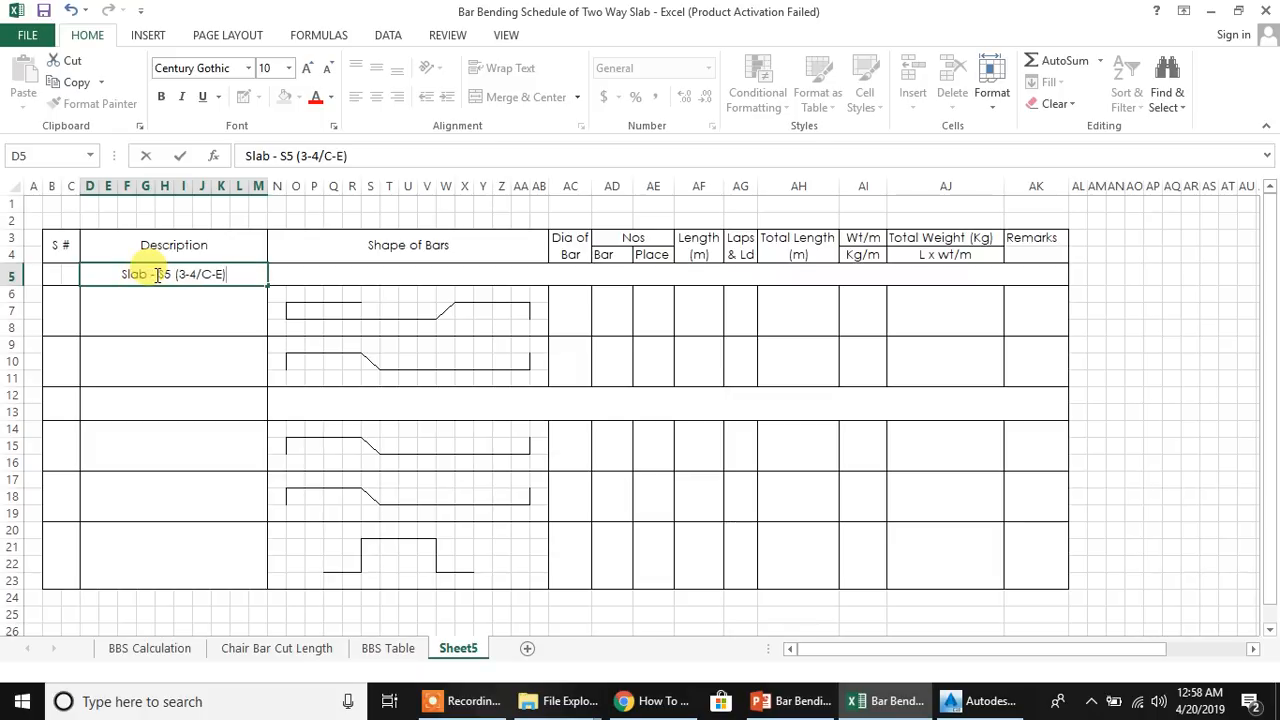
key("Return")
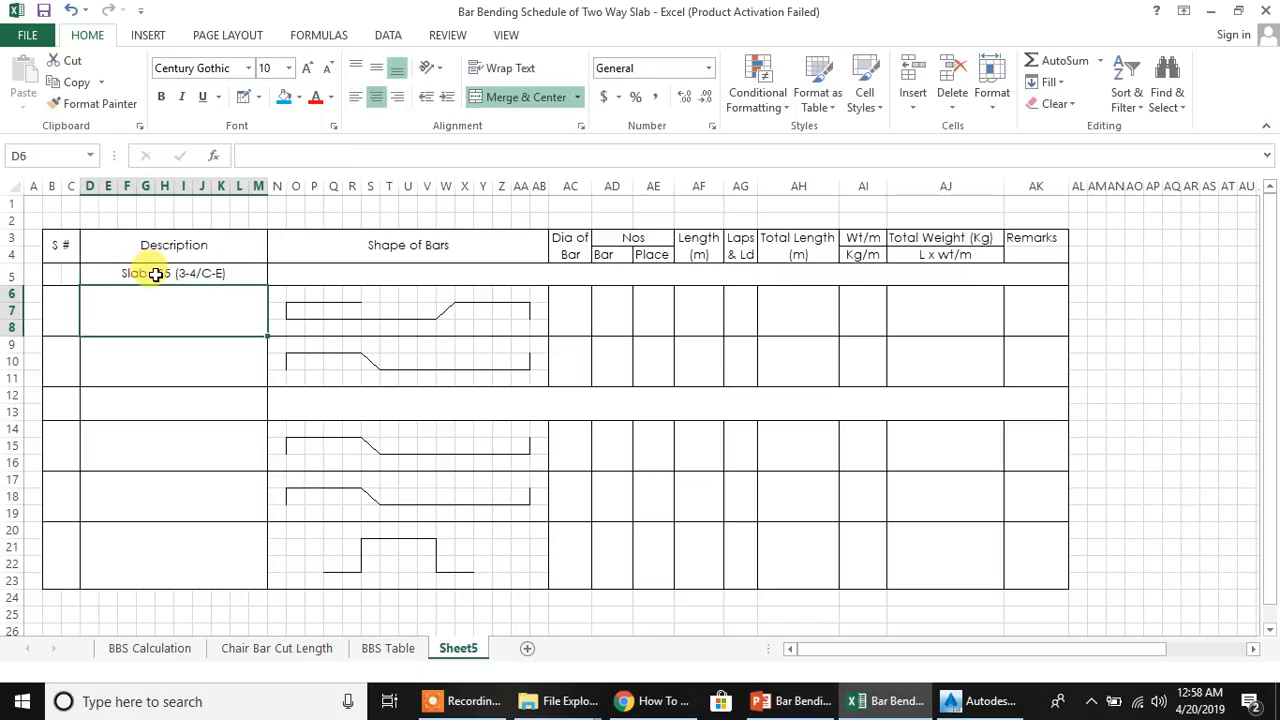
Switch to the bar quantity calculation drawing in Civil 3D and examine slab S5 and the grid lines around it
left_click(980, 701)
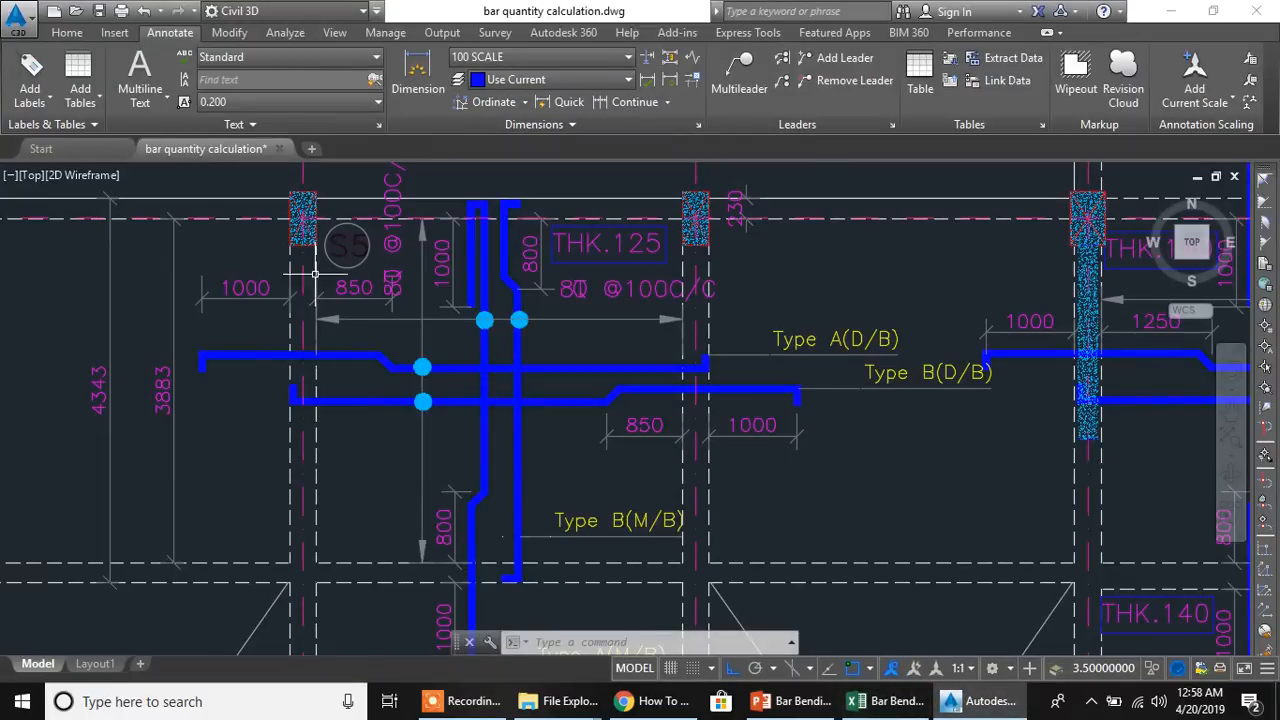
scroll(380, 290, "down", 2)
left_click_drag(383, 291, 389, 547)
mouse_move(388, 328)
left_mouse_down()
mouse_move(384, 541)
mouse_move(366, 463)
left_mouse_up()
scroll(611, 243, "up", 6)
left_click_drag(584, 326, 591, 325)
left_click_drag(107, 235, 577, 307)
left_click_drag(507, 430, 402, 321)
left_click_drag(503, 527, 460, 455)
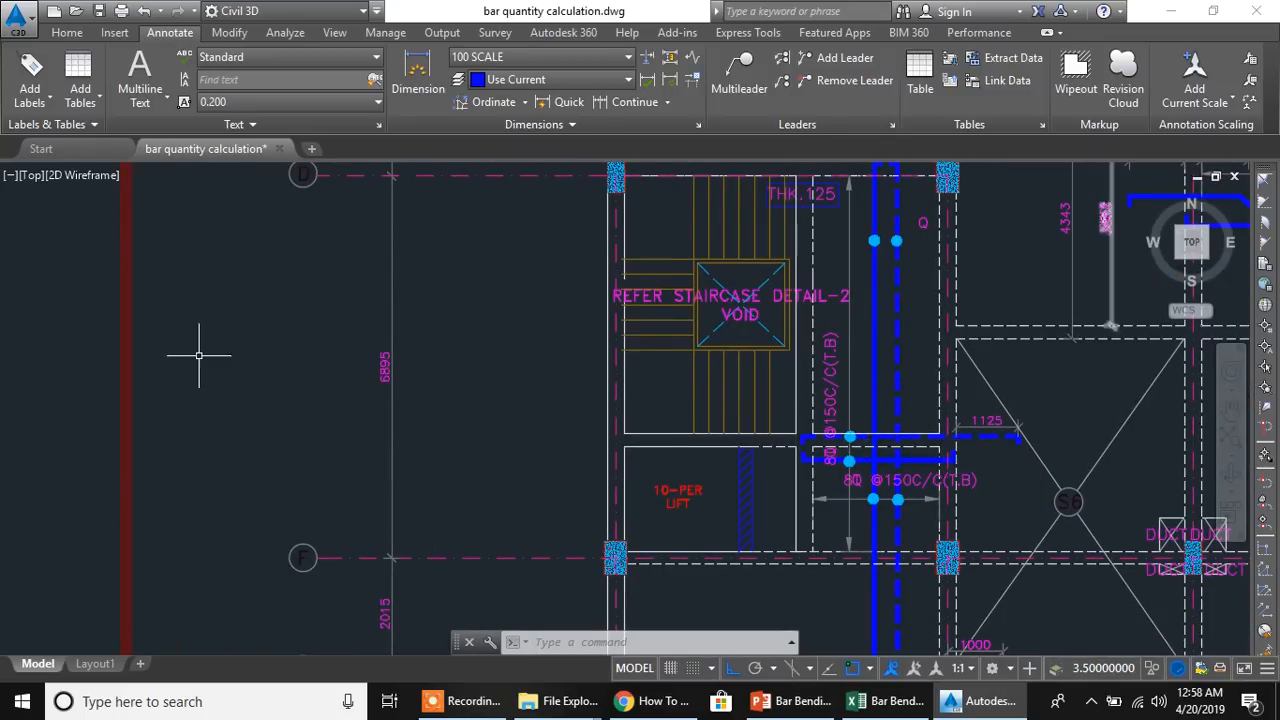
mouse_move(987, 377)
left_mouse_down()
mouse_move(528, 551)
mouse_move(428, 550)
left_mouse_up()
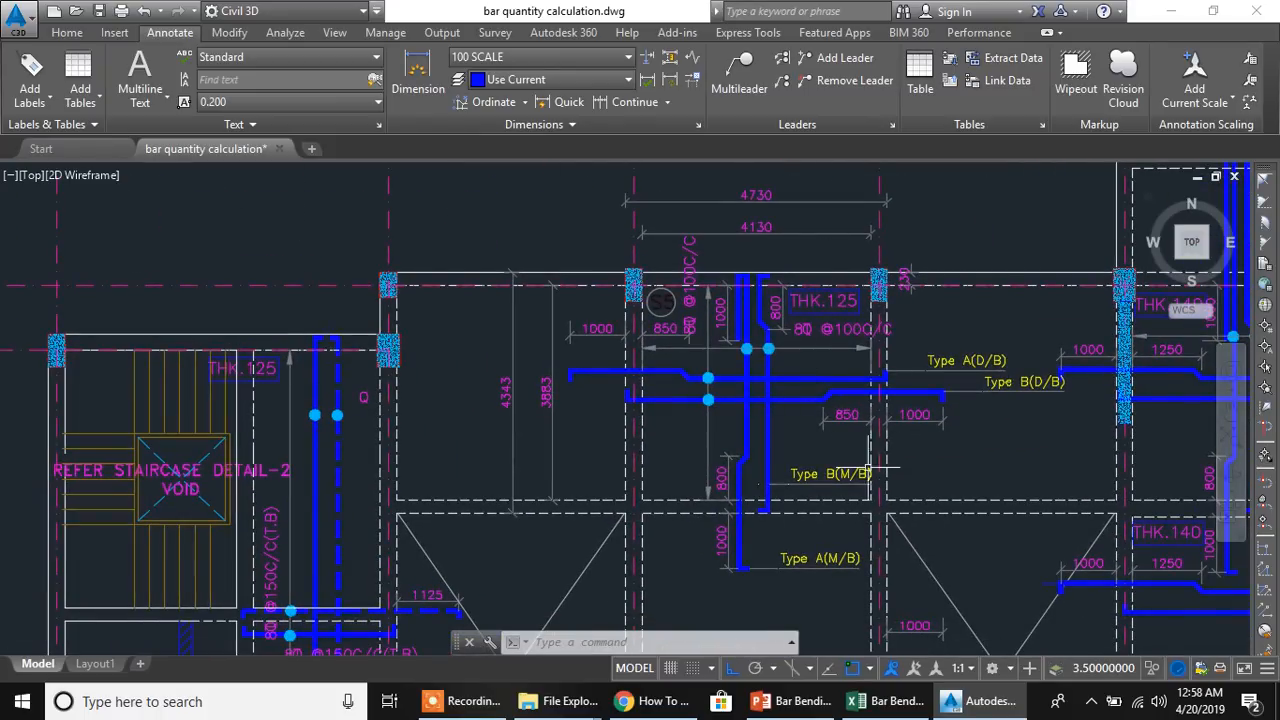
Examine the Type A and Type B bars and grid lines of slab S5, and switch back to the schedule workbook in Excel
left_click_drag(686, 483, 490, 484)
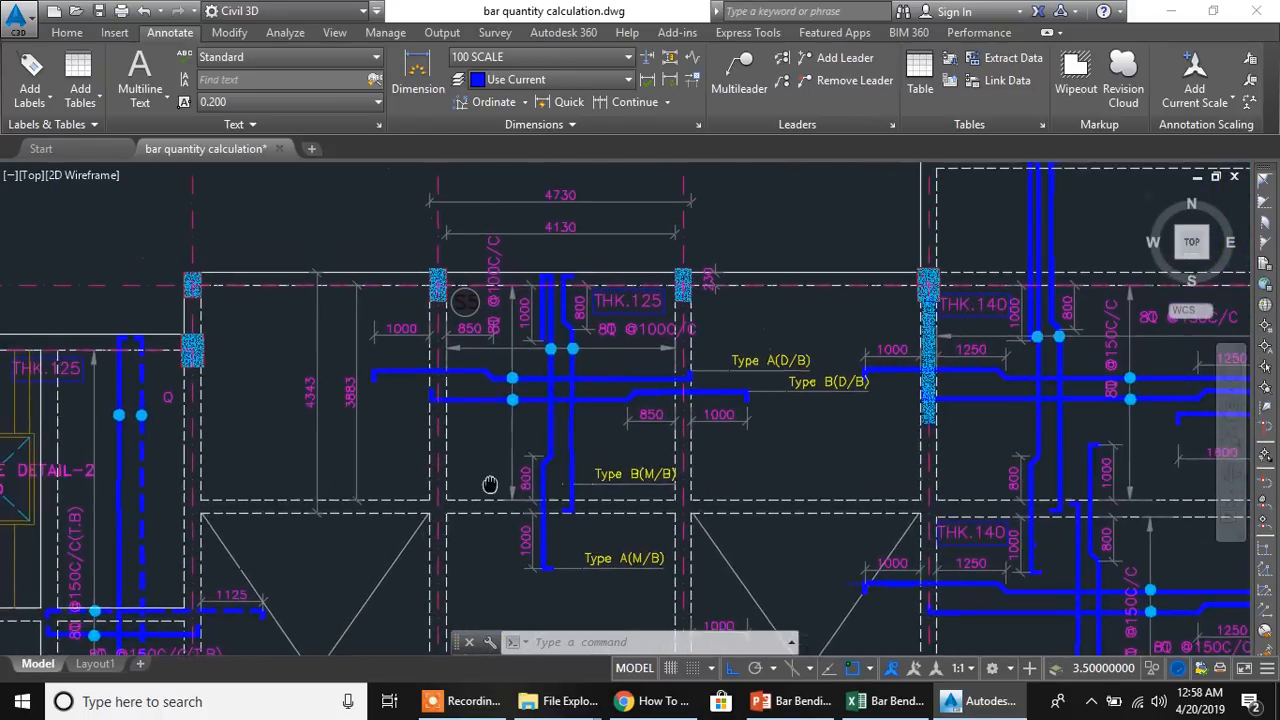
scroll(499, 429, "up", 2)
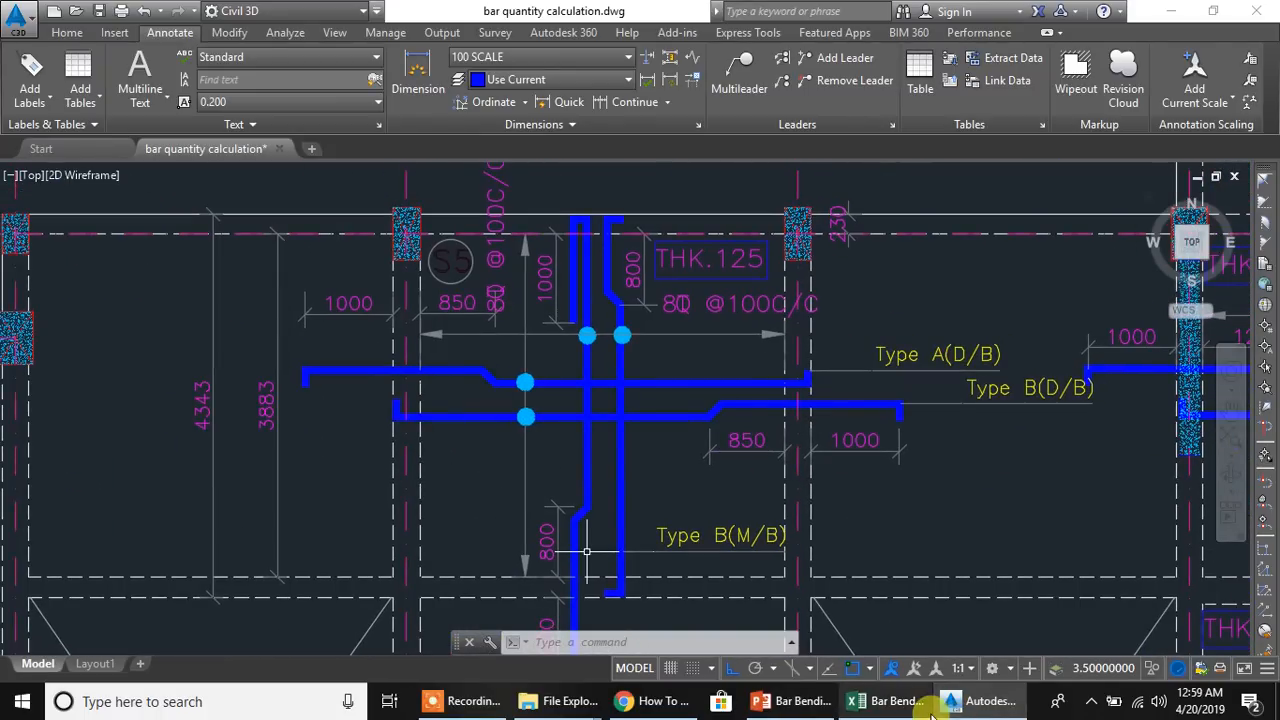
mouse_move(960, 706)
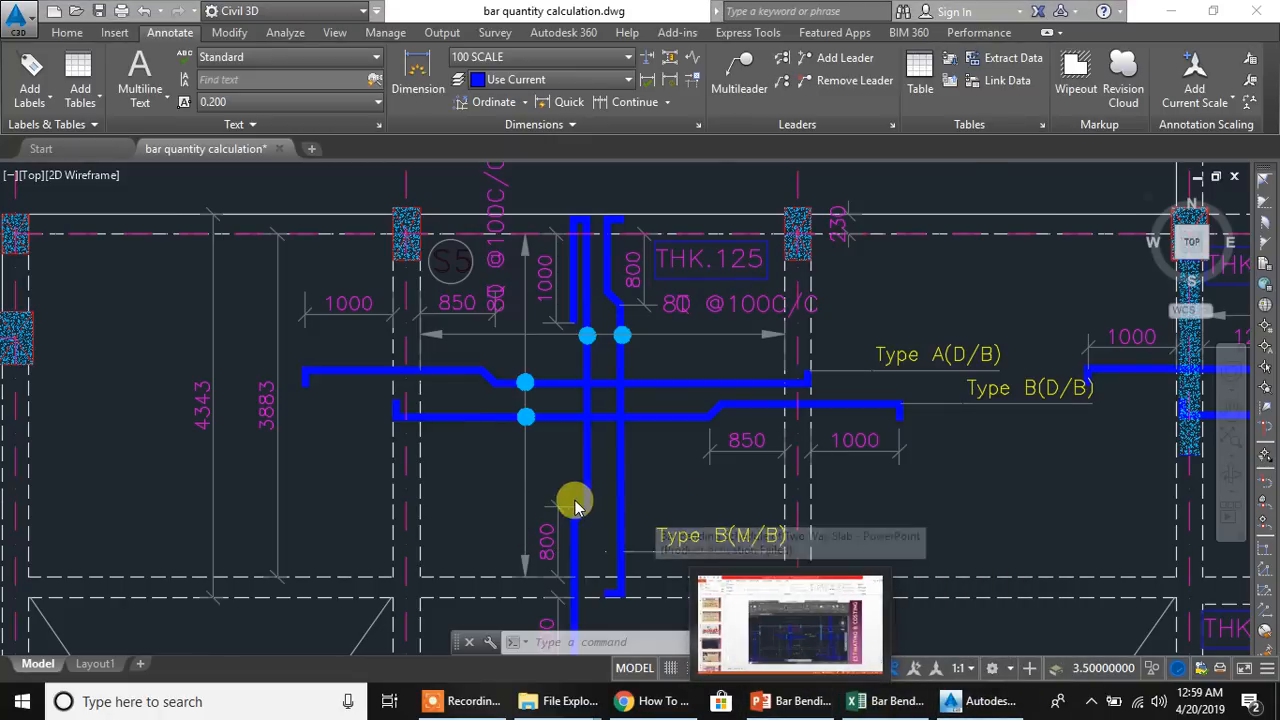
scroll(575, 505, "down", 4)
mouse_move(205, 521)
left_mouse_down()
mouse_move(343, 440)
mouse_move(514, 456)
mouse_move(484, 432)
left_mouse_up()
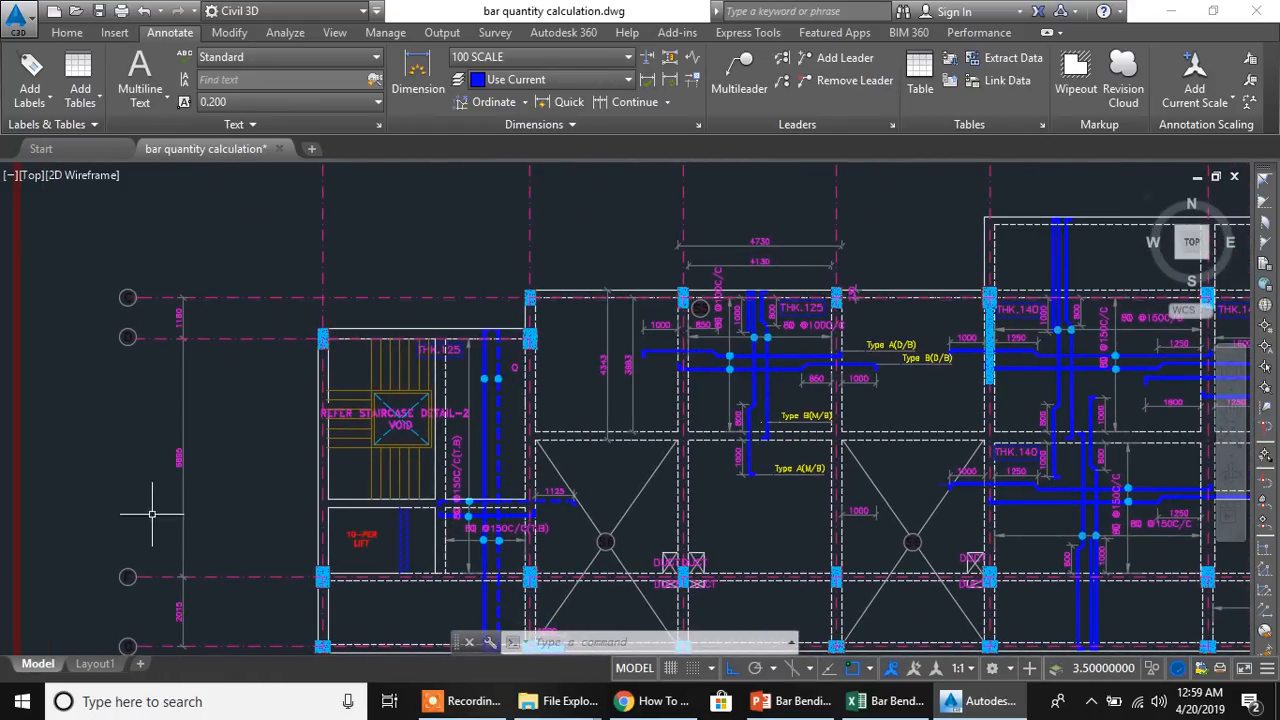
left_click(885, 701)
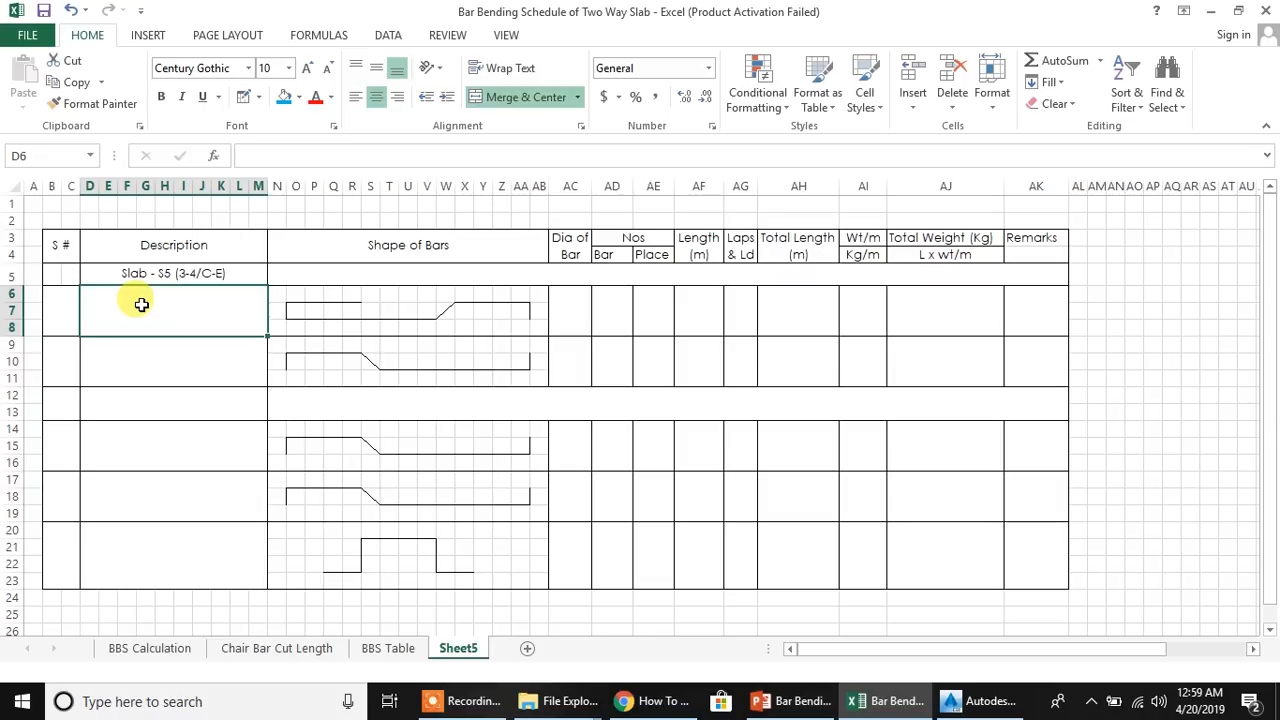
Enter a formula in Description cell D6 joining the text "Main Bars" with the bar diameter in M5 of the BBS Calculation sheet
type("Main")
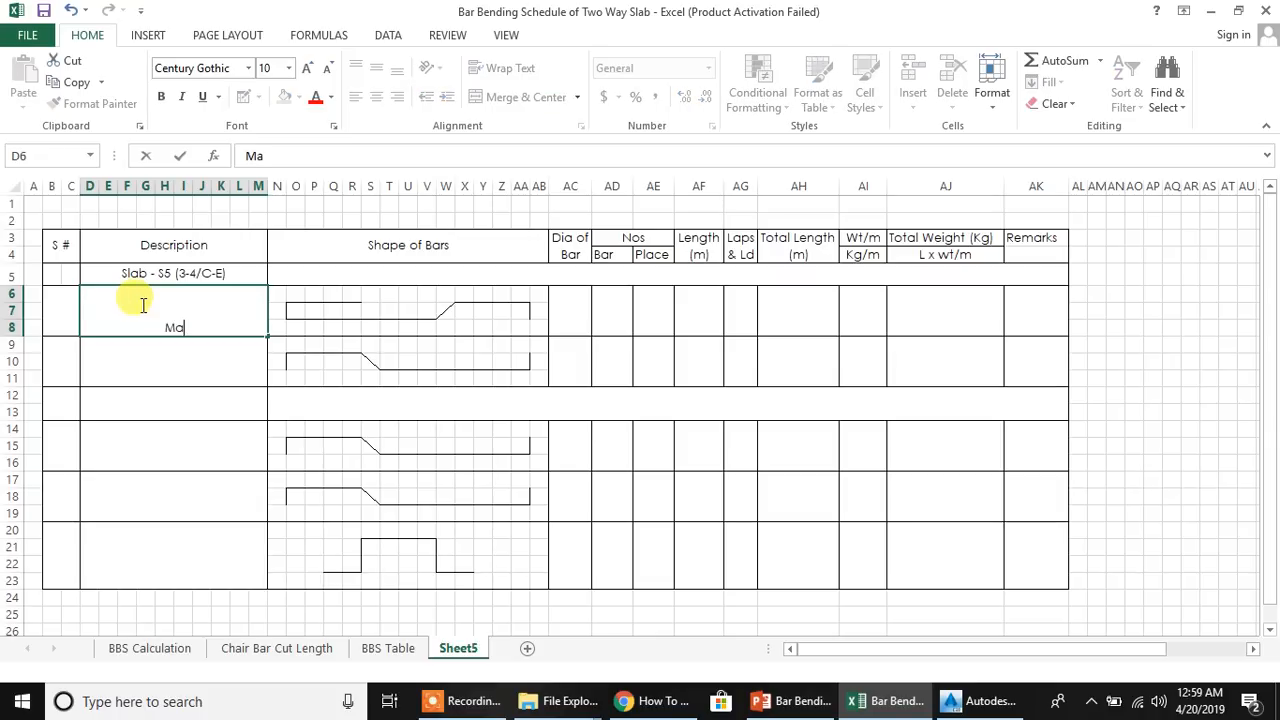
key("BackSpace")
key("BackSpace")
key("BackSpace")
key("BackSpace")
type("=")
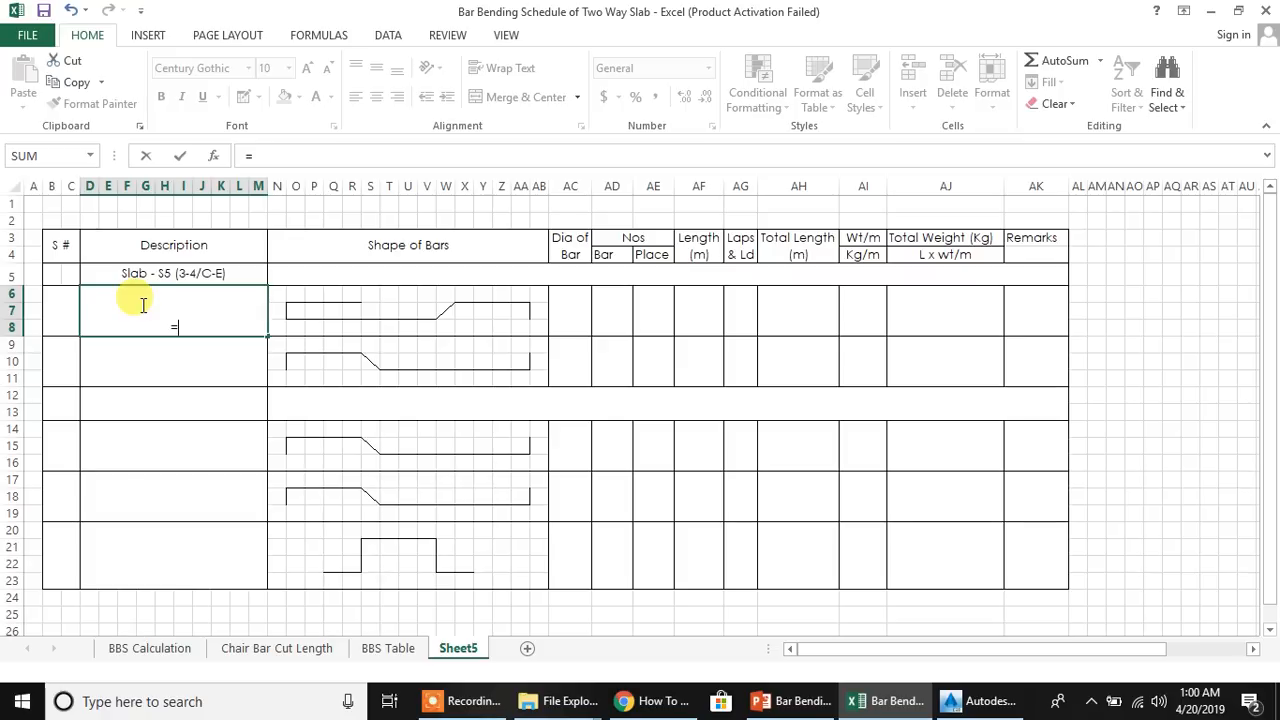
type("\"Ma")
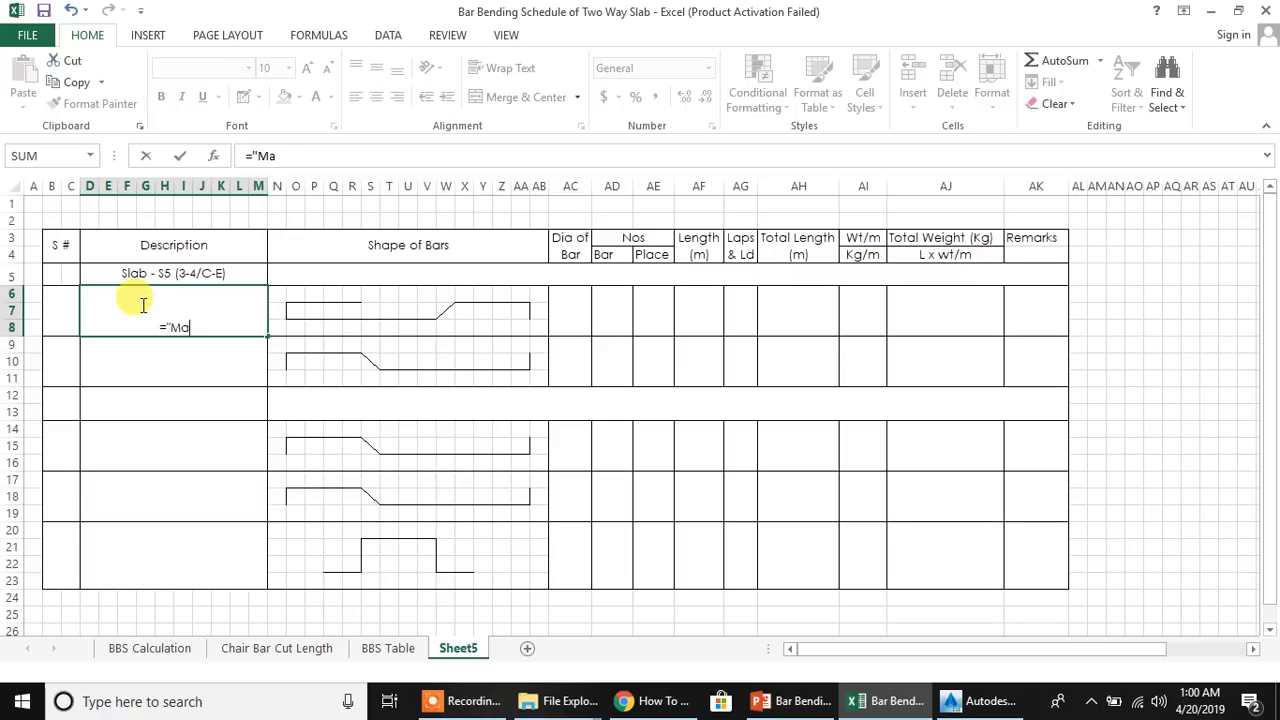
type("in Bars\"")
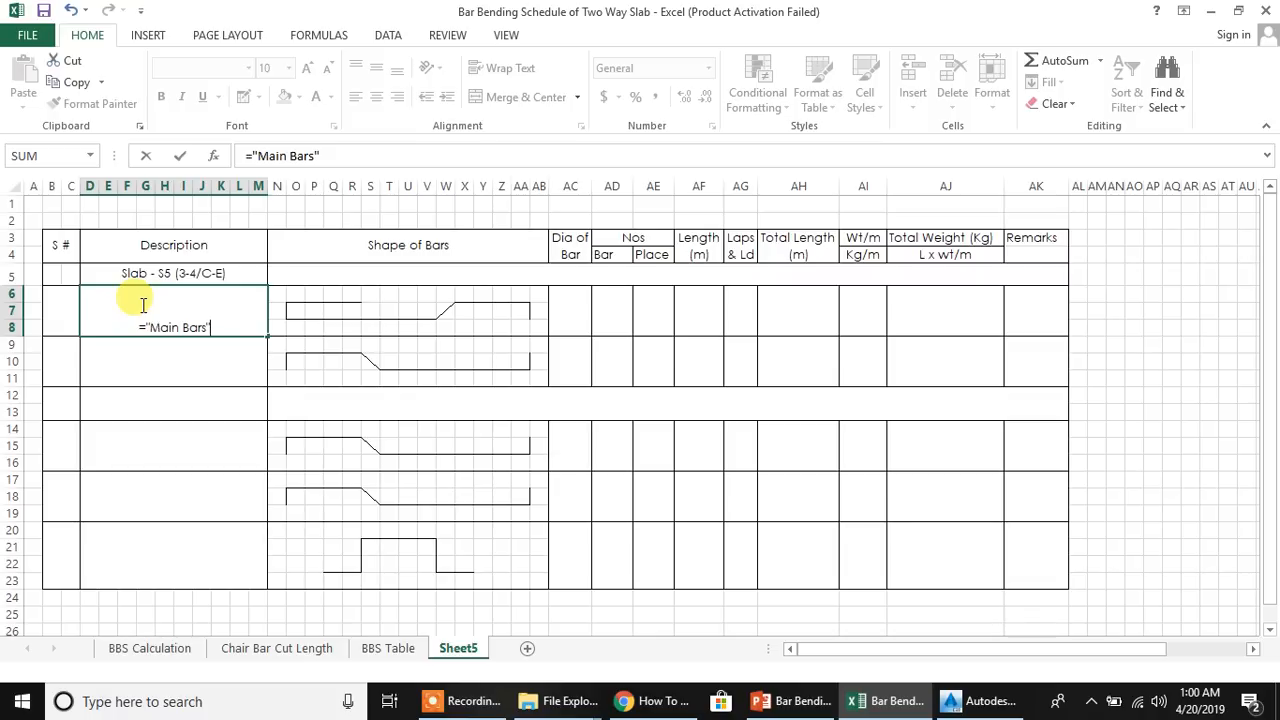
type("&")
left_click(175, 650)
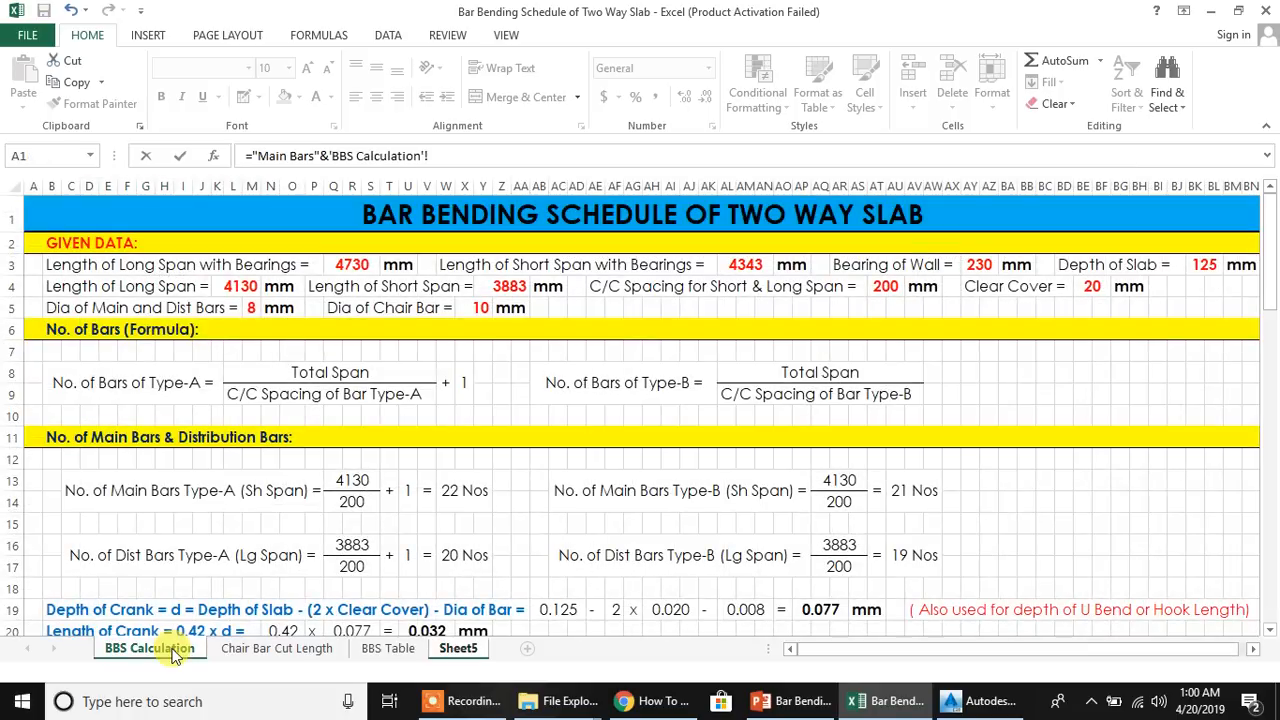
left_click(255, 309)
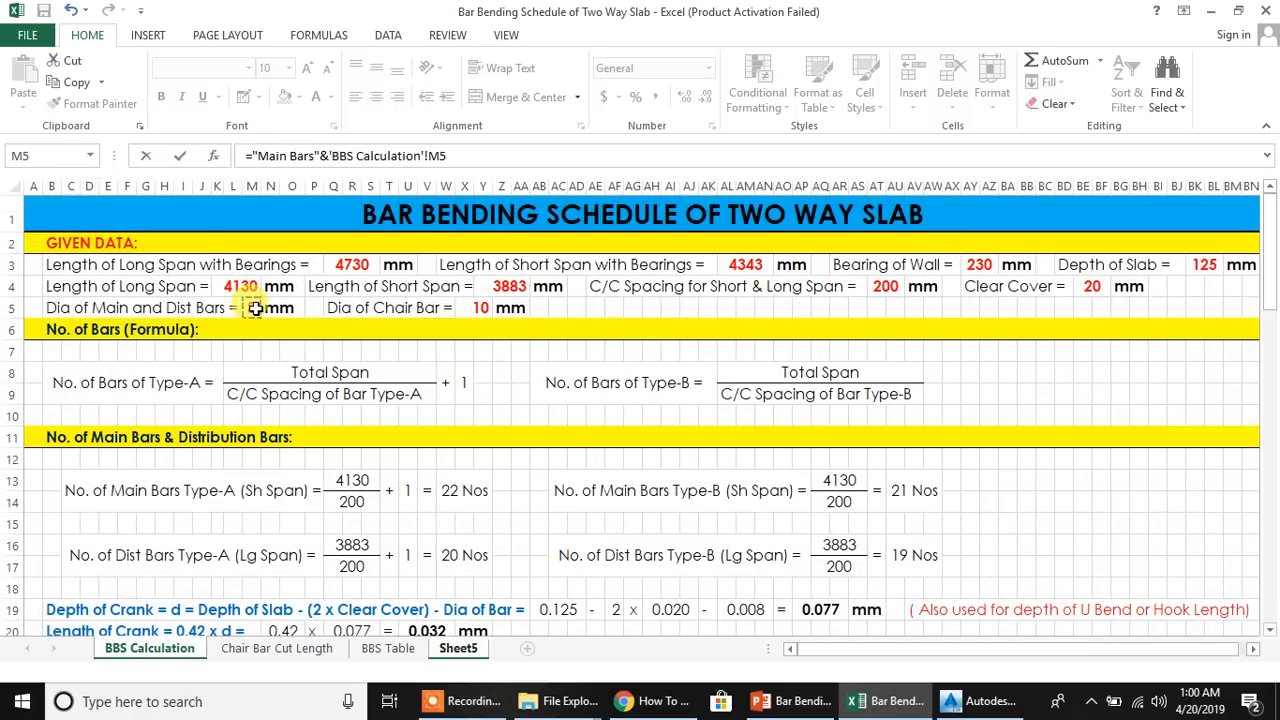
key("Return")
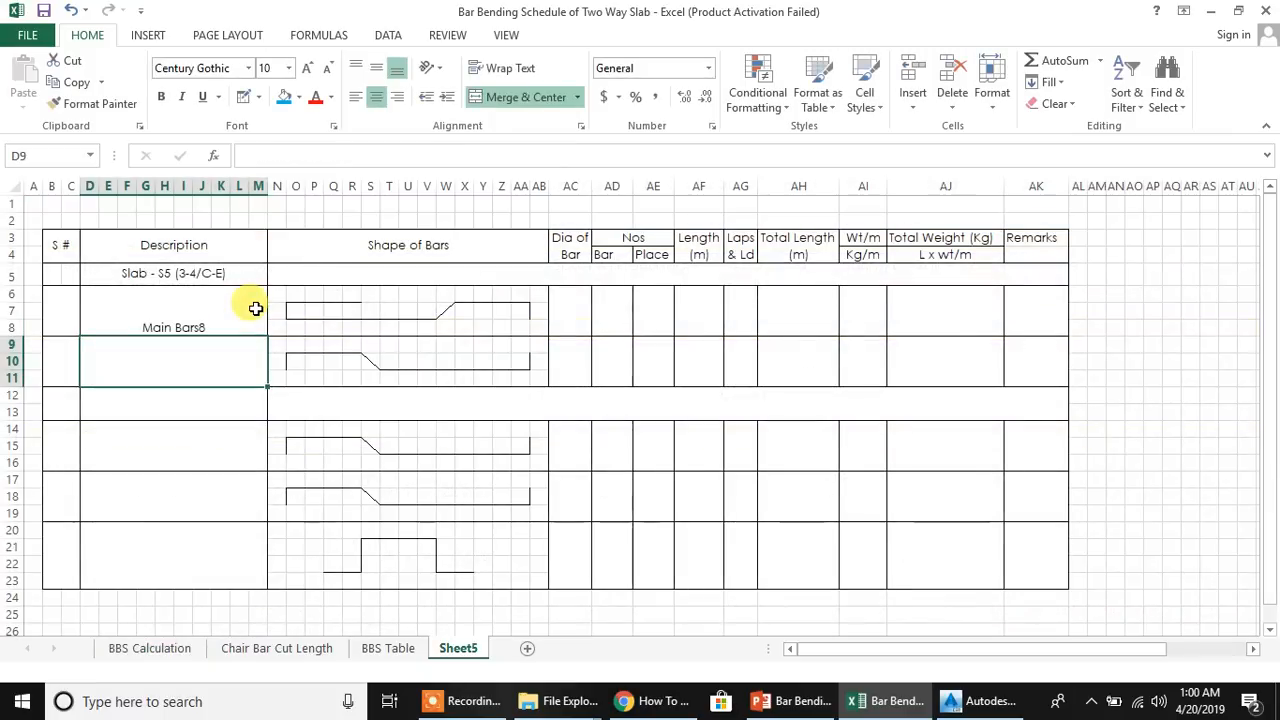
Add a space after "Main Bars" in the D6 formula and append &"mm Dia Bars"& behind the diameter reference
left_click(197, 323)
left_click(314, 158)
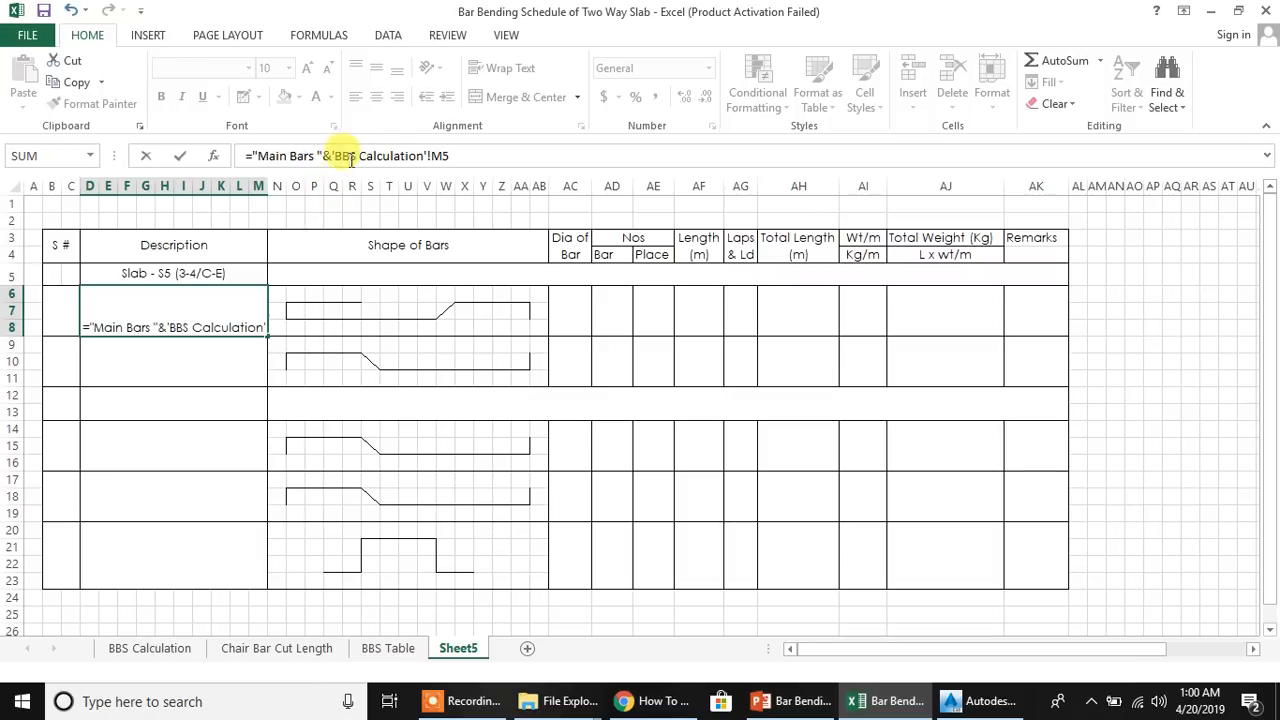
left_click(468, 158)
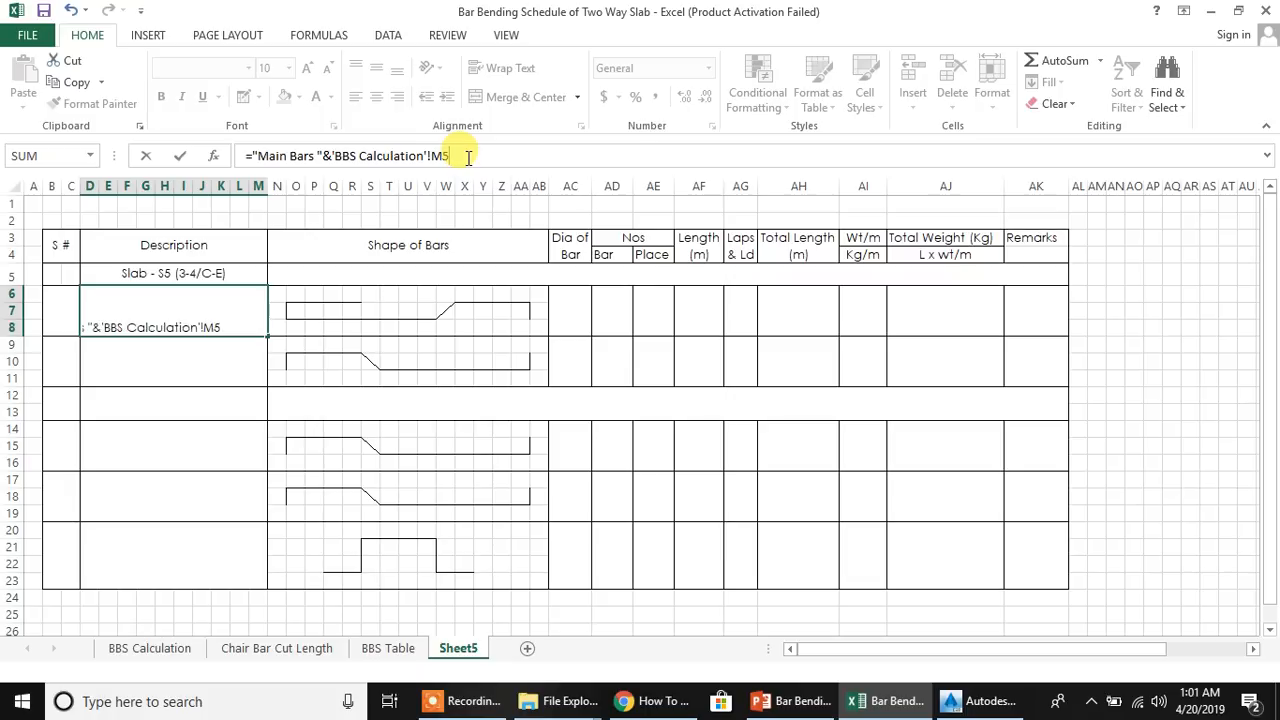
type("\"mm Dia")
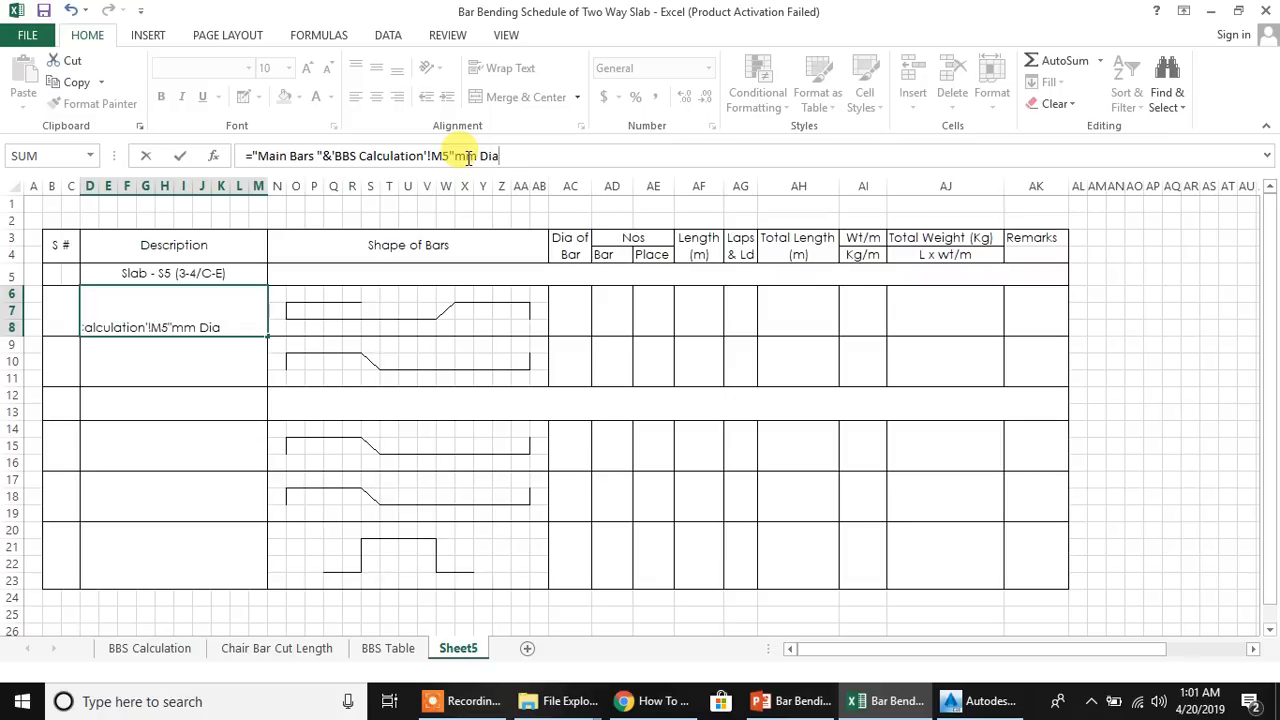
key("BackSpace")
key("BackSpace")
key("BackSpace")
key("BackSpace")
key("BackSpace")
key("BackSpace")
key("BackSpace")
type("7")
key("BackSpace")
type("&")
type("\"")
type("mm Dia ")
type("Bars")
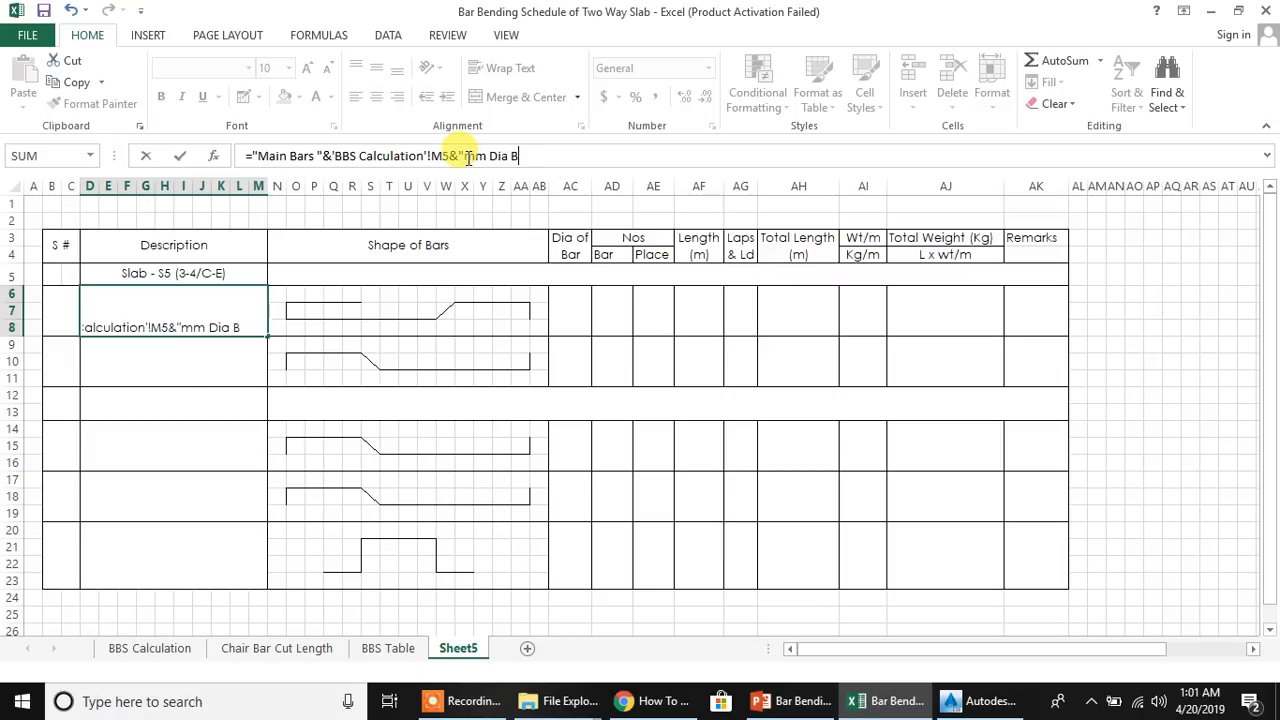
type("\"")
type("&")
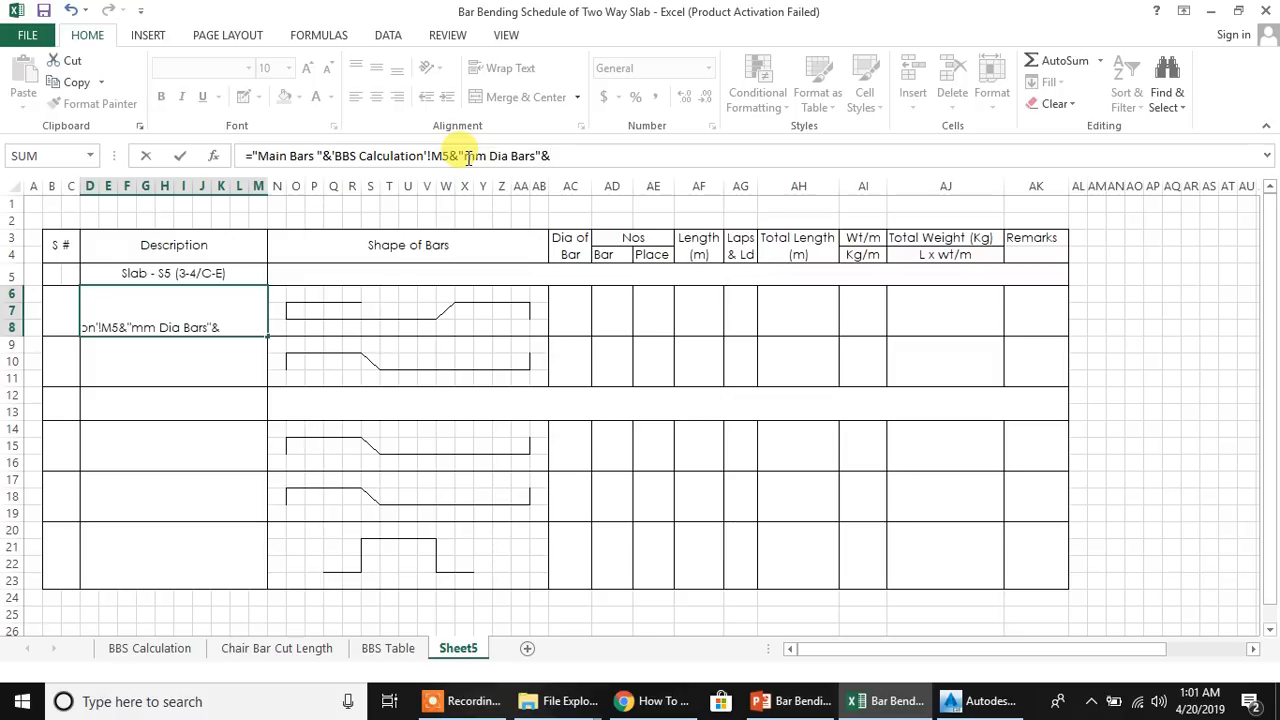
Complete the D6 formula with a reference to the C/C spacing, 'BBS Calculation'!AT4:AU4
left_click(332, 156)
type("'")
left_click(427, 156)
type("'")
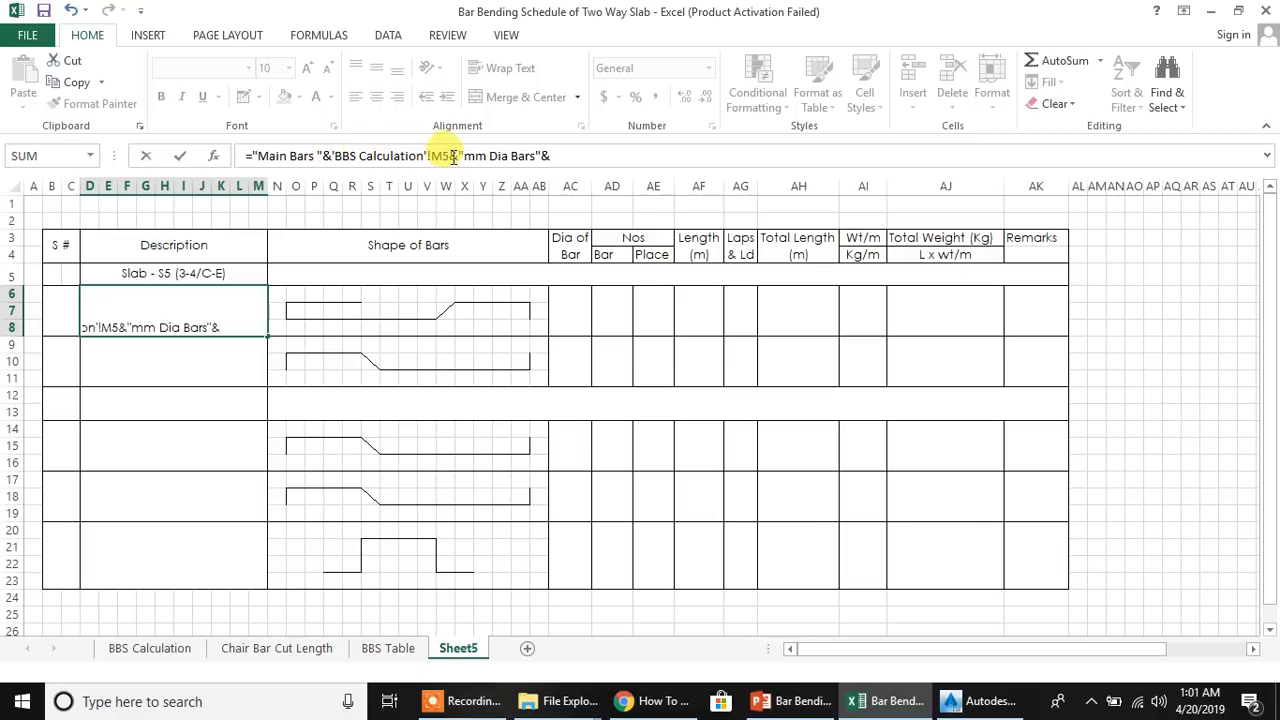
left_click(570, 155)
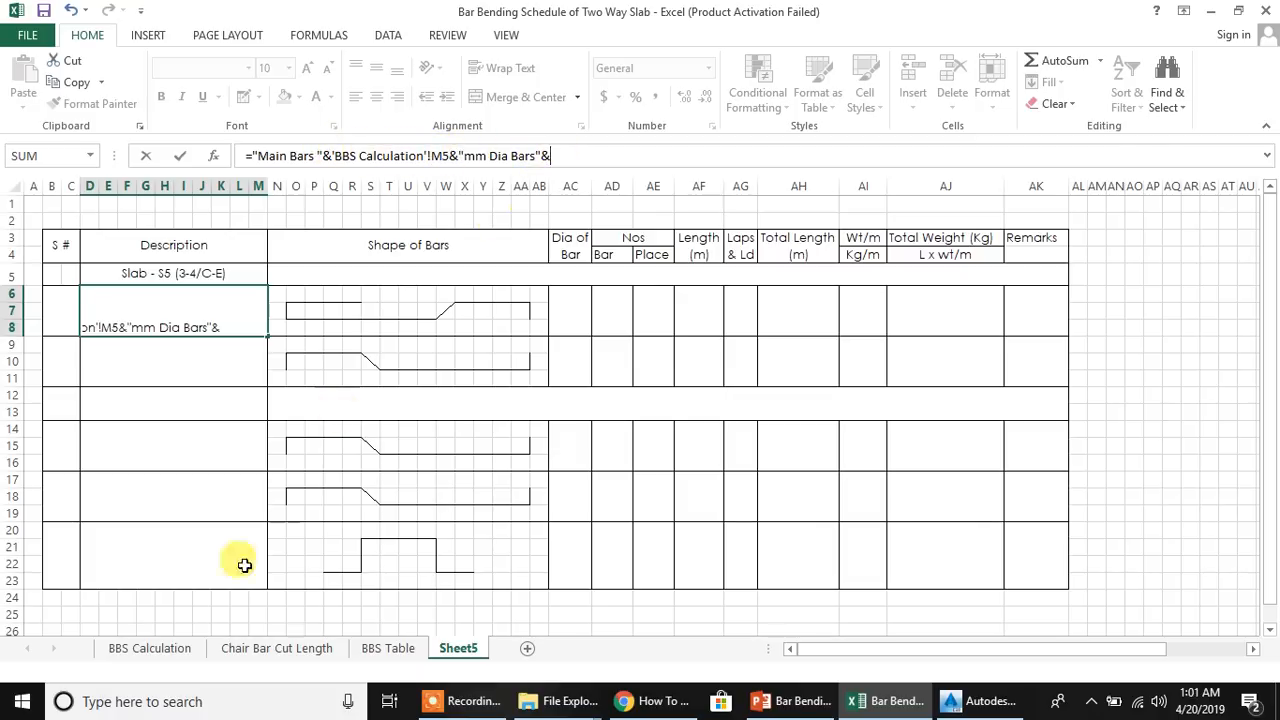
left_click(152, 648)
left_click(885, 286)
key("Return")
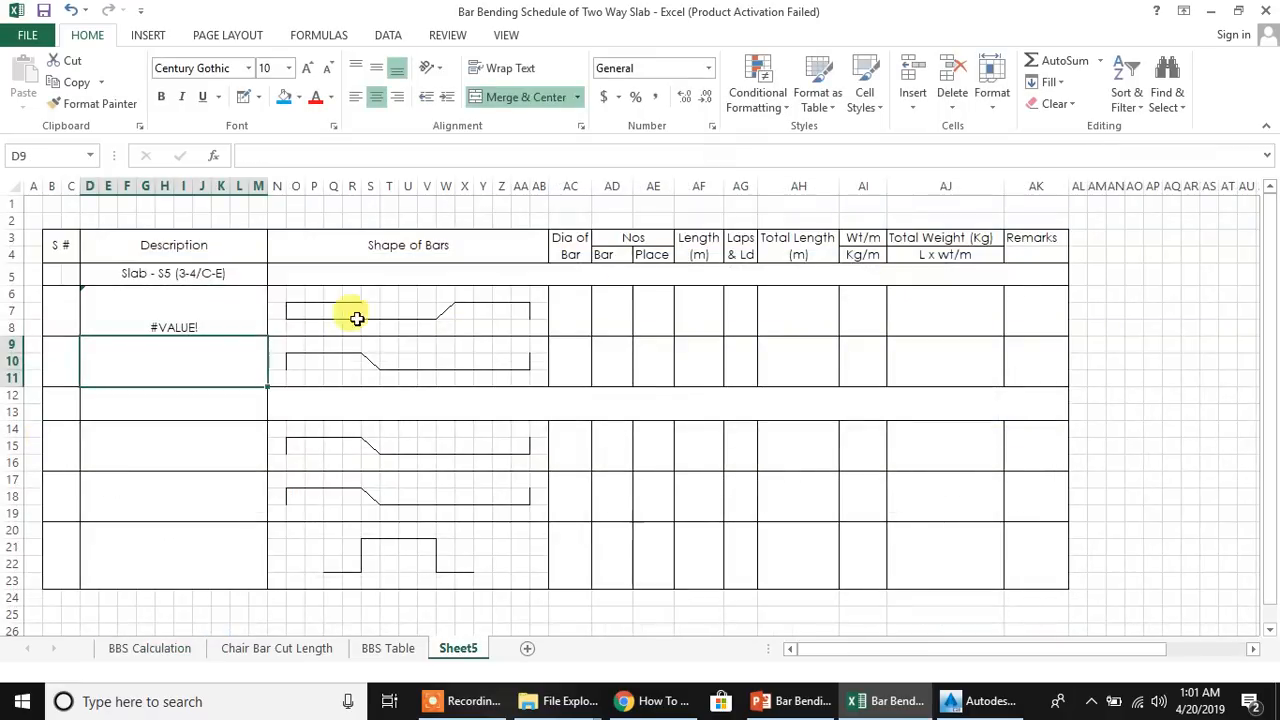
Try to correct the D6 formula by removing the apostrophe before the first BBS Calculation reference
left_click(173, 327)
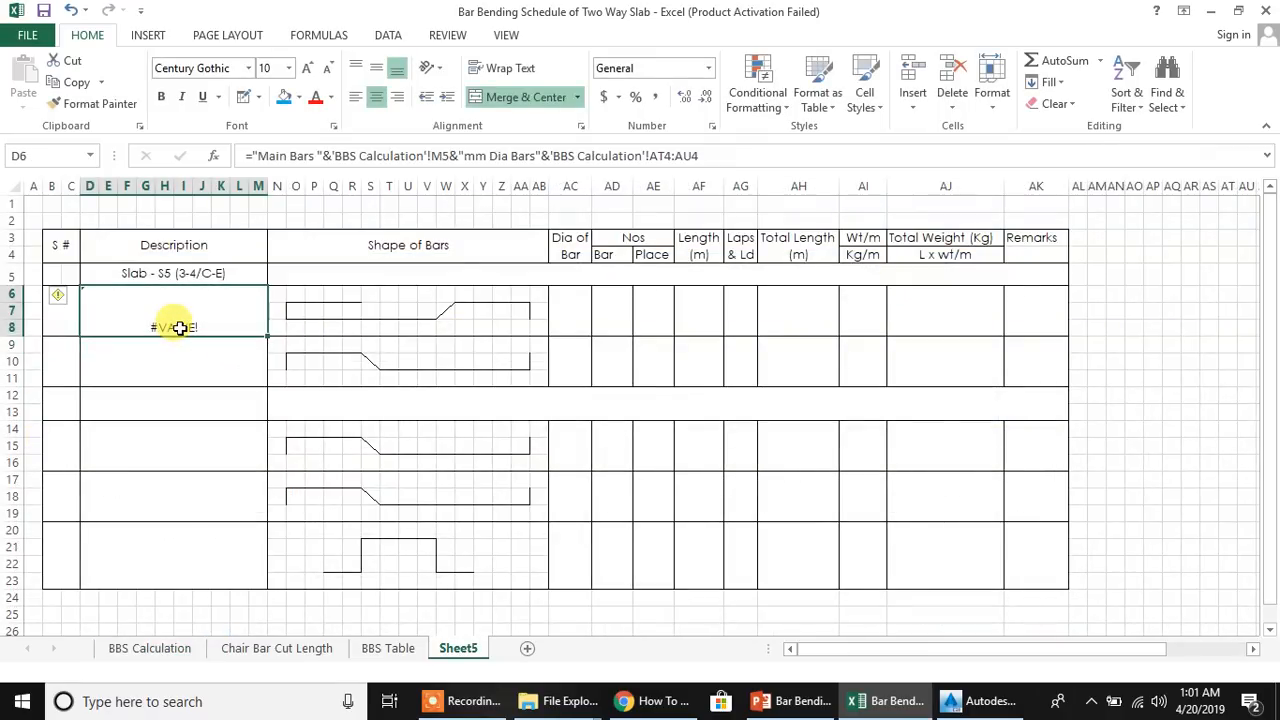
left_click(335, 156)
key("BackSpace")
key("Return")
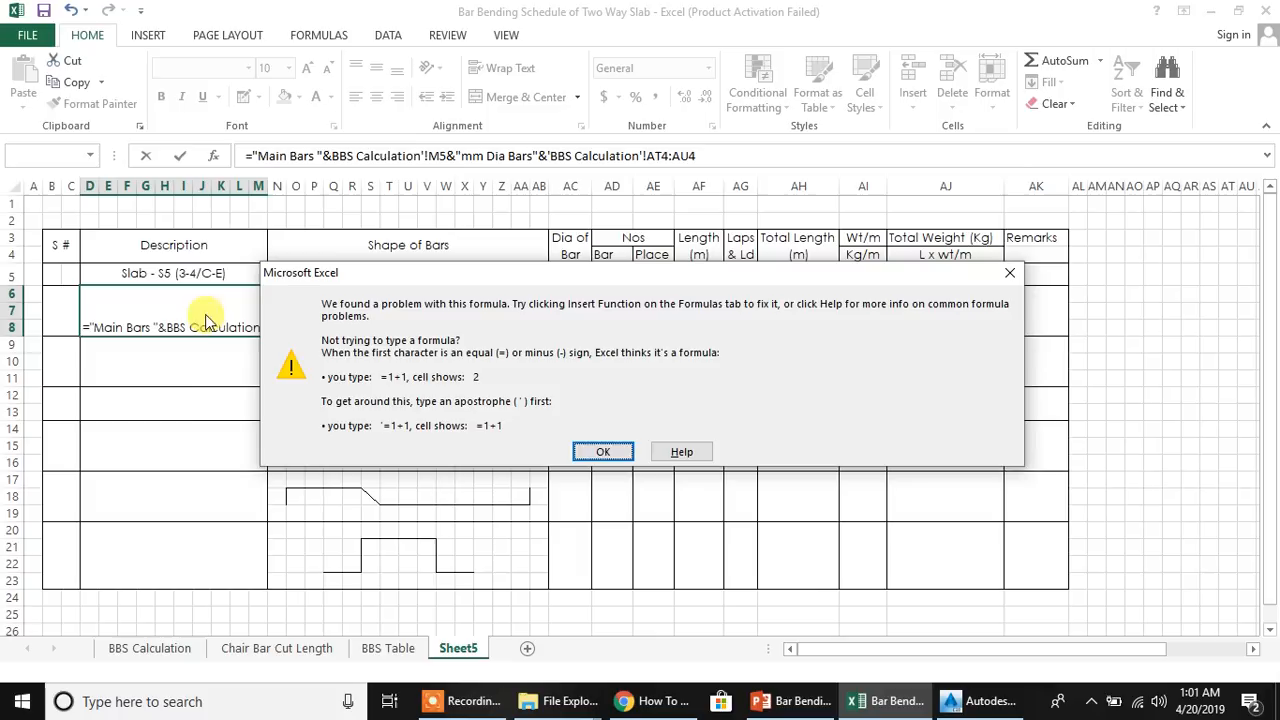
left_click(596, 450)
left_click(186, 370)
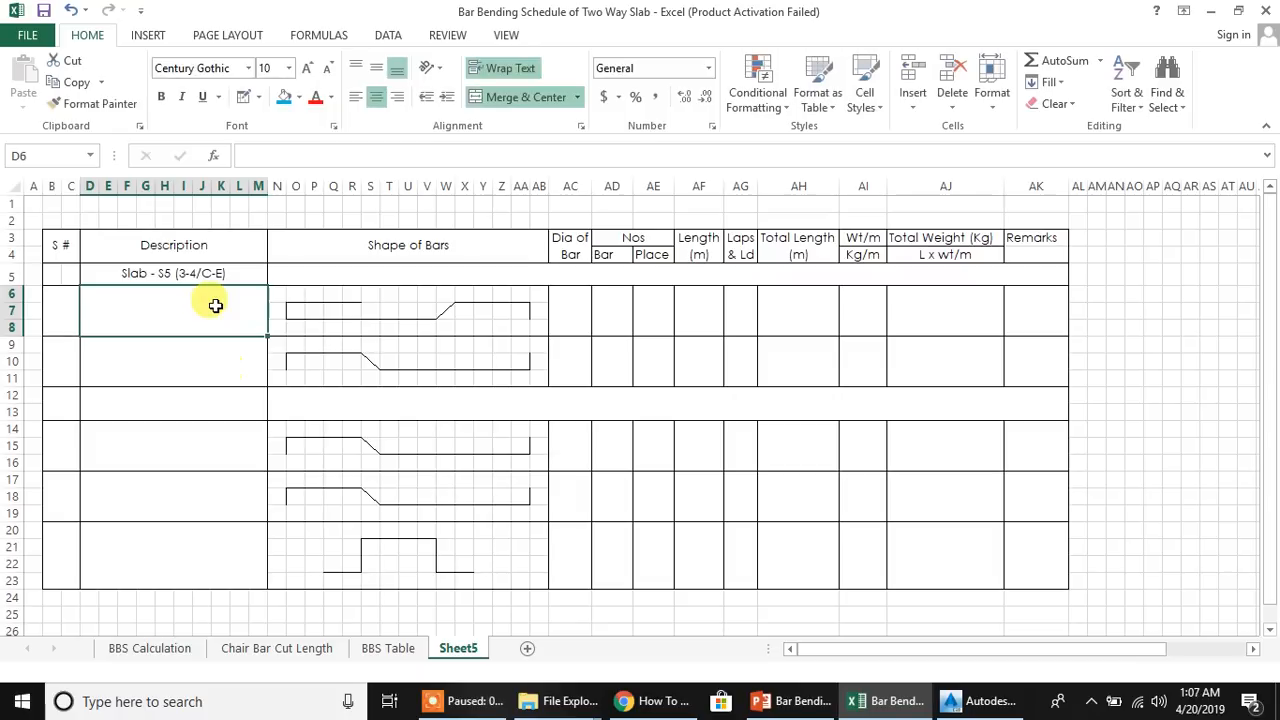
Rename the BBS Calculation worksheet as Sheet1
left_click(174, 374)
left_click(171, 312)
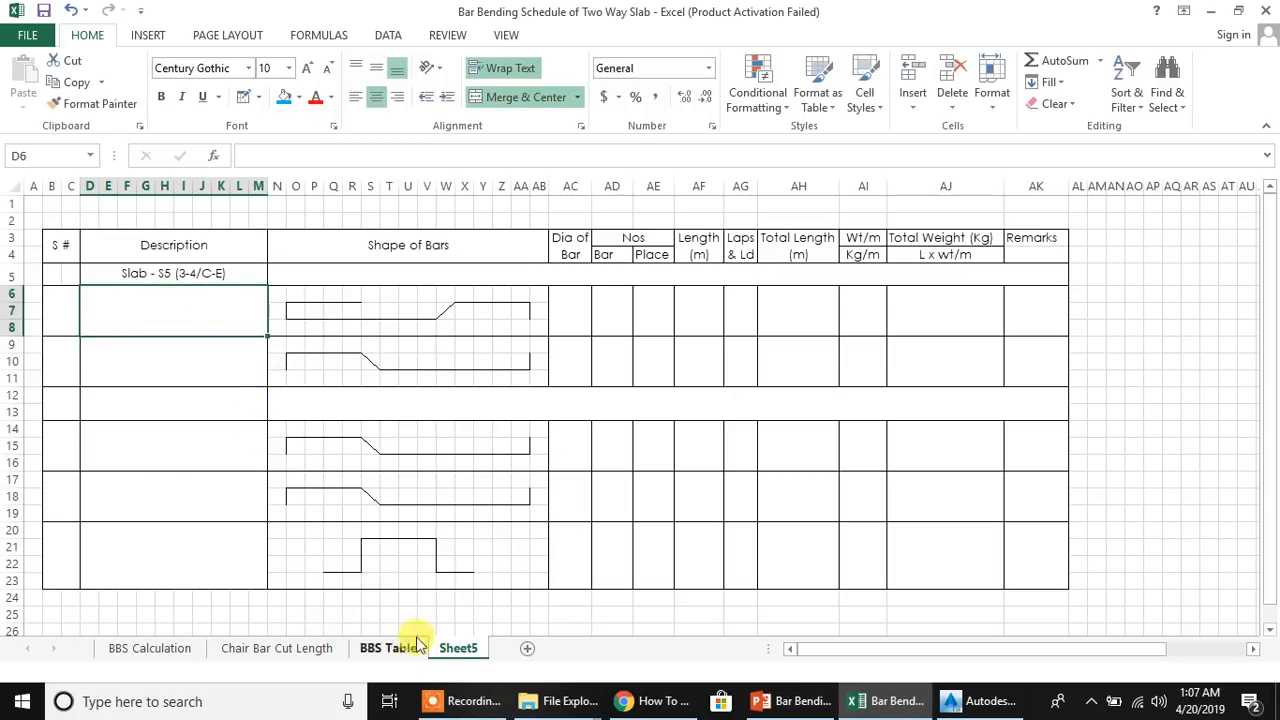
left_click(144, 652)
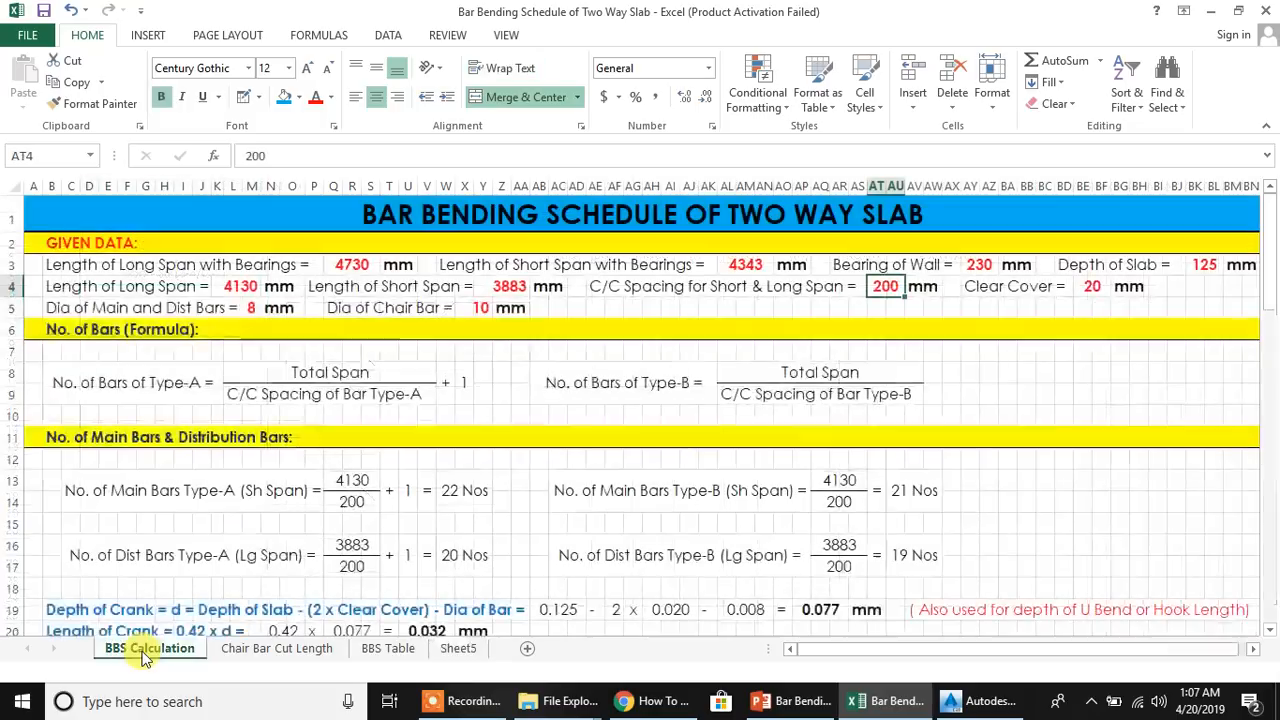
right_click(145, 652)
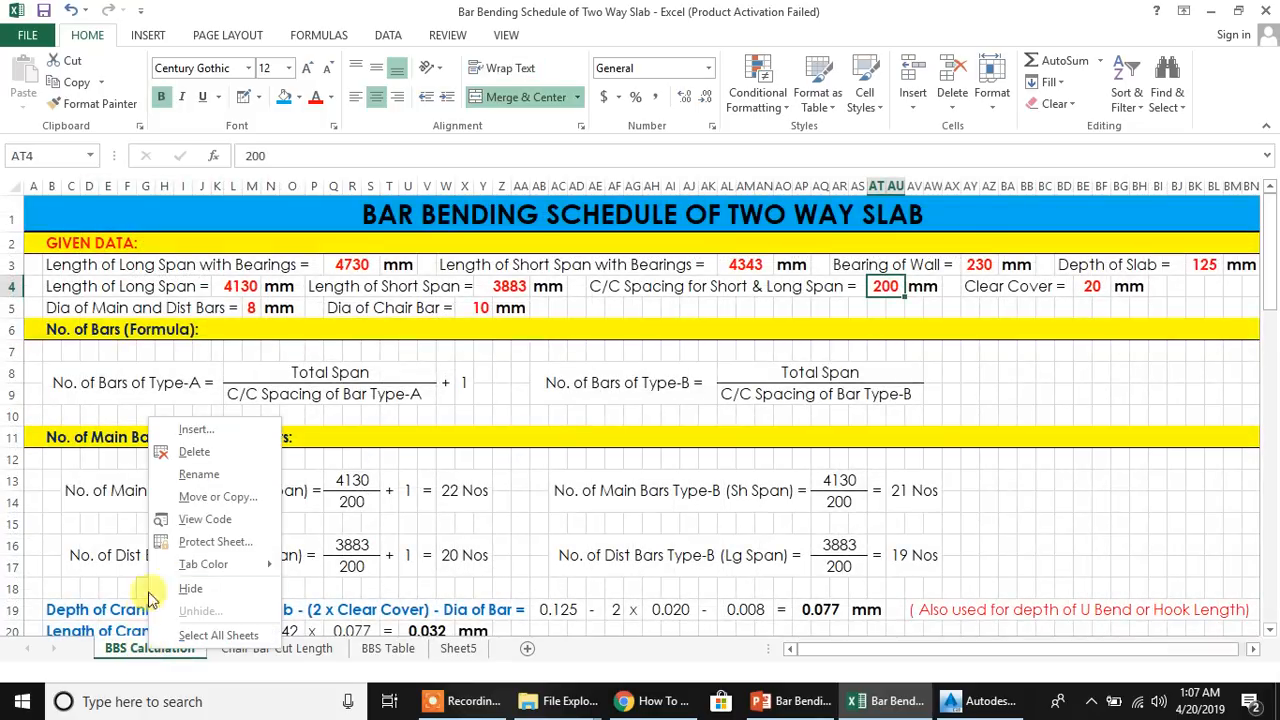
left_click(203, 475)
type("Sheet1")
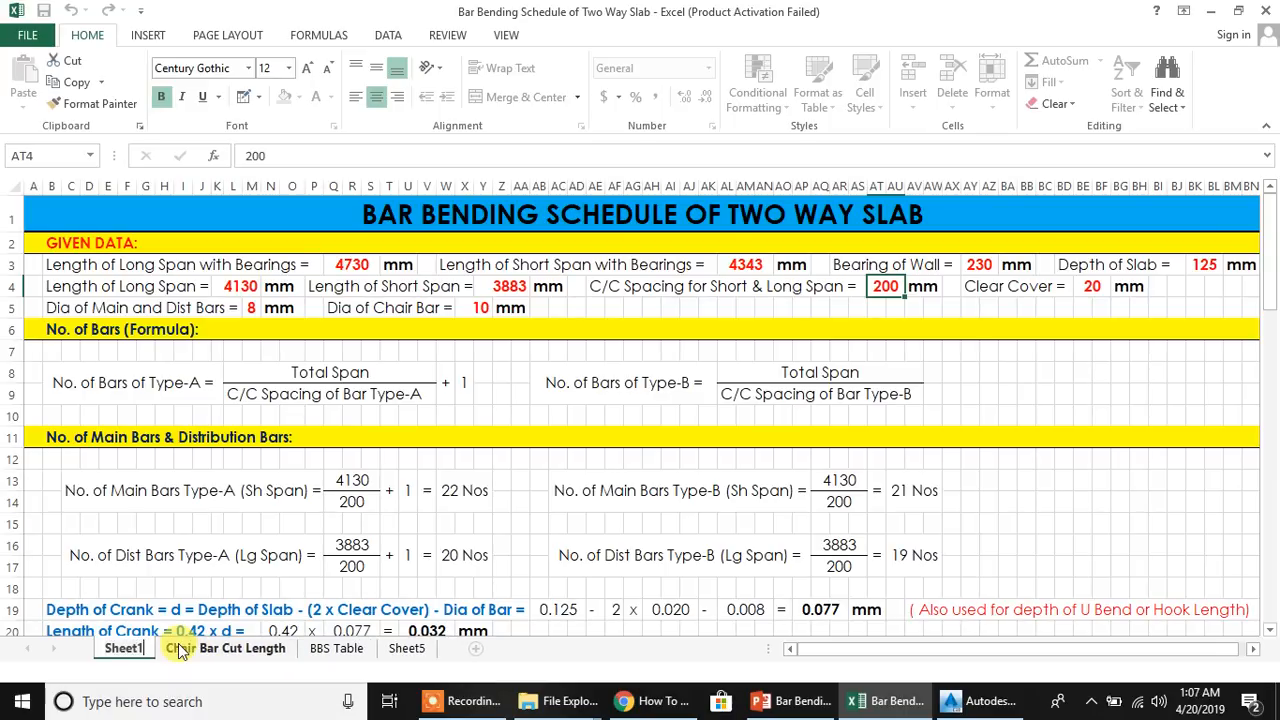
key("Return")
Enter the formula ="Main Bar "&Sheet1!M5 in Description cell D6 of Sheet5
left_click(338, 648)
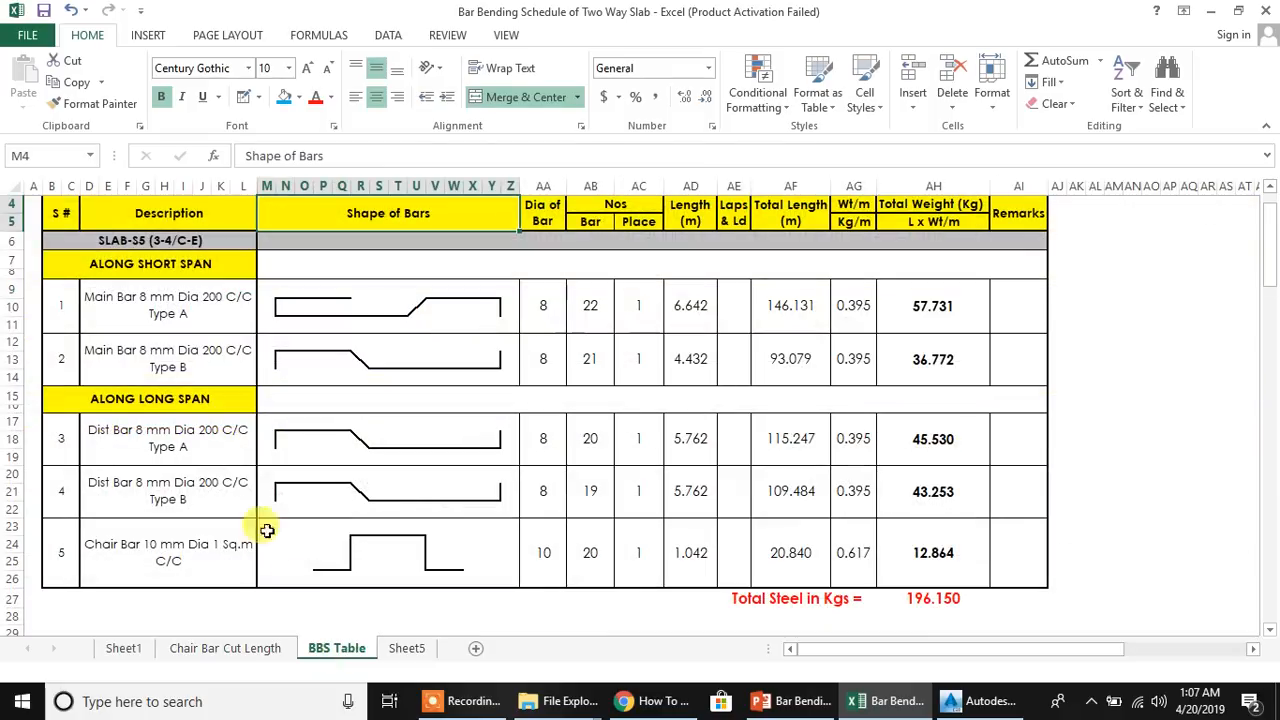
left_click(410, 649)
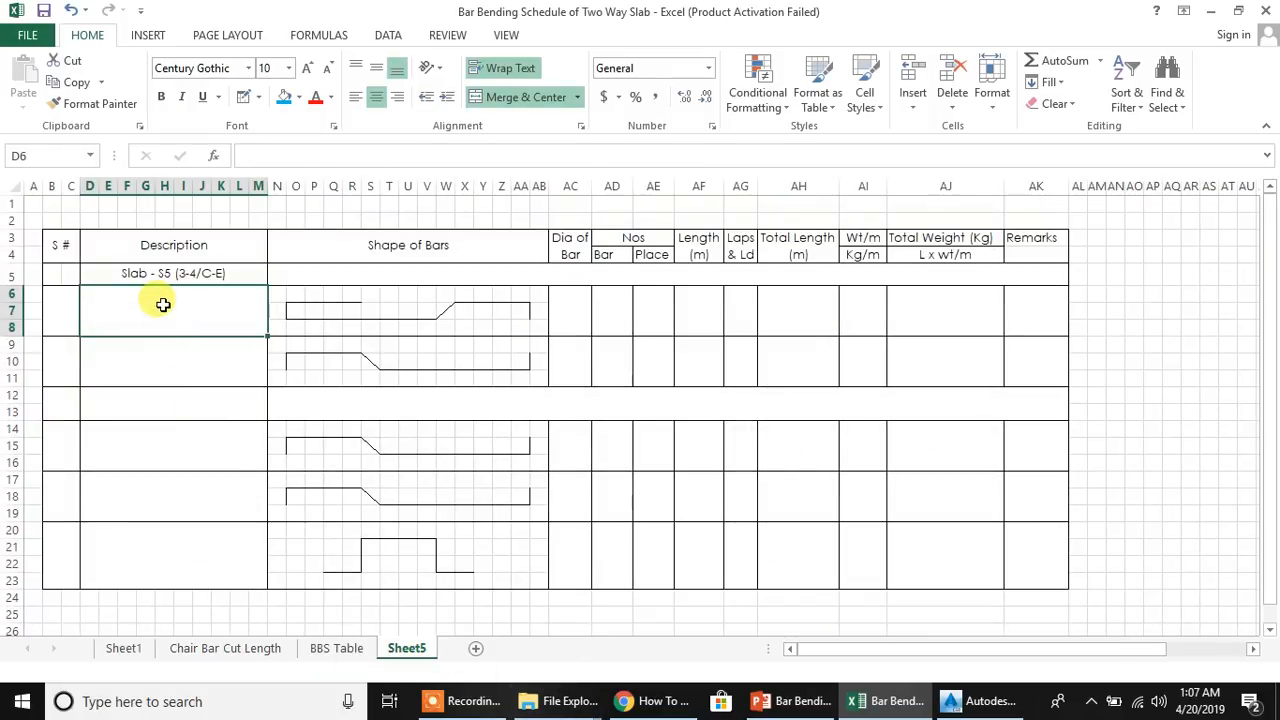
type("=")
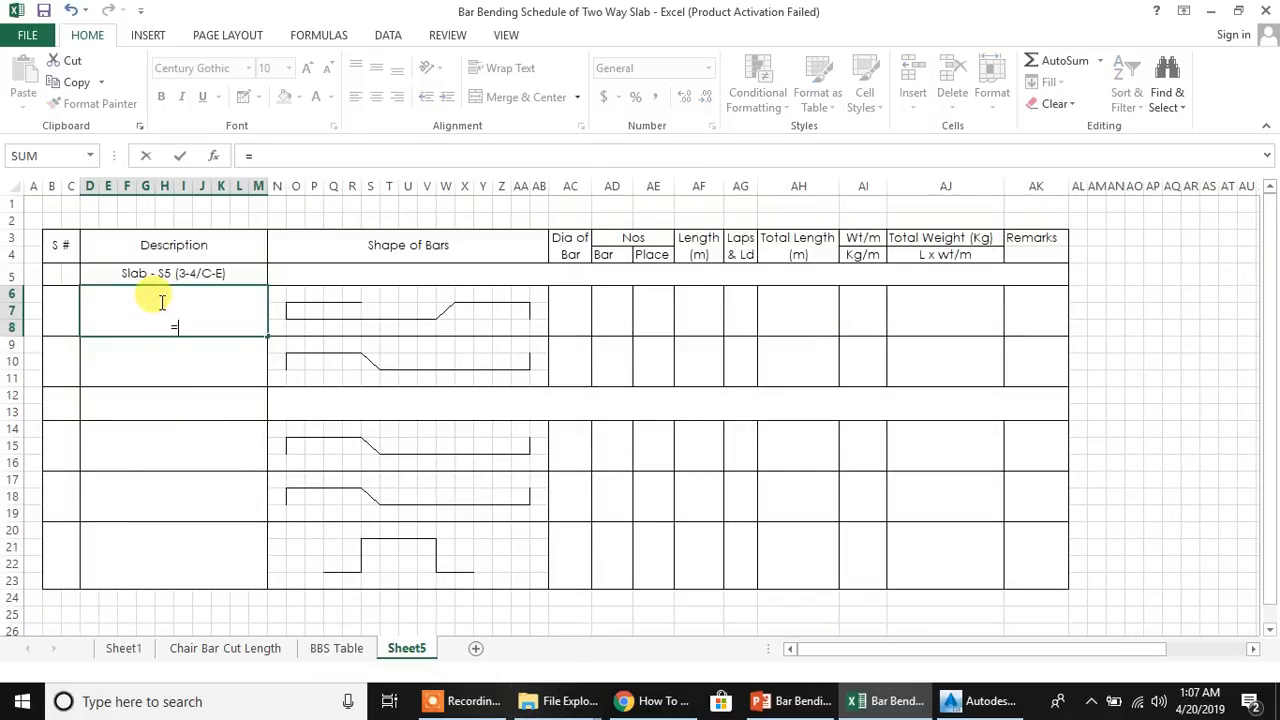
type("\"Main B")
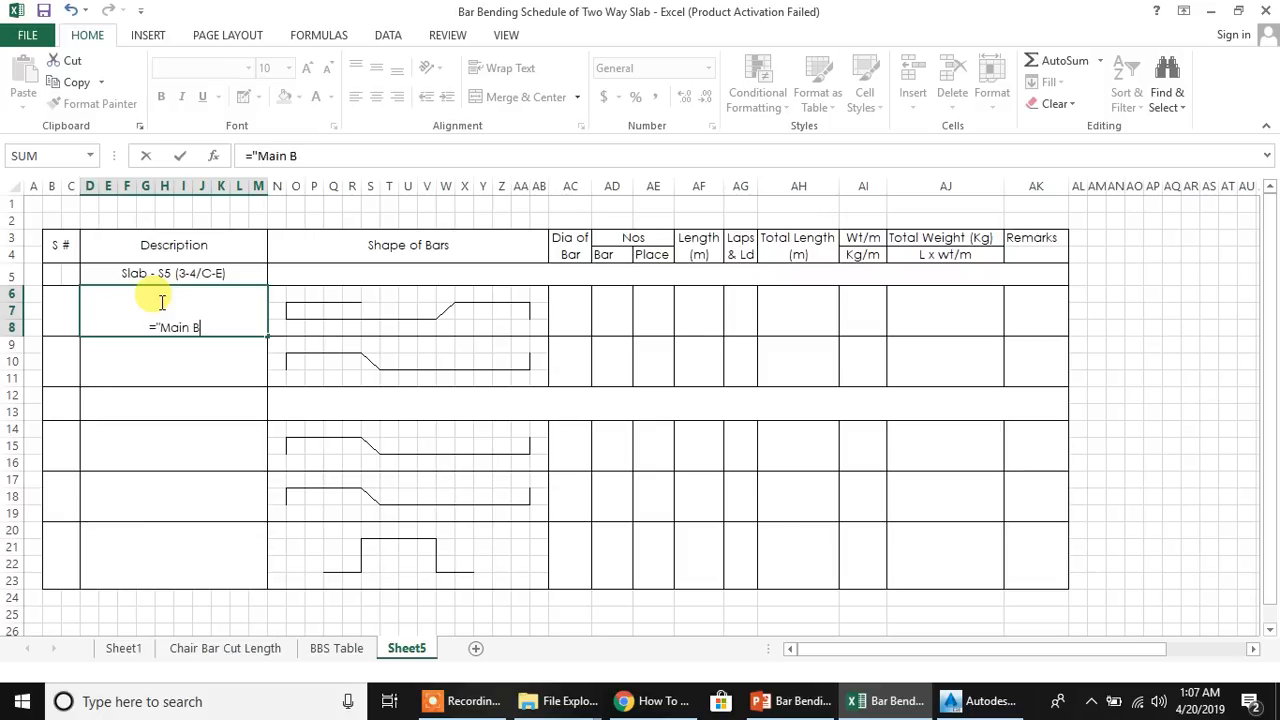
type("ar \"")
type("&")
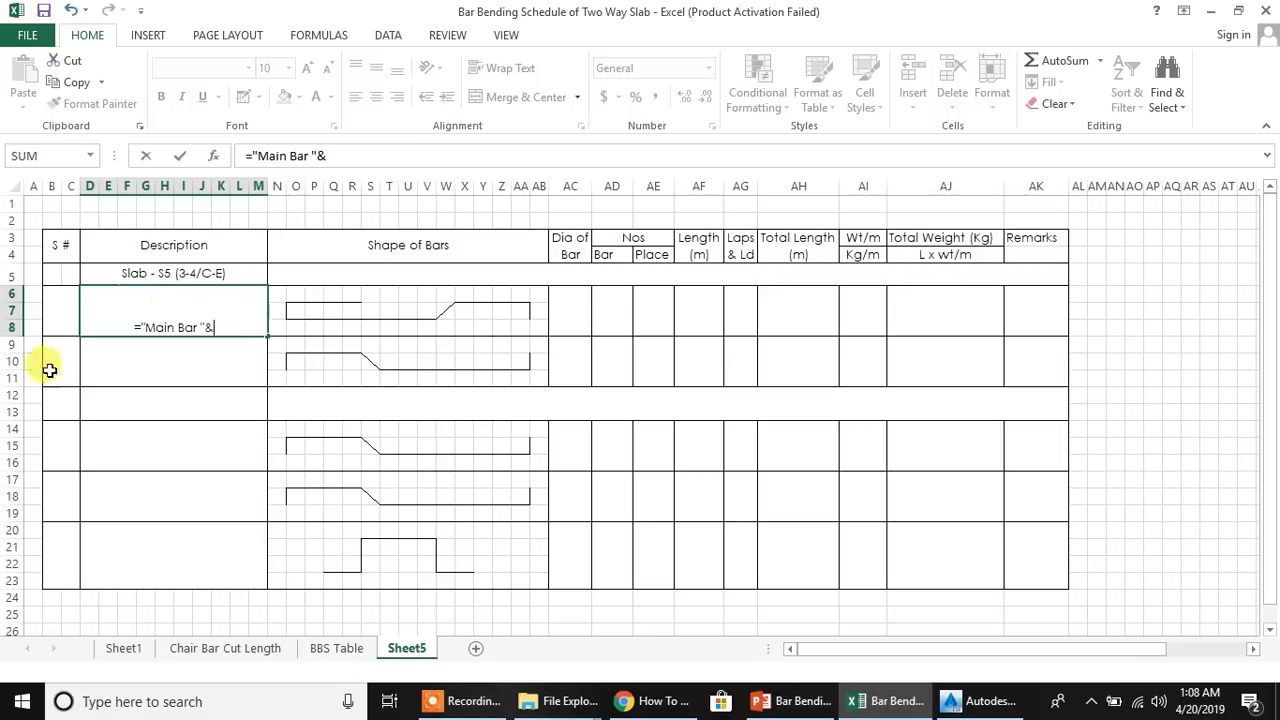
left_click(120, 648)
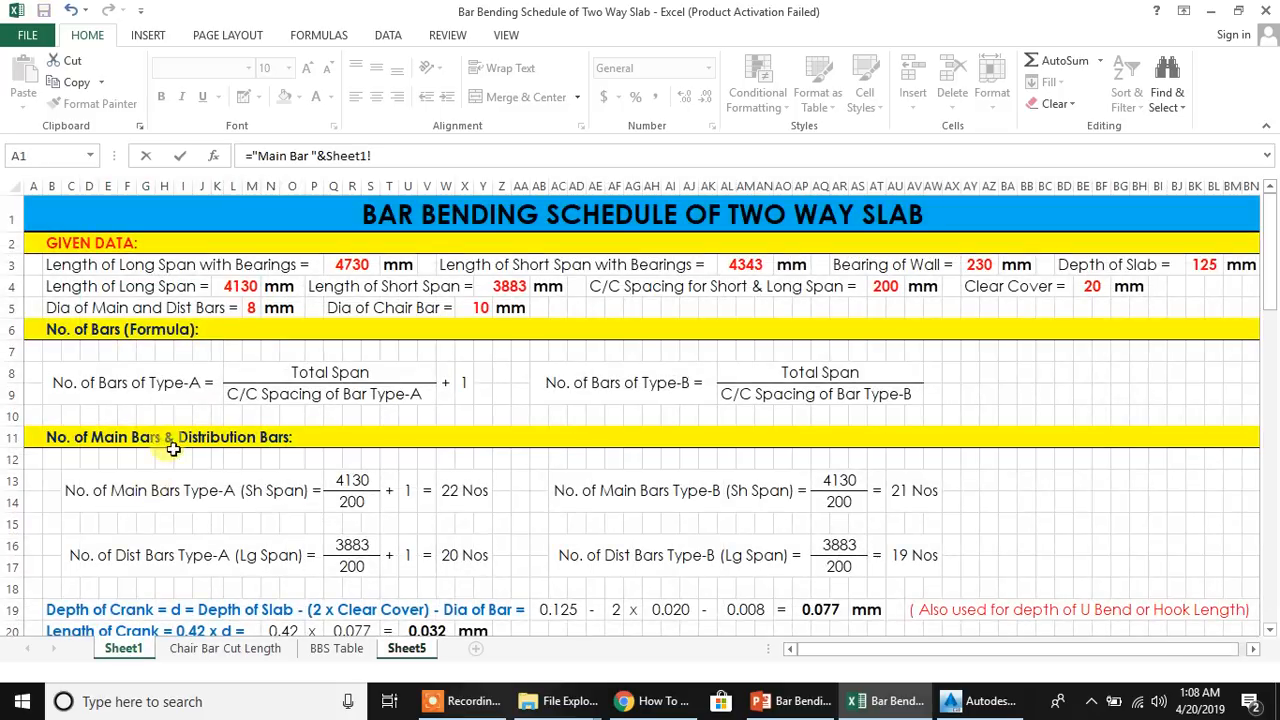
left_click(254, 308)
key("Return")
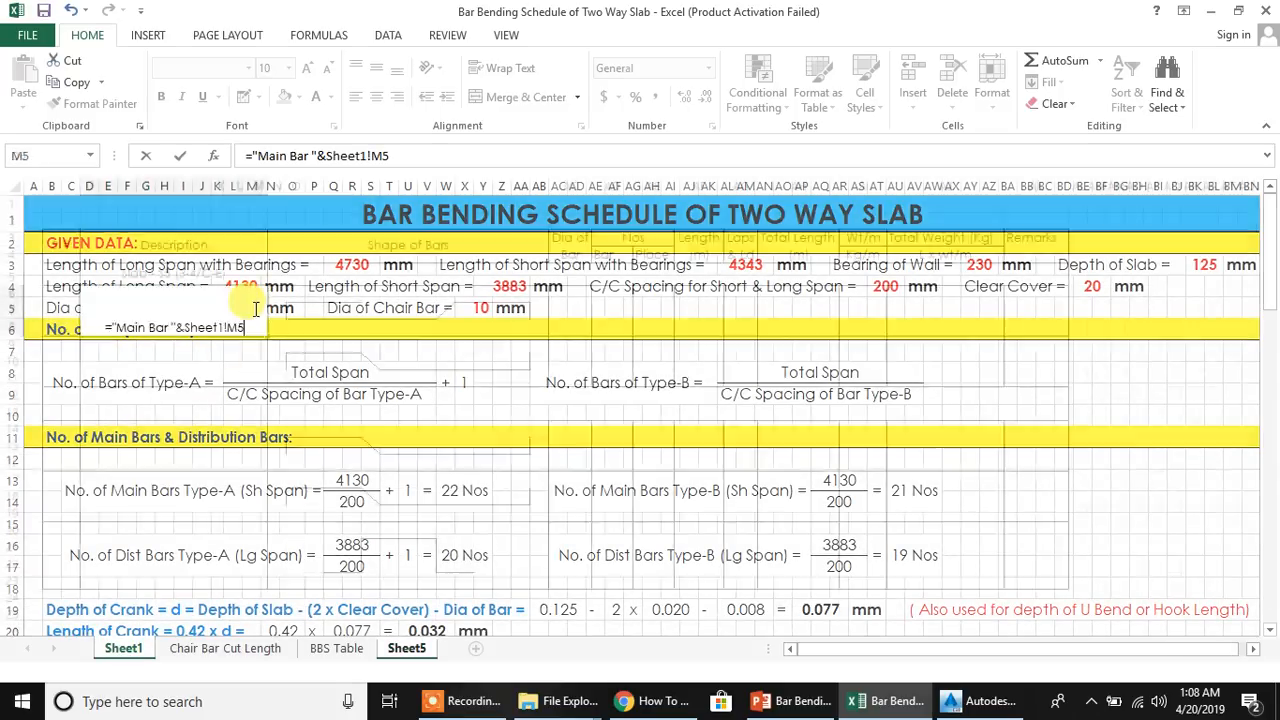
left_click(207, 317)
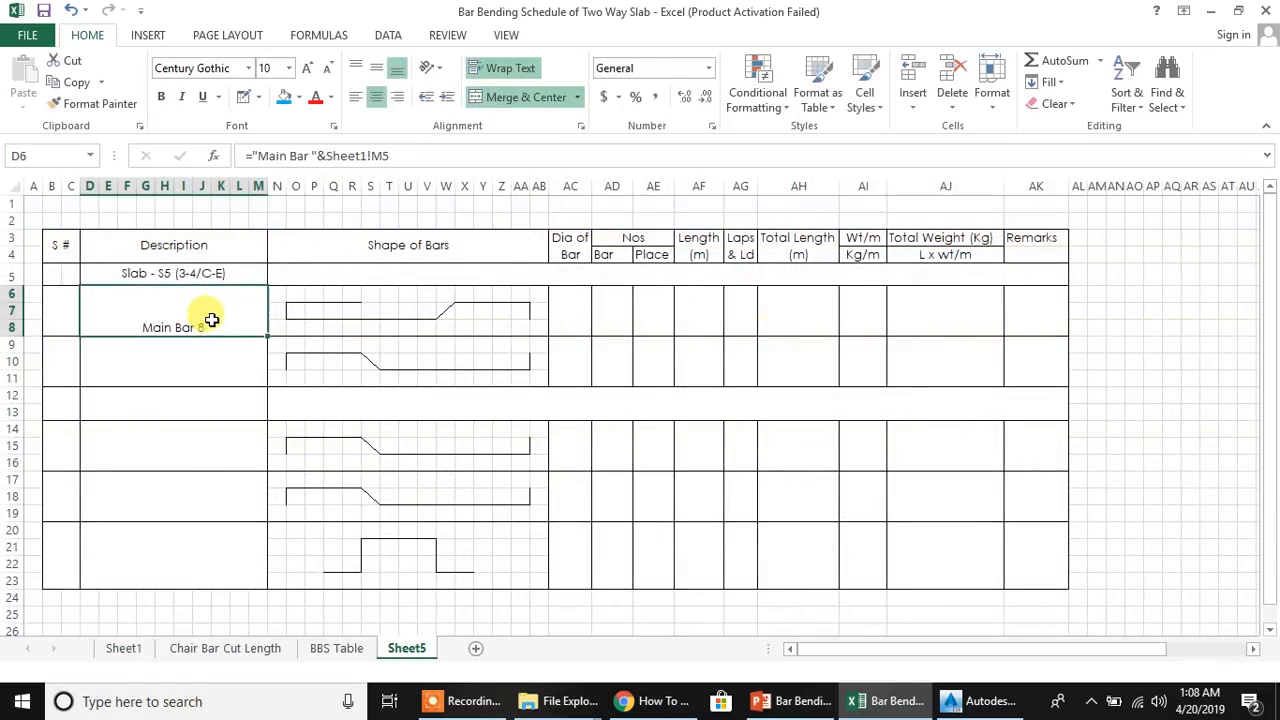
Extend the D6 formula with &" mm Dia "&Sheet1!AT4 to add the diameter label and the linked C/C spacing
left_click(392, 155)
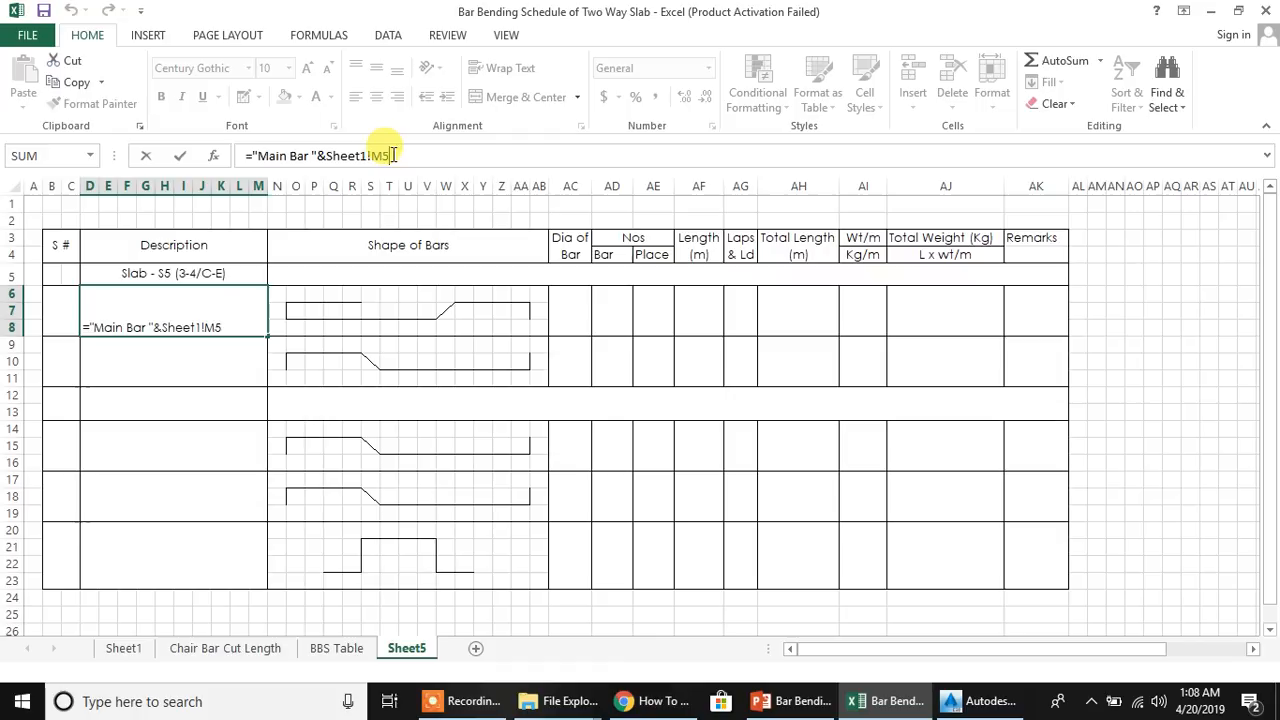
type("&\"")
type("m")
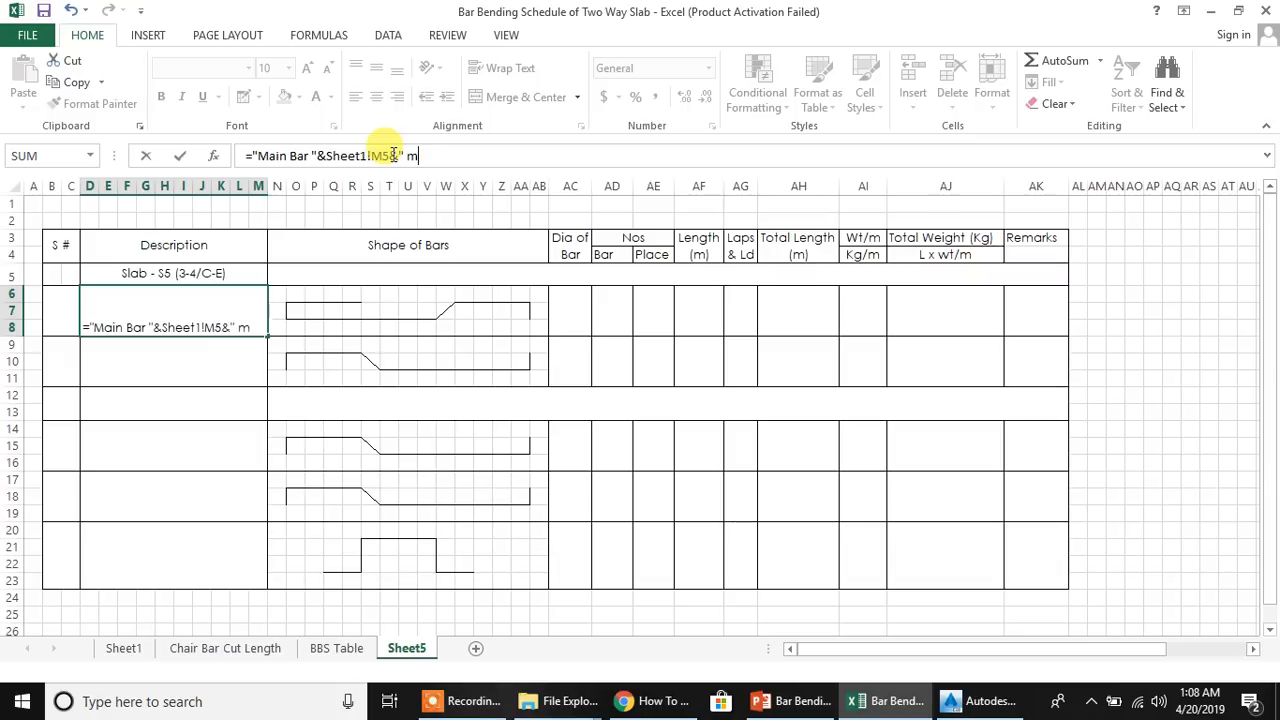
type("m Dia")
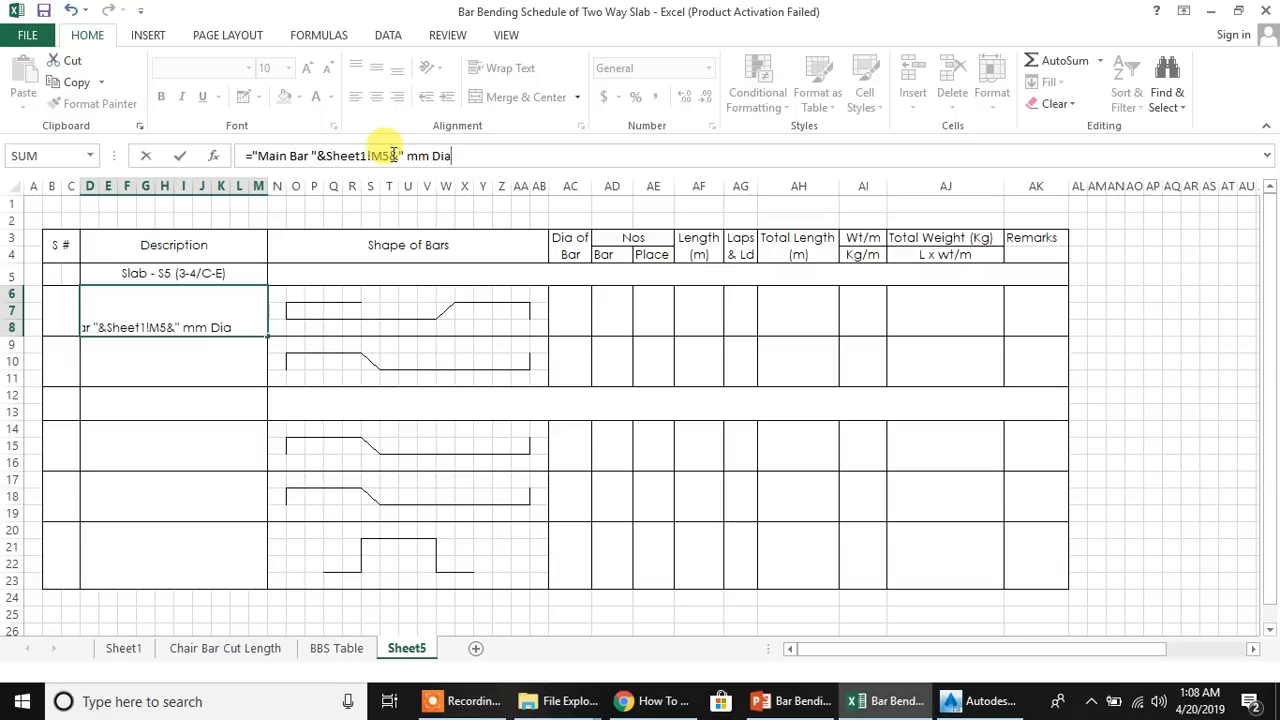
type(" \"&")
left_click(108, 652)
left_click(886, 286)
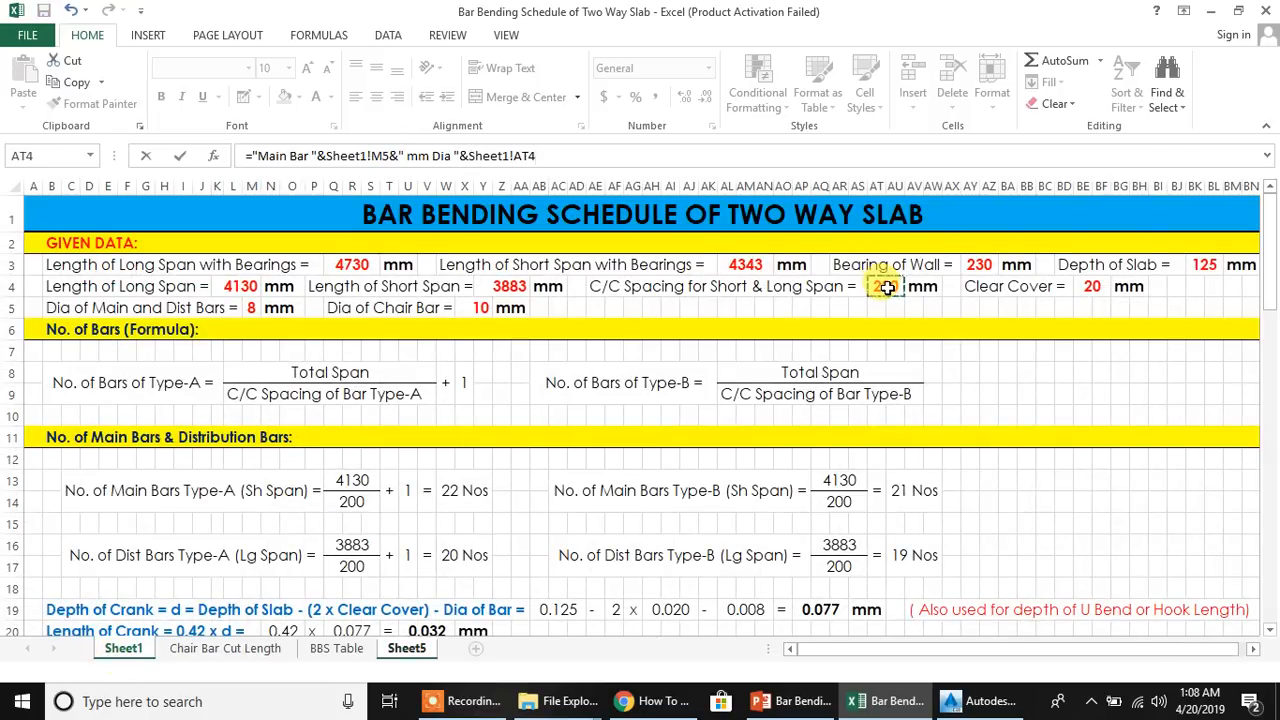
key("Return")
Append &" C/C Type A" to the end of the D6 description formula
left_click(150, 318)
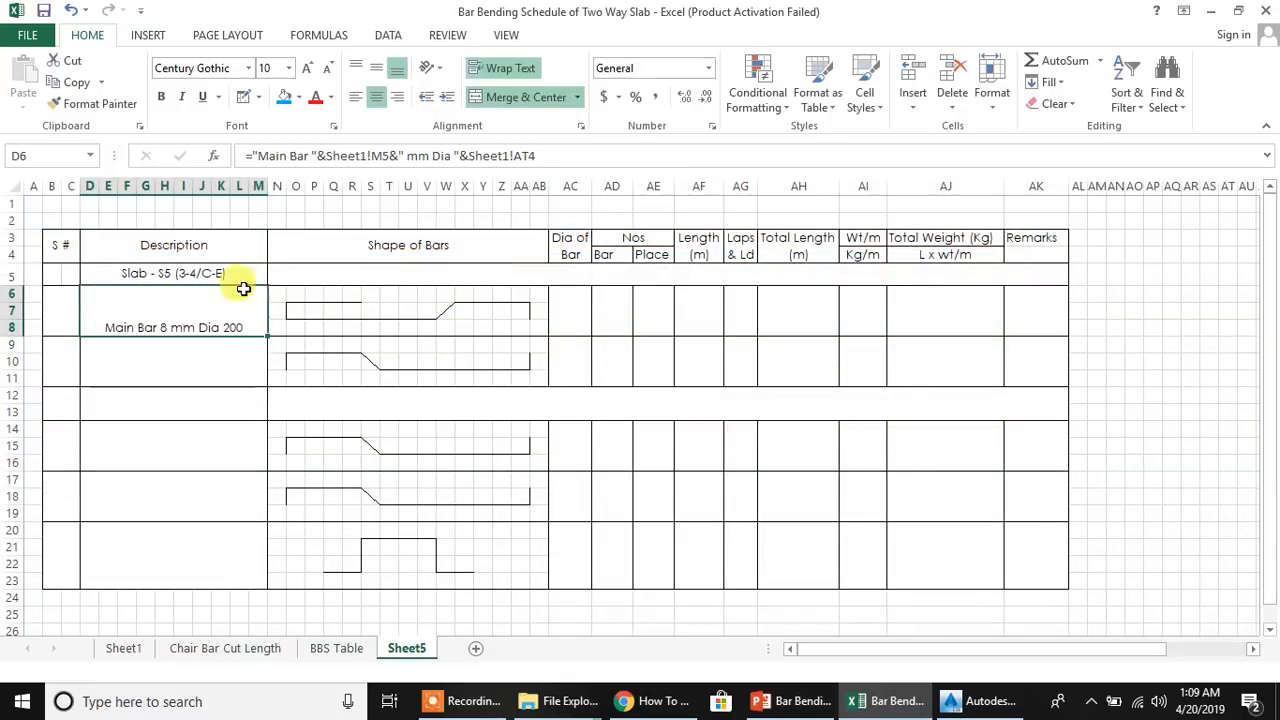
left_click(566, 153)
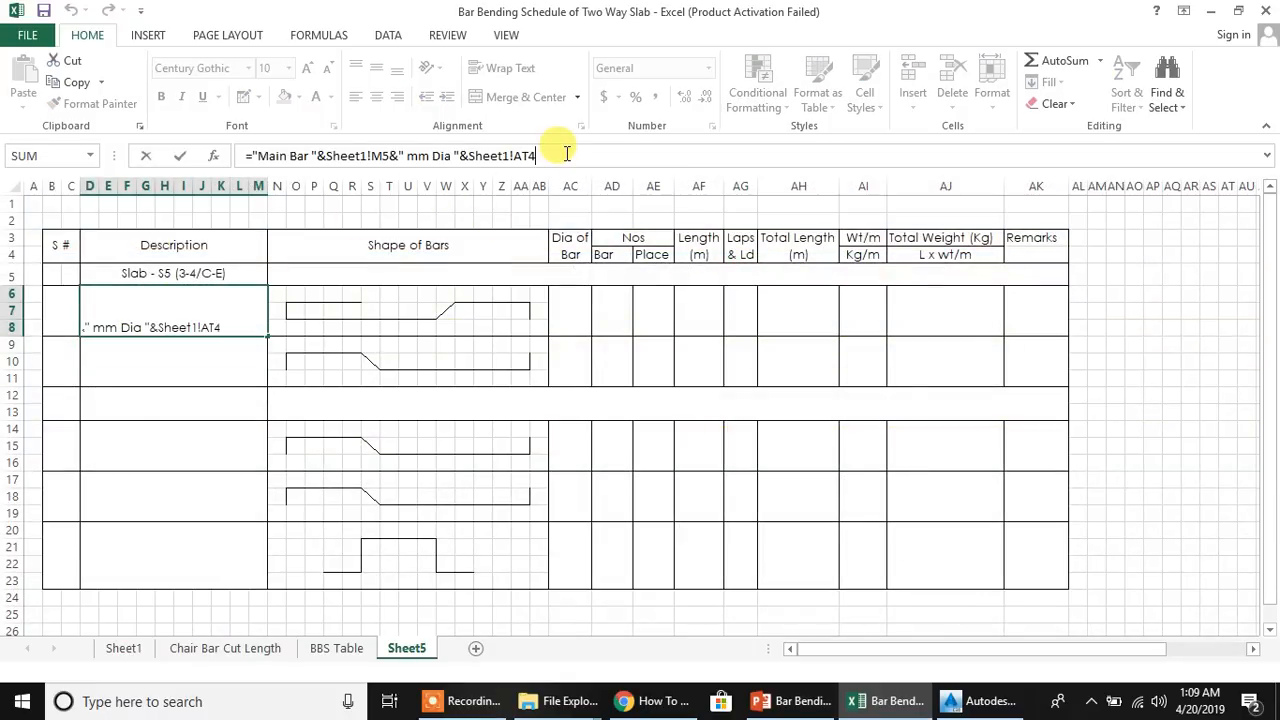
type("&\" C/C Type A\"")
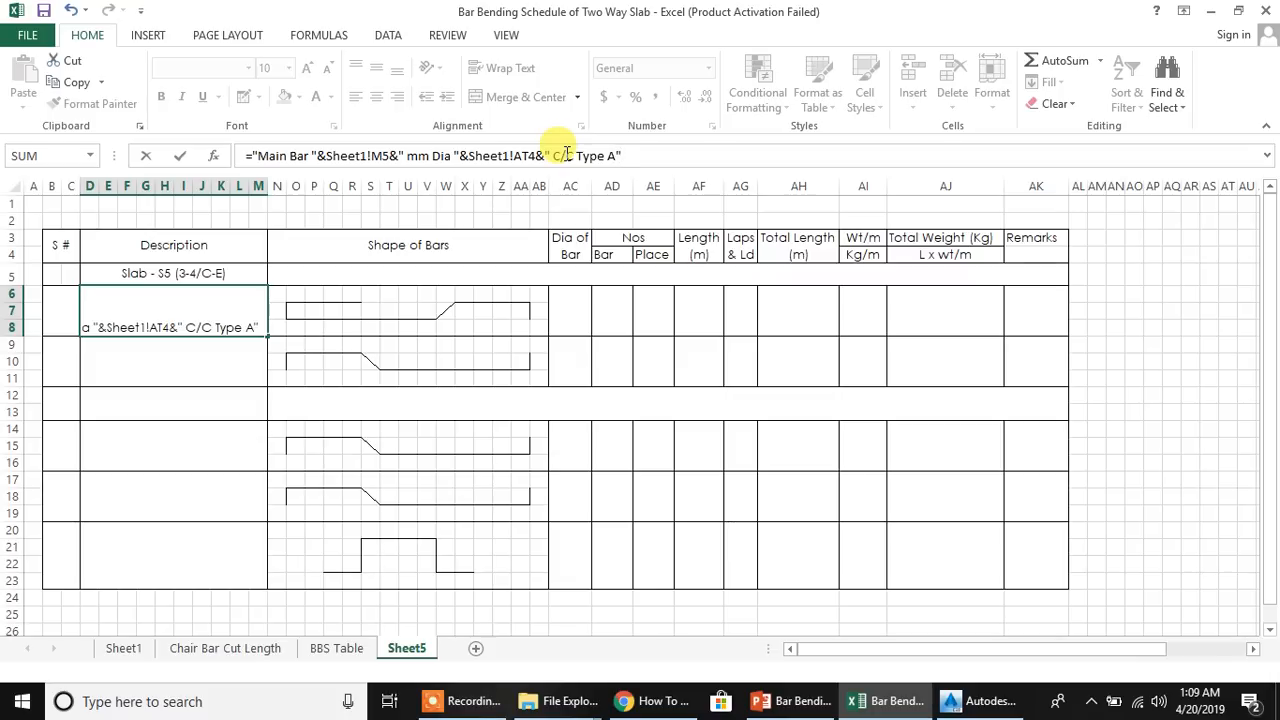
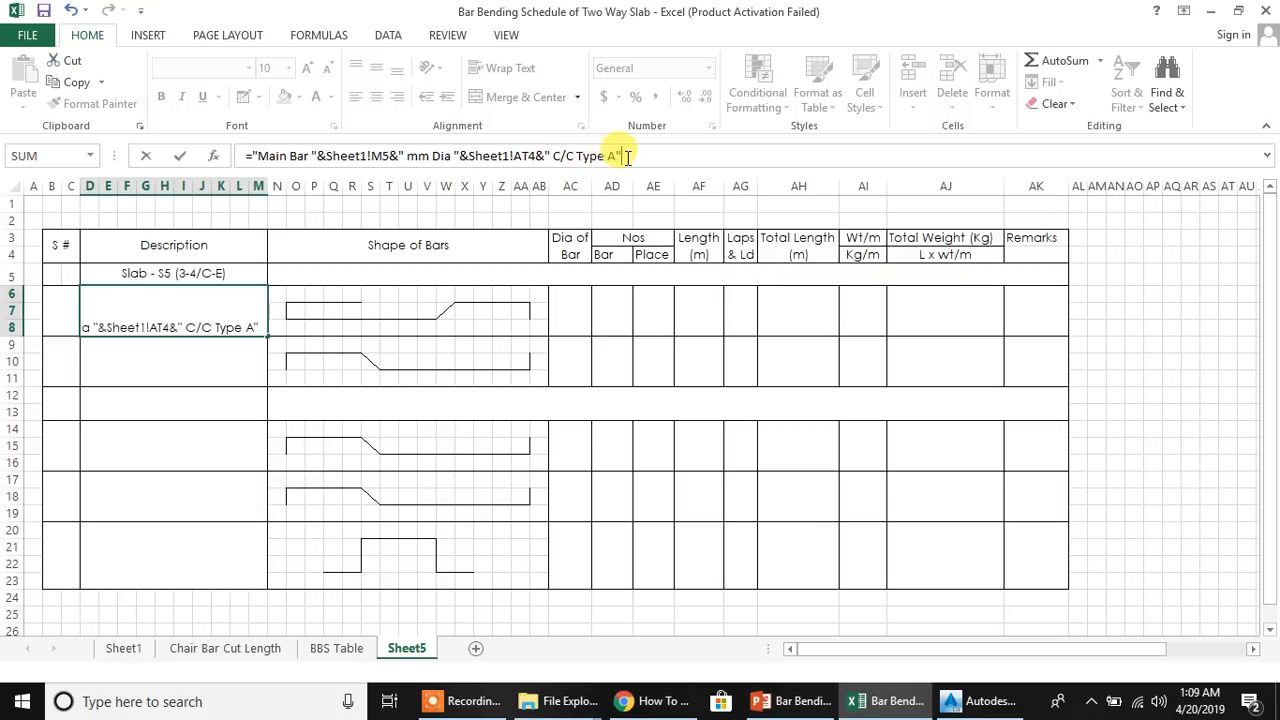
key("Return")
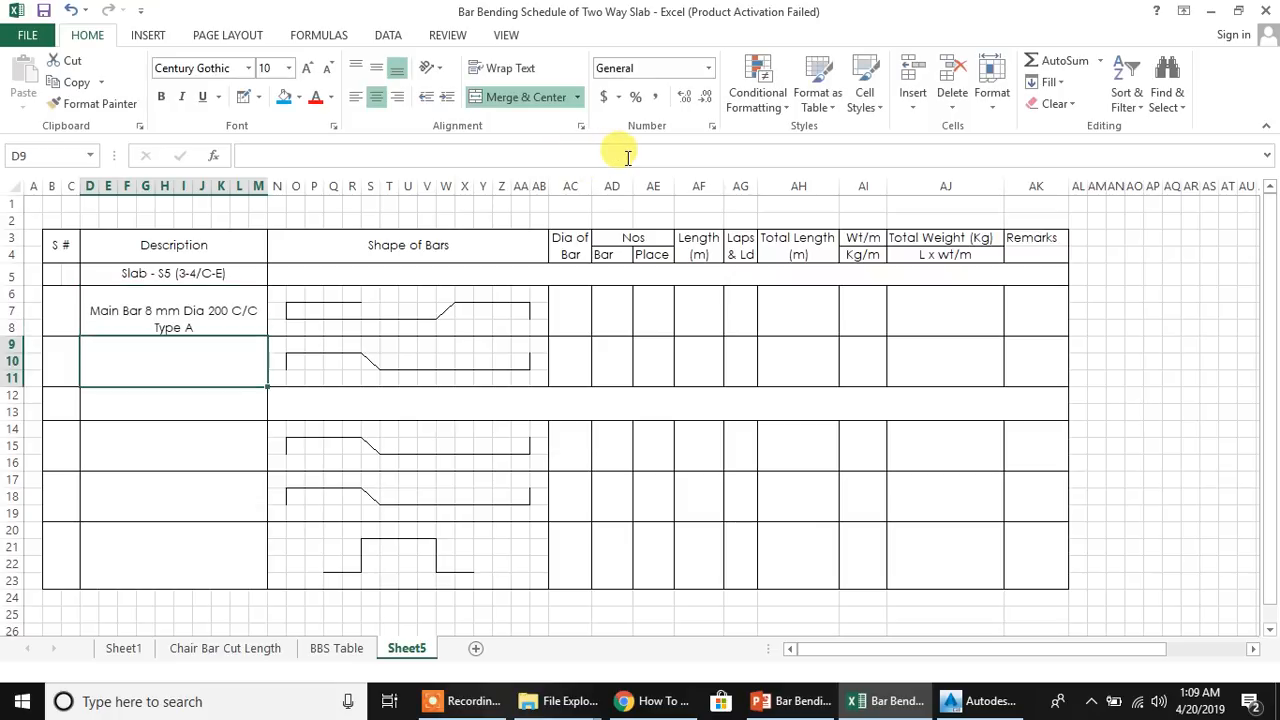
Align the description text in D6 vertically to the middle of the cell
left_click(206, 298)
left_click(521, 66)
left_click(521, 66)
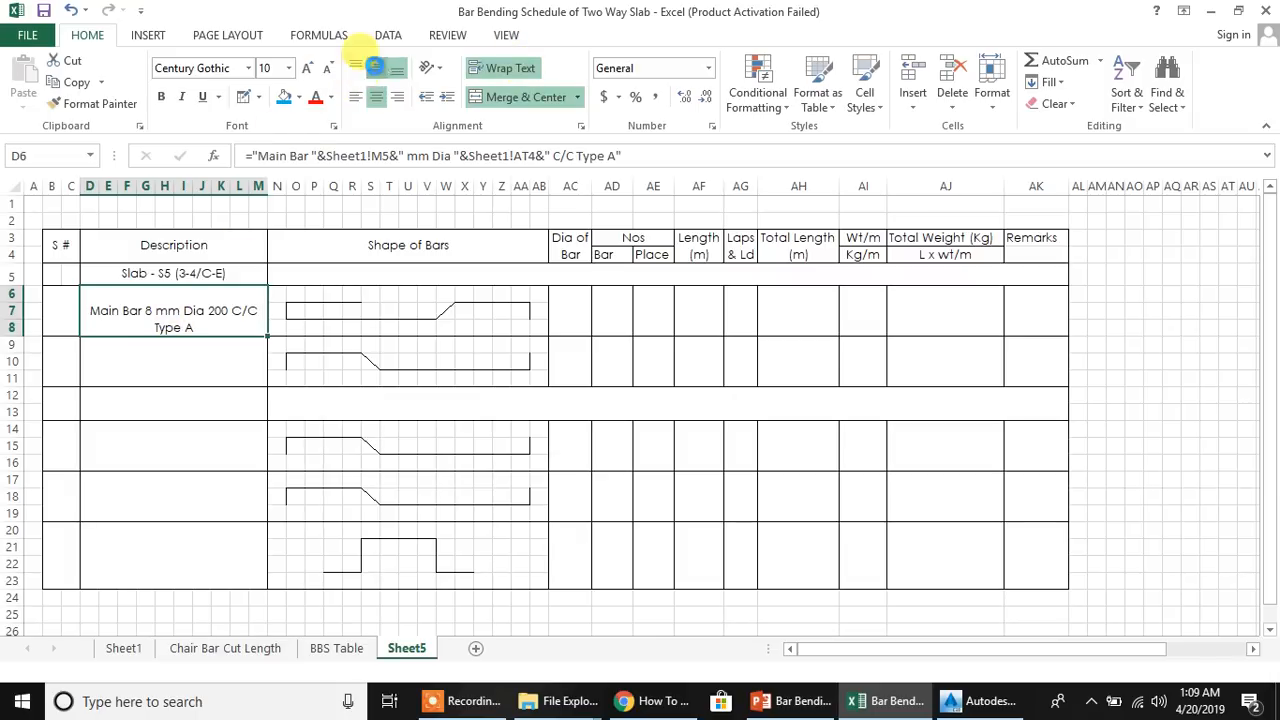
left_click(373, 66)
left_click(194, 386)
left_click(117, 307)
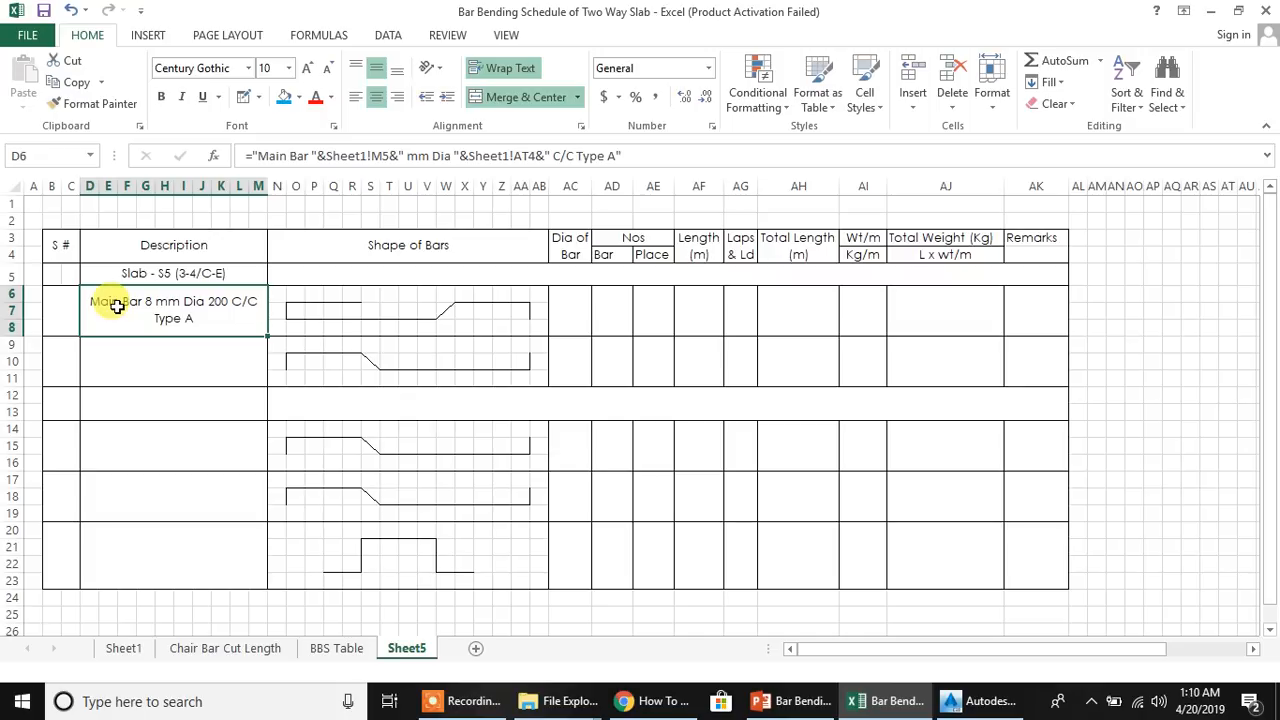
left_click(203, 386)
left_click(200, 309)
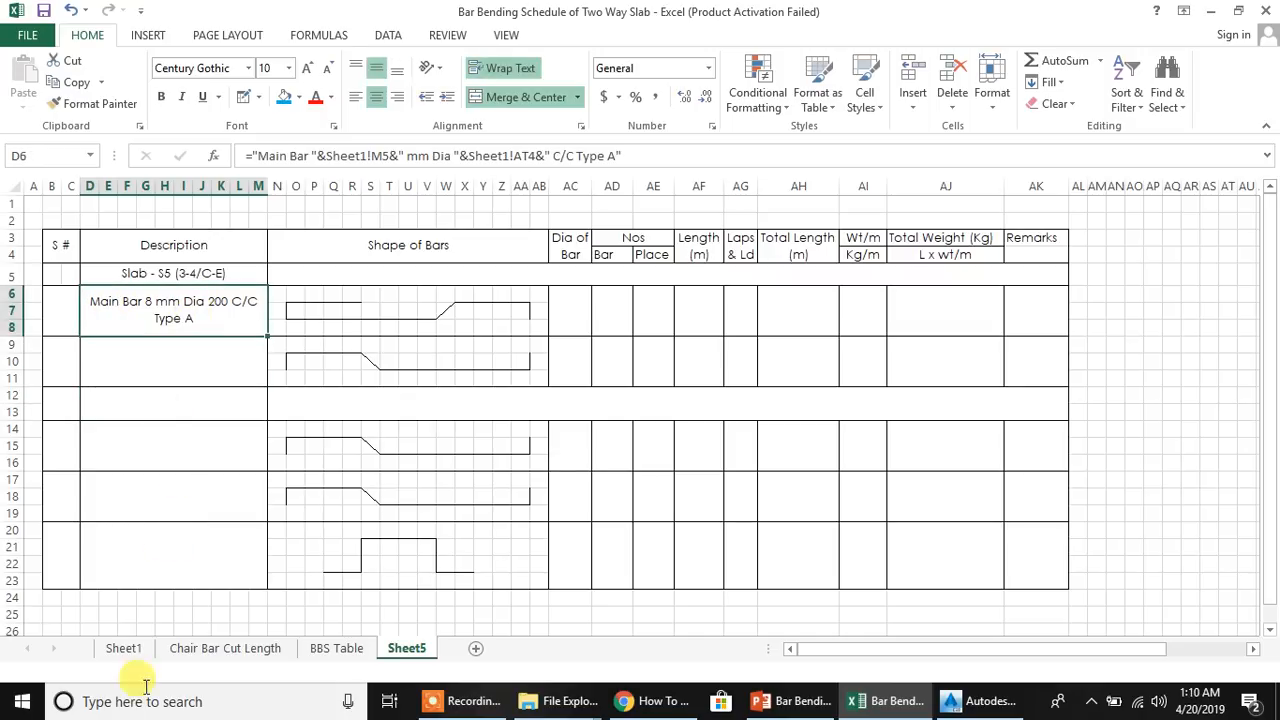
Set Dia of Main and Dist Bars in Sheet1 cell M5 to 10 and check the linked description in Sheet5
left_click(124, 649)
left_click(252, 307)
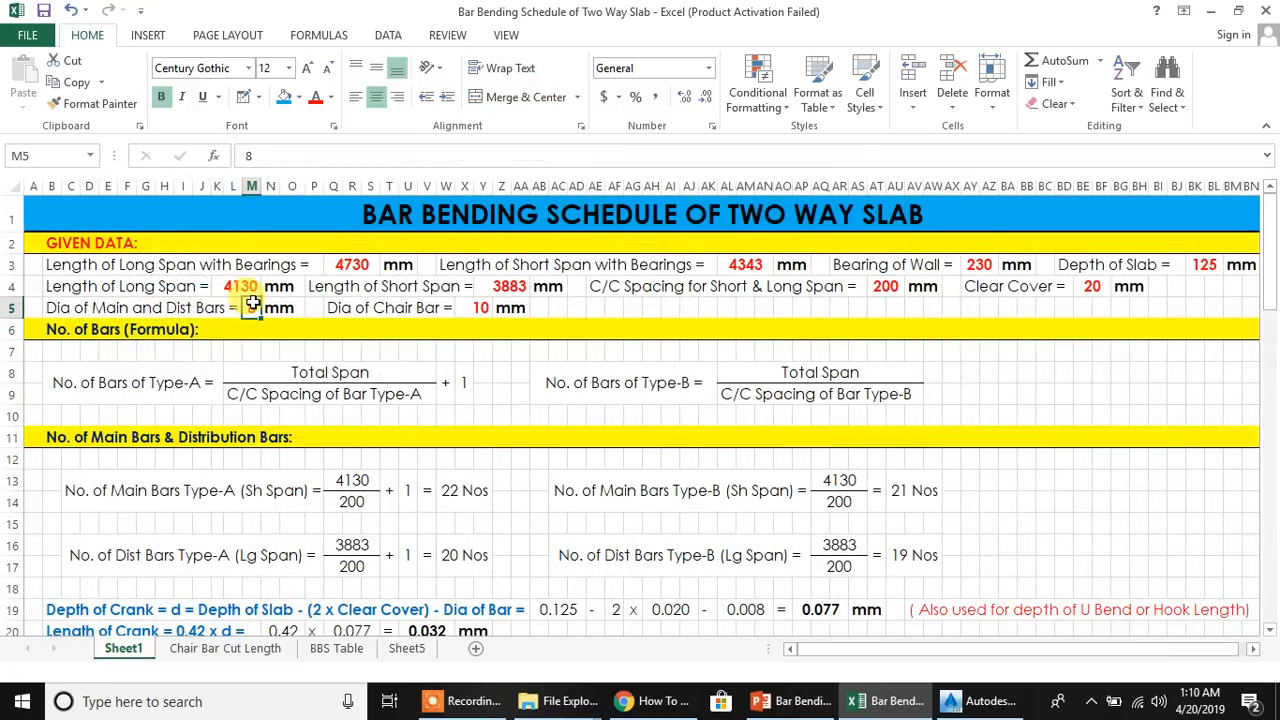
type("10")
key("Return")
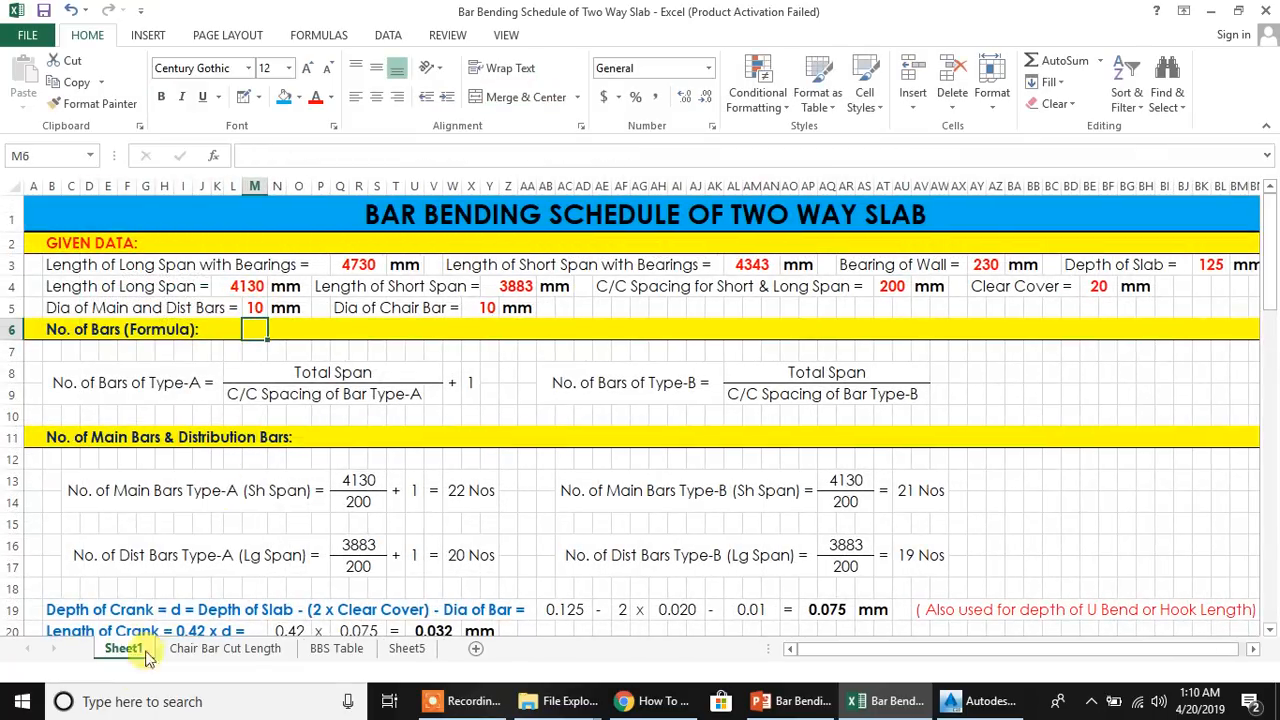
left_click(195, 650)
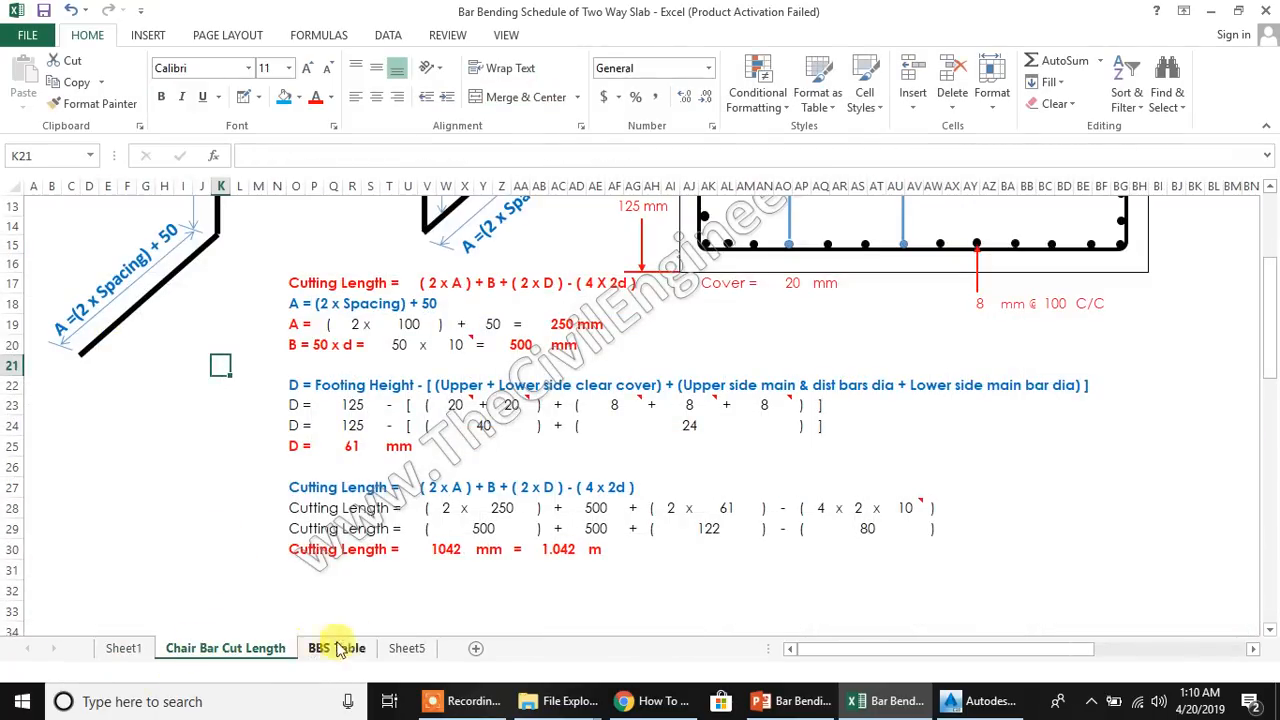
left_click(406, 648)
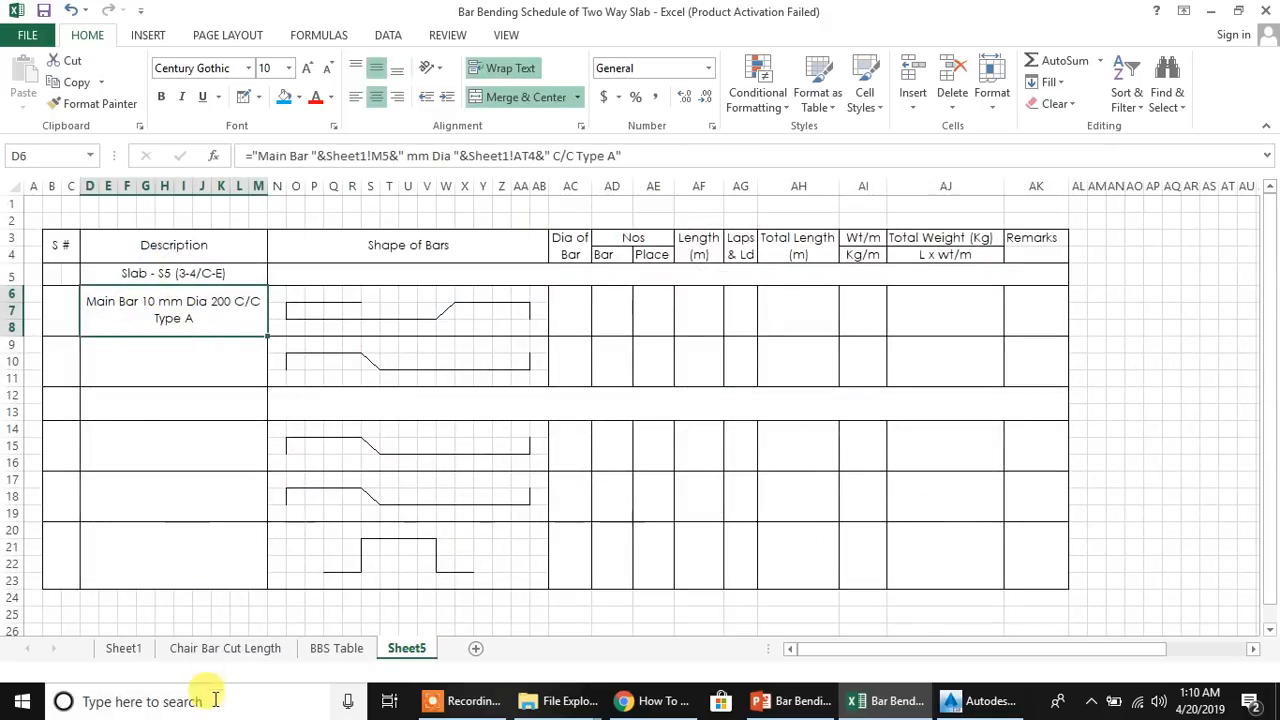
Undo the bar diameter change in Sheet1 and go back to description cell D6 in Sheet5
left_click(123, 649)
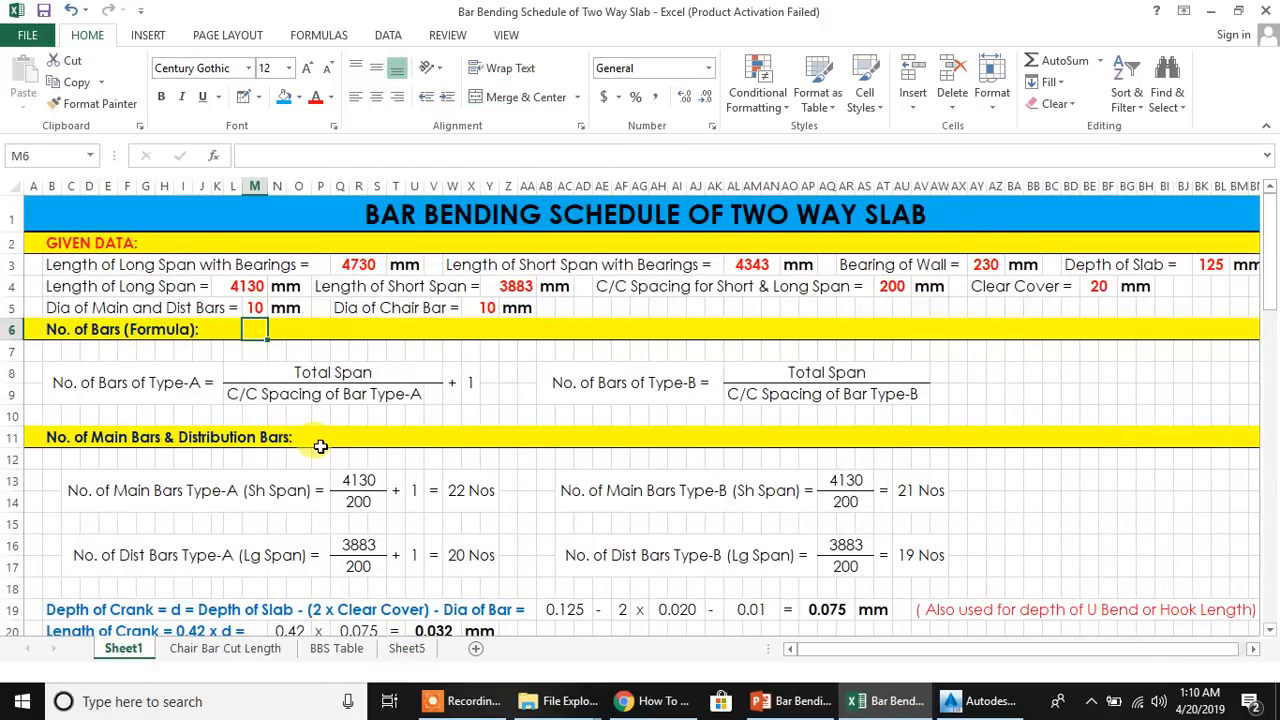
key("ctrl+z")
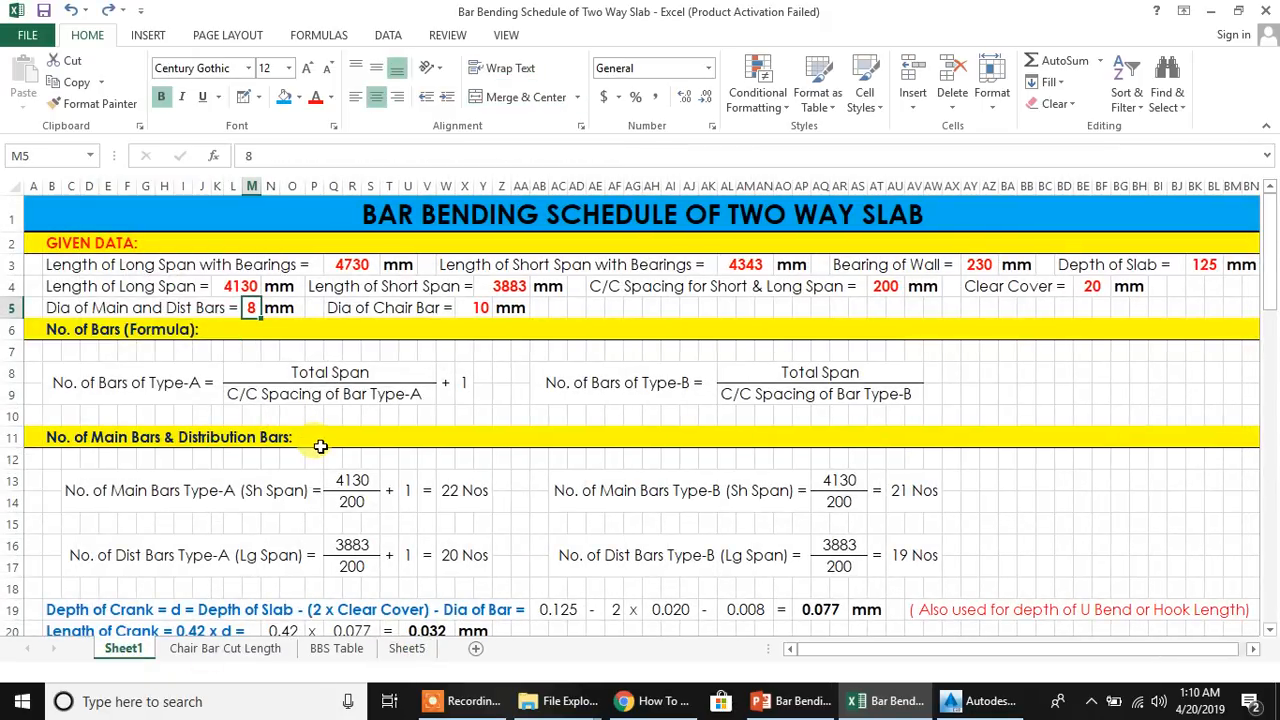
left_click(400, 649)
left_click(191, 366)
left_click(189, 311)
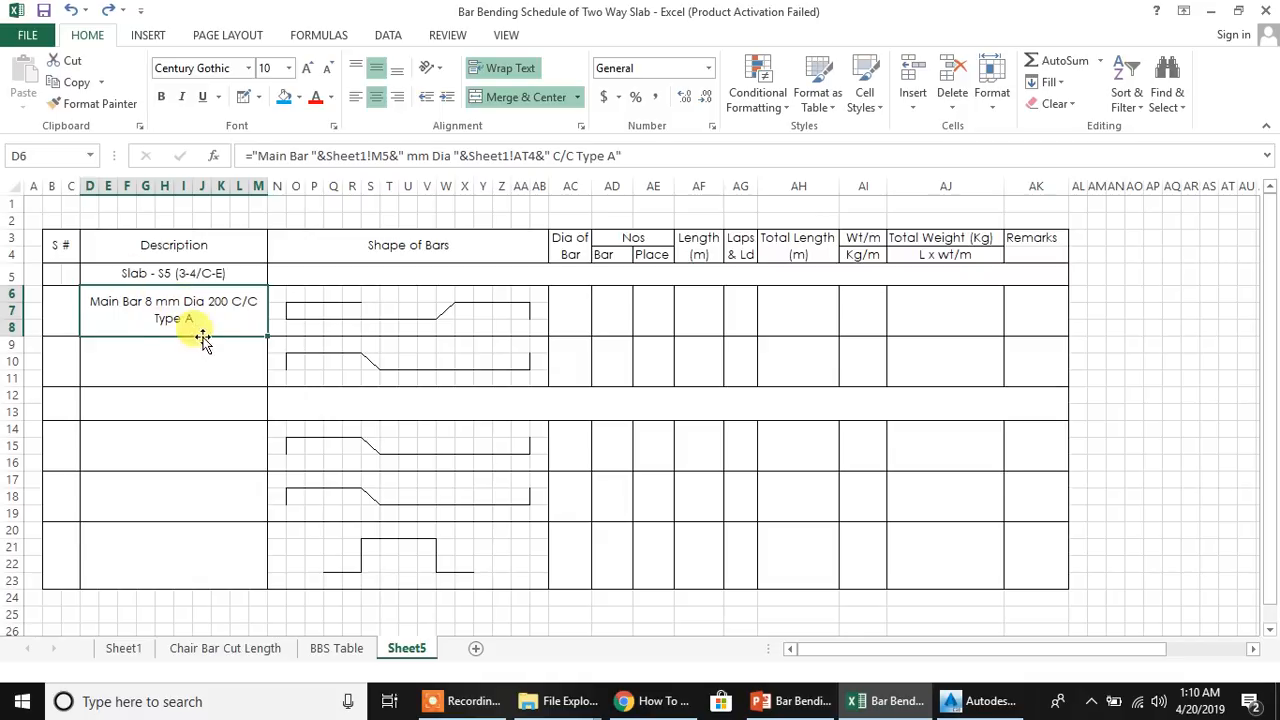
Copy the full formula text of D6 and enter it in Description cell D9
left_click_drag(671, 155, 138, 140)
key("ctrl+c")
key("Escape")
double_click(166, 357)
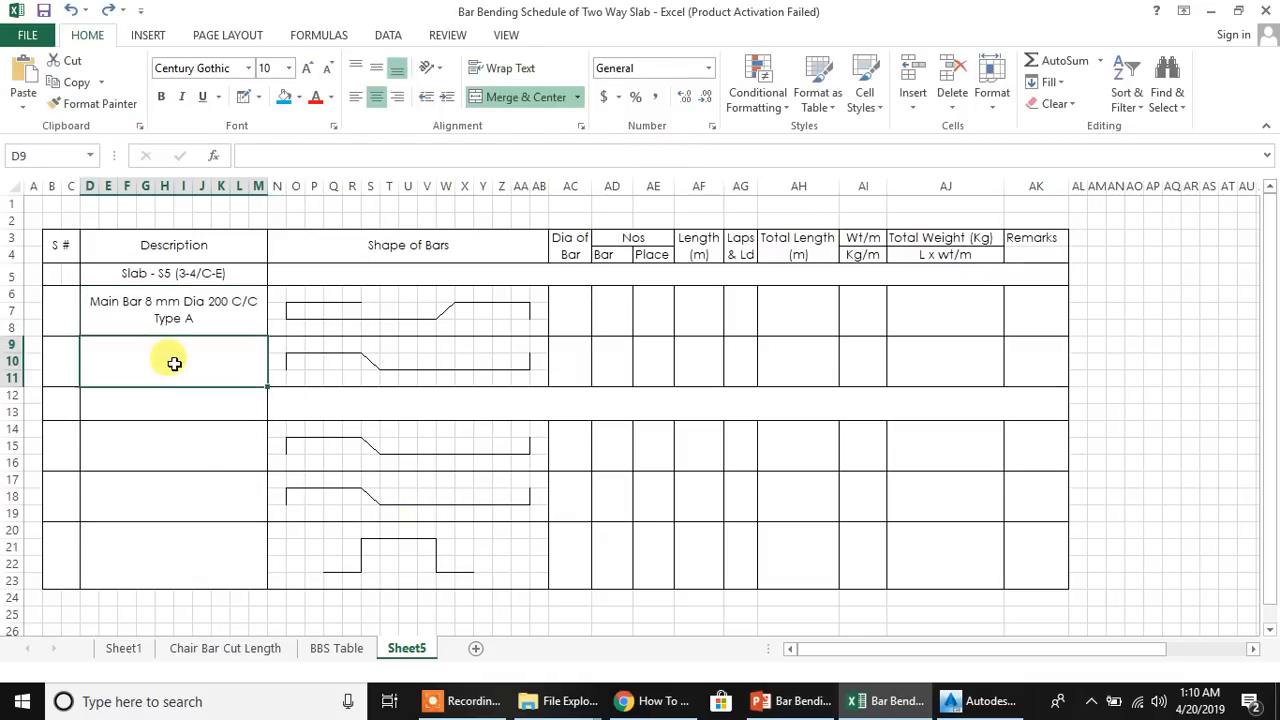
key("ctrl+v")
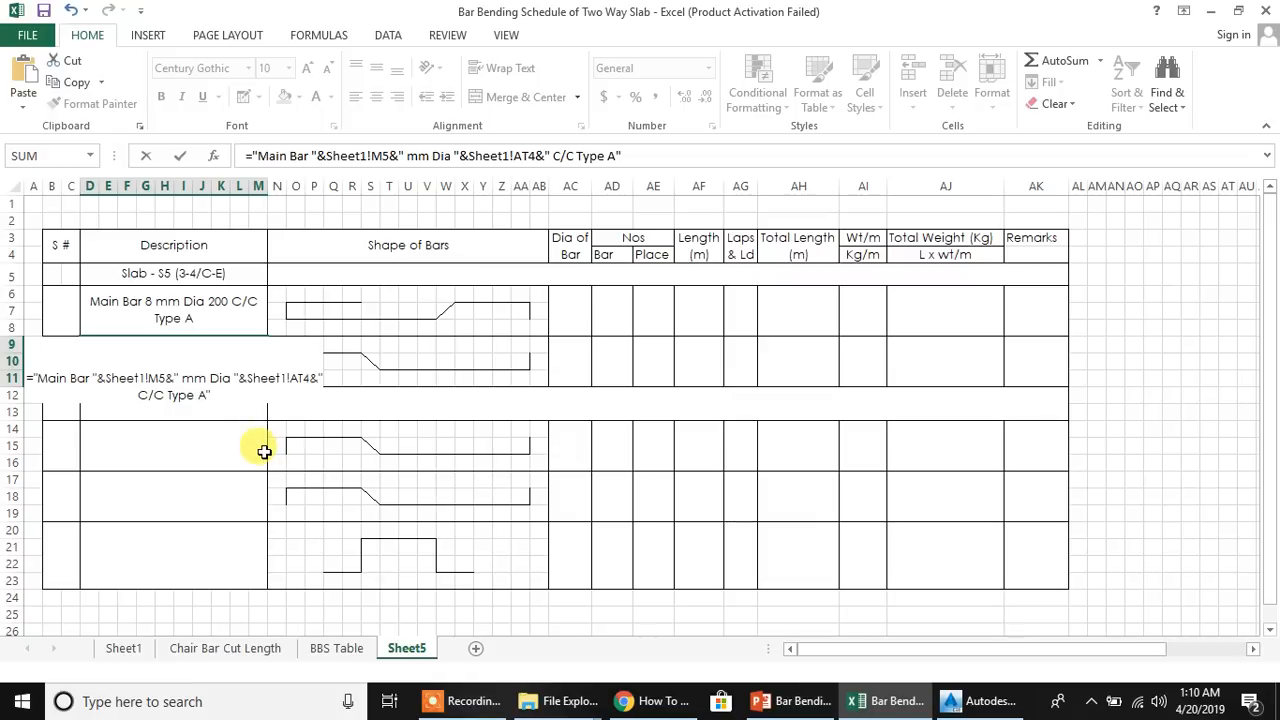
key("Return")
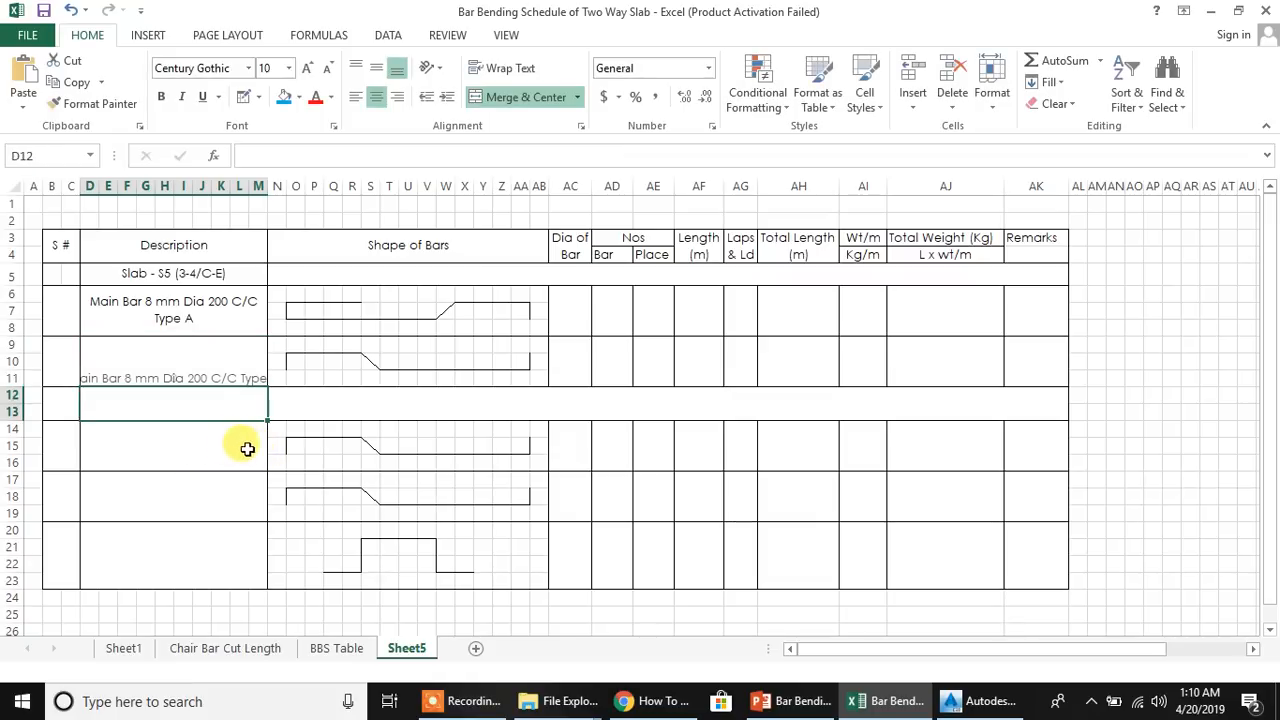
Wrap the text in D9 and align it vertically to the middle
left_click(194, 371)
left_click(505, 68)
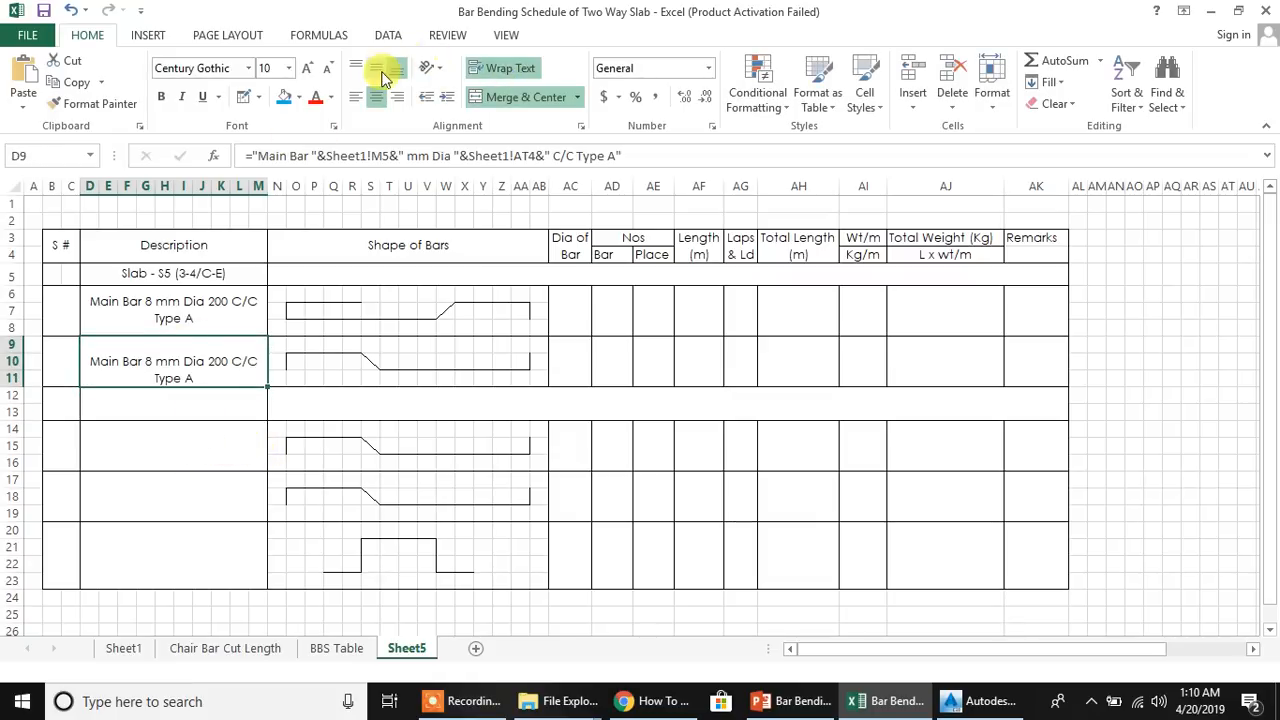
left_click(376, 68)
left_click(120, 443)
Change Type A to Type B in the D9 description formula
left_click(185, 351)
left_click(616, 157)
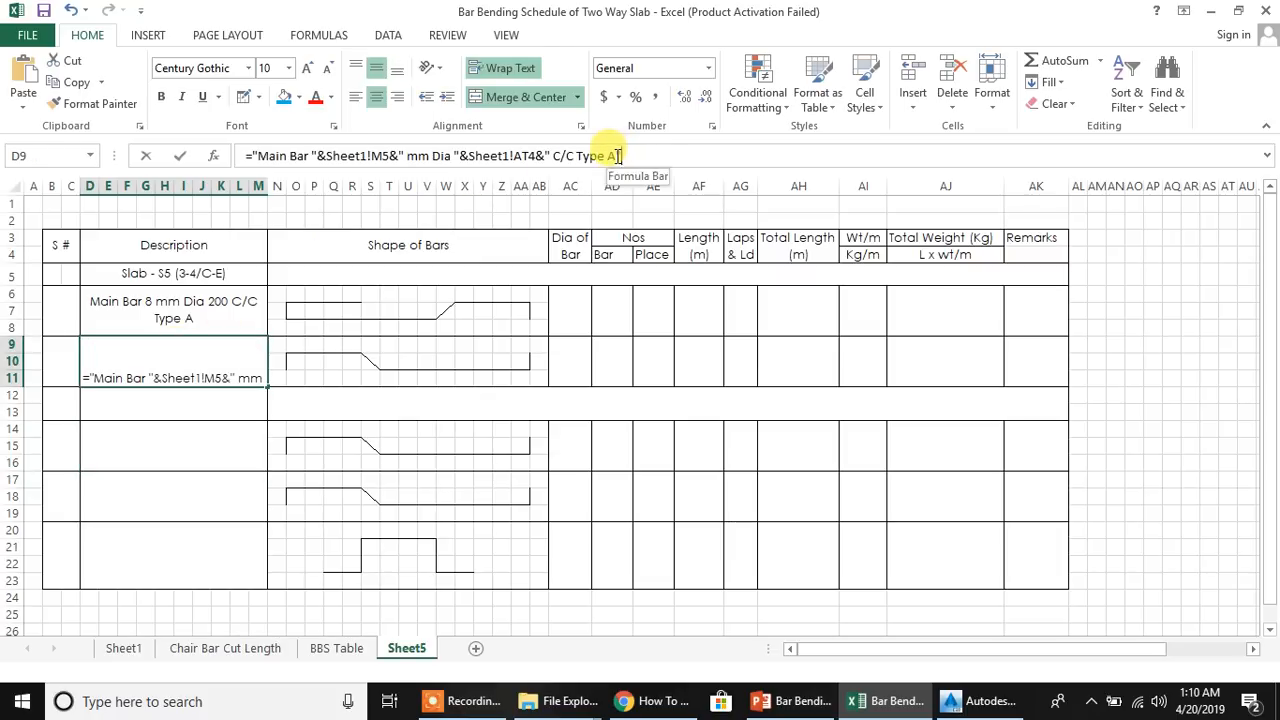
key("BackSpace")
type("B")
key("Return")
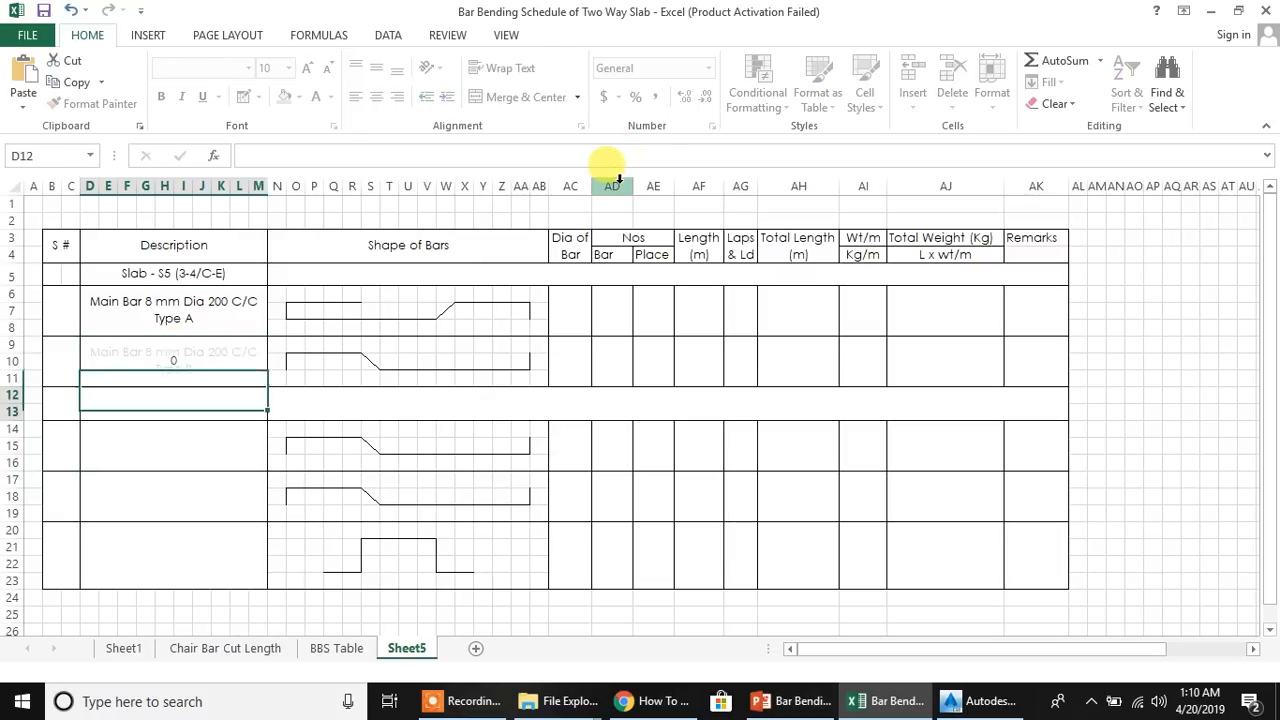
left_click(149, 451)
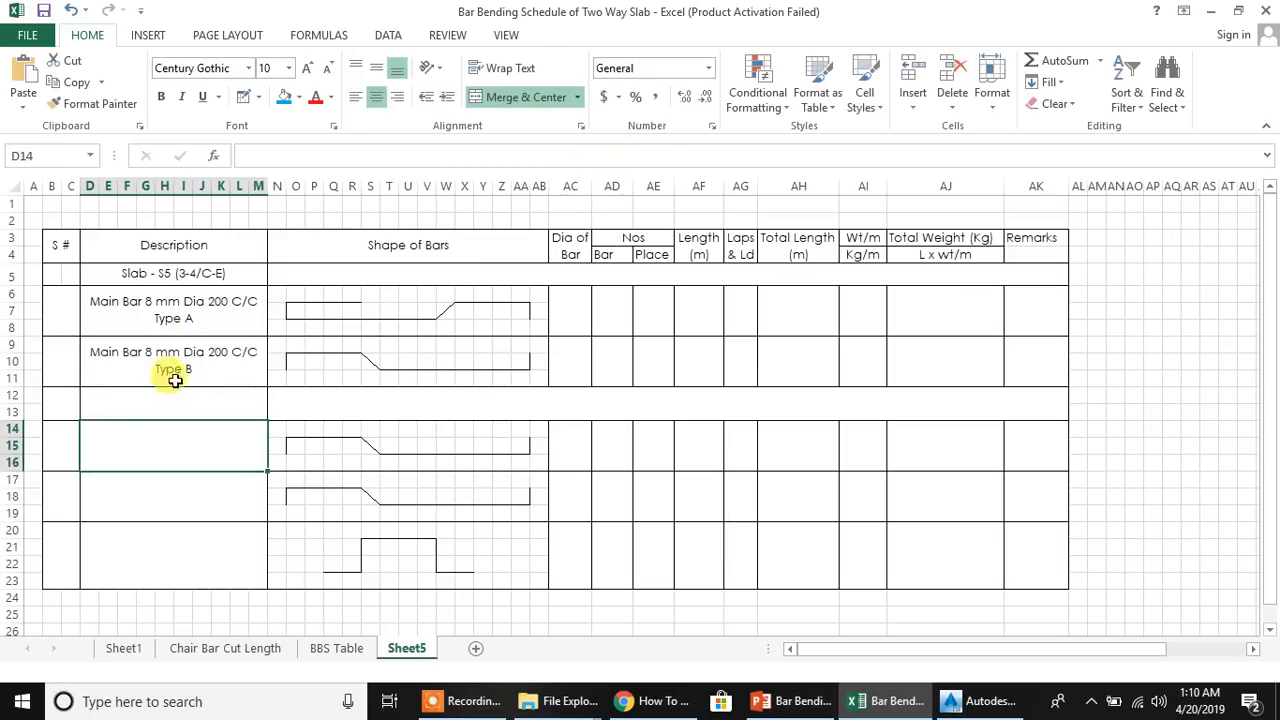
left_click(186, 367)
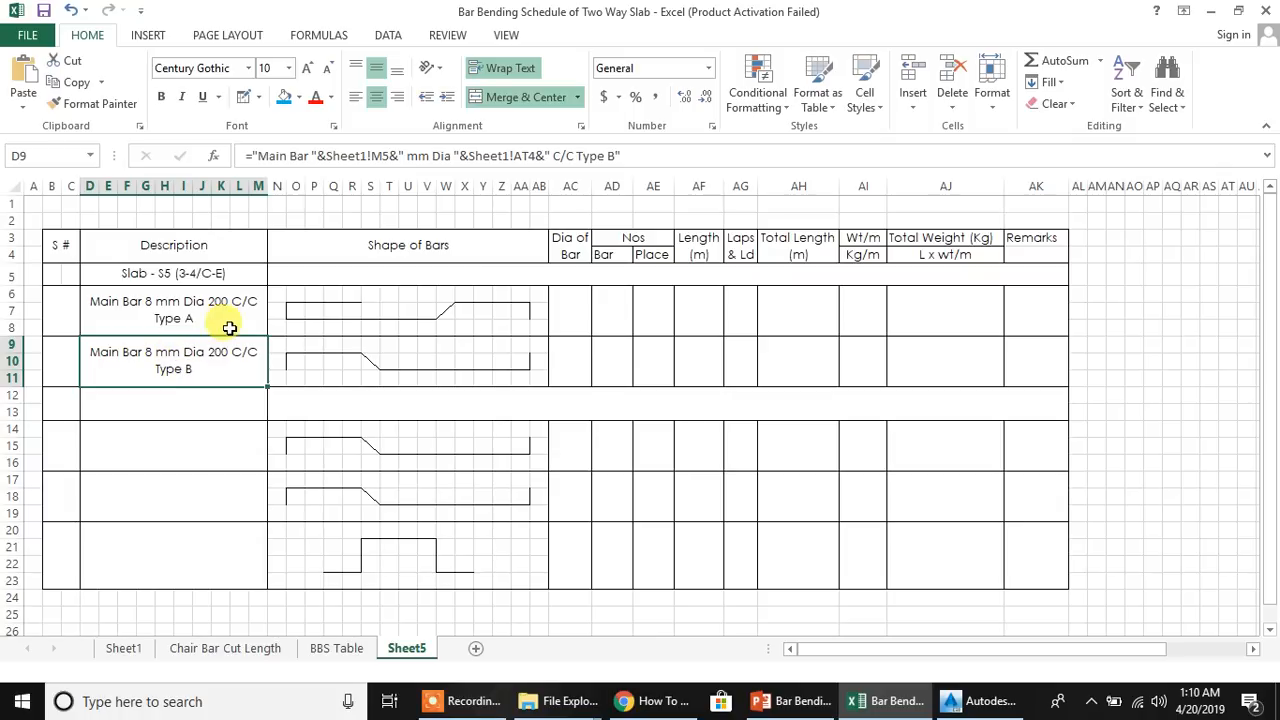
Enter the copied Main Bar Type A formula in Description cell D14, with wrapped text and middle vertical alignment
left_click(140, 446)
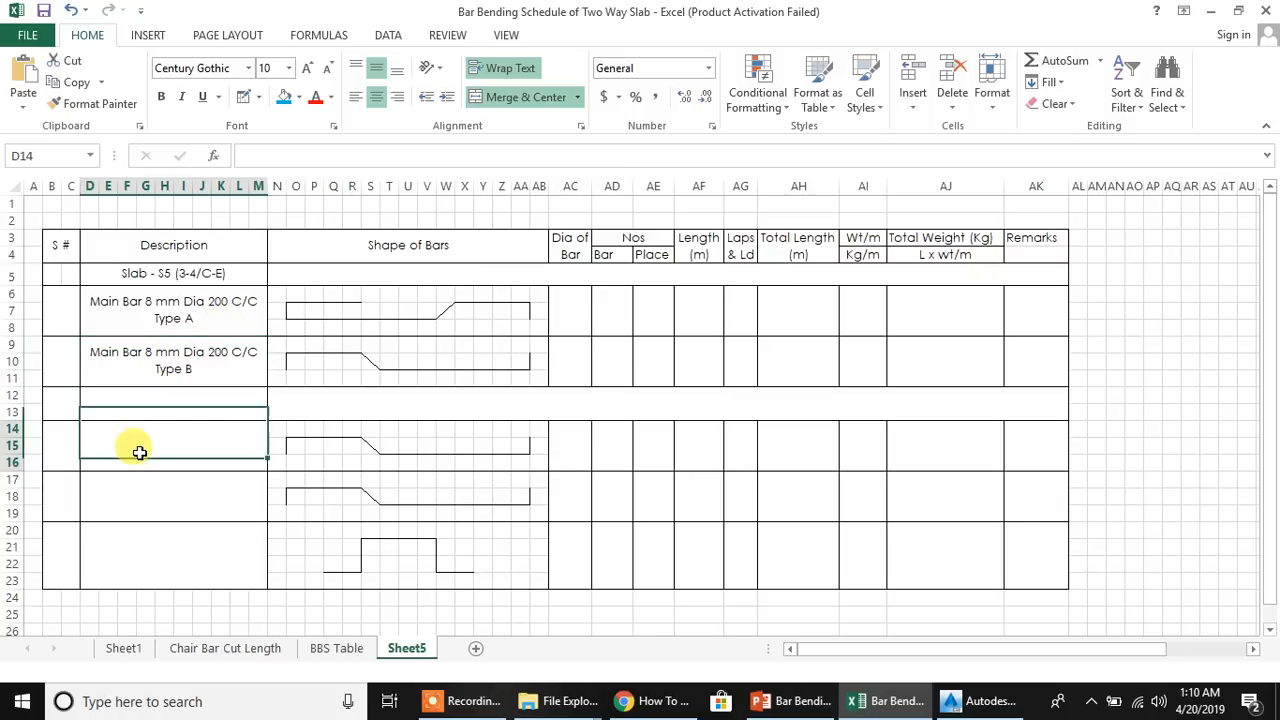
left_click(270, 155)
key("ctrl+v")
key("Return")
left_click(129, 451)
left_click(495, 69)
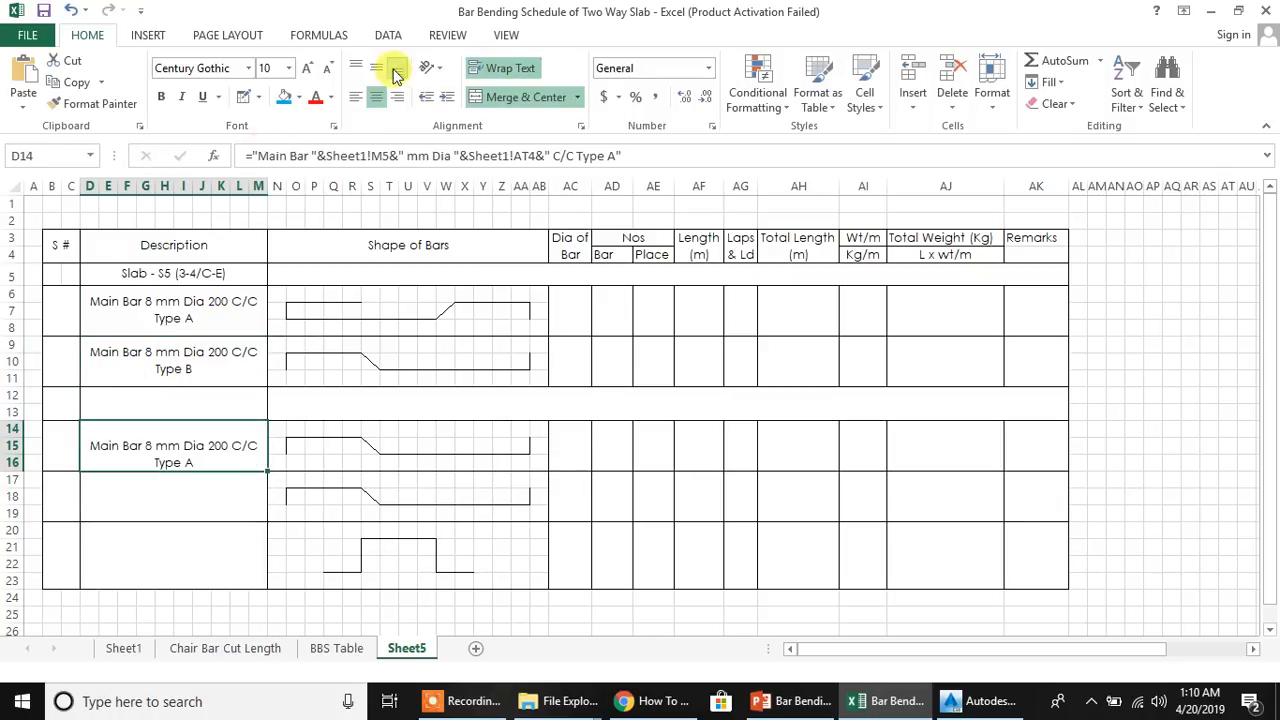
left_click(379, 71)
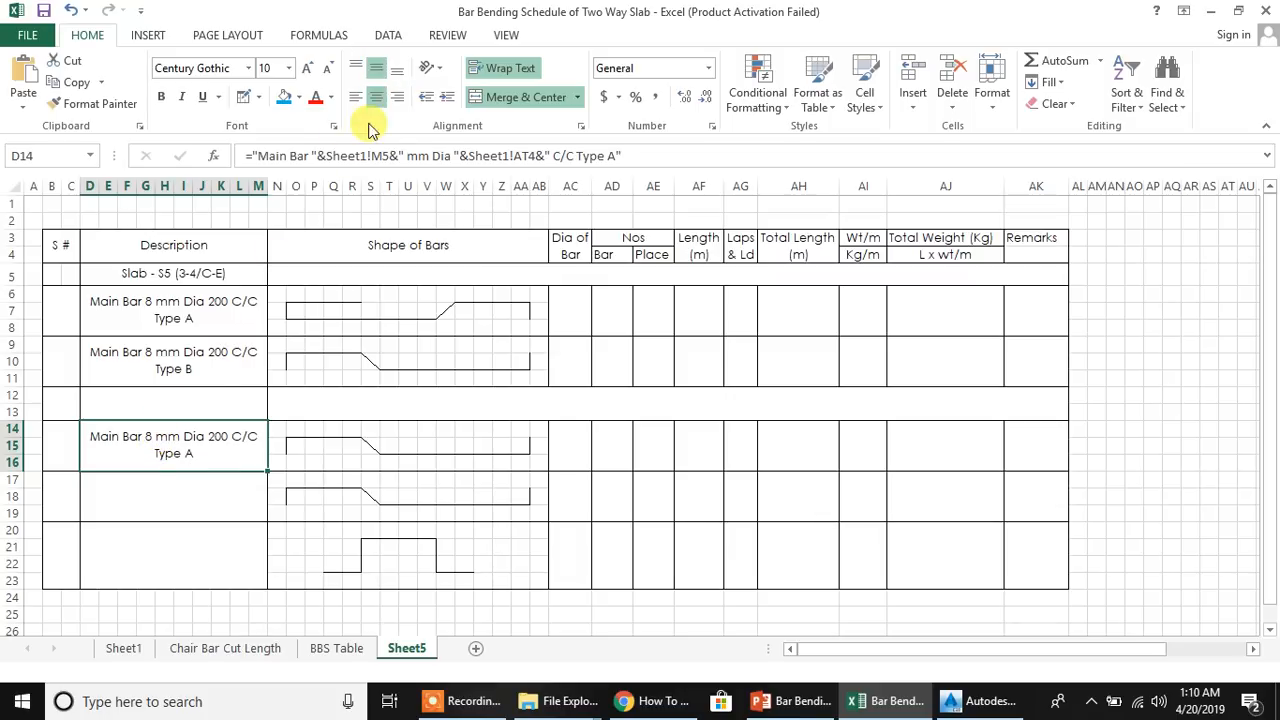
Replace Main with Dist in the D14 formula so its label reads "Dist Bar "
left_click(285, 152)
key("BackSpace")
key("BackSpace")
key("BackSpace")
key("BackSpace")
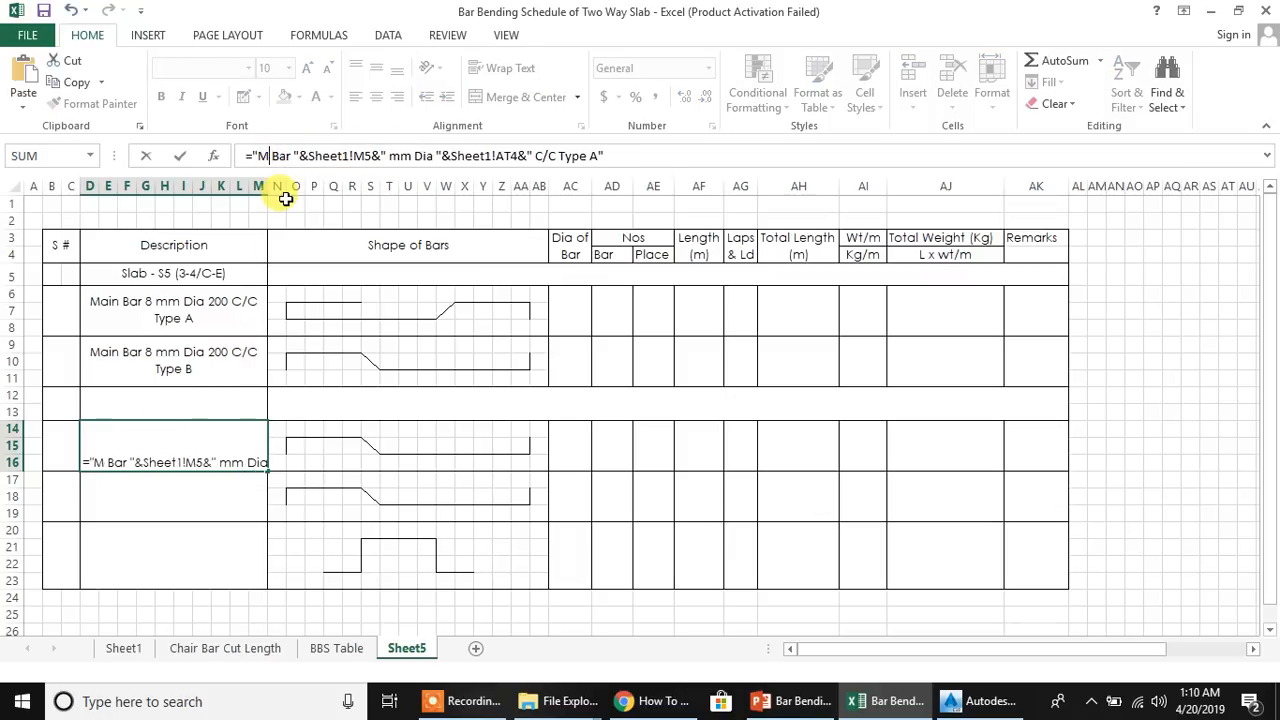
type("Dist")
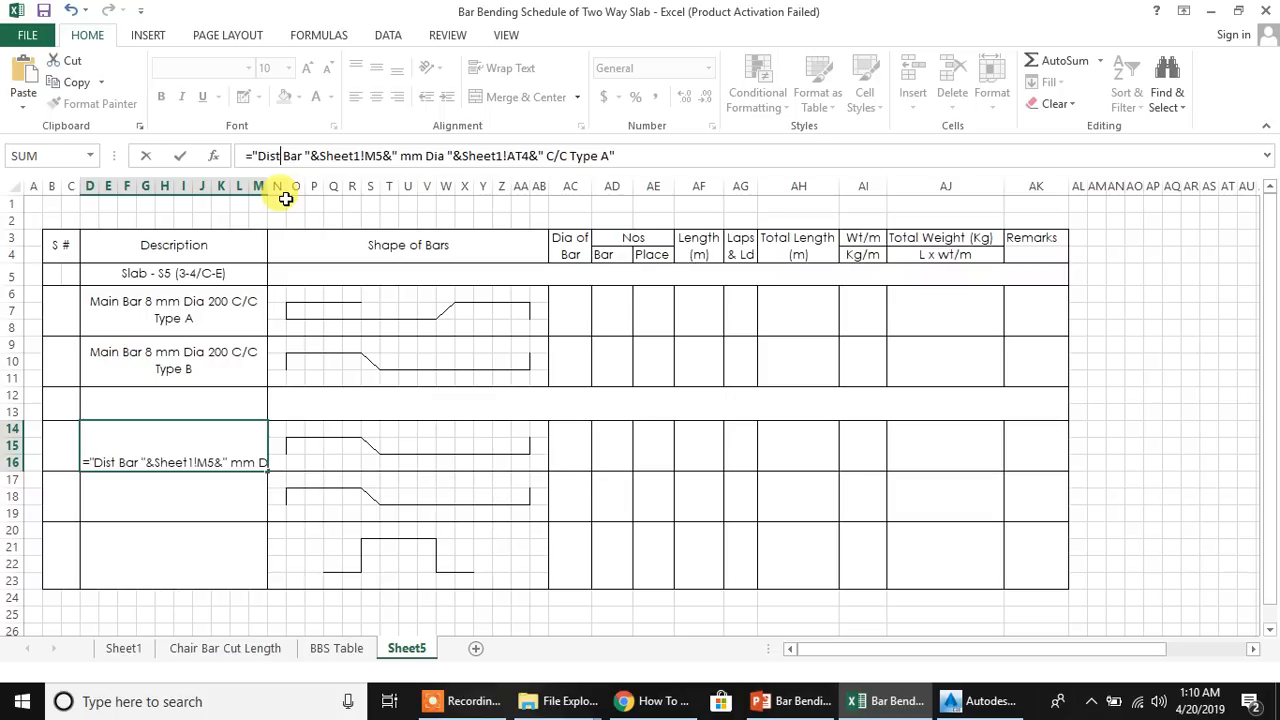
key("Return")
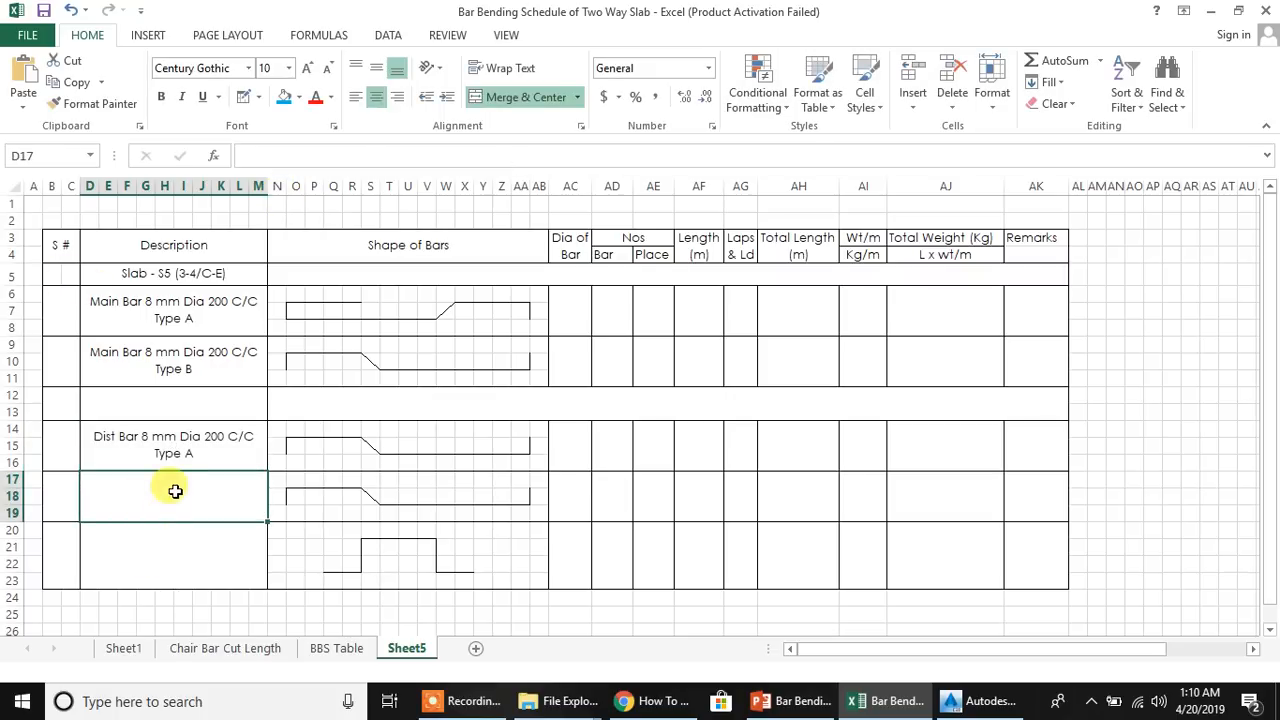
Enter the copied Main Bar Type A formula in Description cell D17
left_click(348, 155)
key("ctrl+v")
key("Return")
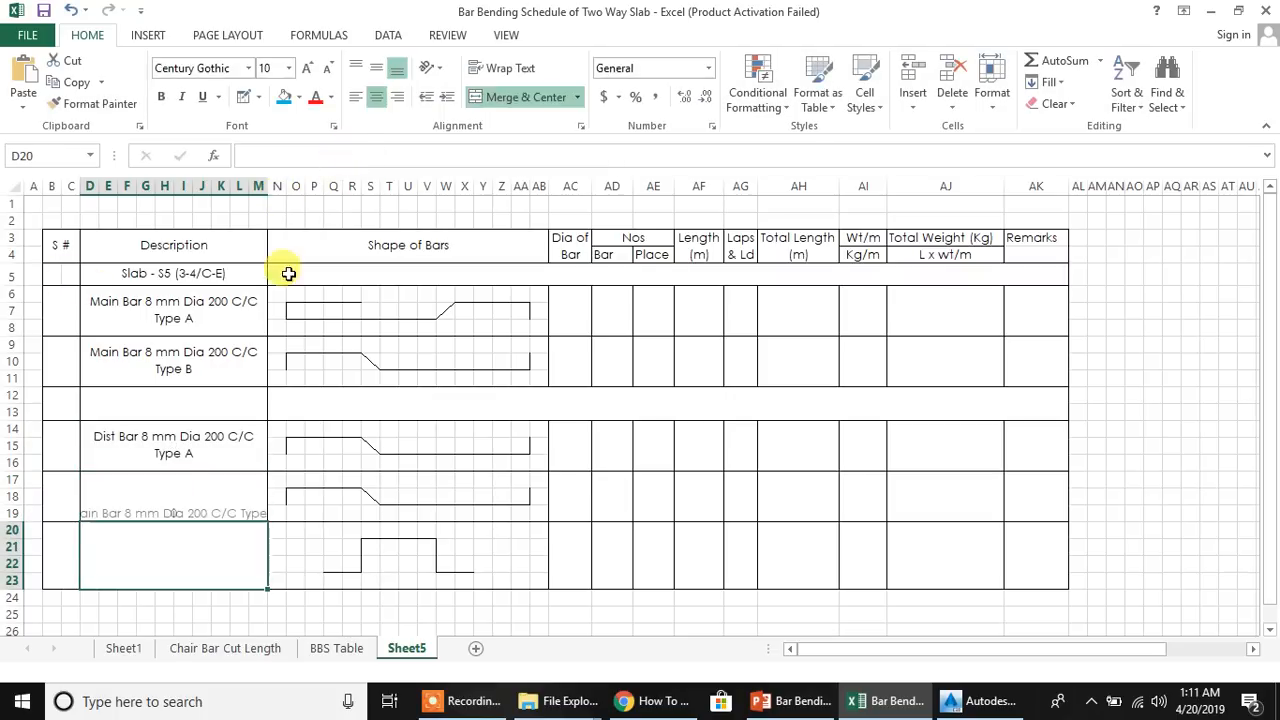
left_click(160, 472)
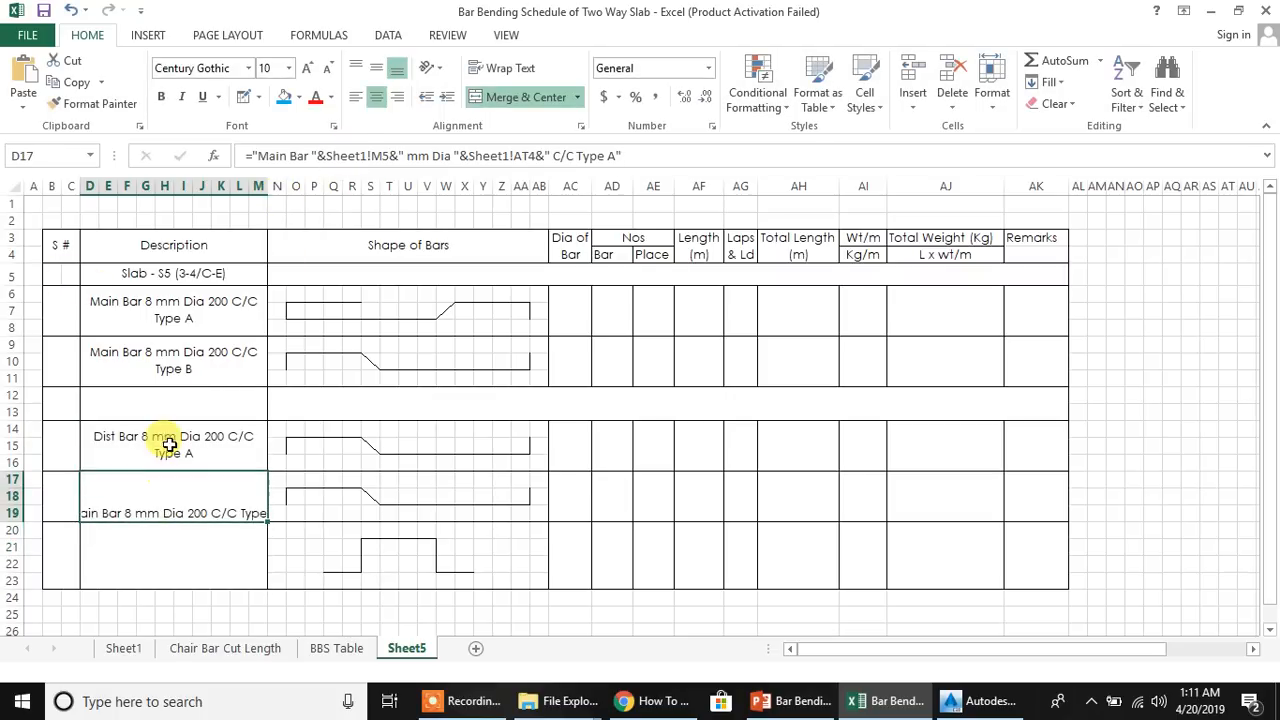
Middle-align and wrap the text of Description cell D17, and replace Main with Dist in its formula label
left_click(372, 74)
left_click(490, 68)
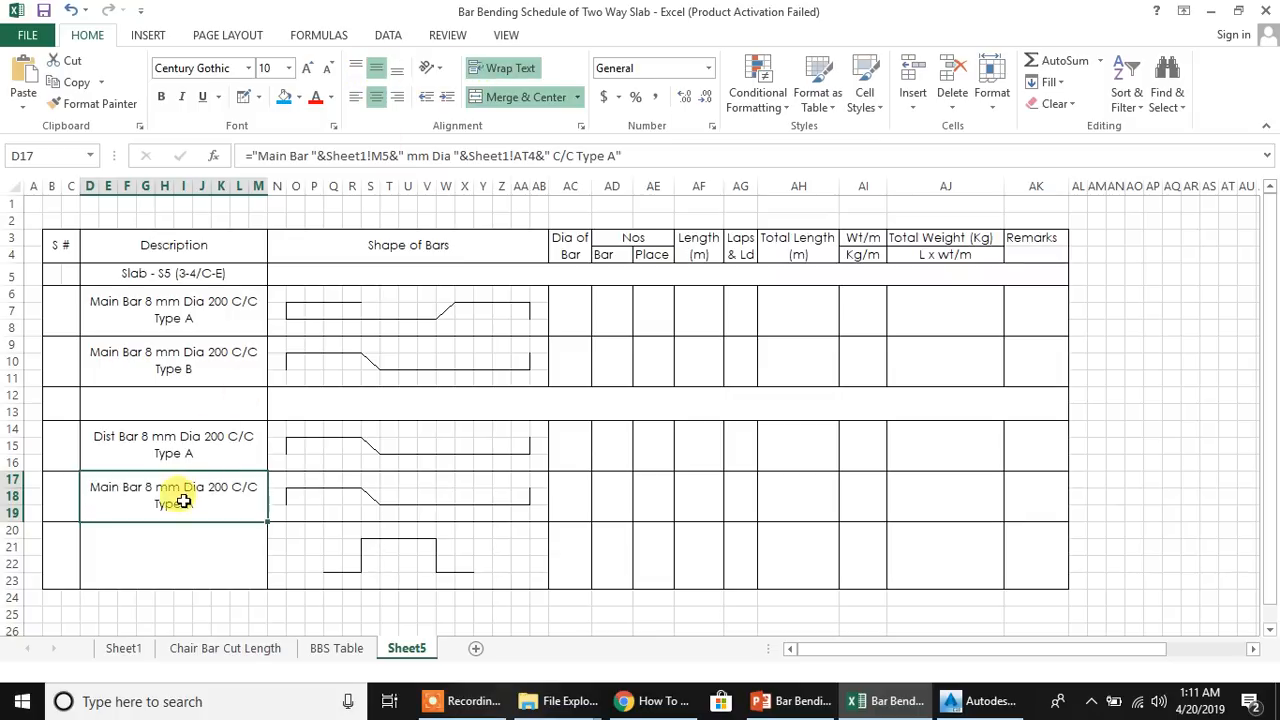
left_click(288, 155)
key("BackSpace")
key("BackSpace")
key("BackSpace")
key("BackSpace")
type("Dist")
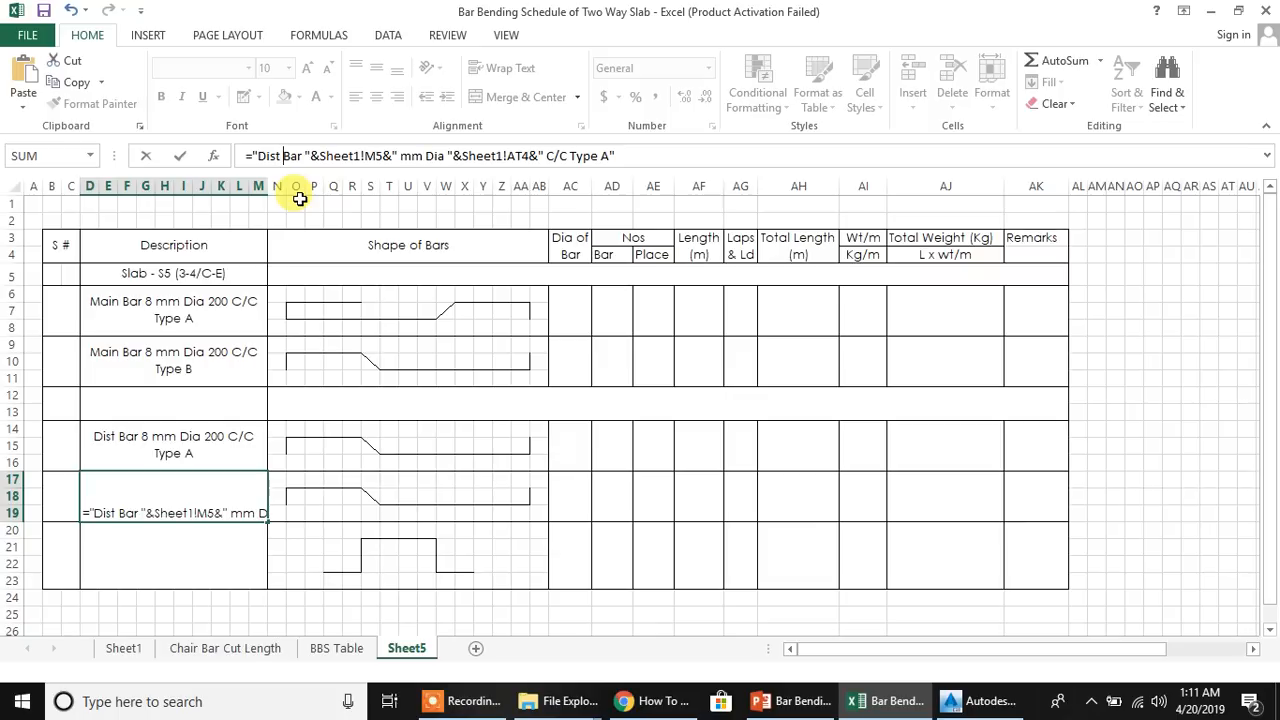
Change Type A to Type B in the D17 description formula
key("Right")
key("Right")
key("Right")
key("Right")
key("Right")
key("Right")
key("Right")
key("Right")
key("Right")
key("Right")
key("Right")
key("Right")
key("Right")
key("Right")
key("Right")
key("Right")
key("Right")
key("Right")
key("Right")
key("Right")
key("Right")
key("Right")
key("Right")
key("Right")
key("Right")
key("Right")
key("Right")
key("Right")
key("Right")
key("Right")
key("Right")
key("Right")
key("Right")
key("Right")
key("Right")
key("Right")
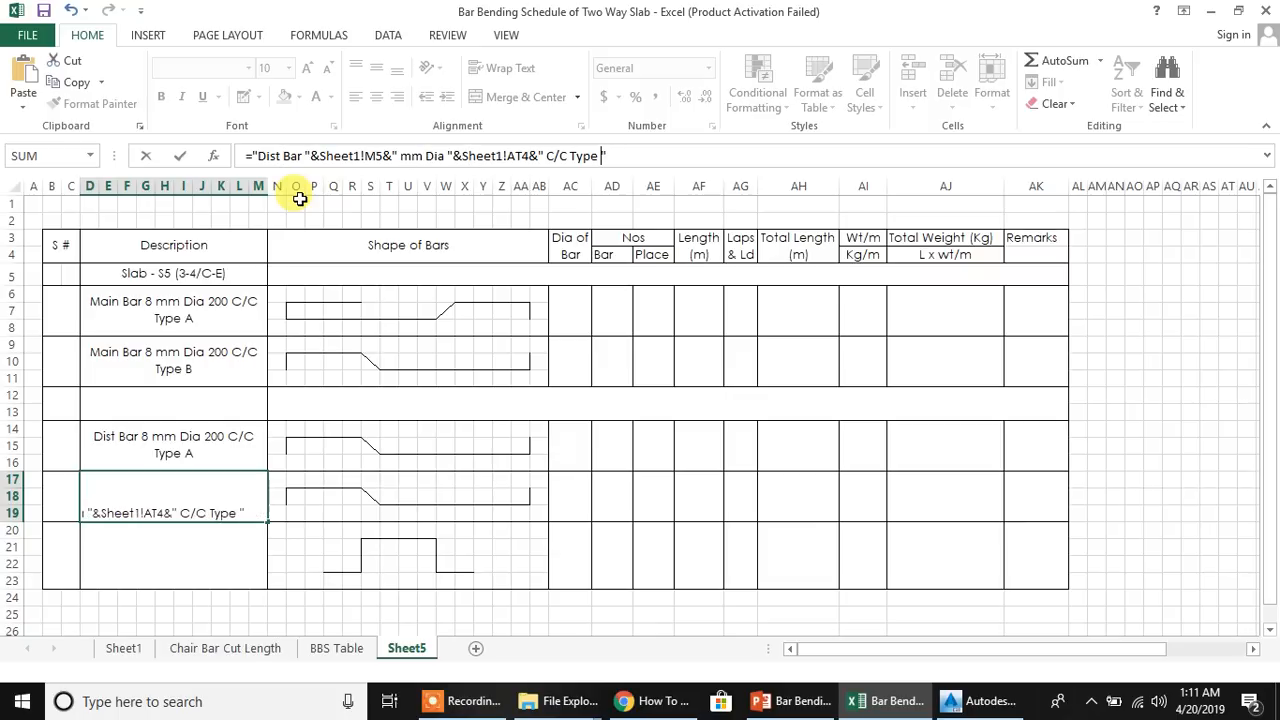
key("Return")
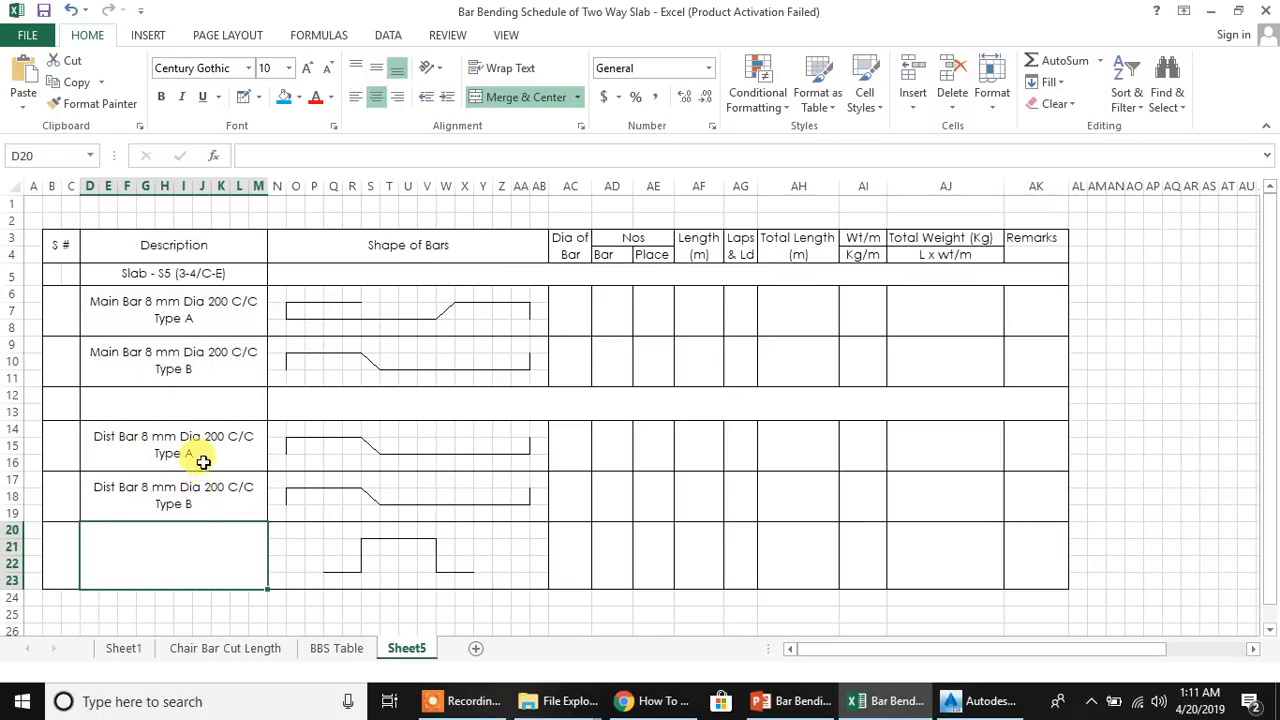
Select the whole of row 6, where the Main Bar Type A entry starts
left_click(180, 313)
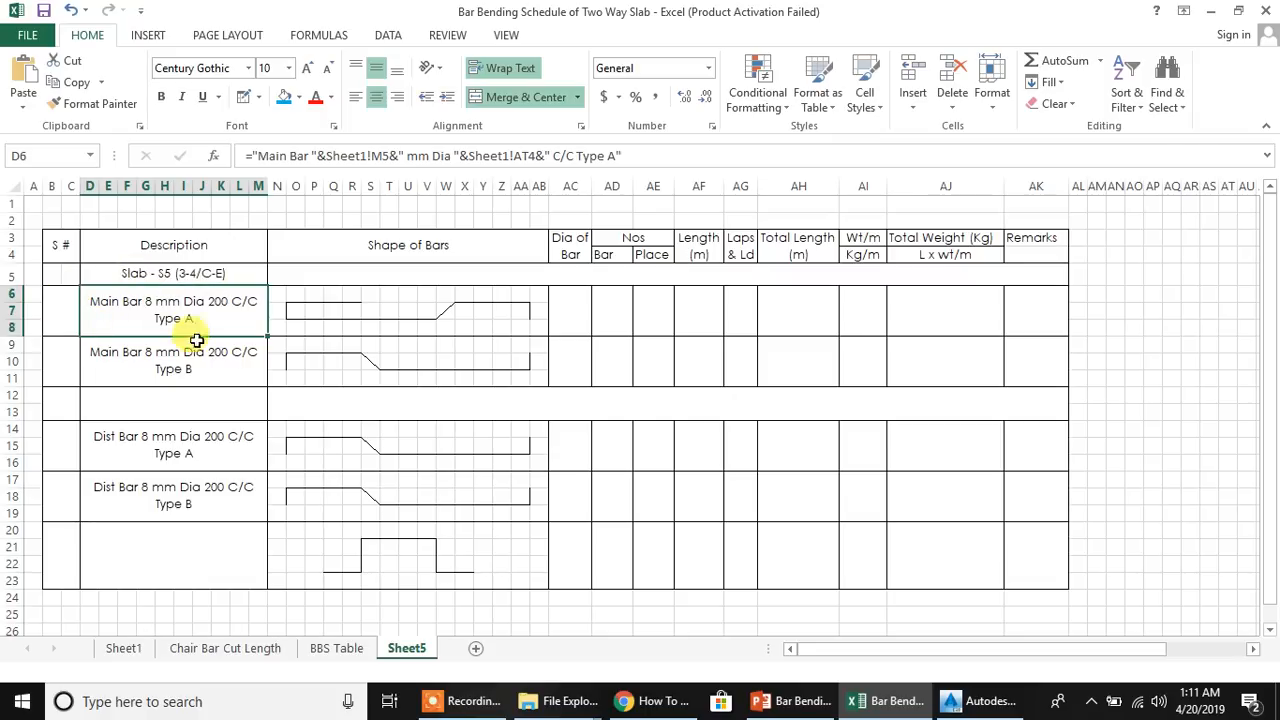
left_click(12, 293)
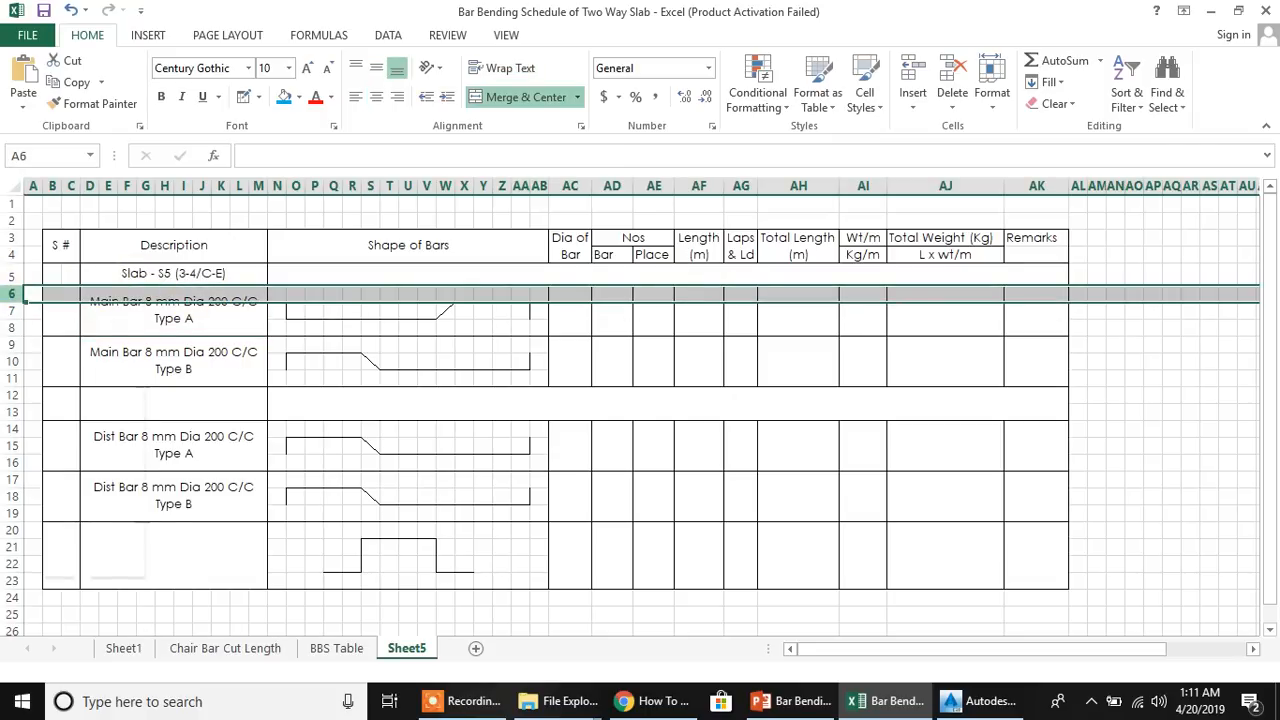
Insert a blank row at row 6, directly above the Main Bar Type A entry
right_click(12, 293)
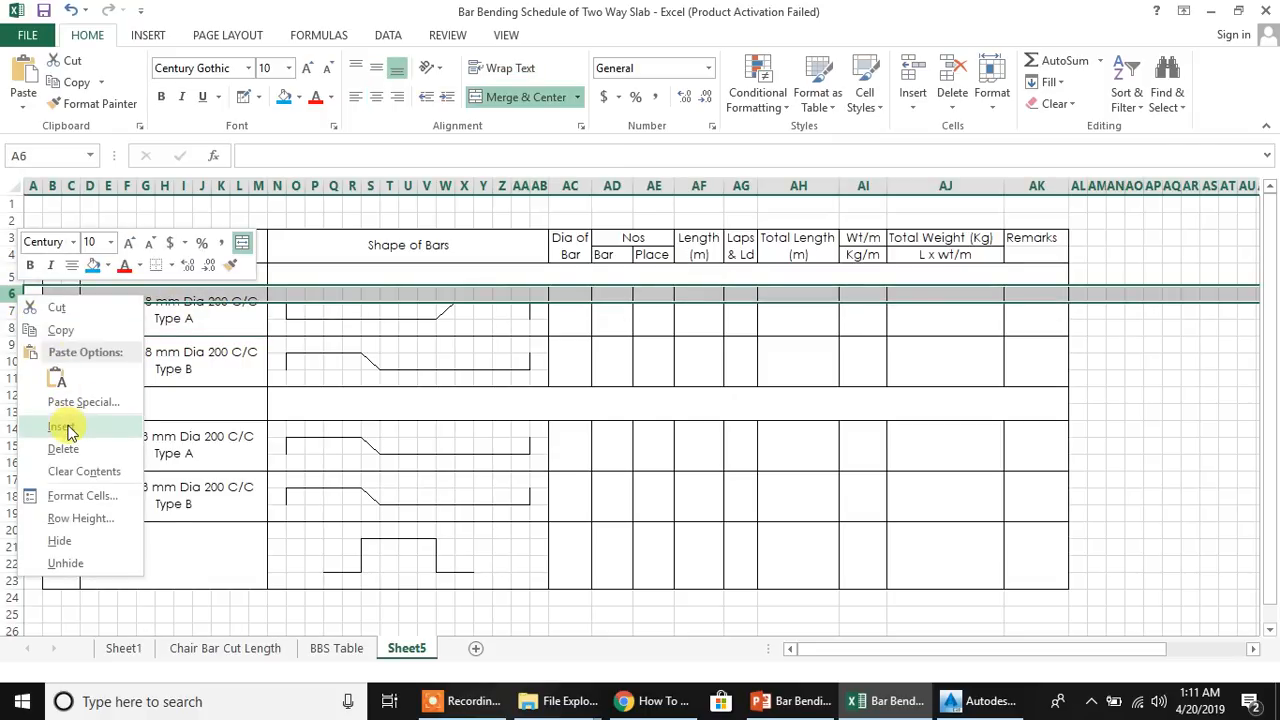
key("Escape")
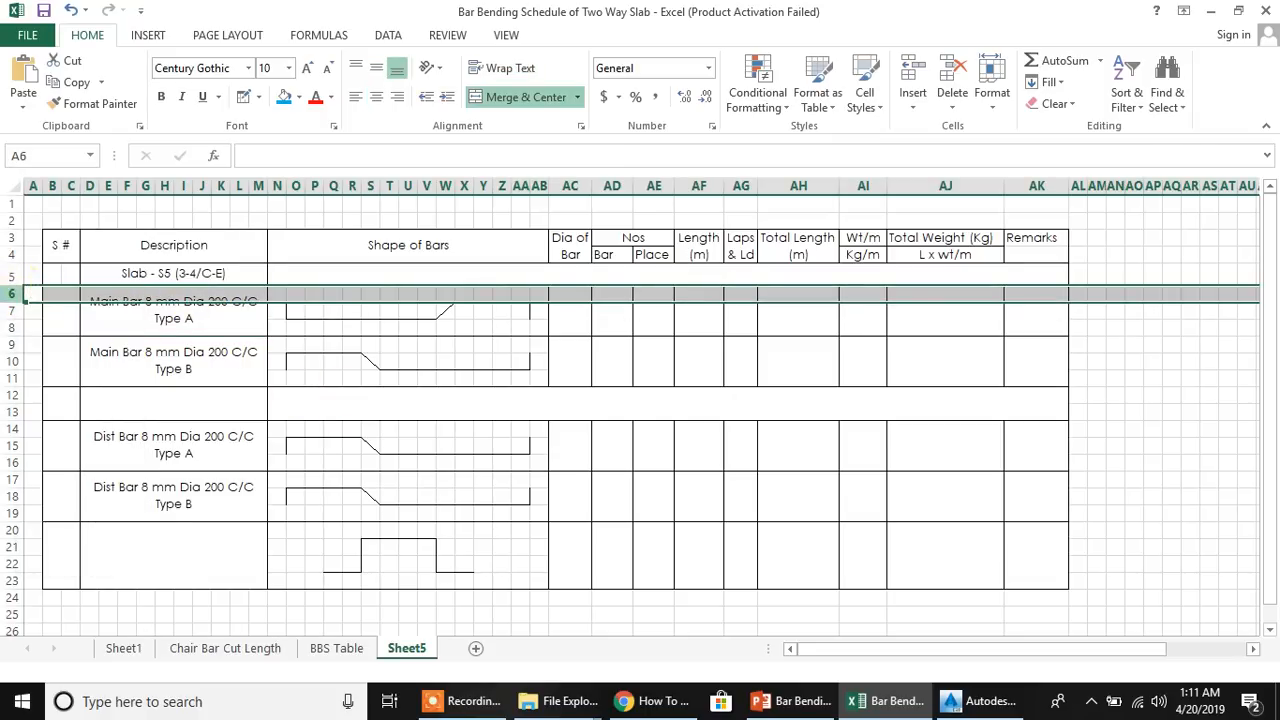
right_click(12, 296)
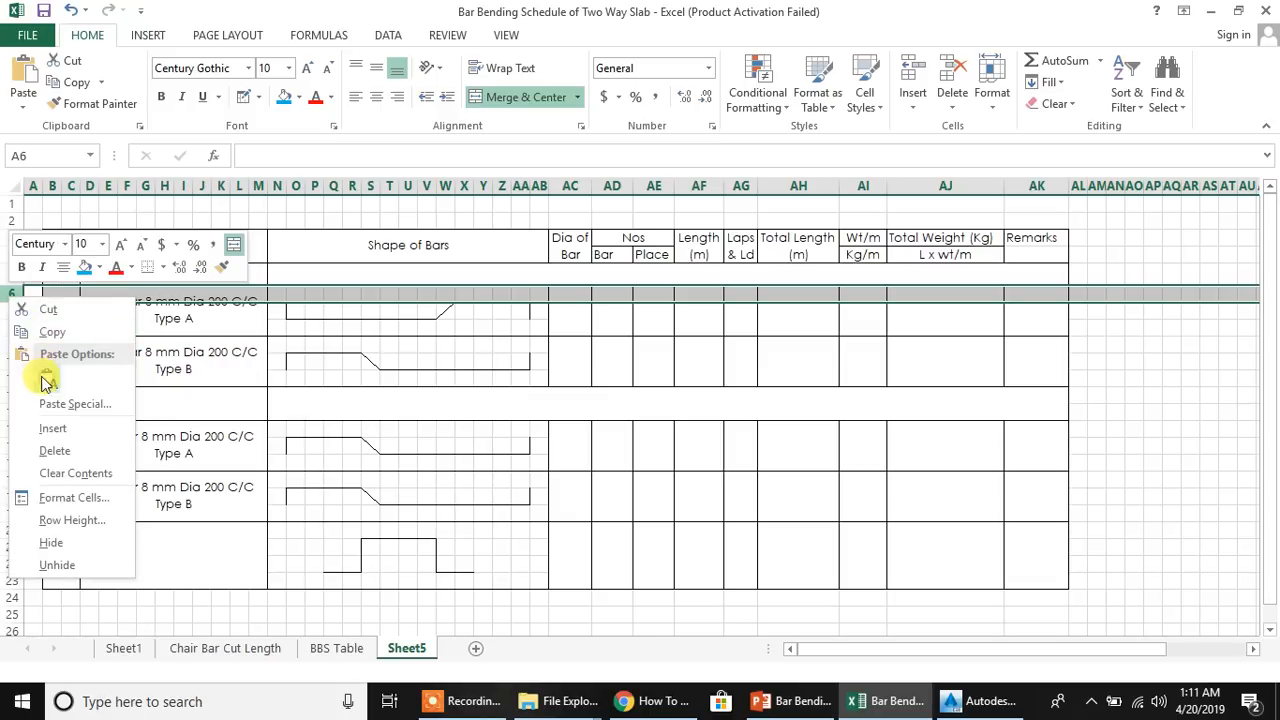
left_click(51, 428)
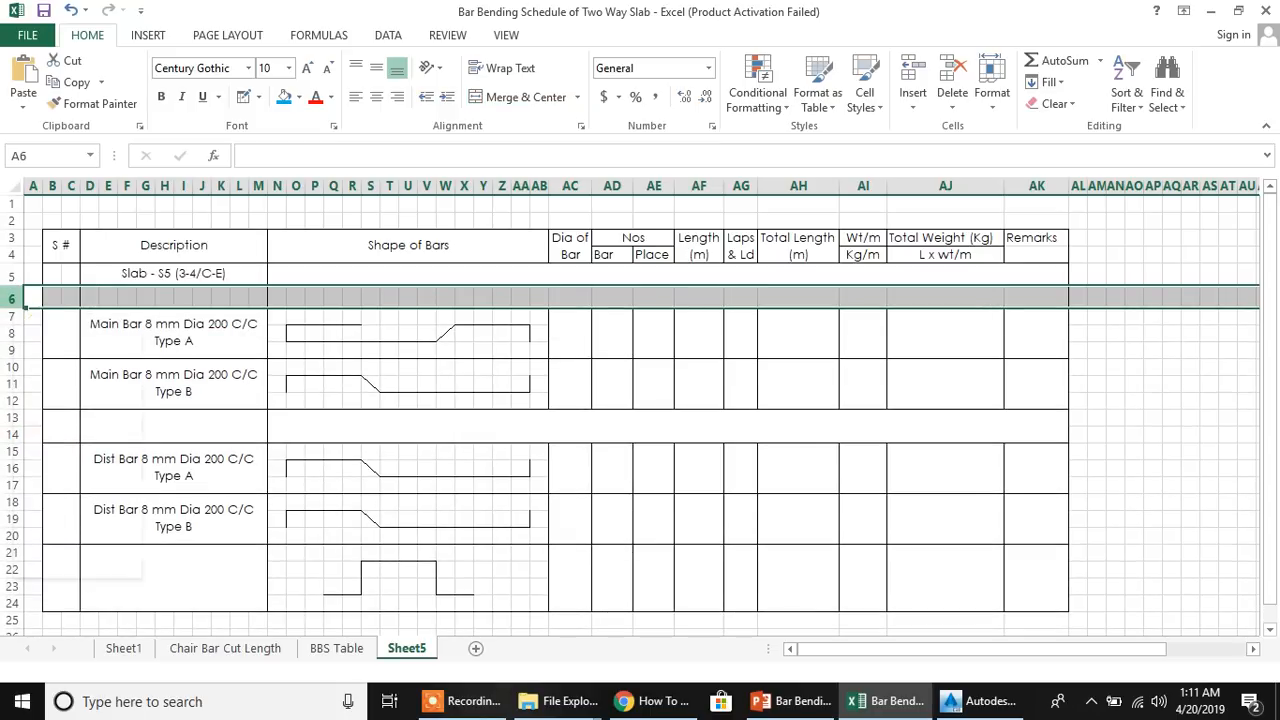
right_click(12, 296)
left_click(57, 426)
left_click(197, 432)
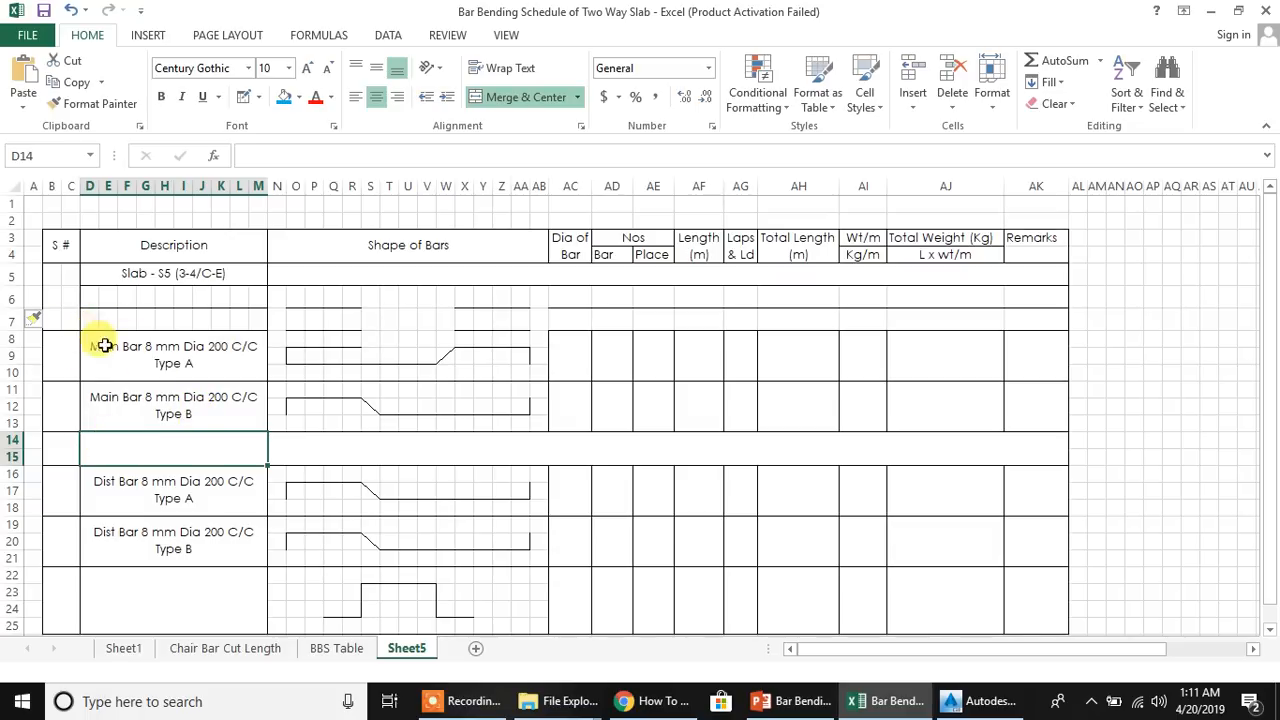
left_click(105, 345)
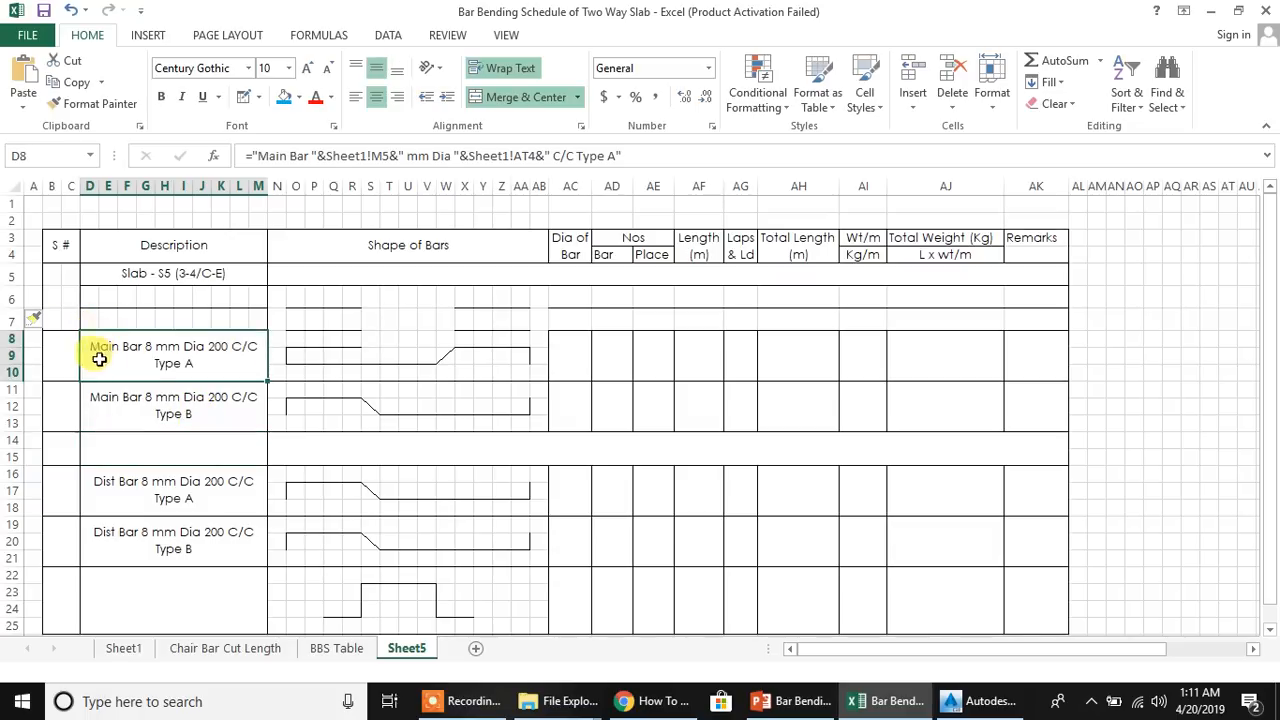
left_click(12, 318)
left_click(12, 298)
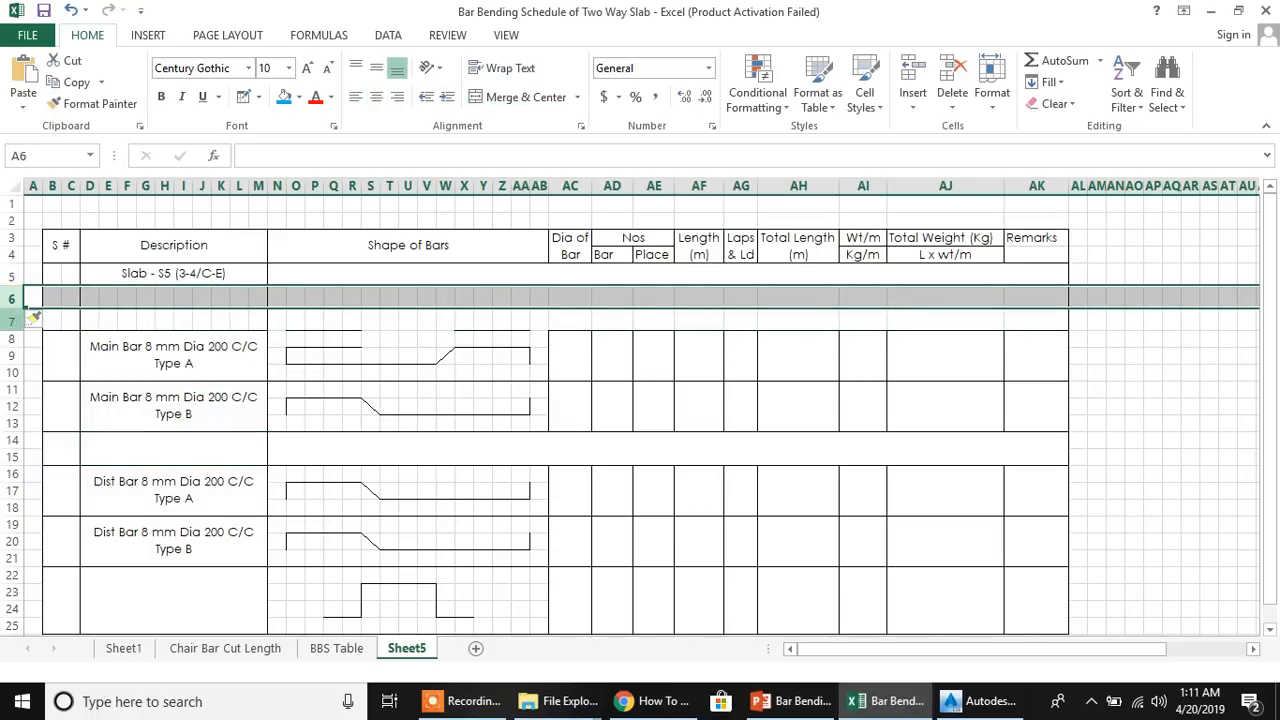
left_click(18, 318)
right_click(18, 318)
left_click(80, 474)
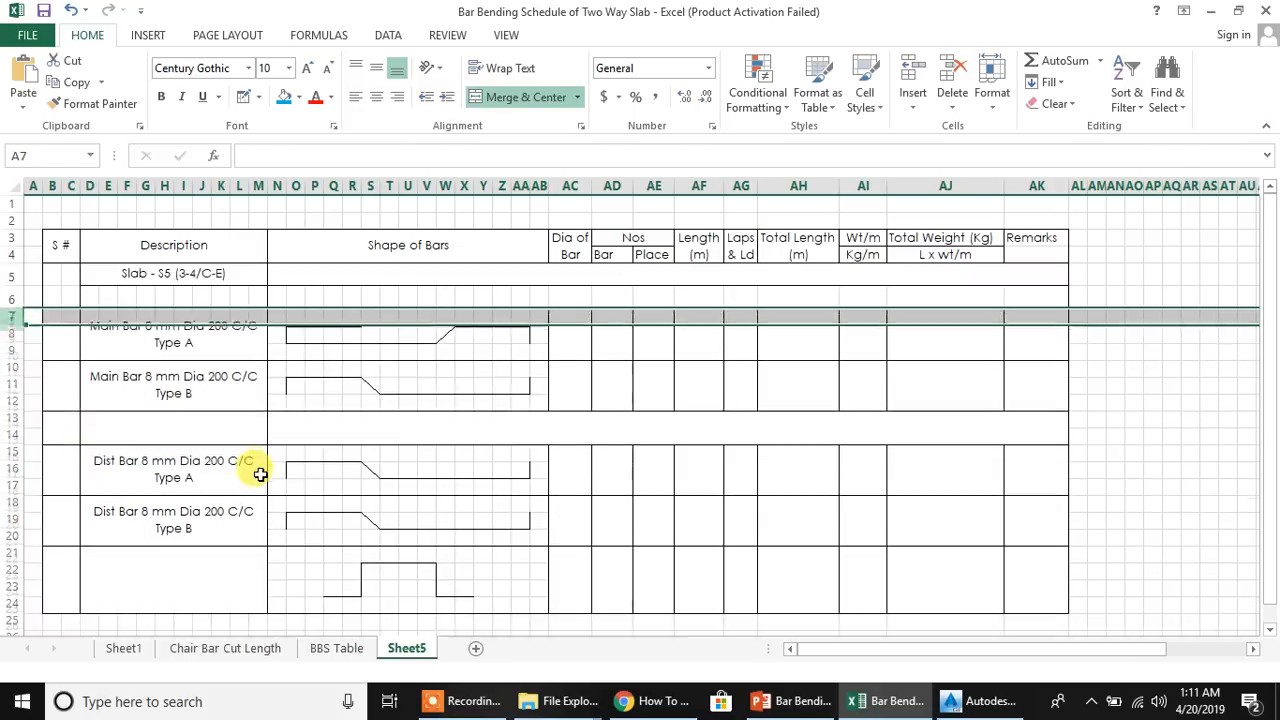
Merge and centre D6:M6 in the blank row and enter the heading ALONG SHORT SPAN
left_click(104, 297)
left_click_drag(86, 293, 260, 297)
left_click(519, 97)
left_click(123, 292)
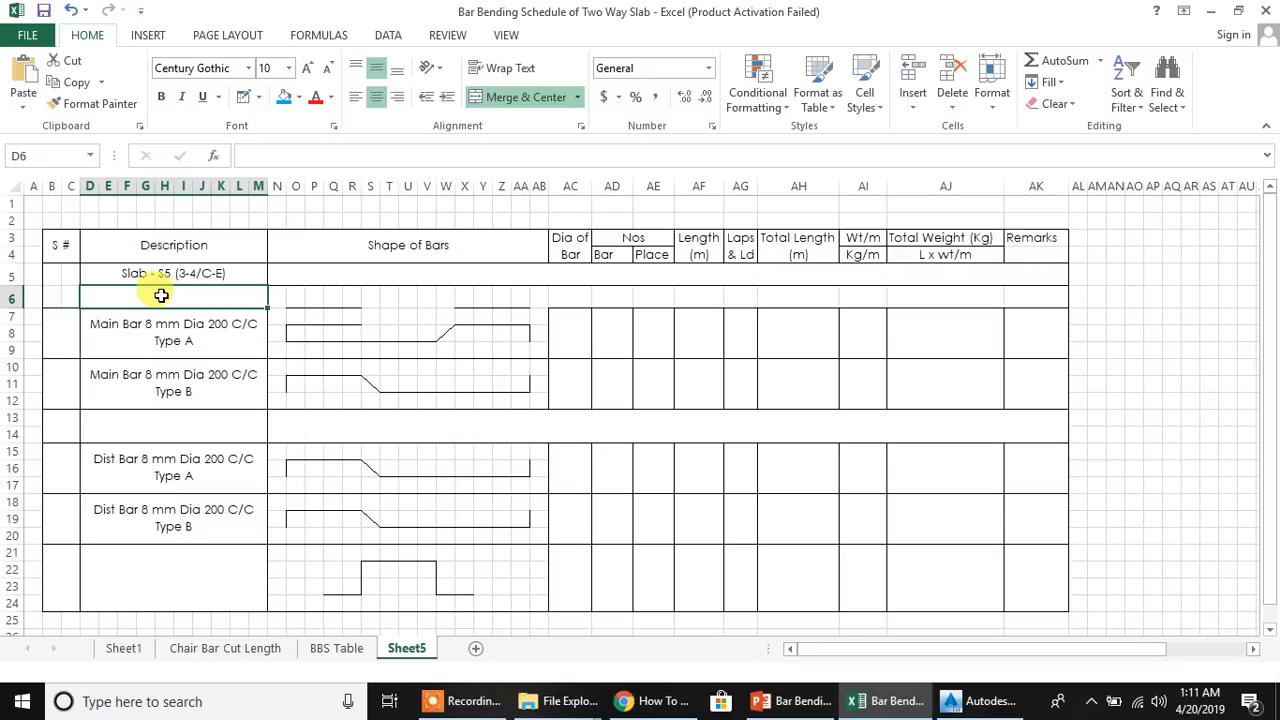
type("ALONG SHORT SPAN")
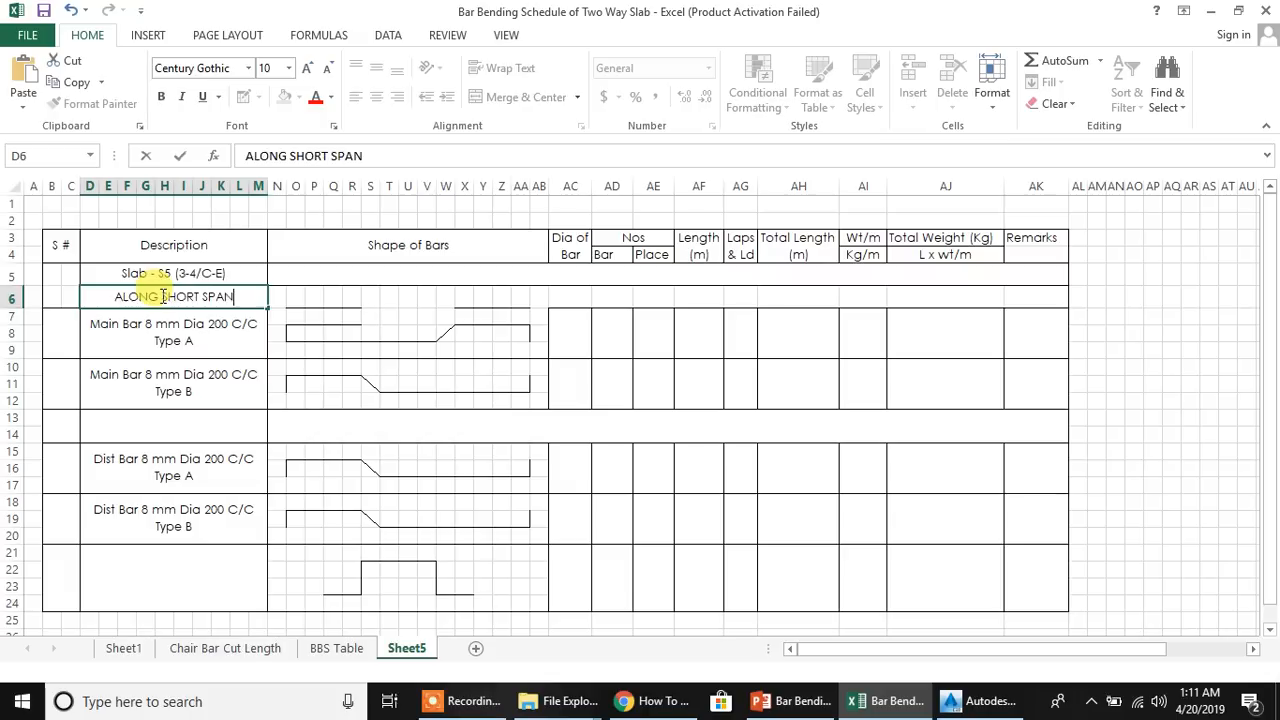
key("Return")
Enter the heading ALONG LONG SPAN in the blank description cell above the Dist Bar Type A entry
key("Down")
key("Down")
key("Down")
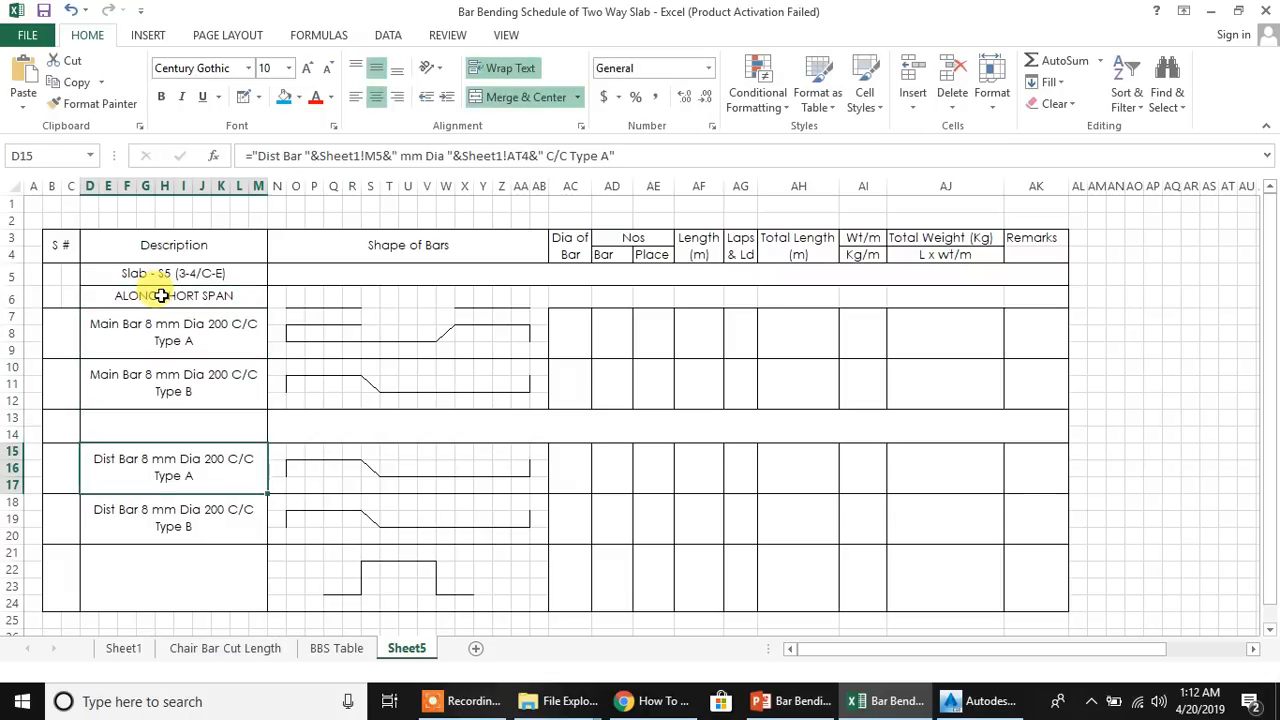
key("Up")
type("A")
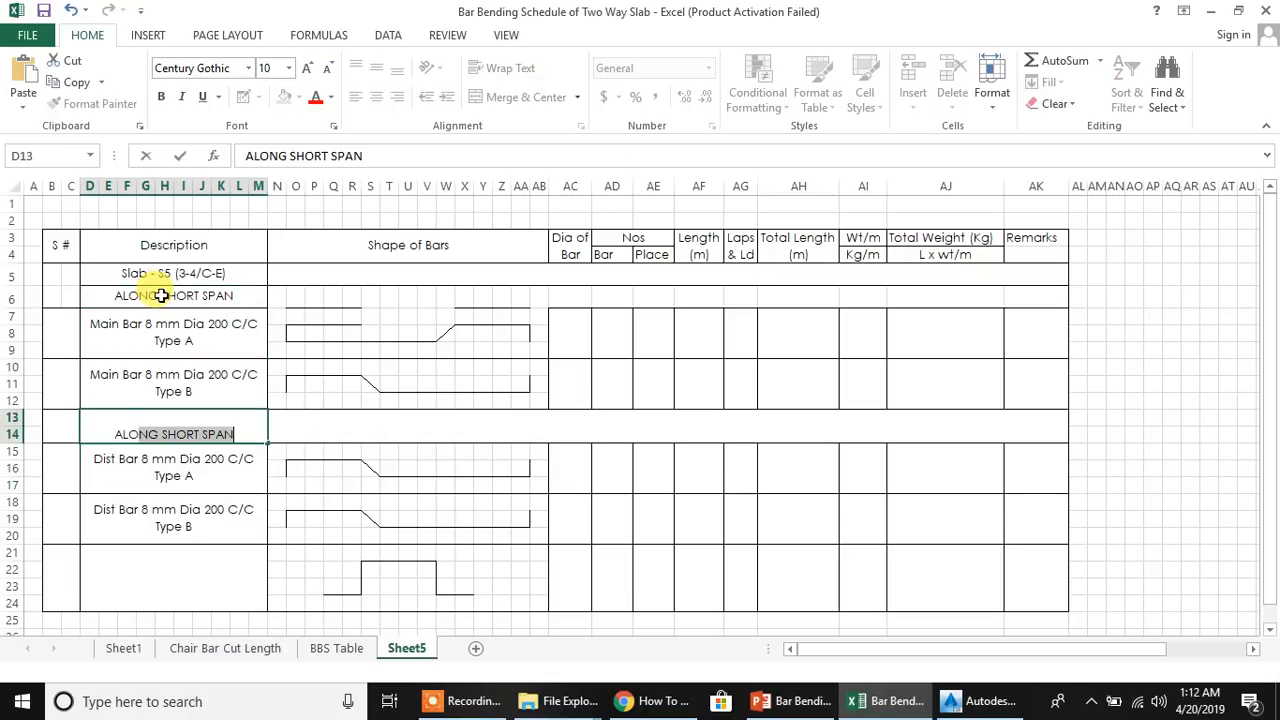
type("LONG LONG SPAN")
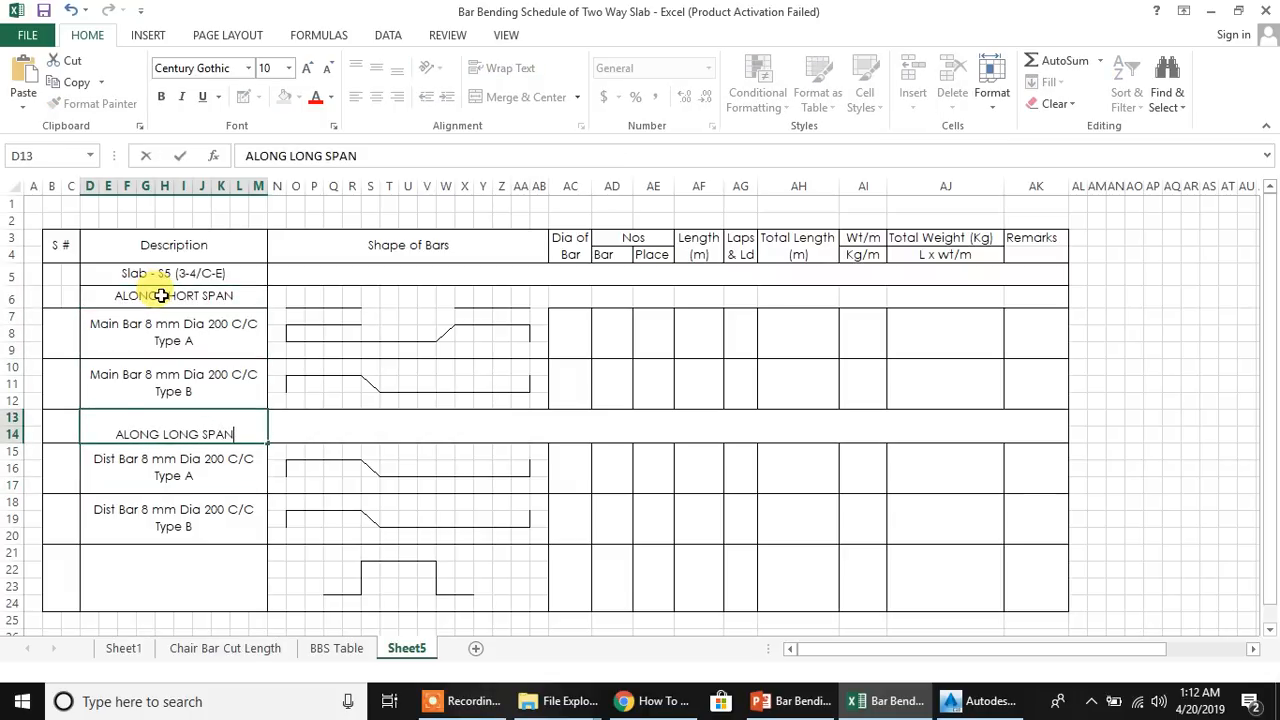
key("Return")
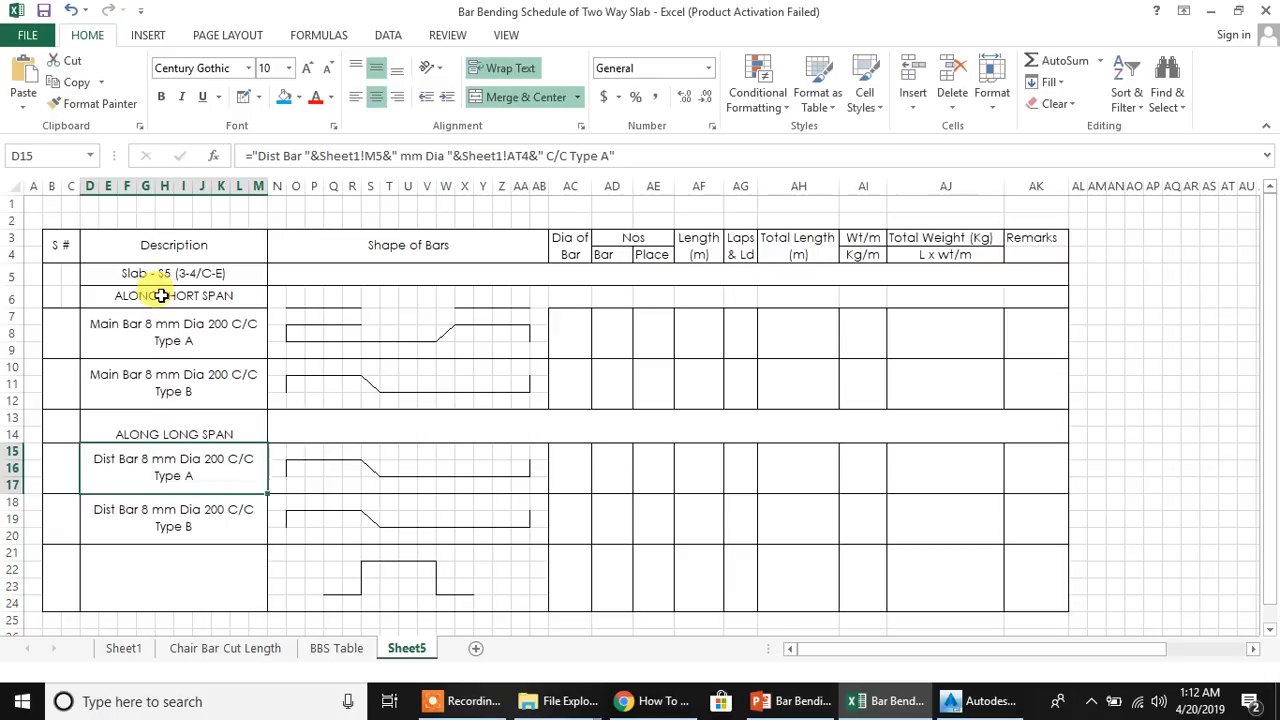
Reduce the height of row 14 and merge and centre the ALONG LONG SPAN heading across B13:M14
left_click(137, 422)
left_click_drag(14, 441, 100, 421)
left_click(548, 99)
left_click(548, 99)
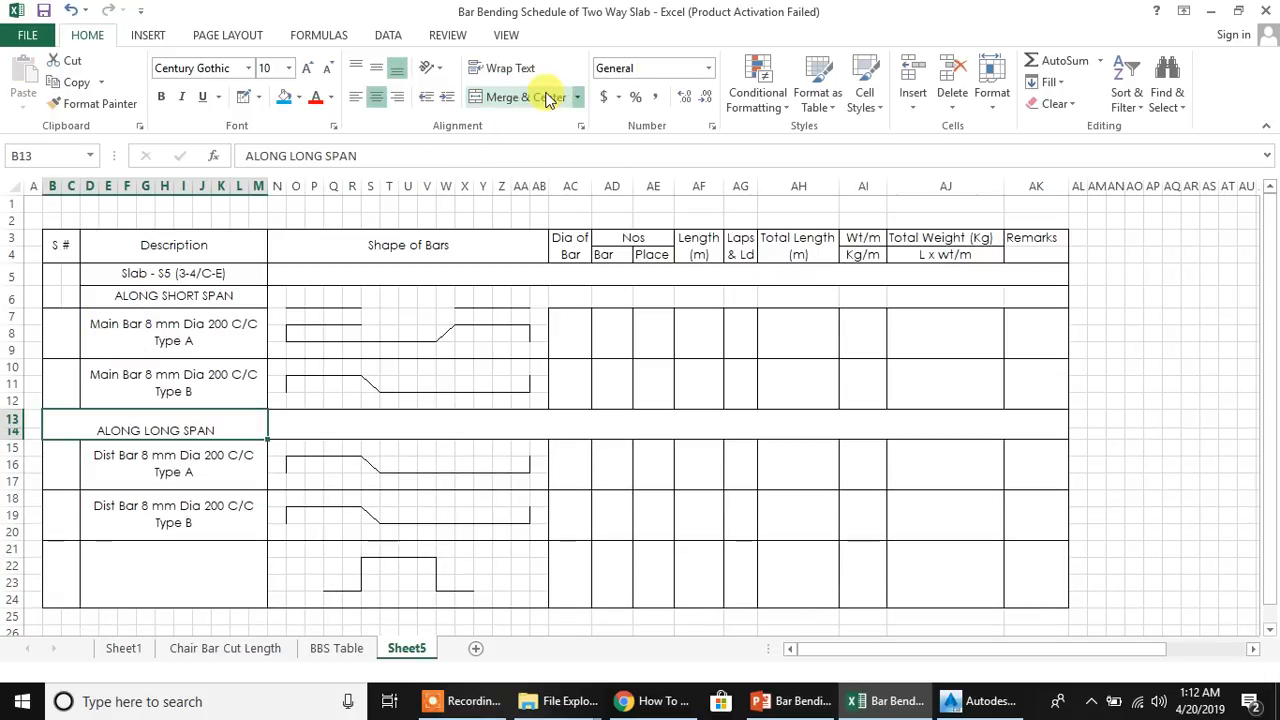
Merge and centre the ALONG SHORT SPAN heading across B6:M6
mouse_move(68, 300)
left_mouse_down()
mouse_move(162, 298)
mouse_move(48, 298)
left_mouse_up()
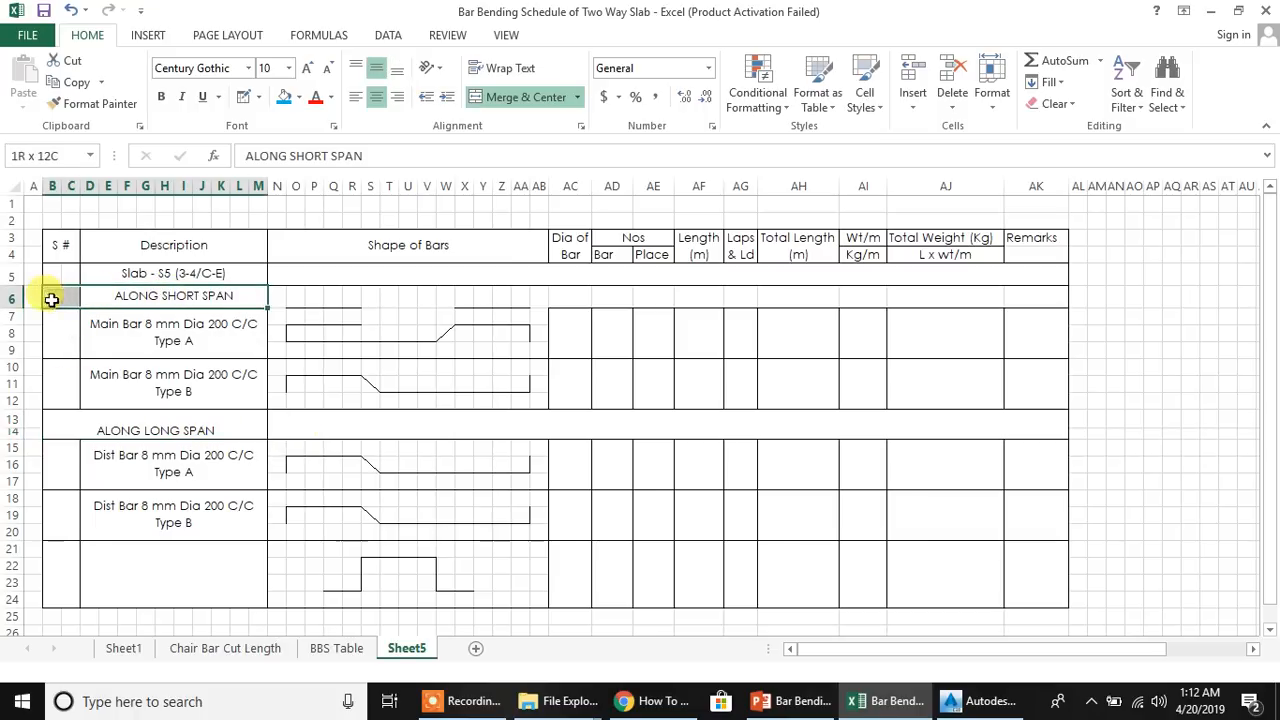
left_click(519, 98)
left_click(519, 98)
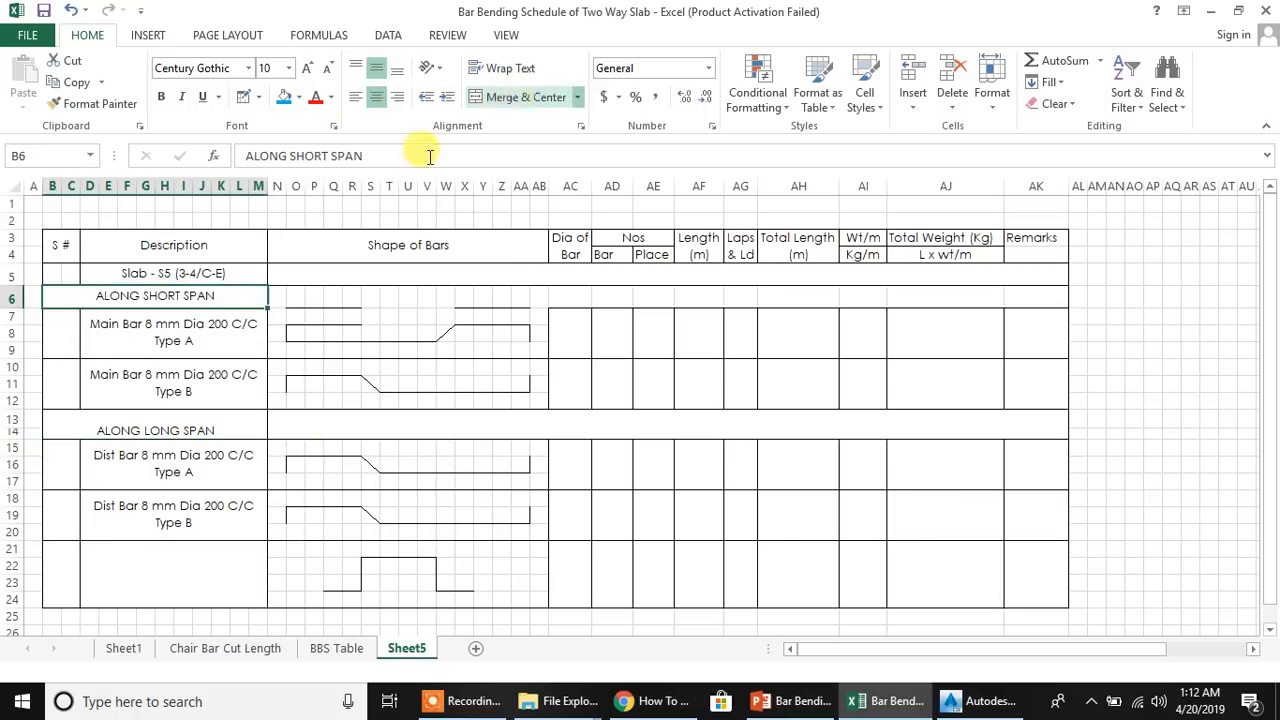
Draw the missing border line beneath row 6 across the Shape of Bars column
left_click(150, 318)
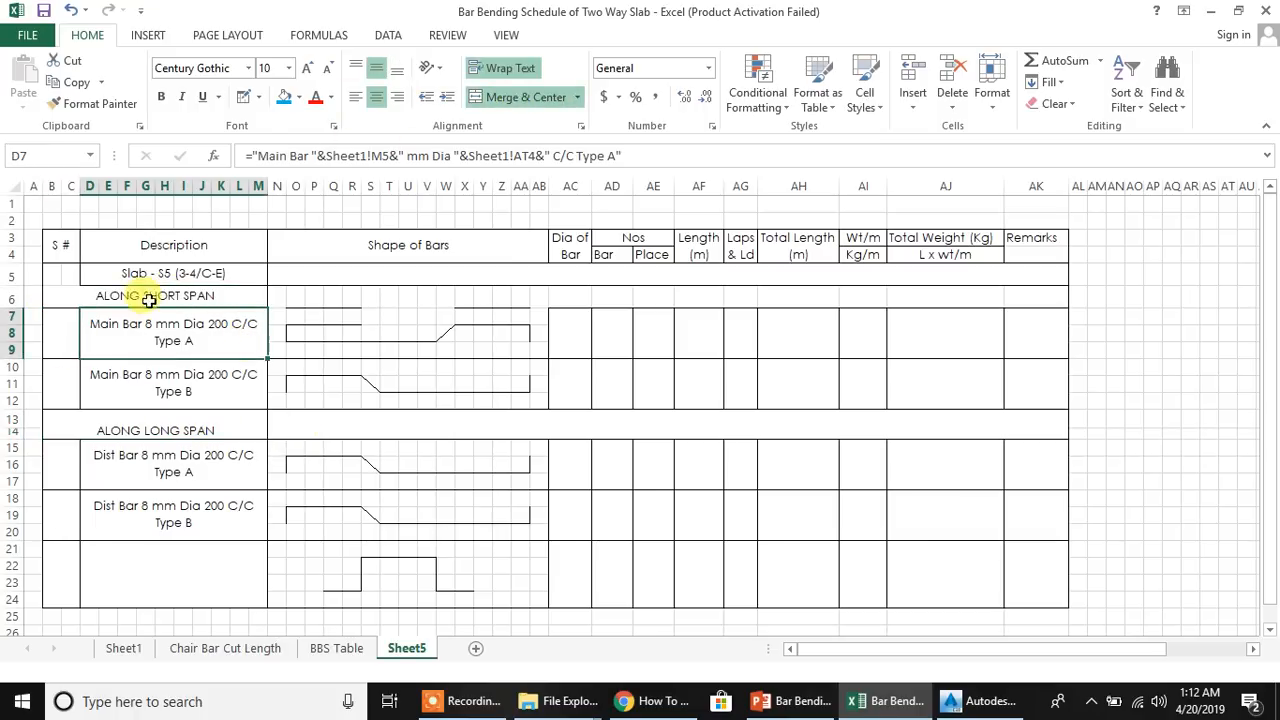
left_click(243, 97)
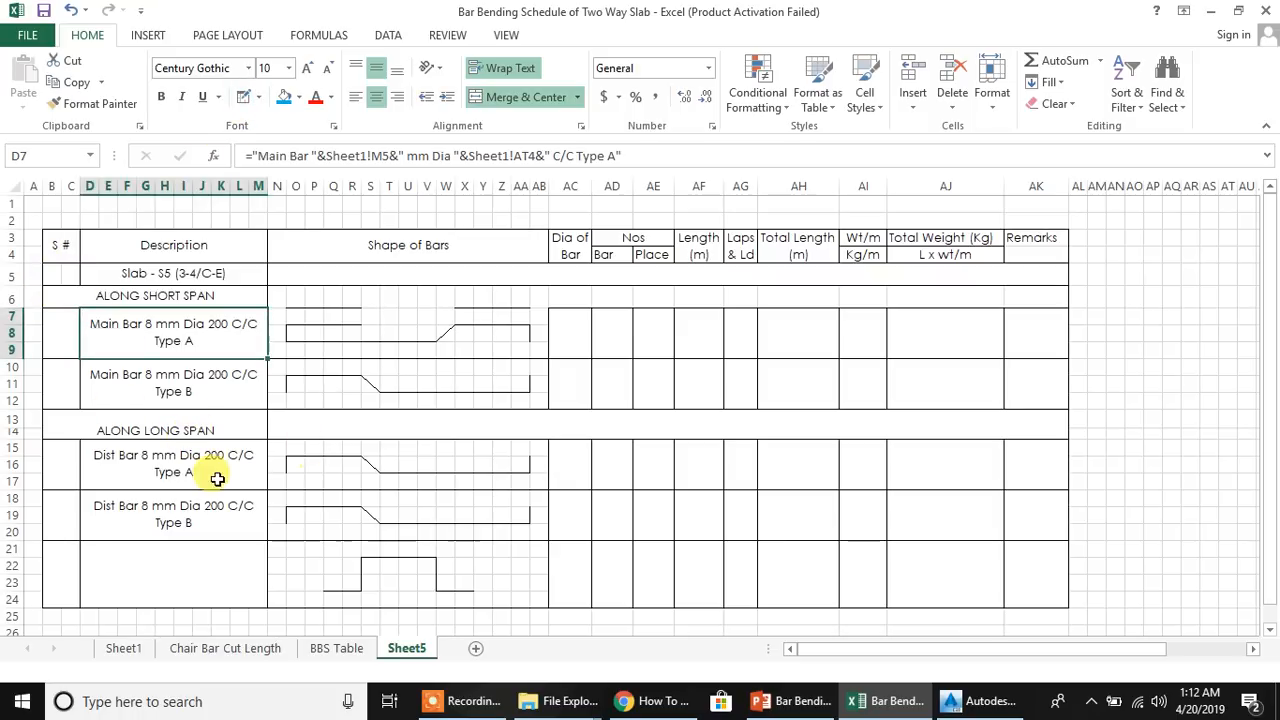
left_click(372, 401)
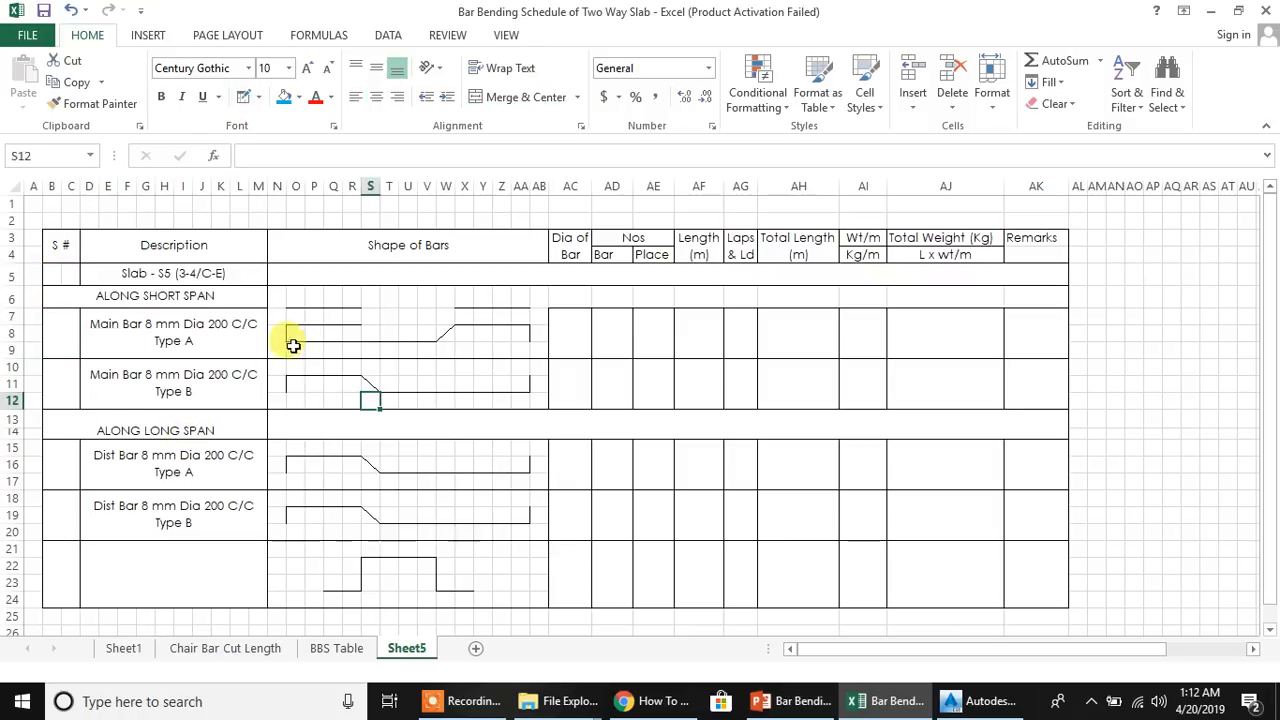
left_click(243, 97)
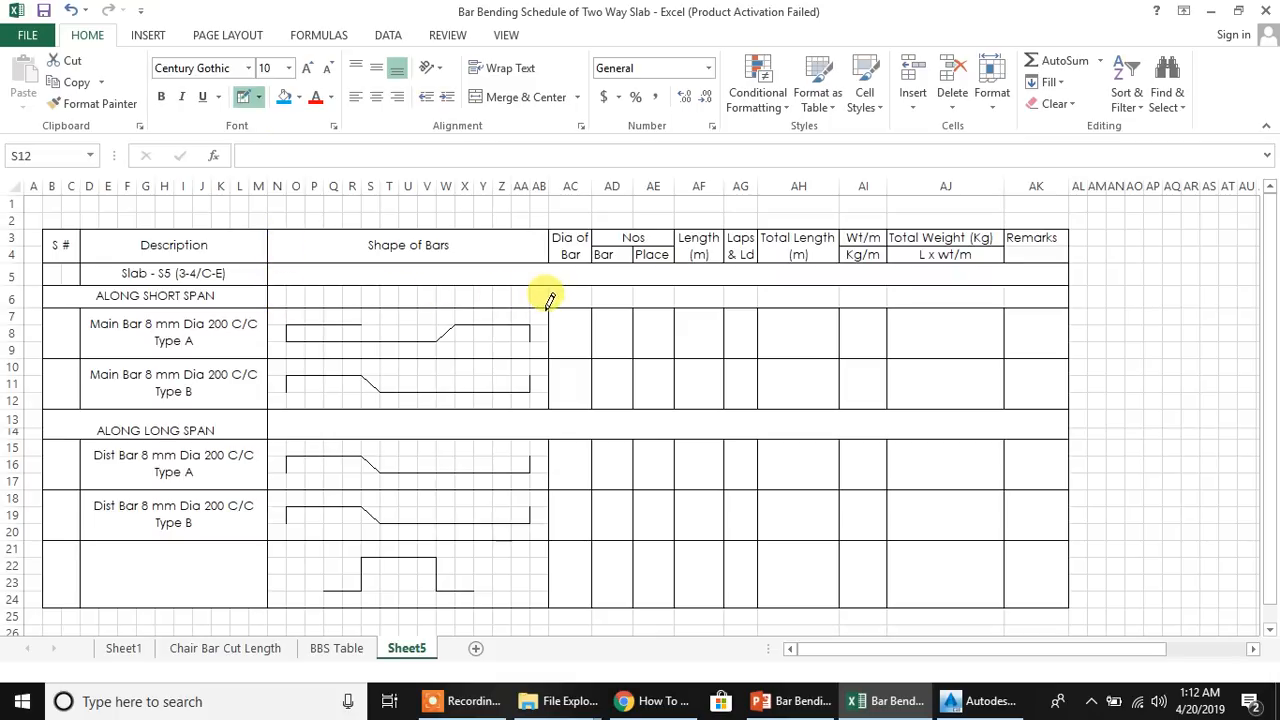
key("Escape")
Middle-align the ALONG LONG SPAN heading vertically and collapse row 14 until it is hidden
left_click(213, 392)
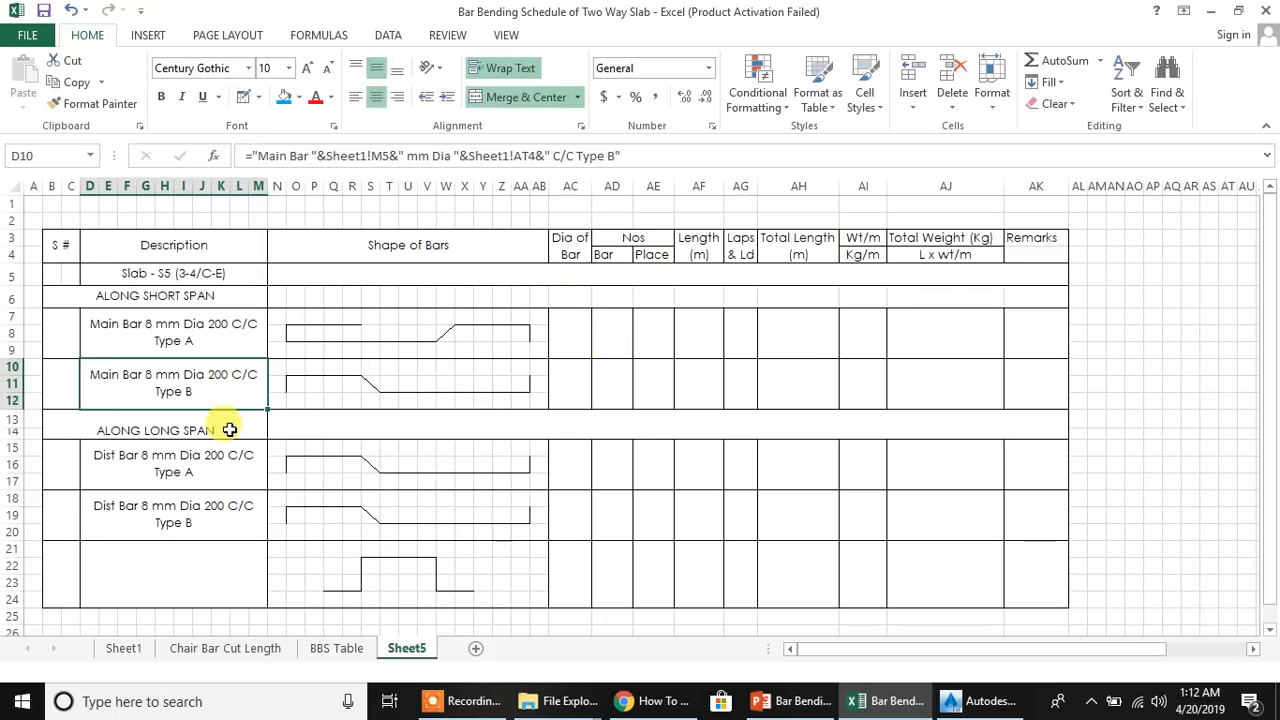
left_click(158, 465)
left_click(165, 428)
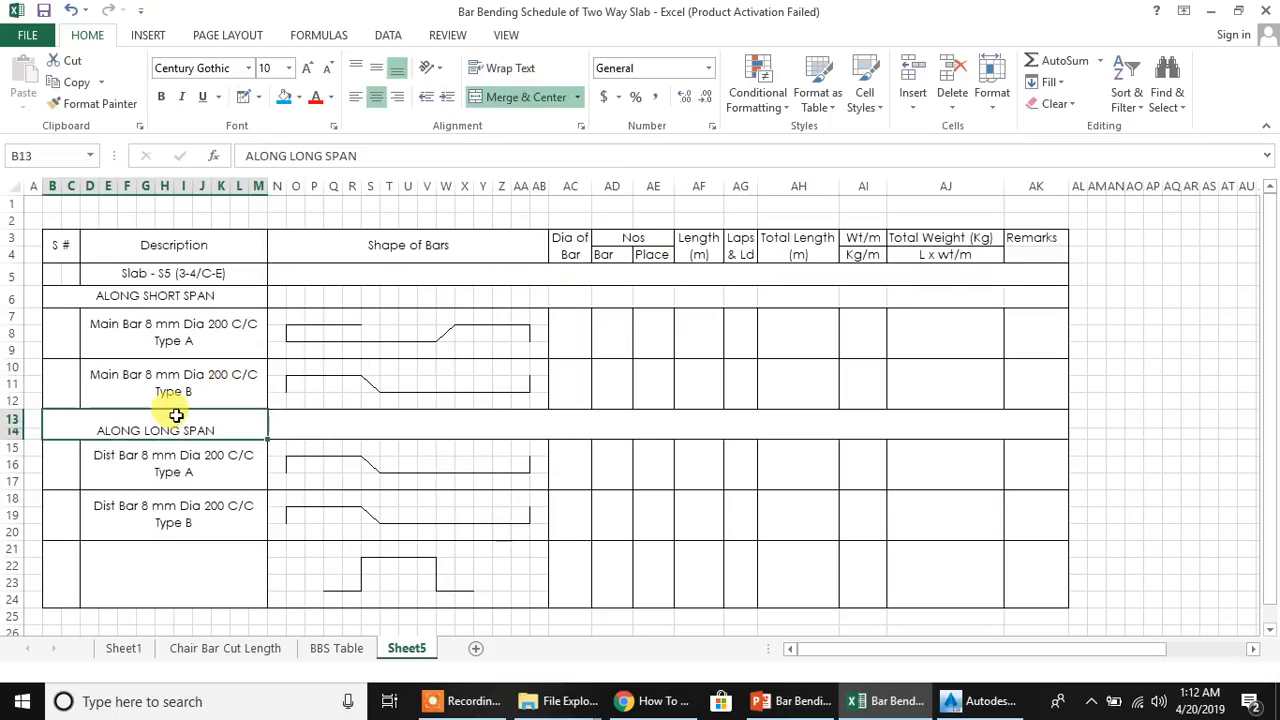
left_click(381, 70)
left_click(165, 292)
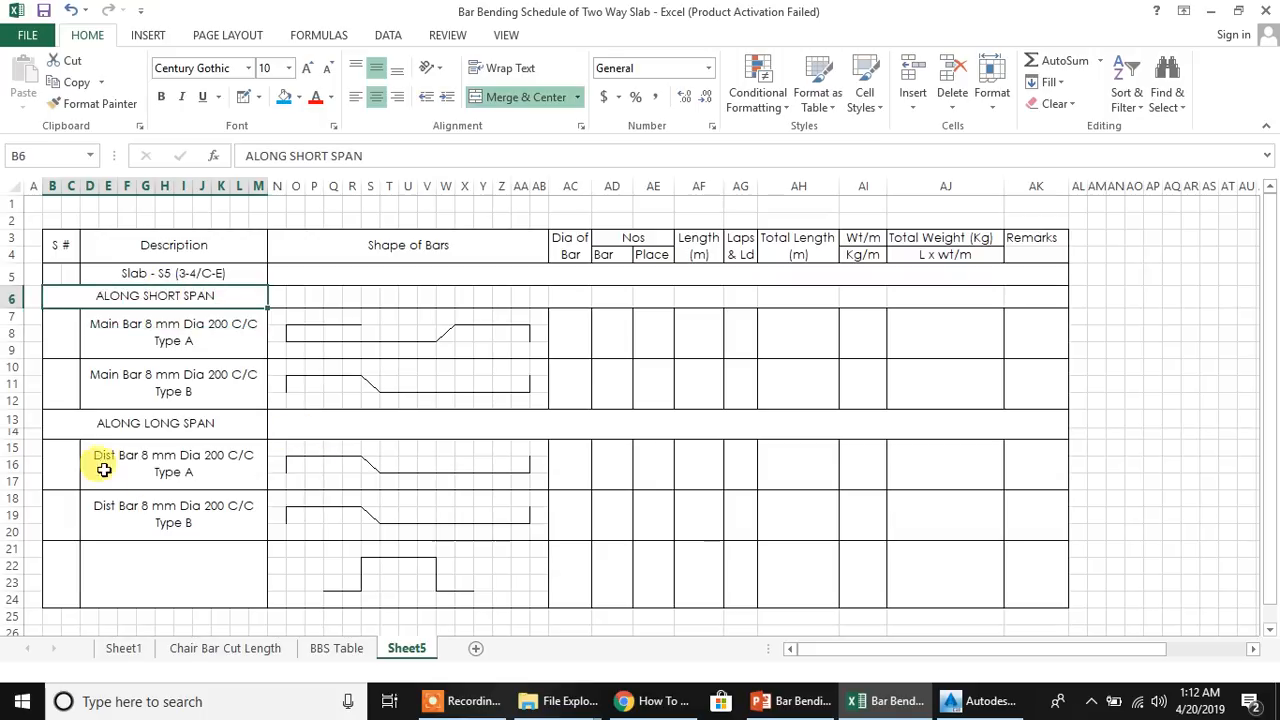
left_click_drag(16, 440, 17, 432)
left_click(403, 525)
left_click(251, 457)
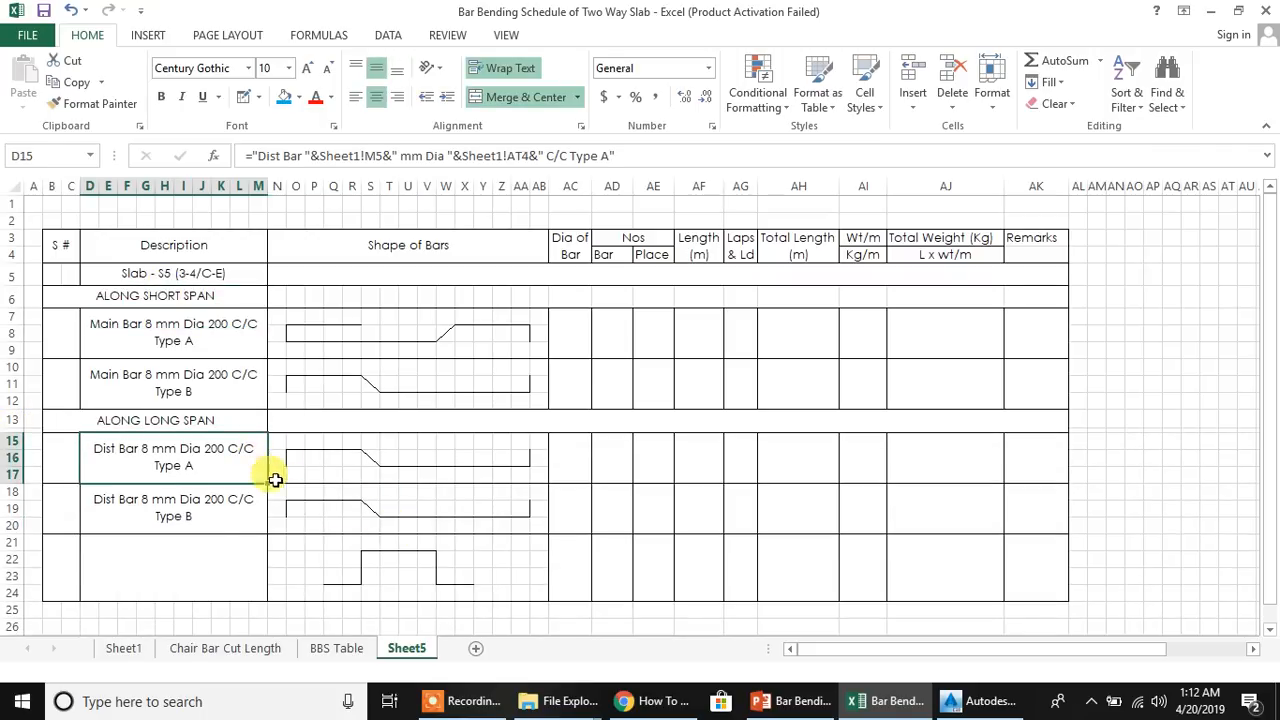
left_click(177, 523)
key("Down")
left_click(58, 340)
left_click(183, 500)
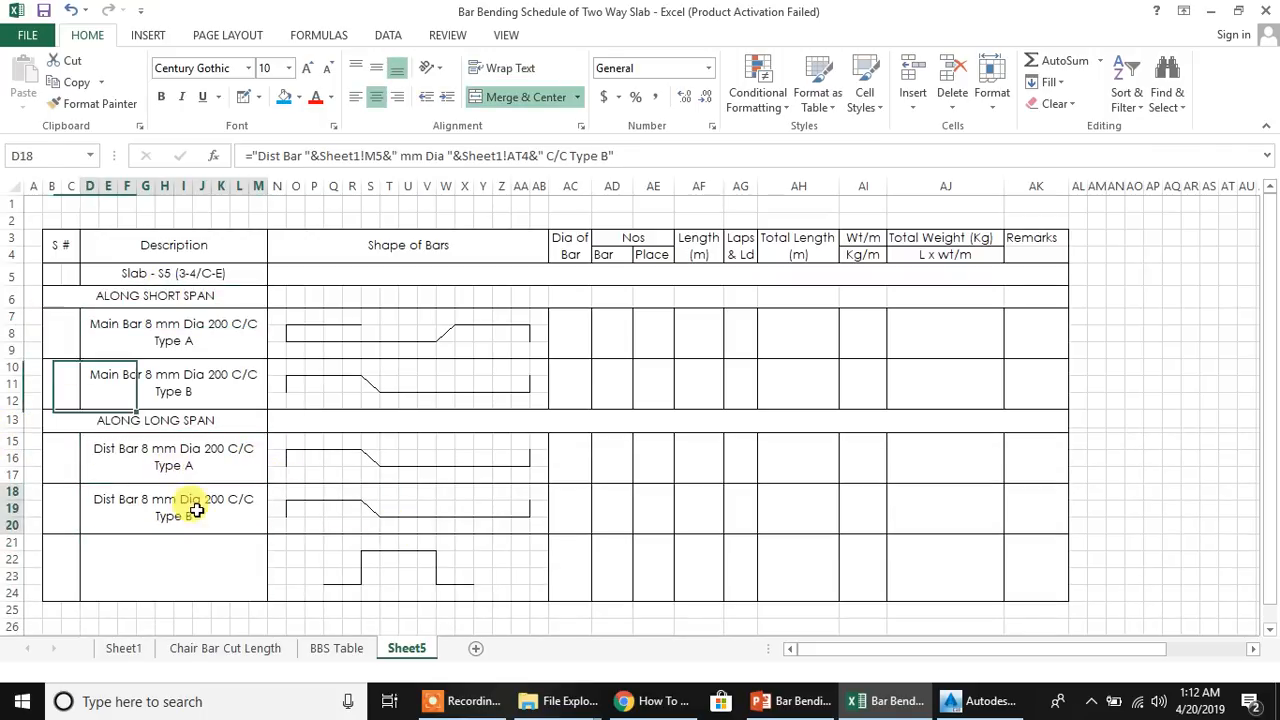
left_click(386, 457)
left_click(363, 349)
left_click(429, 285)
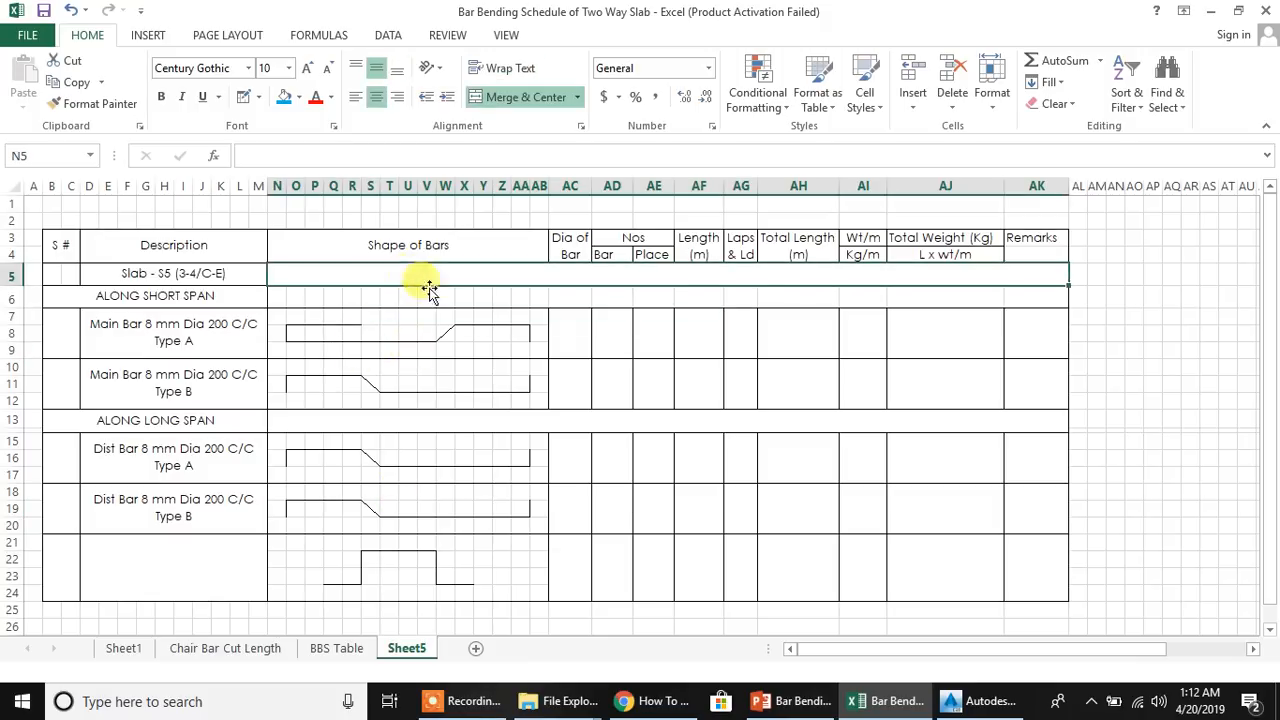
left_click(563, 335)
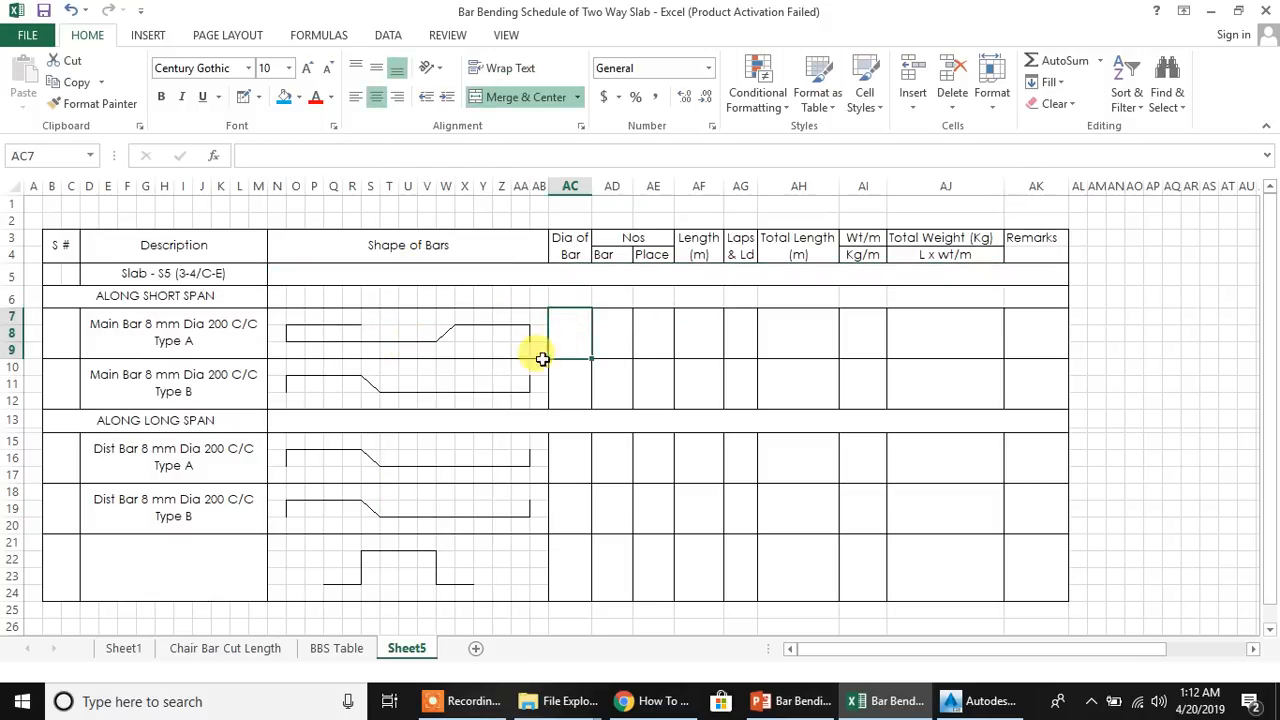
Copy the Dist Bar Type B description formula text from D18 into the empty description cell D21 and wrap its text
left_click(172, 571)
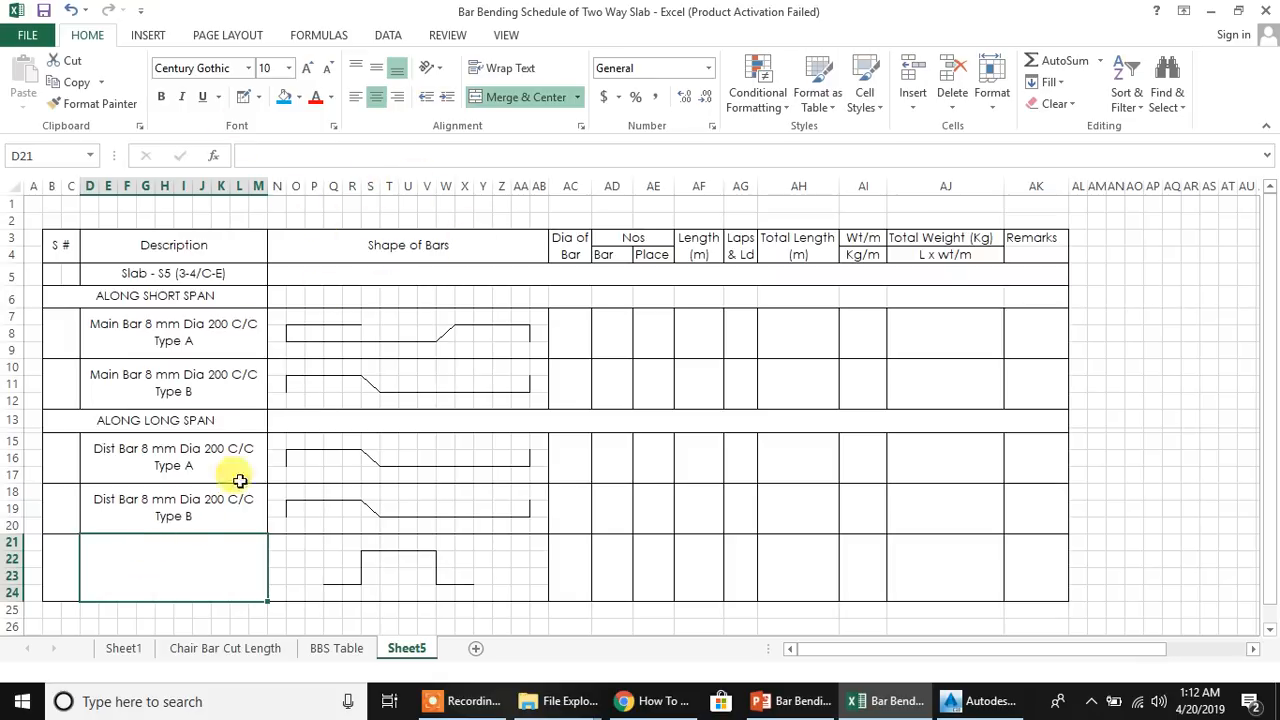
left_click(175, 507)
left_click_drag(635, 152, 143, 154)
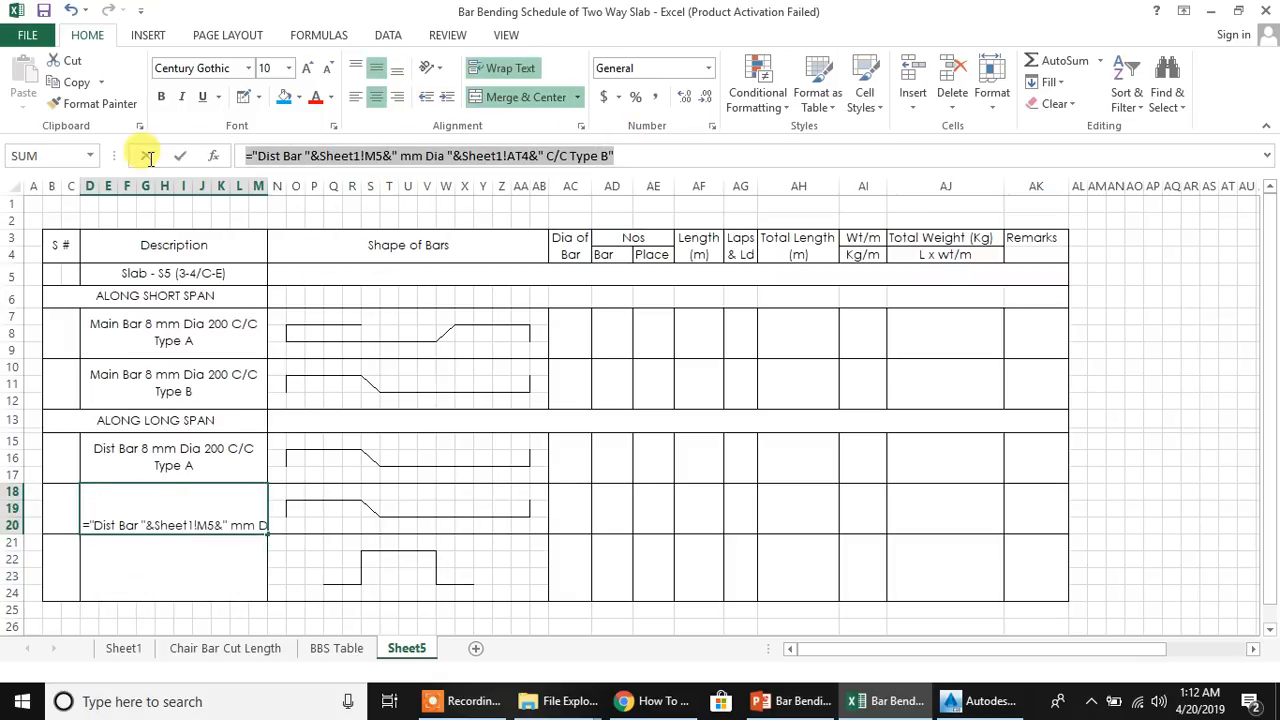
key("ctrl+c")
left_click(124, 573)
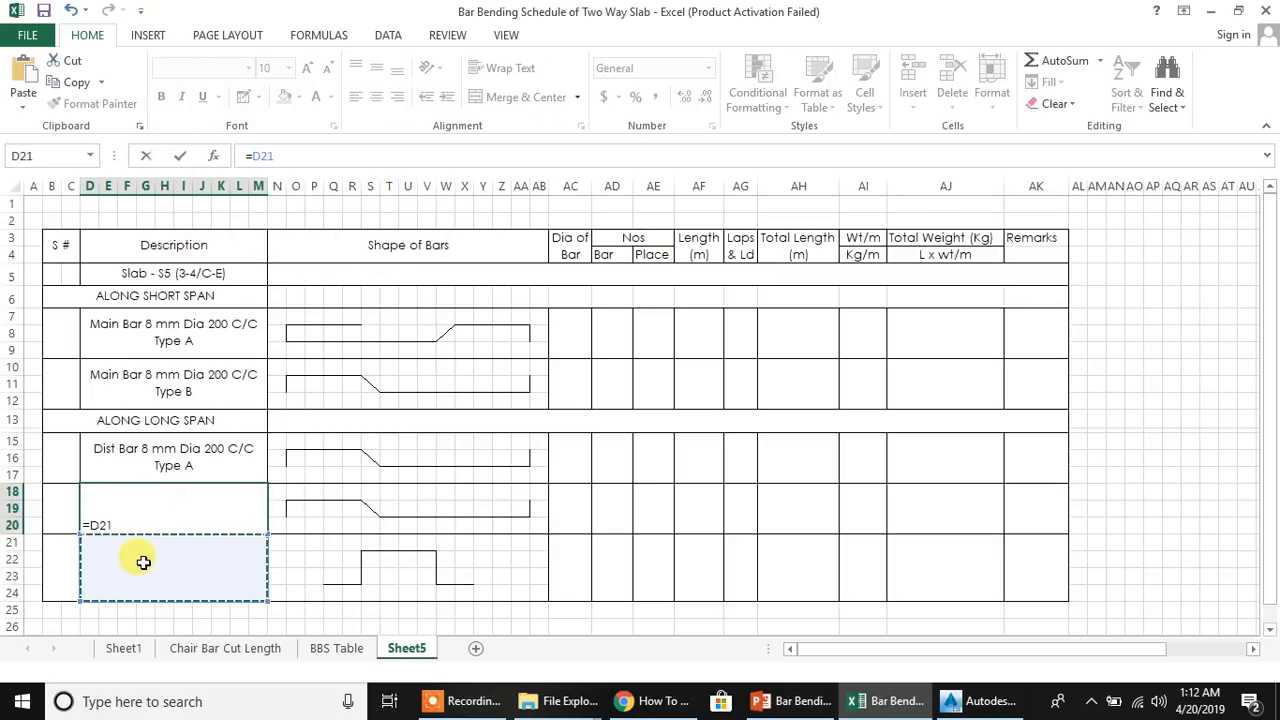
key("Escape")
double_click(143, 558)
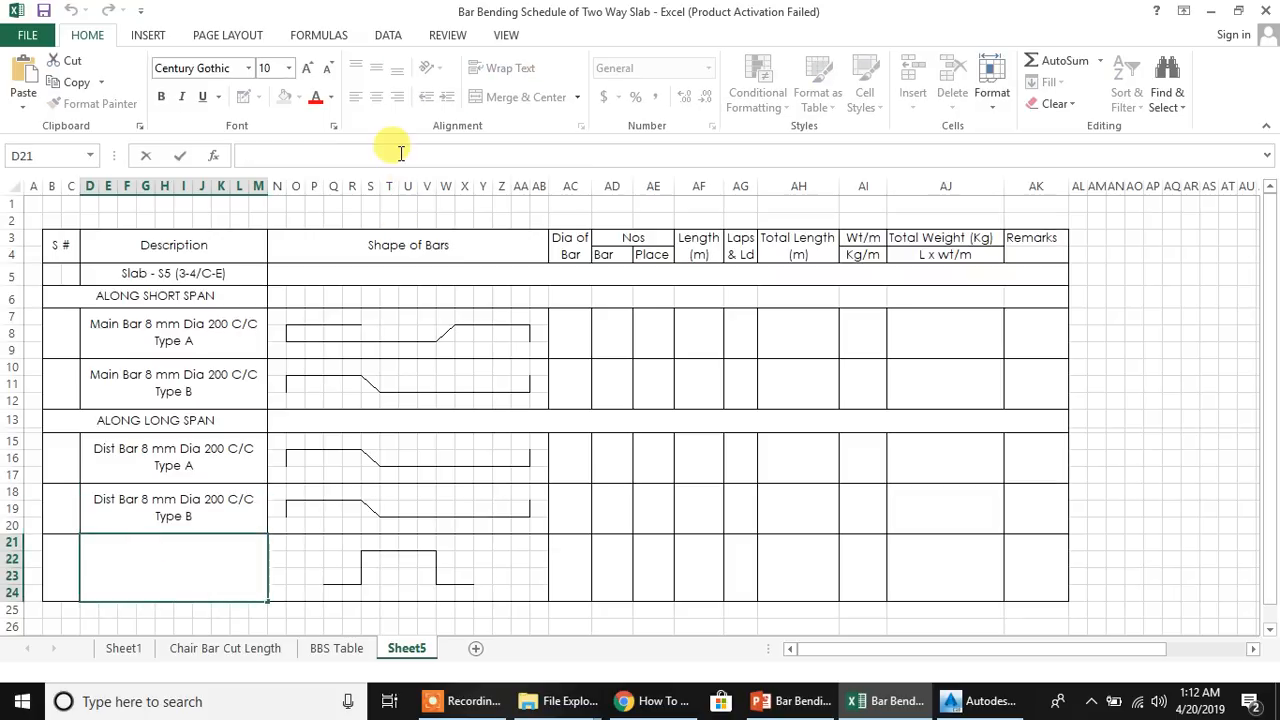
key("ctrl+v")
key("Return")
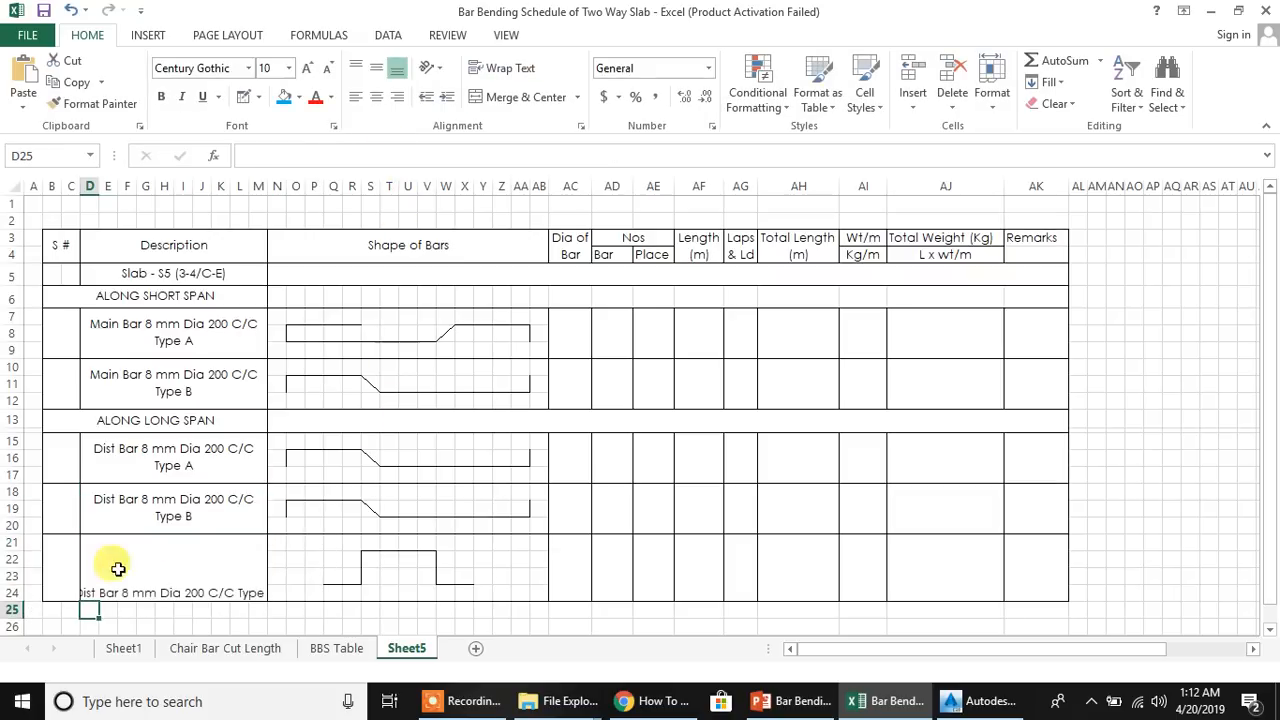
left_click(145, 575)
left_click(495, 67)
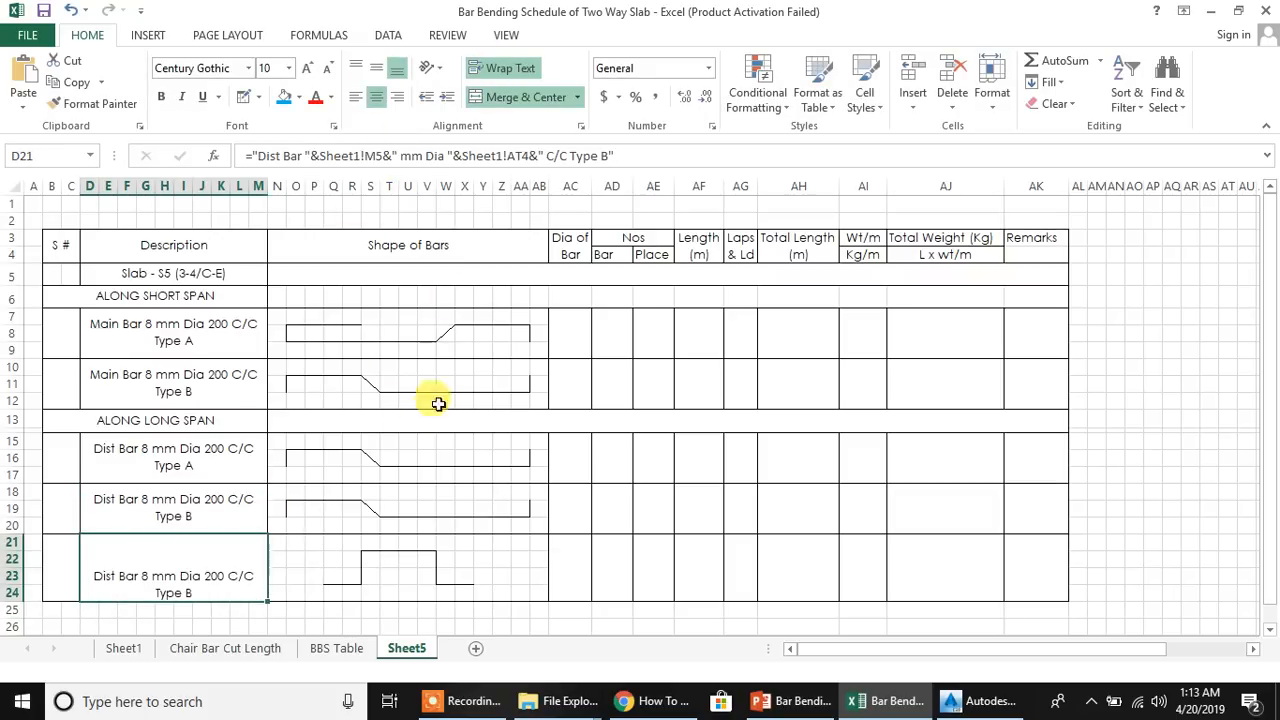
Replace the word Dist with Chair in the D21 description formula
left_click(279, 155)
key("BackSpace")
key("BackSpace")
key("BackSpace")
key("BackSpace")
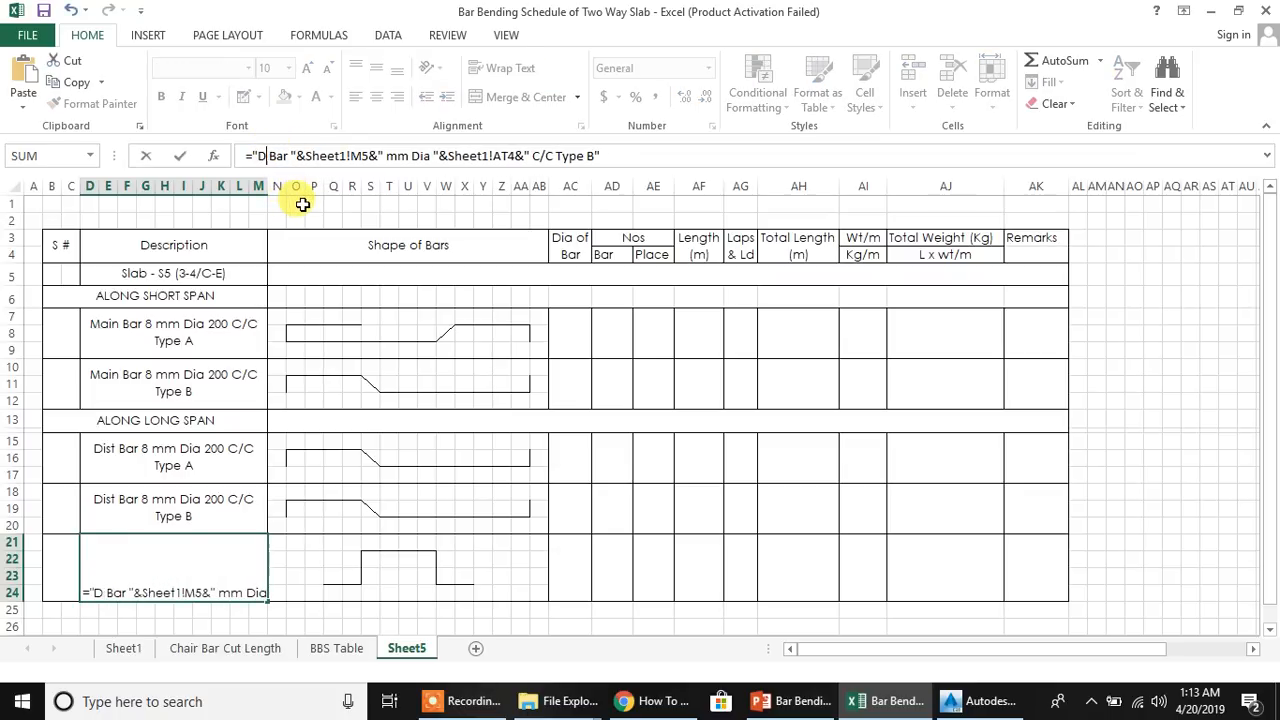
type("cHAIR")
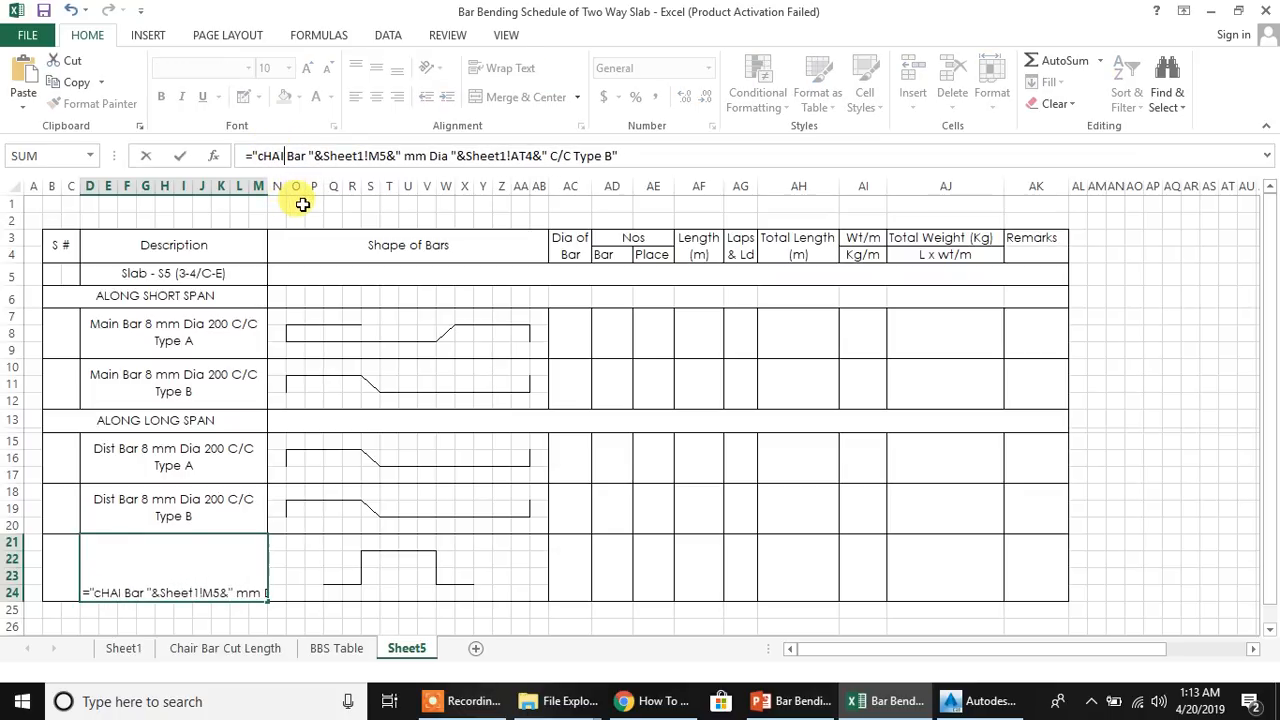
key("BackSpace")
key("BackSpace")
key("BackSpace")
key("BackSpace")
key("BackSpace")
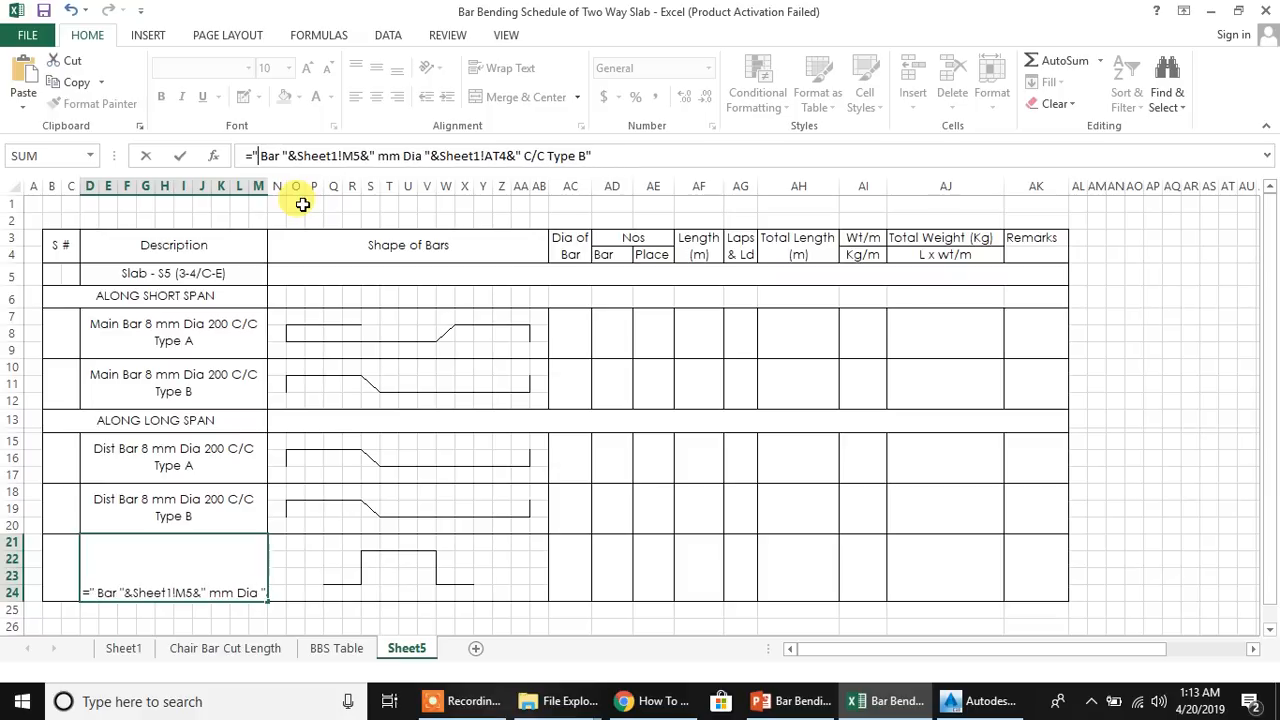
type("Chair")
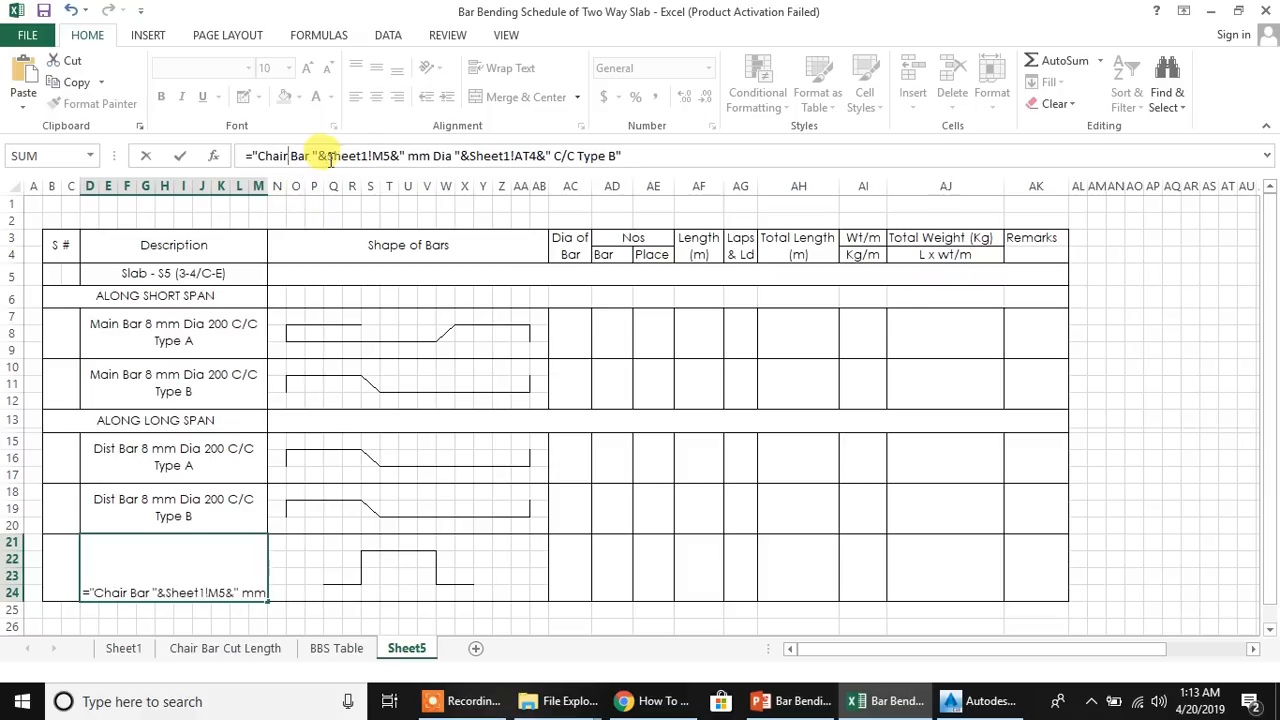
Replace the bar diameter reference in the D21 description formula with the chair bar diameter cell Sheet1!X5
left_click(390, 156)
key("BackSpace")
key("BackSpace")
key("BackSpace")
key("BackSpace")
key("BackSpace")
key("BackSpace")
key("BackSpace")
key("BackSpace")
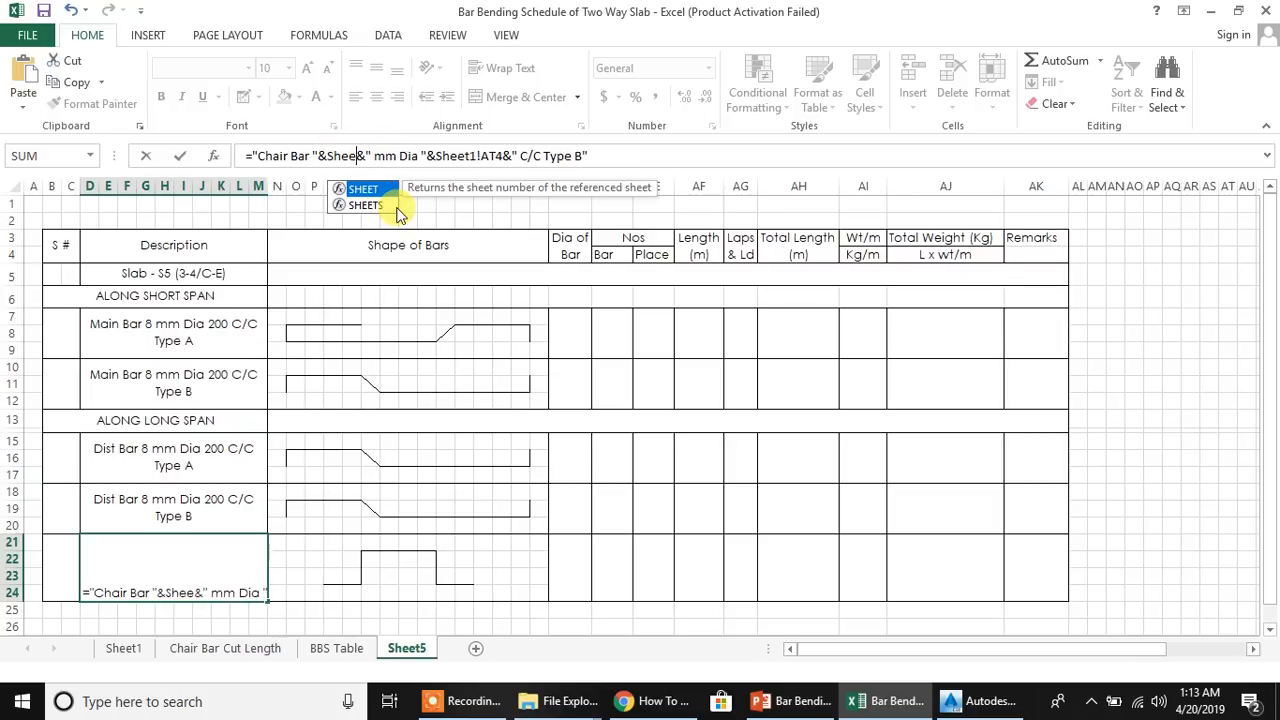
key("BackSpace")
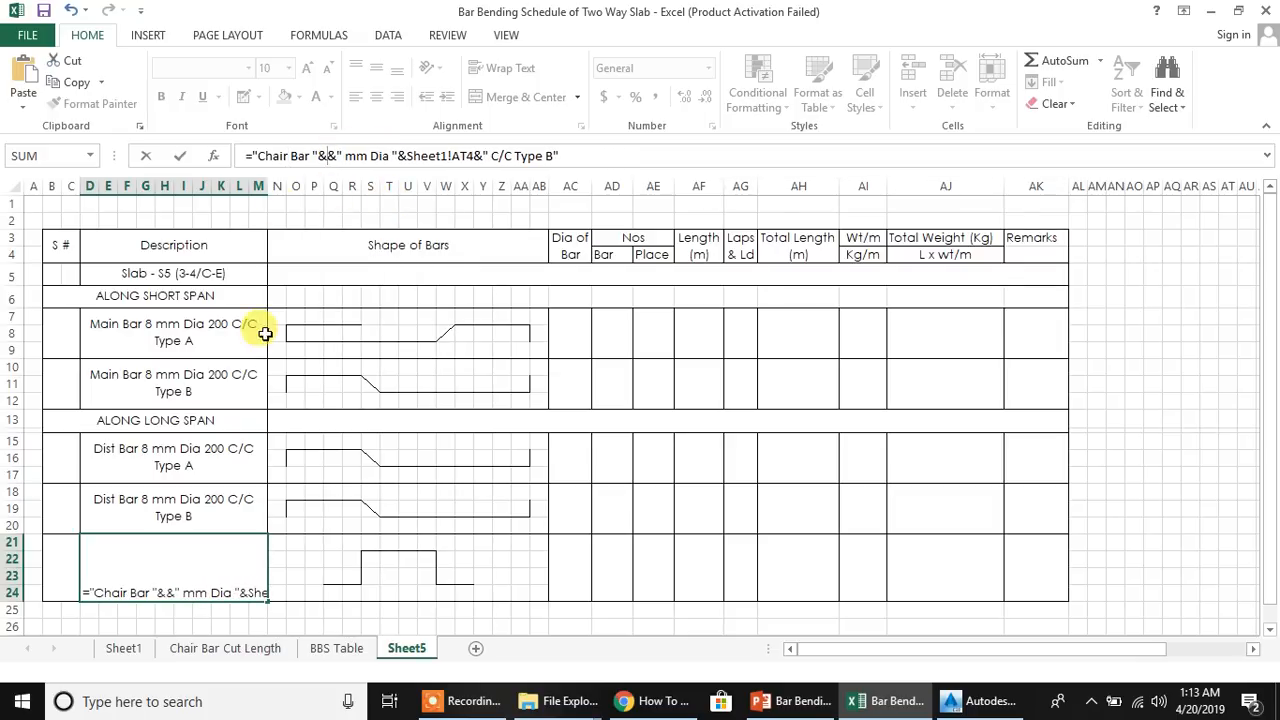
left_click(124, 648)
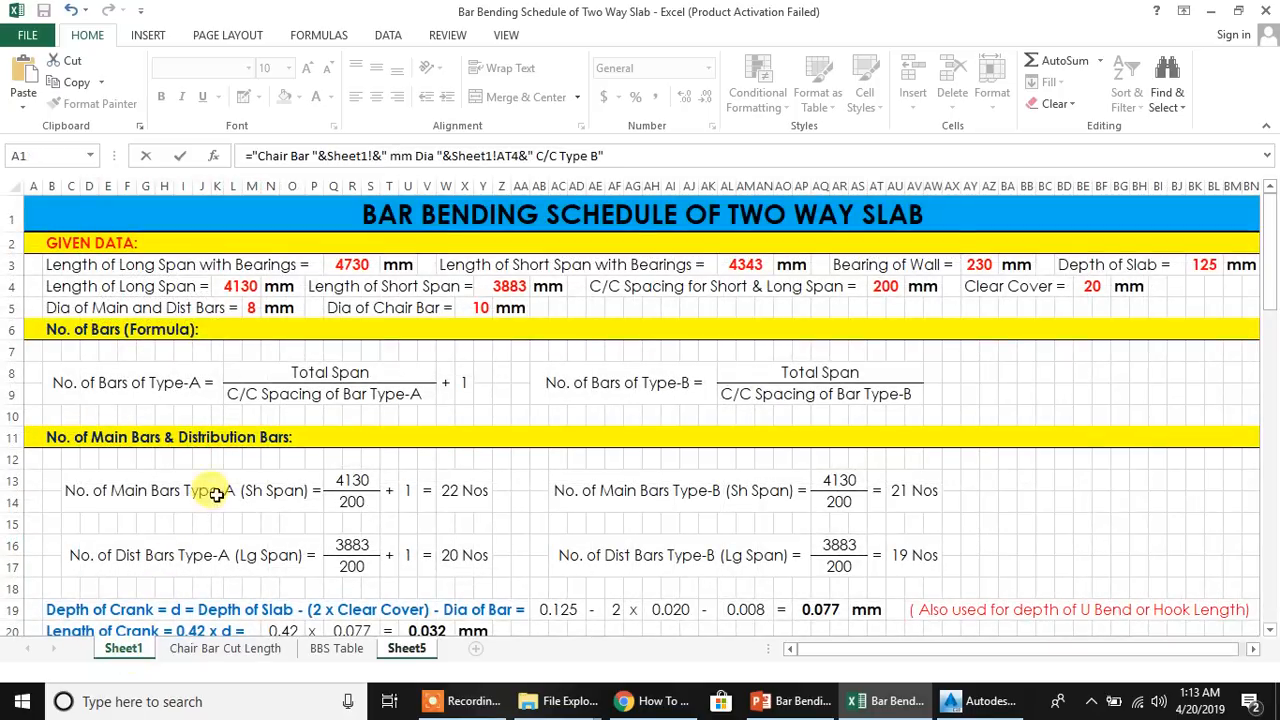
left_click(482, 307)
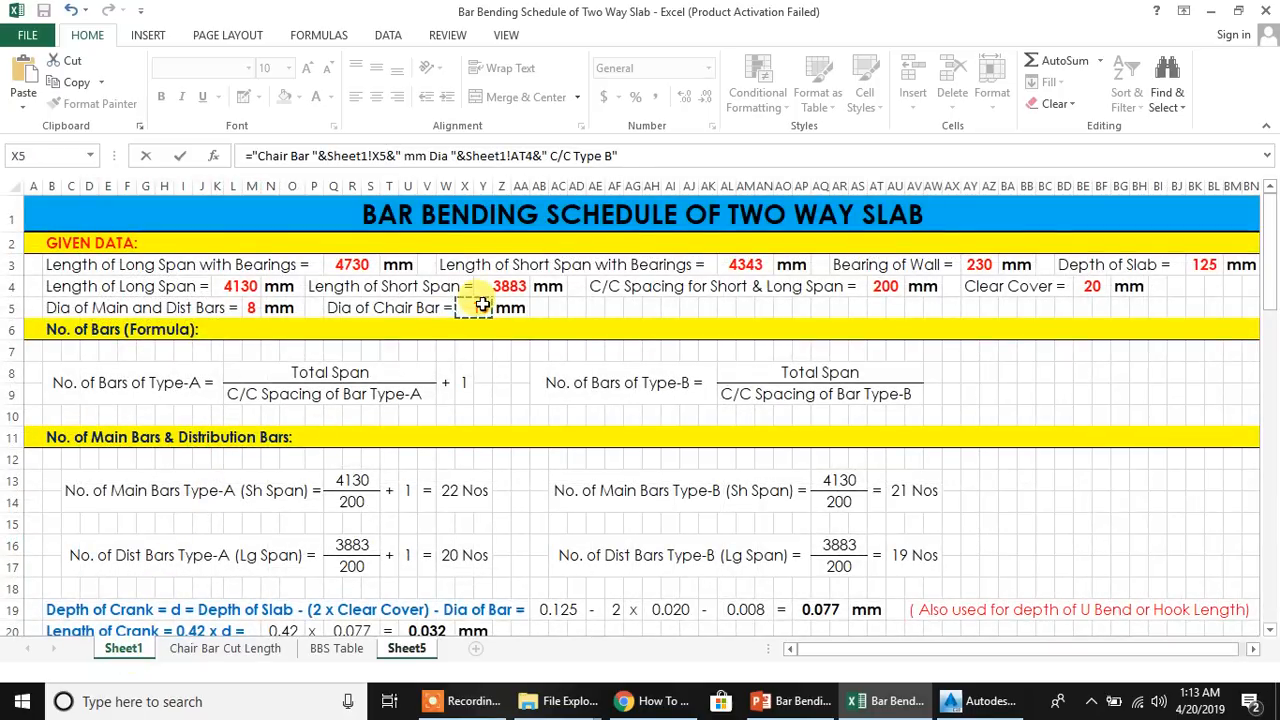
key("Return")
Replace the spacing reference in the D21 formula with the text "@ 1 sq.m" and remove "Type B" after C/C
left_click(160, 578)
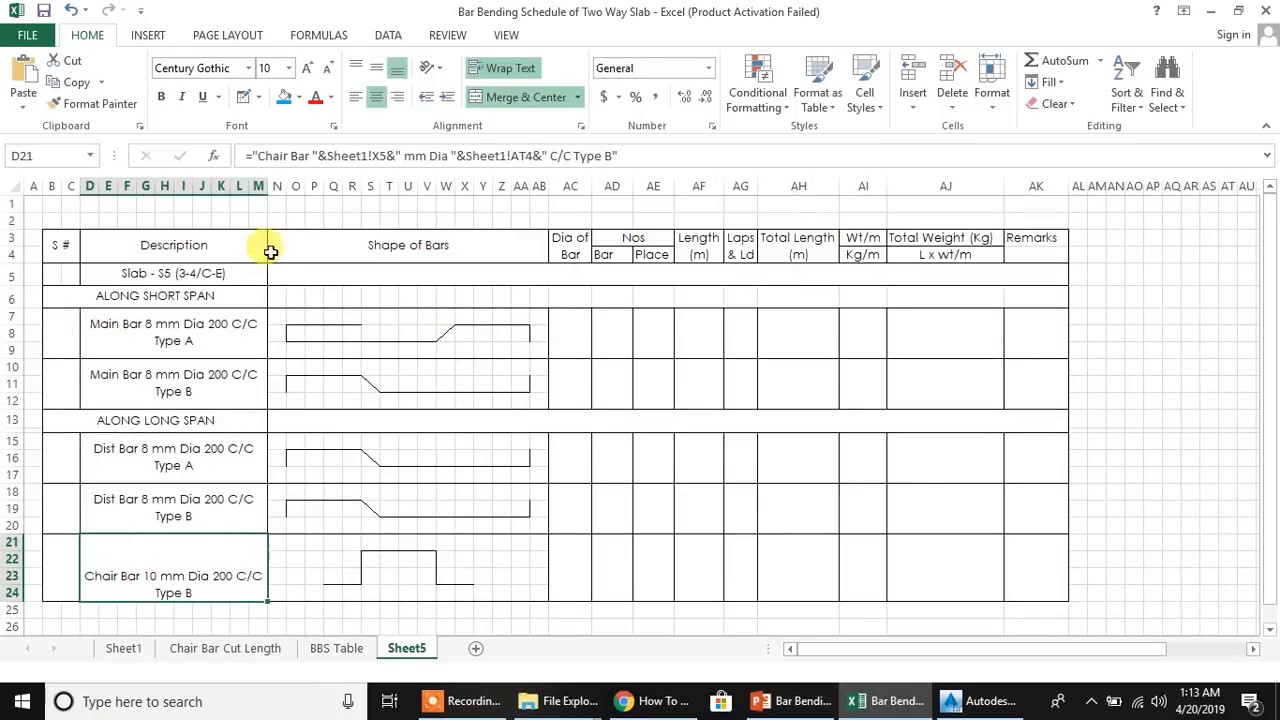
left_click(550, 155)
key("BackSpace")
key("BackSpace")
key("BackSpace")
key("BackSpace")
key("BackSpace")
key("BackSpace")
key("BackSpace")
key("BackSpace")
key("BackSpace")
key("BackSpace")
key("BackSpace")
key("BackSpace")
key("BackSpace")
key("BackSpace")
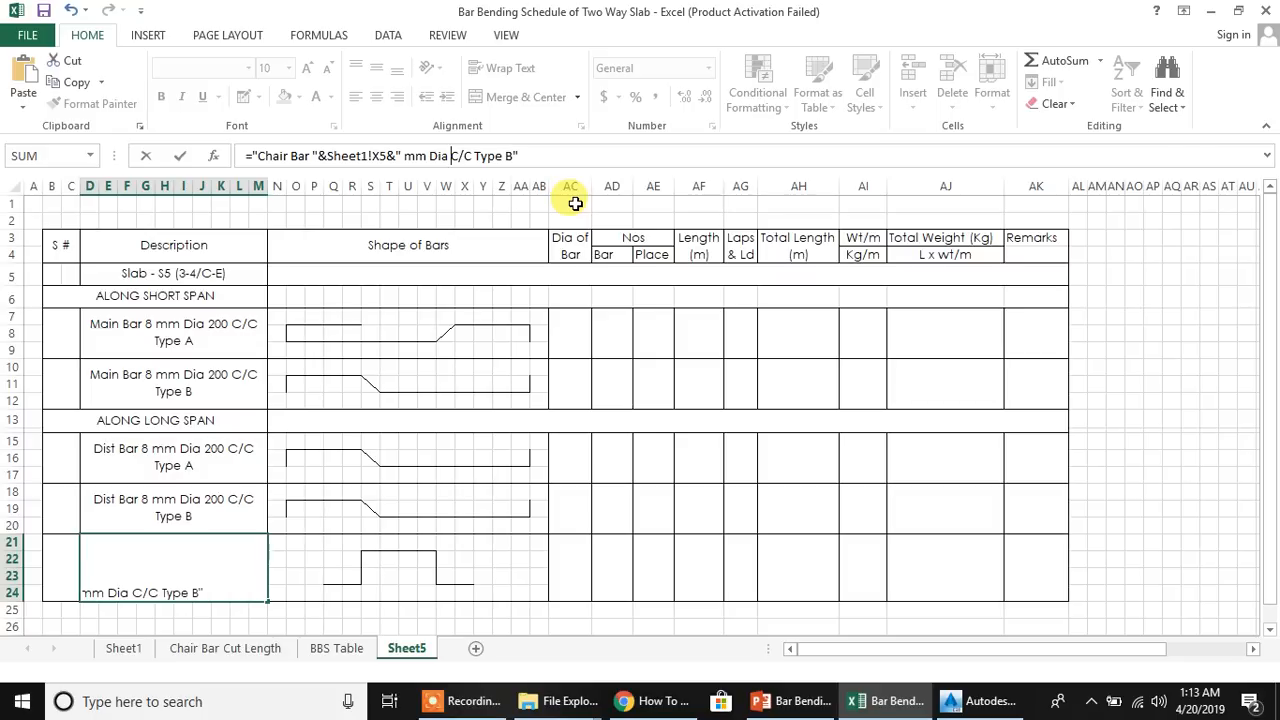
type("@ 1 sq.m")
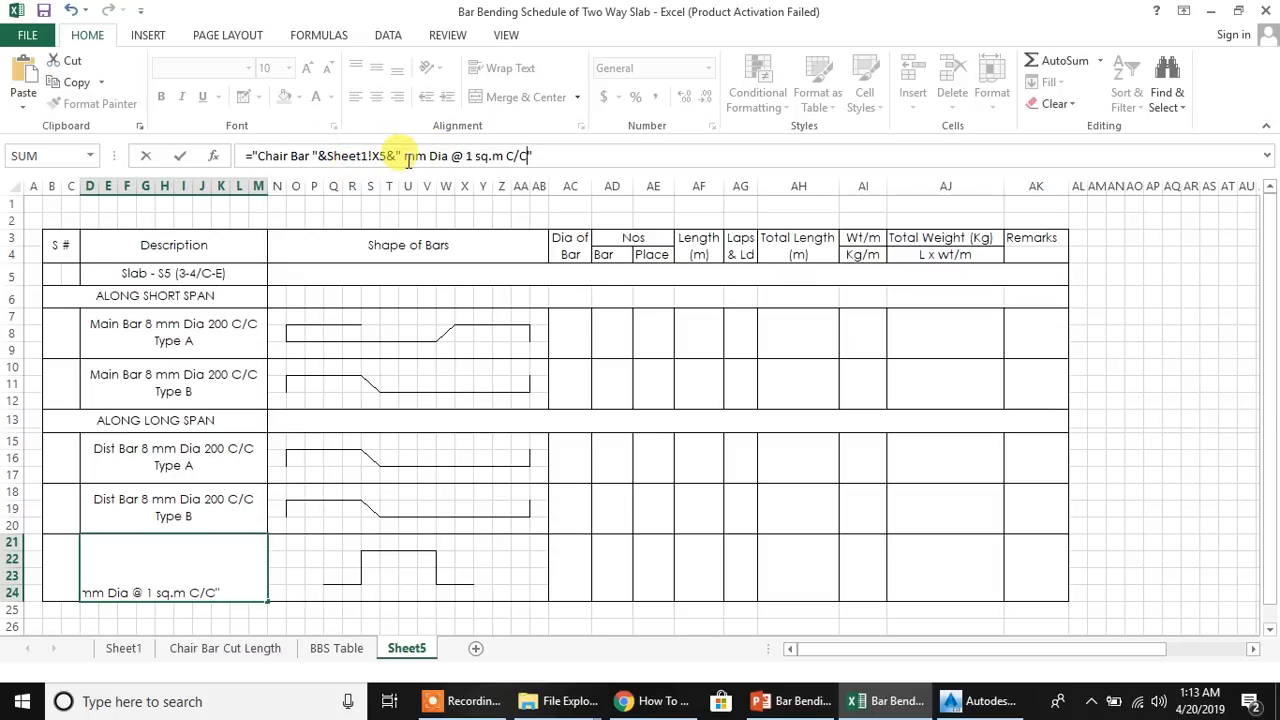
key("Return")
Middle-align the chair bar description in D21 vertically
left_click(168, 560)
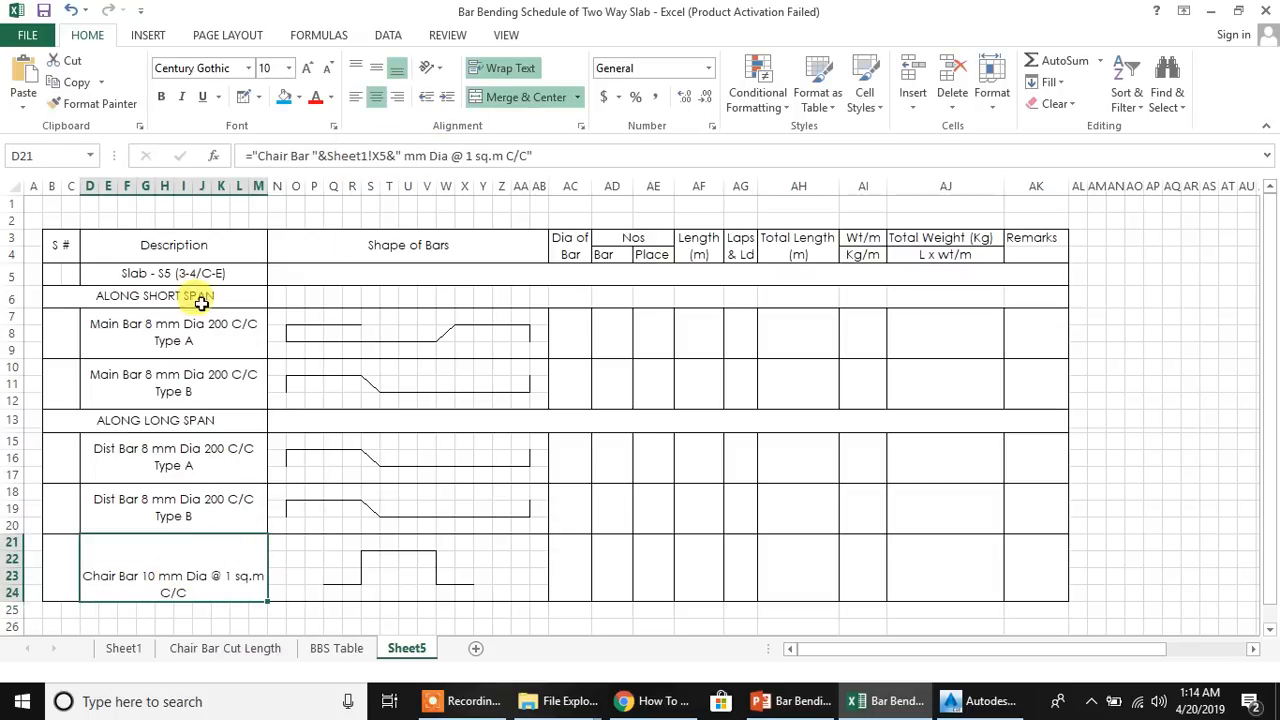
left_click(375, 70)
left_click(369, 525)
left_click(184, 561)
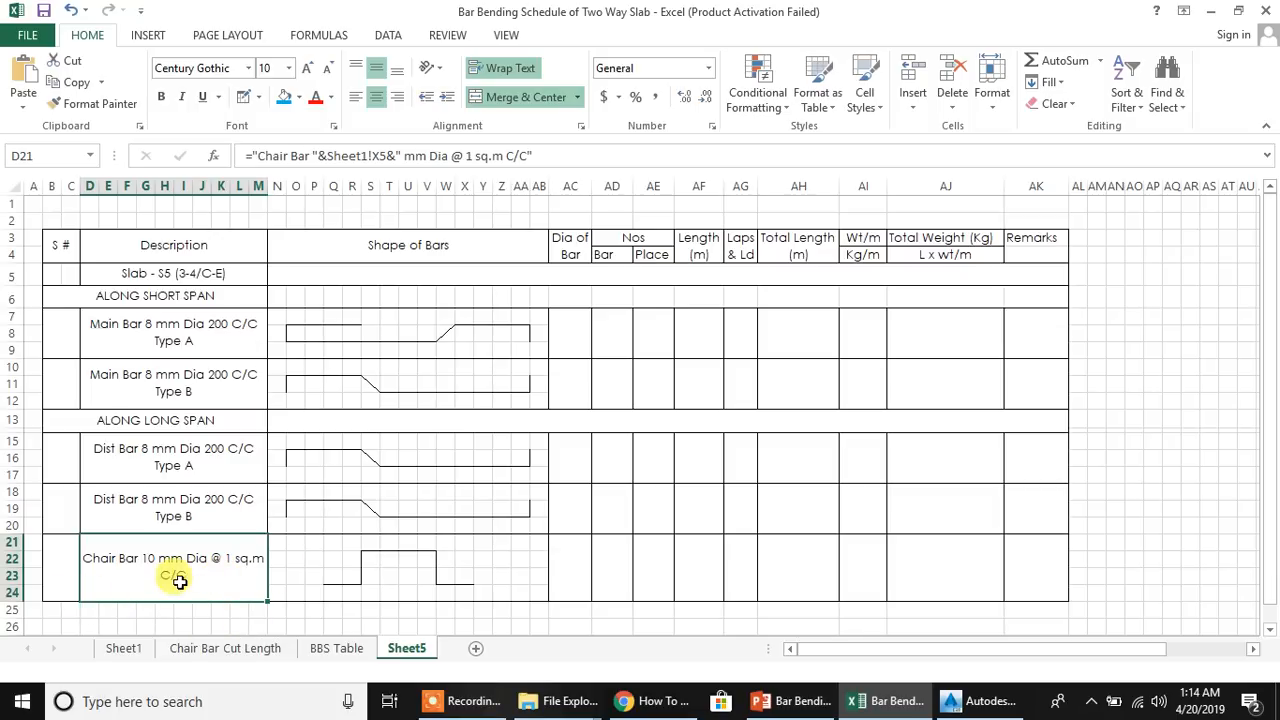
left_click(314, 572)
left_click(445, 575)
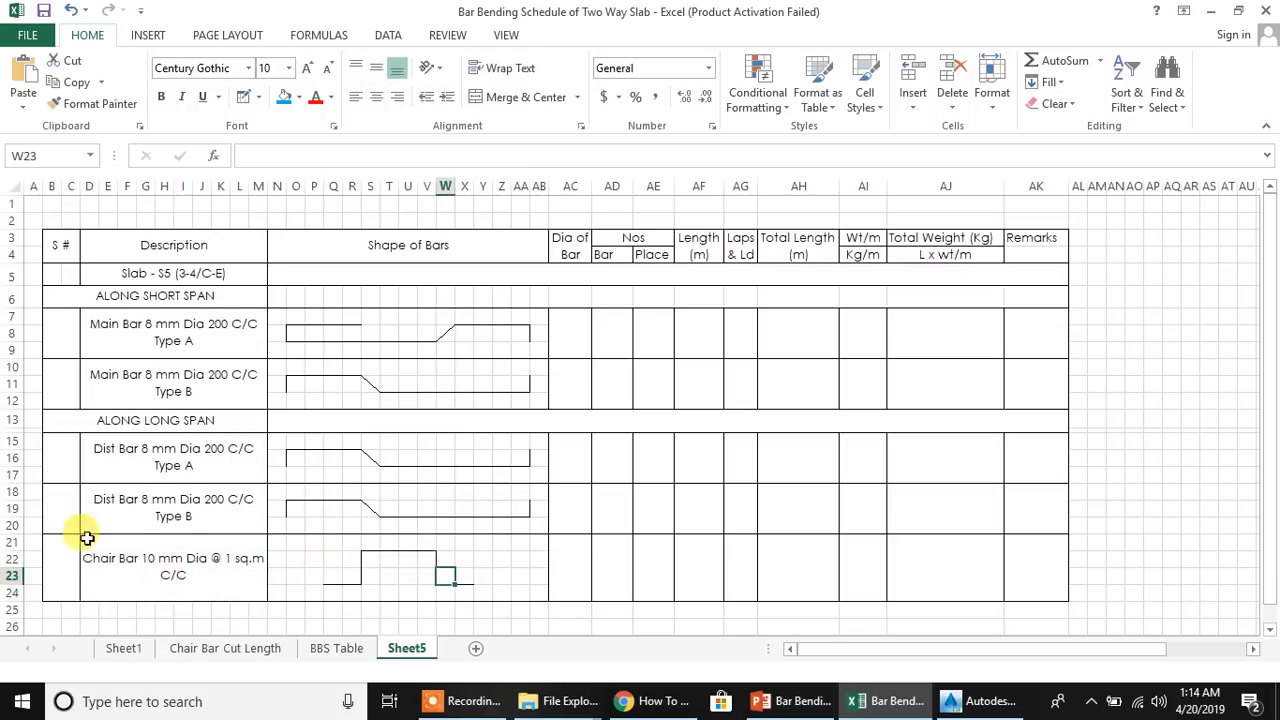
Number the five bar rows 1 to 5 in the S # column
left_click(72, 345)
type("1")
key("Return")
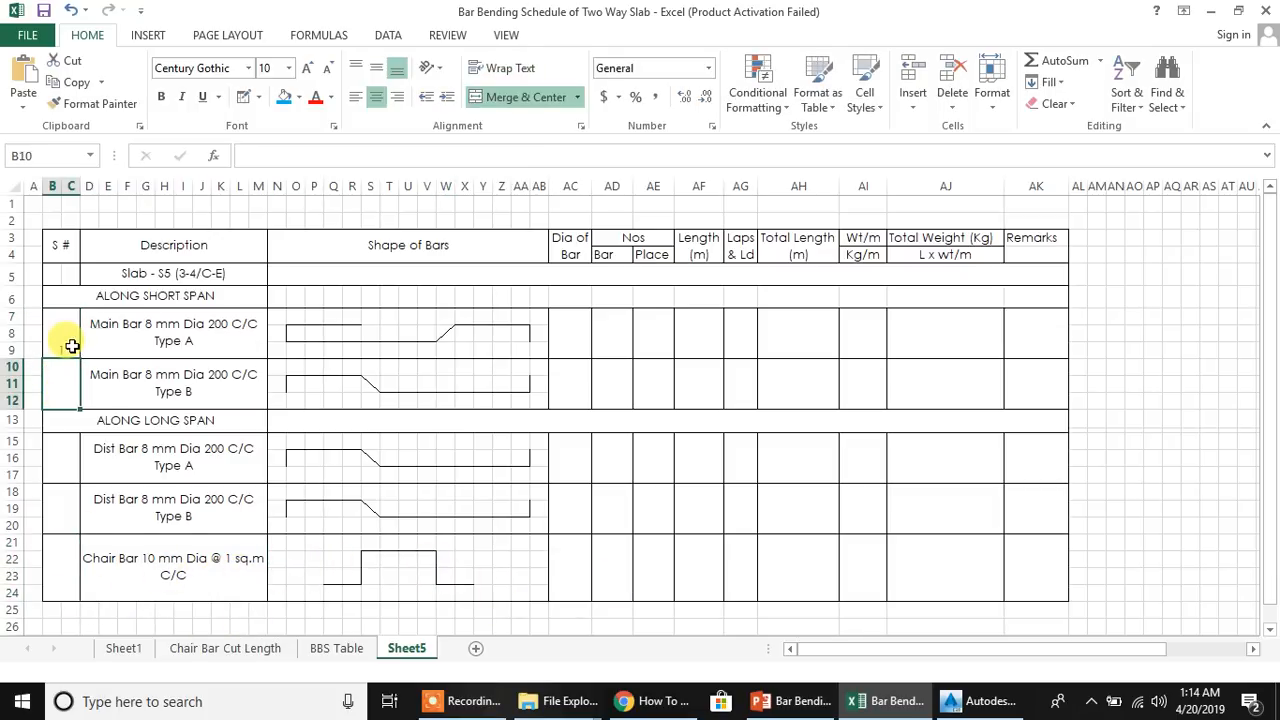
type("2")
key("Return")
key("Return")
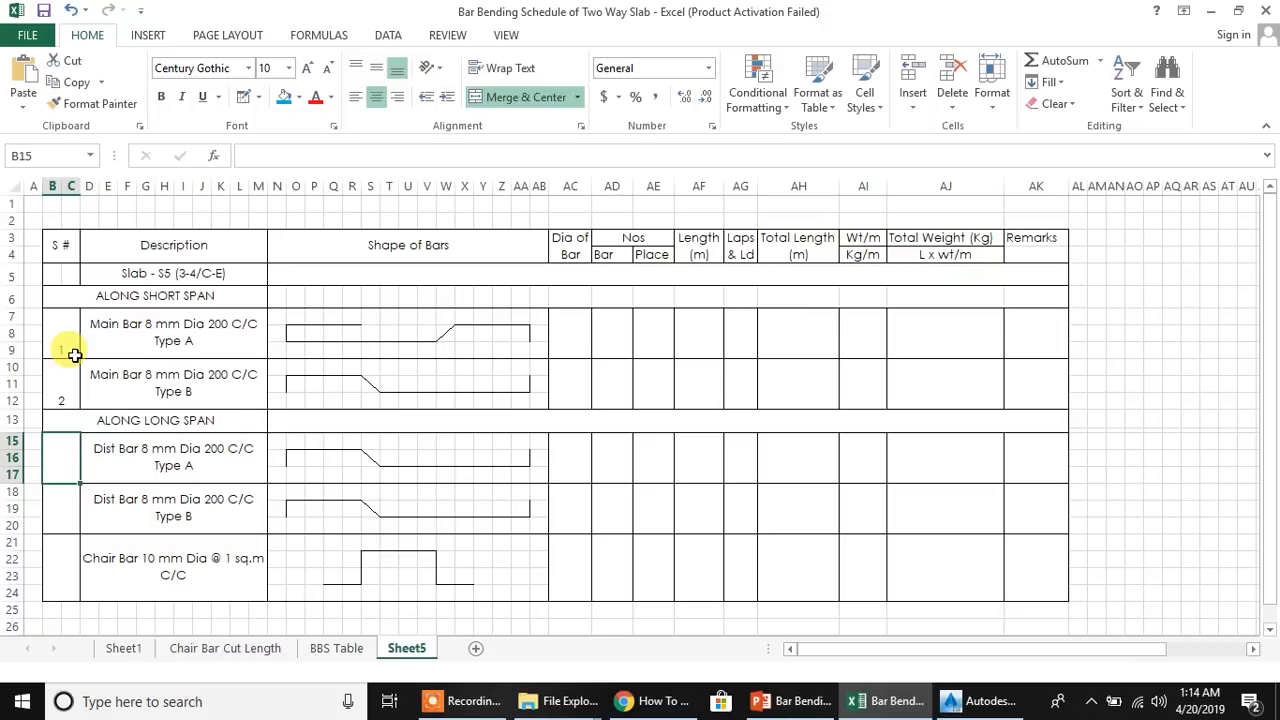
type("3")
key("Return")
type("4")
key("Return")
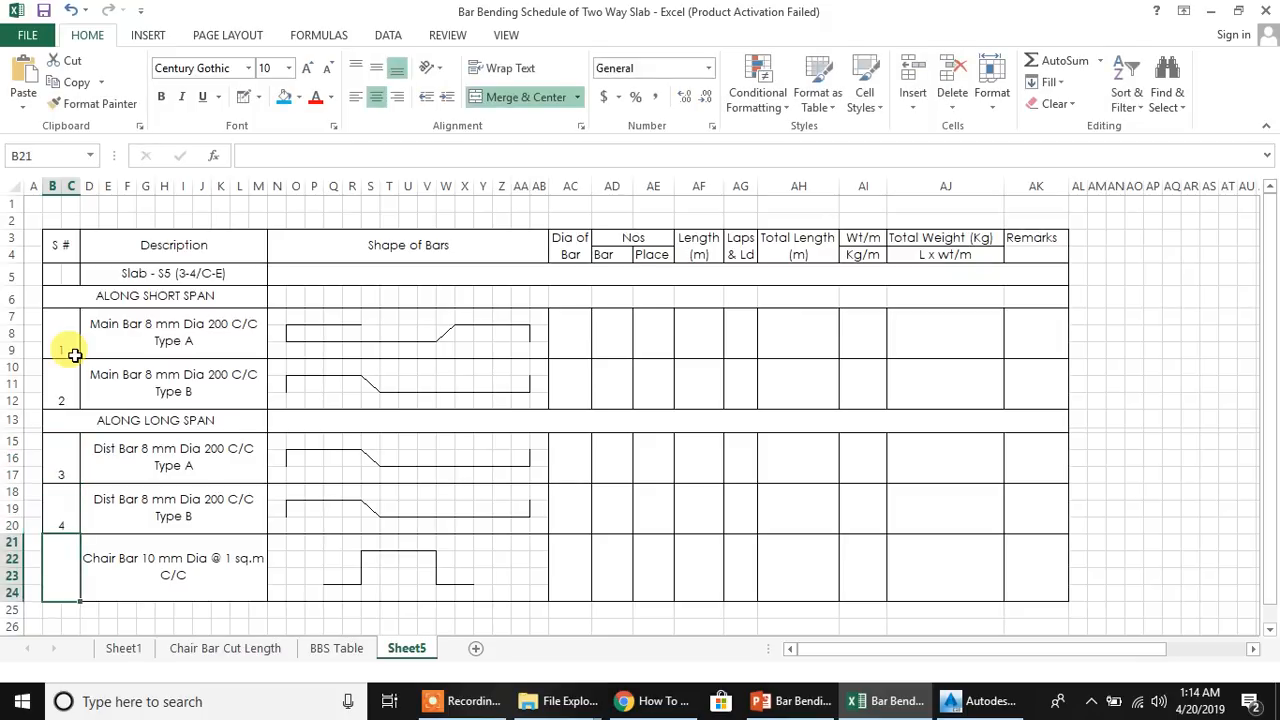
type("5")
key("Return")
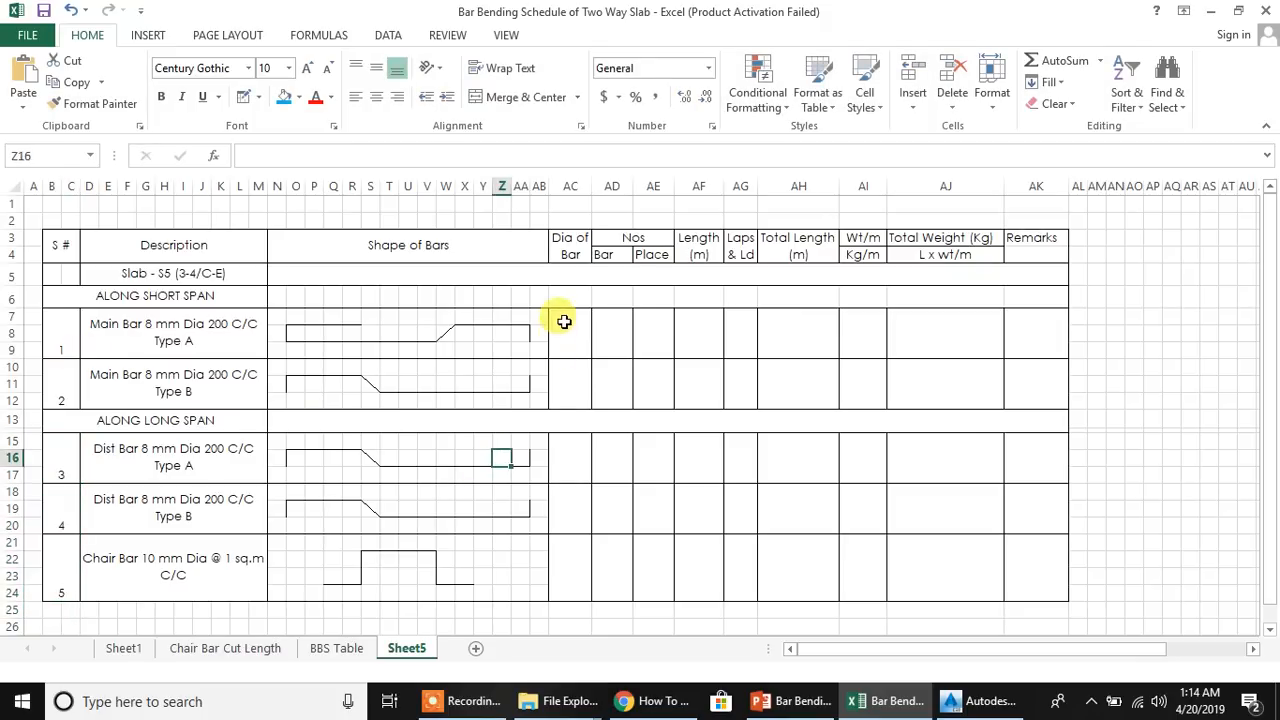
Redraw the outlines of all five bar shapes in the Shape of Bars column with a thicker solid border line
left_click(567, 331)
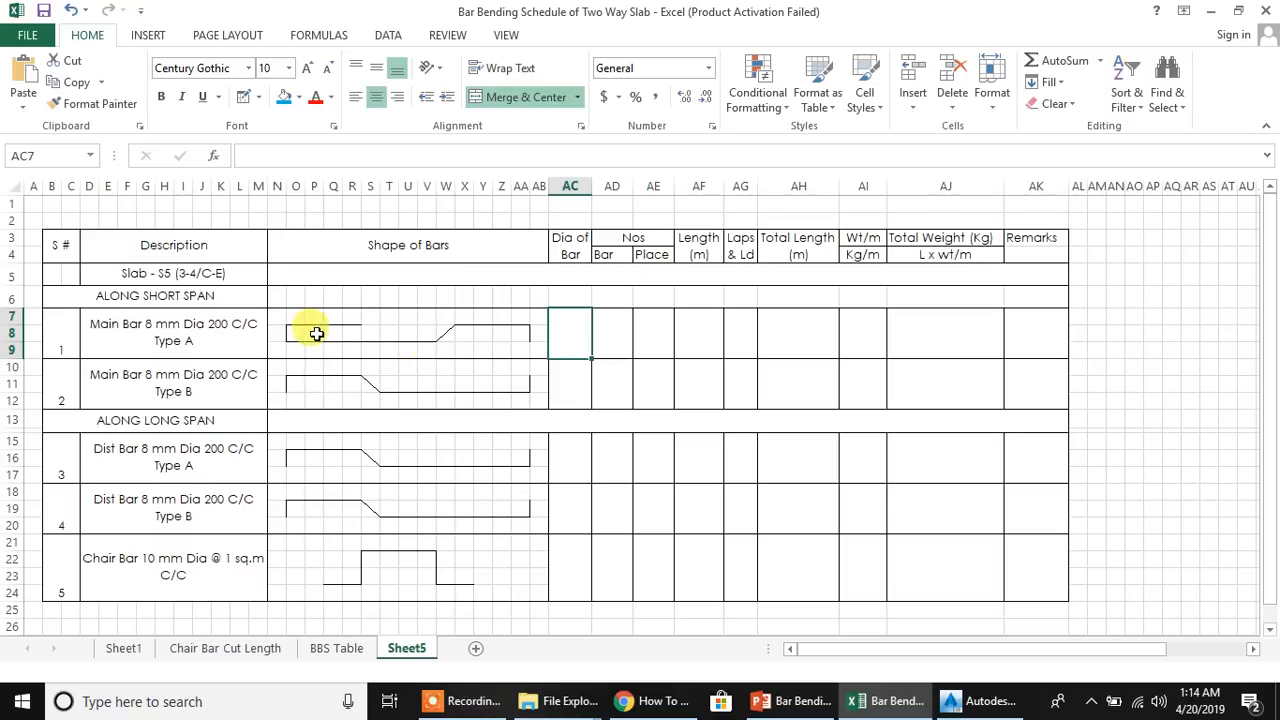
left_click(258, 97)
mouse_move(420, 550)
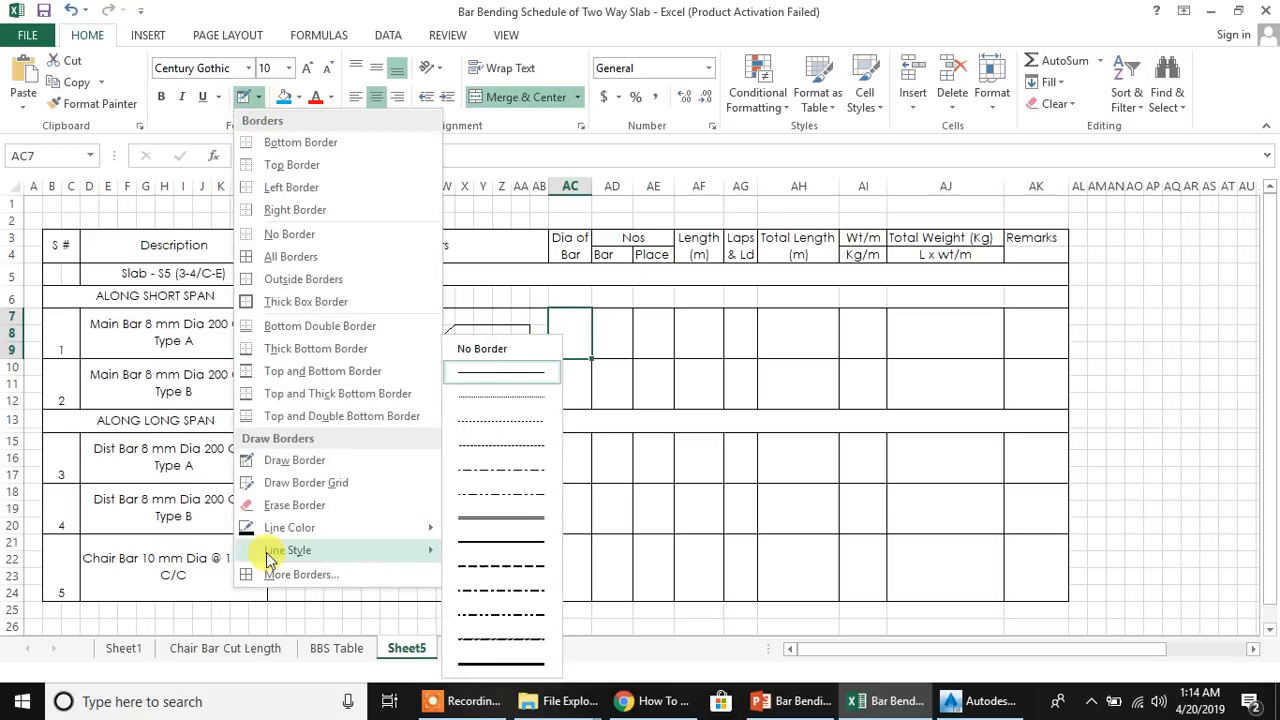
left_click(490, 545)
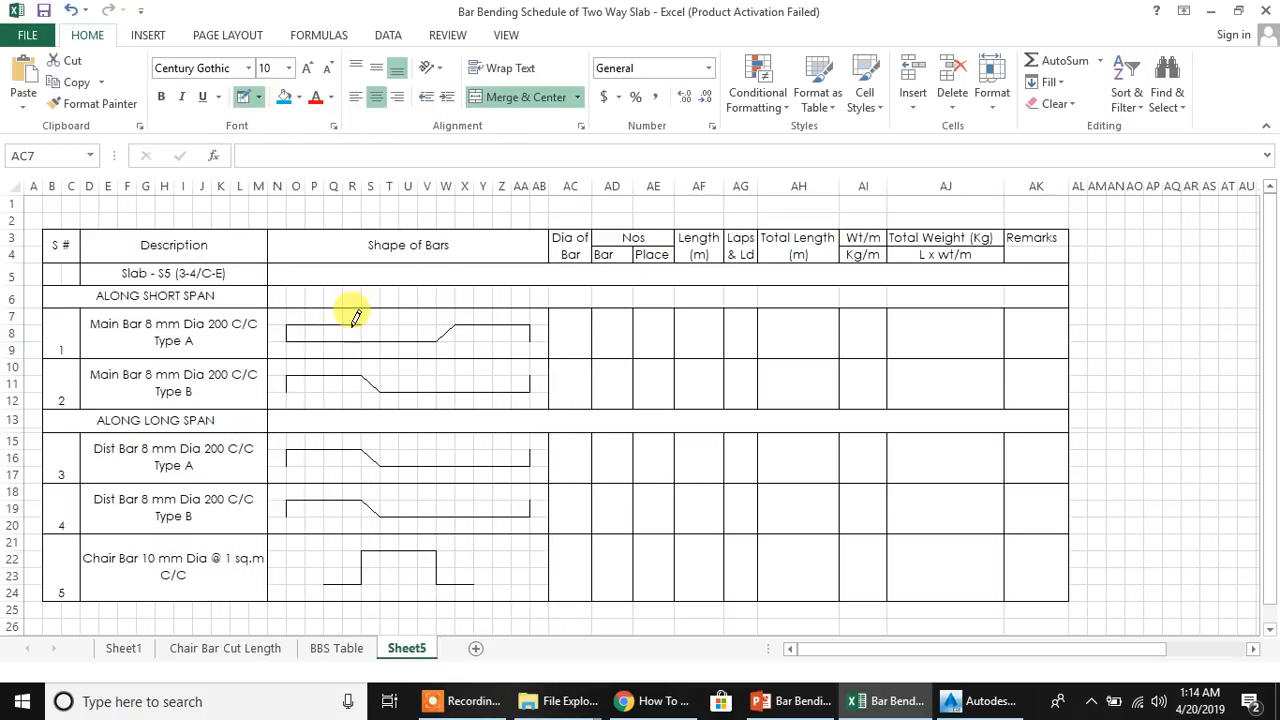
mouse_move(358, 323)
left_mouse_down()
mouse_move(287, 324)
mouse_move(509, 322)
left_mouse_up()
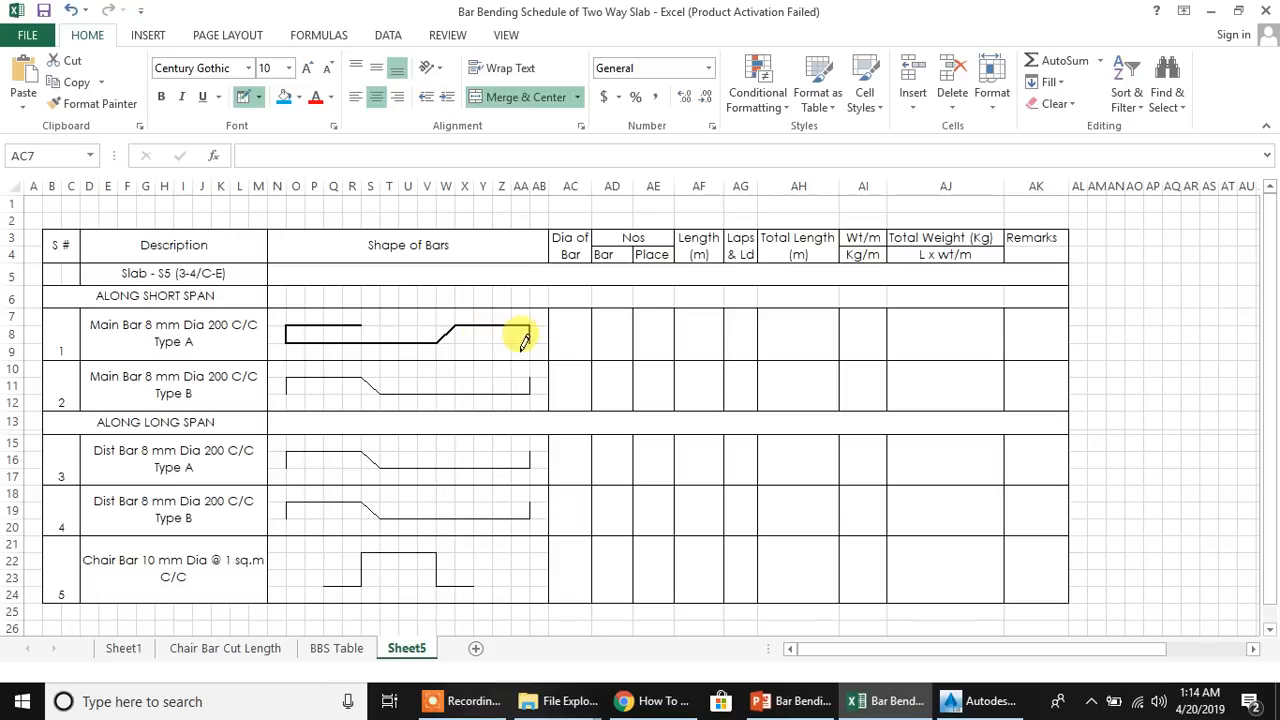
left_click_drag(292, 370, 368, 368)
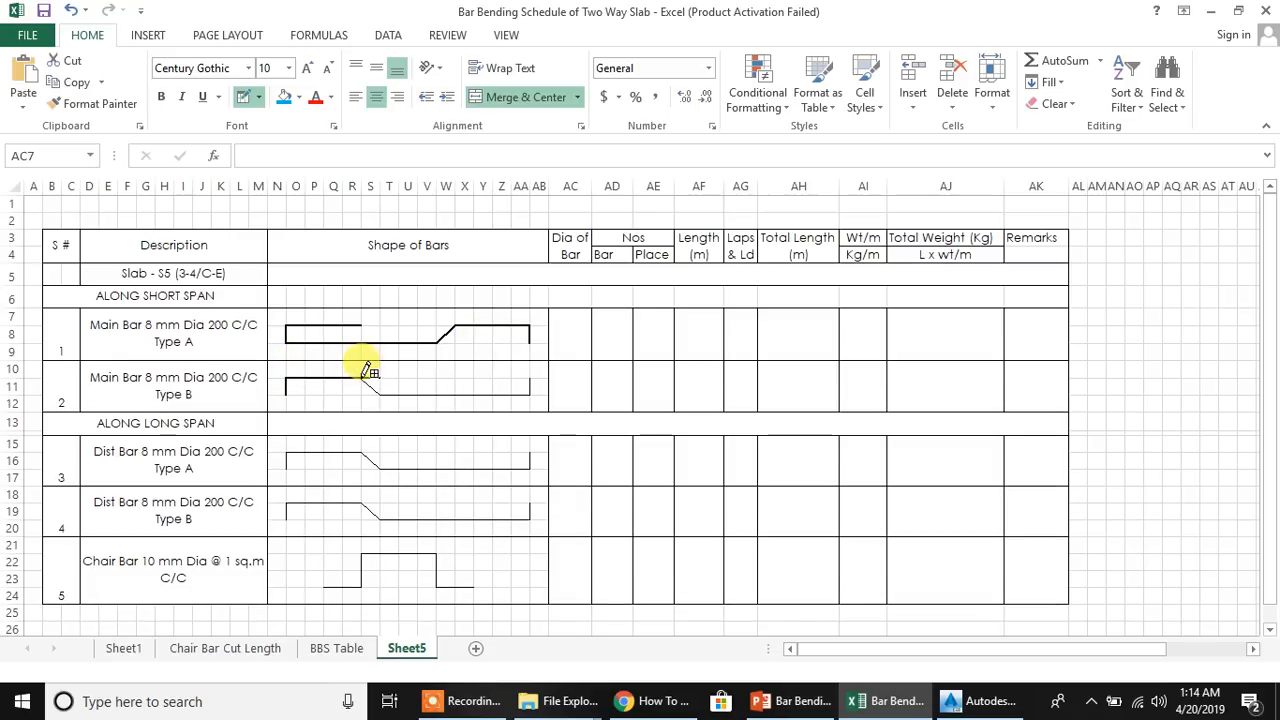
key("ctrl+z")
key("Escape")
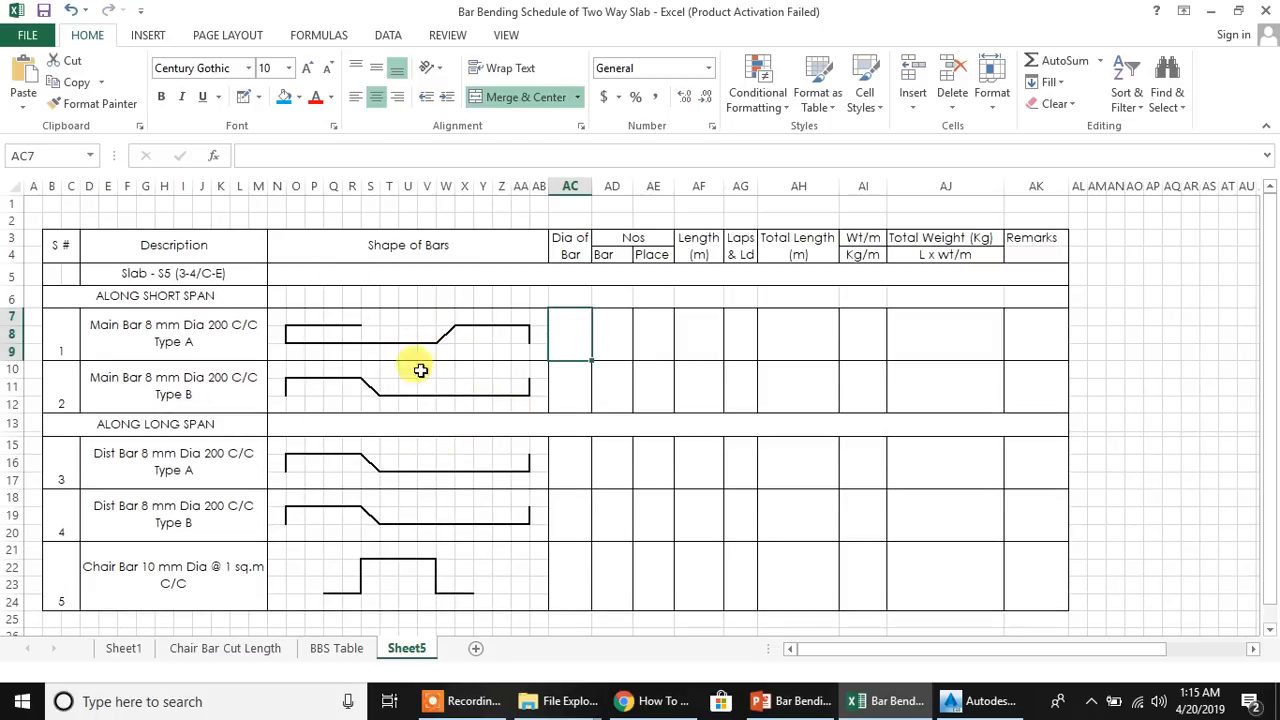
Link the Dia of Bar cell AC7 for Main Bar Type A to the main bar diameter in Sheet1!M5
left_click(571, 420)
left_click(575, 380)
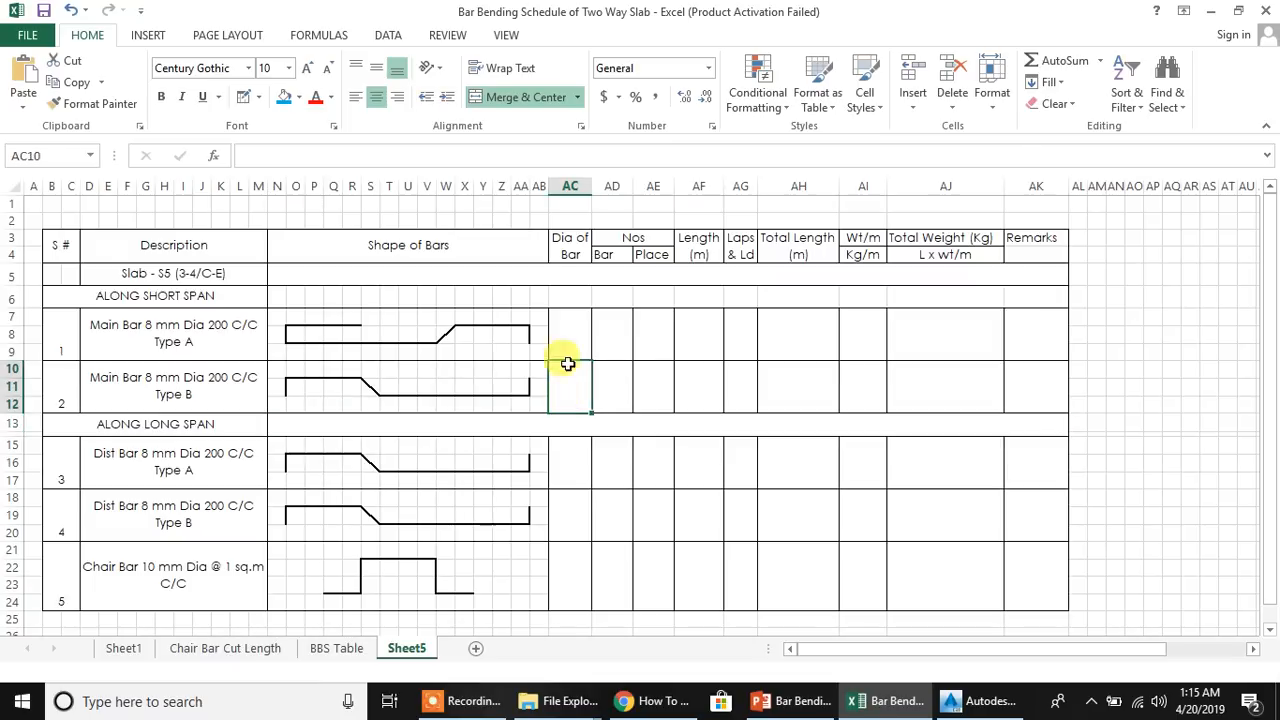
left_click(572, 342)
type("=")
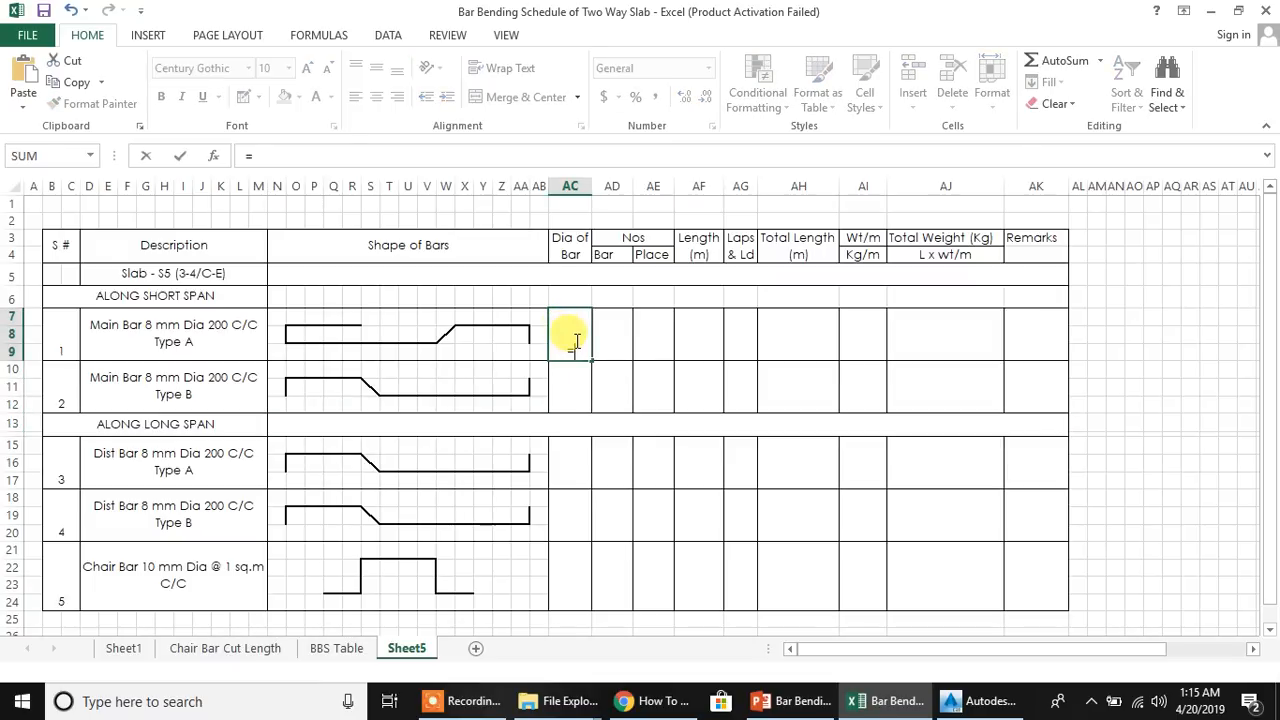
left_click(123, 648)
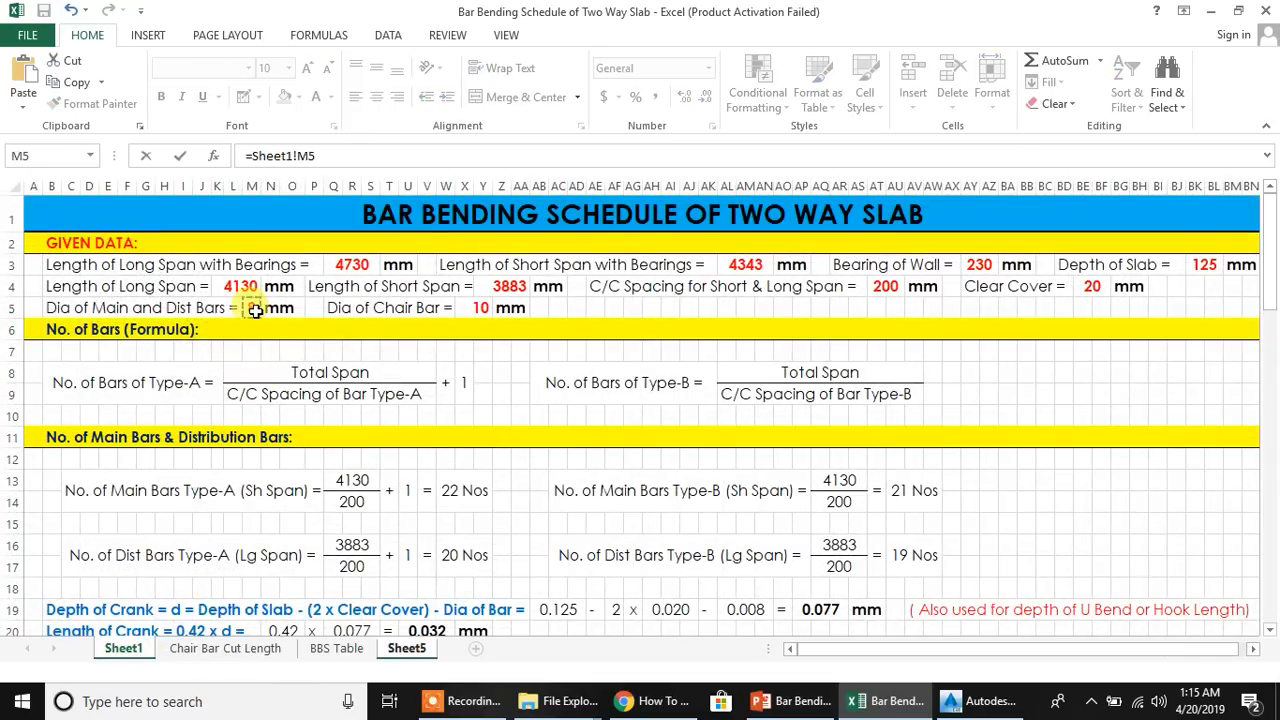
key("Return")
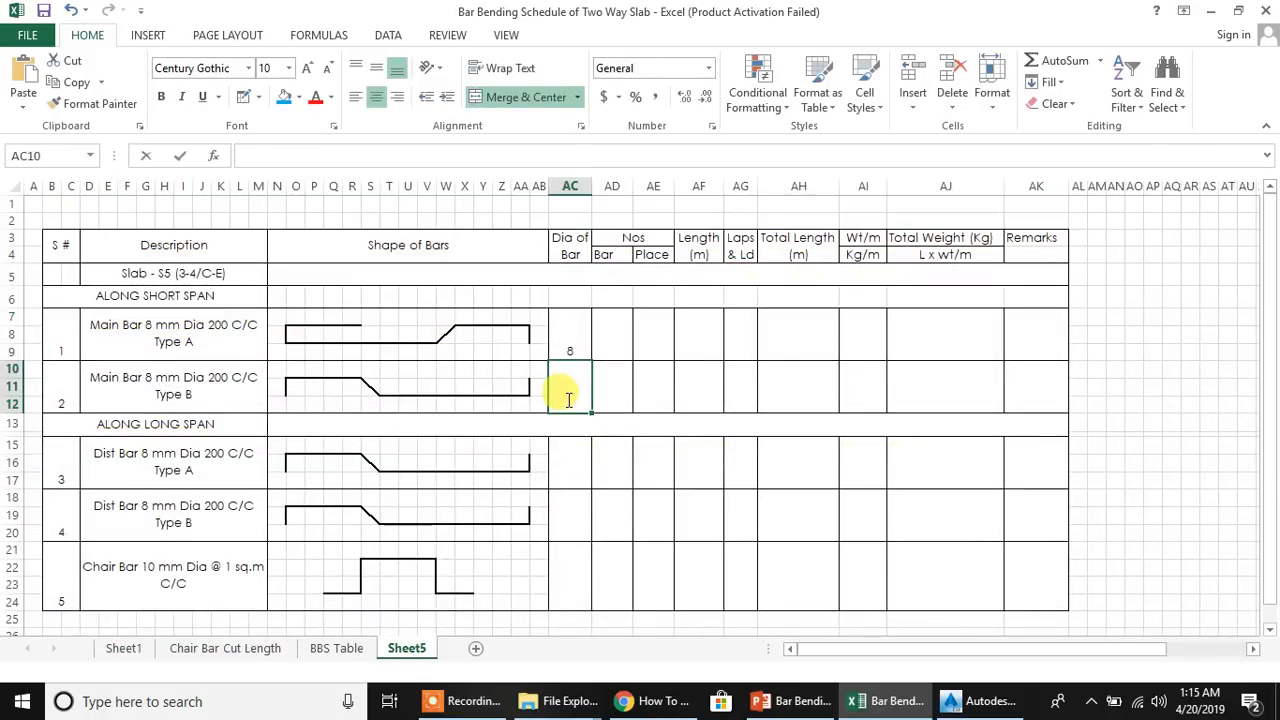
Fill Dia of Bar for rows 2 to 4 by linking AC10 to AC7, AC15 to AC10 and AC18 to AC15
type("=")
left_click(569, 334)
key("Return")
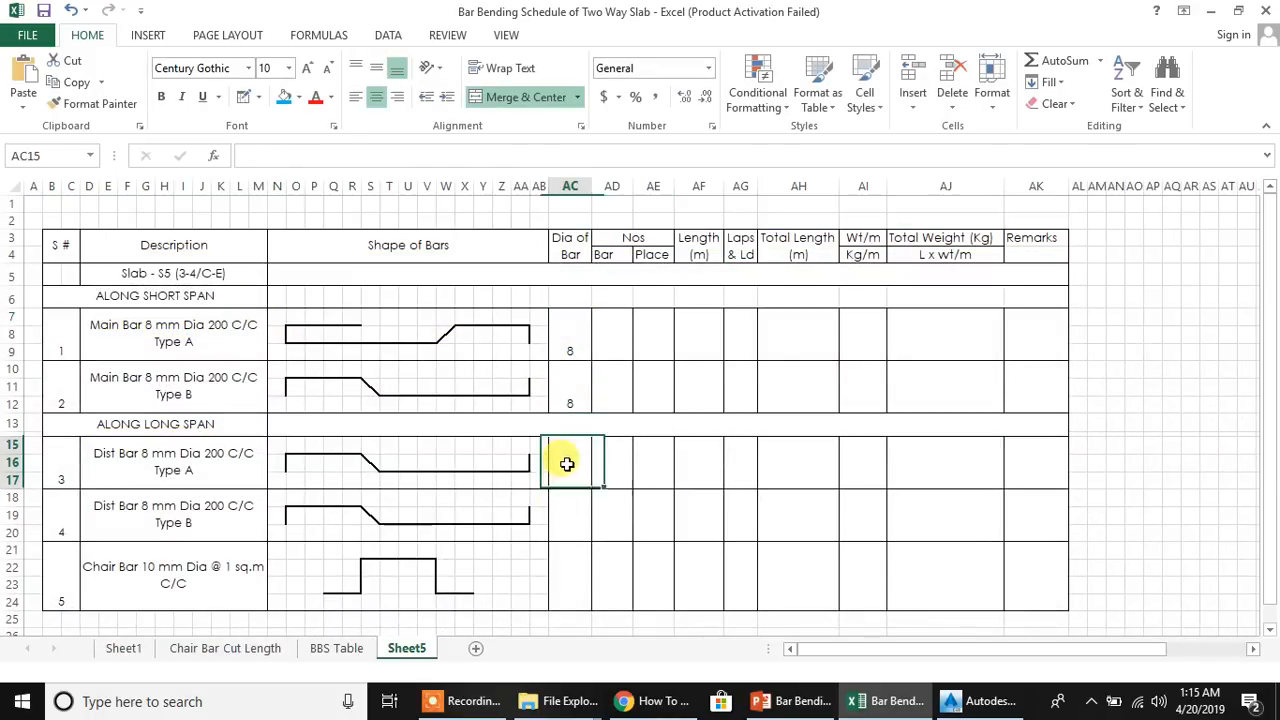
type("=")
left_click(571, 382)
key("Return")
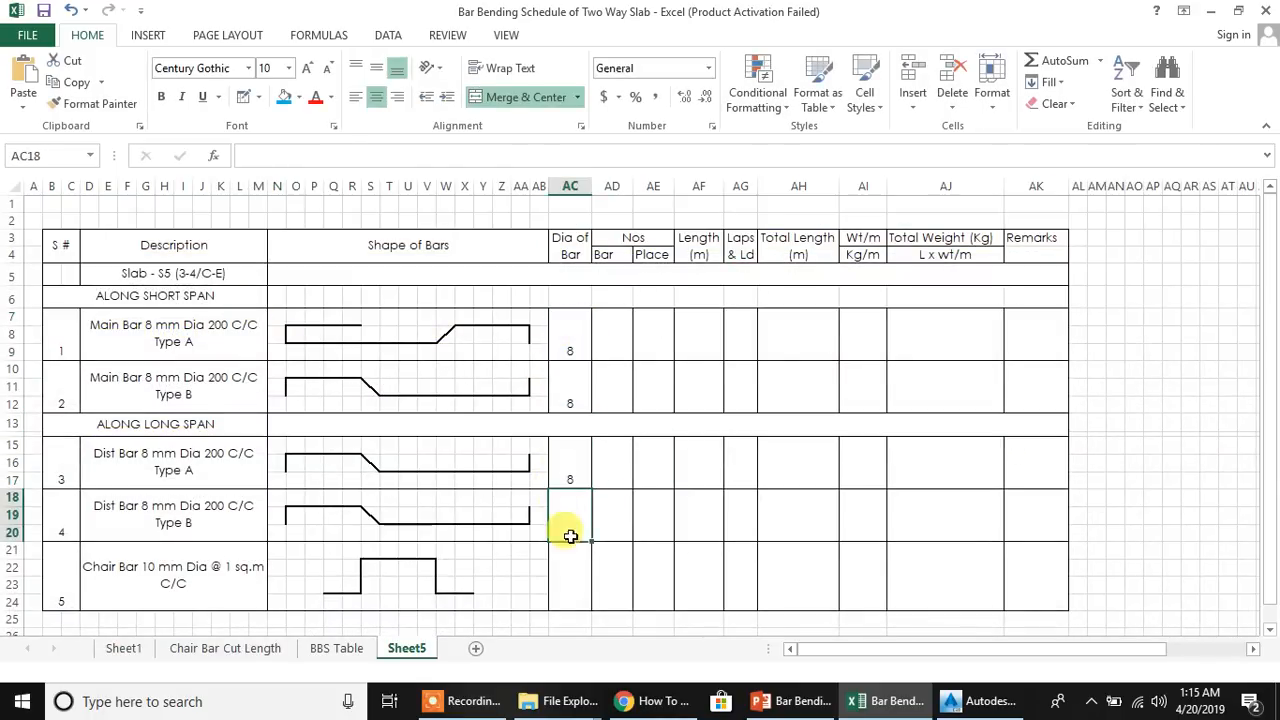
type("=")
left_click(571, 457)
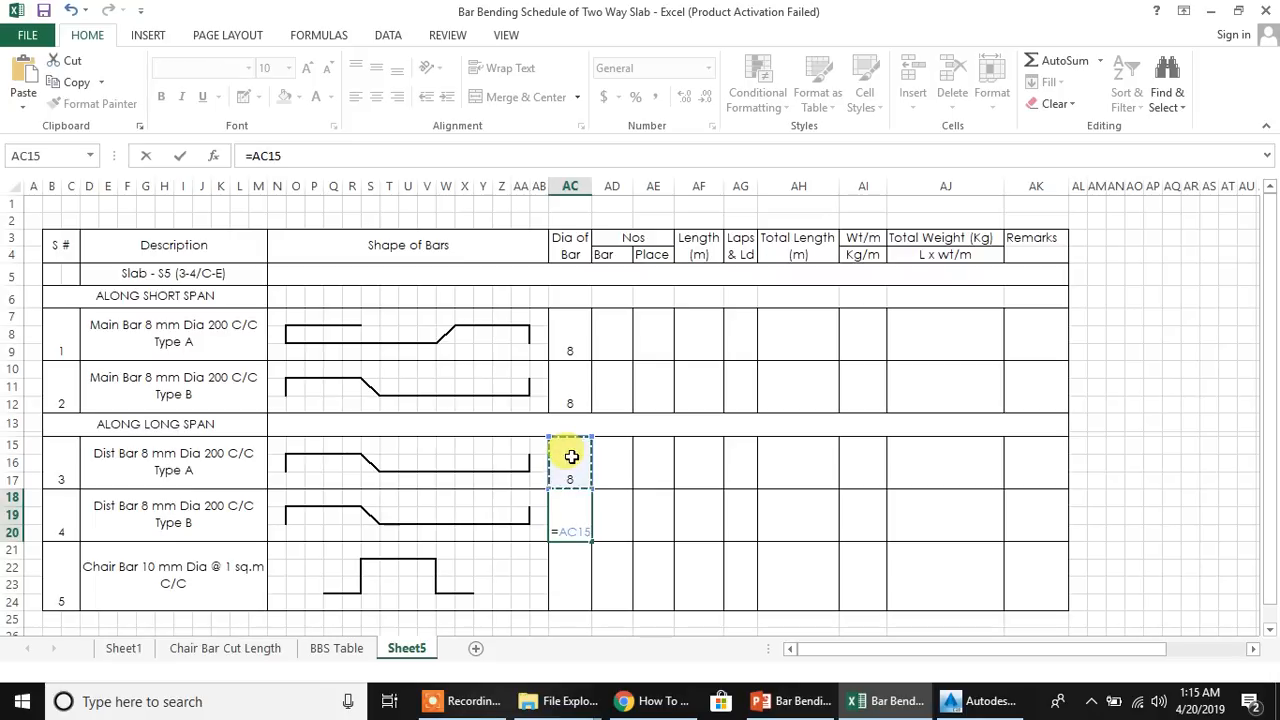
key("Return")
Middle-align the diameters of the main and distribution bars vertically in the Dia of Bar column
left_click_drag(566, 349, 571, 394)
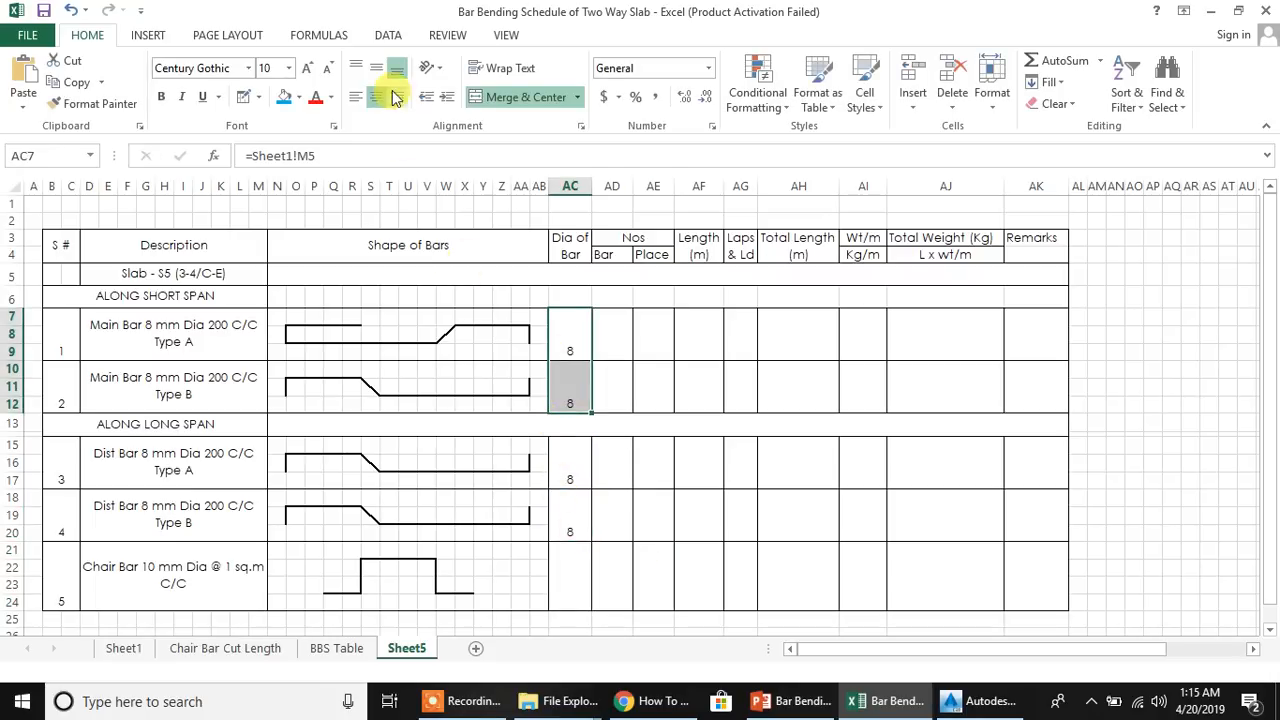
left_click_drag(571, 445, 571, 510)
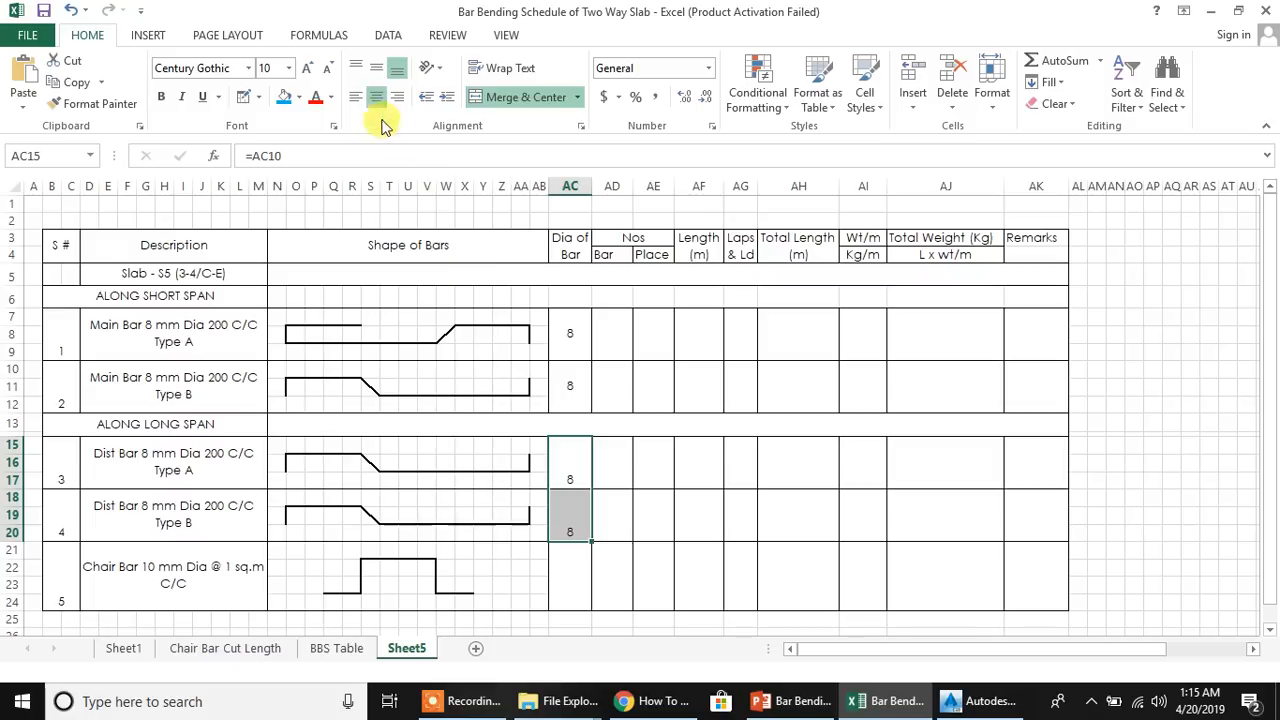
left_click(376, 68)
Link the chair bar's Dia of Bar cell AC21 to the chair bar diameter in Sheet1!X5 and middle-align it vertically
left_click(576, 574)
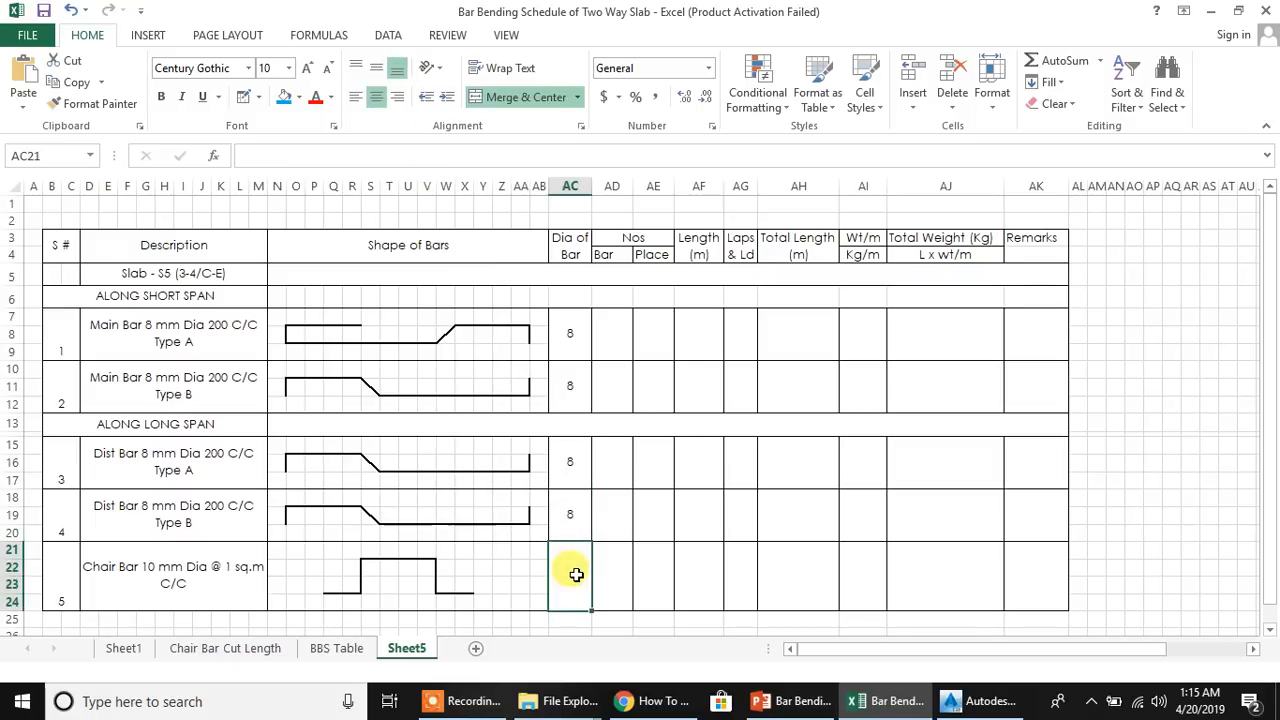
type("=")
left_click(122, 648)
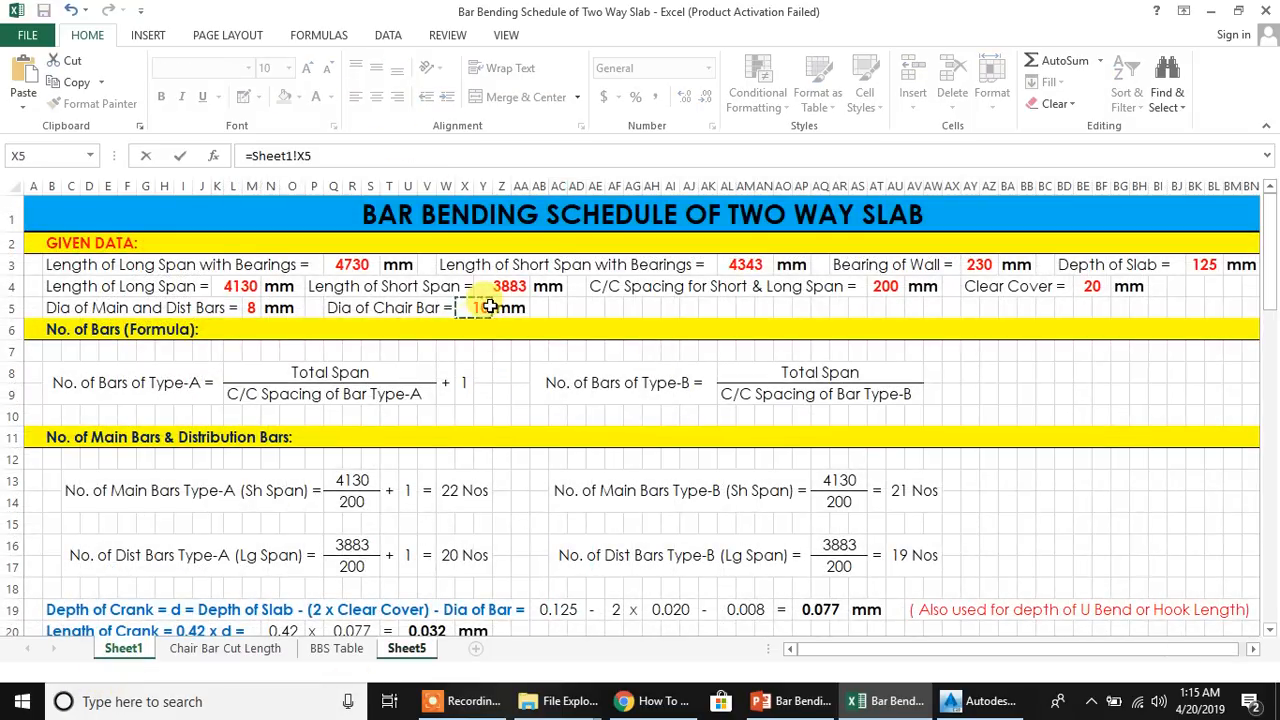
key("Return")
left_click(568, 566)
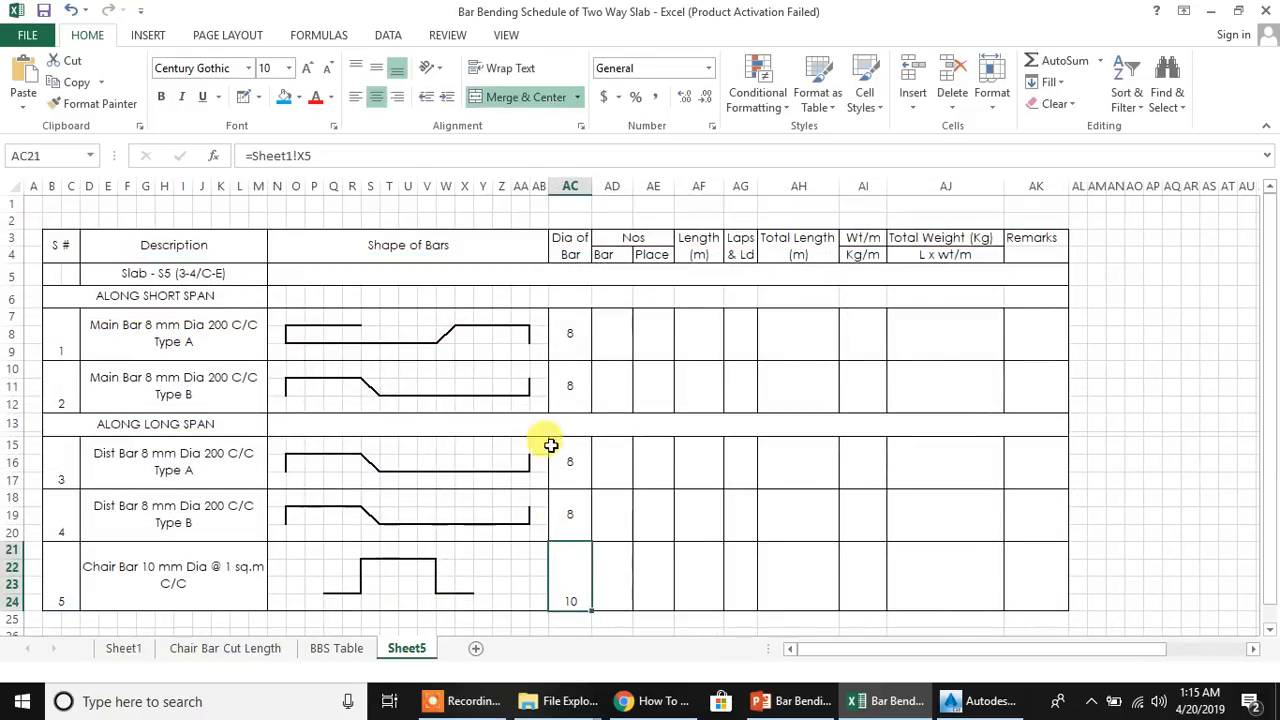
left_click(374, 70)
left_click(691, 562)
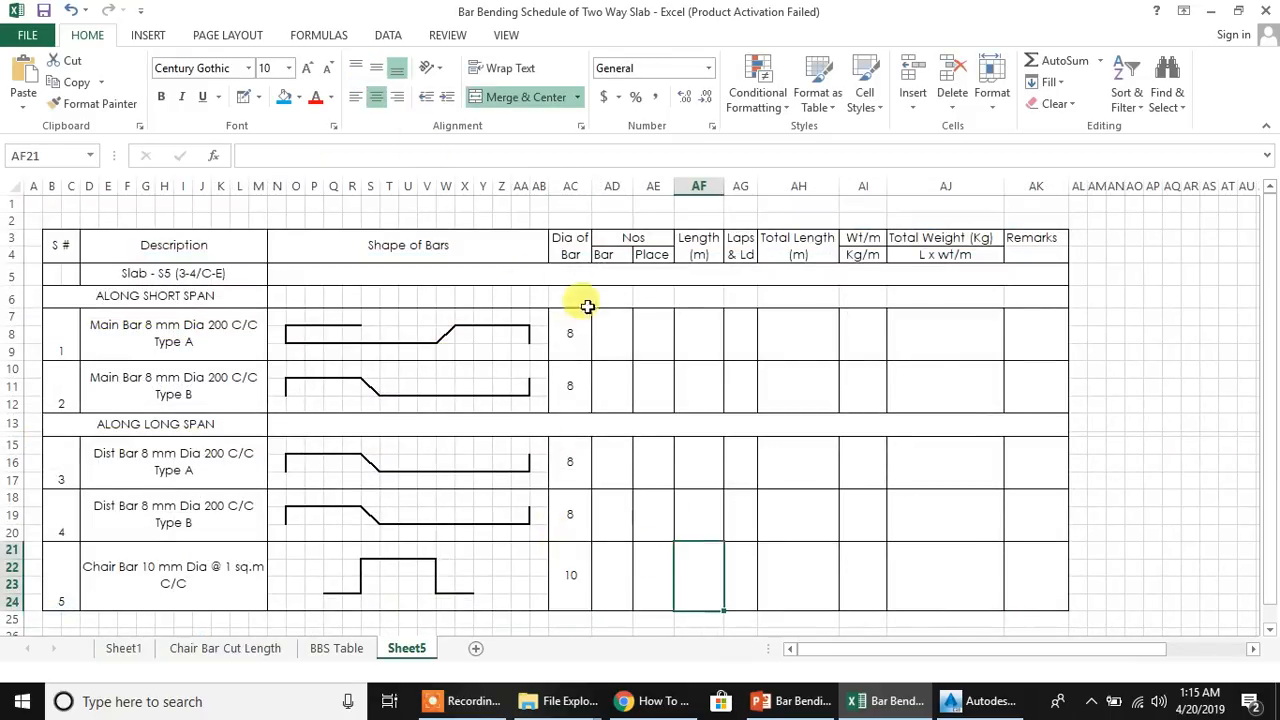
left_click_drag(603, 254, 655, 256)
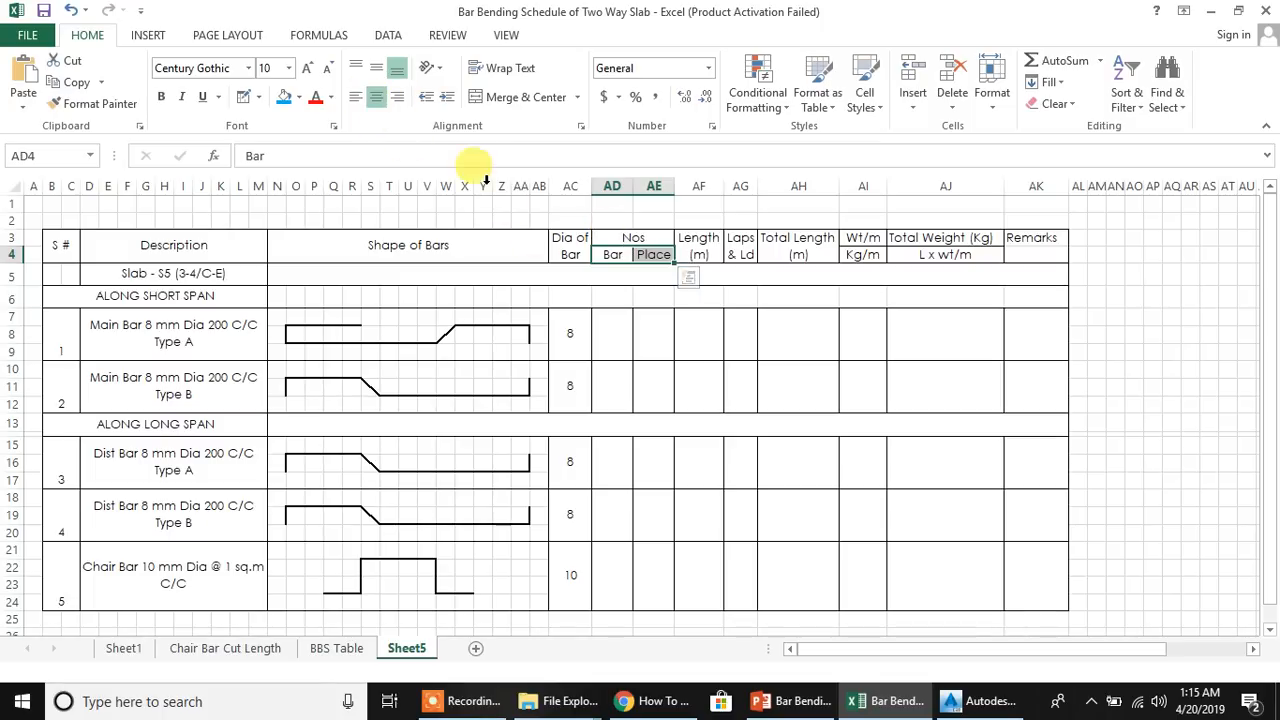
left_click(665, 377)
left_click(655, 254)
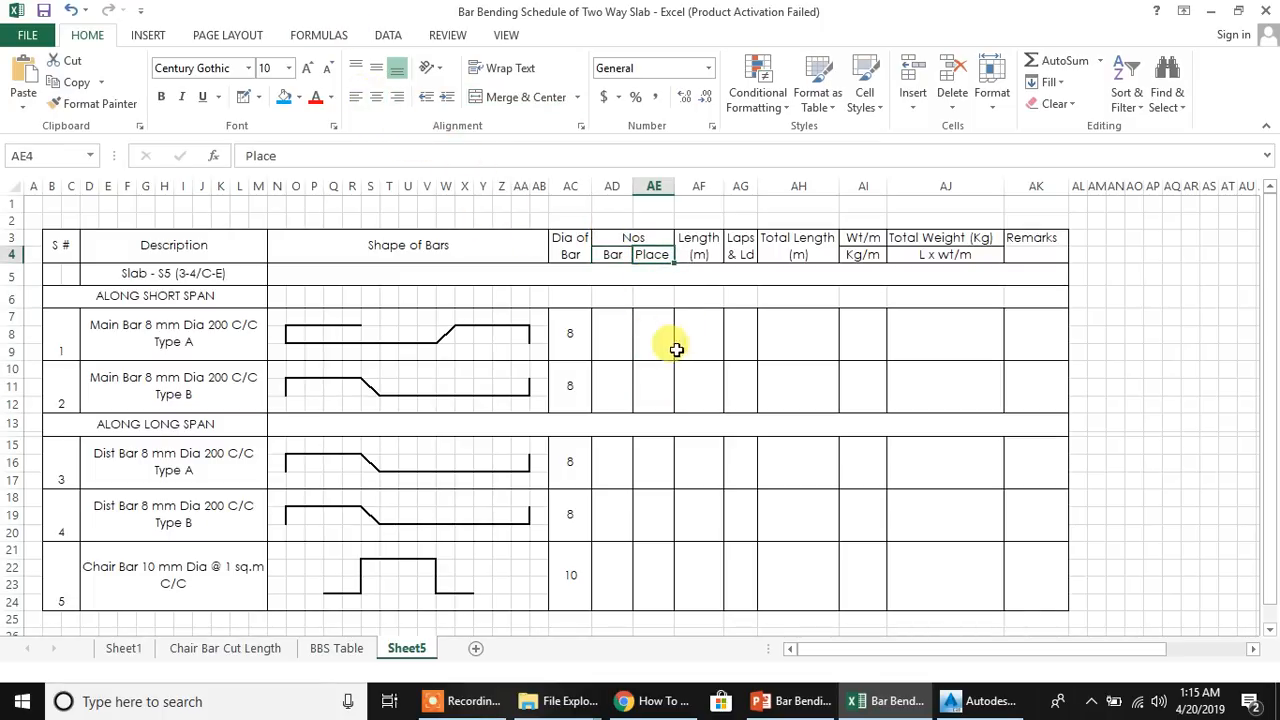
Link the Nos Bar cell AD7 for Main Bar Type A to the number of Type-A main bars in Sheet1!W13
left_click(612, 340)
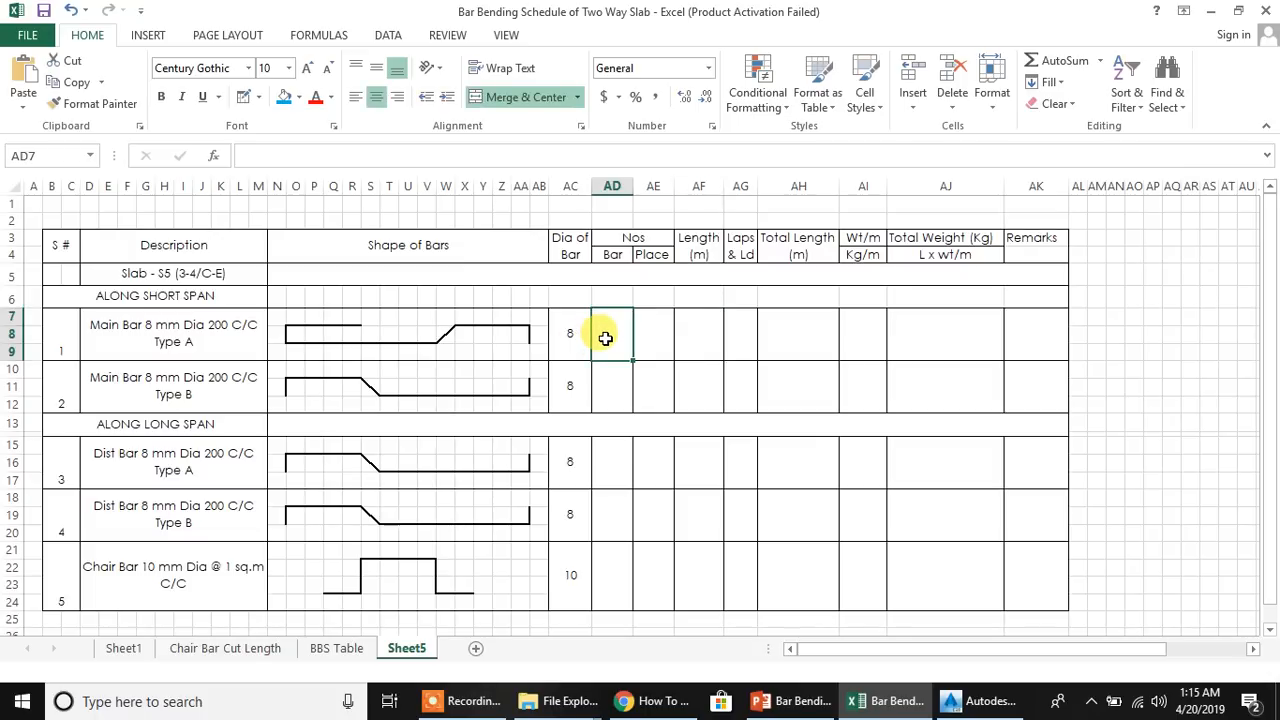
left_click(124, 649)
scroll(610, 400, "down", 2)
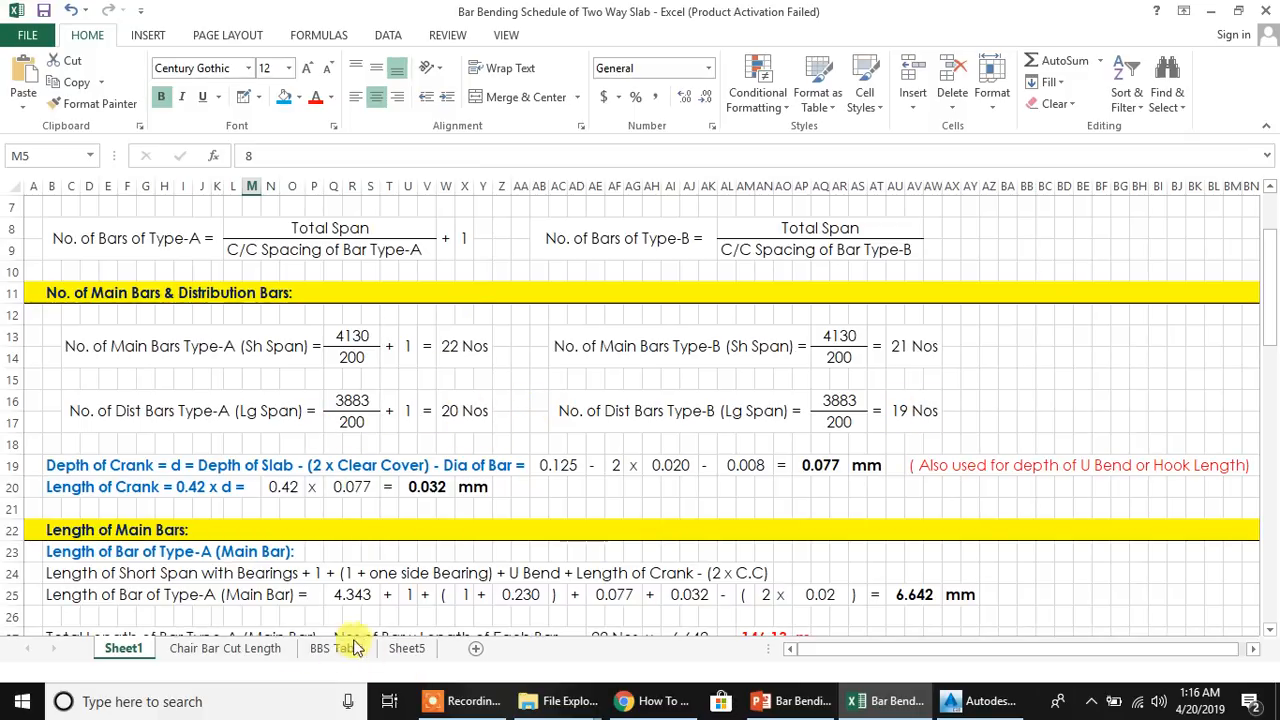
left_click(405, 648)
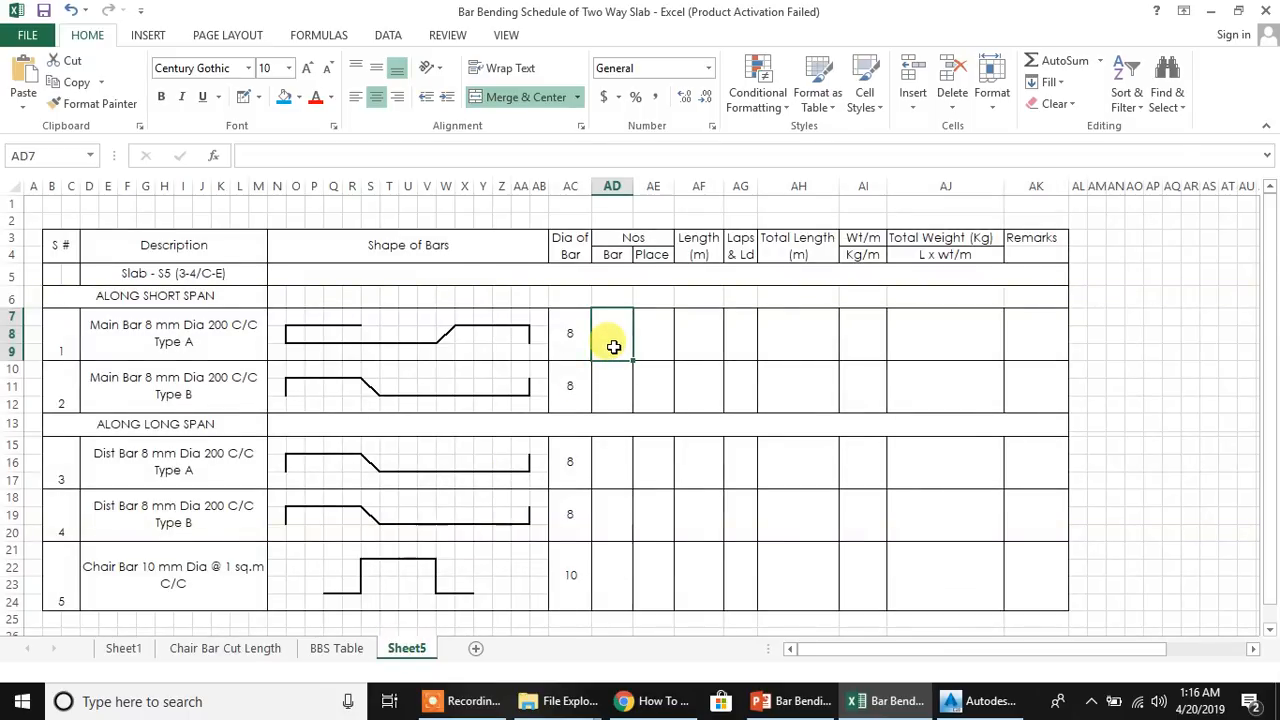
type("=")
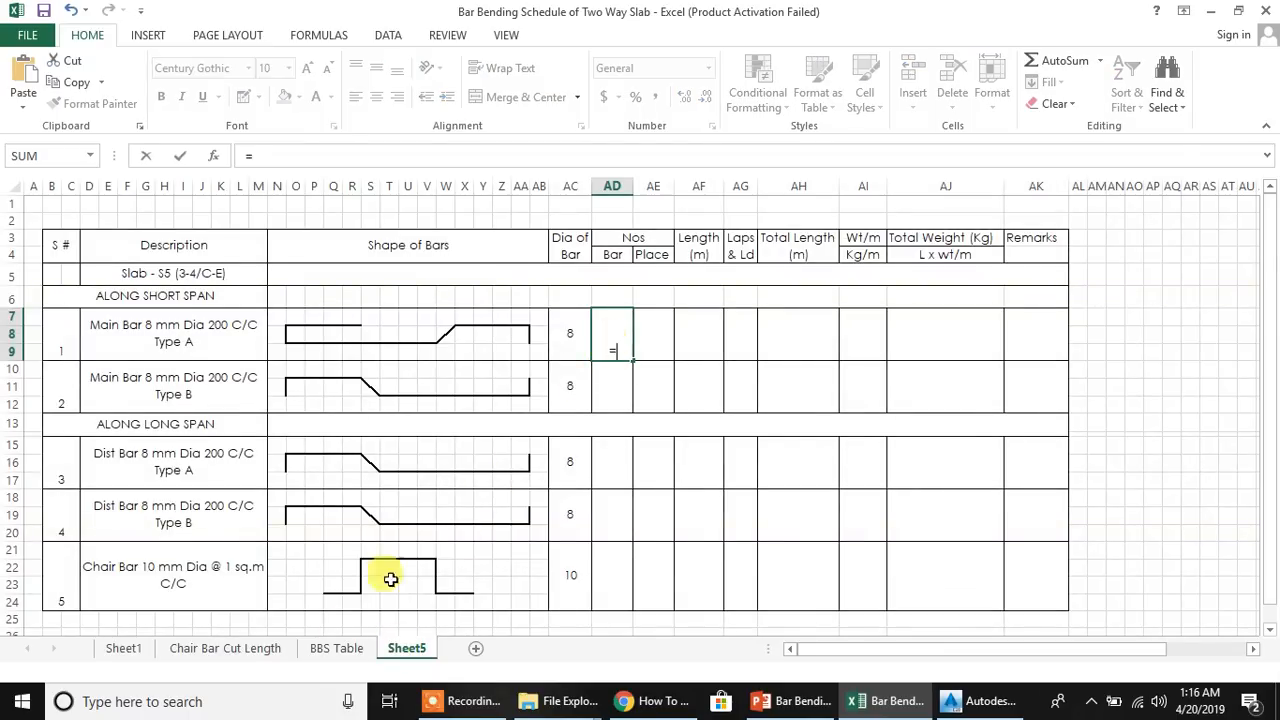
left_click(123, 648)
left_click(453, 345)
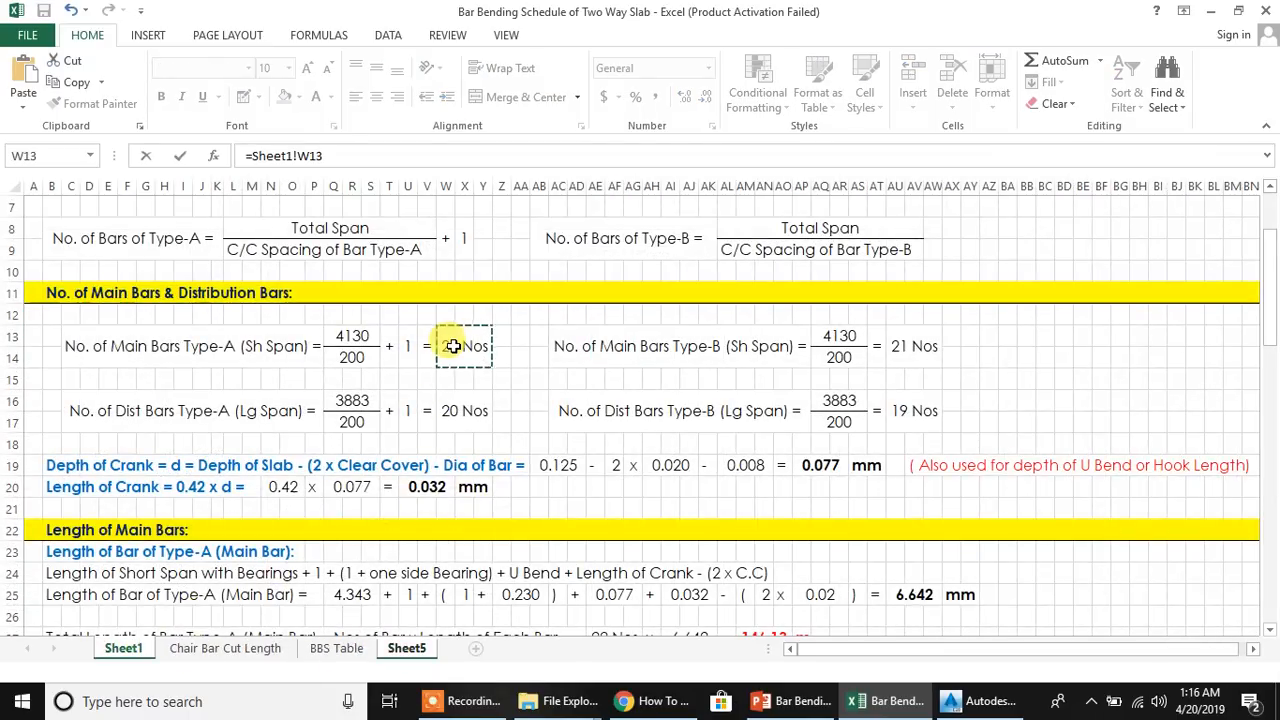
key("Return")
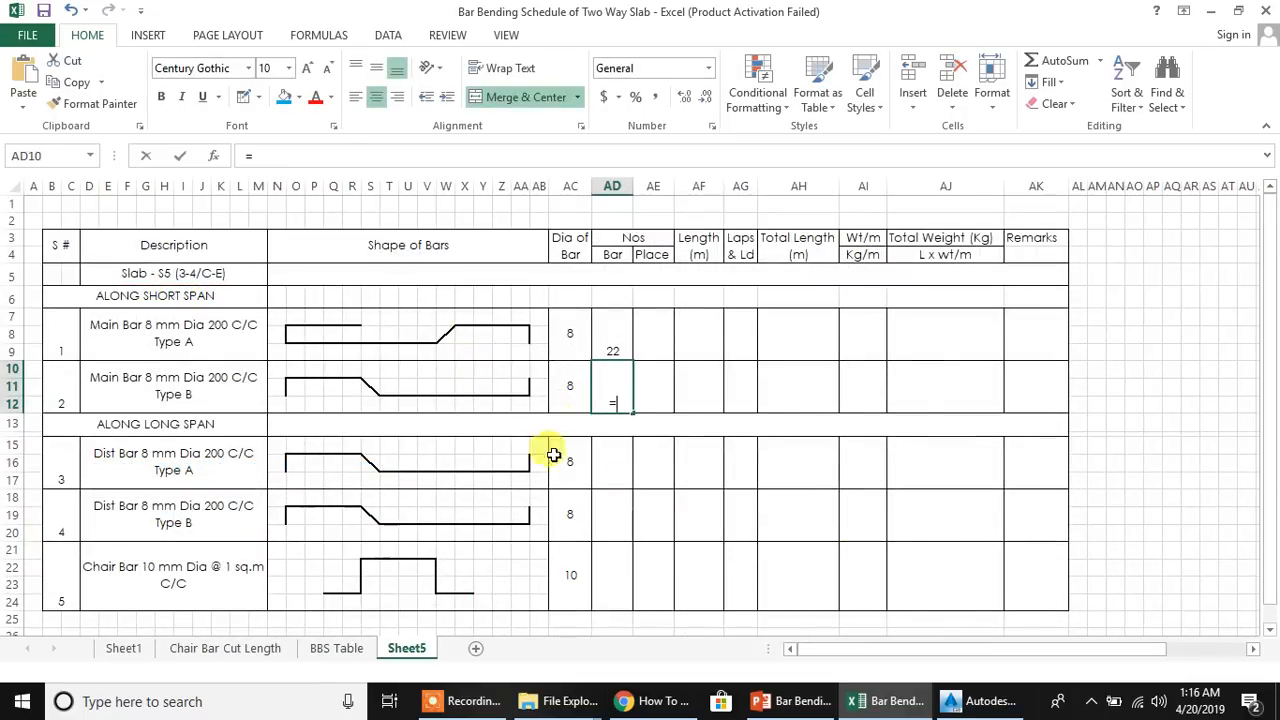
Link the Nos Bar cell AD10 for Main Bar Type B to the number of Type-B main bars on Sheet1
type("=")
left_click(124, 649)
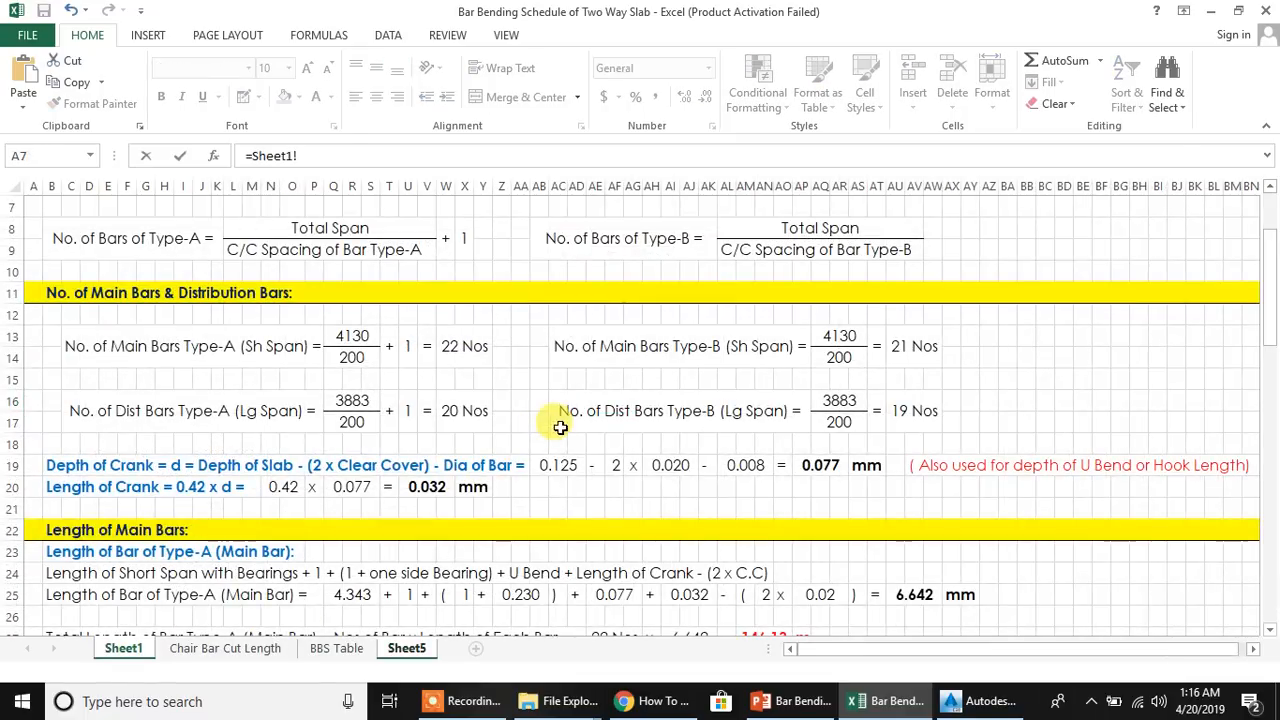
left_click(906, 346)
key("Return")
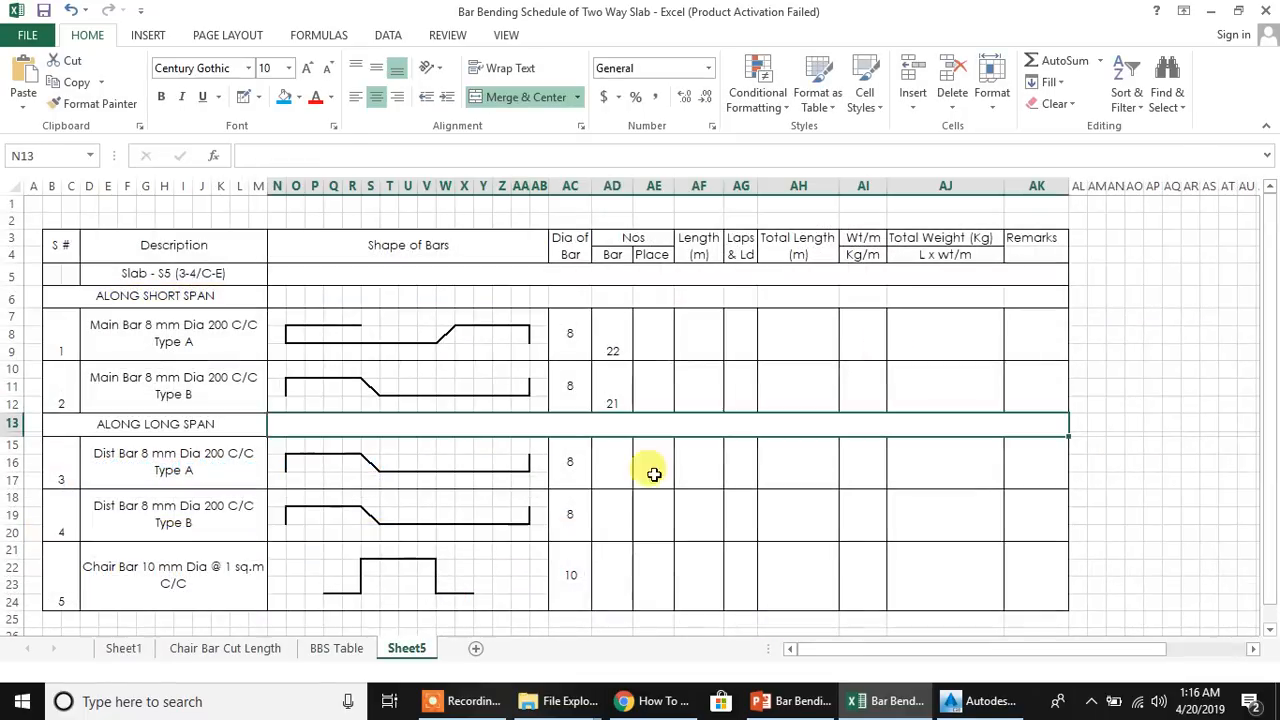
Link the distribution bar counts AD15 and AD18 to Sheet1!W16 for Type A and Sheet1!AU16 for Type B
left_click(607, 462)
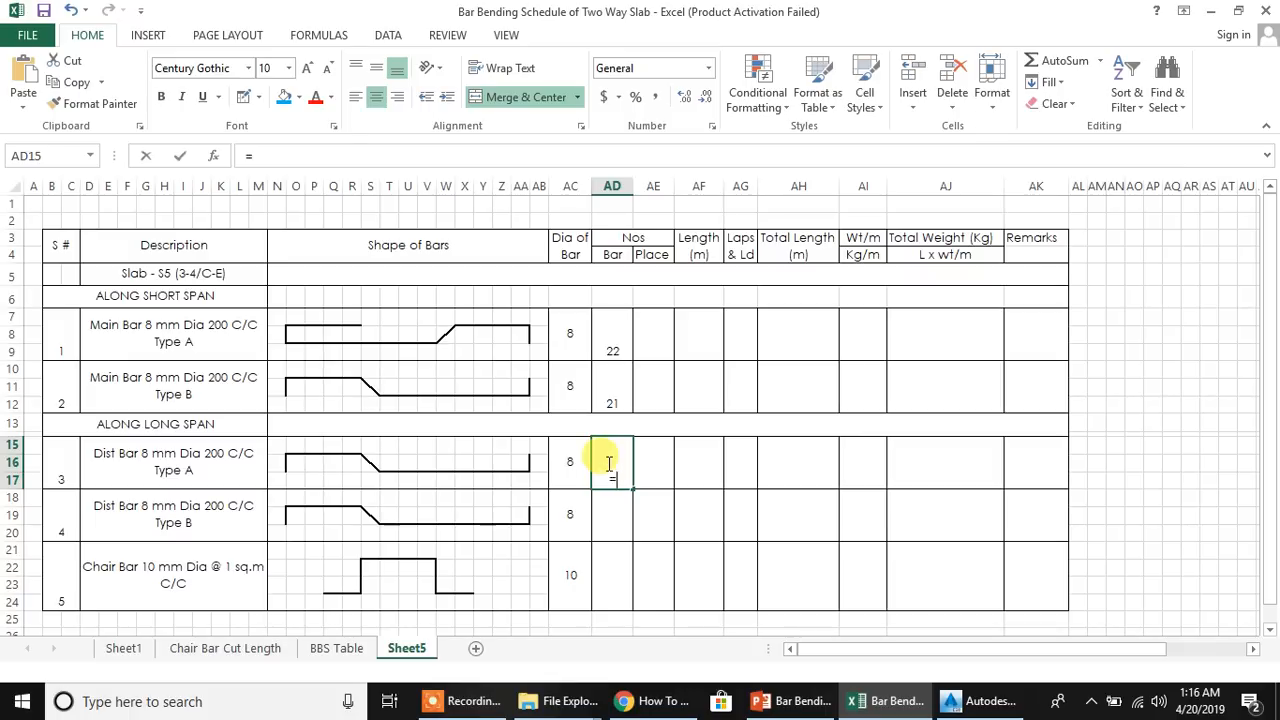
left_click(124, 649)
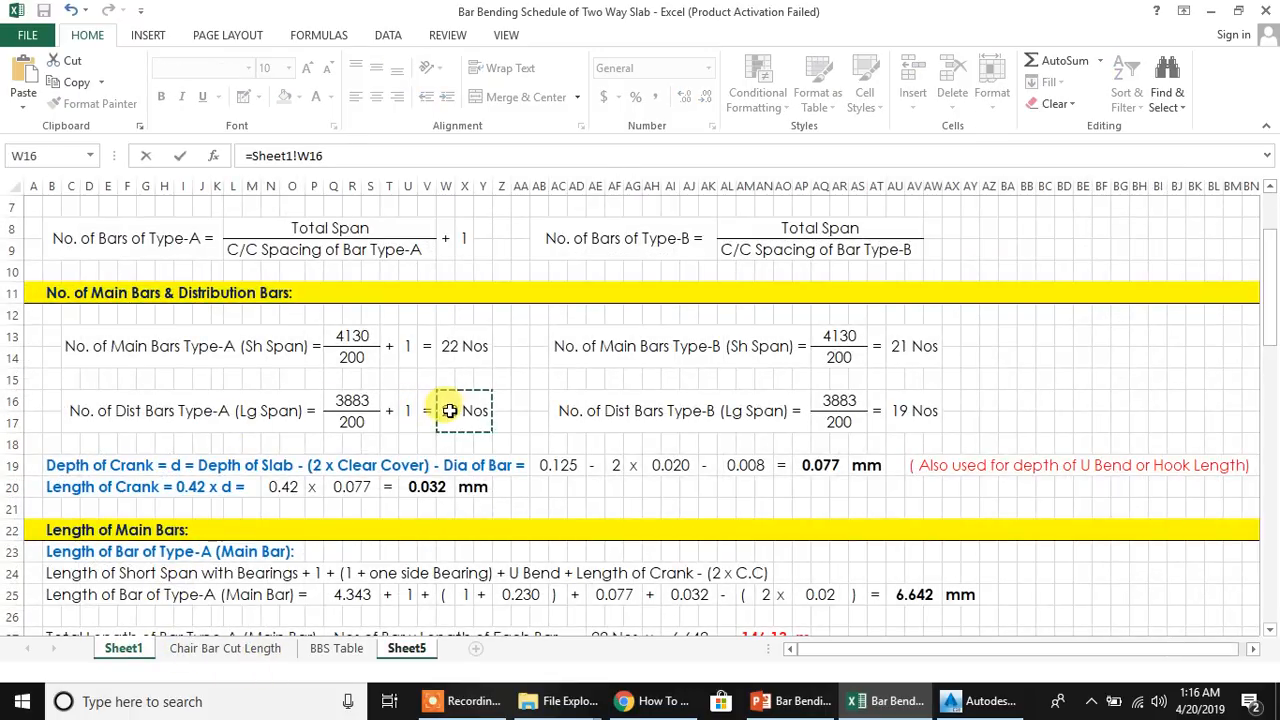
key("Return")
type("=")
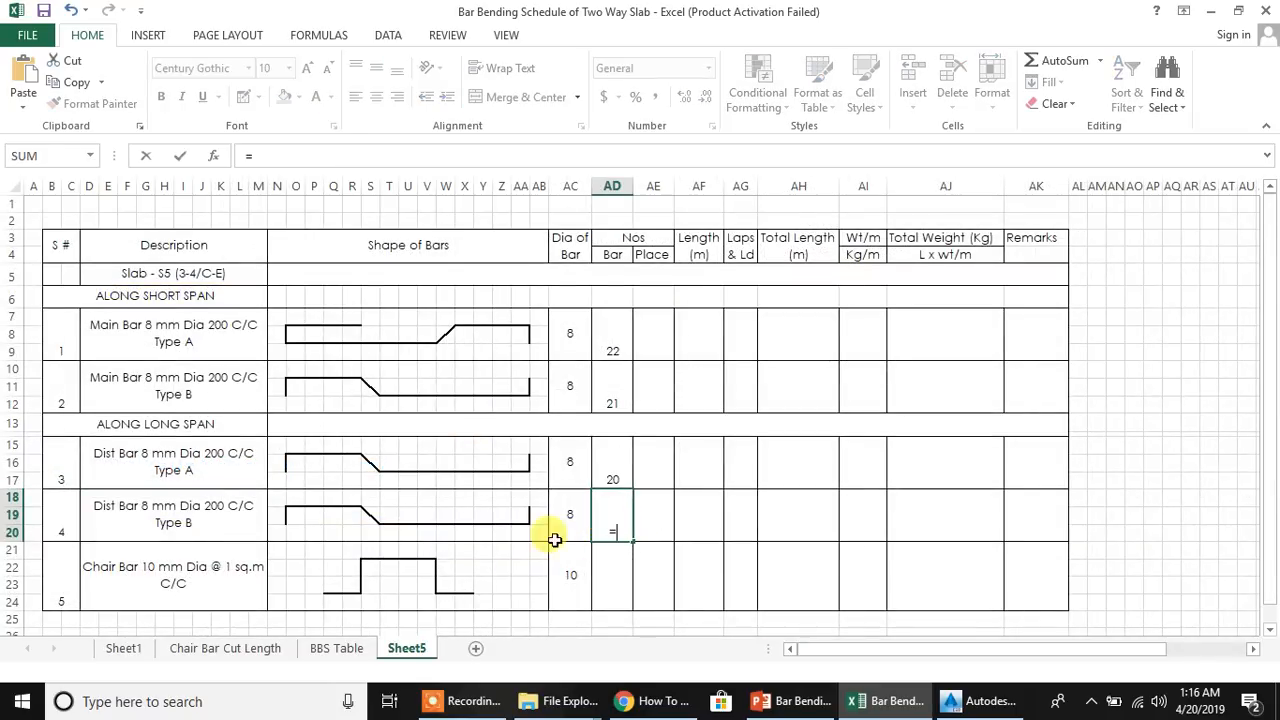
left_click(127, 648)
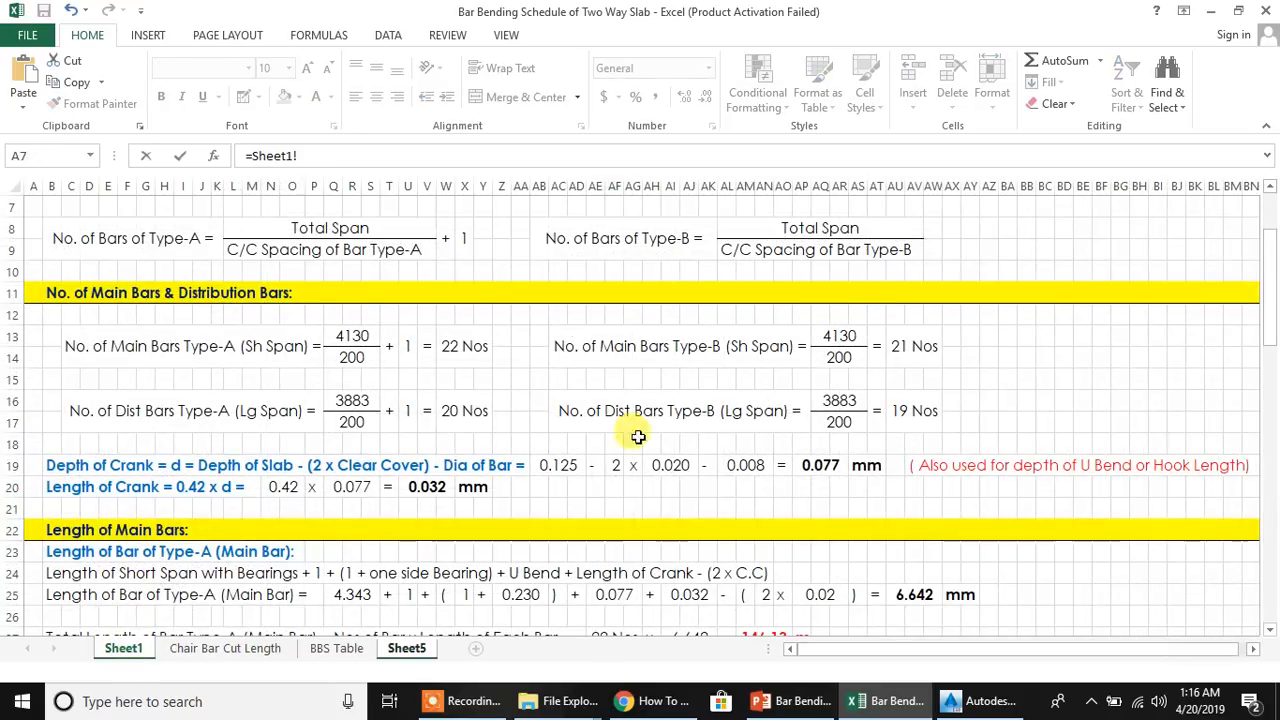
left_click(898, 410)
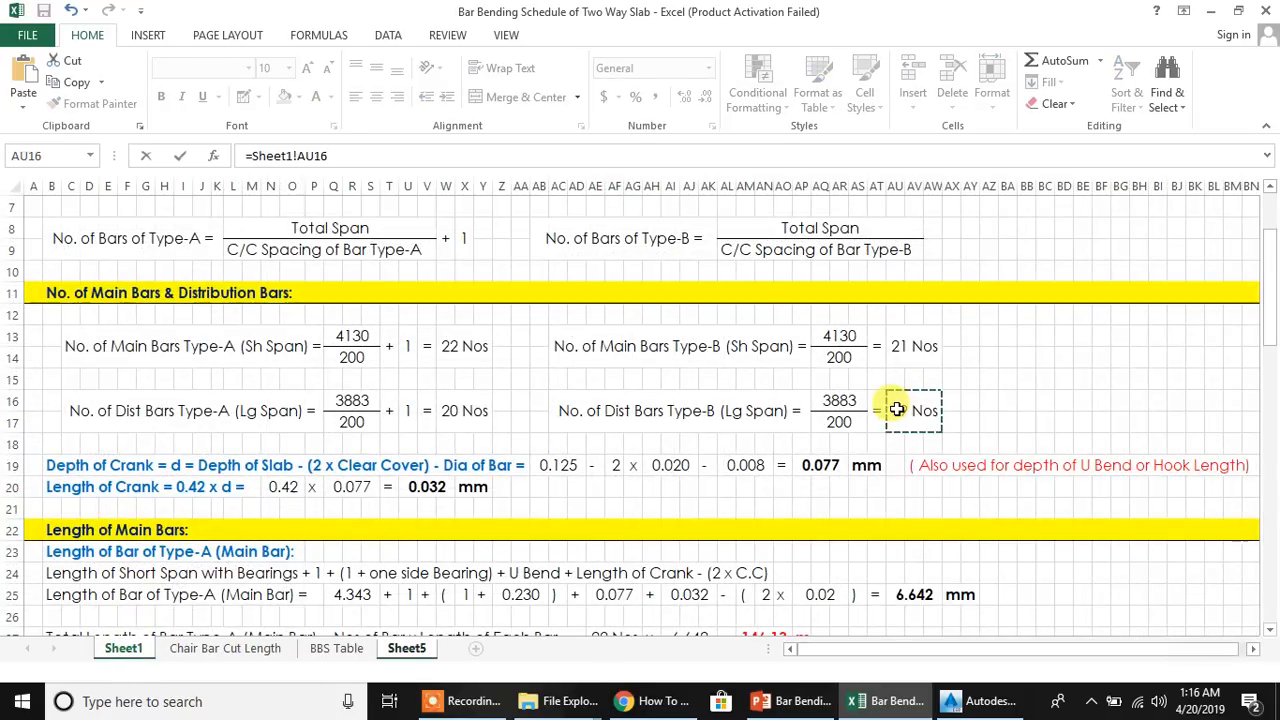
key("Return")
Middle-align the main and distribution bar counts vertically in the Nos Bar column
left_click_drag(618, 477, 614, 526)
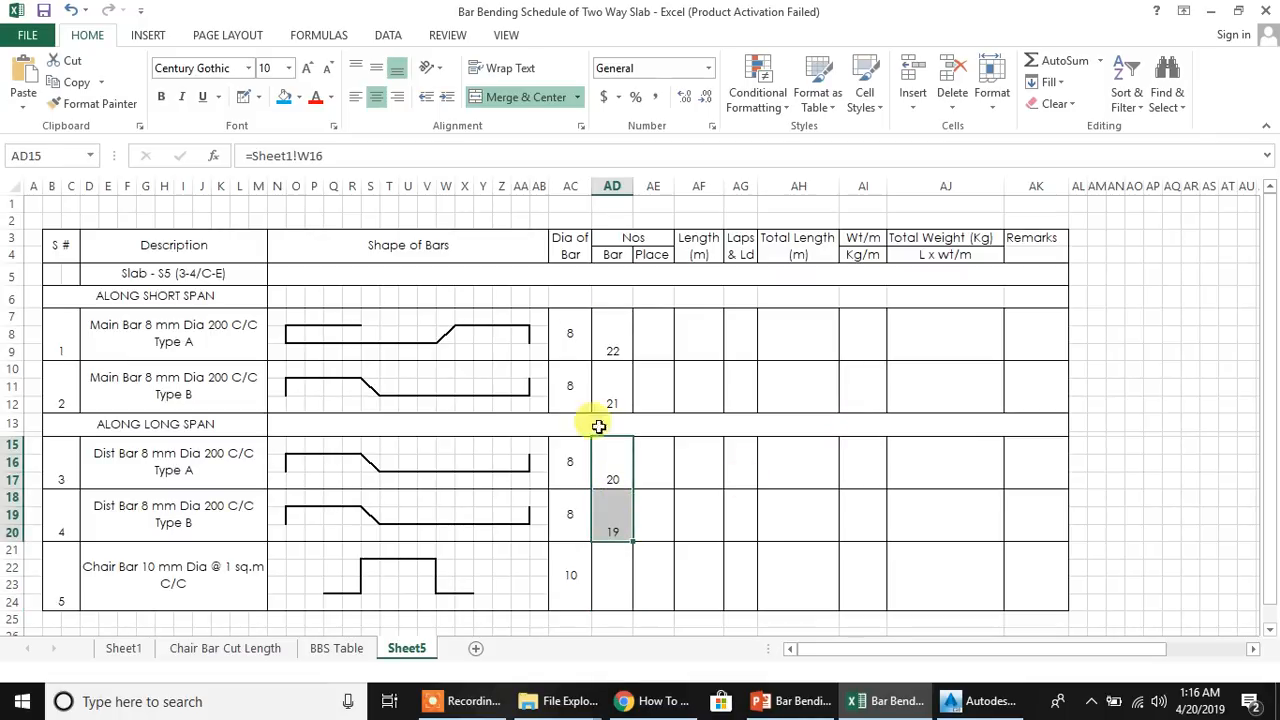
left_click(376, 67)
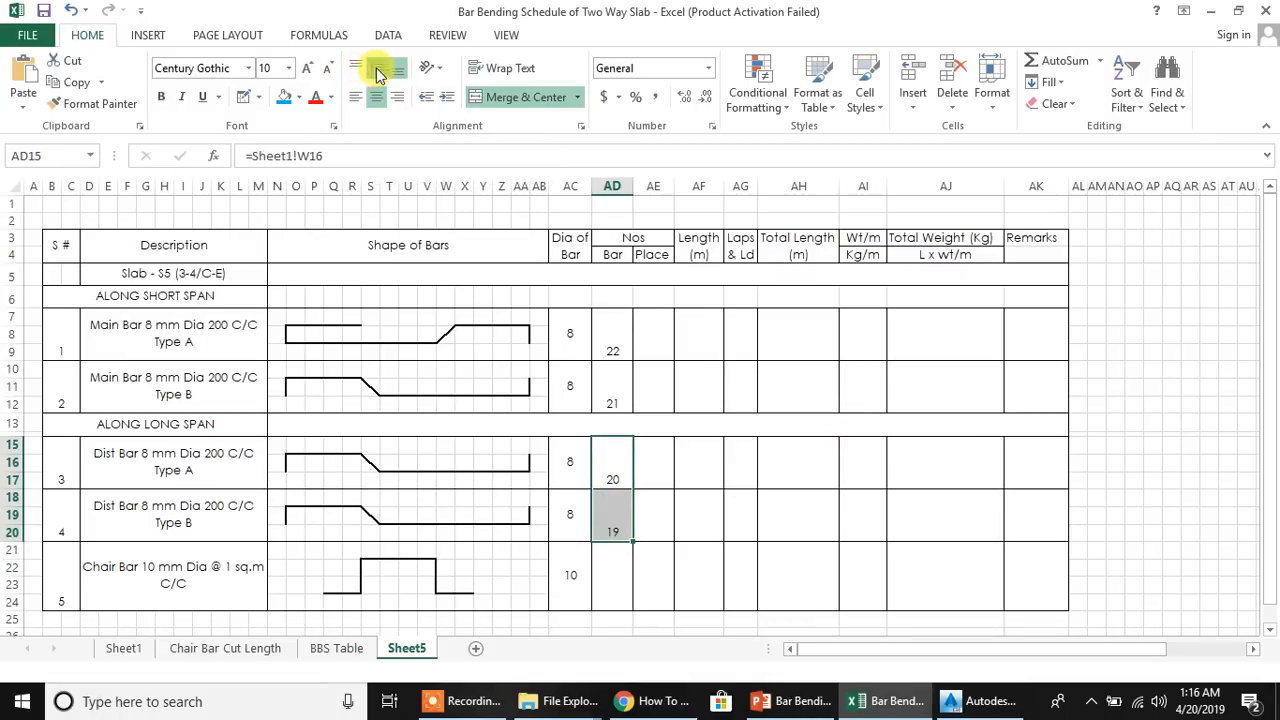
left_click_drag(597, 317, 609, 377)
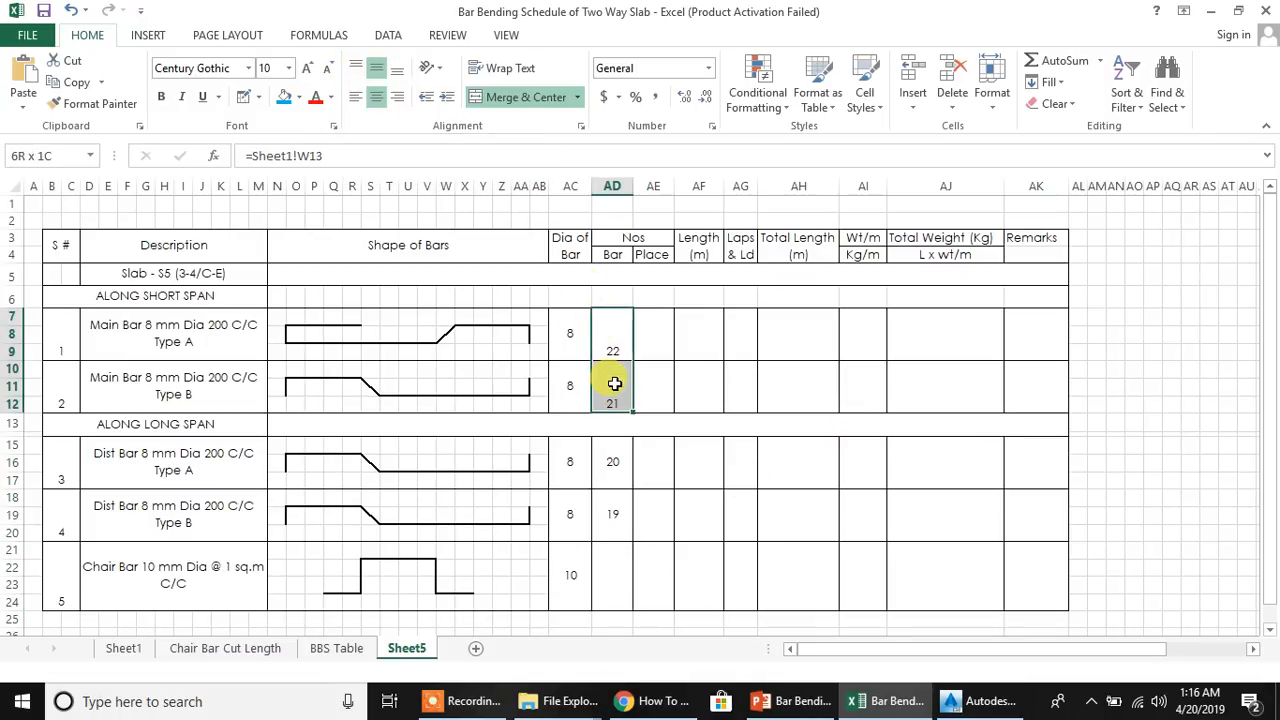
left_click(378, 70)
Middle-align the empty cells from Place to Remarks for the main and distribution bars, and from Nos Bar to Remarks for the chair bar
left_click(654, 503)
left_click_drag(648, 330, 1023, 400)
left_click(376, 67)
left_click_drag(635, 467, 1020, 520)
left_click(376, 67)
left_click_drag(606, 598, 1032, 585)
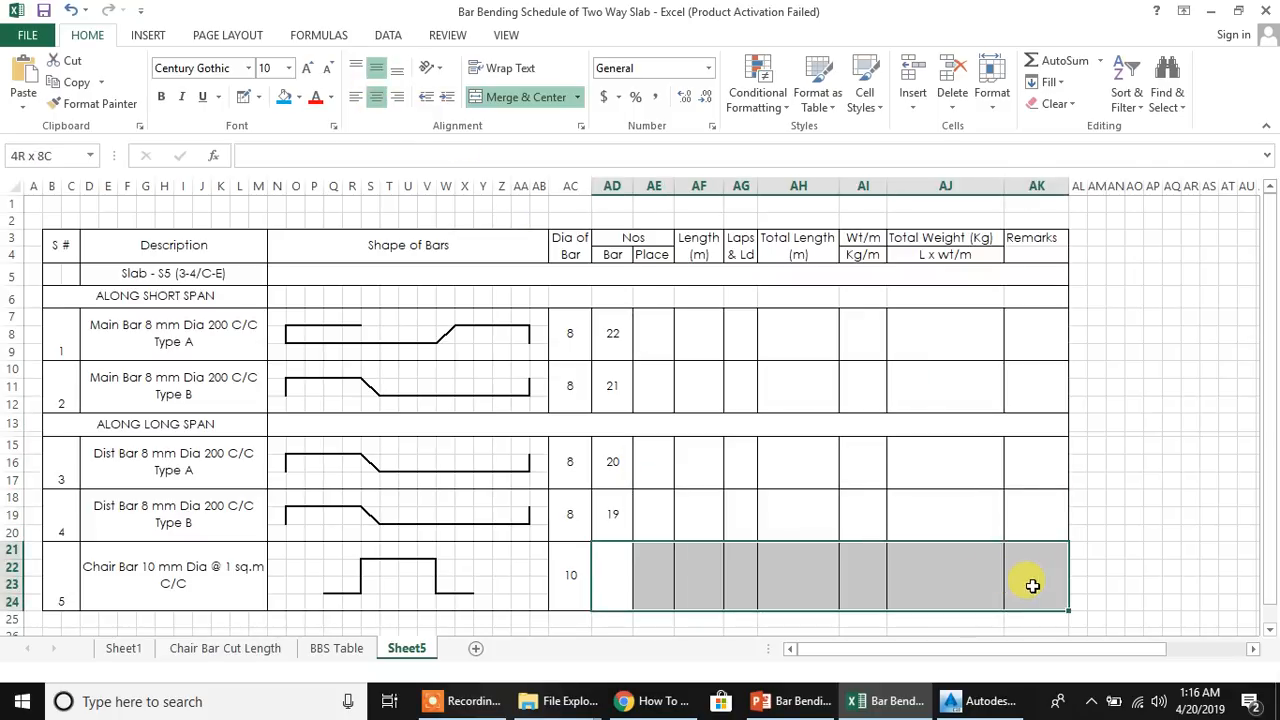
left_click(373, 70)
left_click(822, 524)
Link the chair bar's Nos Bar cell AD21 to the number of chair bars in Sheet1!AM54
left_click(603, 572)
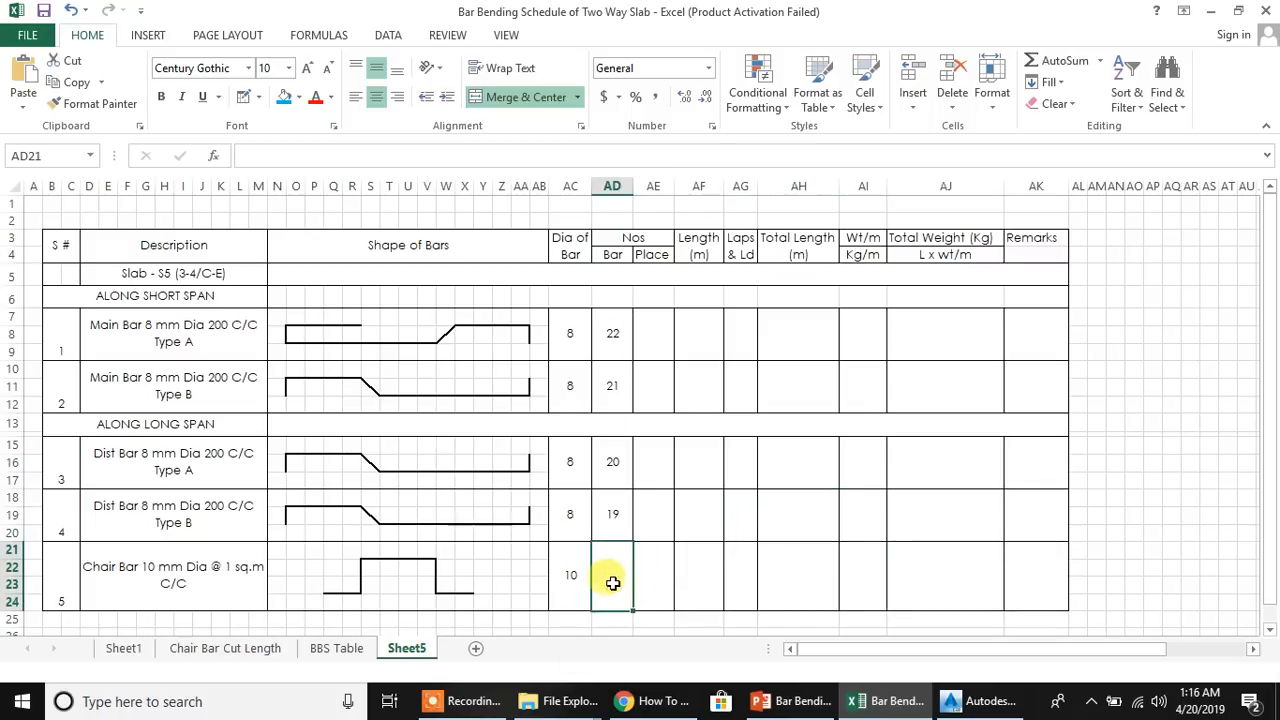
type("=")
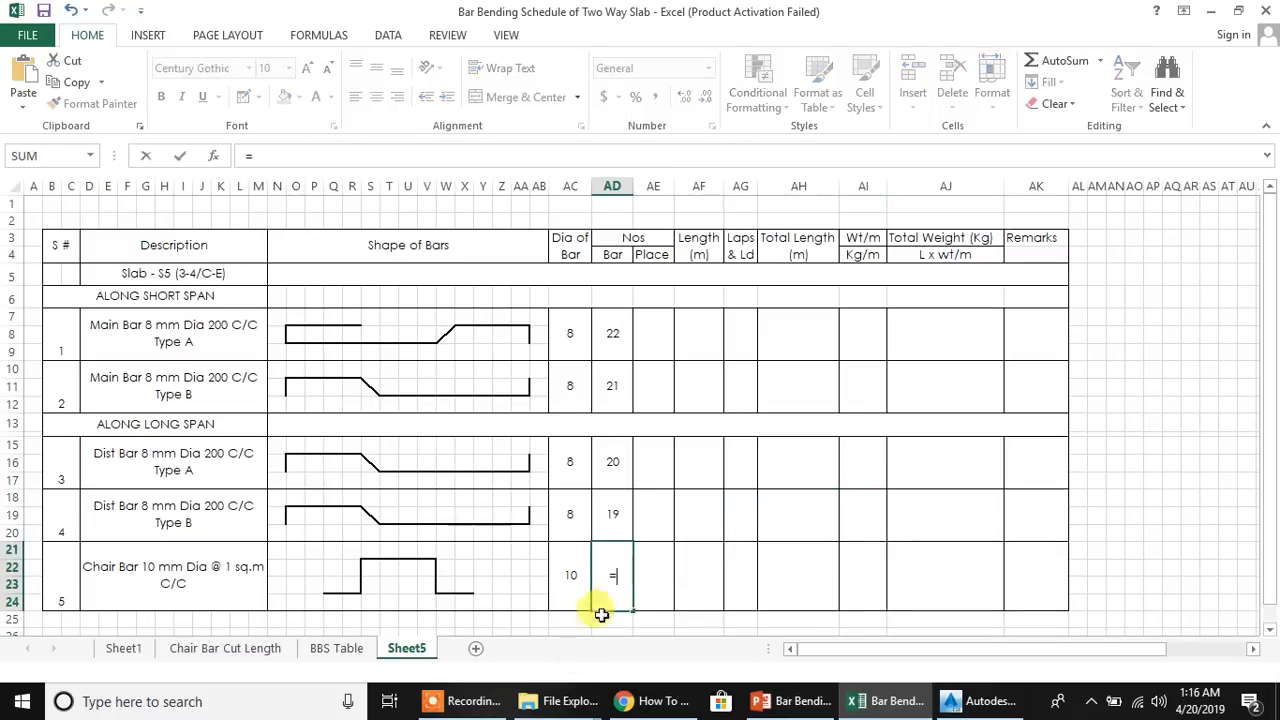
left_click(123, 648)
scroll(306, 495, "down", 13)
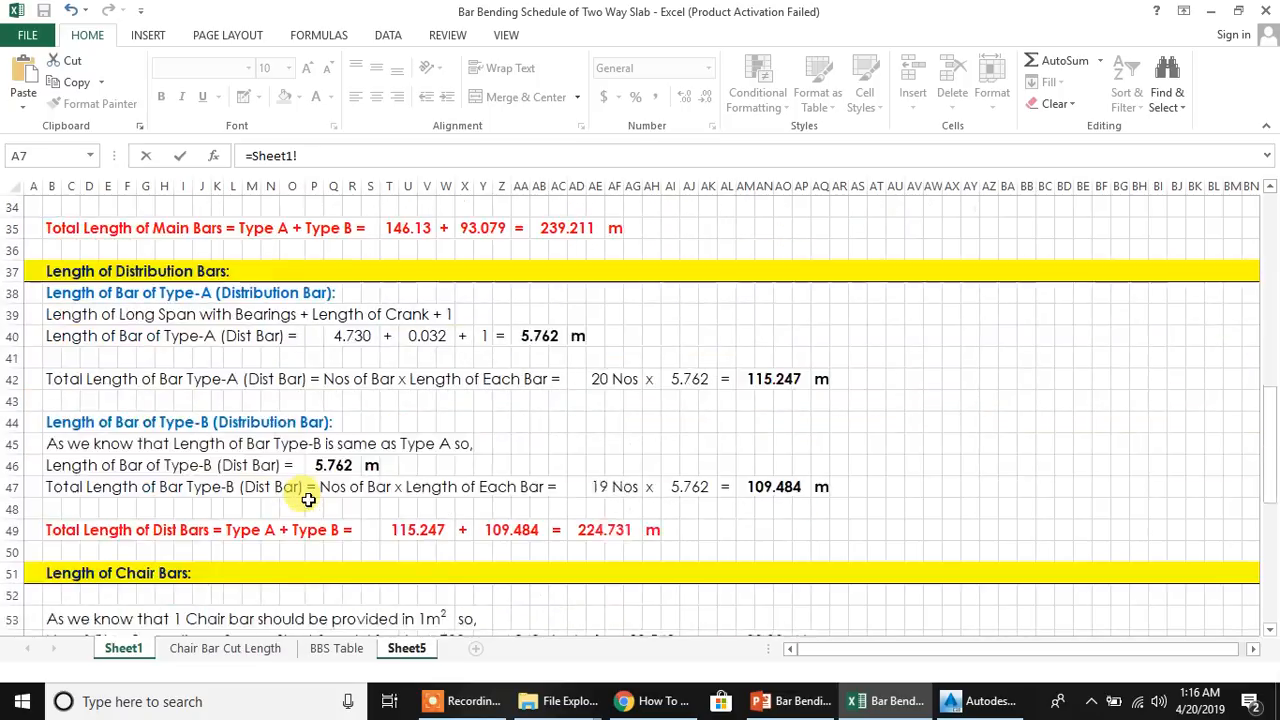
scroll(308, 500, "down", 5)
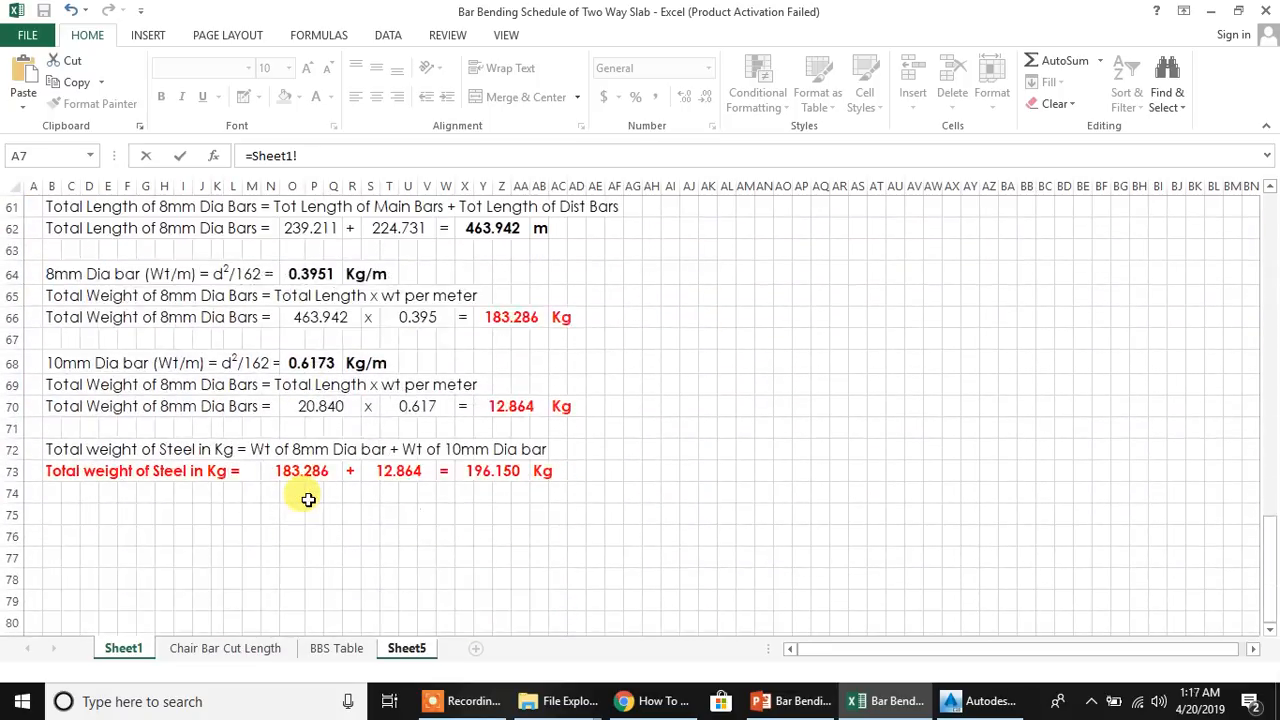
scroll(306, 498, "up", 5)
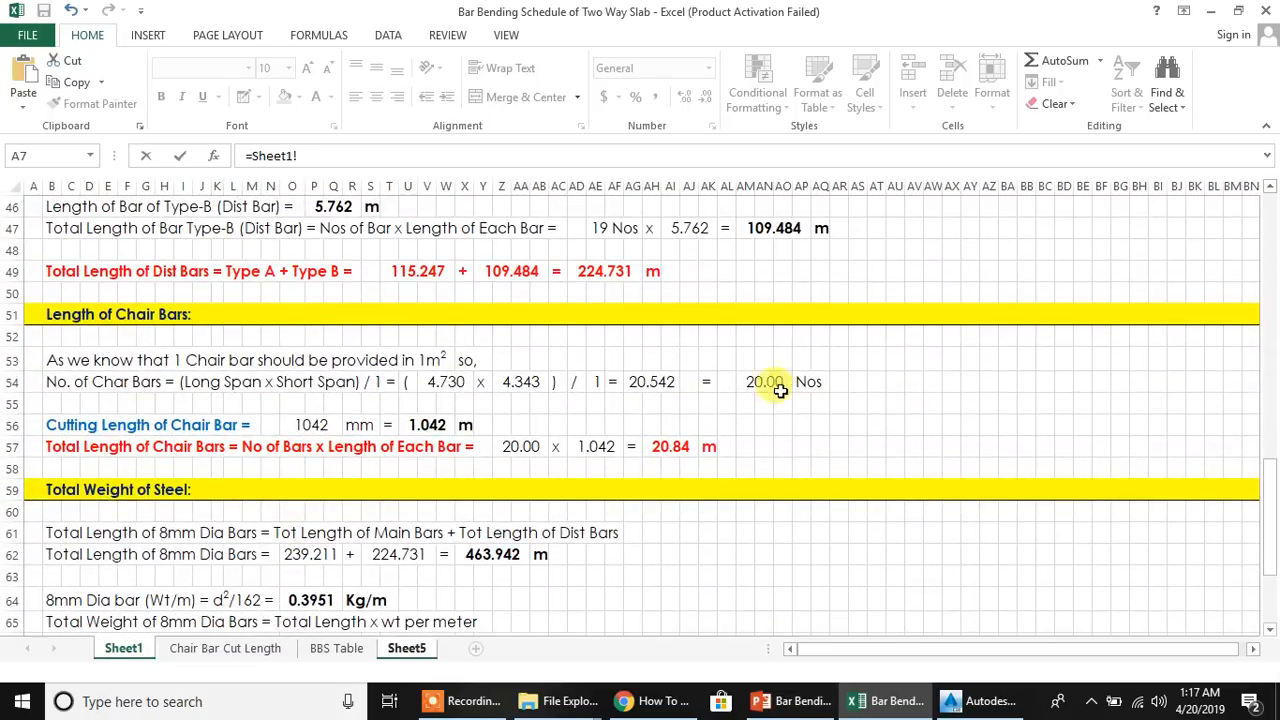
key("Return")
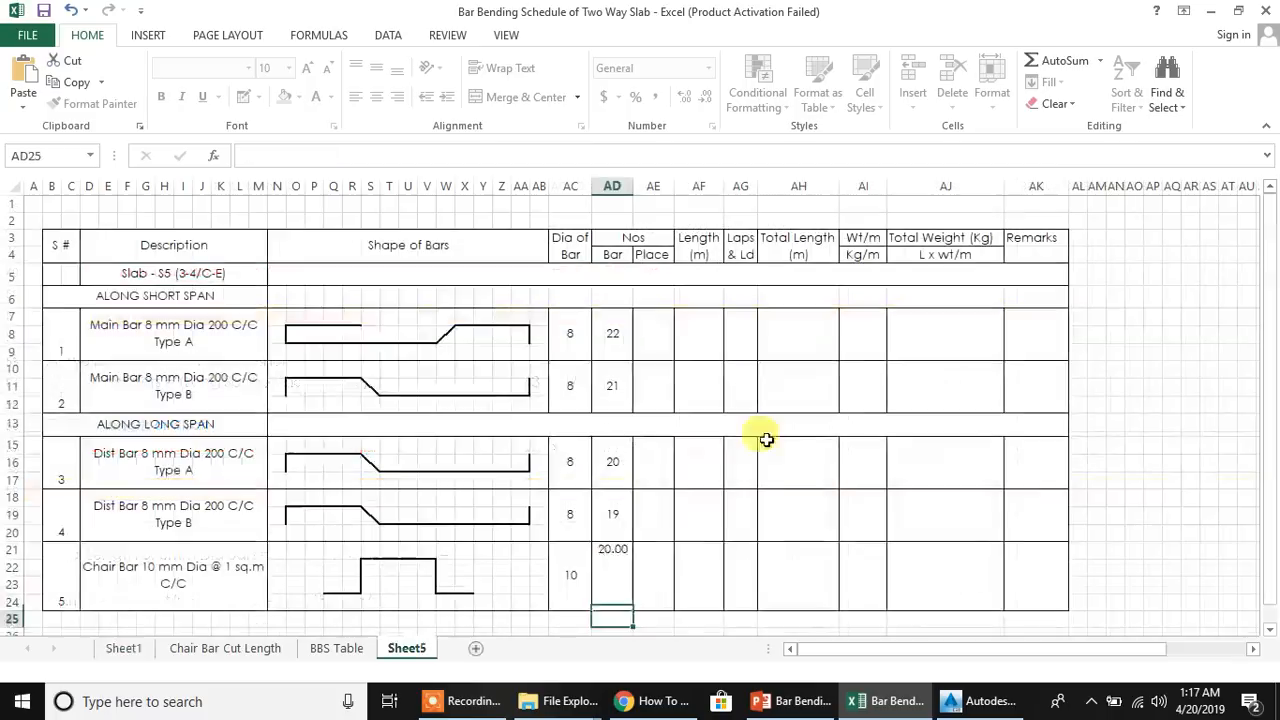
Display the chair bar count in AD21 as a whole number without decimals
left_click(614, 585)
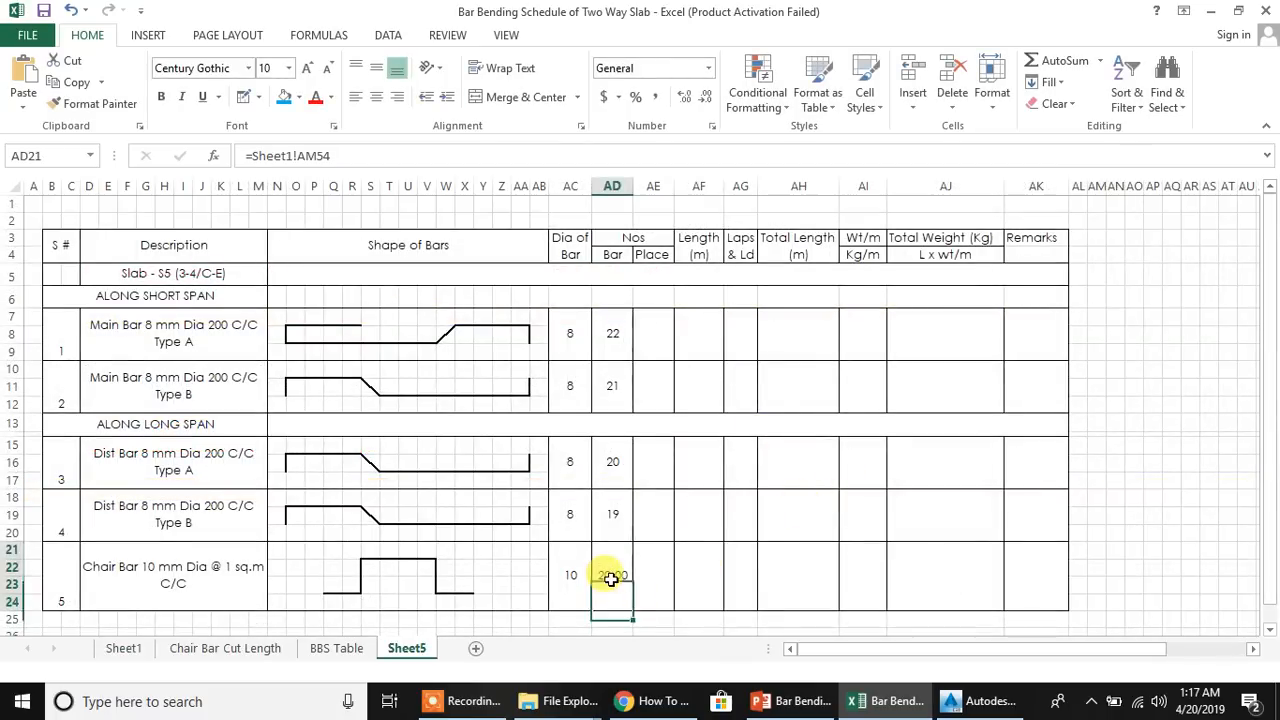
left_click(708, 99)
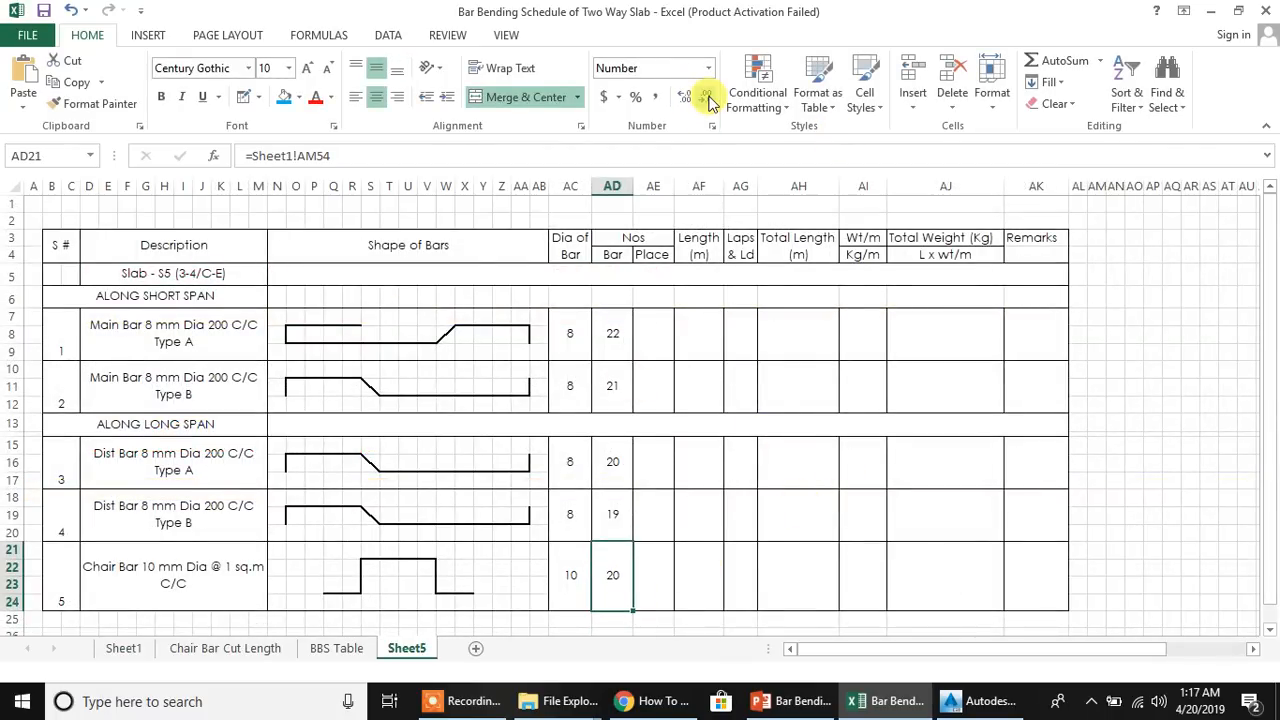
left_click(699, 550)
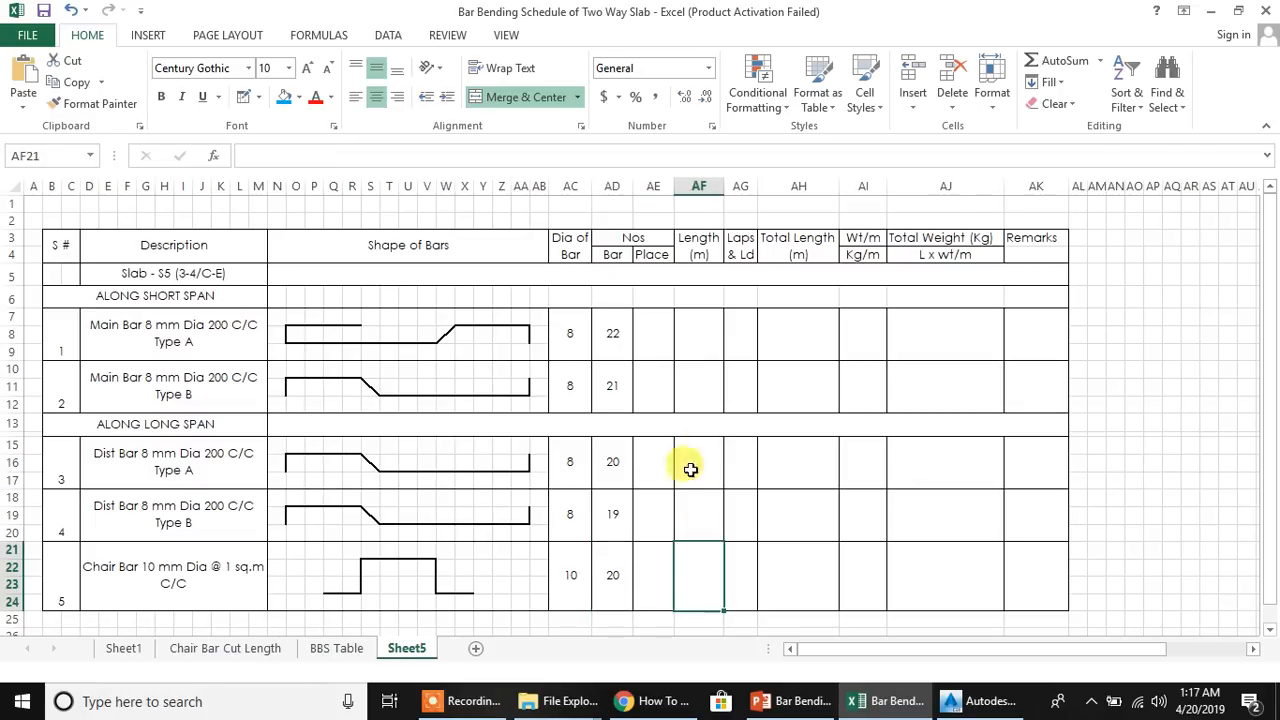
Check the slab panels in the Civil 3D drawing, and change the Place heading in AE4 of the Excel schedule to Panel
left_click(651, 326)
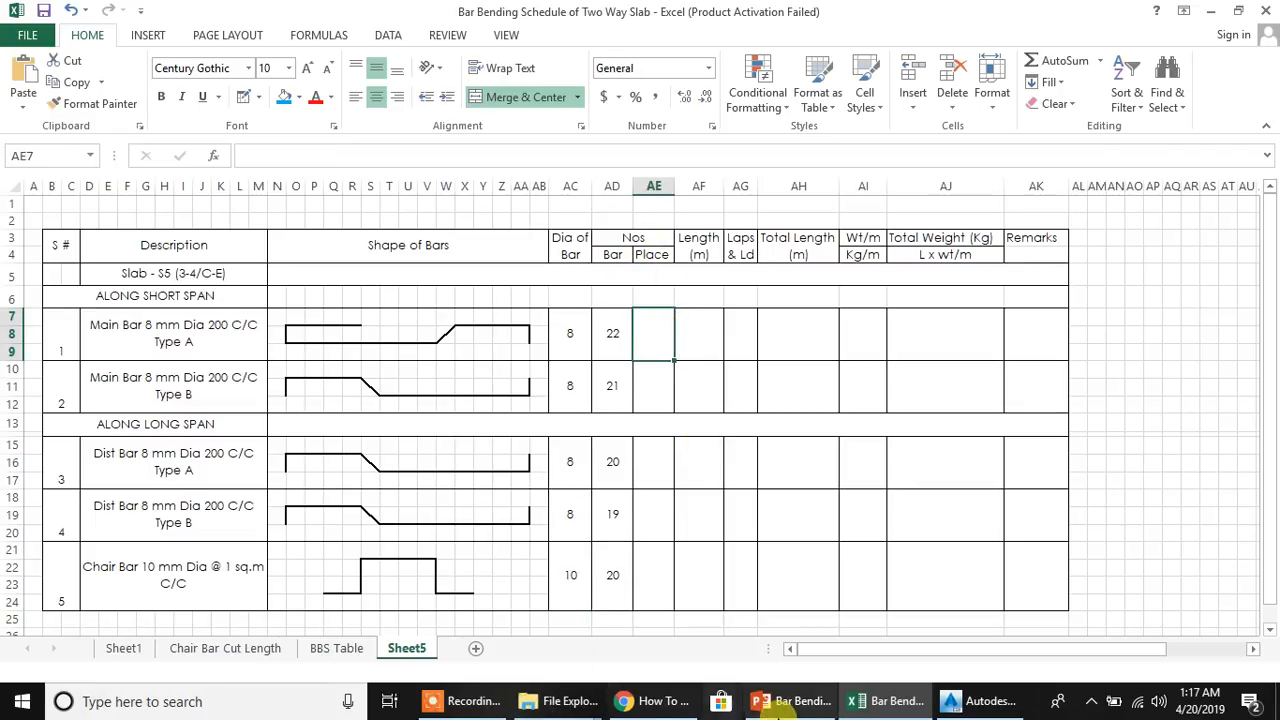
left_click(955, 703)
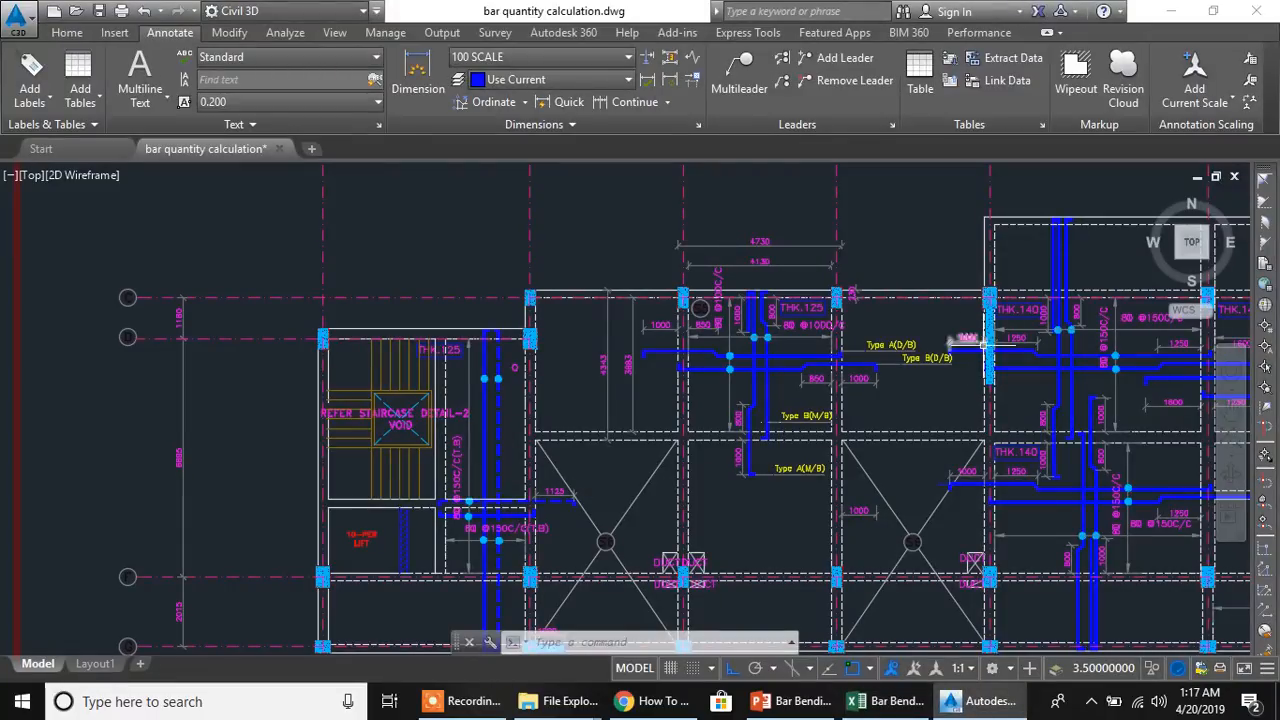
left_click_drag(910, 454, 656, 460)
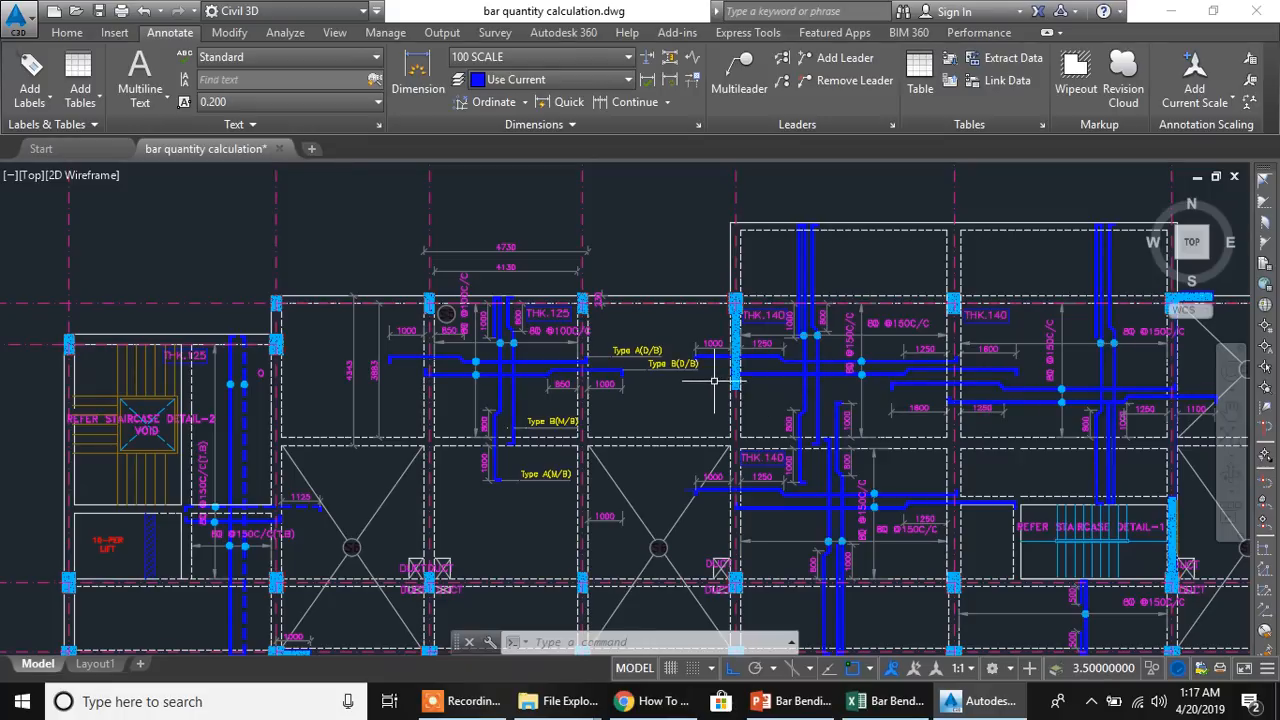
left_click(880, 705)
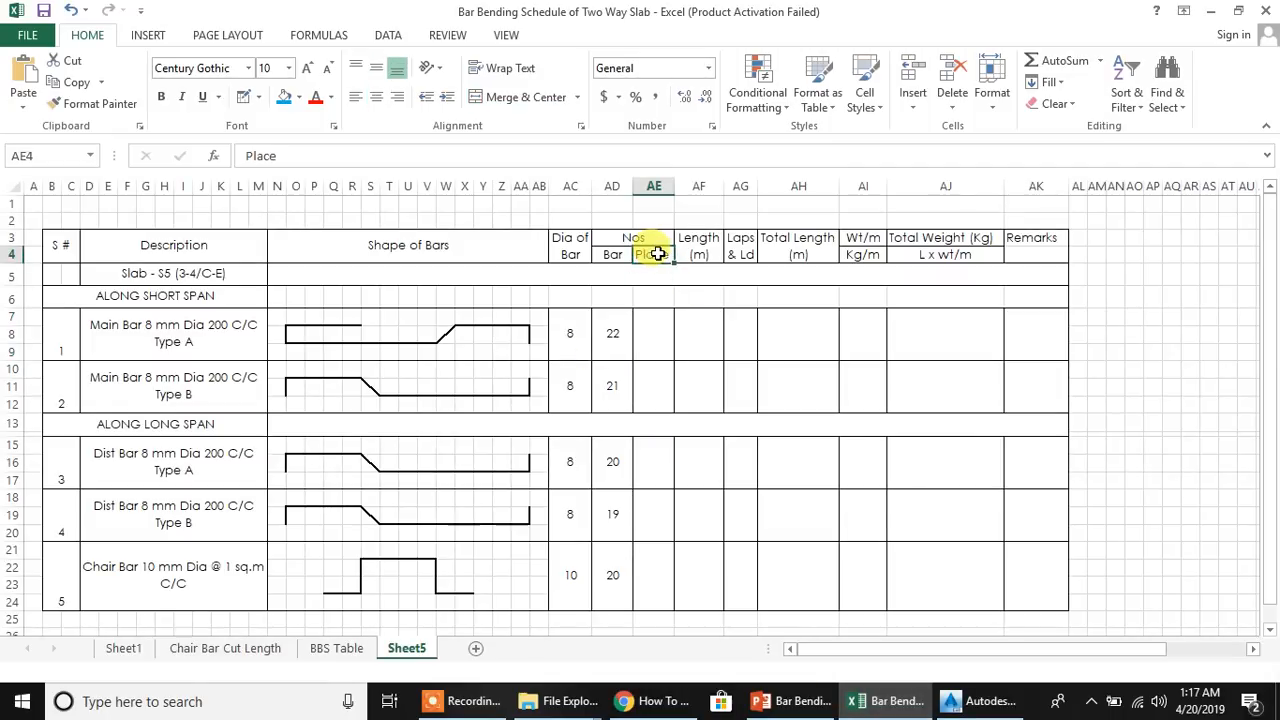
type("Panel")
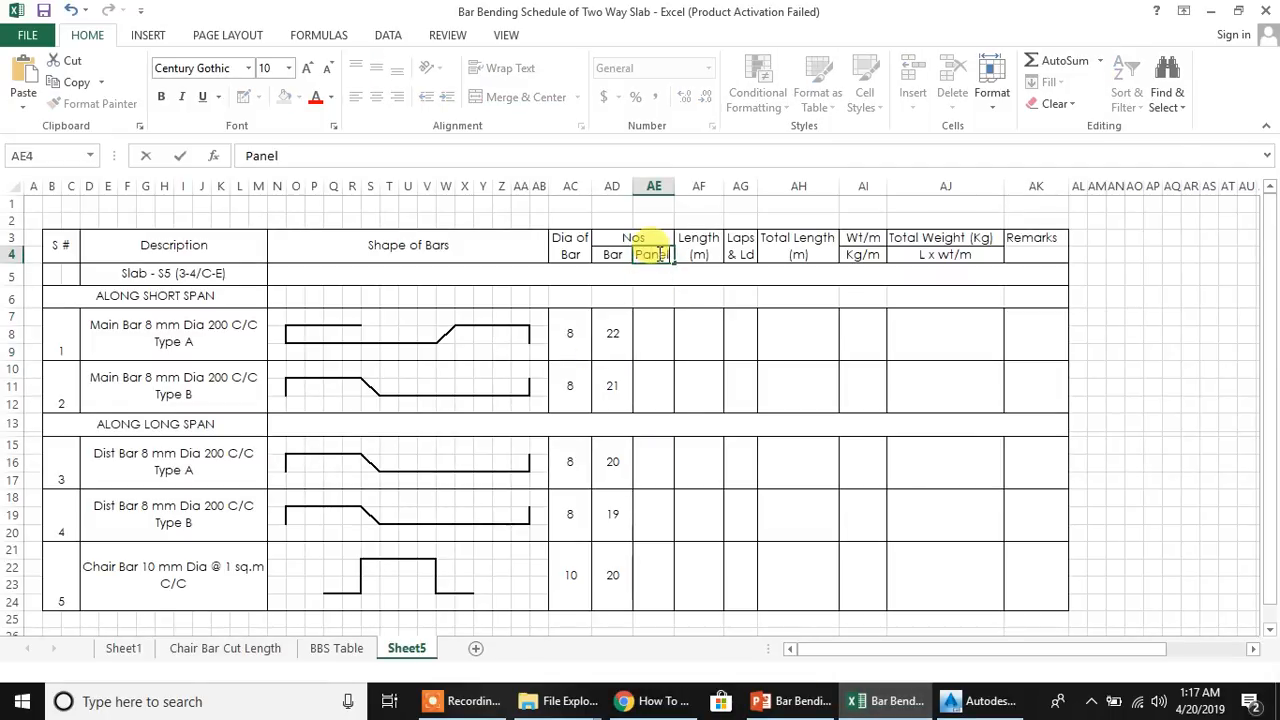
key("Return")
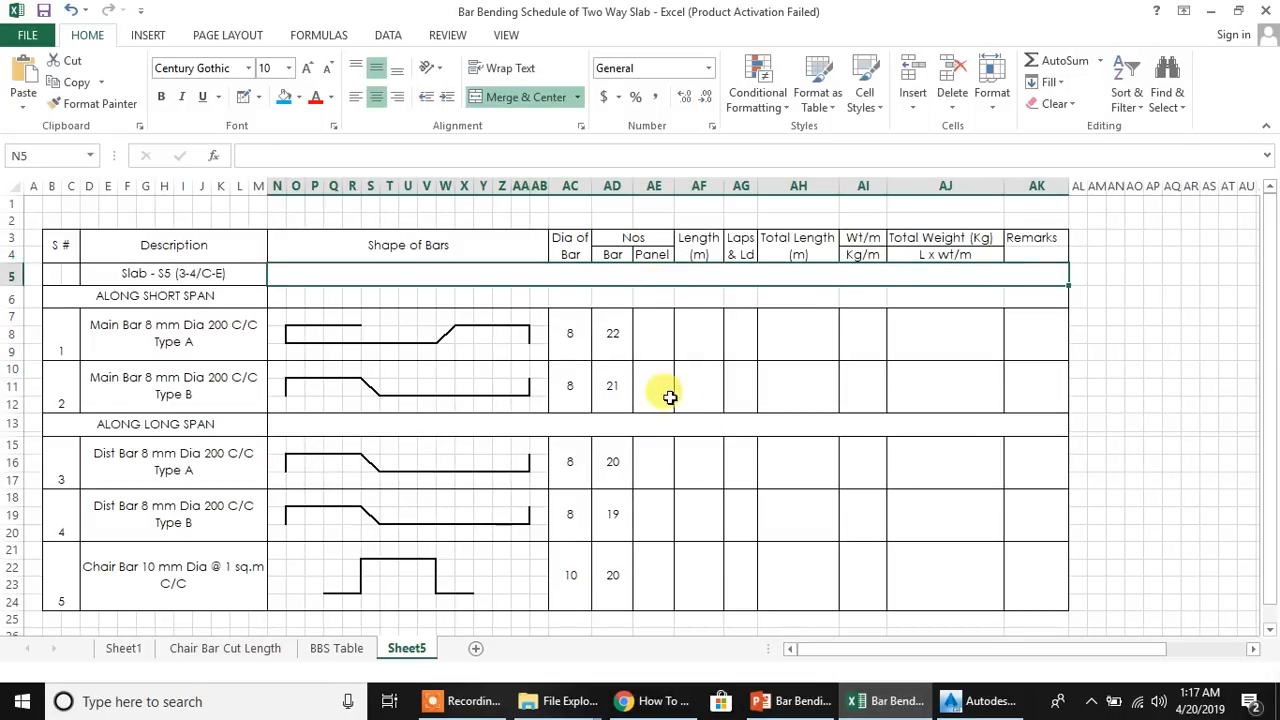
Enter 1 in the Panel column for both main bars, both distribution bars and the chair bar
left_click(655, 333)
type("1")
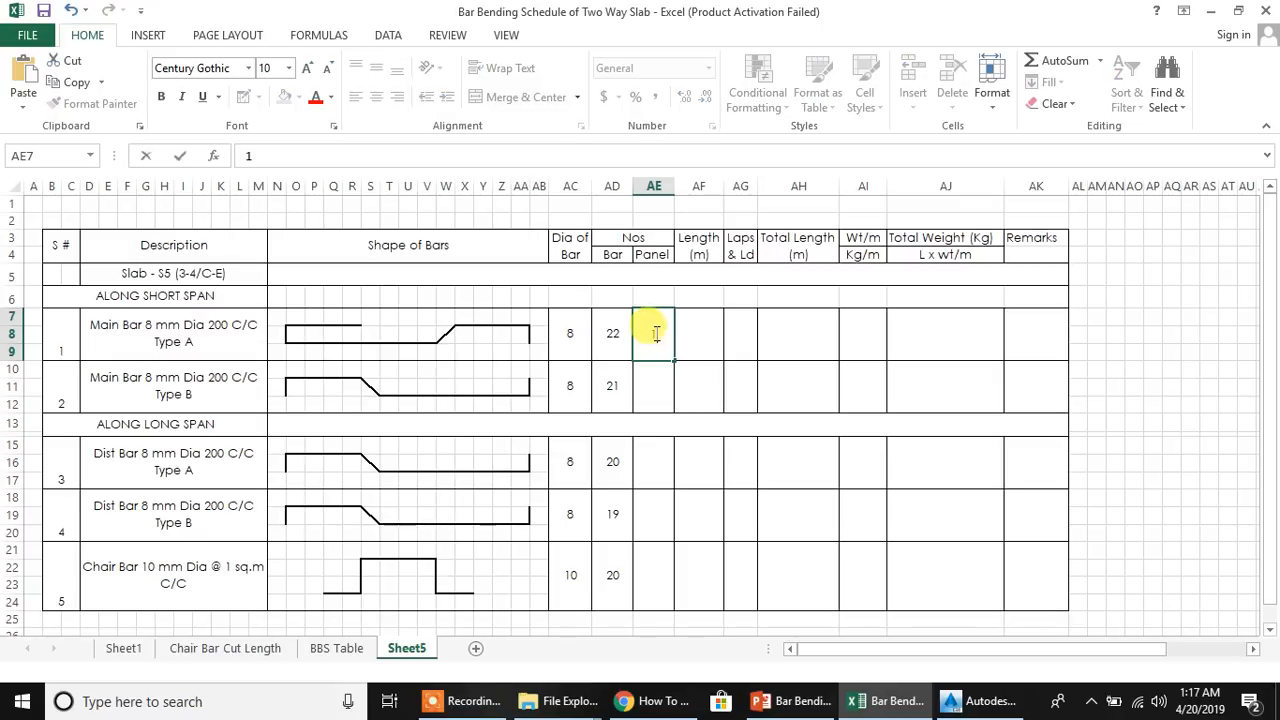
key("Return")
type("1")
key("Return")
left_click(652, 461)
type("1")
key("Return")
type("1")
key("Return")
type("1")
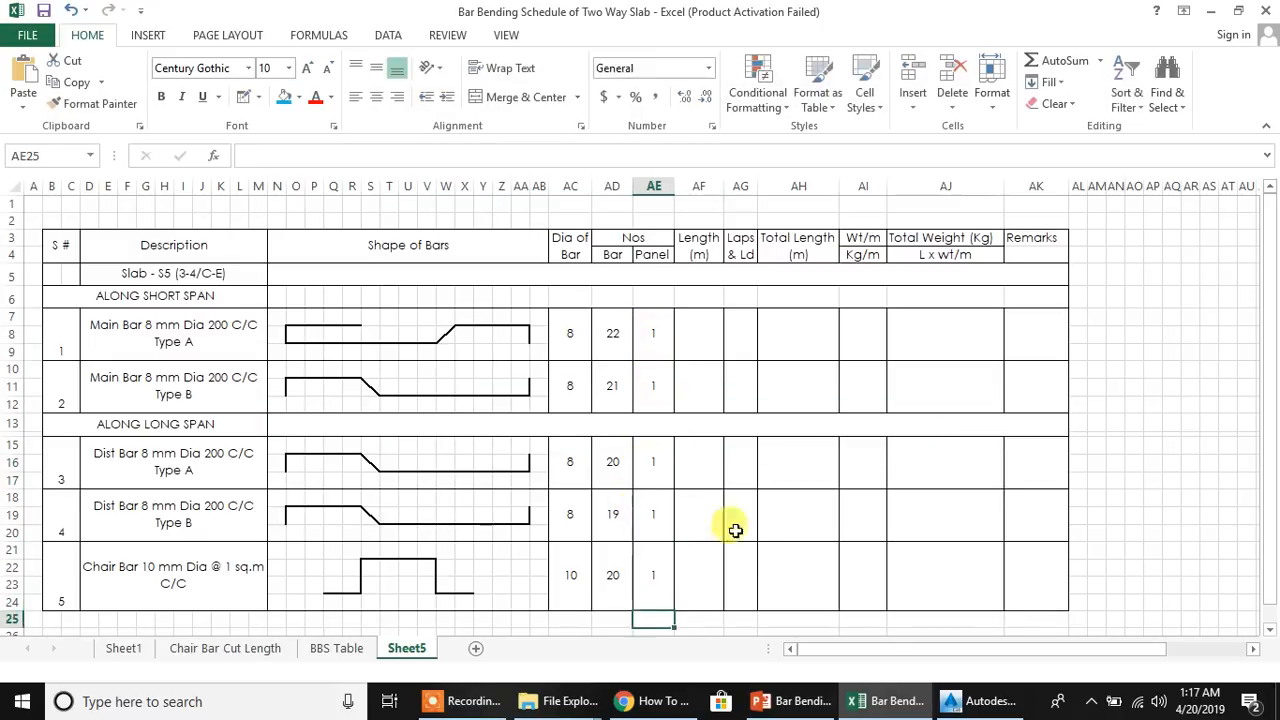
Link the Type A main bar's Length cell AF7 to its calculated bar length in Sheet1!AU25
left_click(690, 333)
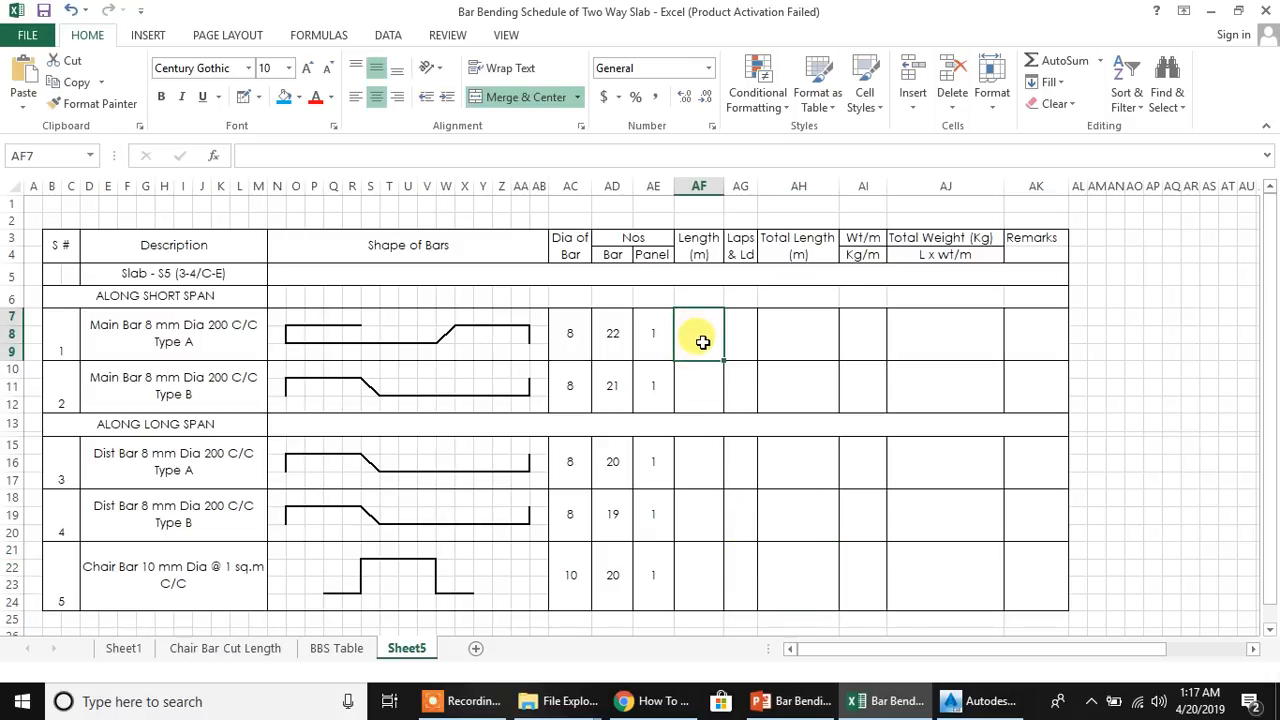
type("=")
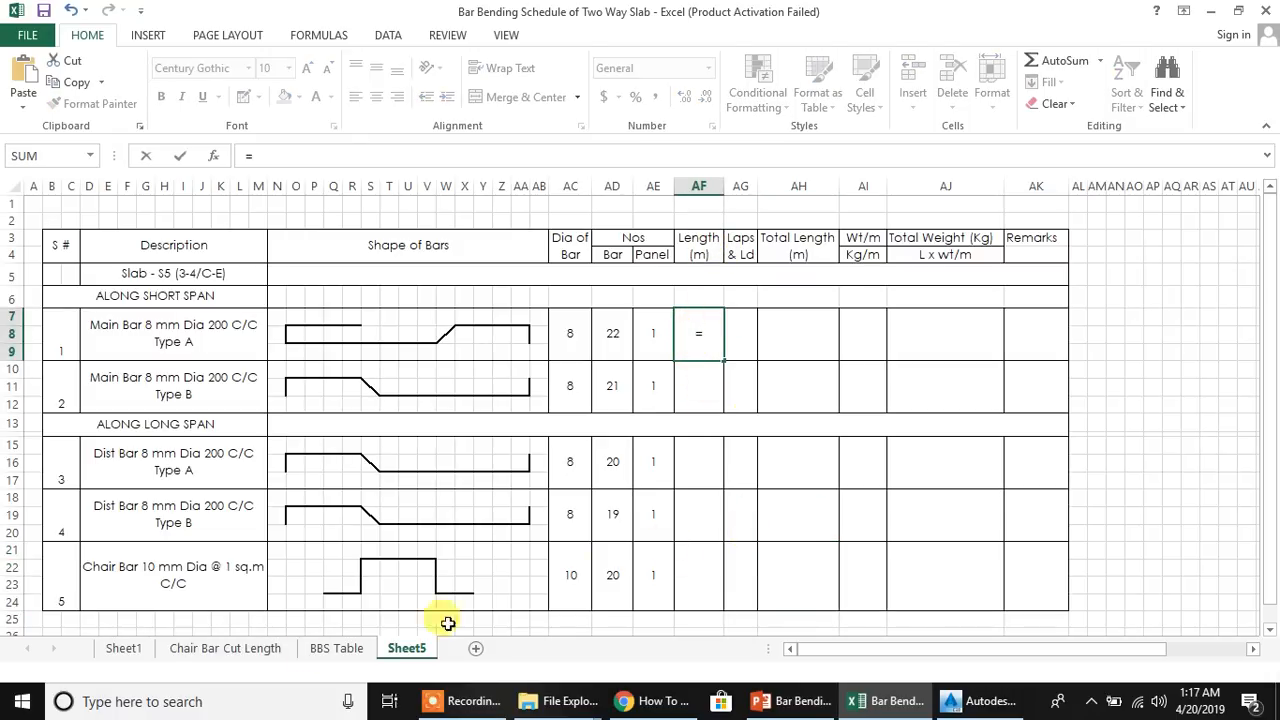
left_click(120, 650)
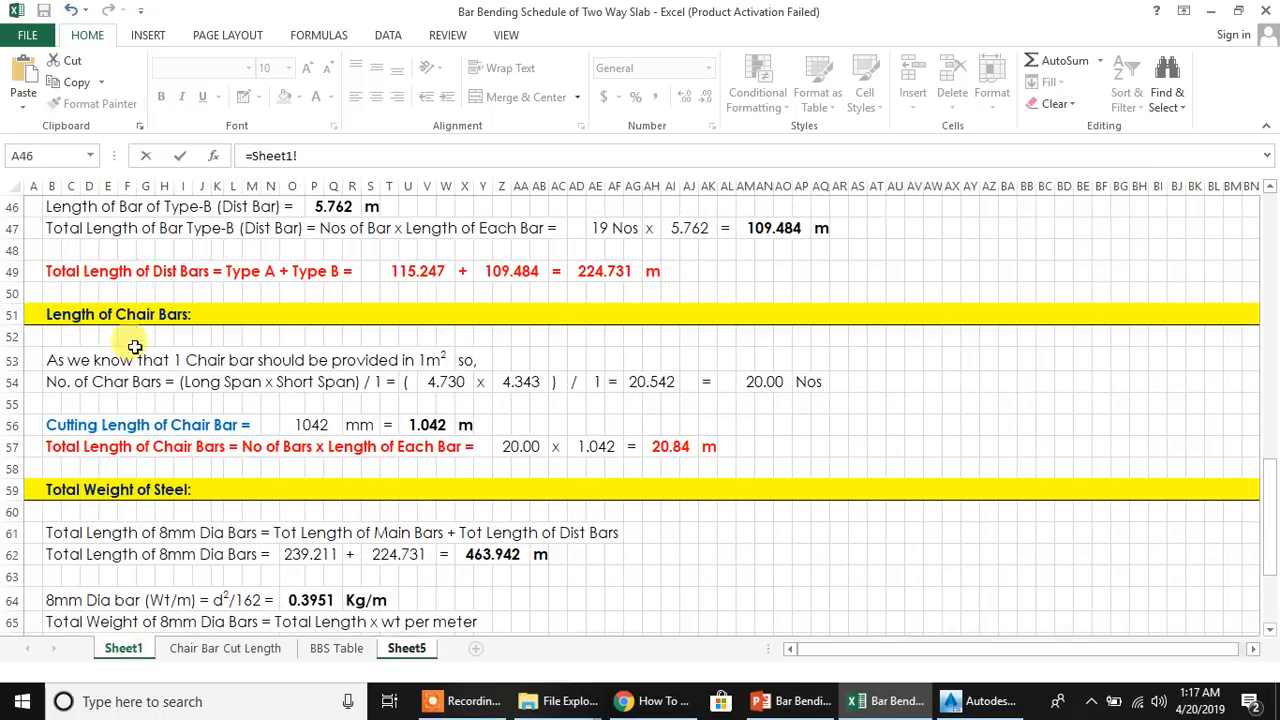
scroll(290, 435, "up", 4)
scroll(265, 400, "up", 5)
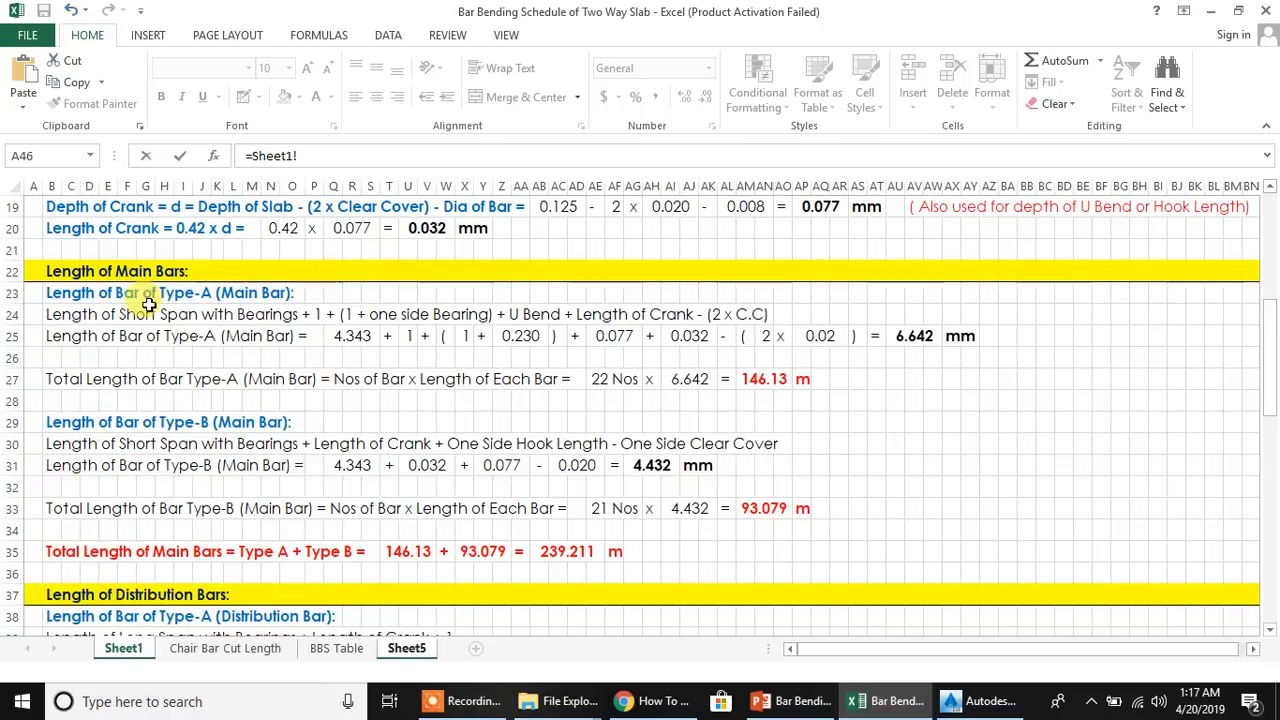
left_click(914, 336)
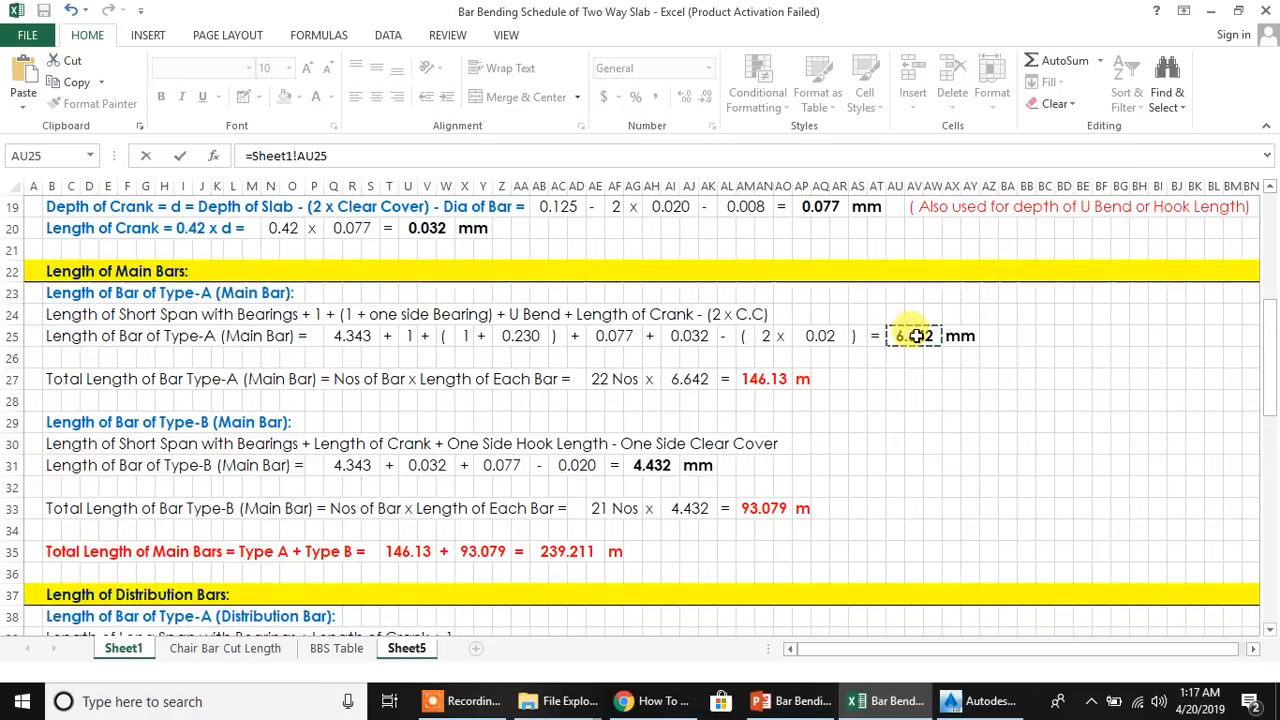
key("Return")
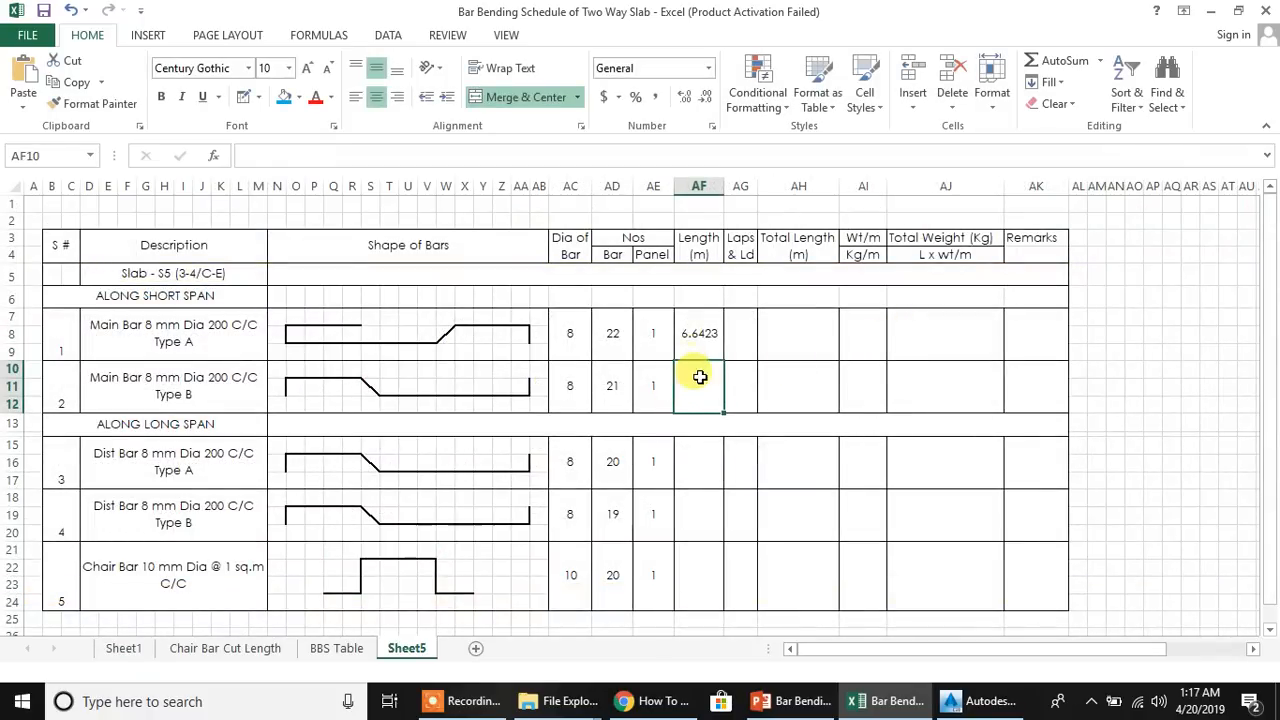
Format the main bar Length cells AF7 and AF10 to show three decimal places
left_click(700, 331)
mouse_move(704, 331)
left_mouse_down()
mouse_move(709, 494)
mouse_move(683, 389)
left_mouse_up()
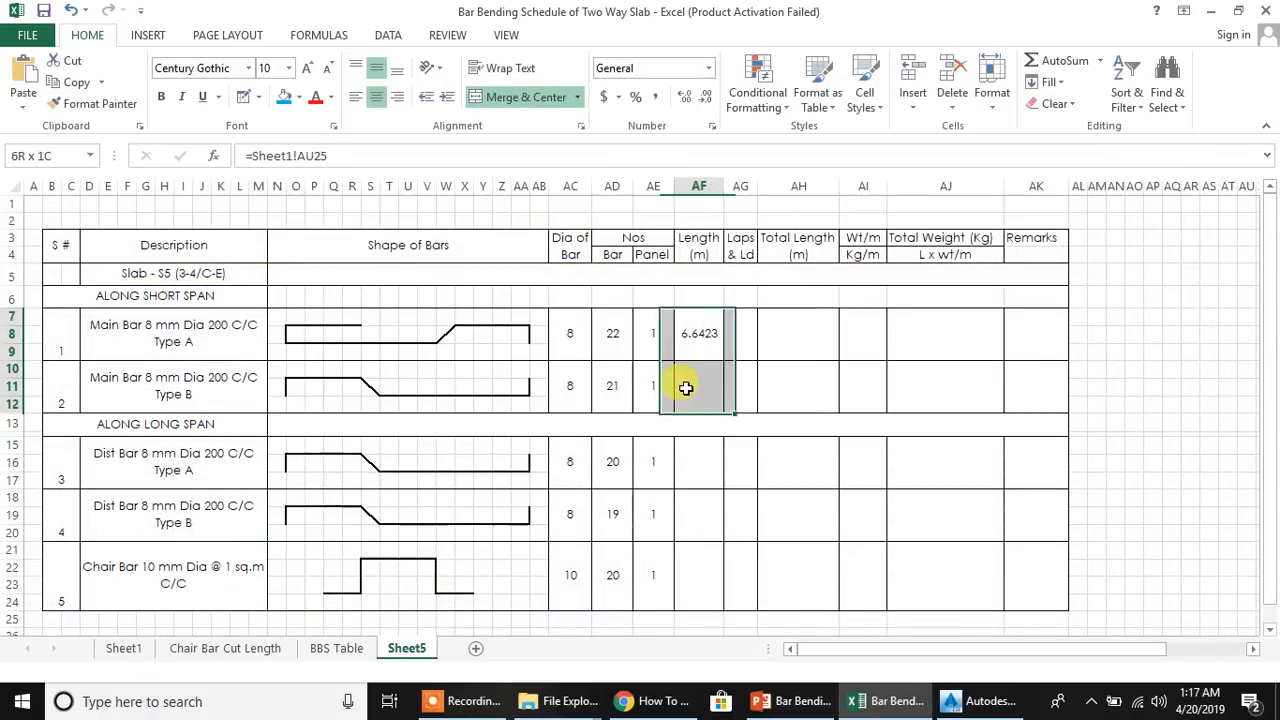
left_click_drag(700, 462, 677, 580)
left_click(787, 530)
Link the Type B main bar's Length cell AF10 to its calculated bar length in row 31 of Sheet1
left_click(683, 372)
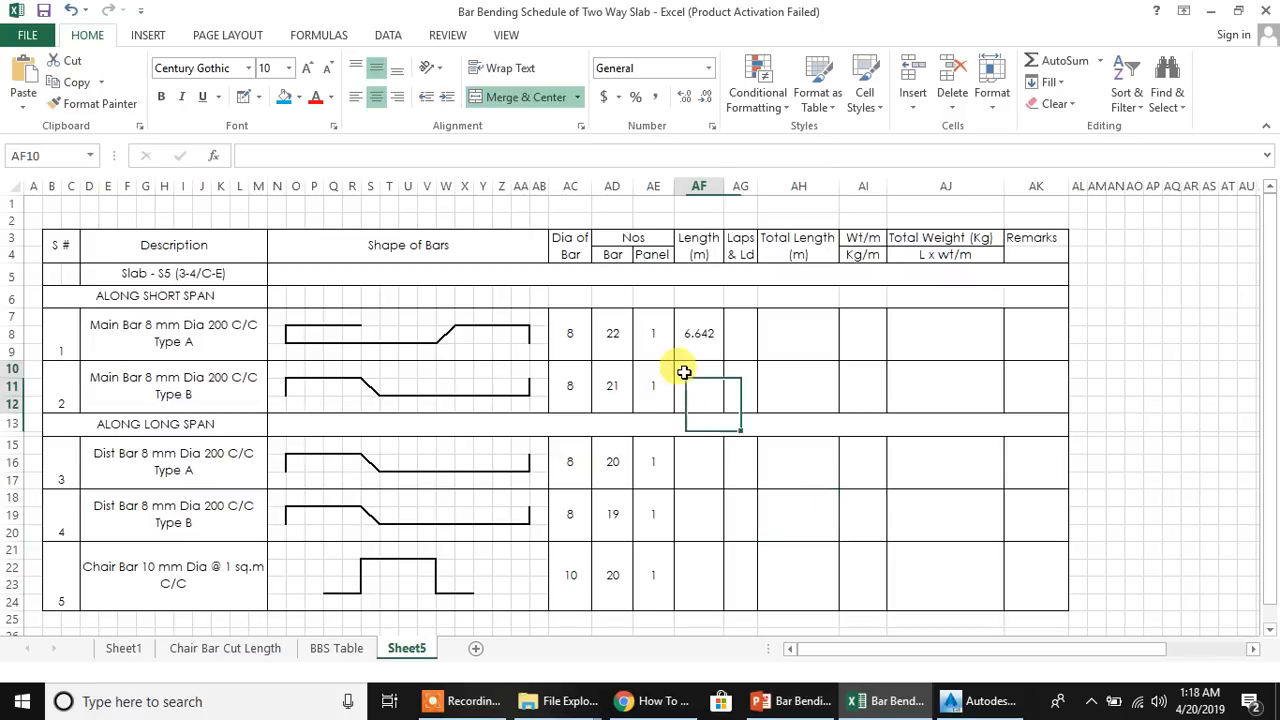
type("=")
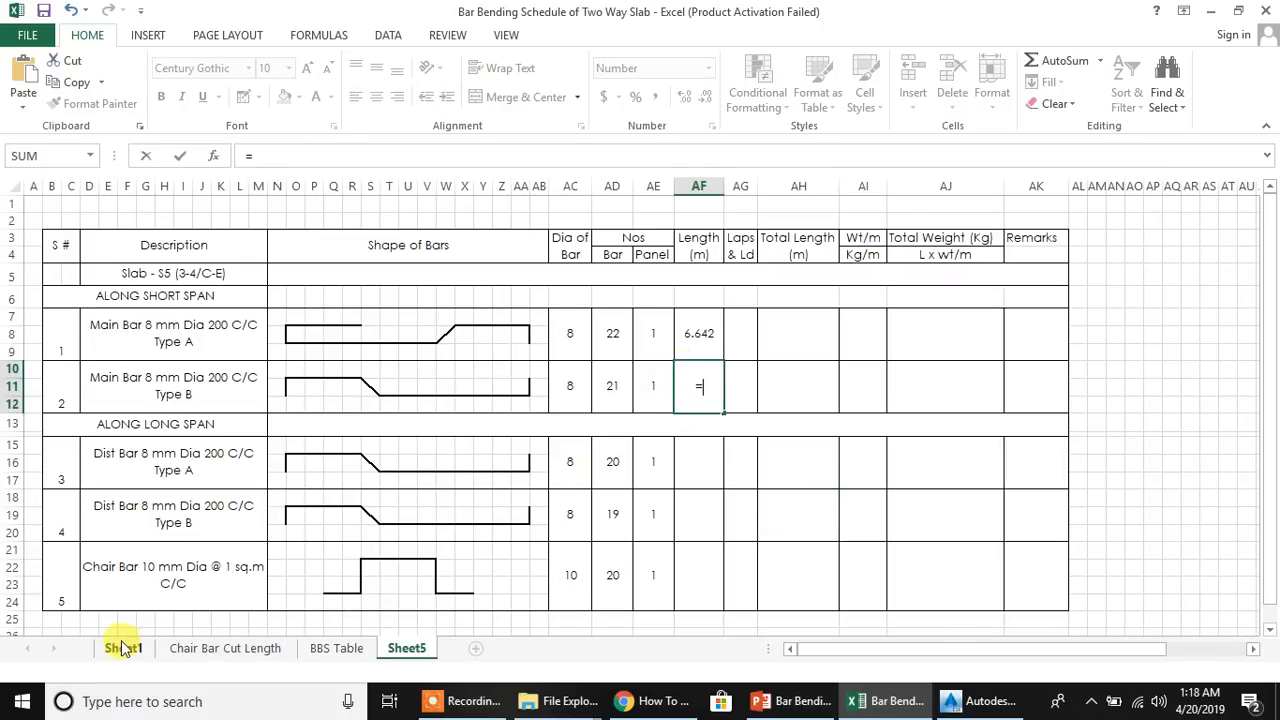
left_click(120, 648)
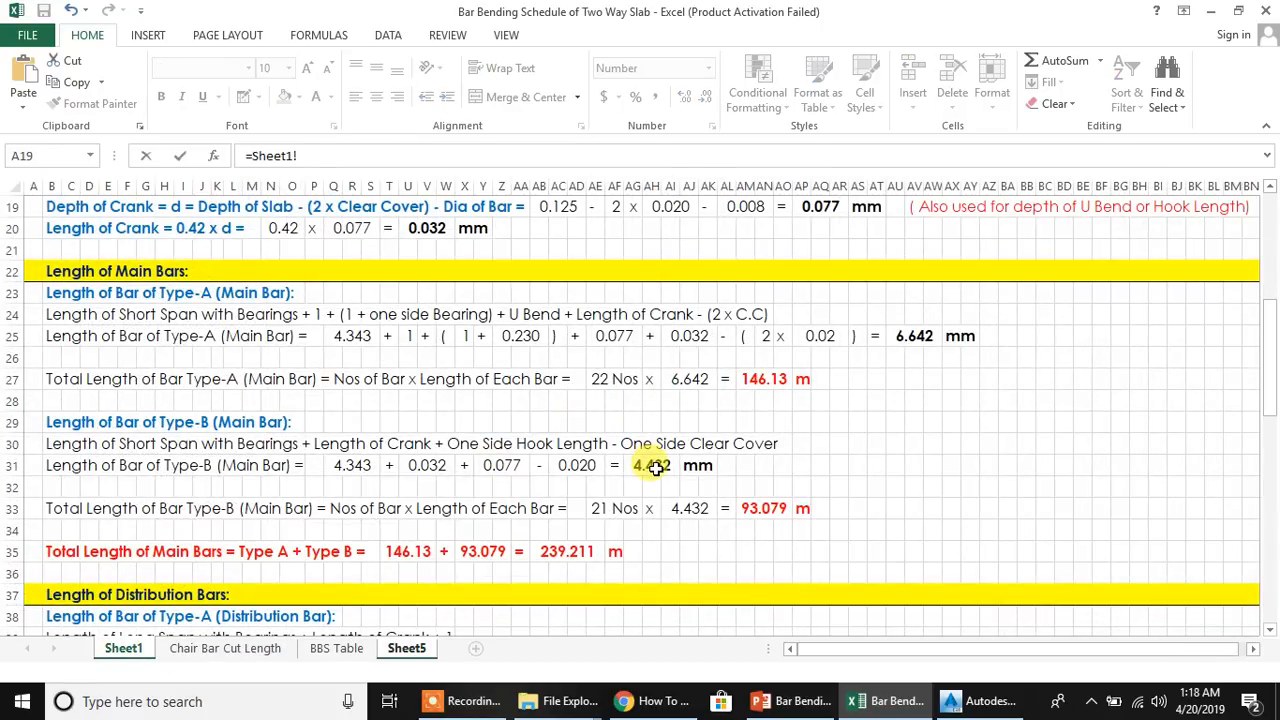
key("Return")
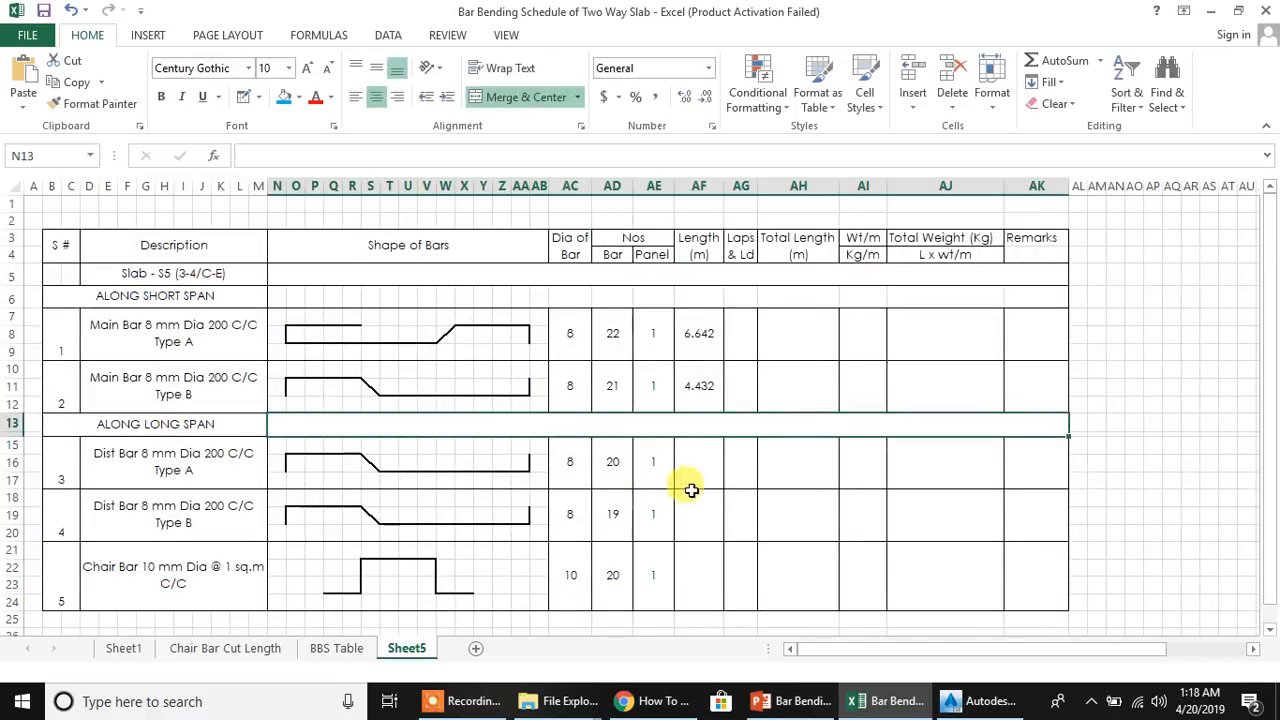
Link the Type A distribution bar's Length cell AF15 to its calculated bar length in Sheet1!AA40
left_click(699, 467)
type("=")
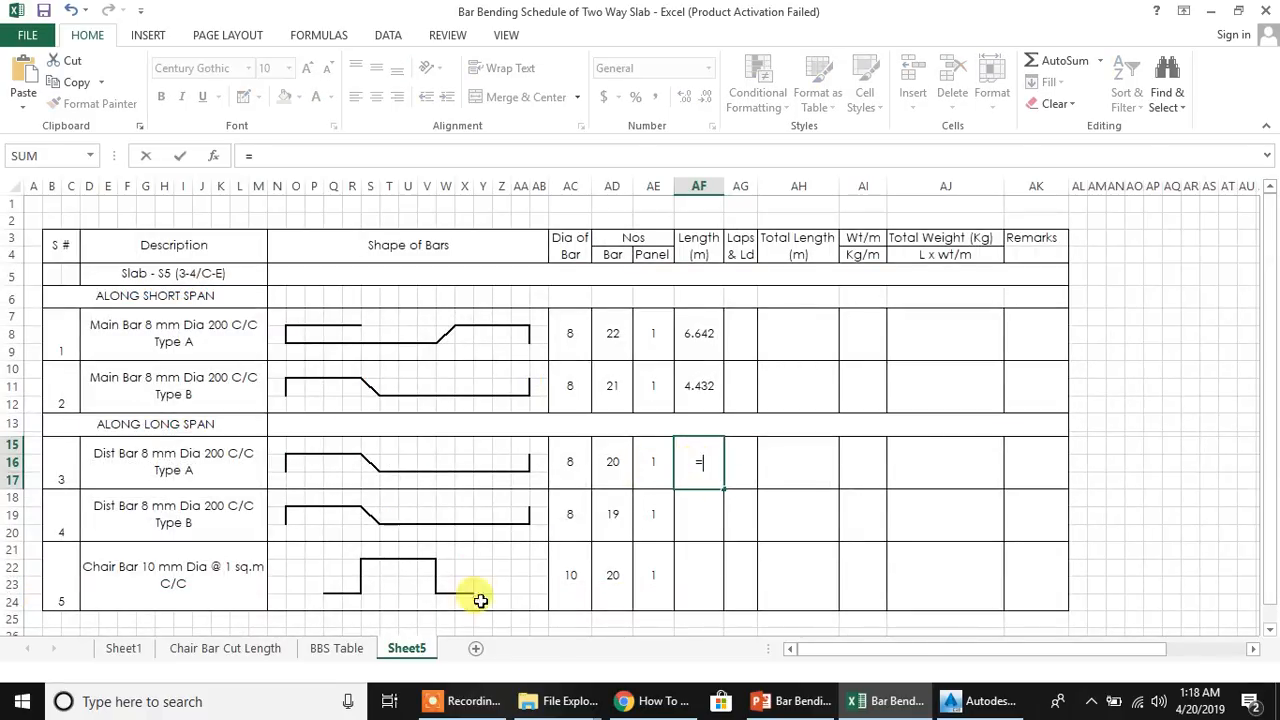
left_click(118, 650)
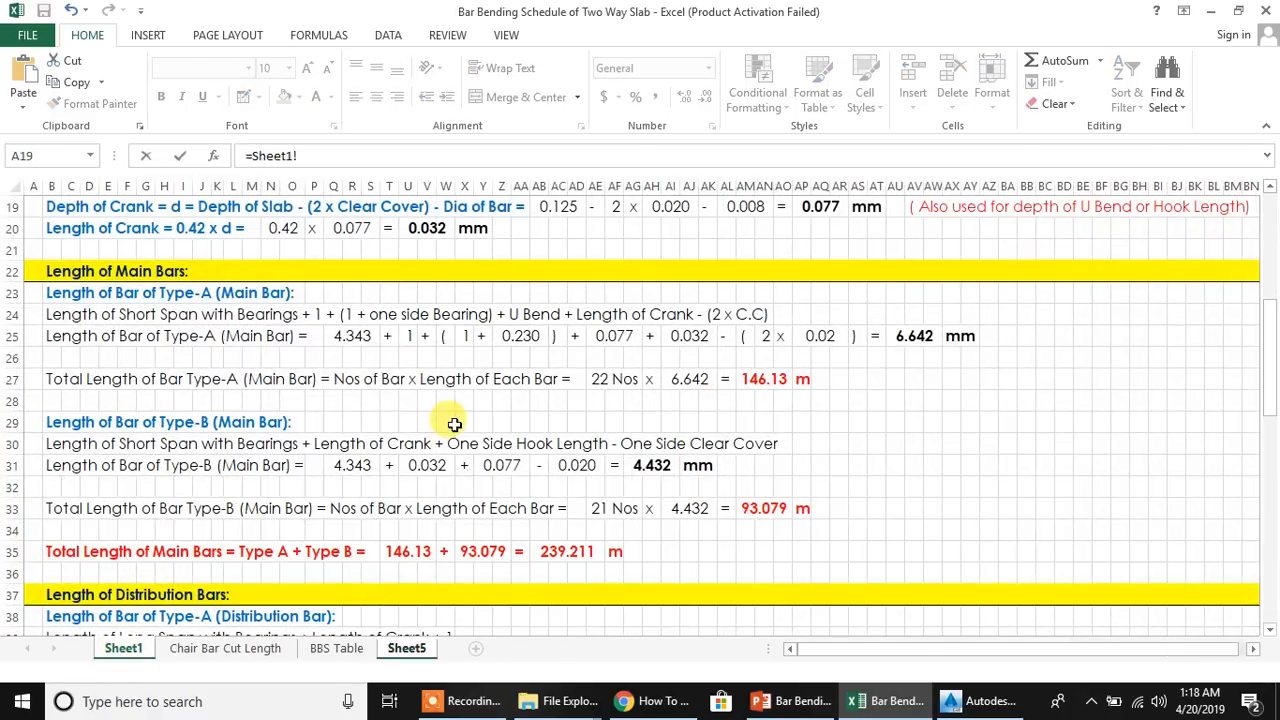
scroll(551, 380, "down", 4)
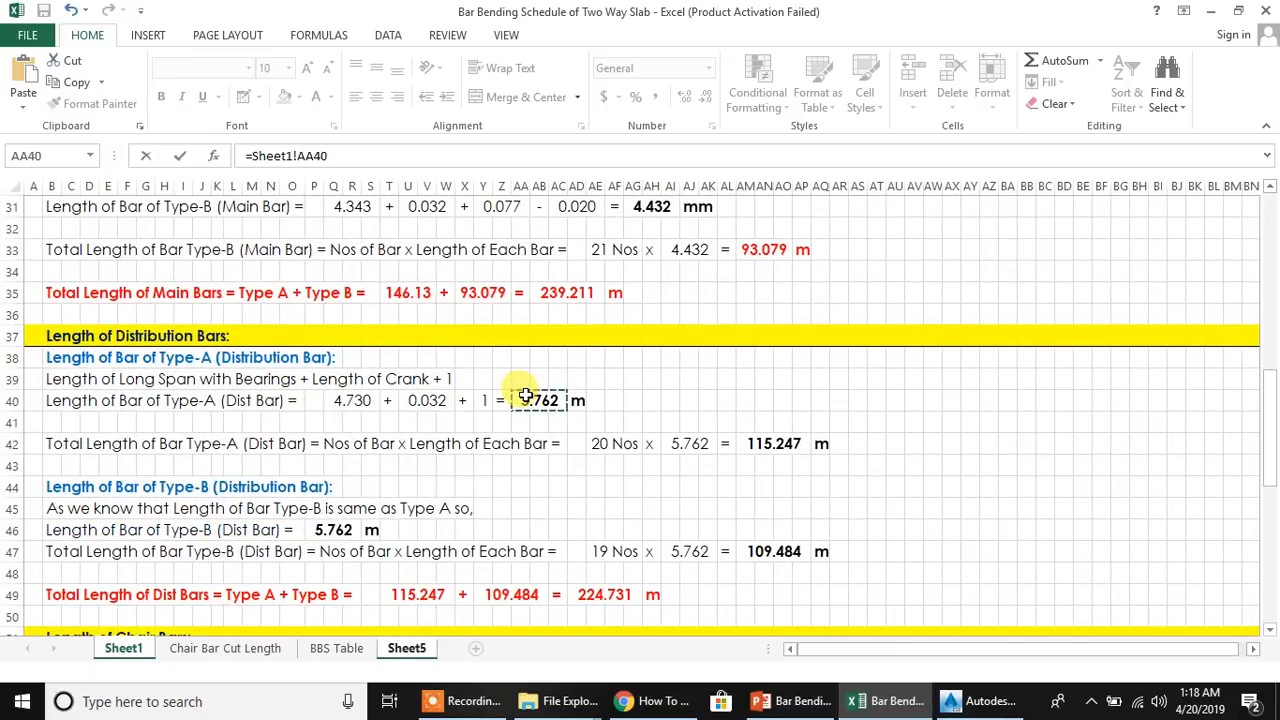
key("Return")
Format the Length cells of the distribution bars and chair bar, AF15 to AF21, to show three decimal places
left_click(677, 463)
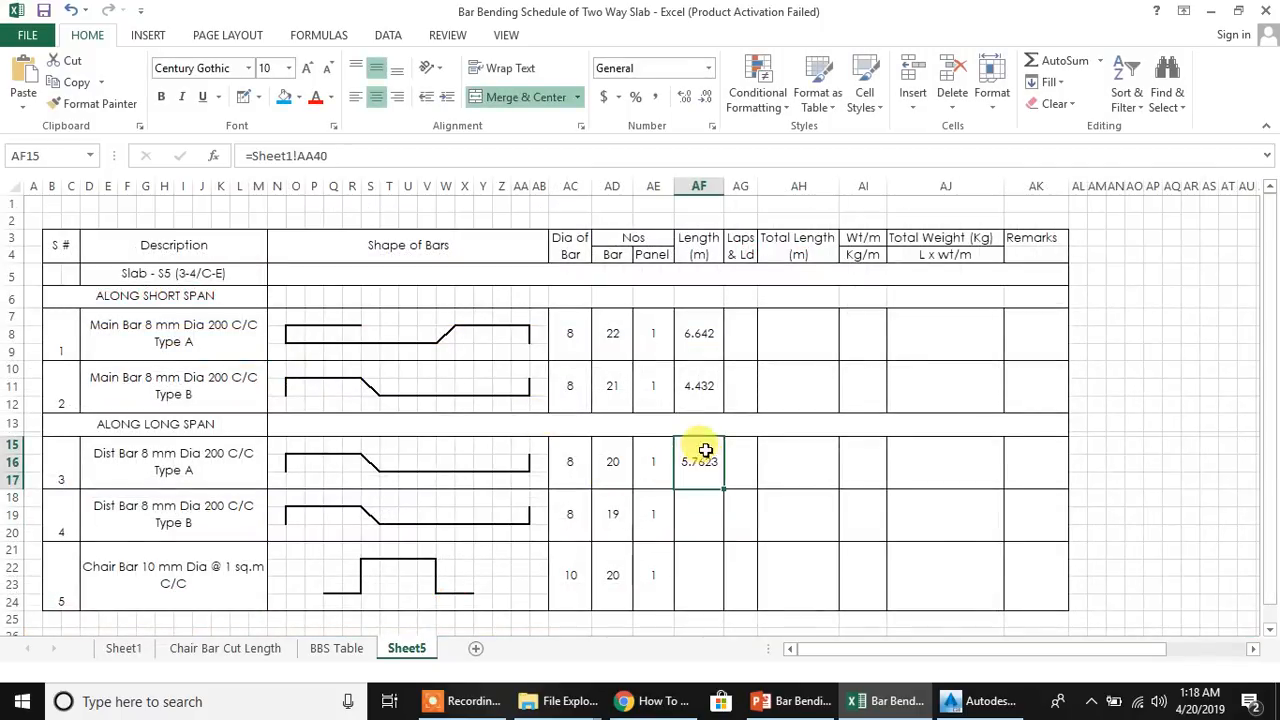
left_click_drag(712, 478, 698, 596)
left_click(697, 103)
left_click(862, 462)
Link the Type B distribution bar's Length cell AF18 to its calculated bar length in Sheet1!P46
left_click(691, 517)
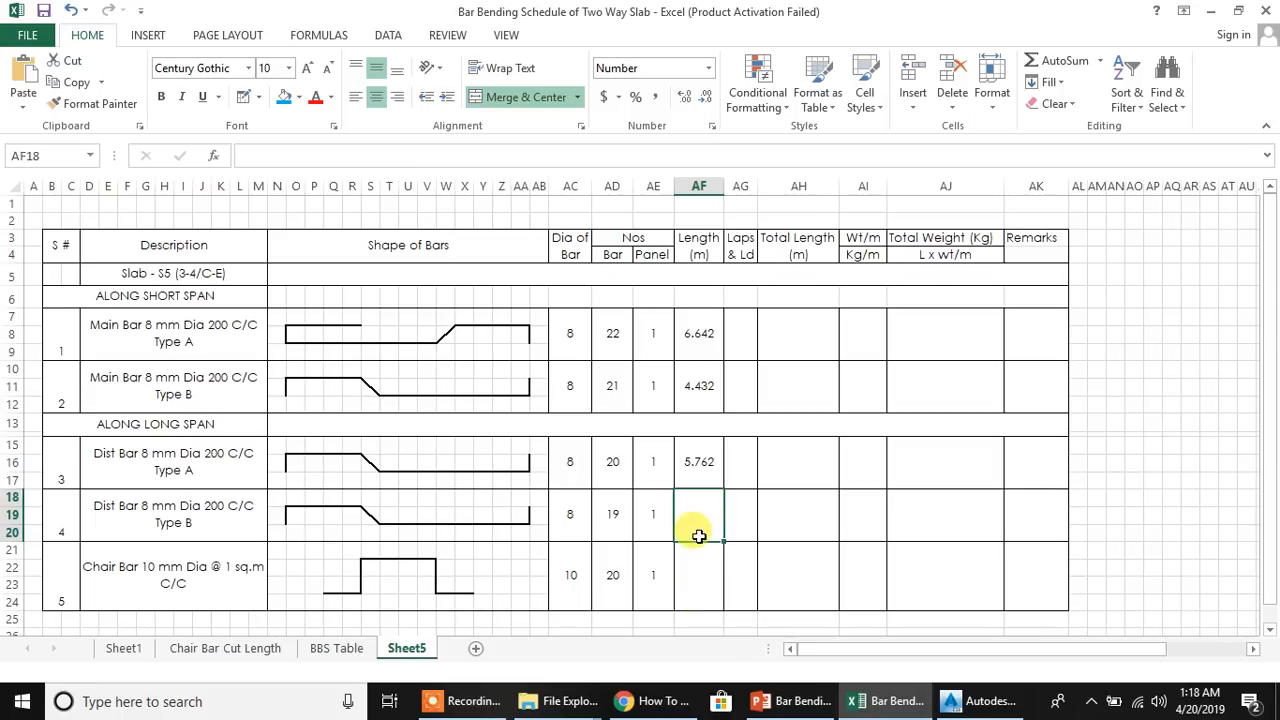
type("=")
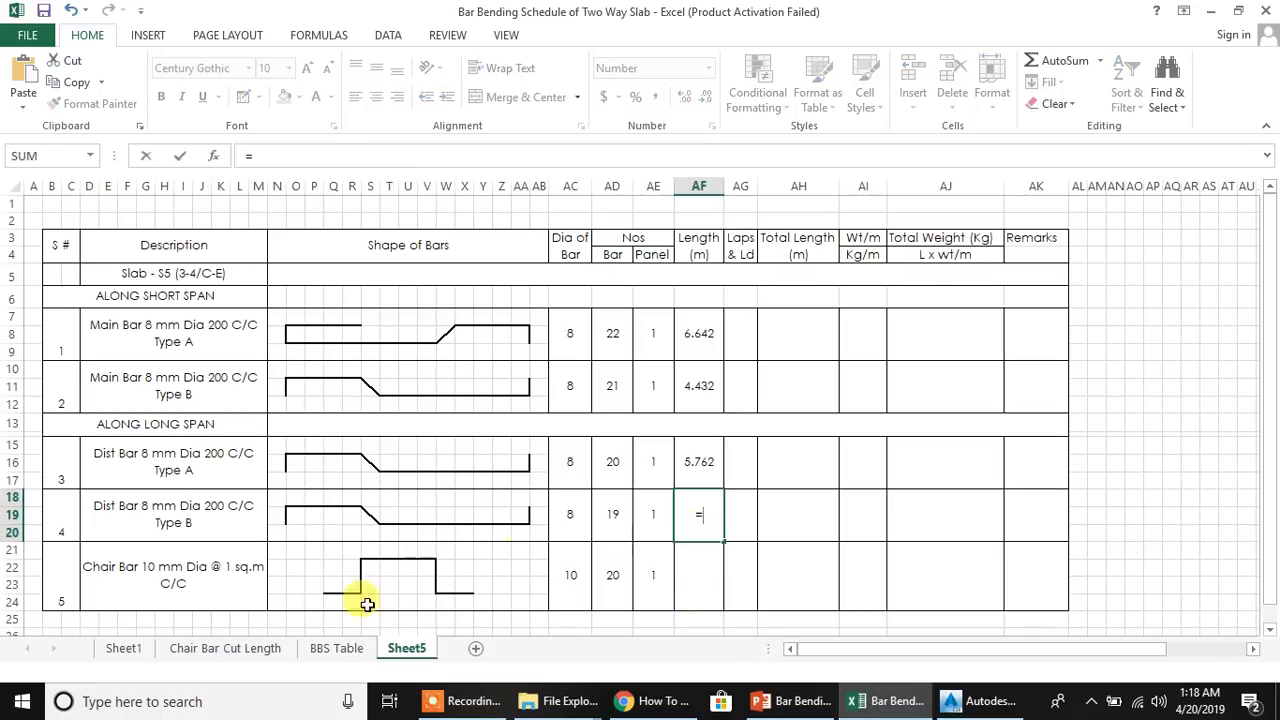
left_click(123, 648)
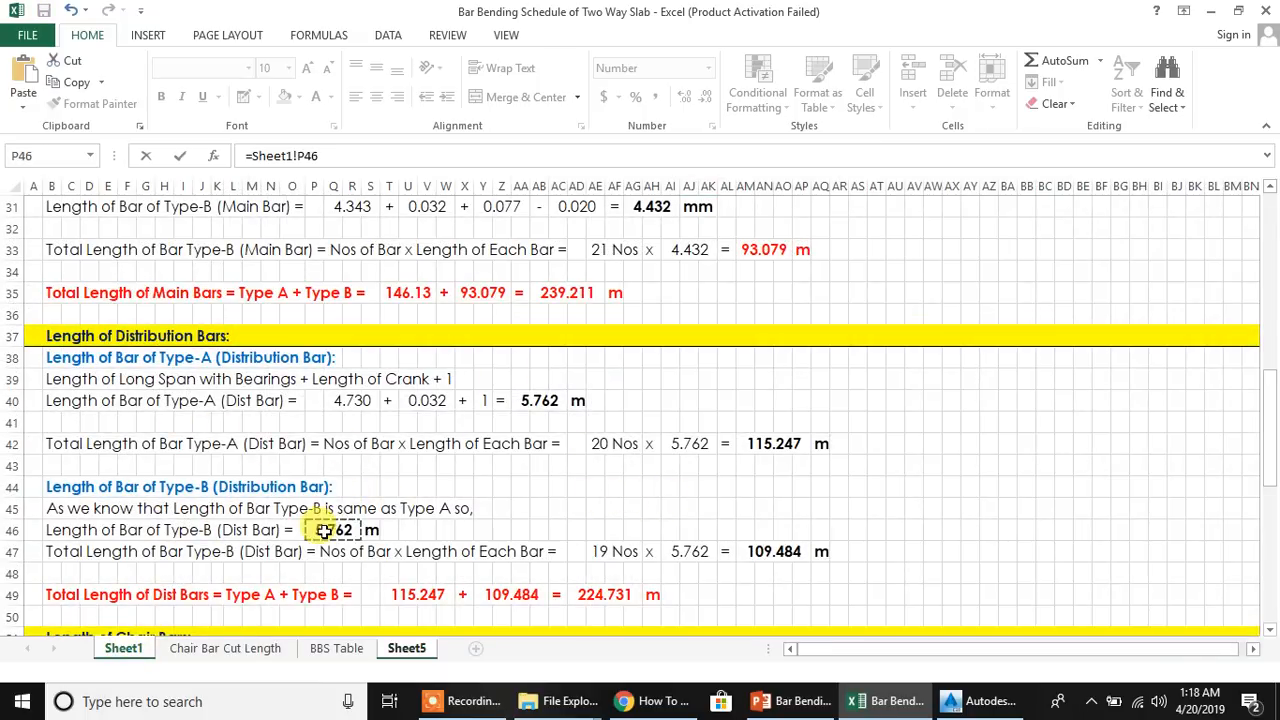
key("Return")
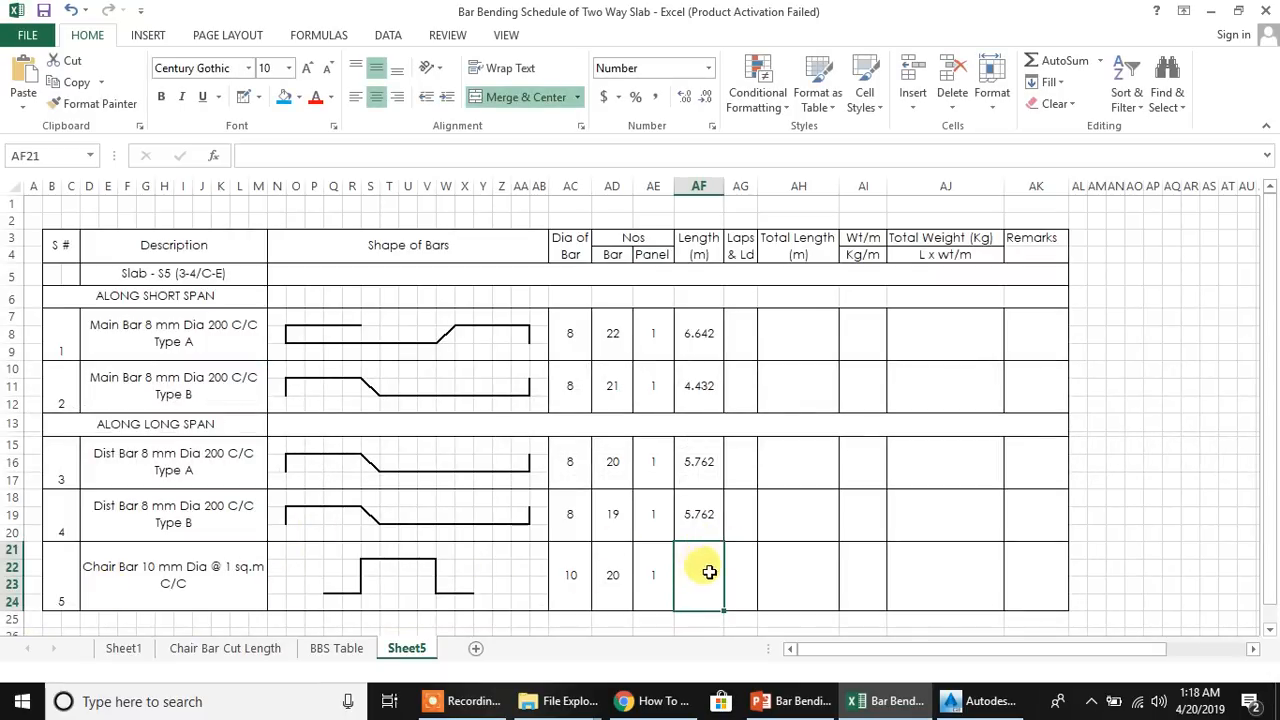
Link the chair bar's Length cell AF21 to its cutting length in metres in Sheet1!U56
type("=")
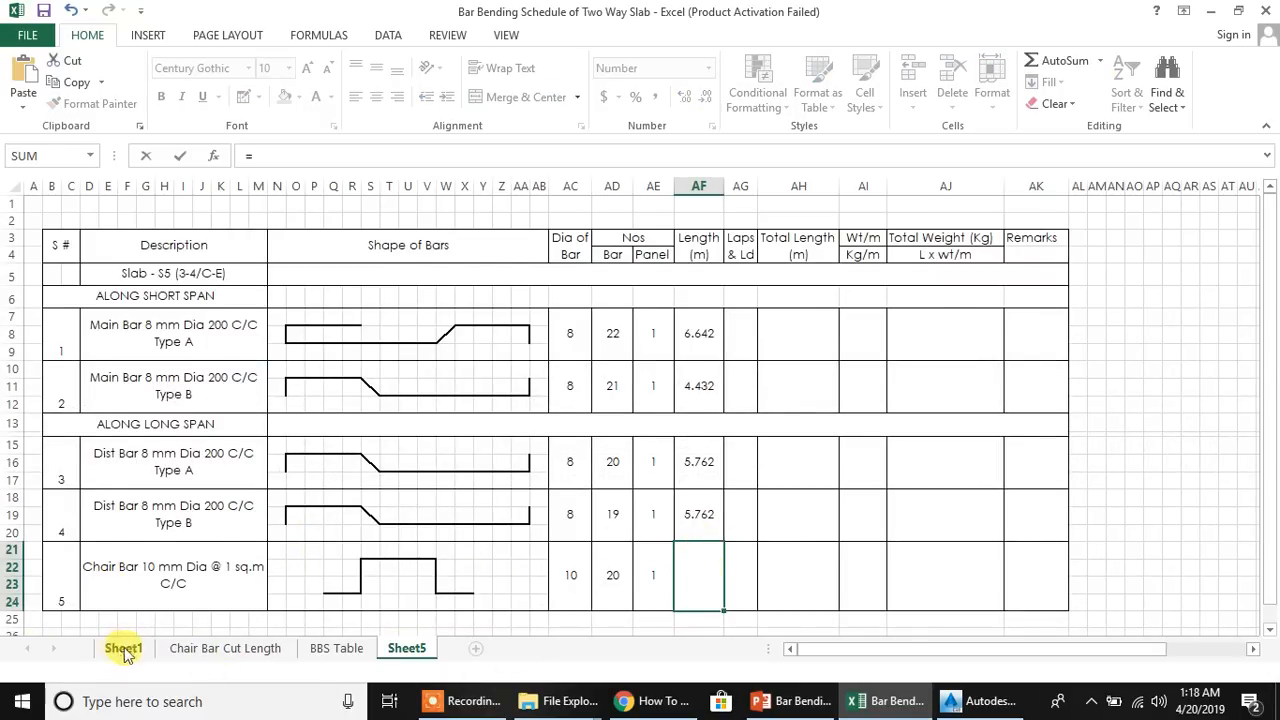
left_click(123, 649)
scroll(686, 450, "down", 6)
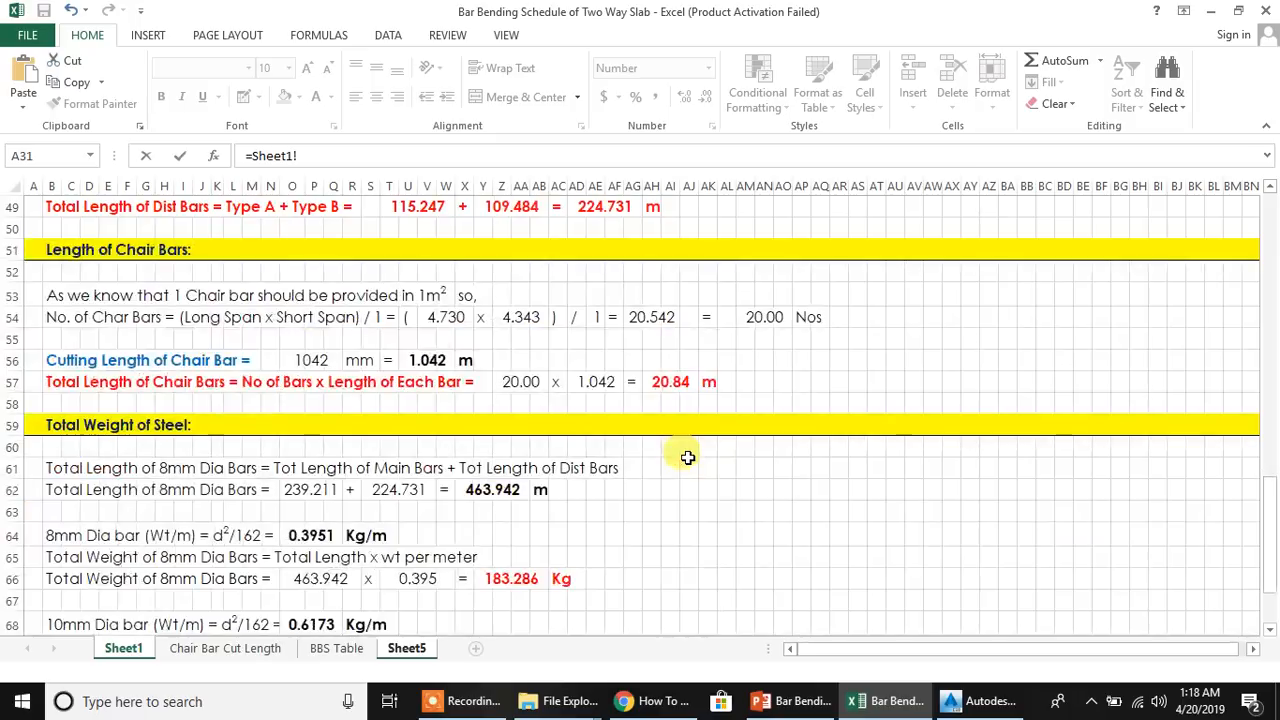
scroll(686, 457, "down", 2)
scroll(686, 457, "up", 3)
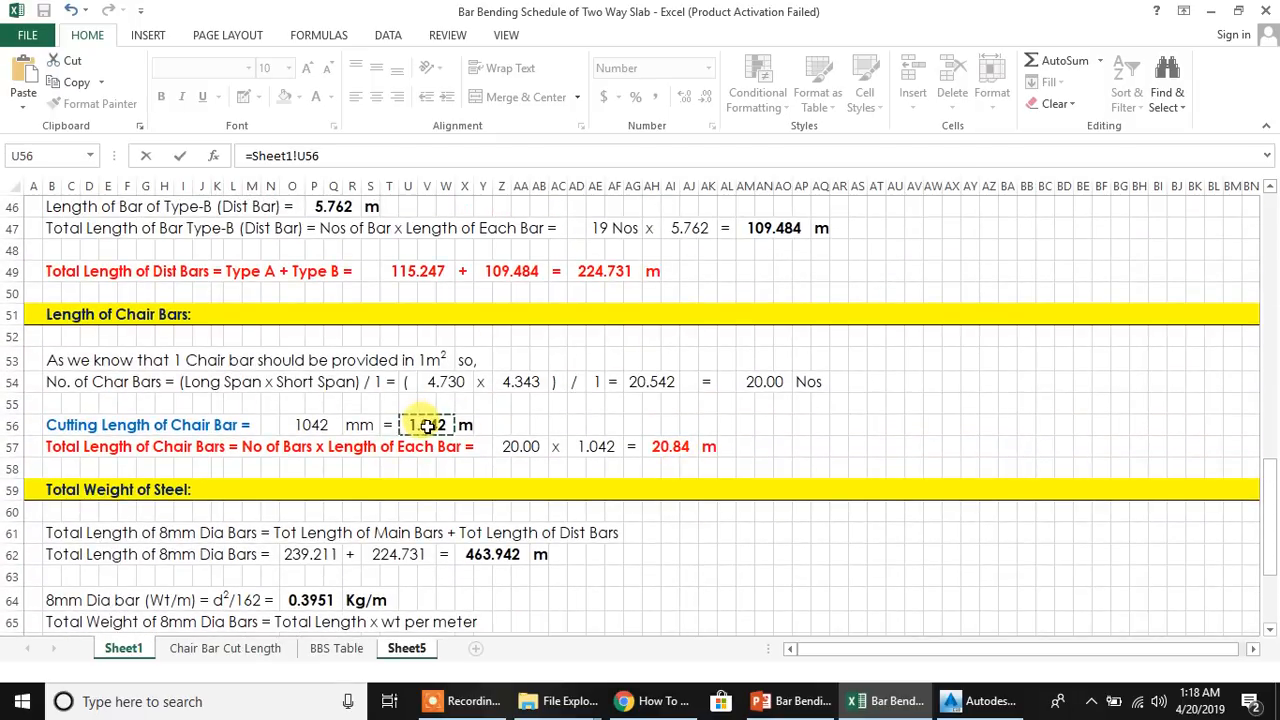
key("Return")
left_click(698, 578)
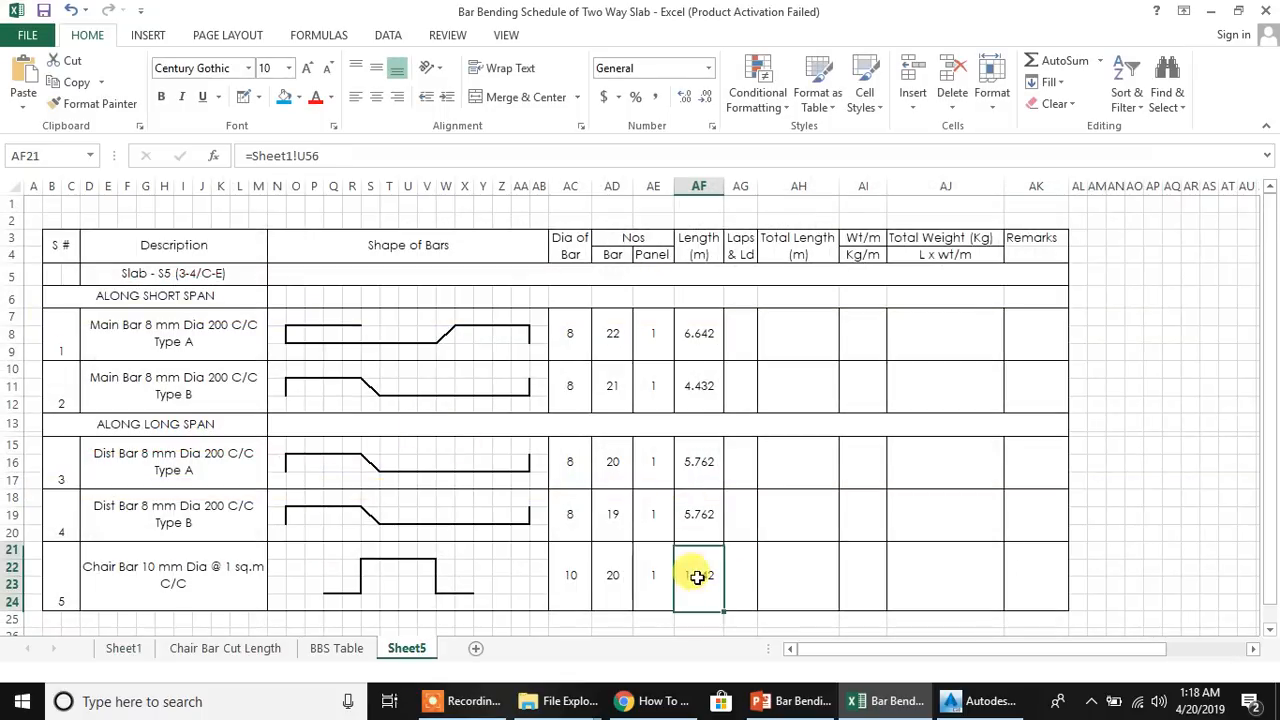
left_click(786, 457)
left_click(737, 326)
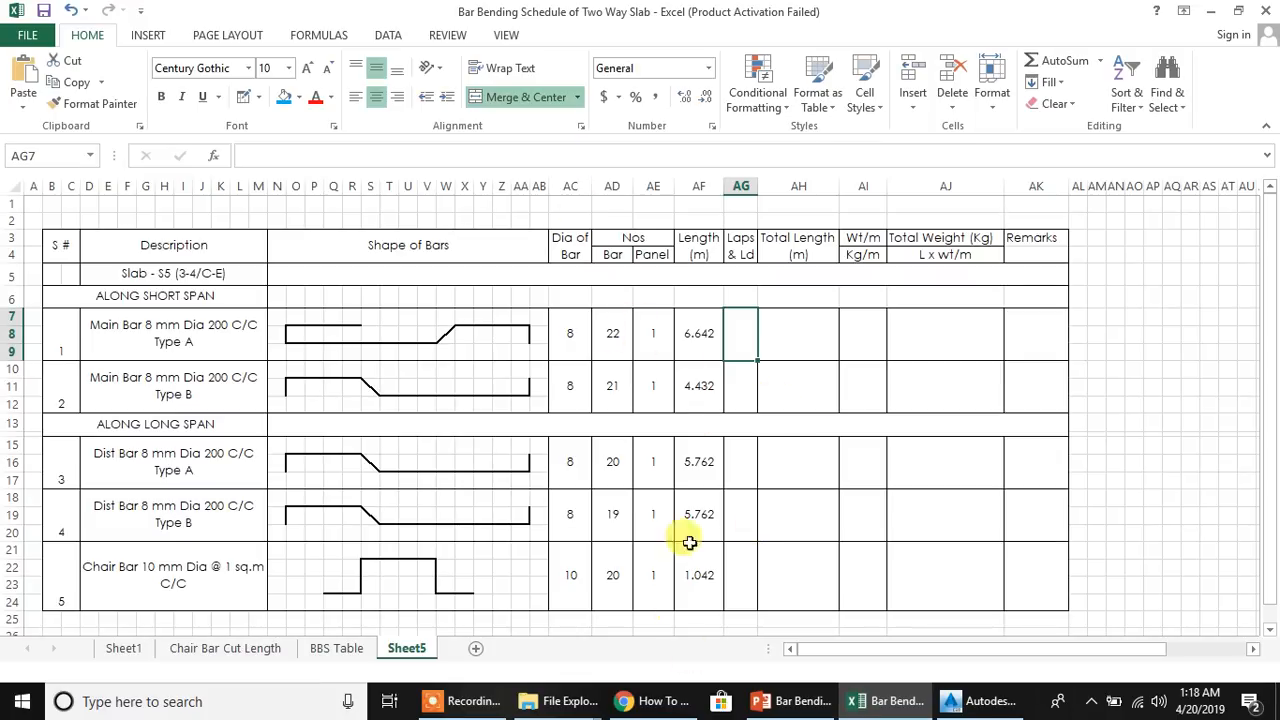
left_click(779, 339)
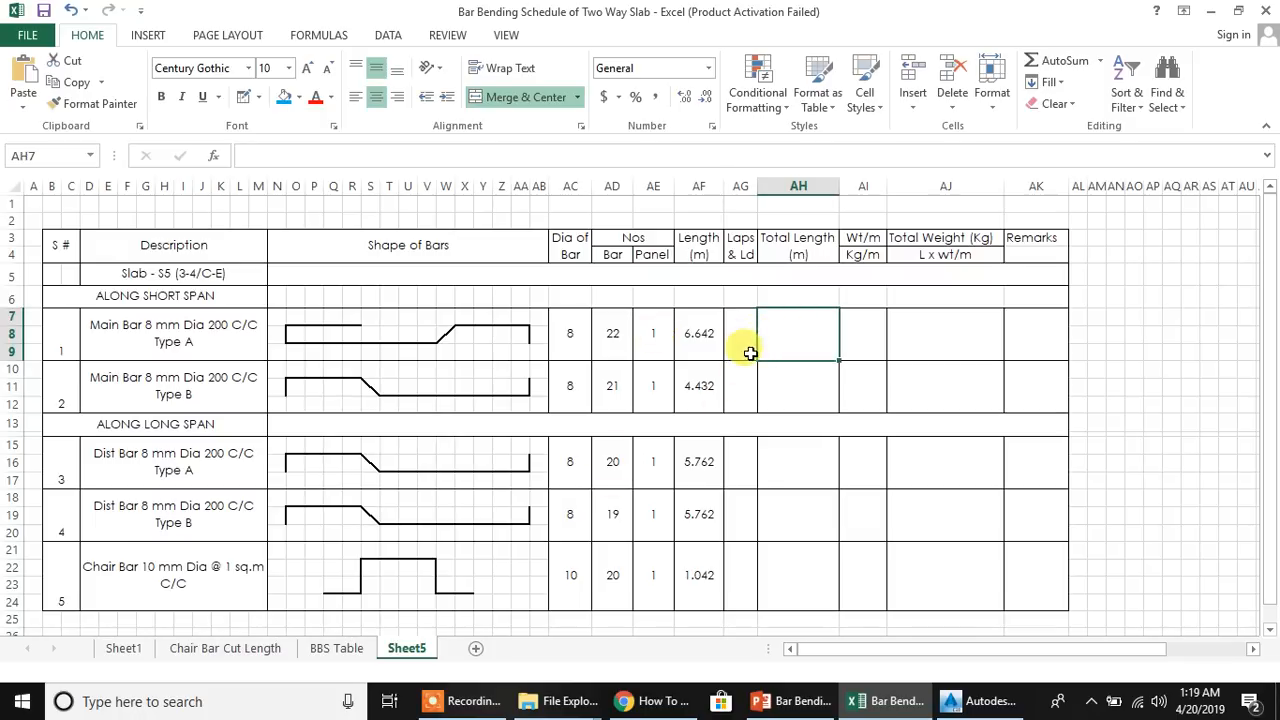
left_click(829, 388)
left_click(812, 347)
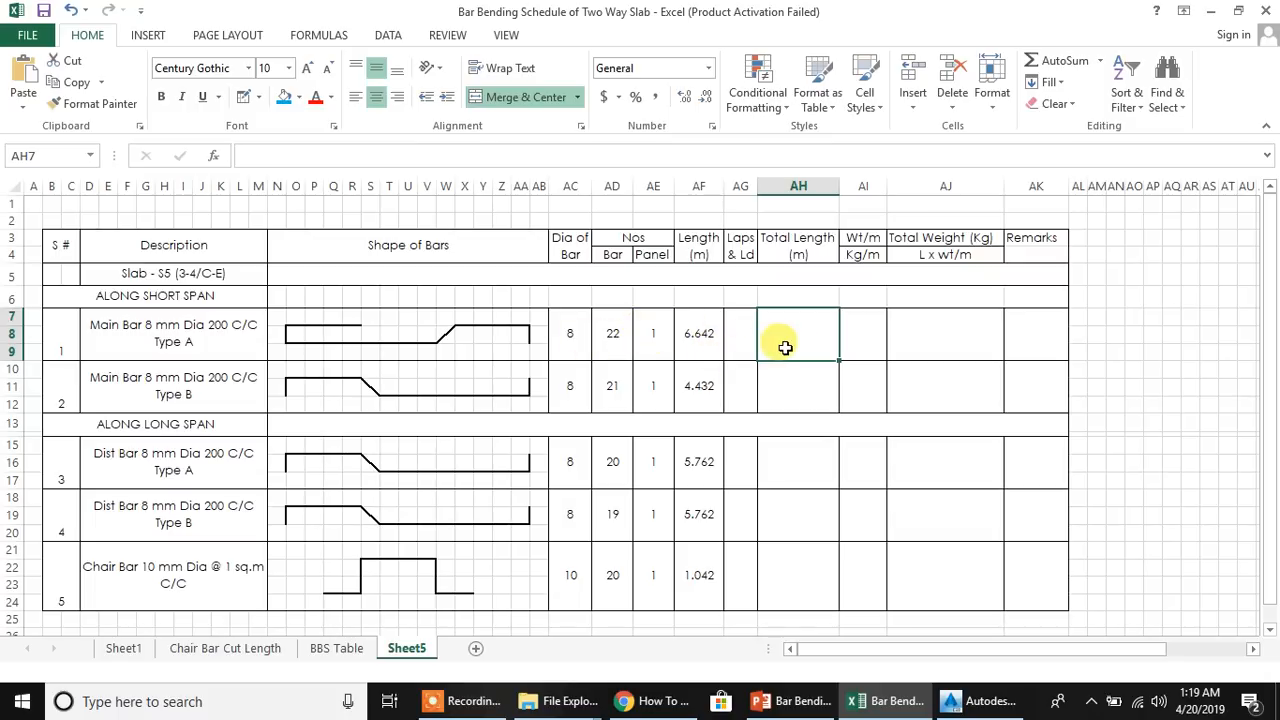
left_click(800, 402)
left_click(797, 350)
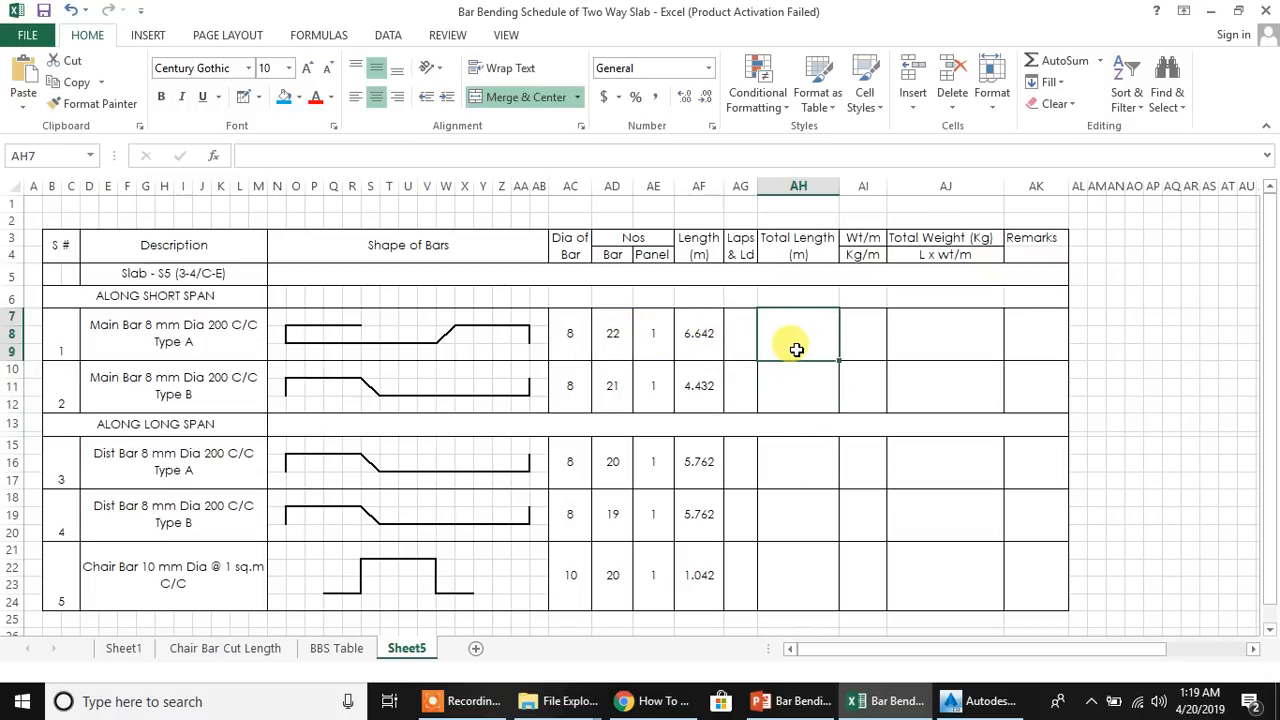
Calculate the Type A main bar's Total Length in AH7 as =AD7*AE7*AF7 and fill the formula down to the Type B main bar
type("=")
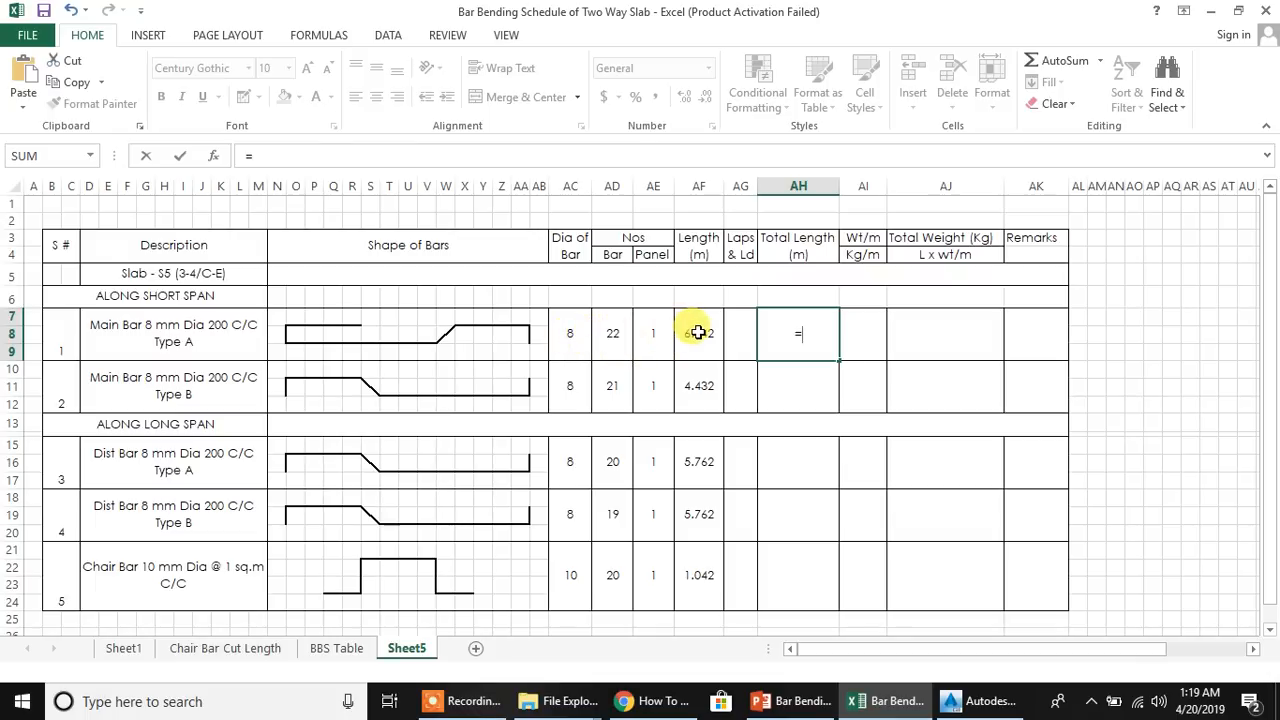
left_click(609, 335)
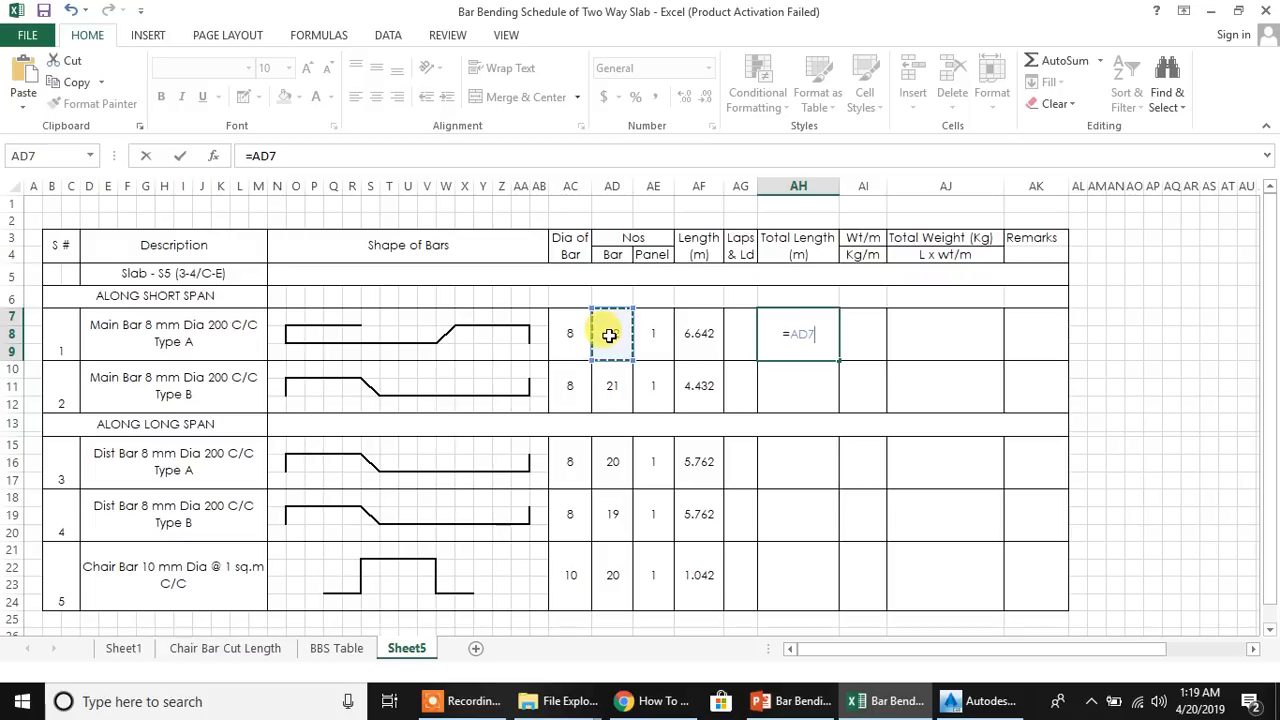
type("*")
left_click(658, 334)
type("*")
left_click(700, 333)
key("Return")
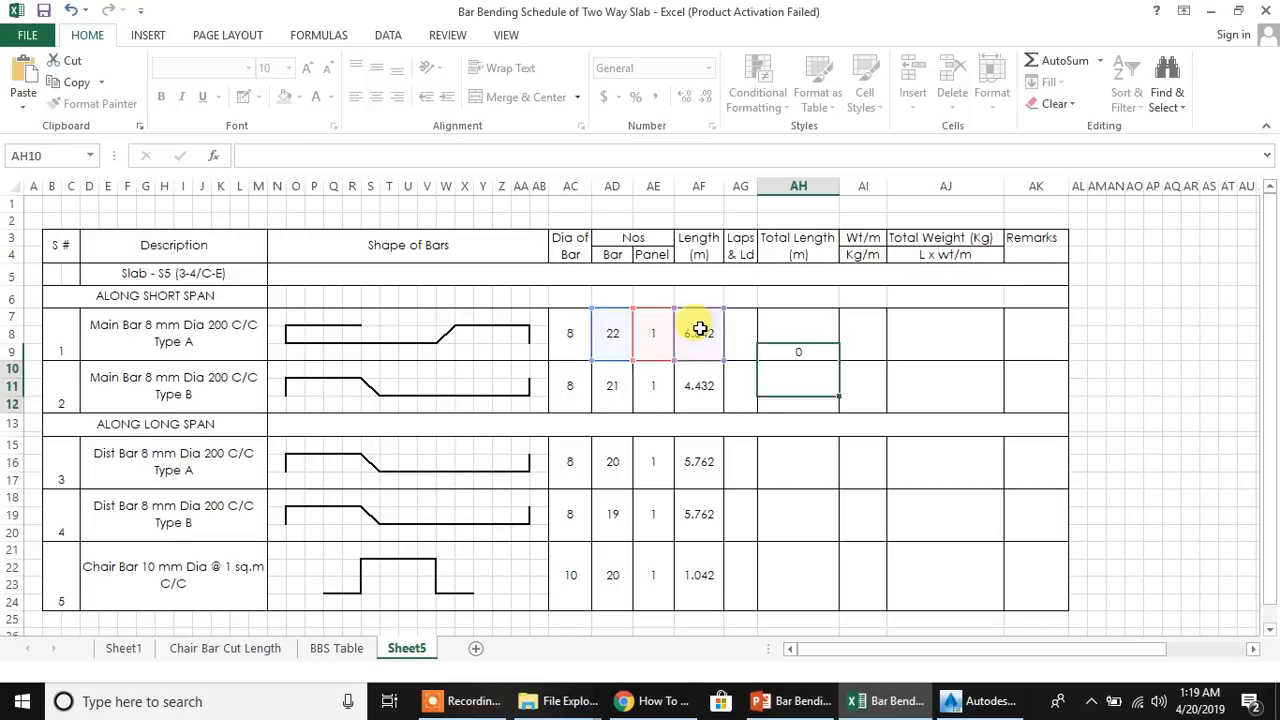
left_click(800, 338)
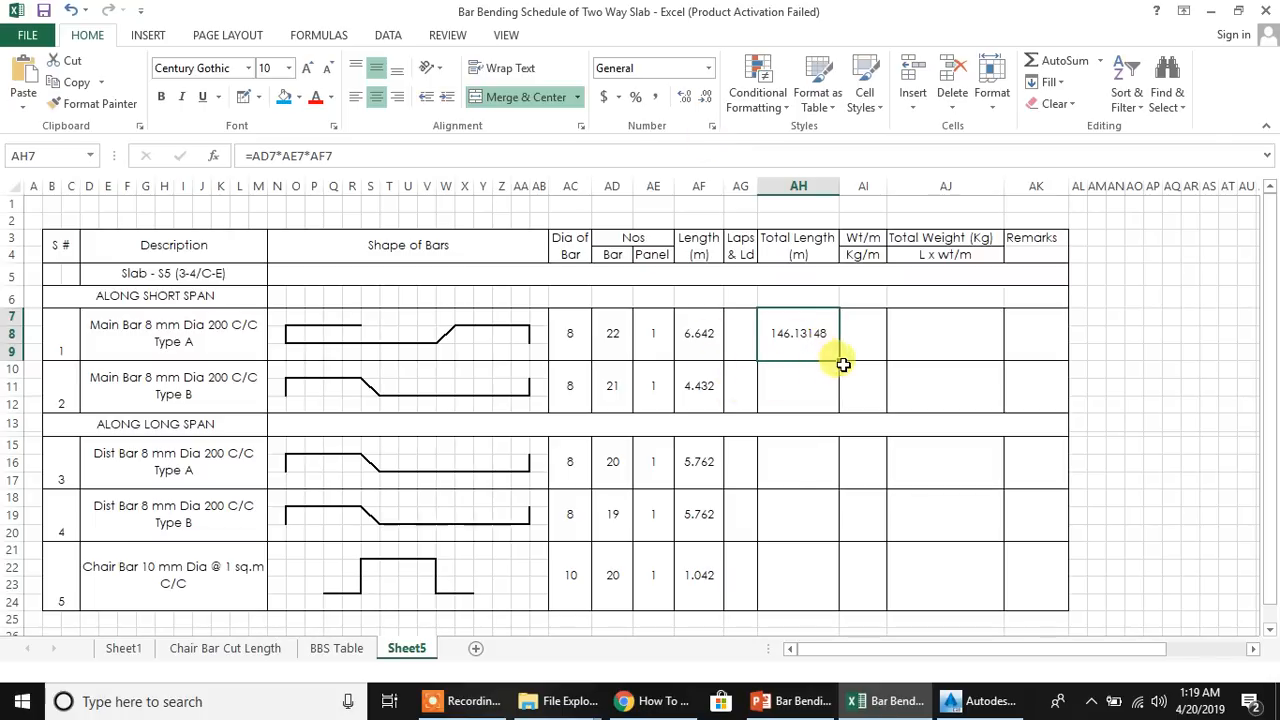
left_click_drag(838, 363, 838, 410)
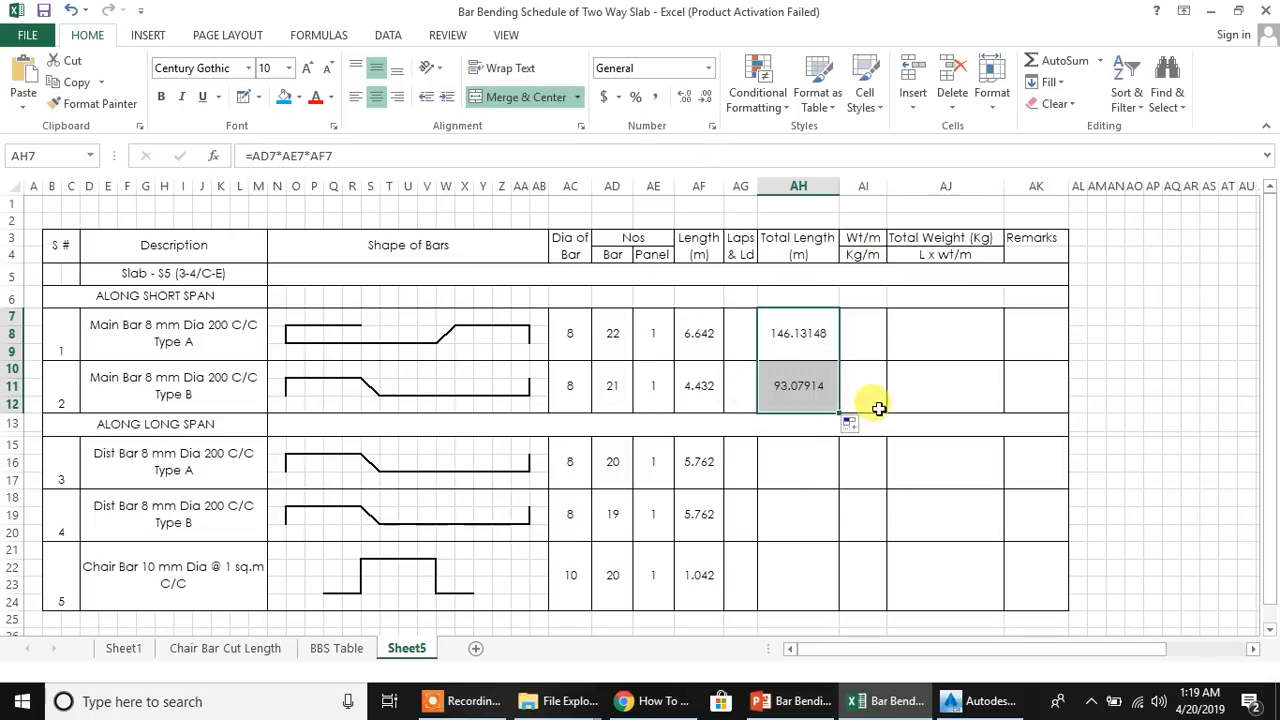
Calculate the Type A distribution bar's Total Length in AH15 as =AD15*AE15*AF15 and fill the formula down to the Type B distribution bar
left_click(792, 468)
type("=")
left_click(606, 461)
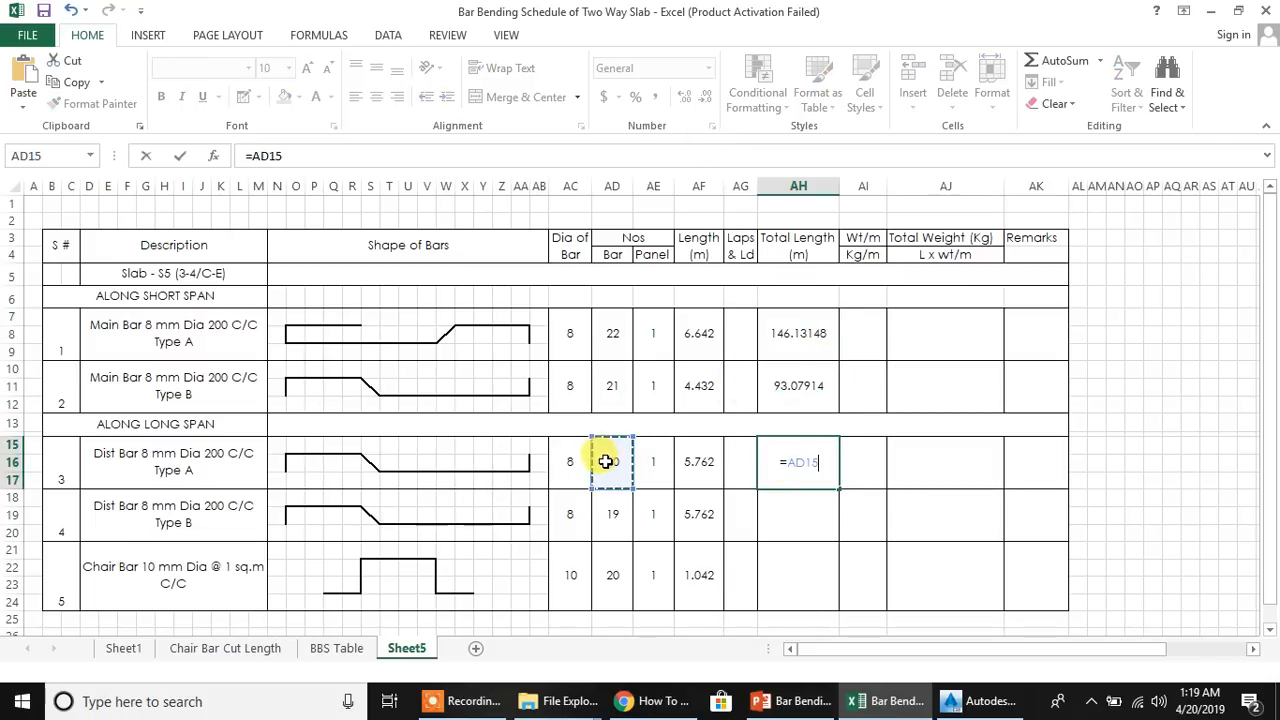
type("*")
left_click(652, 462)
type("*")
left_click(698, 462)
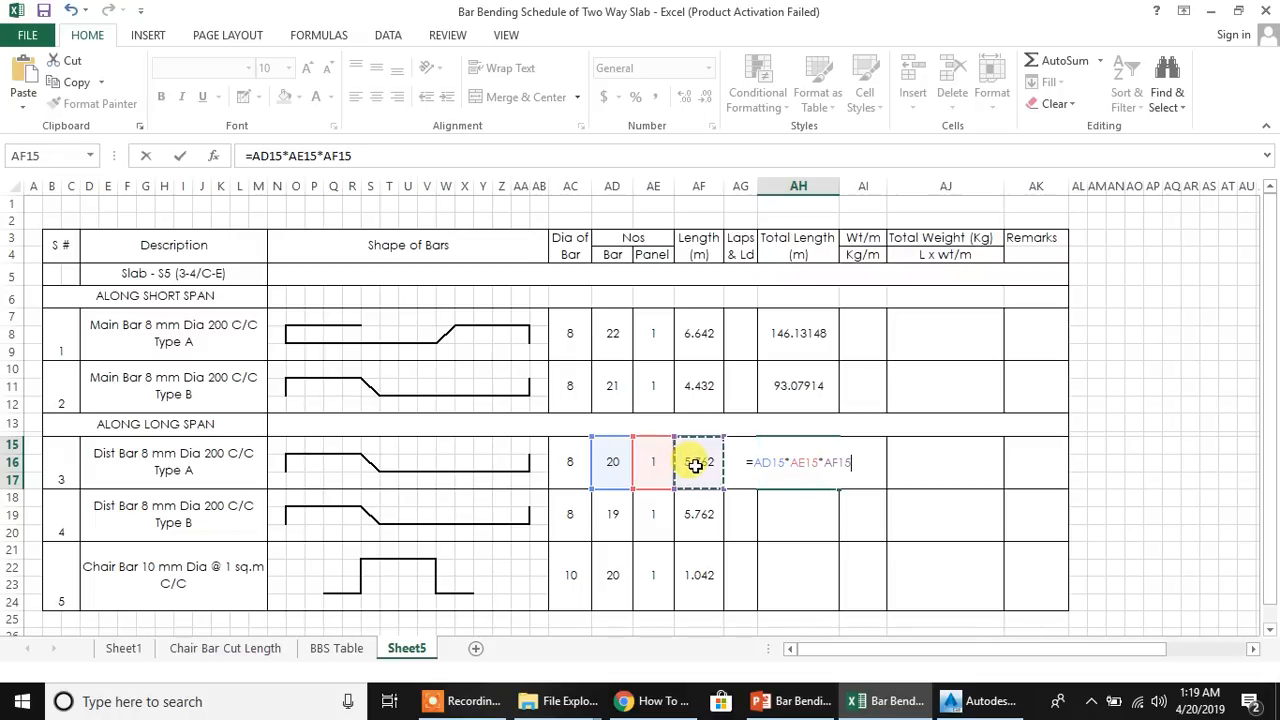
key("Return")
left_click(768, 474)
left_click_drag(840, 490, 832, 545)
Calculate the chair bar's Total Length in AH21 with the formula =AD21*AE21*AF21
left_click(811, 575)
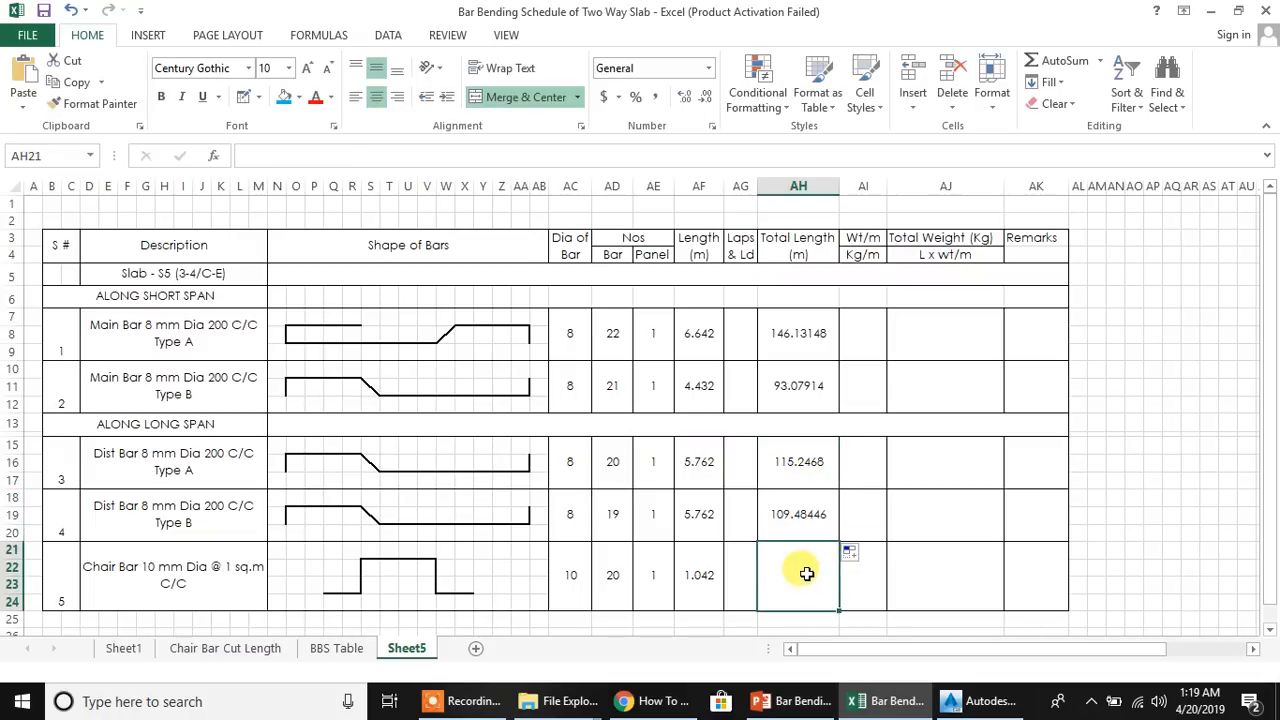
type("=")
left_click(614, 578)
type("*")
left_click(652, 578)
type("*")
left_click(698, 578)
key("Return")
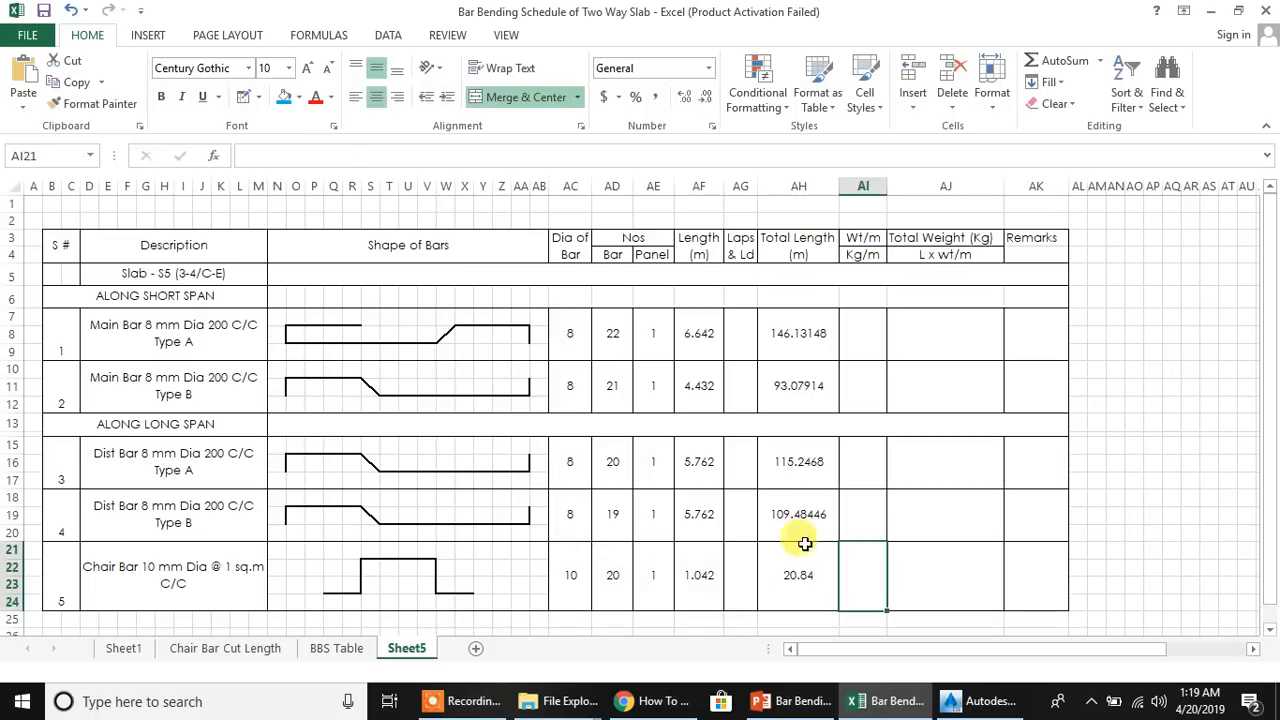
Format the Total Length cells of all five bars, AH7 to AH21, to show three decimal places
left_click_drag(808, 462, 798, 580)
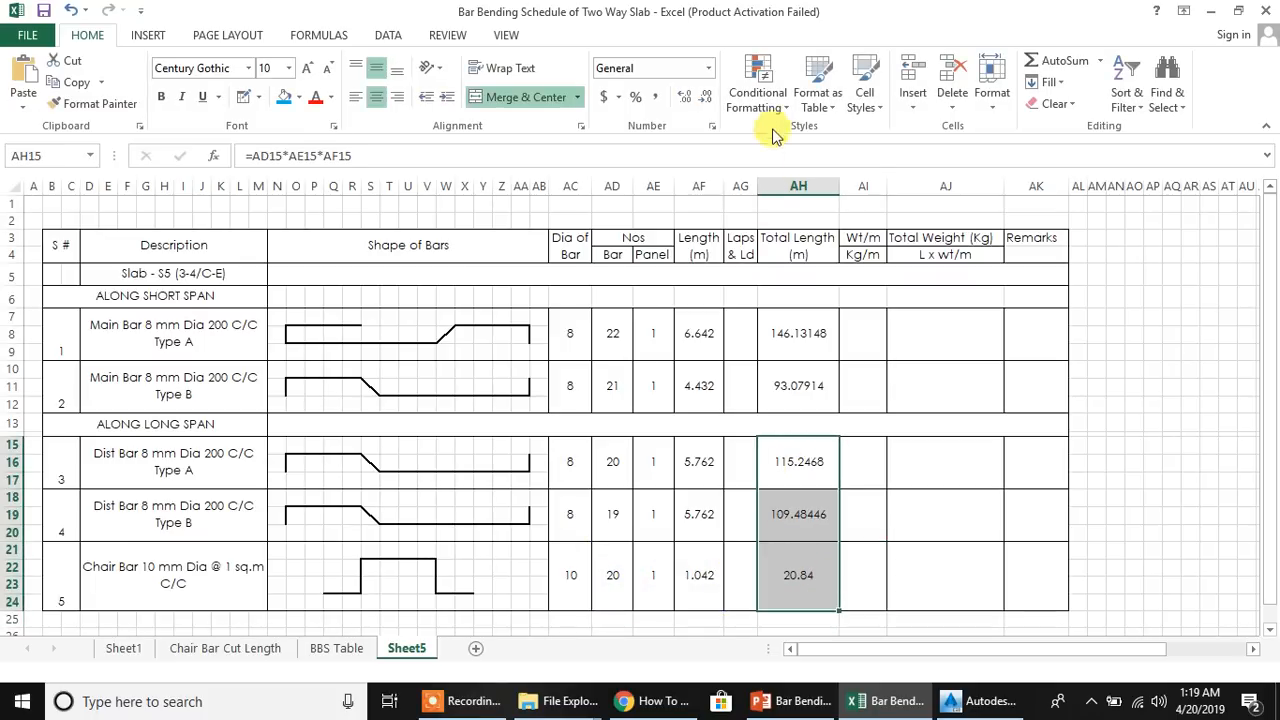
left_click(706, 100)
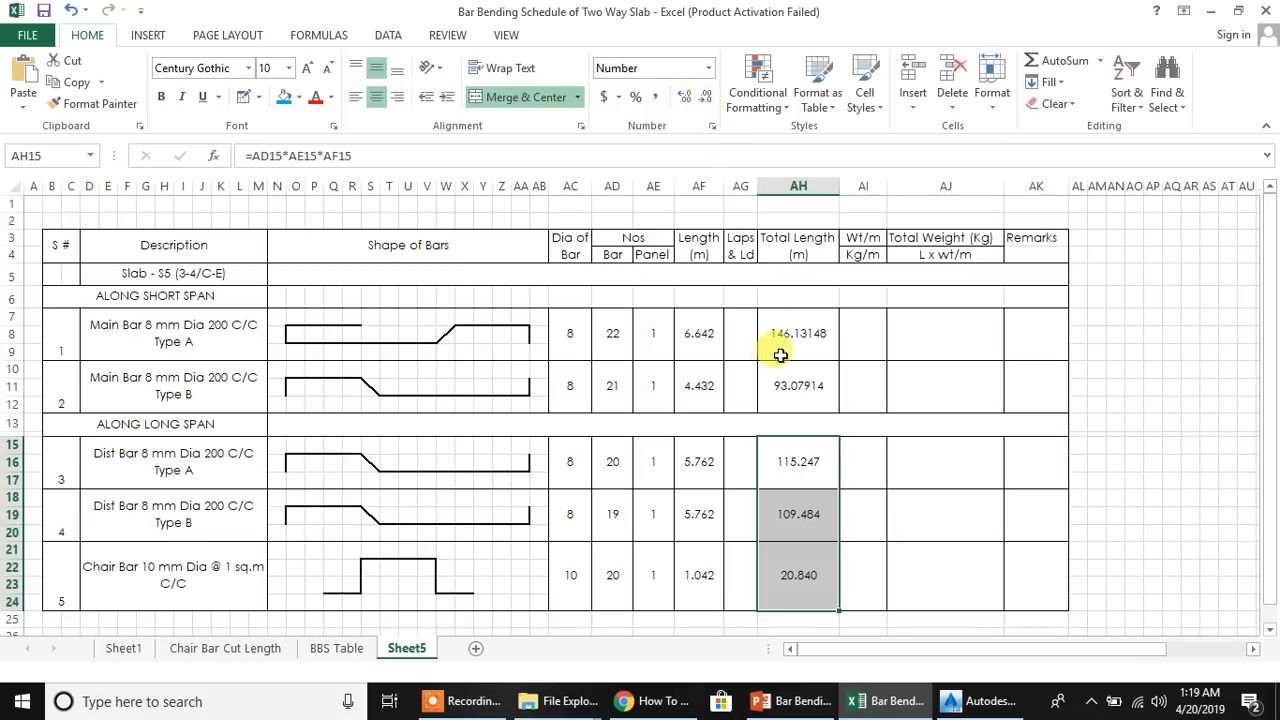
left_click_drag(772, 342, 785, 392)
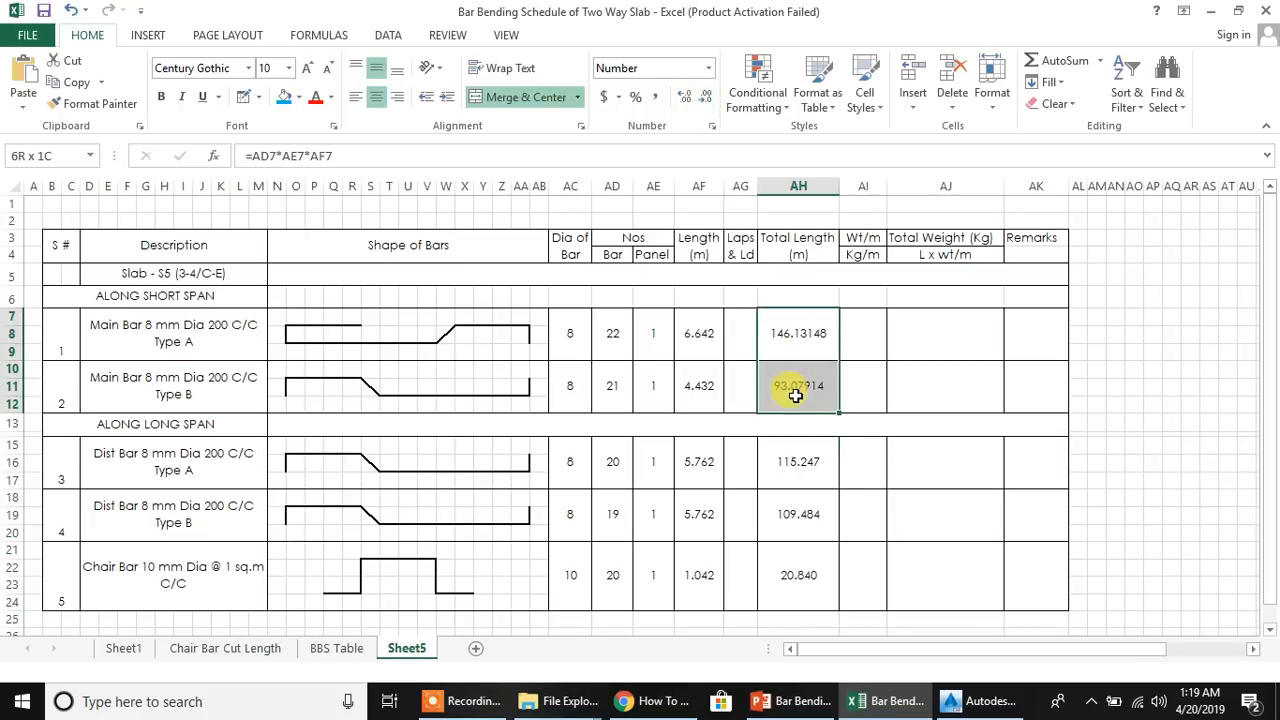
left_click(706, 100)
left_click(891, 373)
left_click(818, 338)
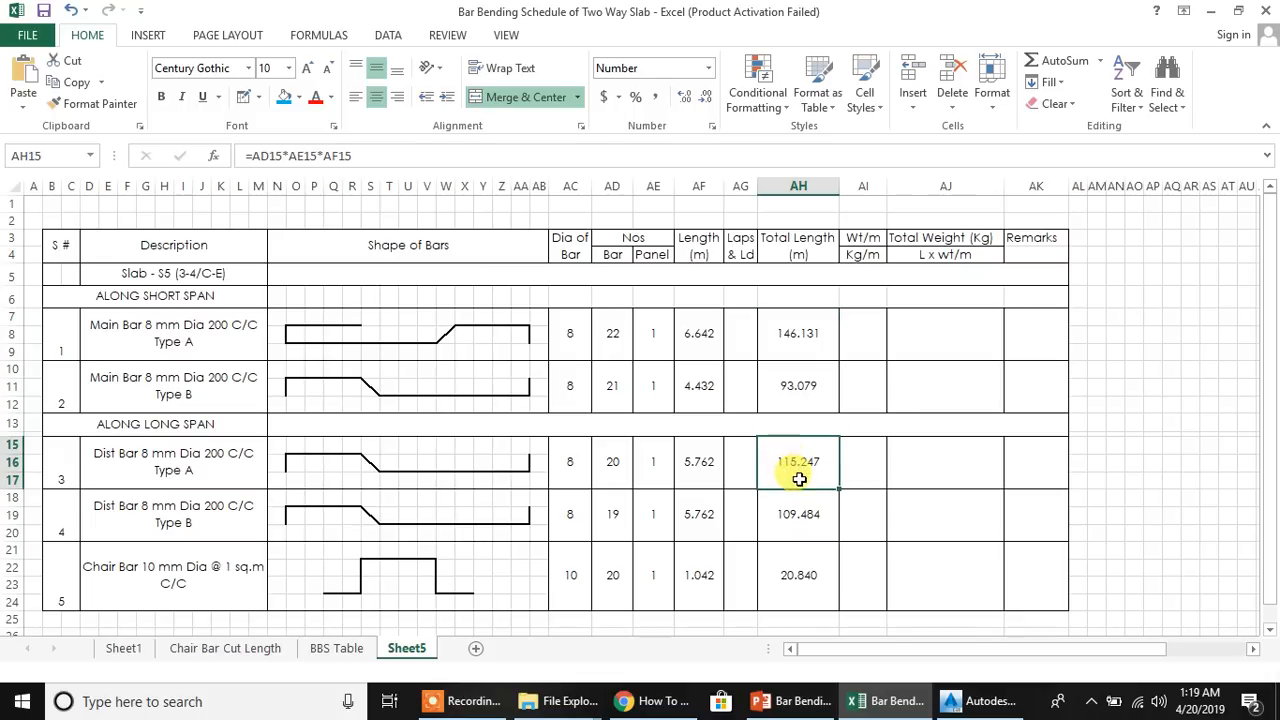
left_click(802, 535)
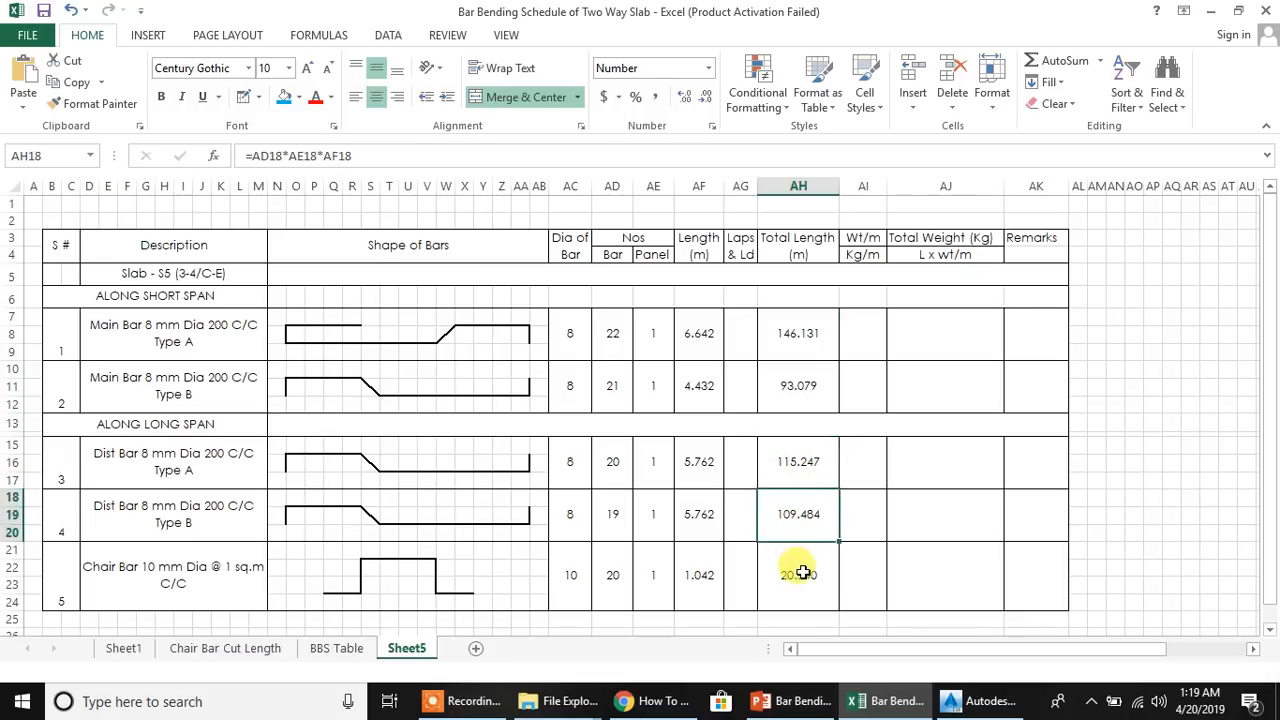
left_click(802, 573)
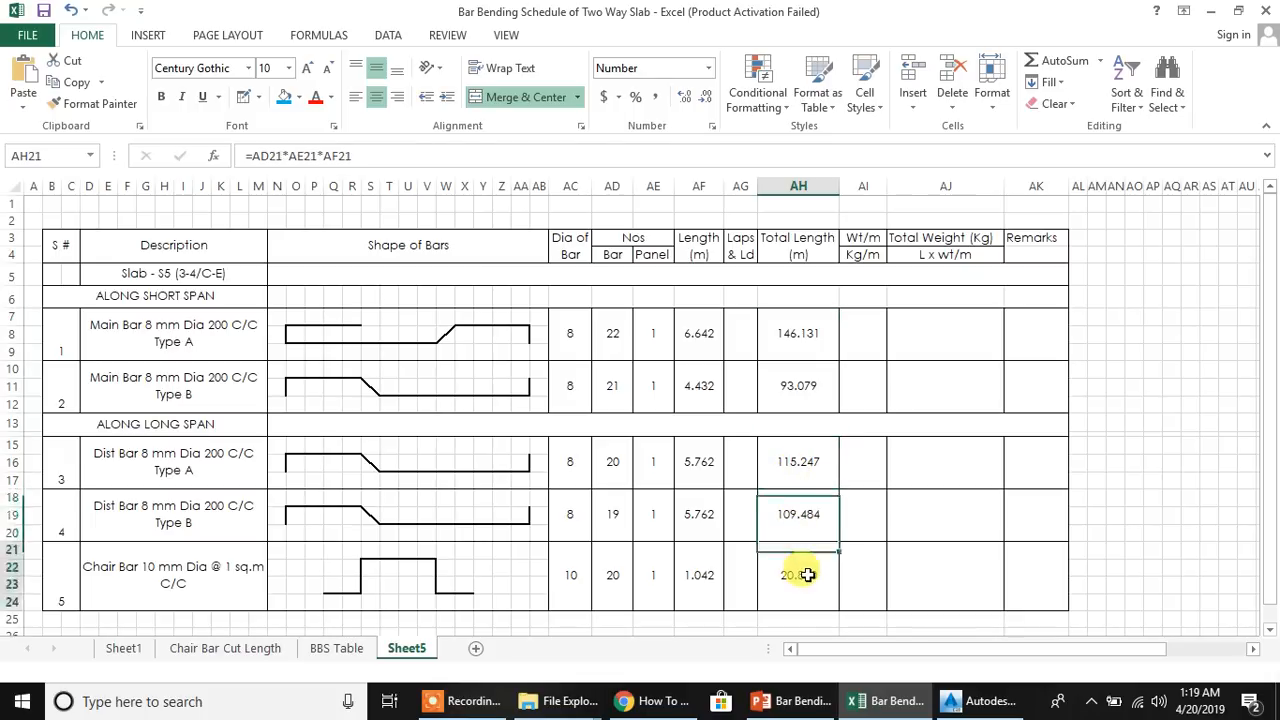
Calculate the Type A main bar's weight per metre in AI7 as =AC7*AC7/162 and fill the formula down to the Type B main bar
left_click(859, 337)
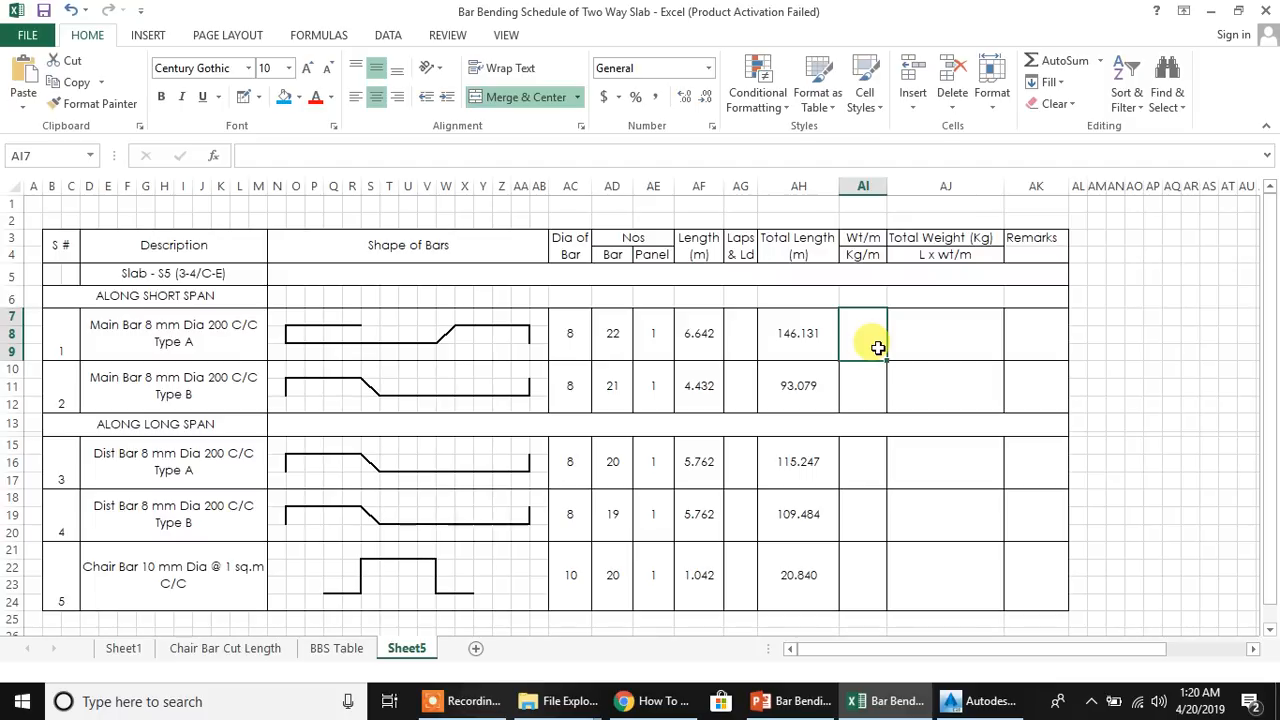
type("=")
left_click(573, 341)
left_click(573, 341)
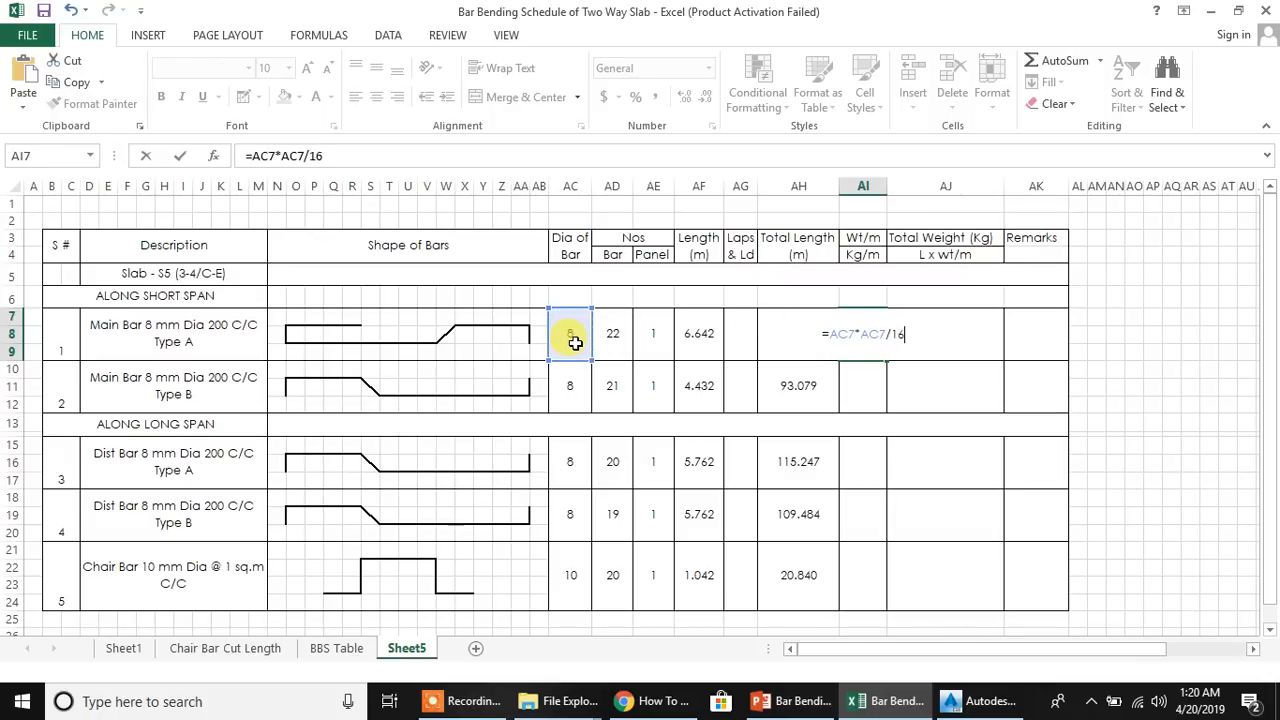
key("Return")
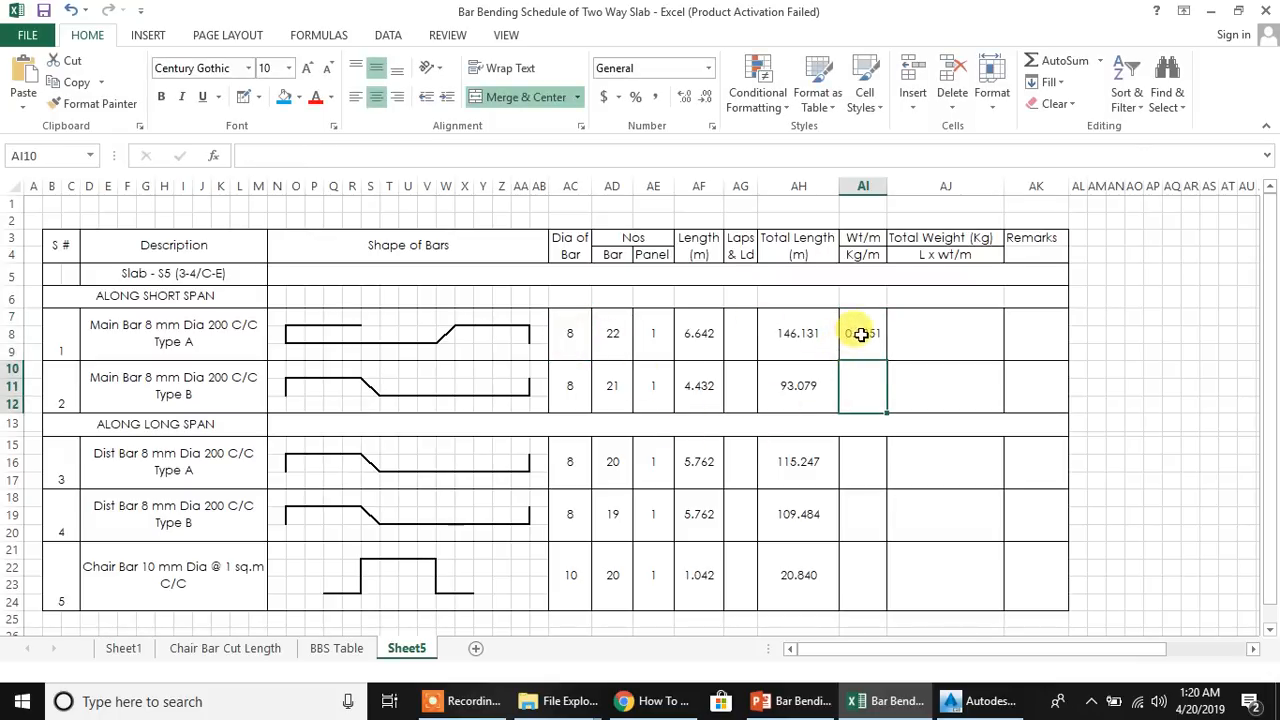
left_click(861, 334)
left_click_drag(887, 360, 886, 400)
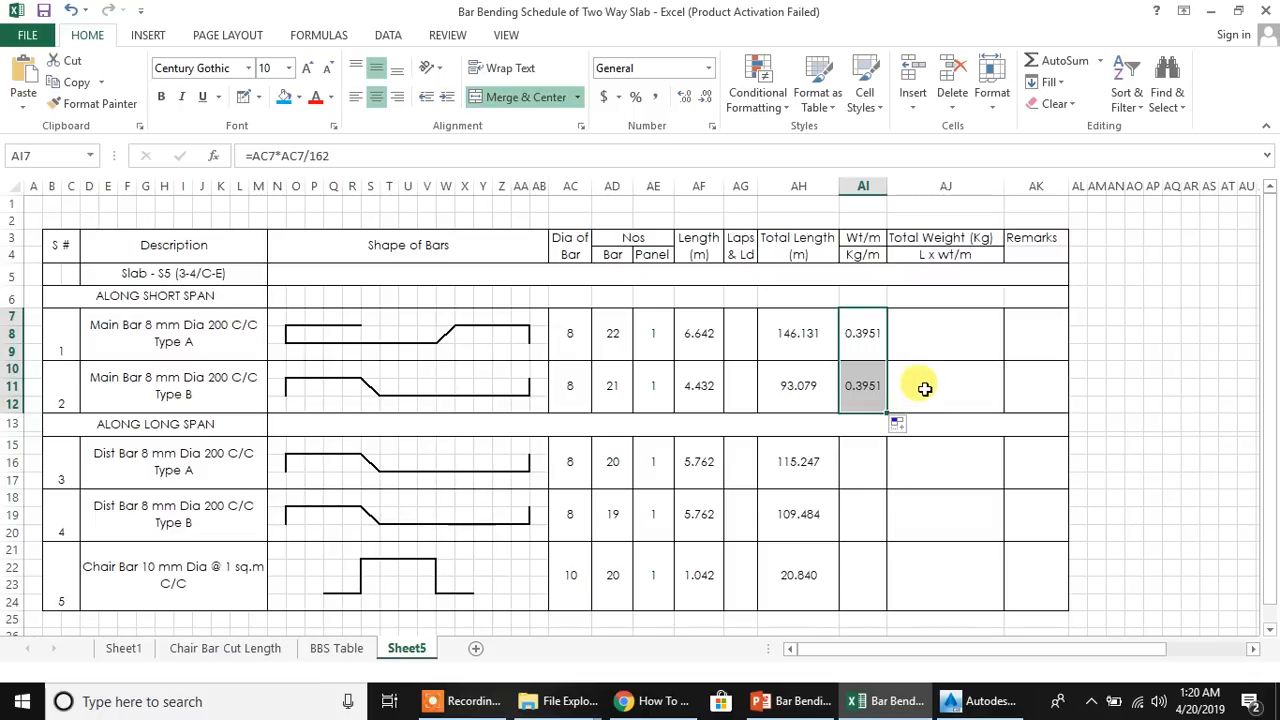
Calculate the Type A distribution bar's weight per metre in AI15 as =AC15*AC15/162 and fill the formula down to the Type B distribution bar
left_click(864, 459)
type("=")
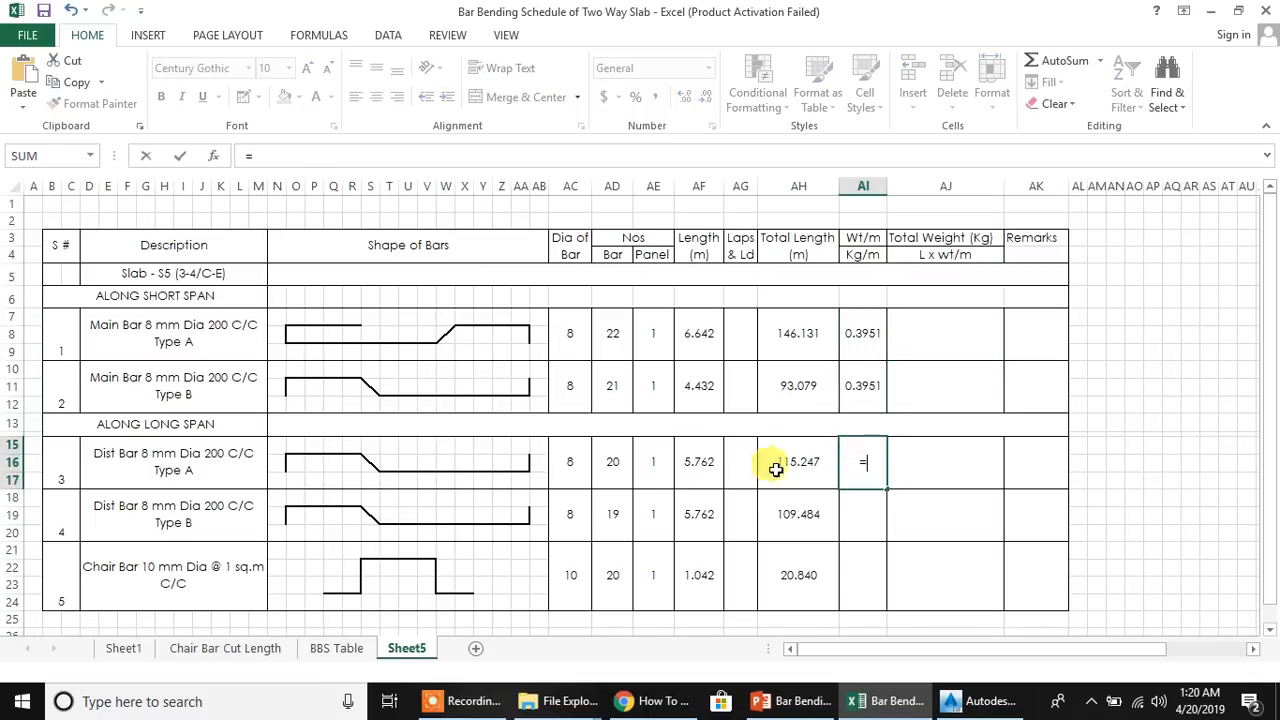
left_click(567, 466)
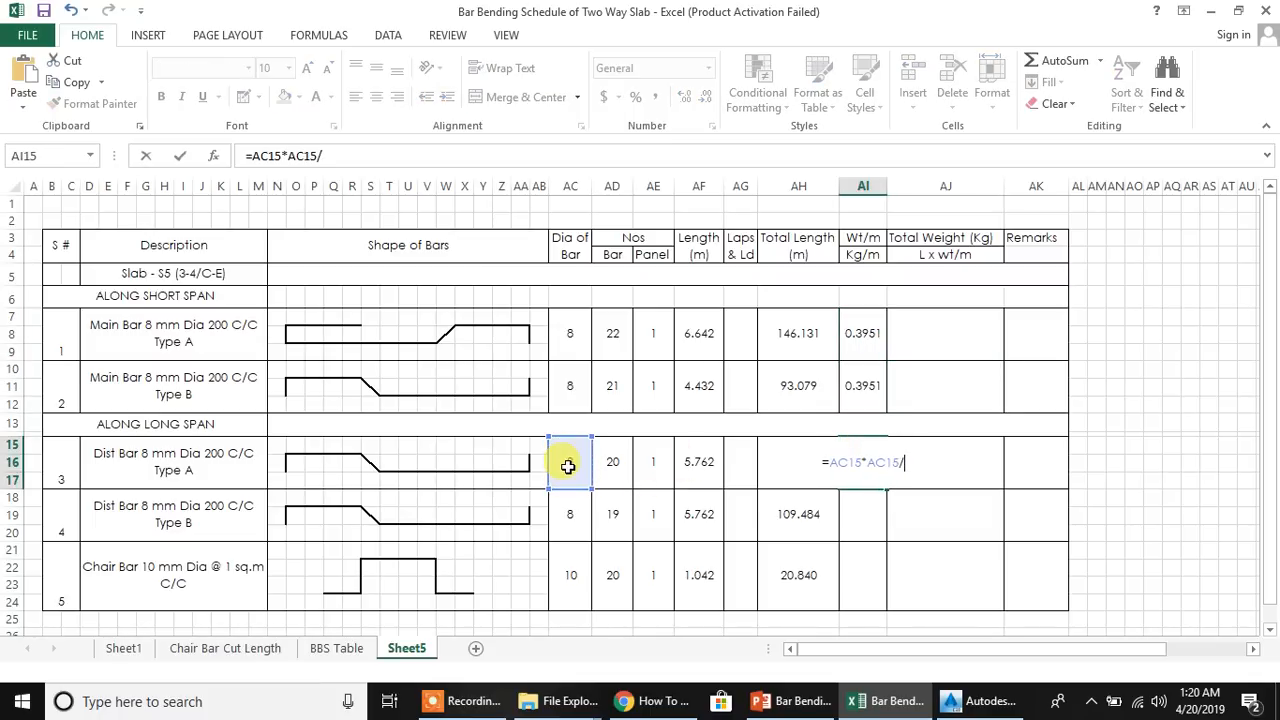
key("Return")
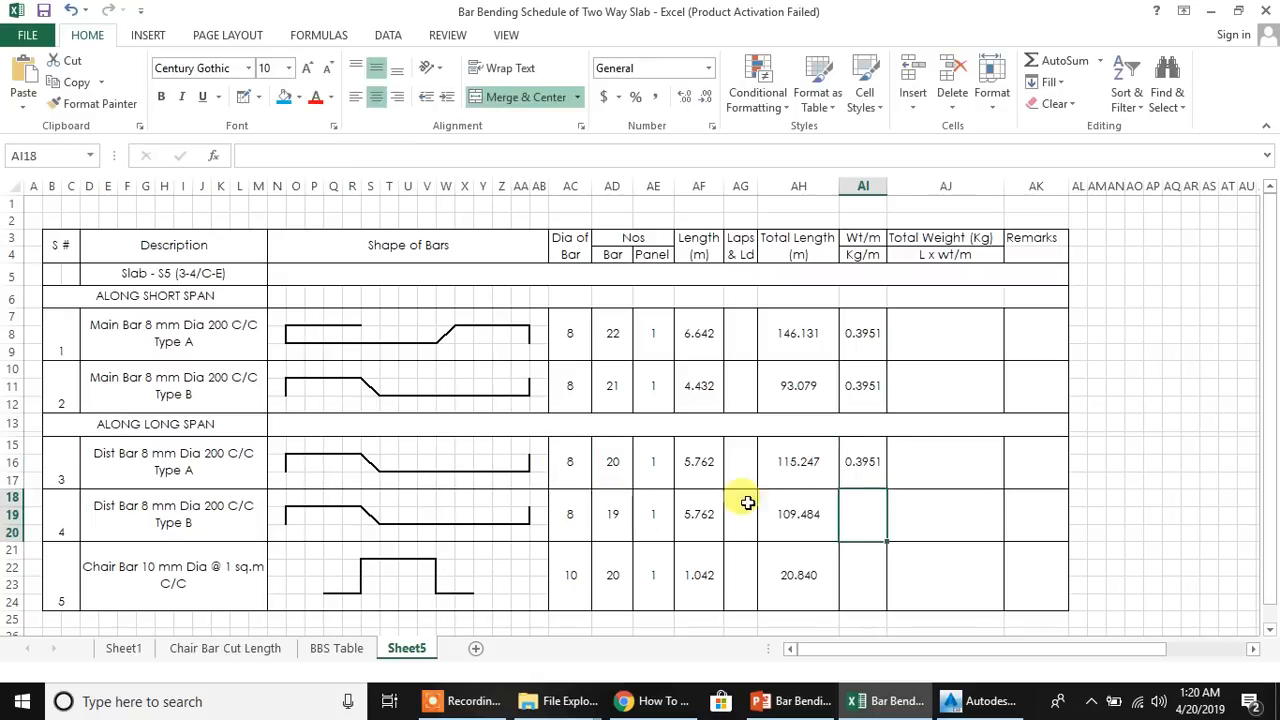
left_click(866, 476)
left_click_drag(885, 490, 878, 528)
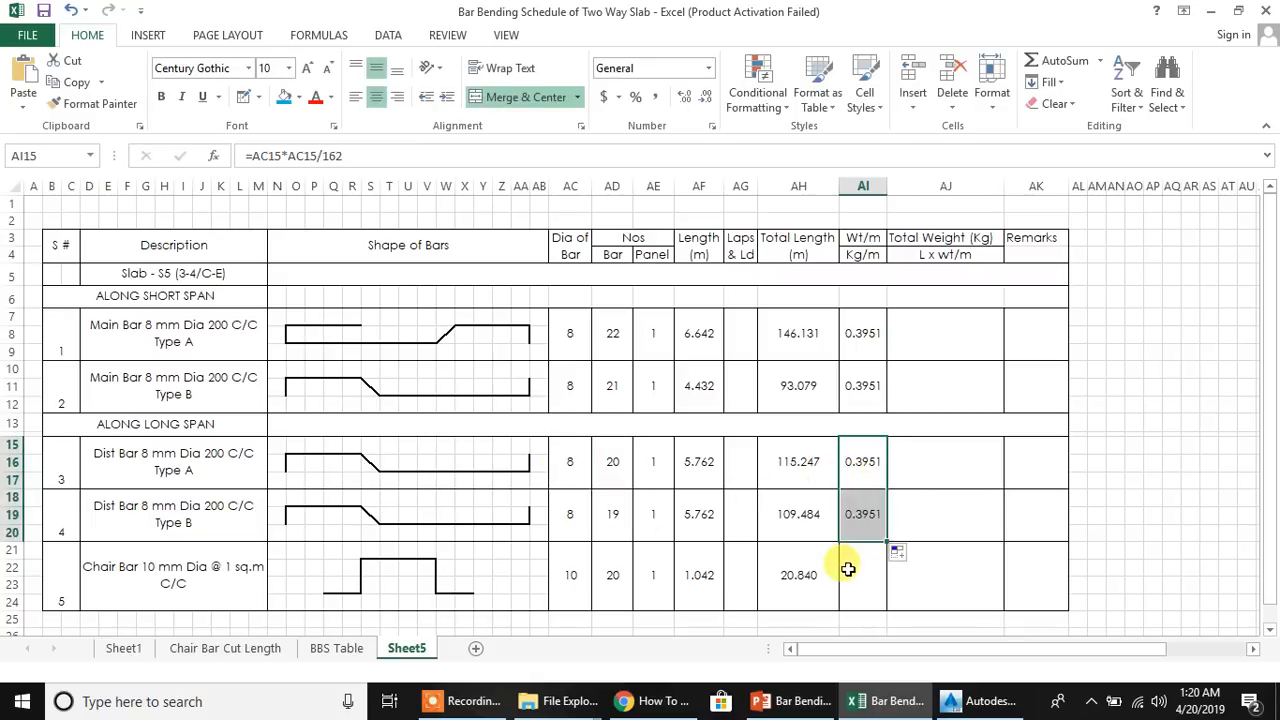
Calculate the chair bar's weight per metre in AI21 with the formula =AC21*AC21/162
left_click(884, 552)
type("=")
left_click(569, 578)
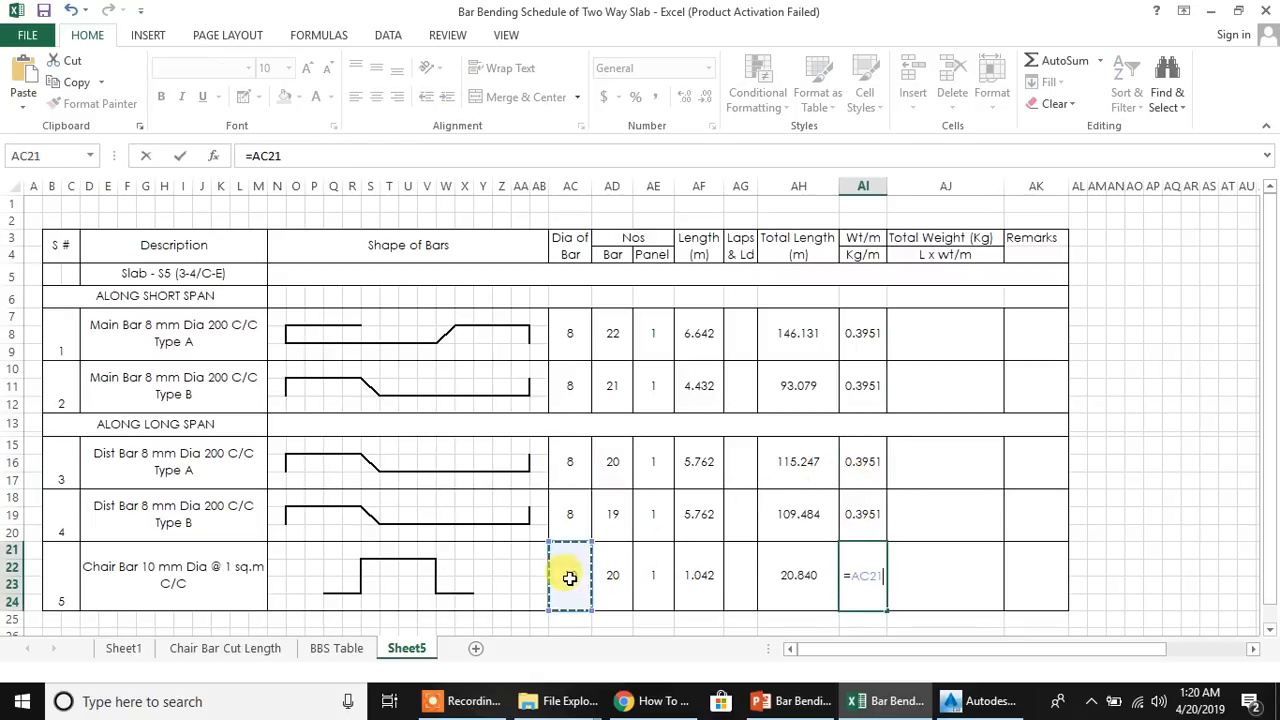
type("*")
left_click(569, 578)
type("/162")
key("Return")
left_click(864, 587)
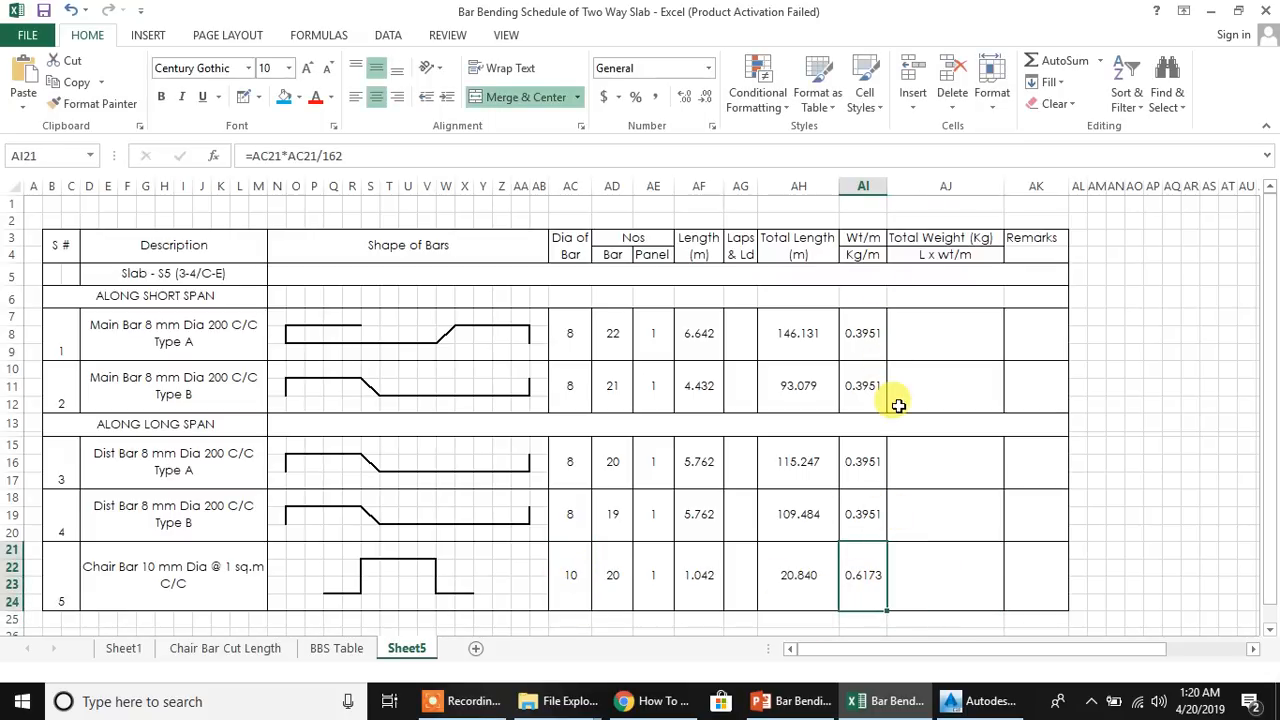
Calculate the Type A main bar's Total Weight in AJ7 as =AH7*AI7 and fill the formula down to the Type B main bar
left_click(945, 336)
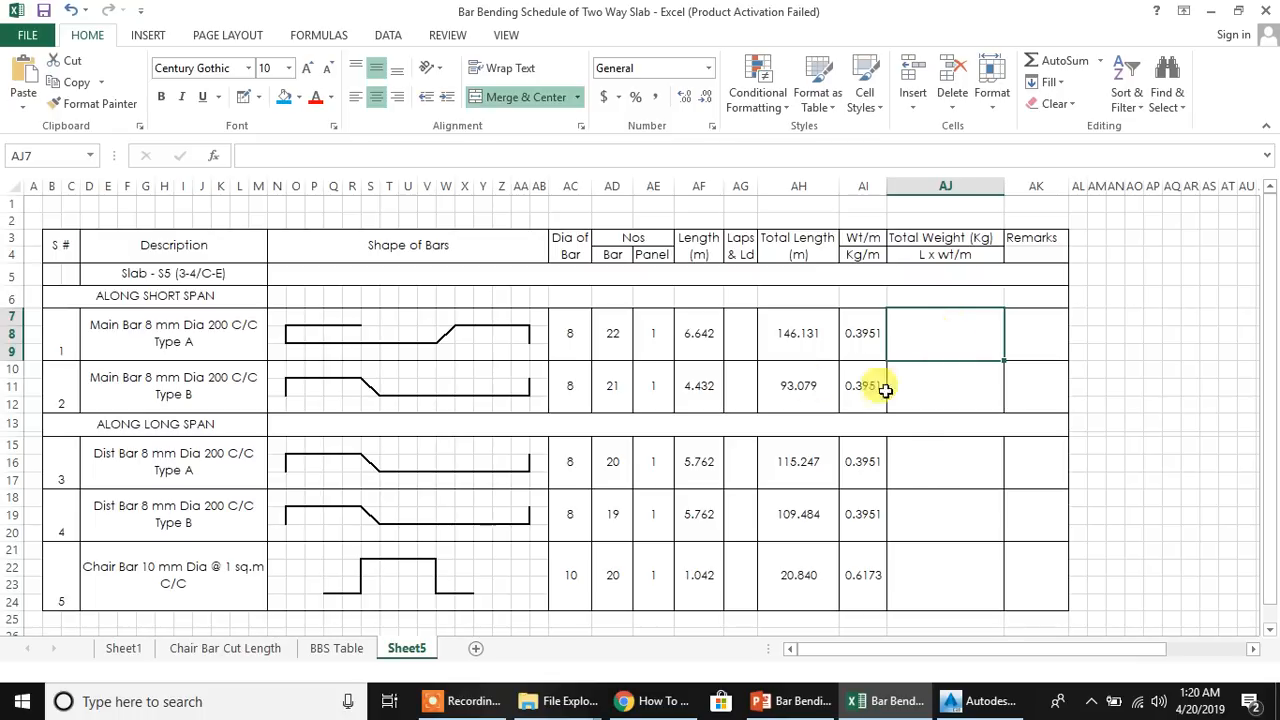
left_click(794, 337)
left_click(849, 337)
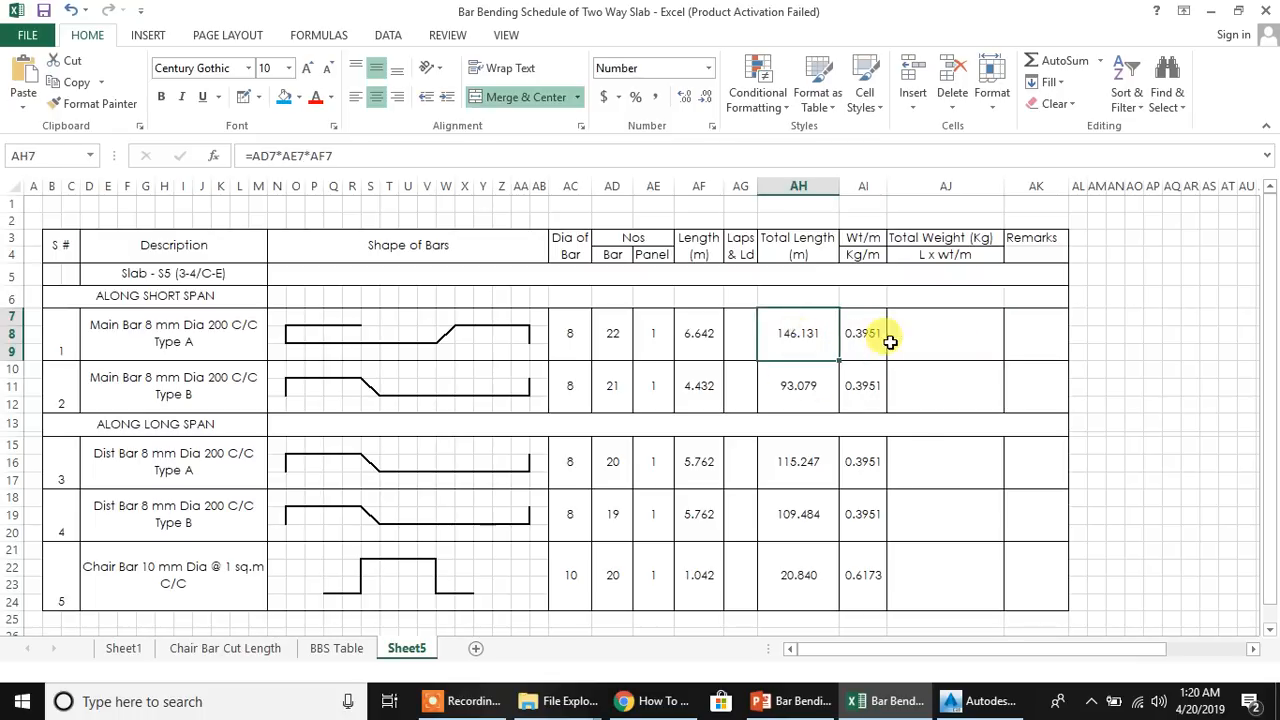
left_click(960, 340)
type("=")
left_click(792, 333)
type("*")
left_click(860, 336)
key("Return")
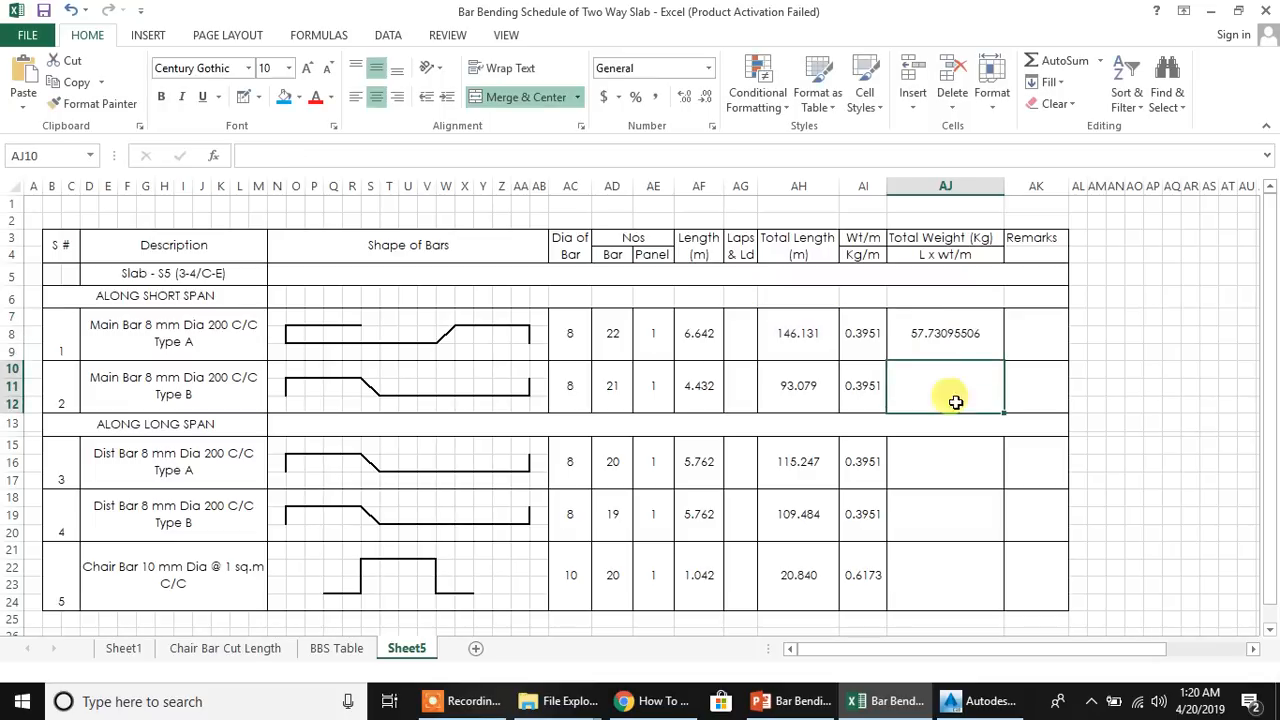
left_click(963, 334)
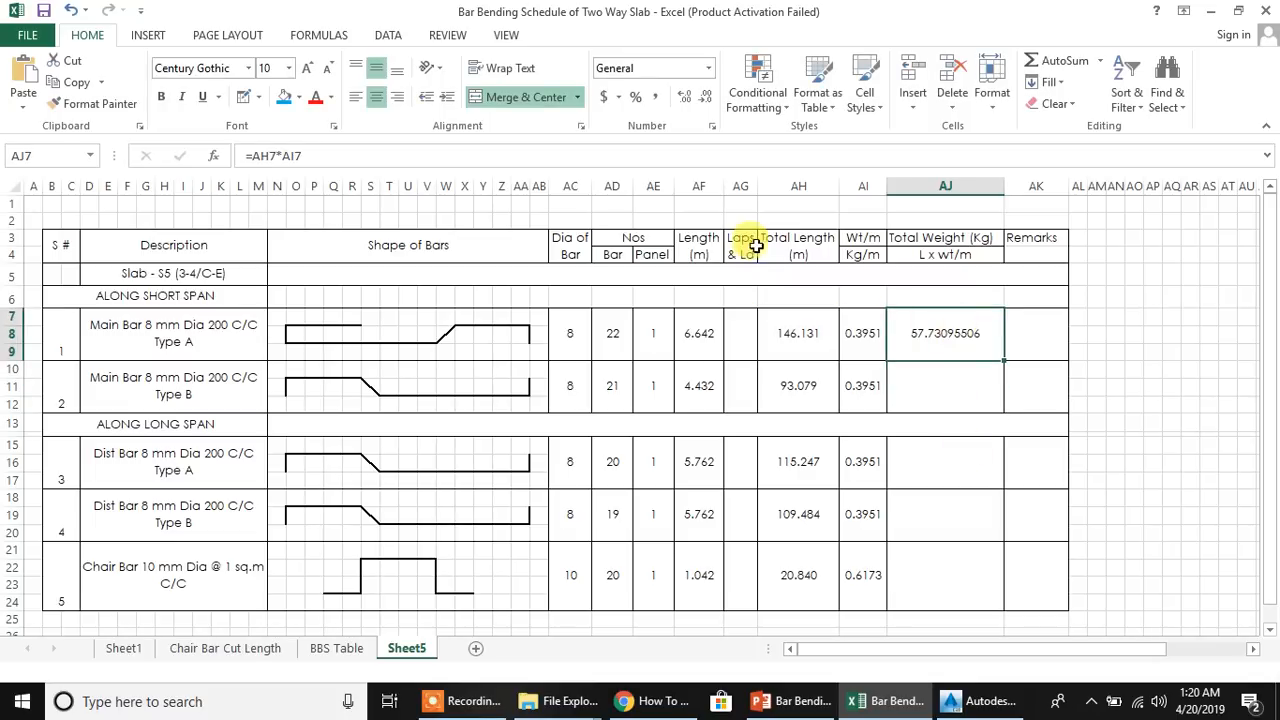
left_click(920, 400)
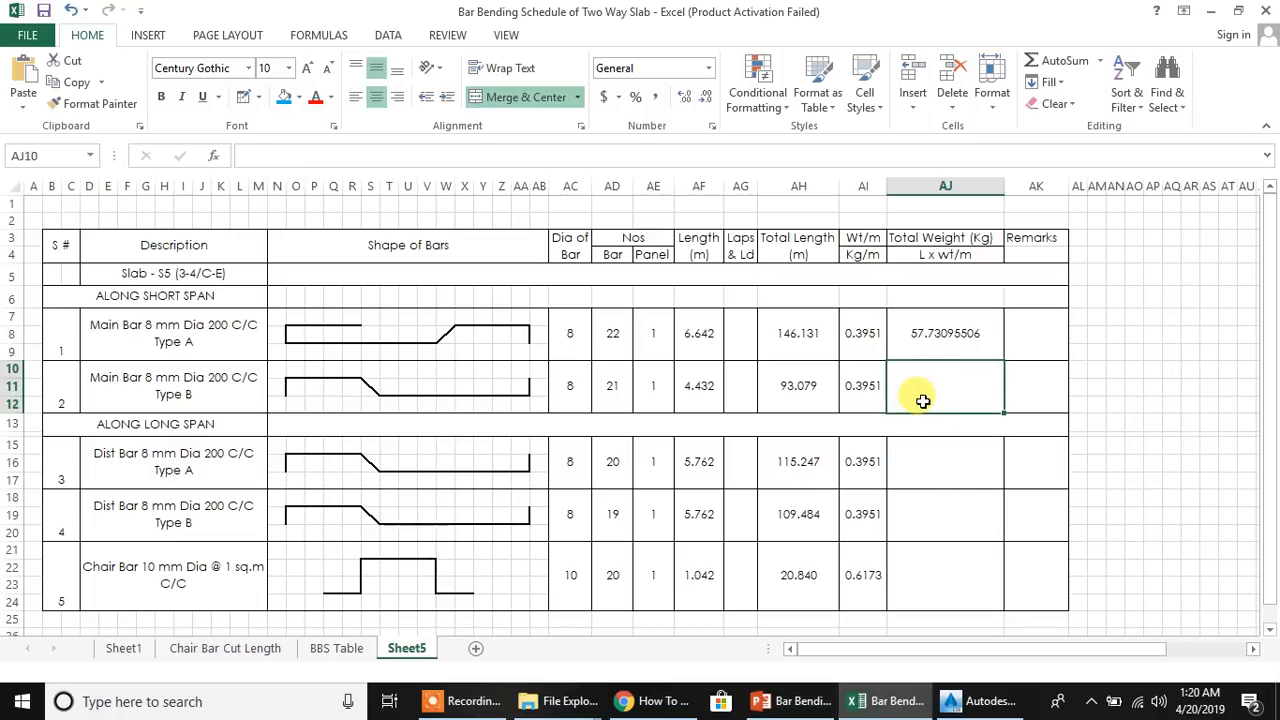
left_click(975, 325)
left_click_drag(1004, 360, 996, 405)
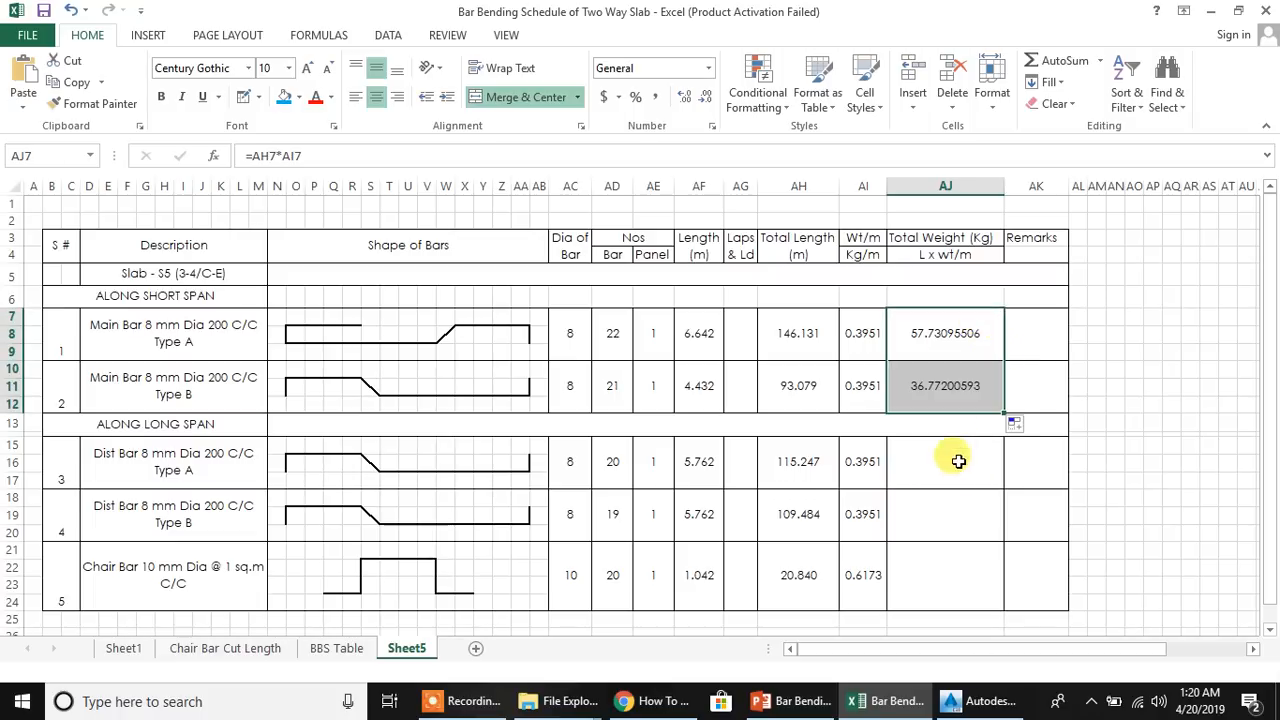
Calculate the Type A distribution bar's Total Weight in AJ15 as =AH15*AI15 and fill the formula down to the Type B distribution bar
left_click(953, 467)
type("=")
left_click(795, 470)
type("*")
left_click(857, 466)
key("ctrl+Return")
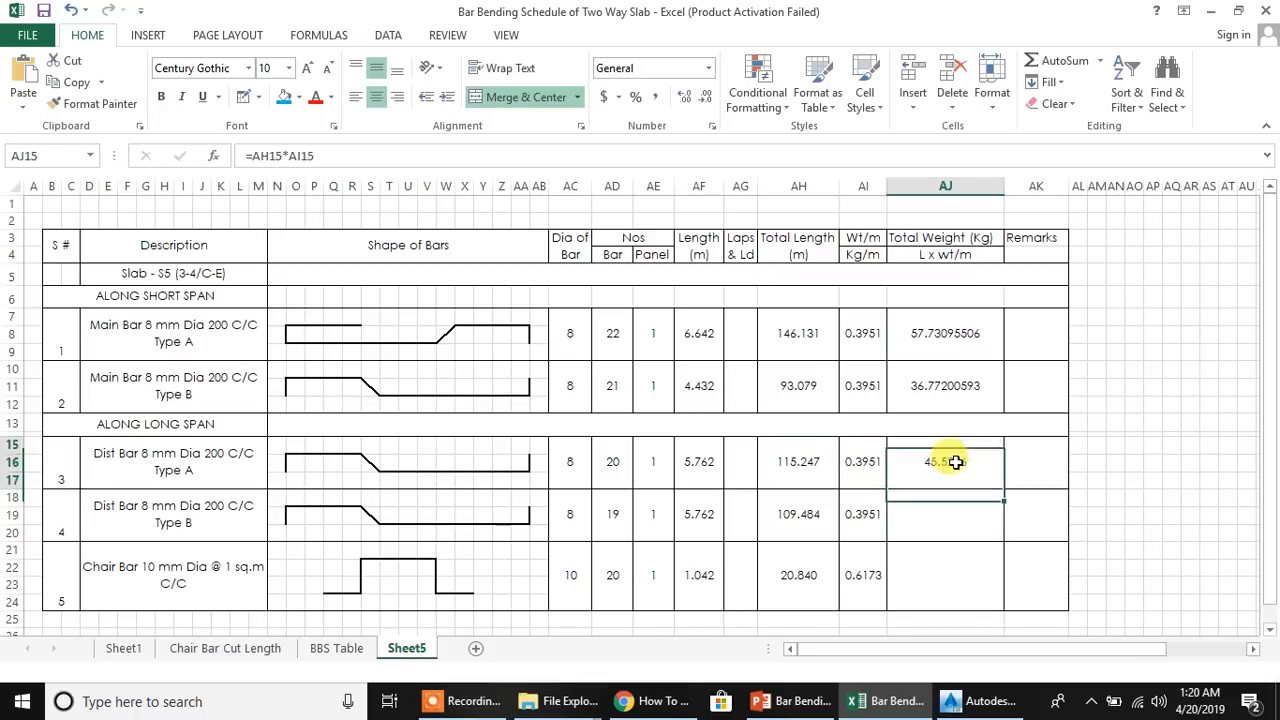
left_click_drag(1003, 490, 1000, 512)
Calculate the chair bar's Total Weight in AJ21 as its total length AH21 multiplied by its weight per metre AI21
left_click(931, 574)
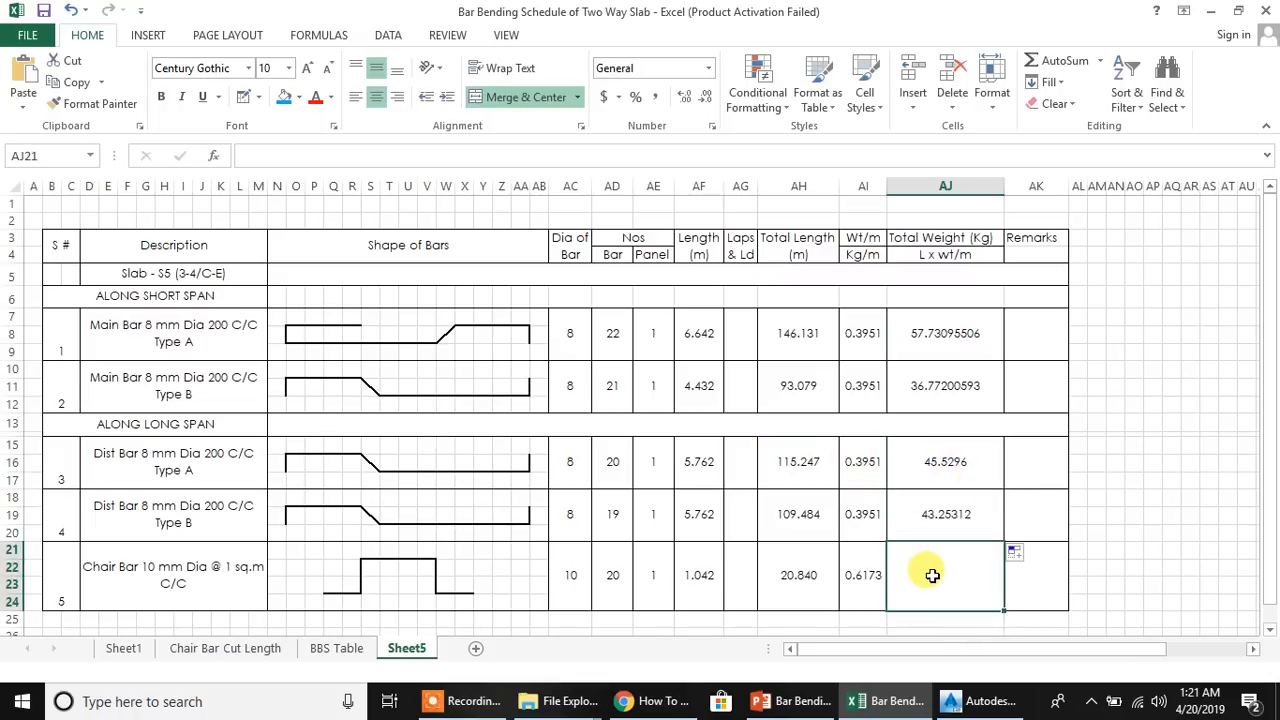
type("=")
left_click(810, 572)
type("*")
left_click(851, 578)
key("Return")
Format the Total Weight values of all five bars in column AJ to three decimal places
left_click_drag(940, 322, 950, 392)
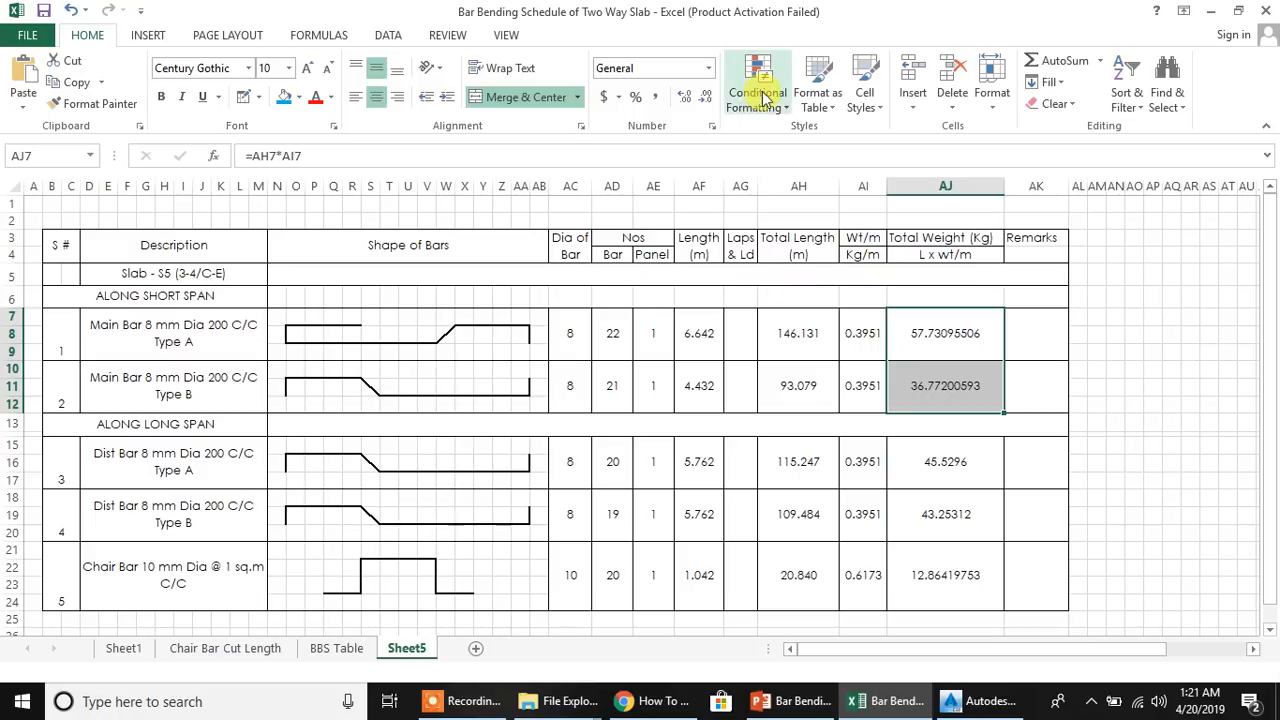
left_click(684, 97)
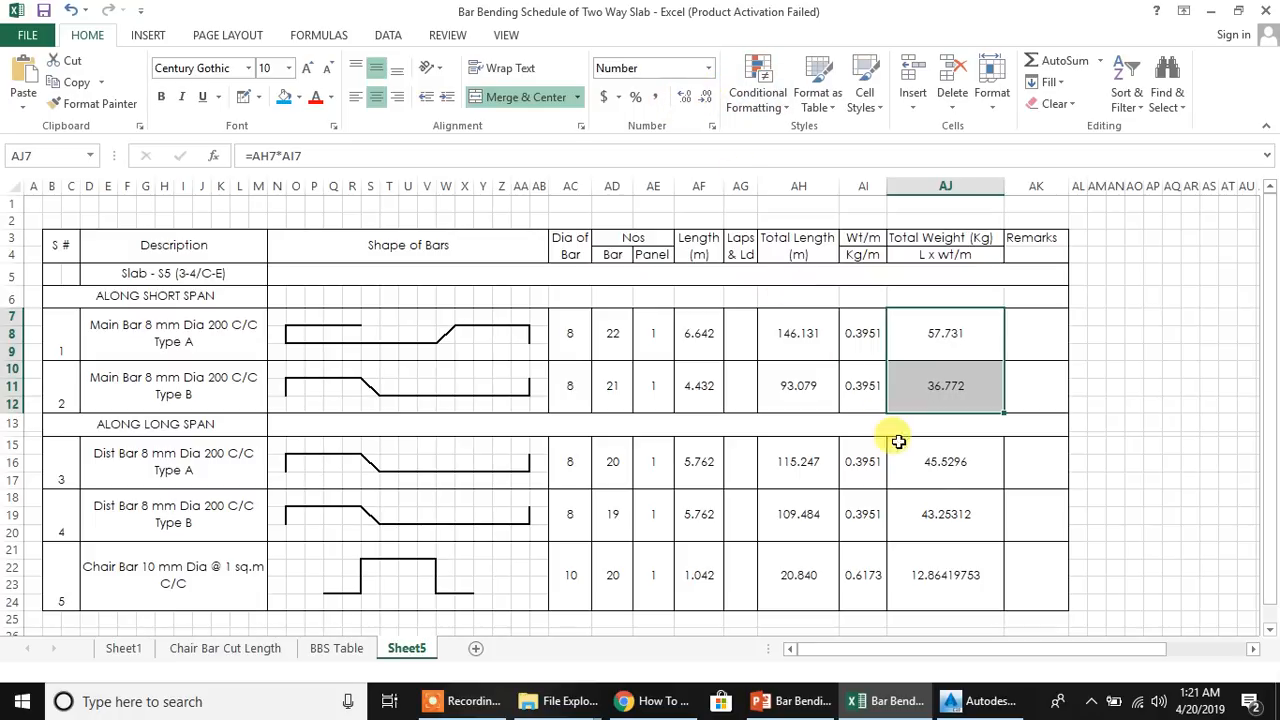
left_click_drag(934, 466, 931, 500)
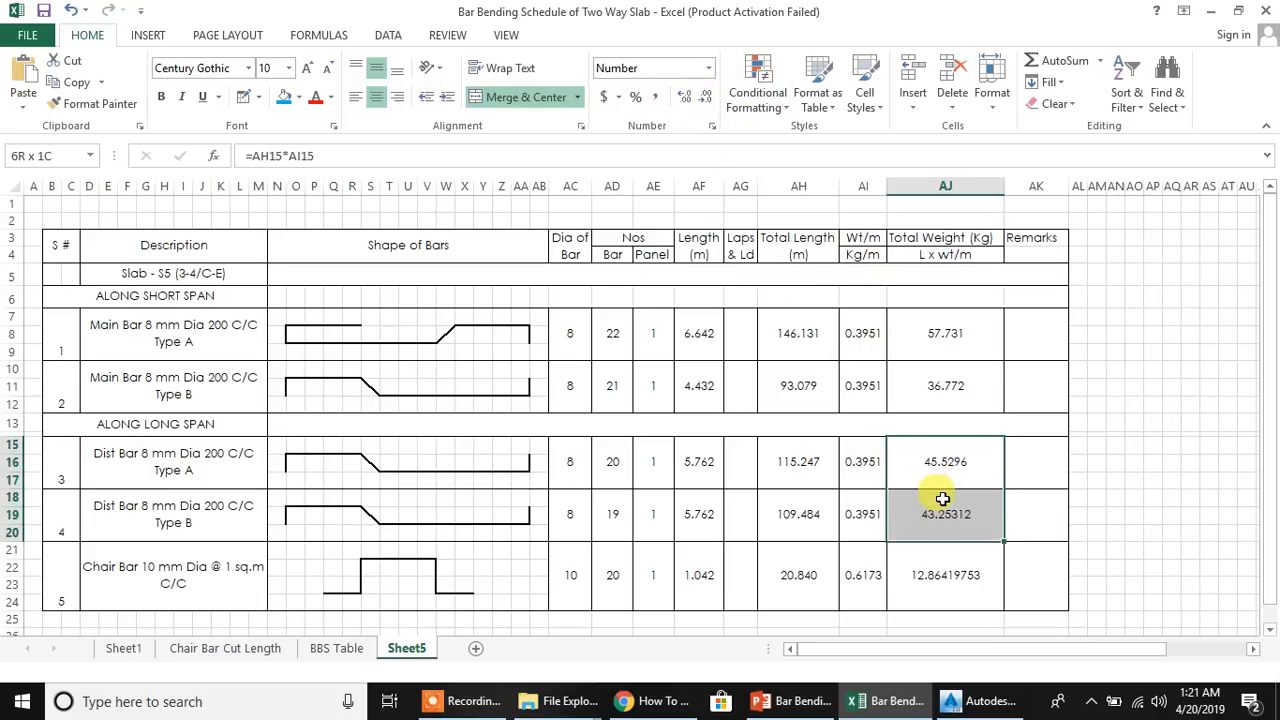
left_click(960, 552, "shift")
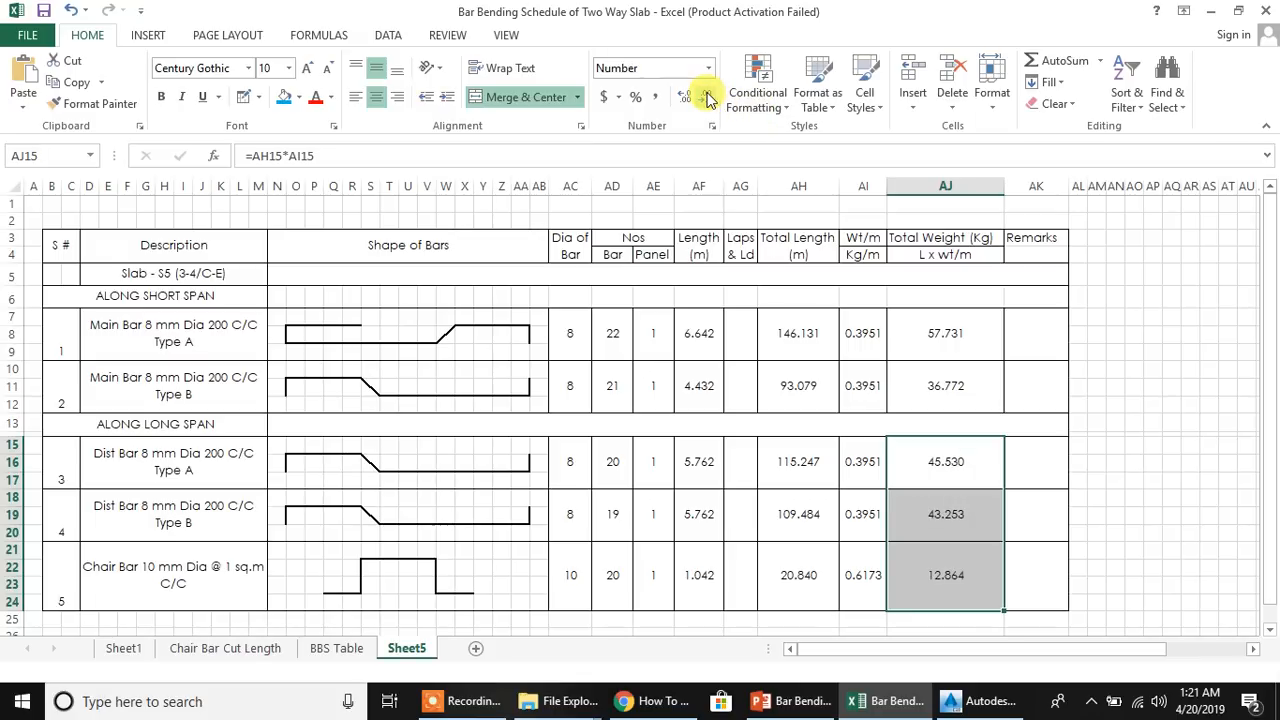
left_click(1032, 512)
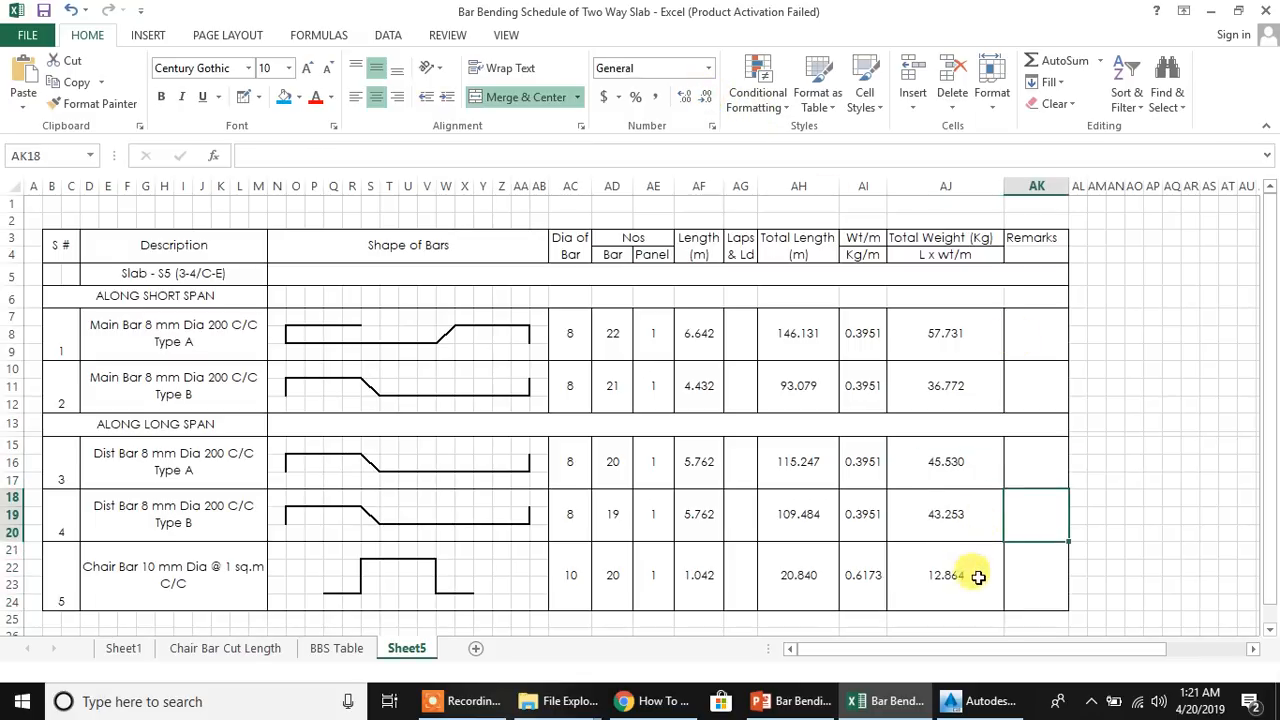
Calculate the overall bar weight in AJ25 with the formula =AJ7+AJ10+AJ15+AJ18+AJ21
left_click(975, 568)
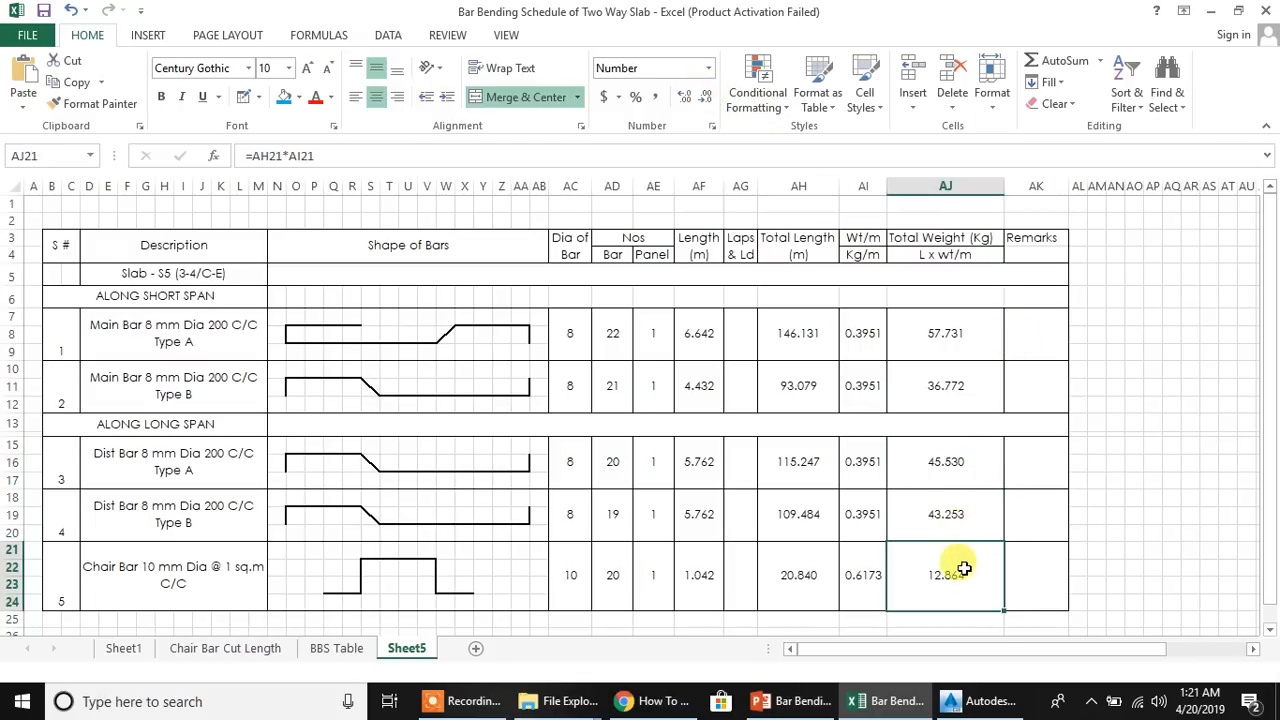
scroll(958, 514, "down", 1)
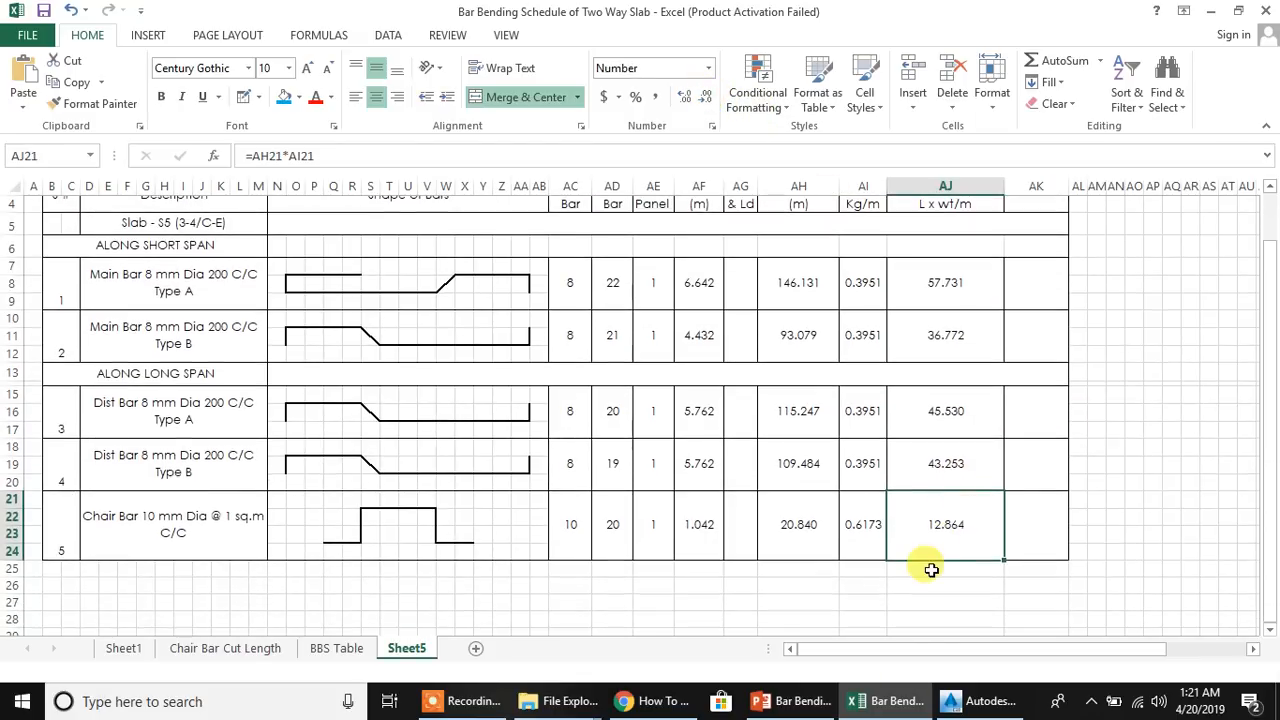
left_click(930, 570)
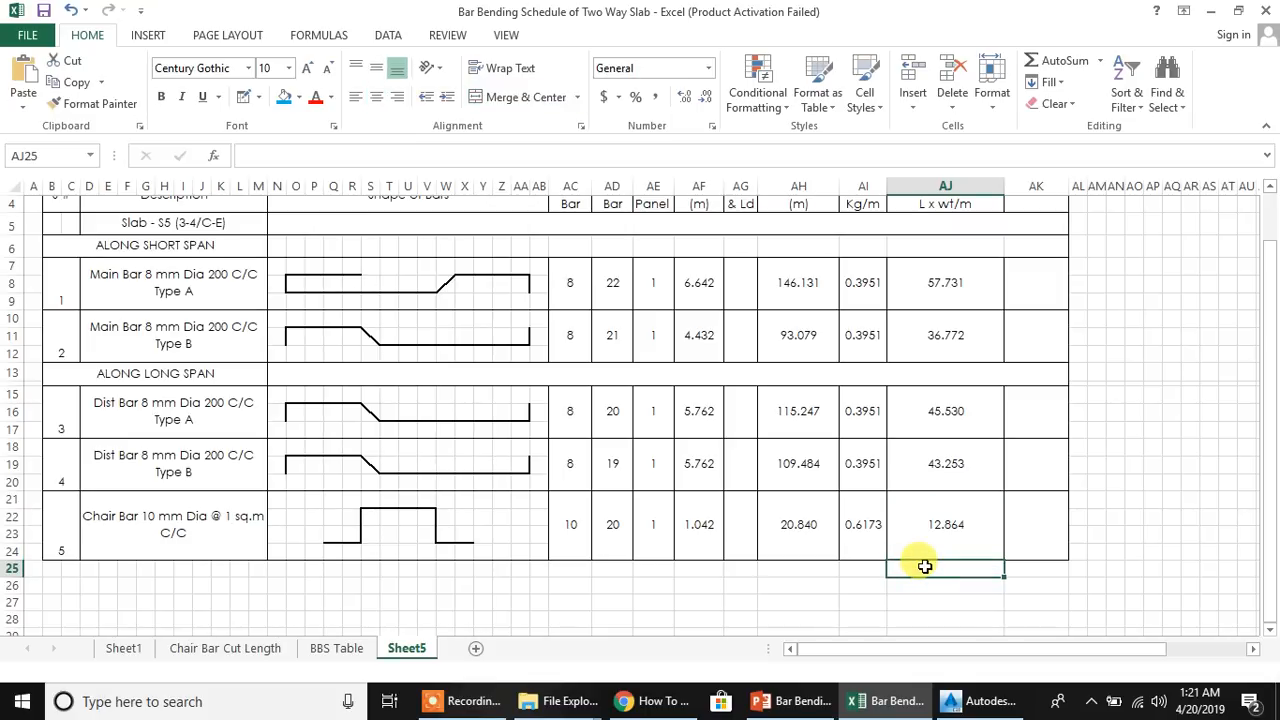
type("=")
left_click(955, 280)
type("+")
left_click(950, 332)
type("+")
left_click(955, 407)
type("+")
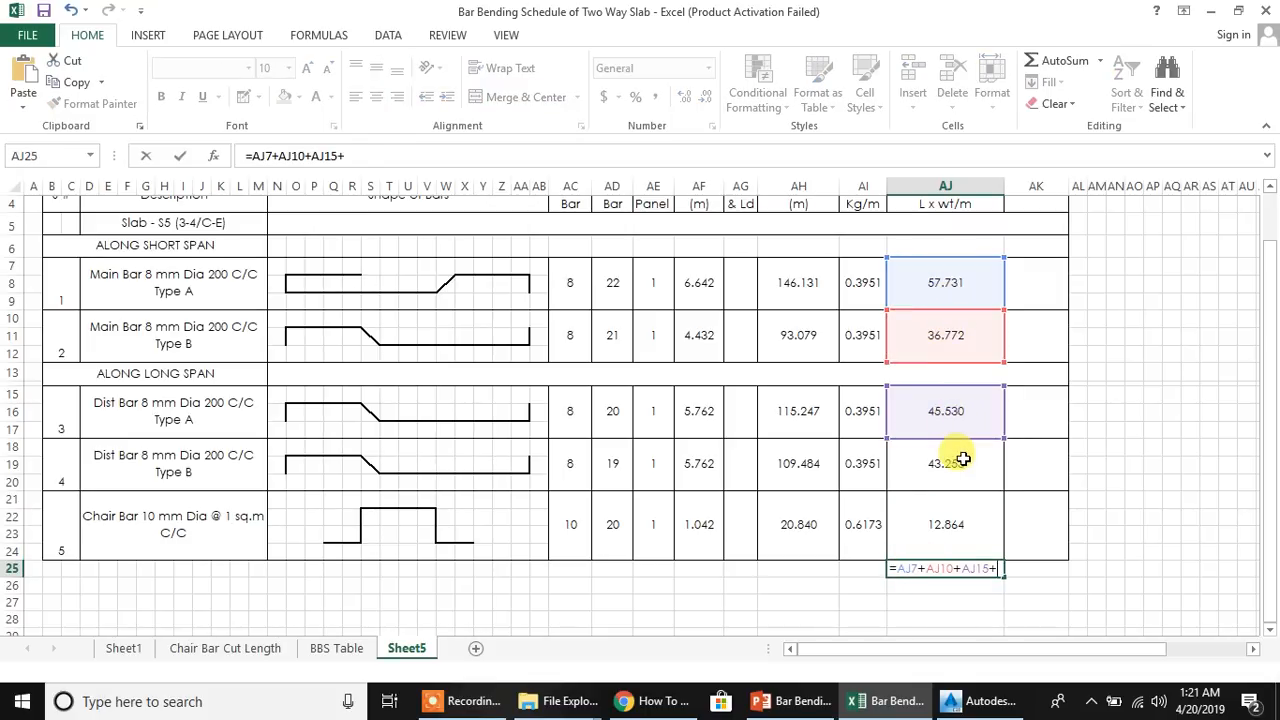
left_click(958, 460)
type("+")
left_click(949, 513)
key("Return")
left_click(1030, 594)
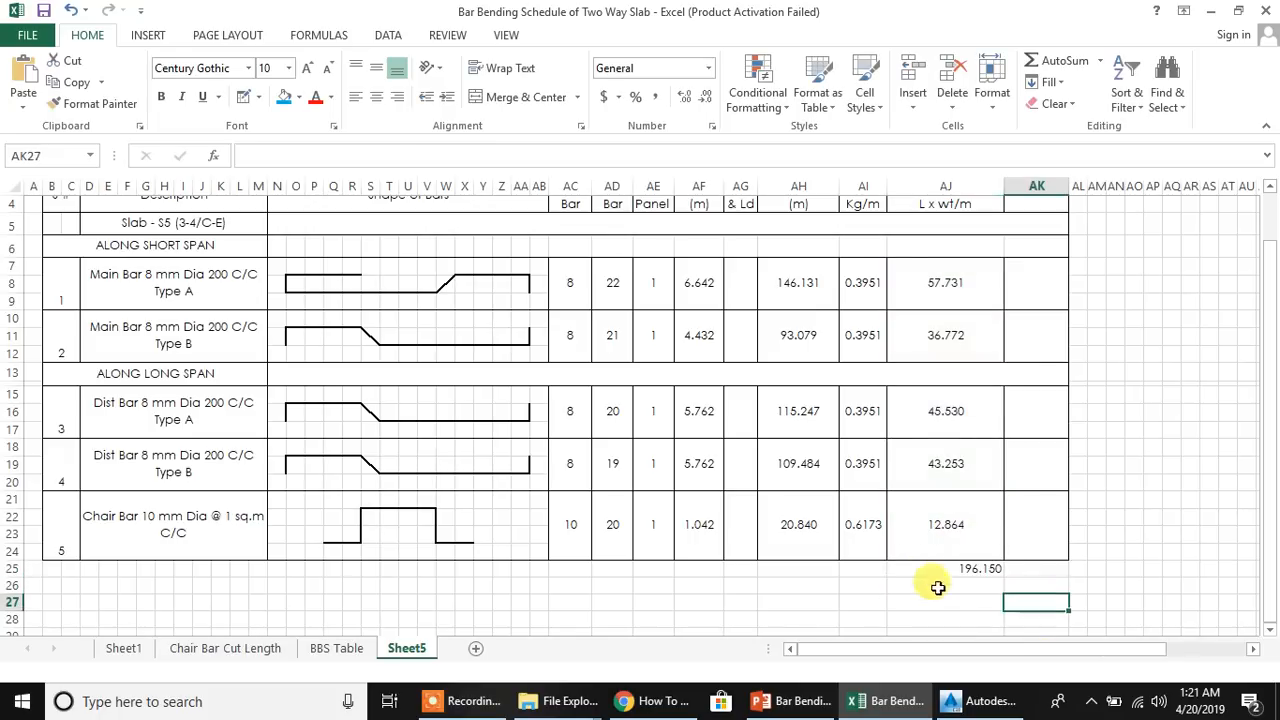
Merge and centre AG25:AI25 and enter the label "Total Weight in Kg =" in it
left_click(950, 566)
left_click(843, 565)
left_click_drag(729, 572, 851, 566)
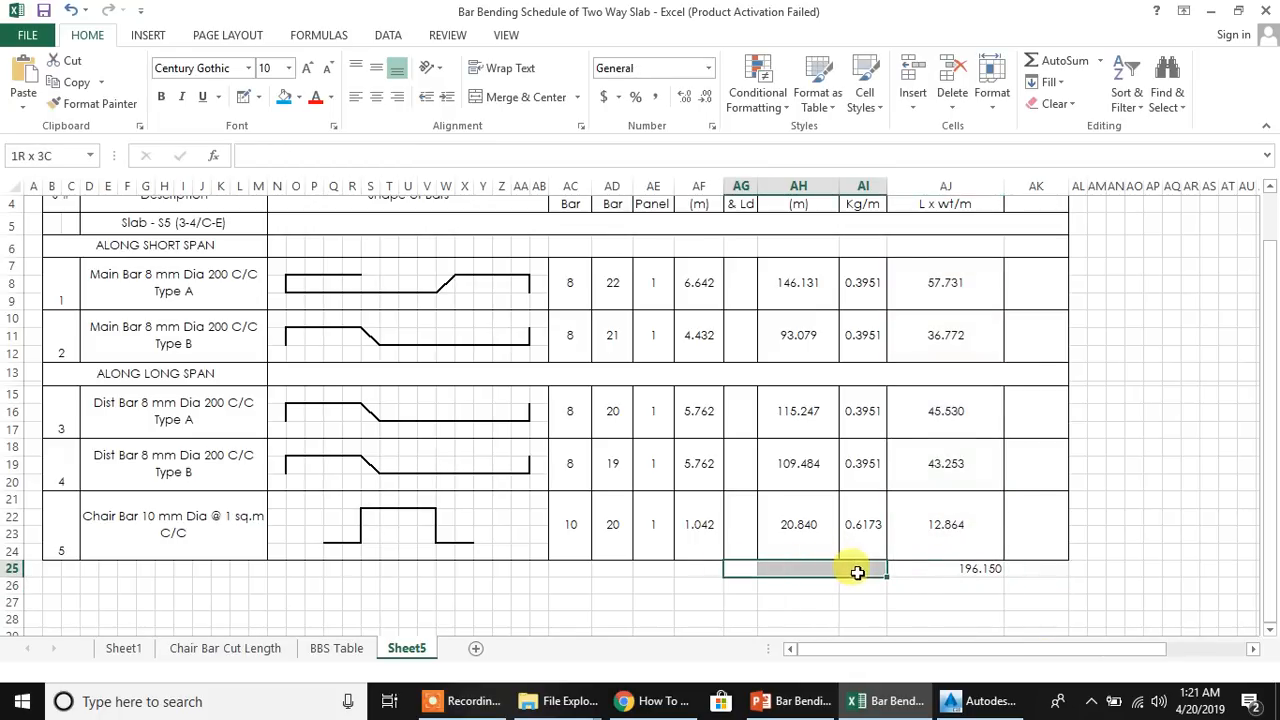
left_click(522, 97)
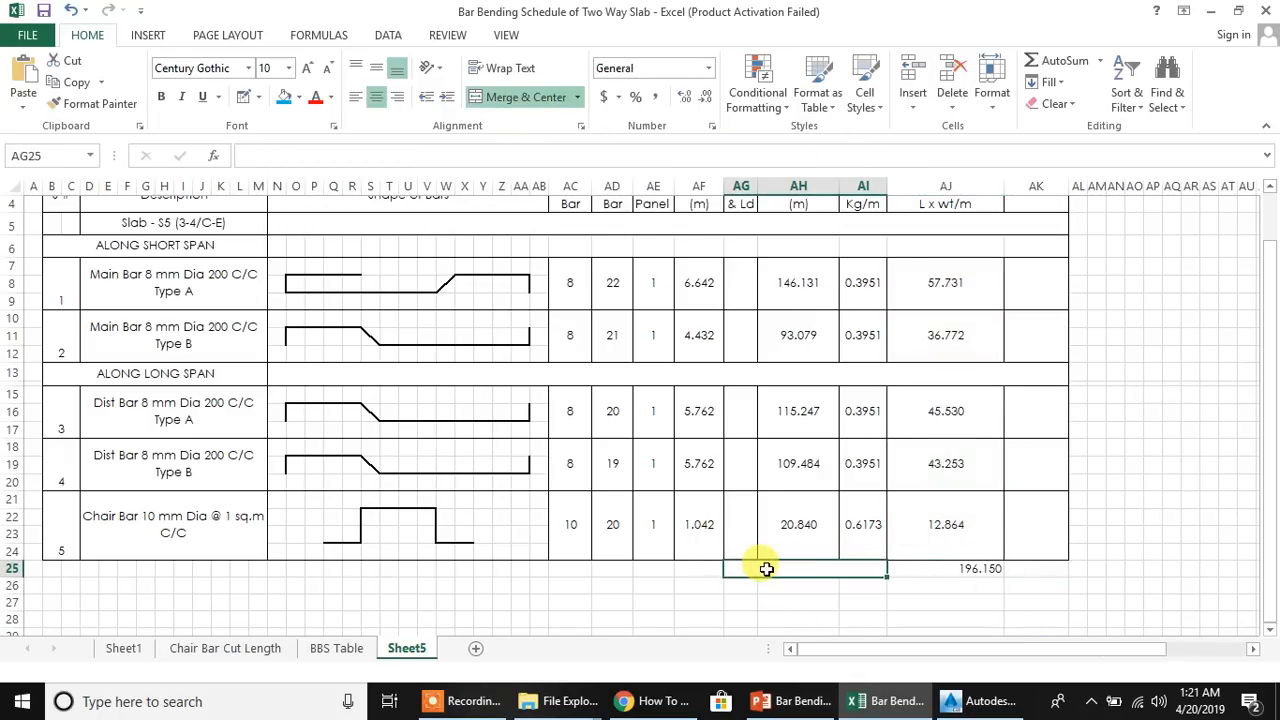
type("Total Weight in Kg =")
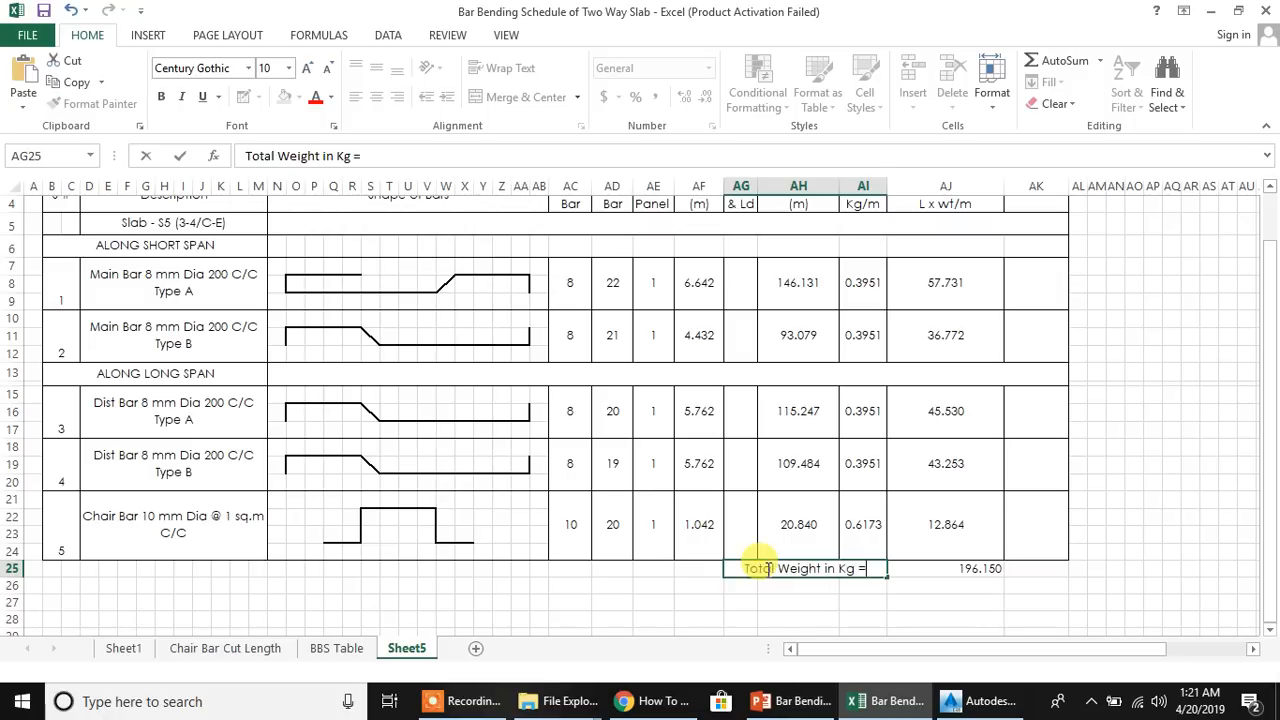
key("Return")
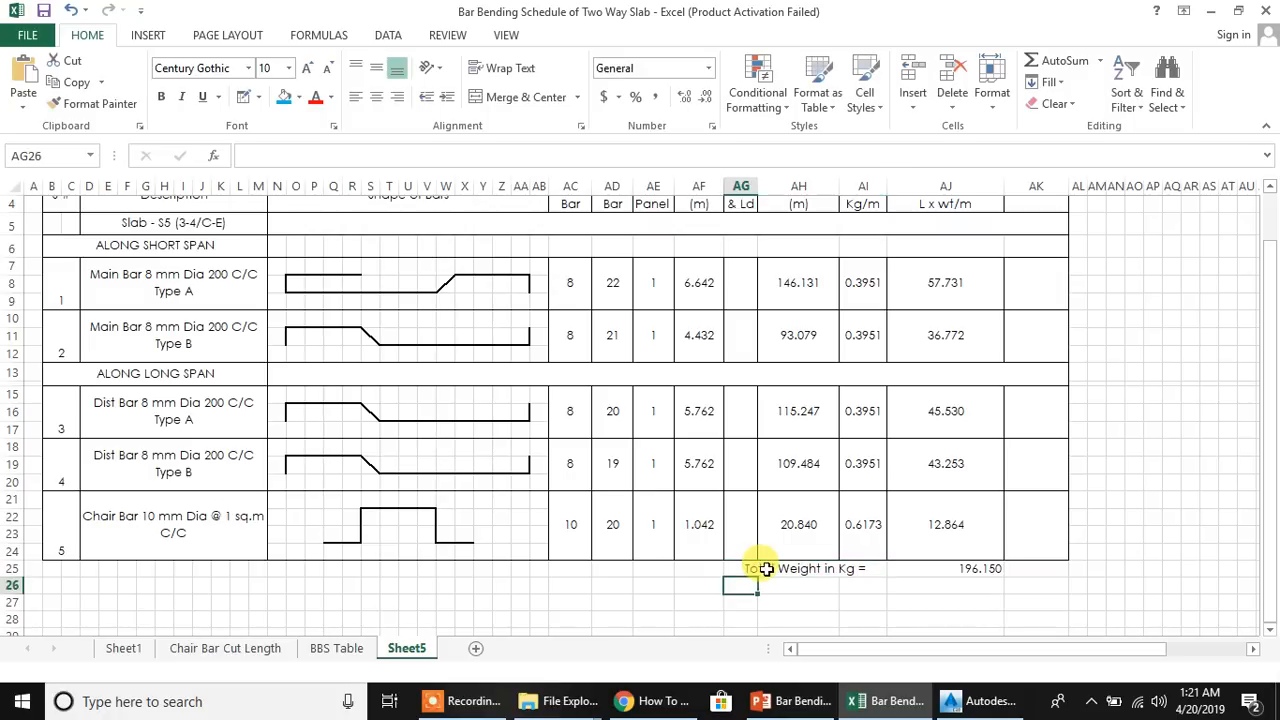
Format the total weight label and value in row 25 as 12 pt bold red, and centre the value in AJ25
left_click_drag(758, 569, 974, 571)
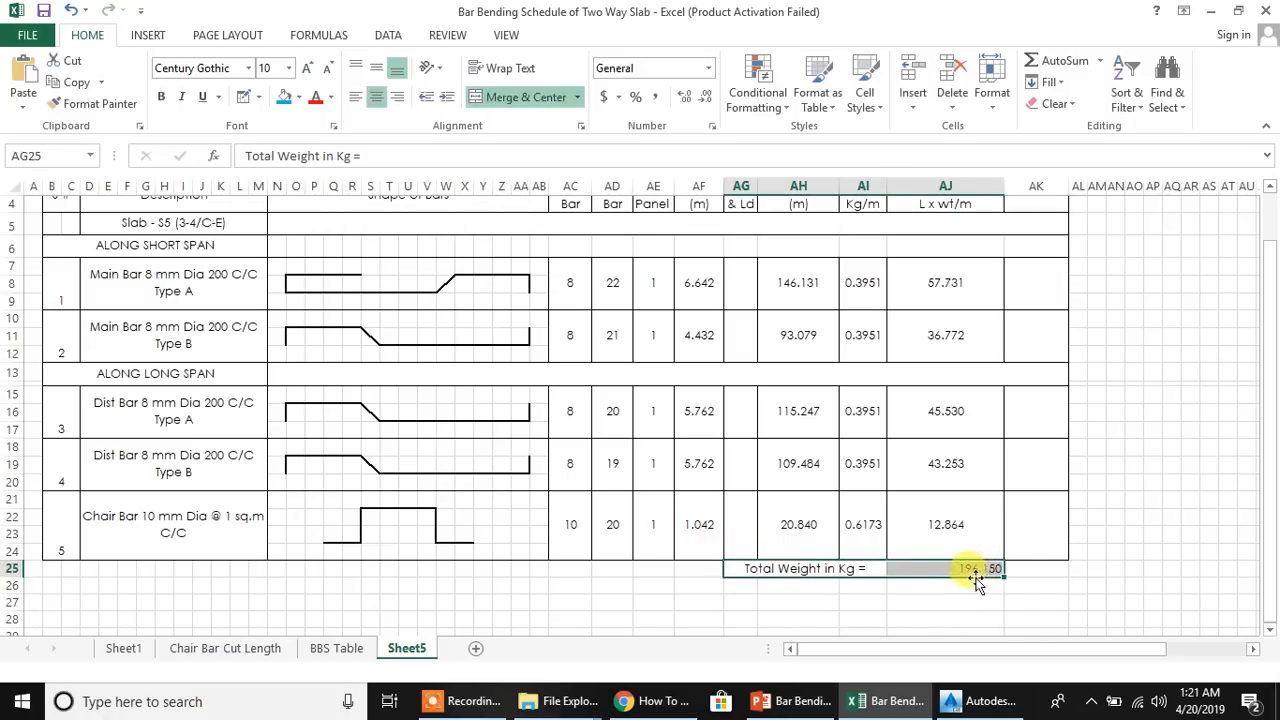
left_click(289, 68)
left_click(274, 162)
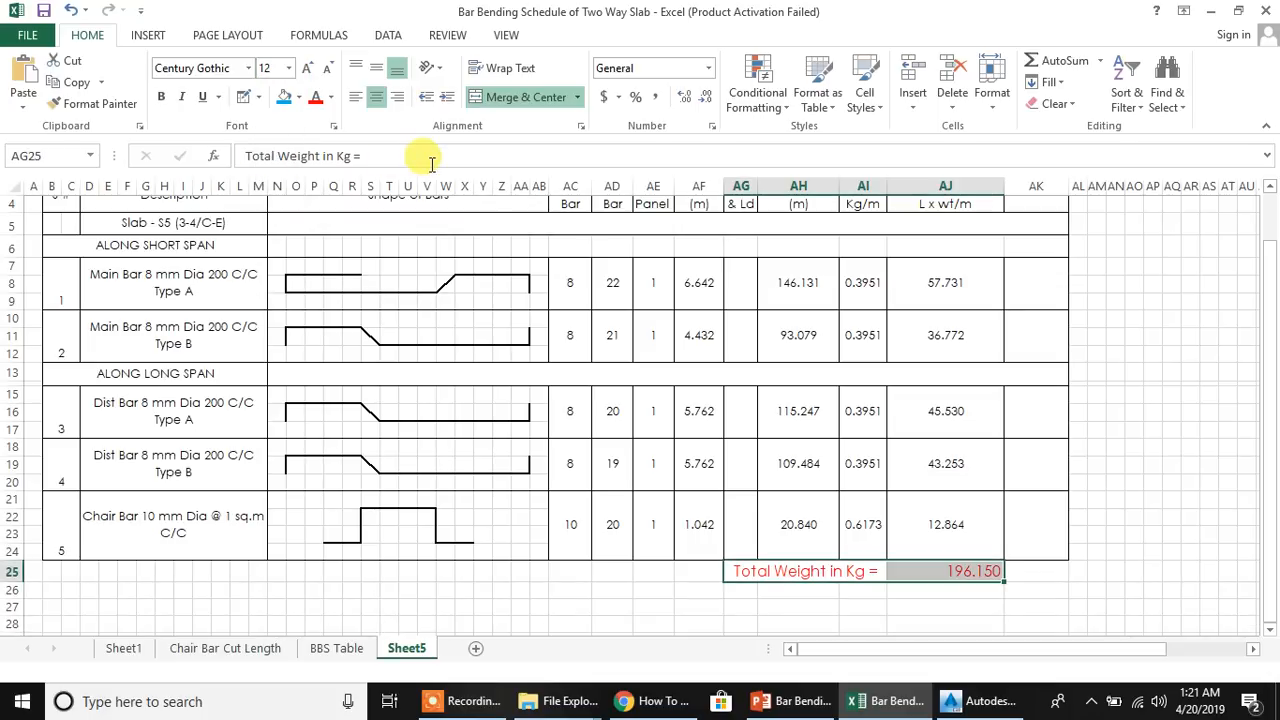
key("ctrl+b")
left_click(960, 571)
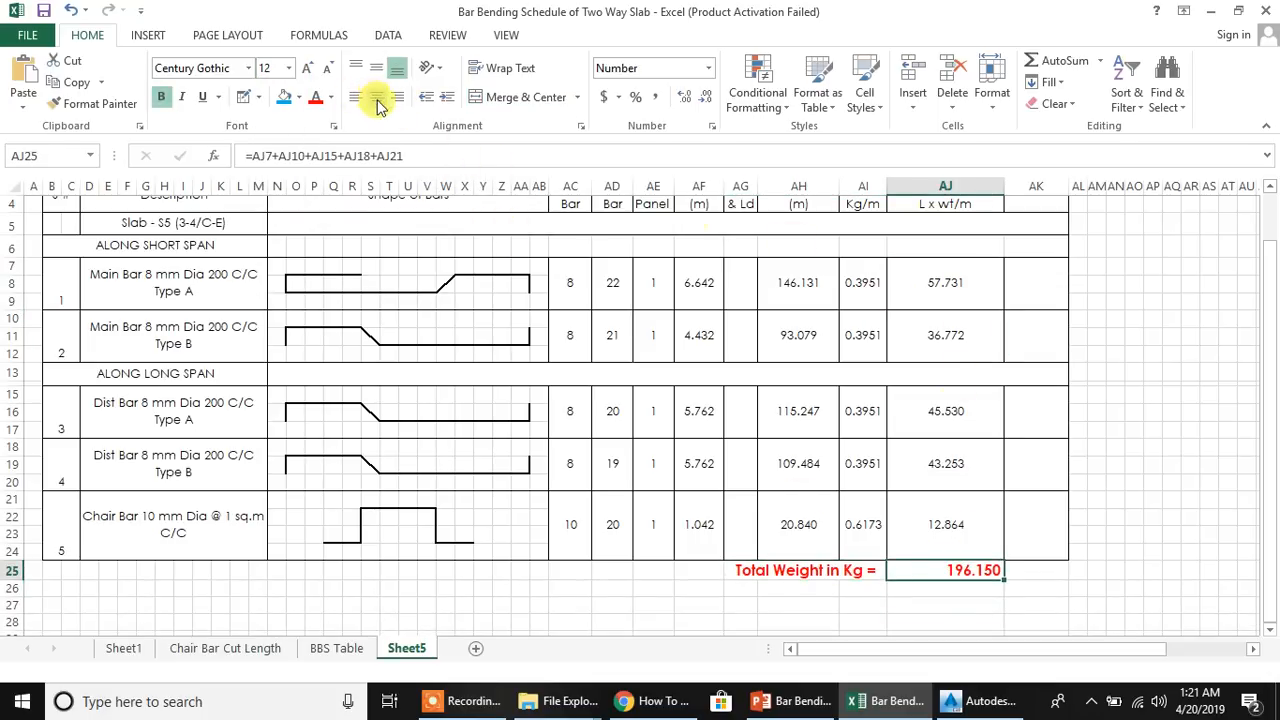
left_click(955, 514)
Set the font size of the bar data in AC7:AJ12 and AC15:AJ24 to 11
scroll(843, 509, "up", 1)
left_click(572, 330)
left_click_drag(620, 369, 944, 397)
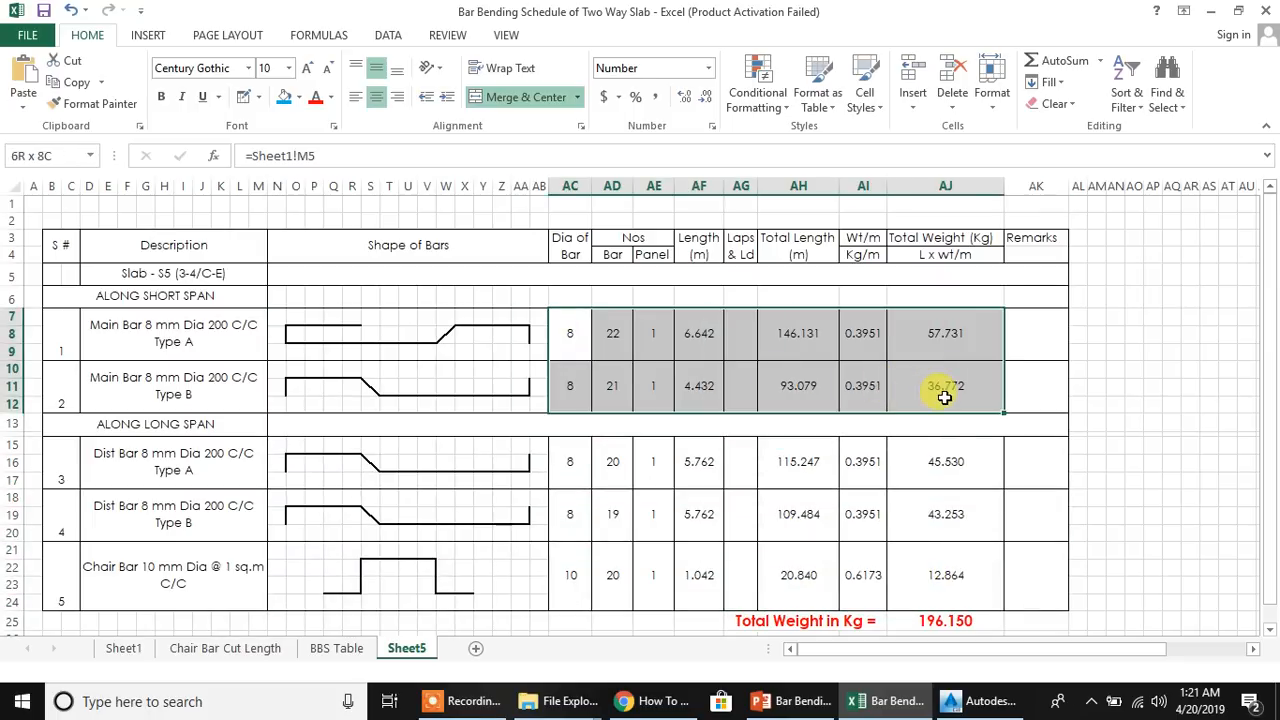
left_click(288, 68)
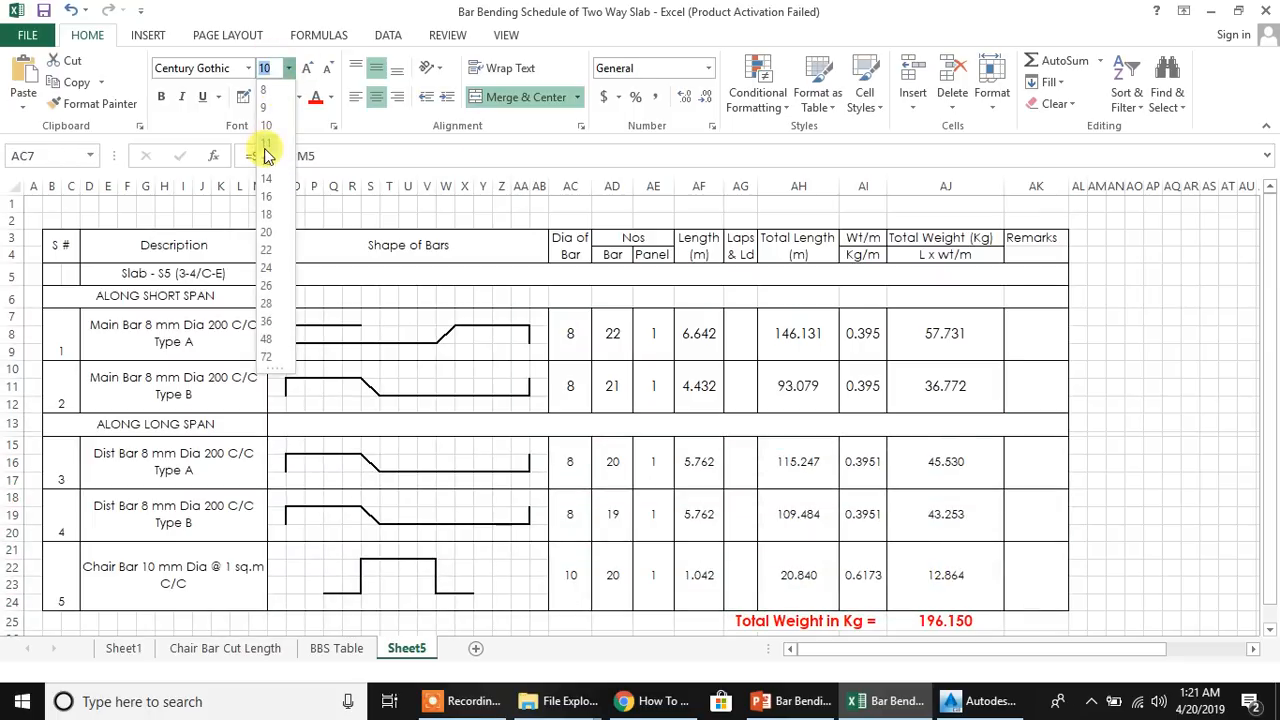
left_click(264, 140)
left_click_drag(560, 461, 944, 590)
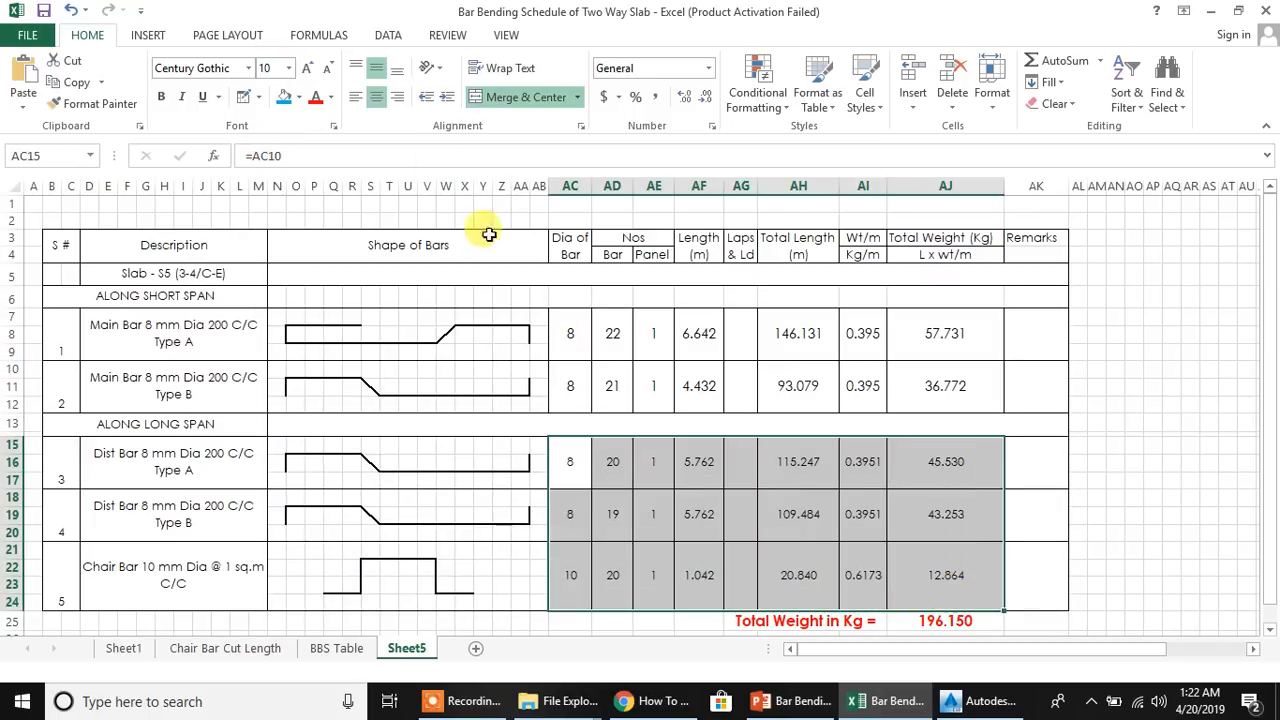
left_click(288, 68)
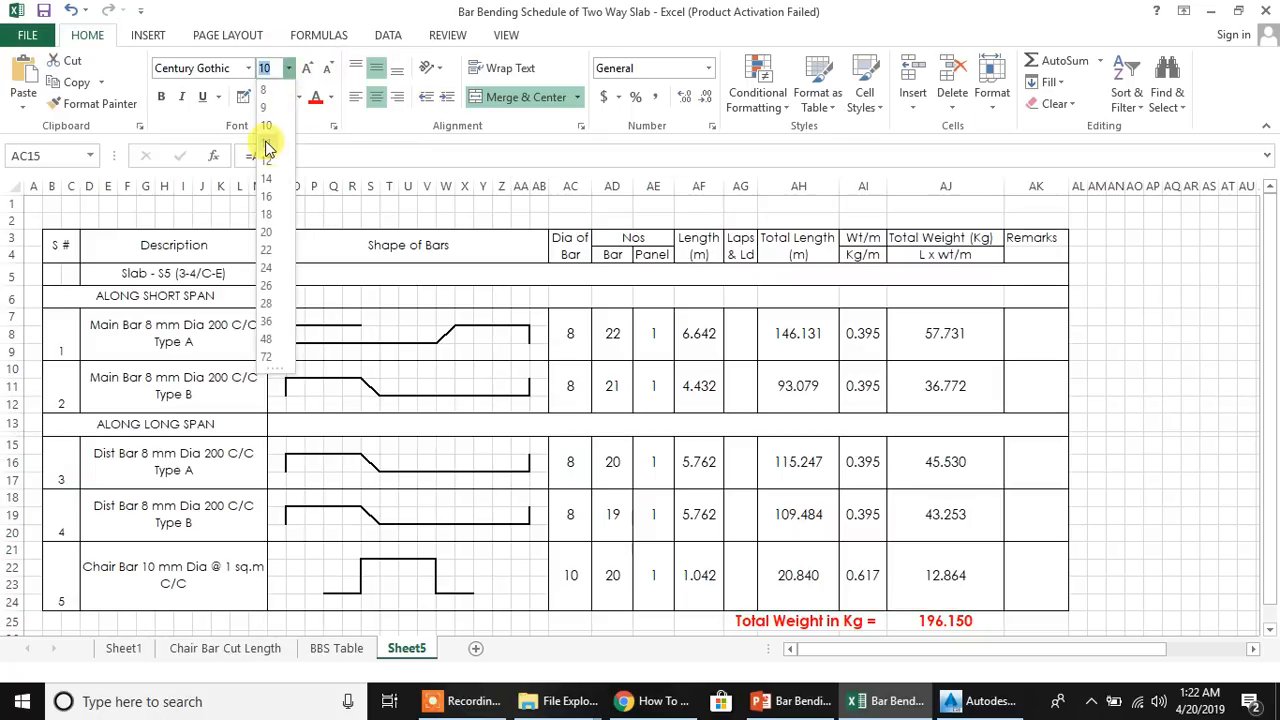
left_click(264, 140)
left_click(929, 503)
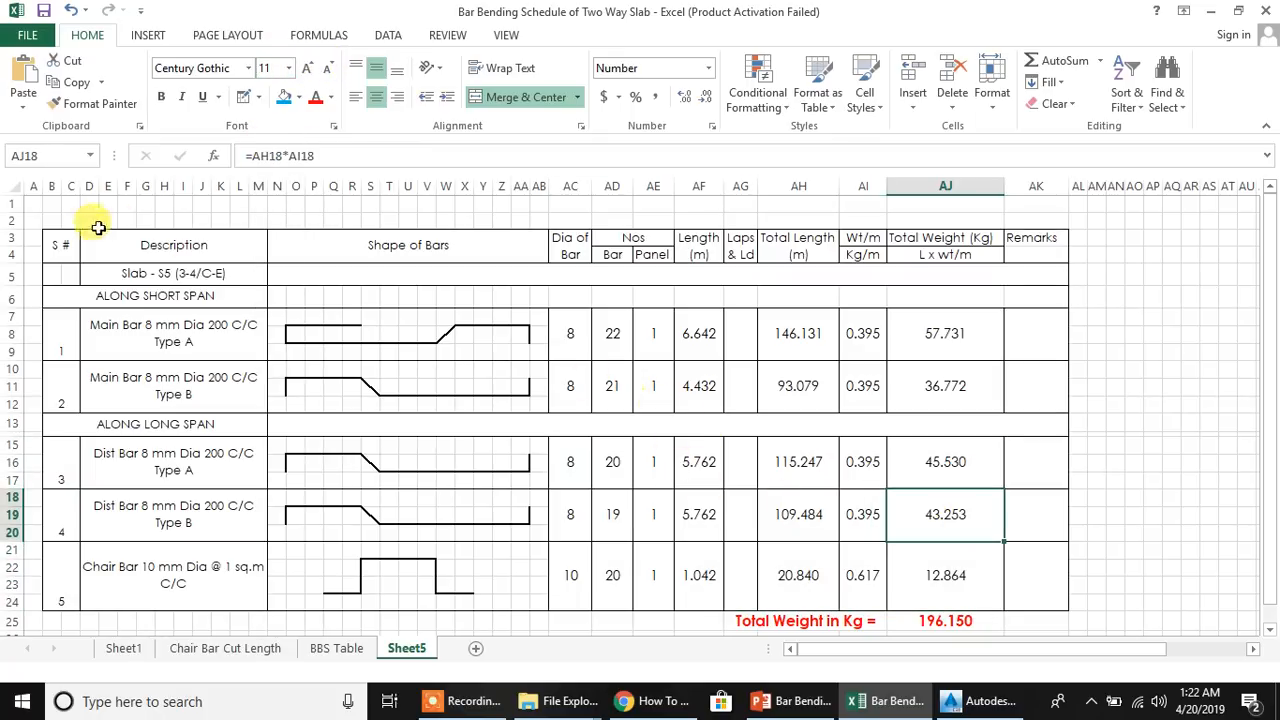
Fill the table's header rows, from S # to Remarks, with yellow
left_click(47, 237)
left_click_drag(56, 243, 1049, 246)
left_click(299, 97)
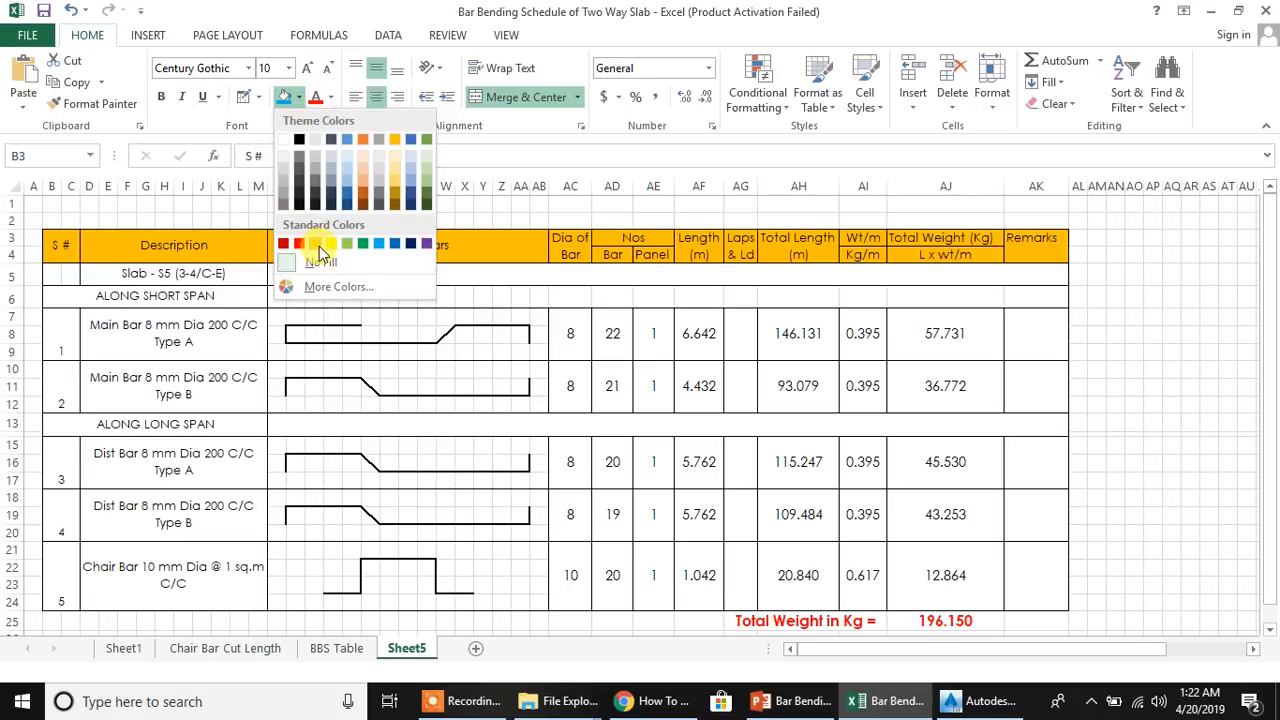
left_click(320, 245)
left_click(78, 296)
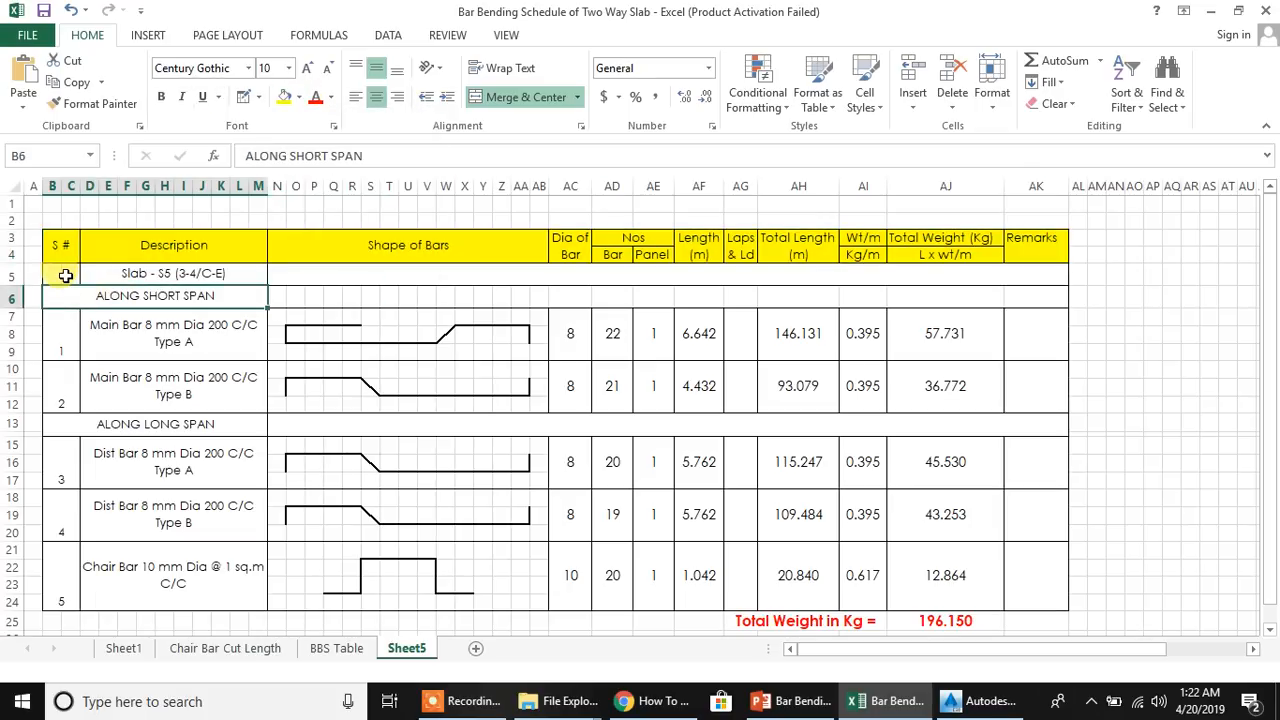
Merge and centre the Slab - S5 (3-4/C-E) label across B5:M5 and fill row 5 of the table with grey
left_click(70, 280)
left_click_drag(204, 278, 52, 278)
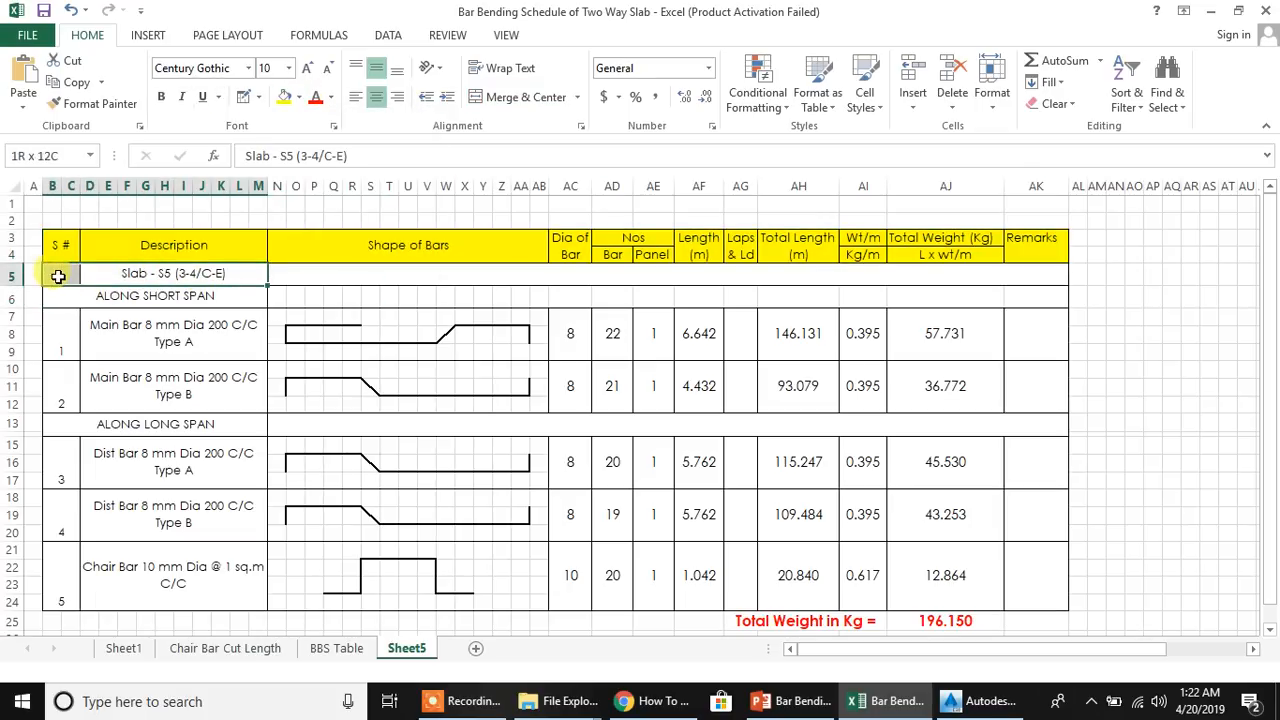
left_click(505, 108)
left_click(228, 318)
left_click_drag(72, 275, 644, 278)
left_click_drag(750, 270, 750, 270)
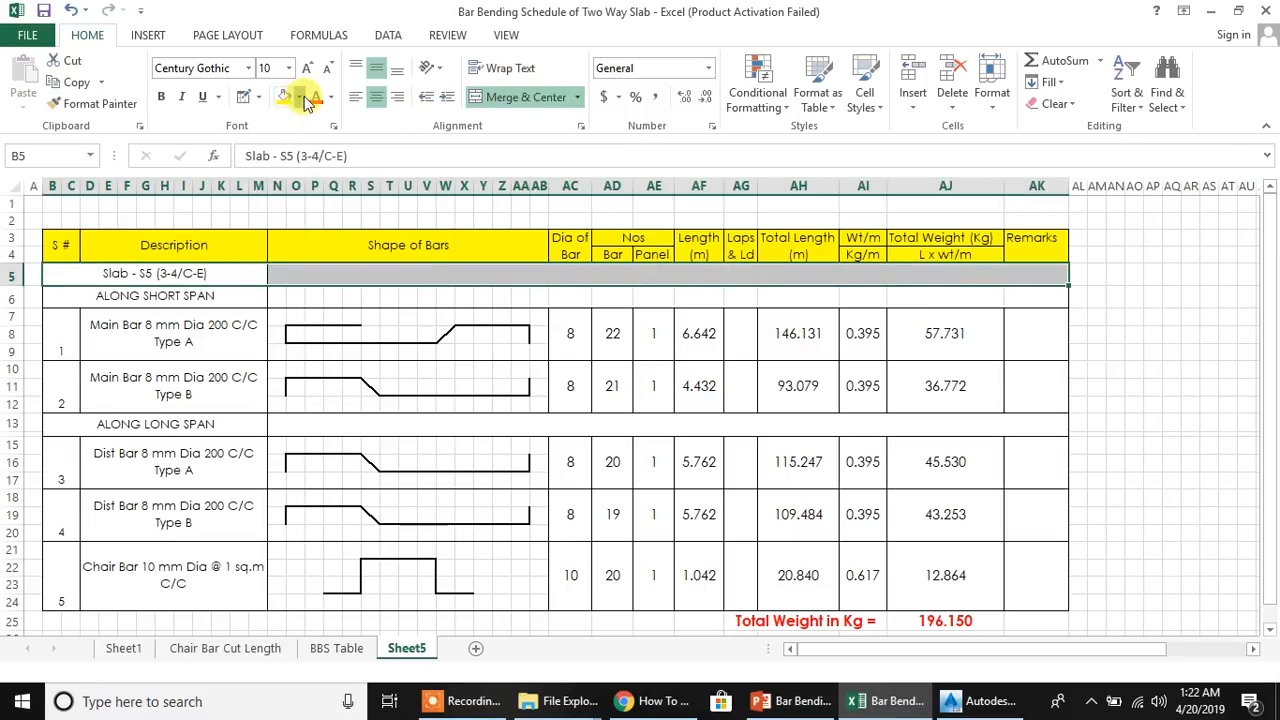
left_click(299, 97)
left_click(283, 183)
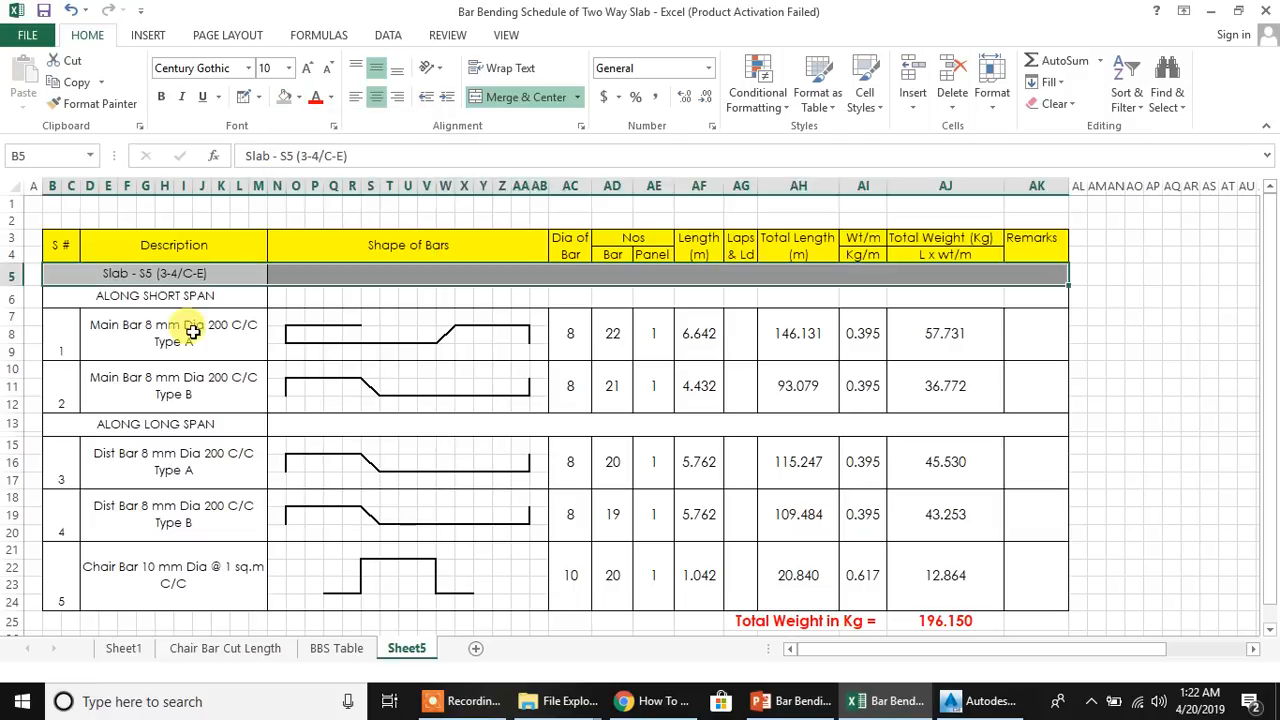
left_click(194, 323)
Fill the ALONG SHORT SPAN and ALONG LONG SPAN heading cells with yellow
left_click(50, 300)
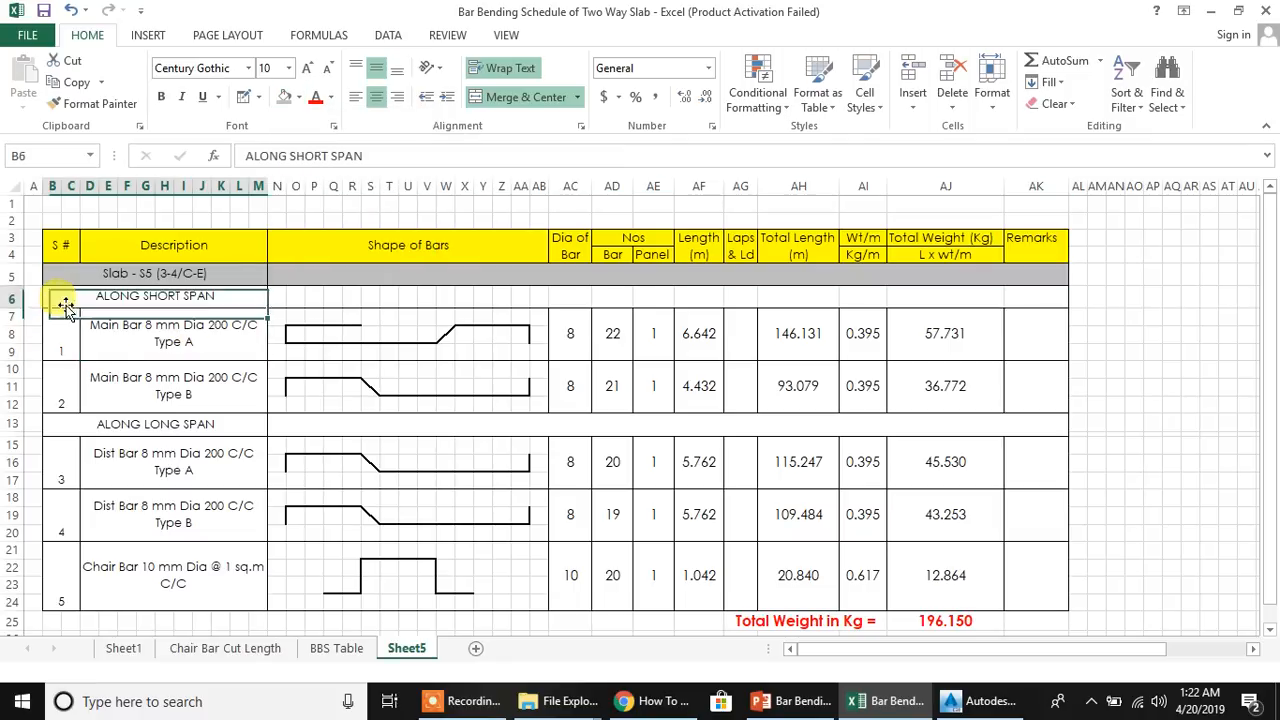
left_click(299, 97)
left_click(331, 246)
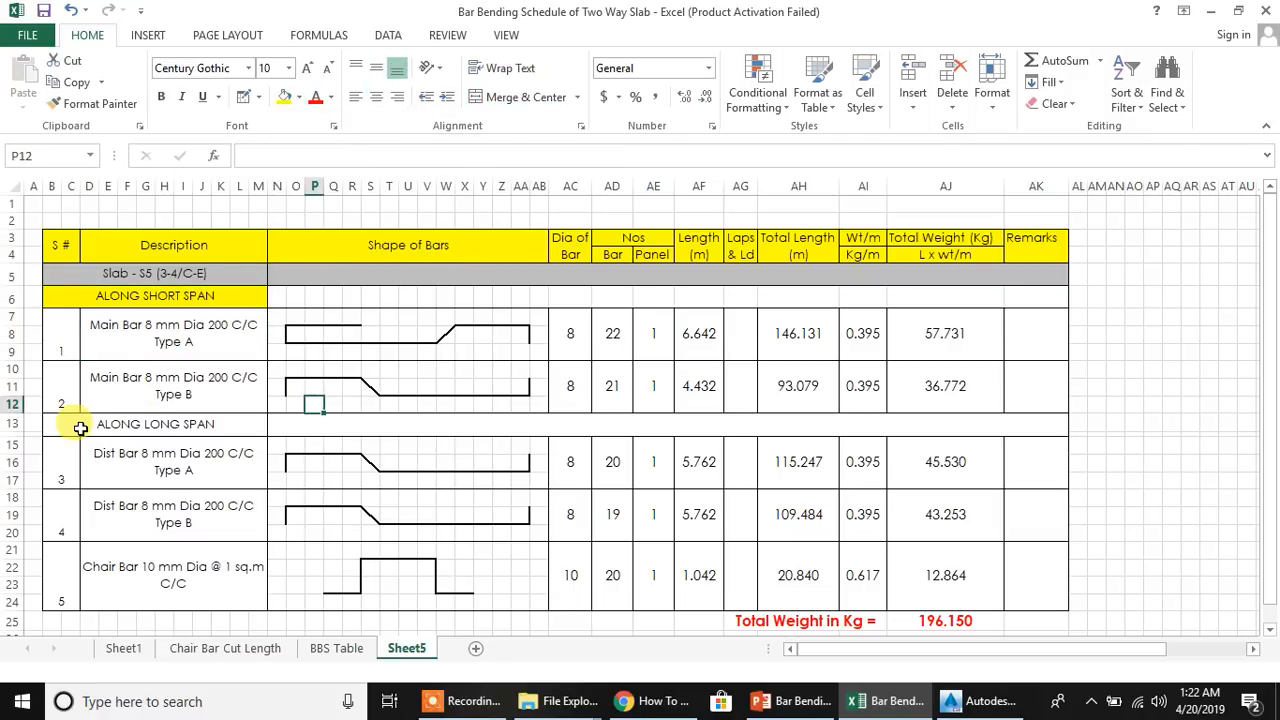
left_click(70, 424)
left_click(287, 99)
Make the ALONG SHORT SPAN and ALONG LONG SPAN headings and the table's header text bold
left_click(195, 295)
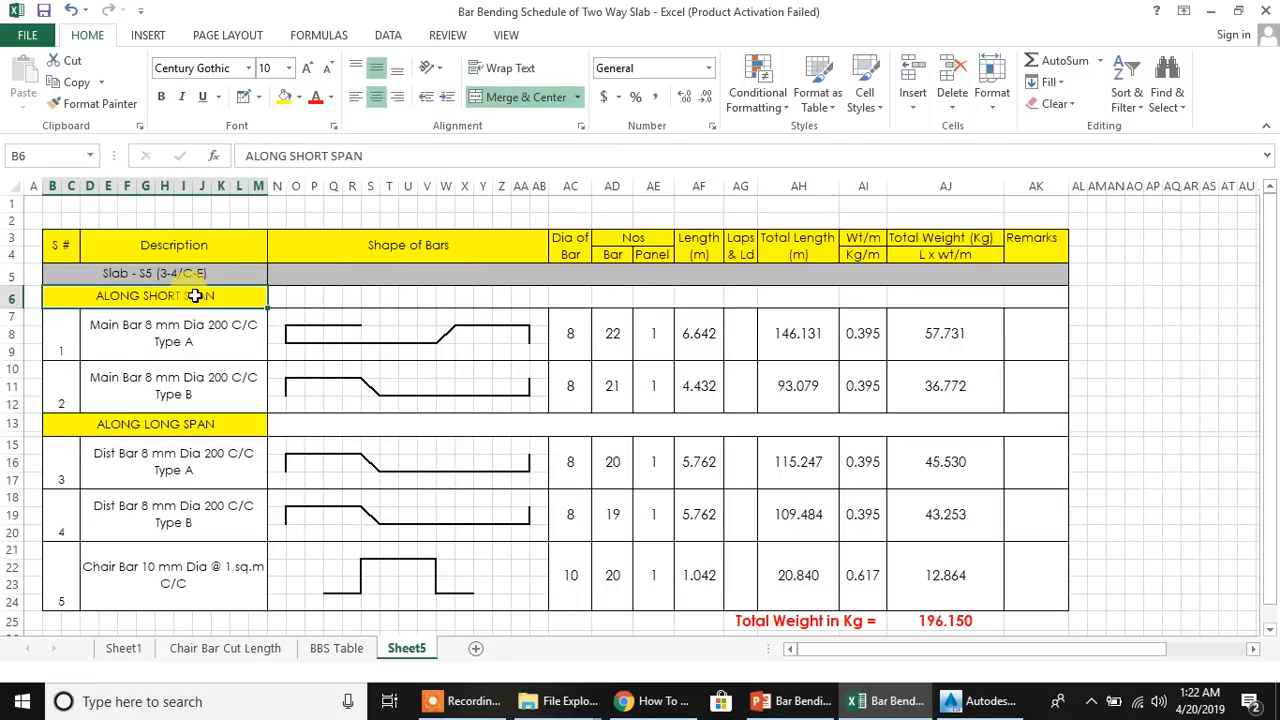
left_click(132, 418)
key("ctrl+b")
left_click(370, 481)
left_click_drag(77, 250, 998, 250)
left_click(800, 445)
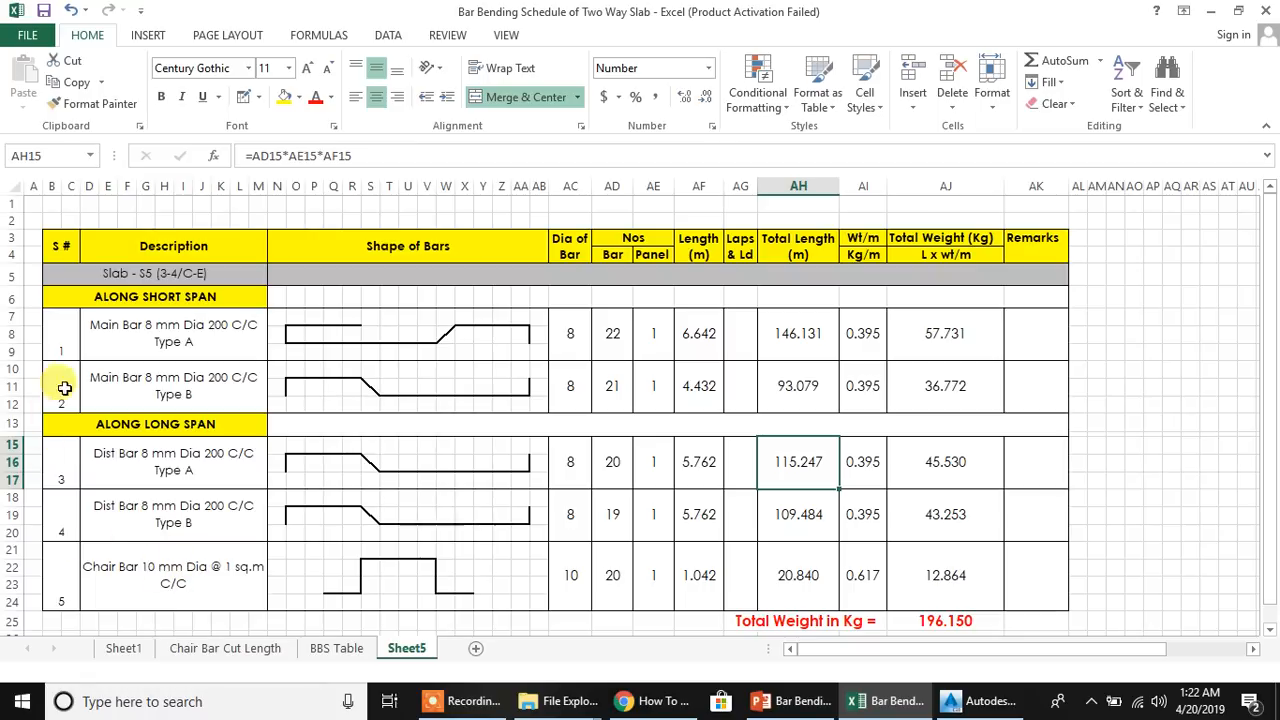
Centre the serial numbers 1 to 5 in the S # column vertically within their cells
left_click_drag(64, 338, 65, 378)
left_click(376, 70)
left_click_drag(57, 490, 60, 595)
left_click(376, 68)
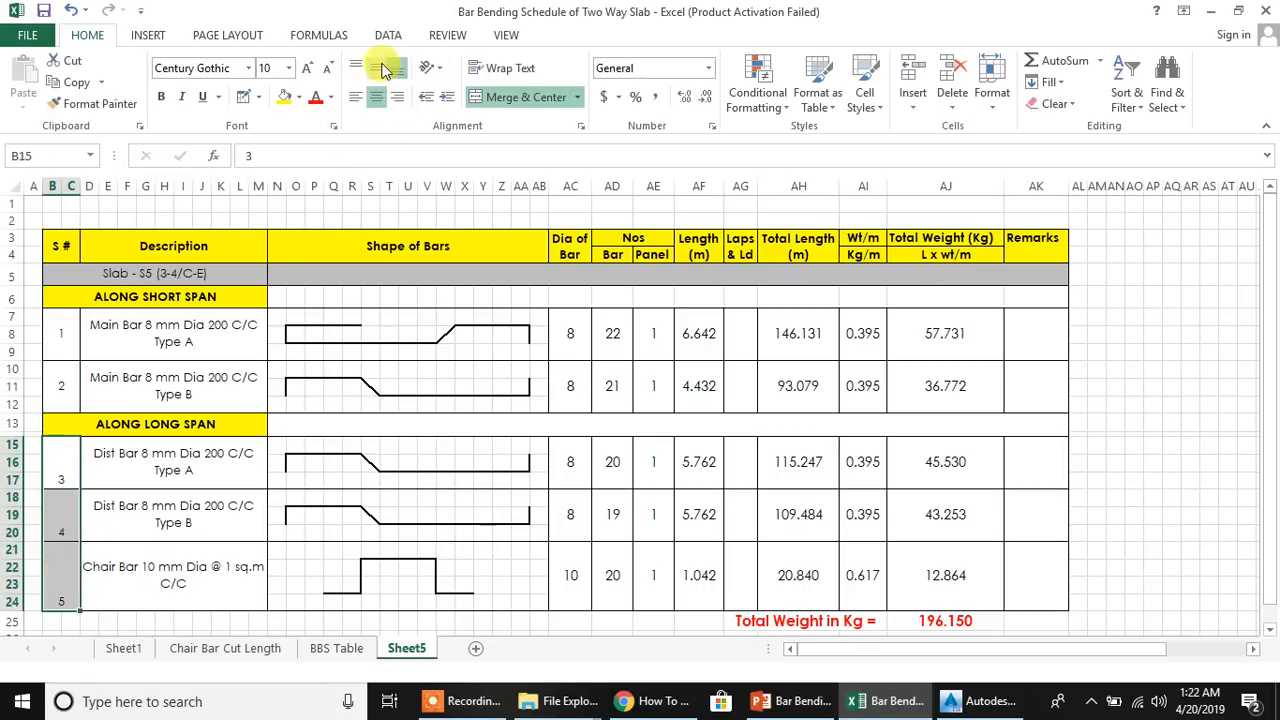
left_click(176, 459)
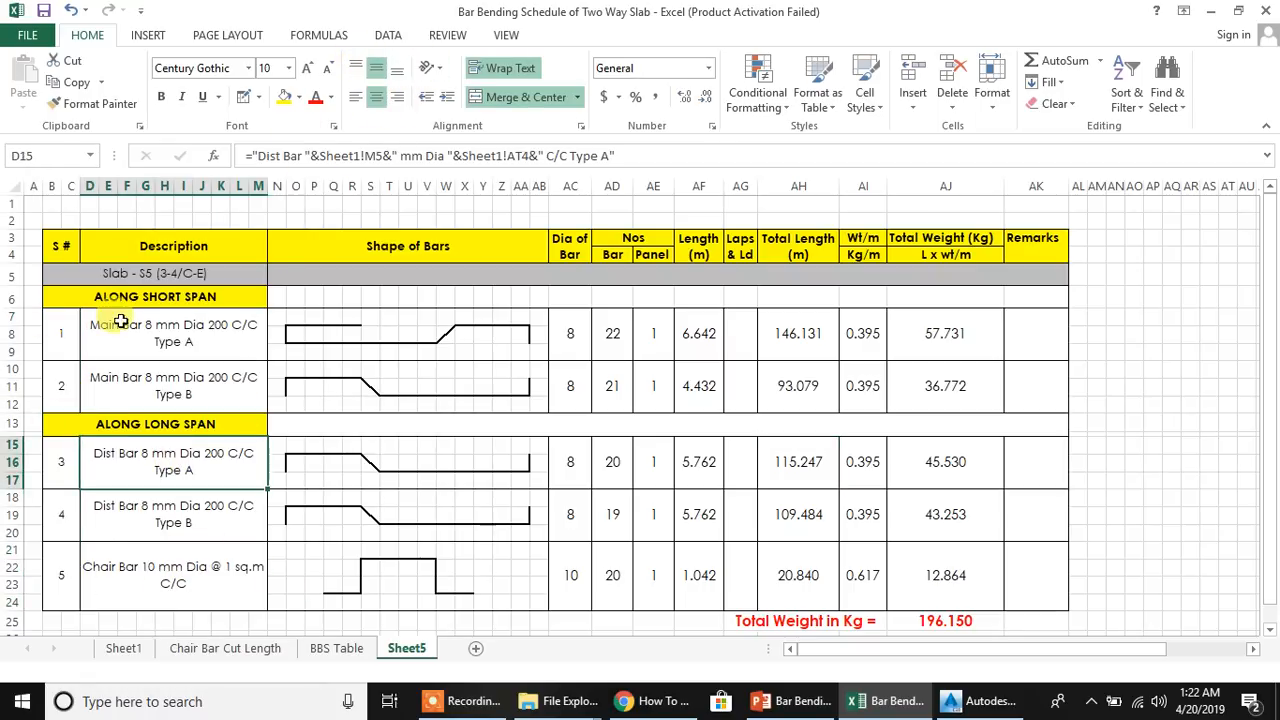
Merge and centre the blank cells N6:AK6 beside the ALONG SHORT SPAN heading into one cell
left_click(523, 472)
left_click_drag(272, 312, 545, 352)
left_click(408, 350)
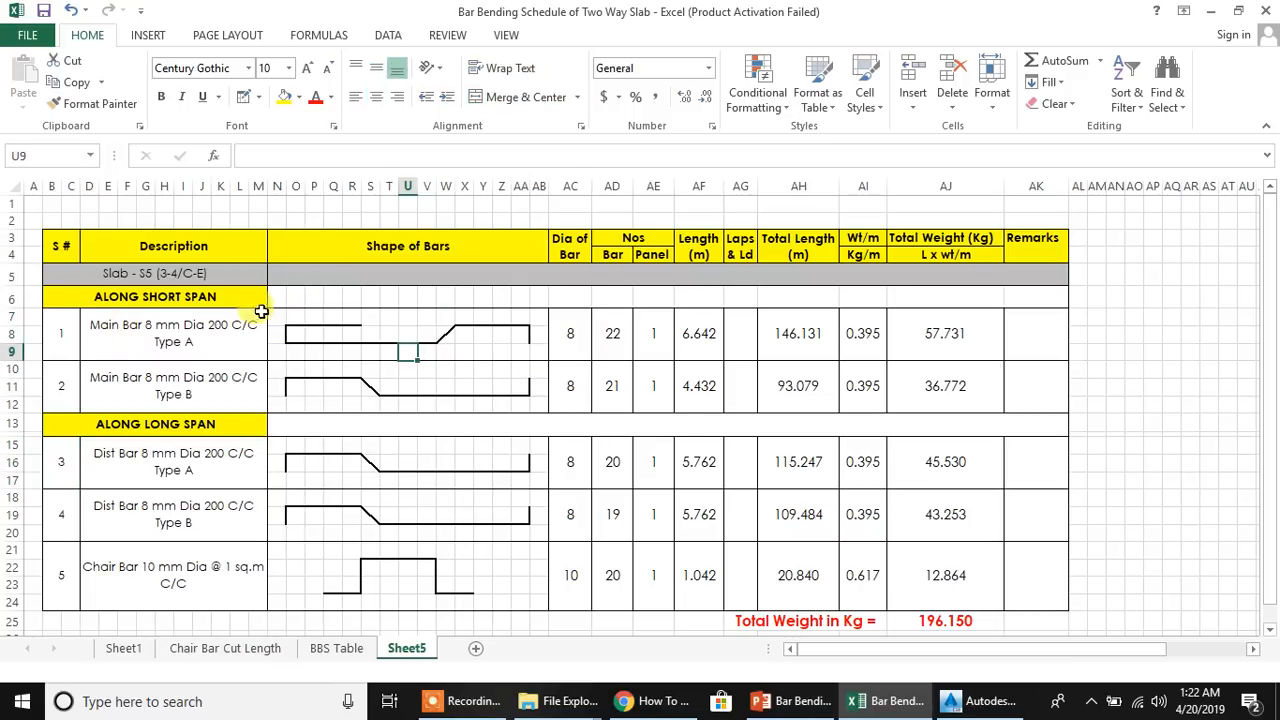
left_click_drag(274, 296, 1014, 296)
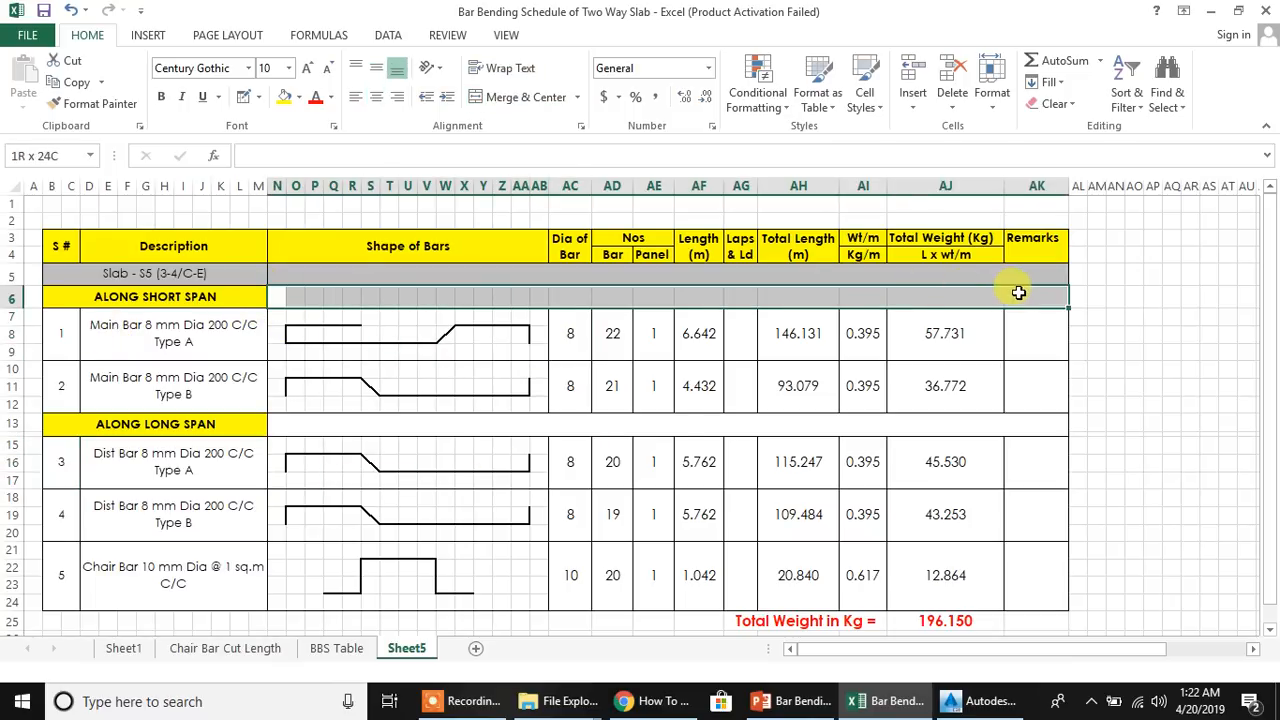
left_click(525, 97)
left_click(698, 386)
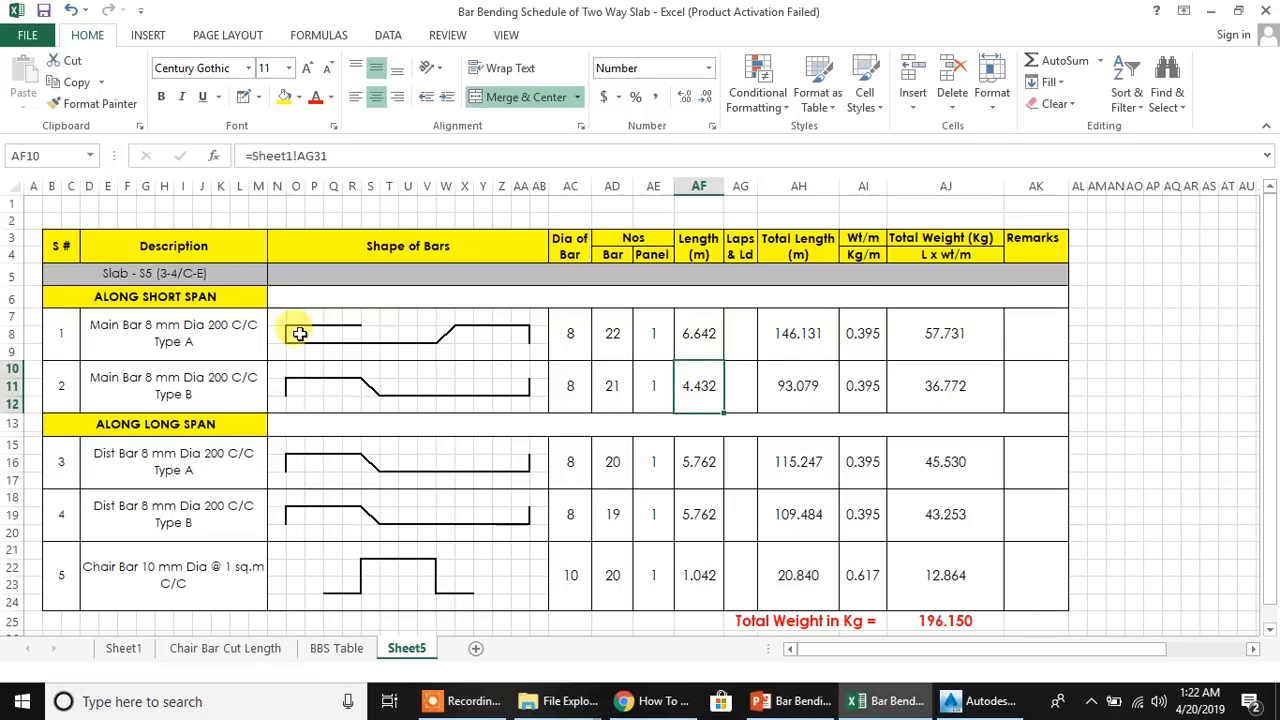
Fill the Shape of Bars cells with white, covering N7:AB12 for bars 1 and 2 and N15:AB24 for bars 3 to 5
left_click_drag(272, 318, 543, 352)
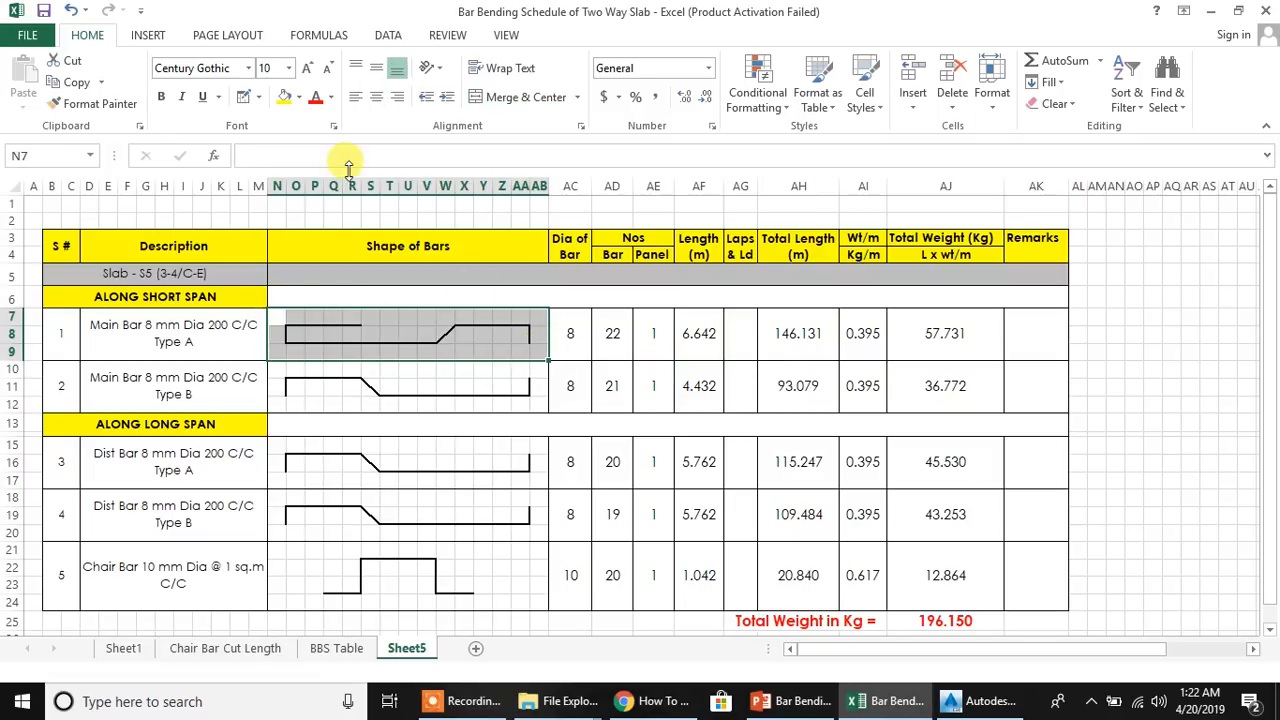
left_click_drag(272, 320, 541, 407)
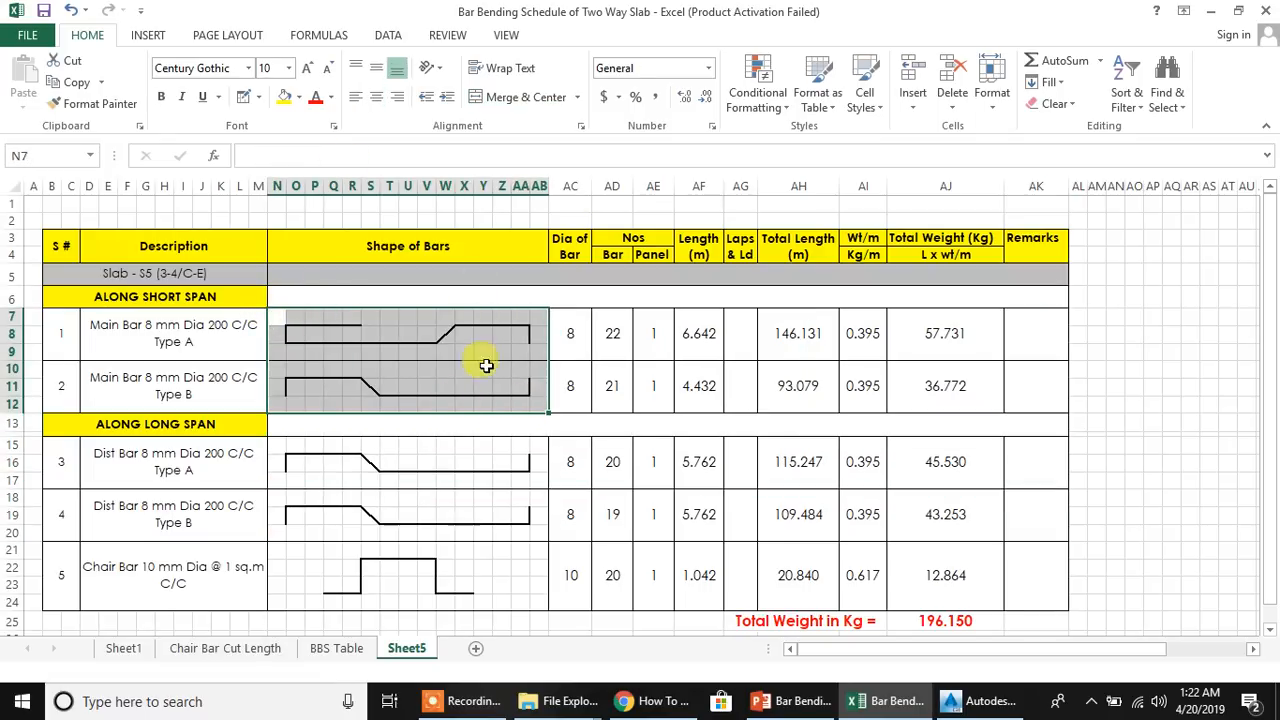
left_click(299, 97)
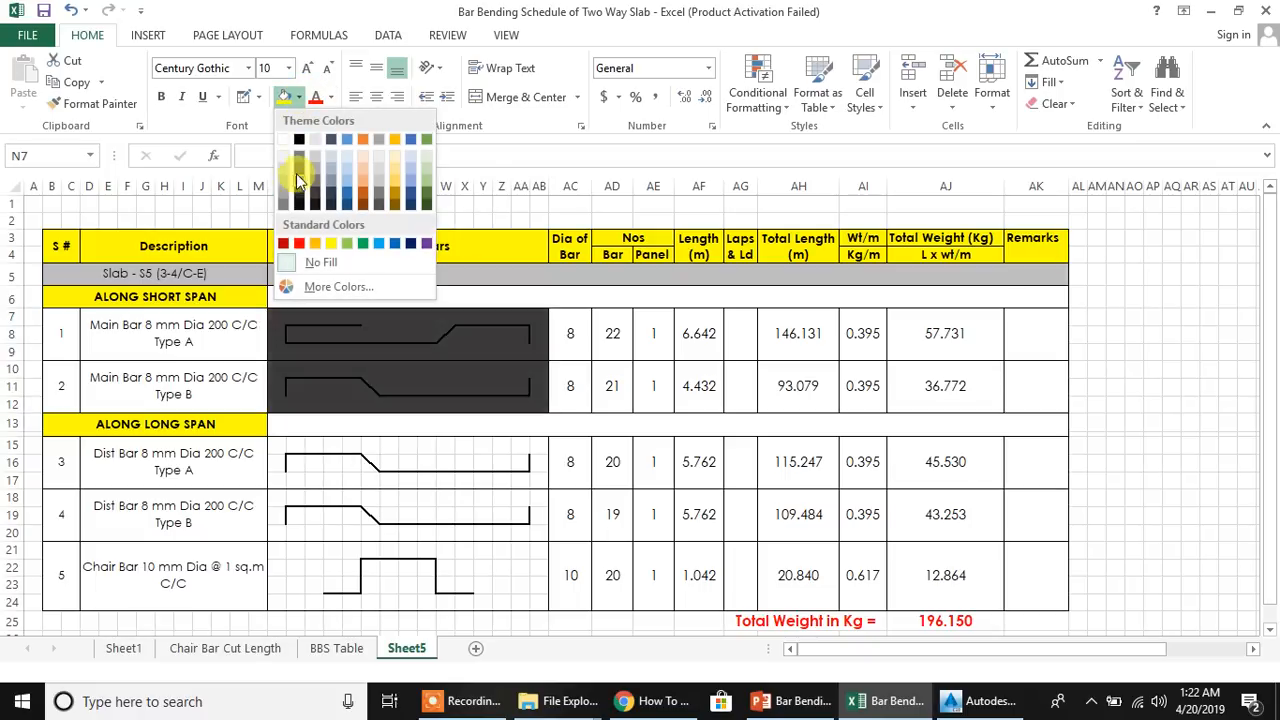
left_click(288, 141)
left_click_drag(286, 451, 537, 596)
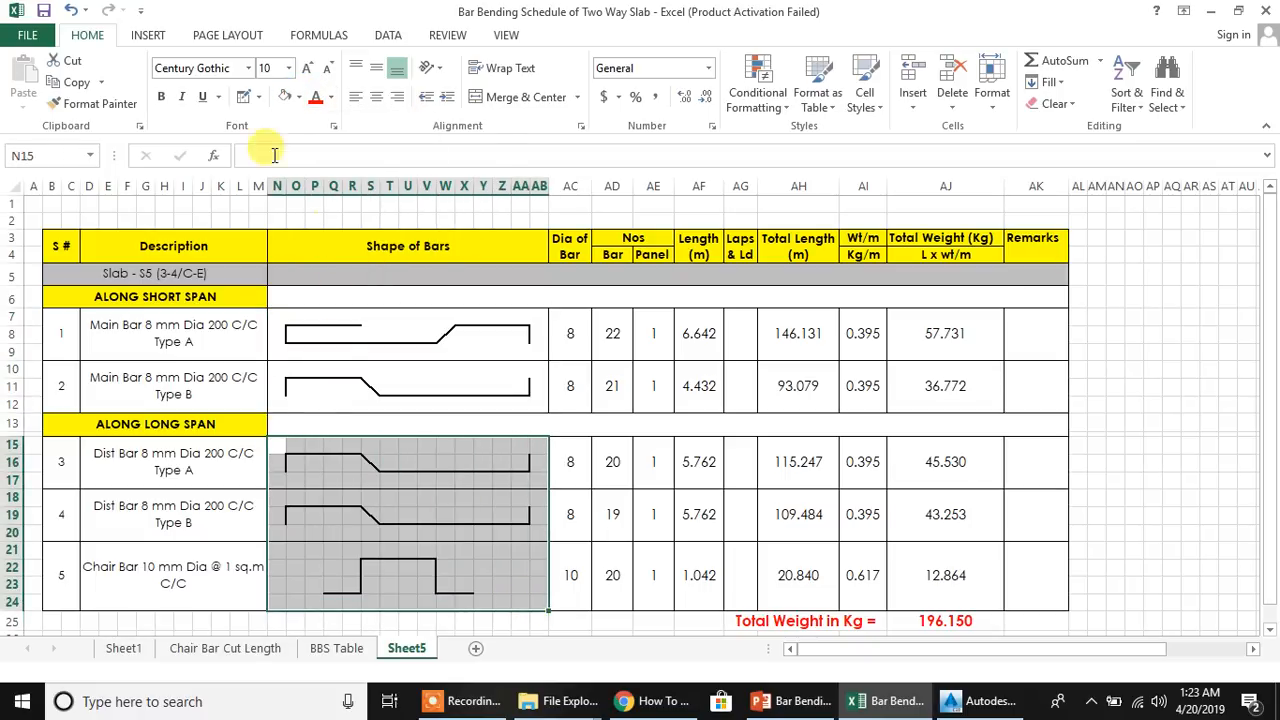
left_click(285, 96)
left_click(816, 482)
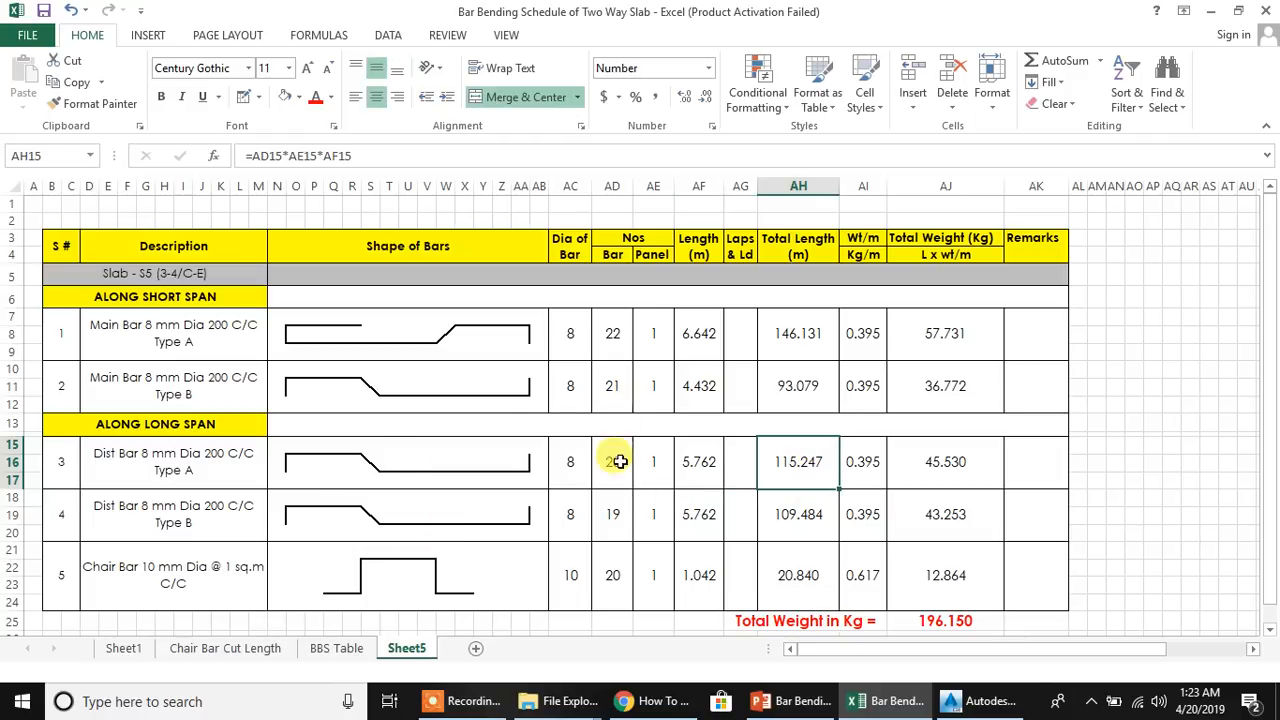
left_click(974, 394)
left_click(681, 366)
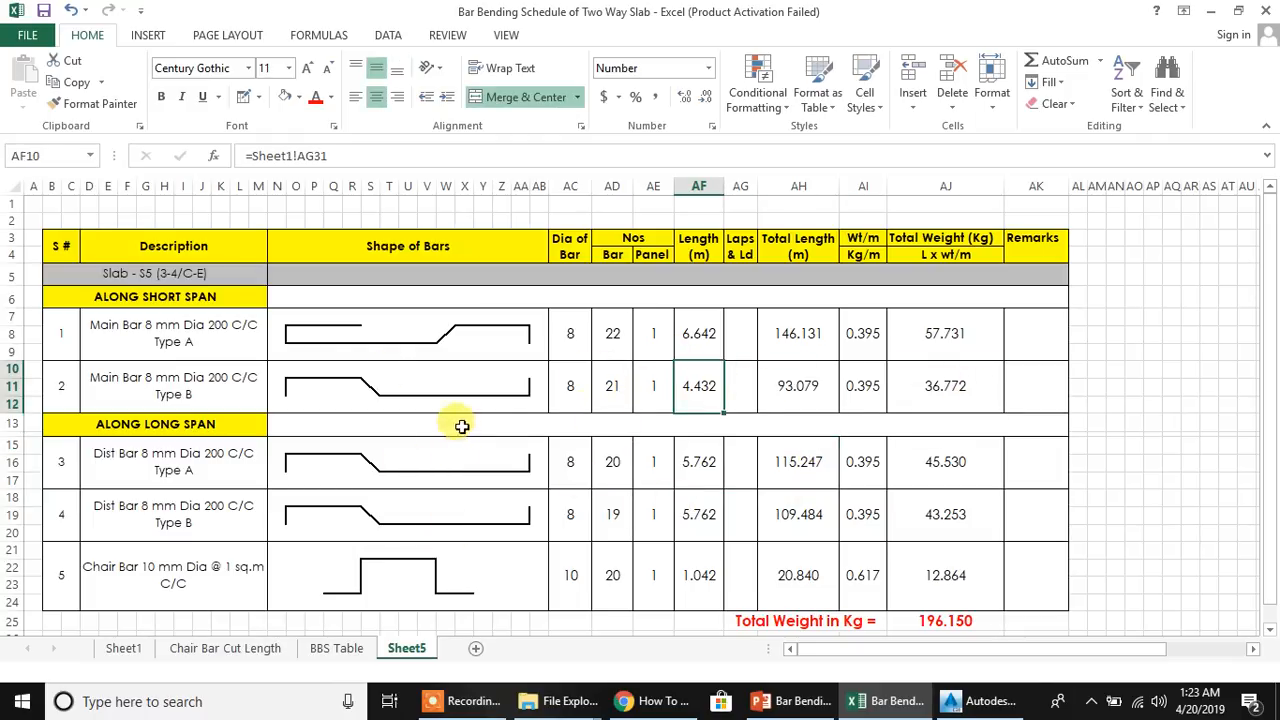
left_click(365, 334)
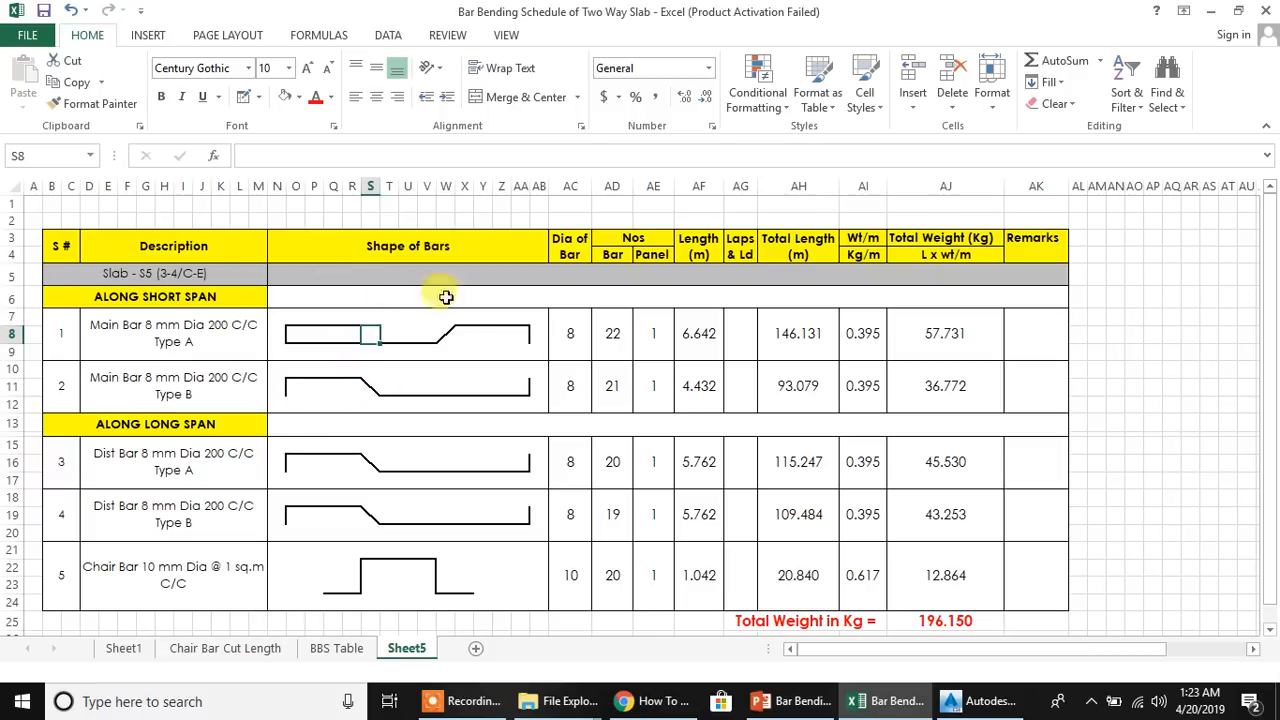
Merge and centre the blank rows 1 and 2 above the table header across columns B to AK
left_click(337, 648)
scroll(466, 491, "up", 1)
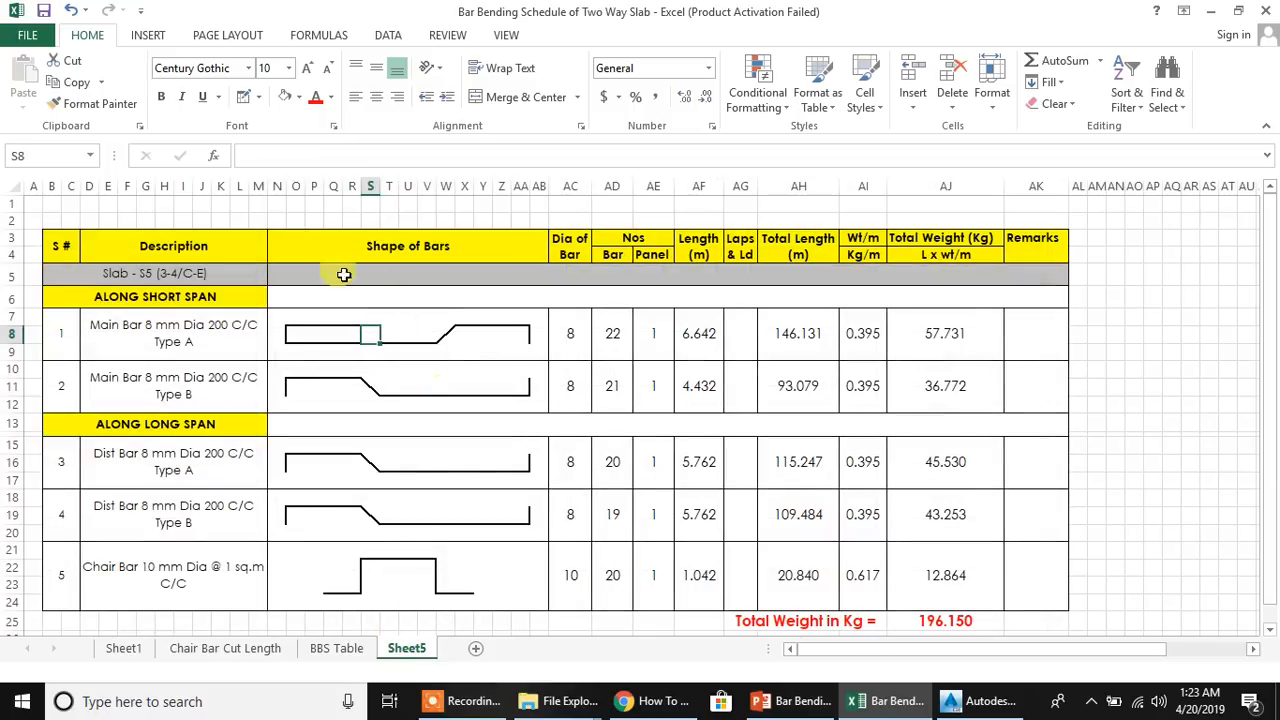
left_click_drag(52, 205, 1057, 220)
left_click(512, 99)
left_click(699, 462)
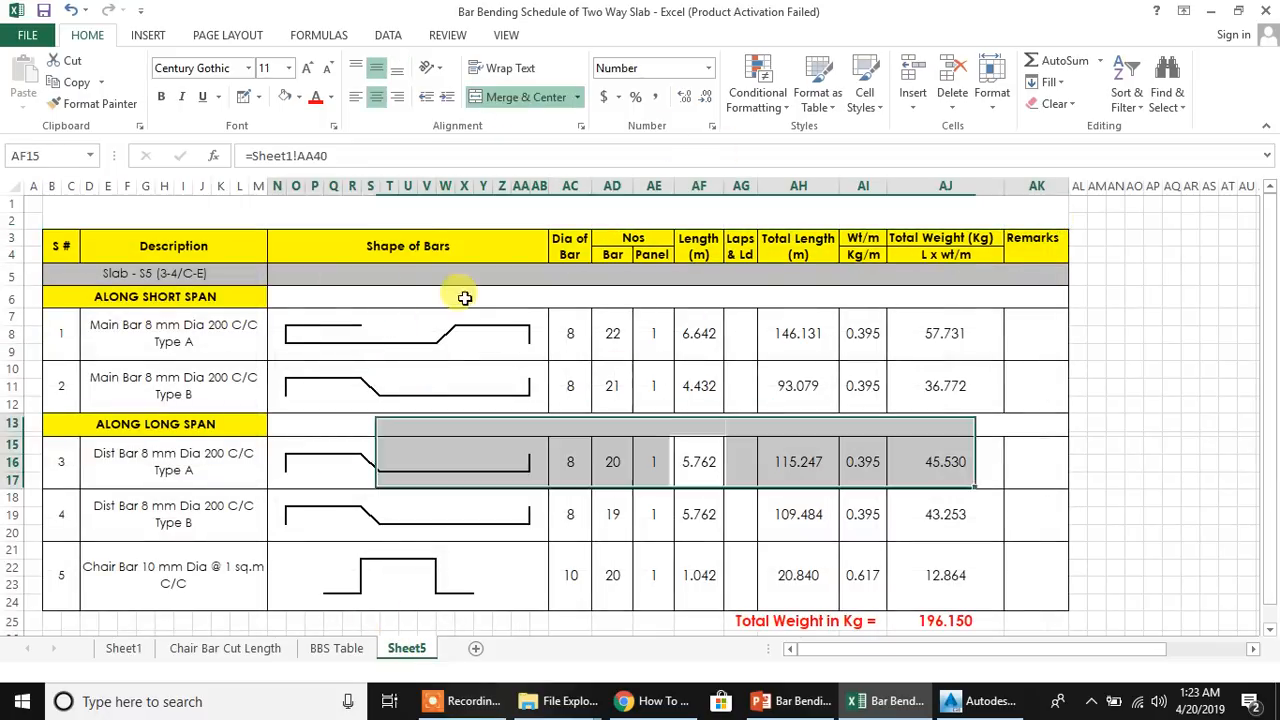
Enter the title BAR BENDING SCHEDULE OF TWO WAY SLAB in the merged cell above the table
left_click(433, 208)
type("bar")
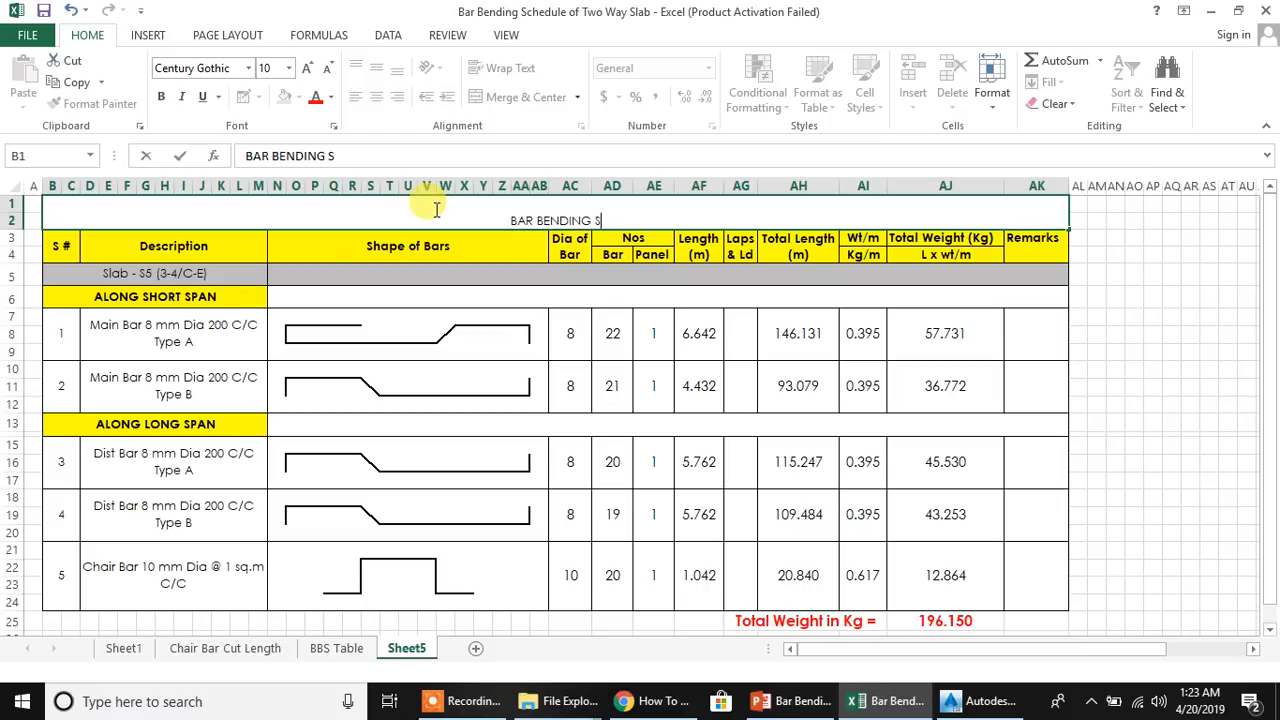
type("BENDING SCHEDULE OF RCC")
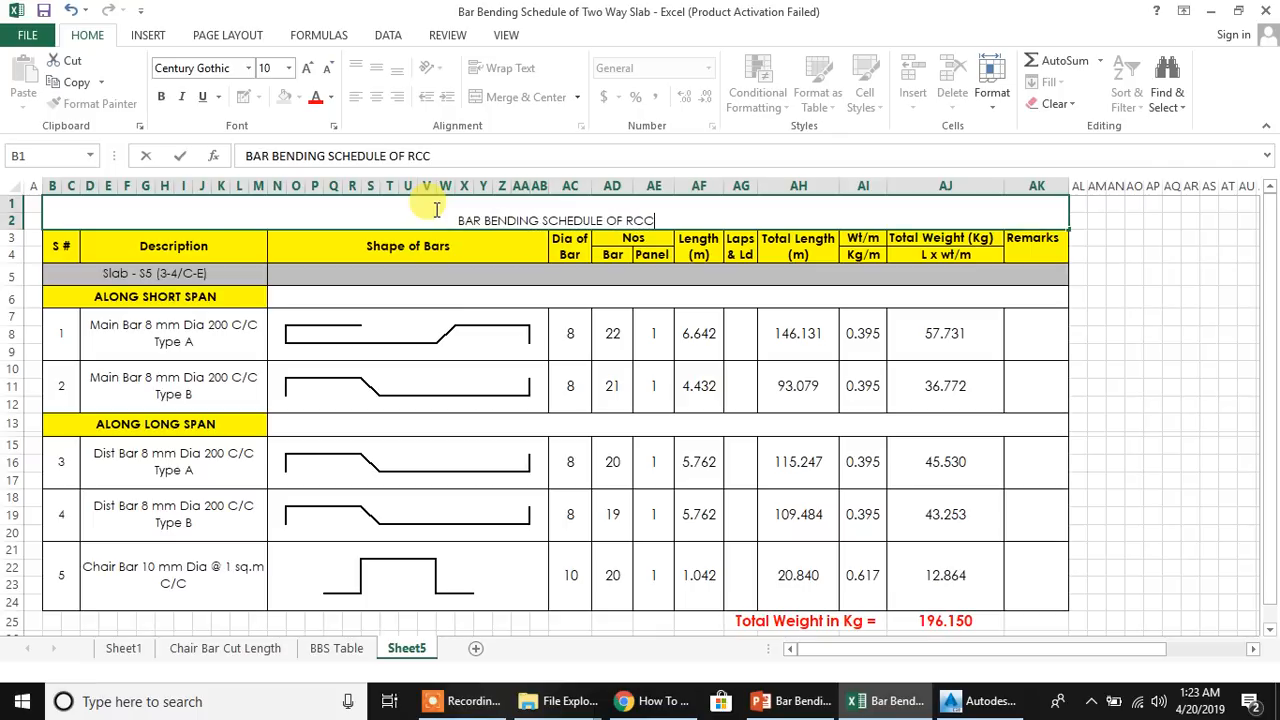
key("BackSpace")
key("BackSpace")
key("BackSpace")
type("TW")
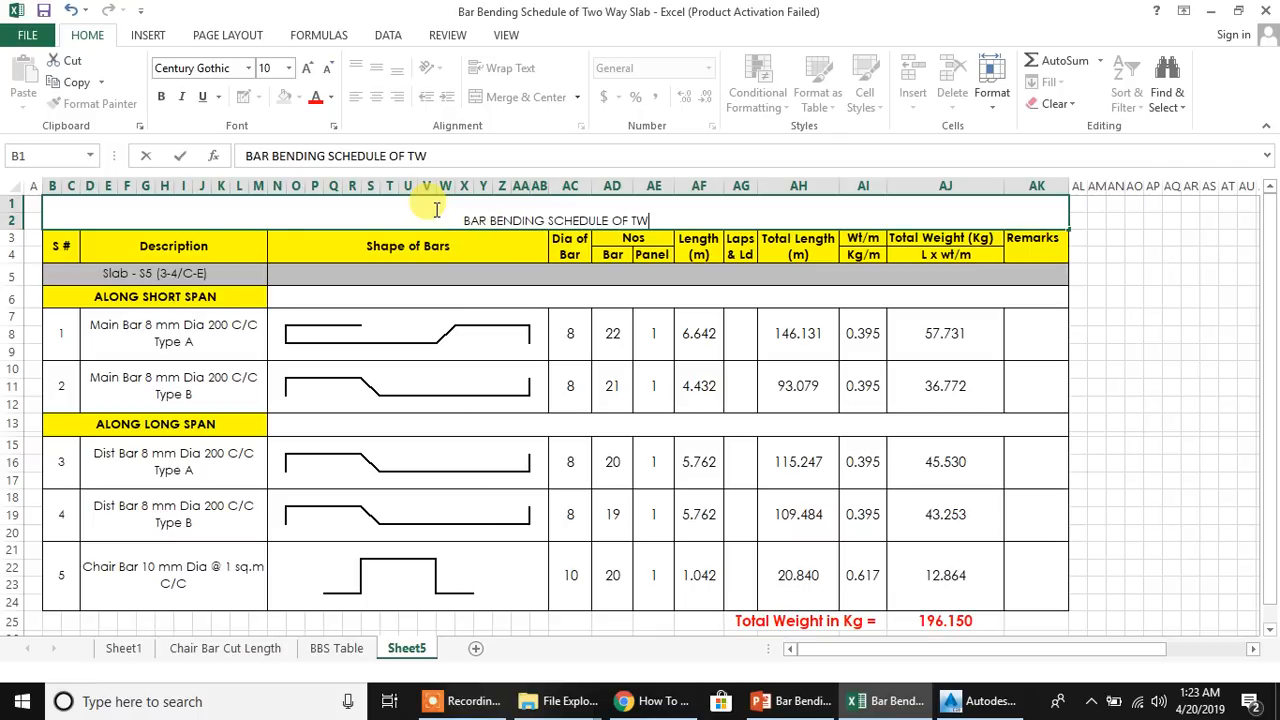
type("O WAY SLAB")
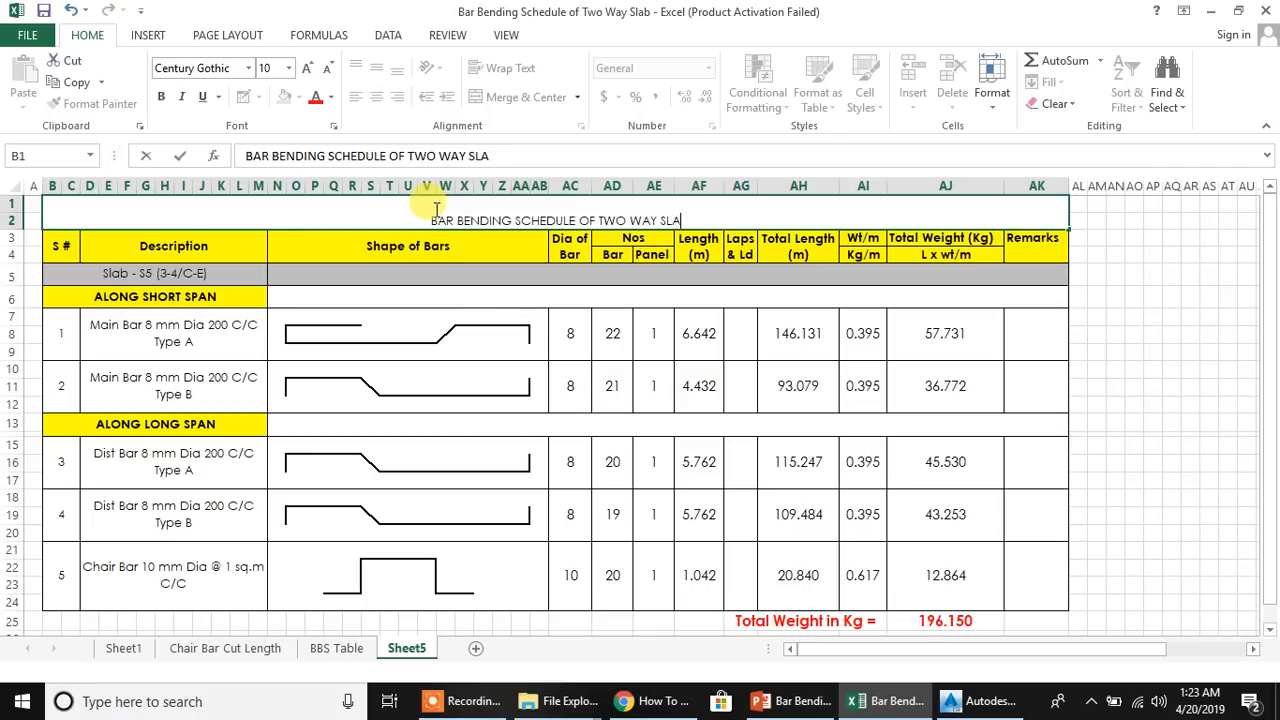
key("Return")
Enlarge the schedule title to font size 18 and make it bold
left_click(435, 209)
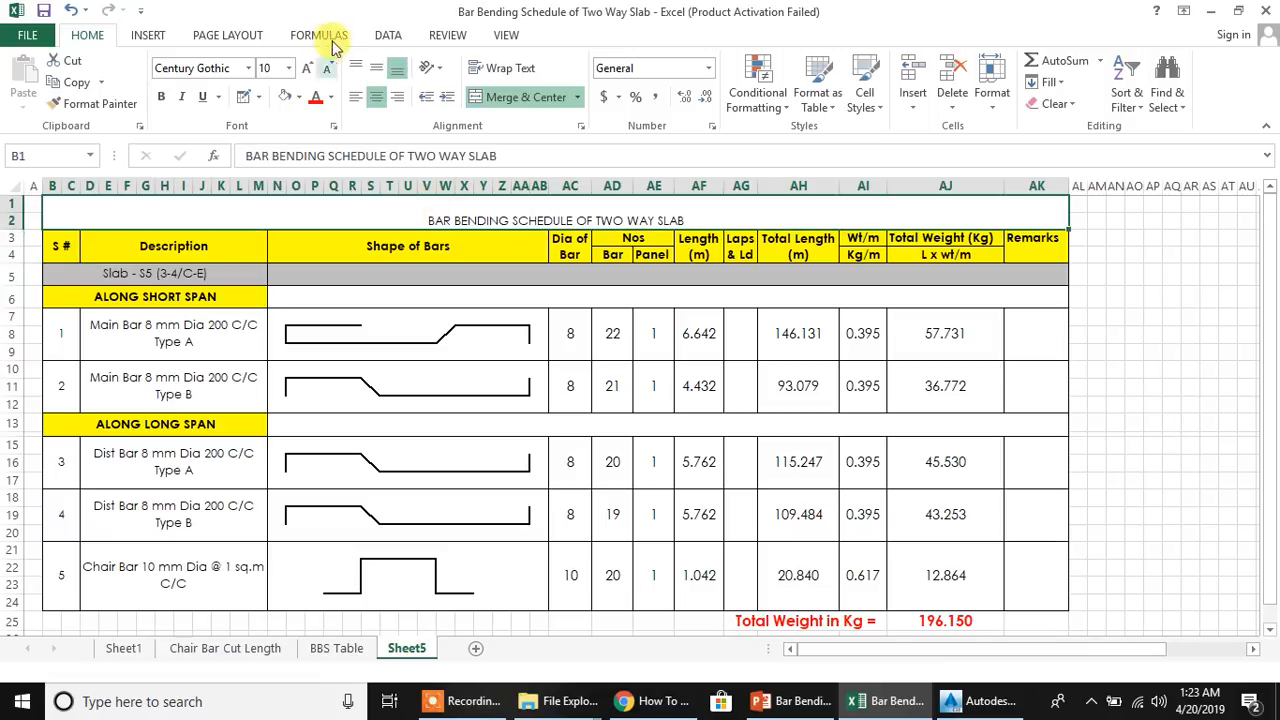
left_click(307, 69)
left_click(307, 69)
left_click(307, 69)
left_click(307, 69)
left_click(307, 69)
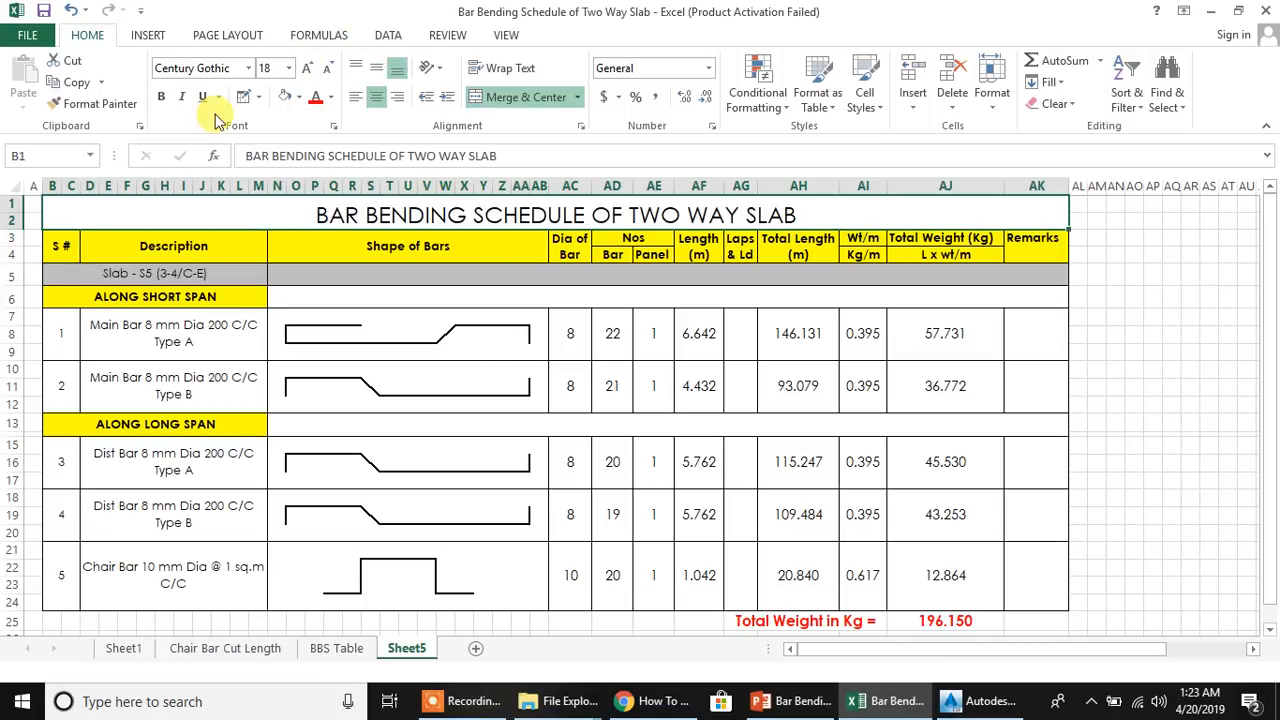
left_click(161, 96)
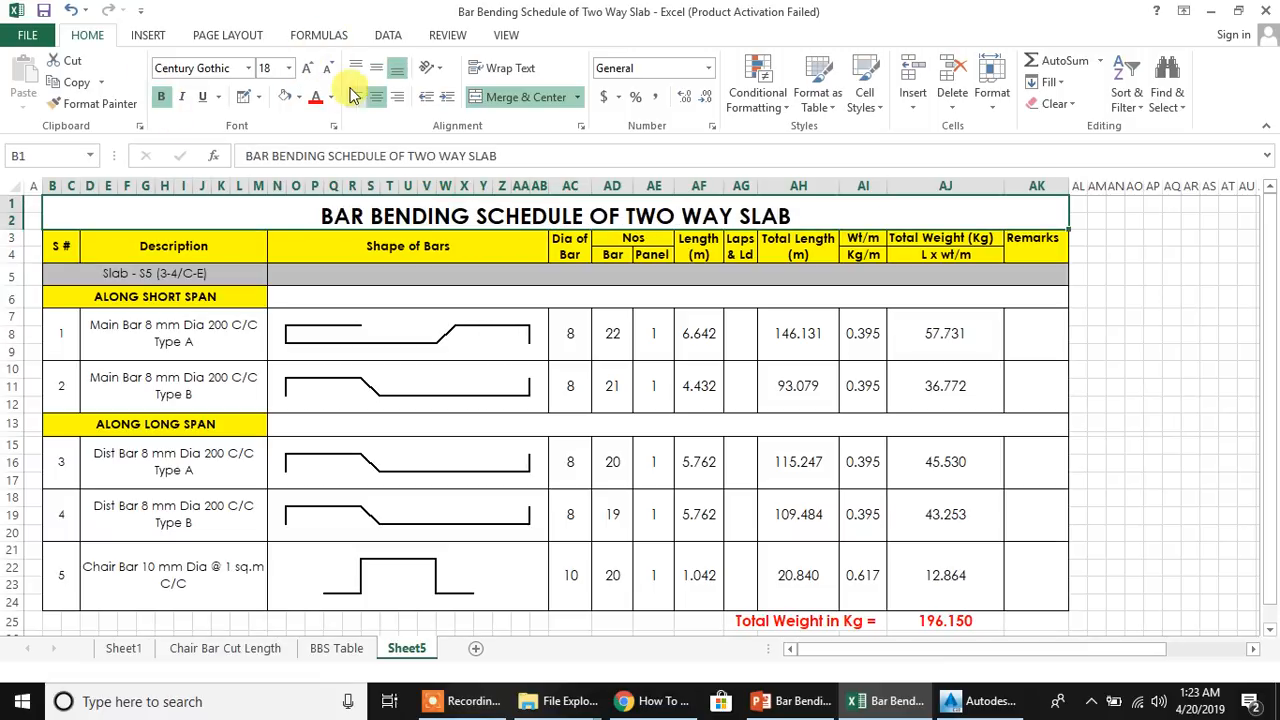
Fill the title cell with light blue and surround it with a thick box border
left_click(299, 97)
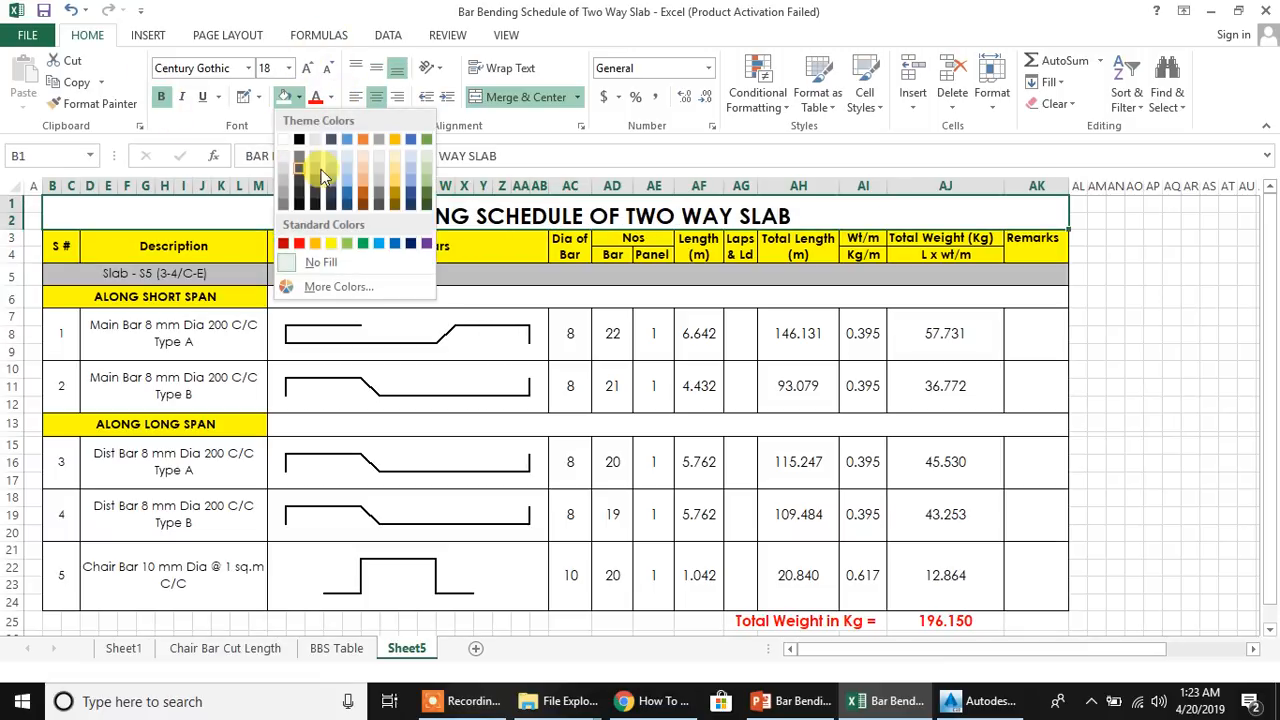
left_click(380, 243)
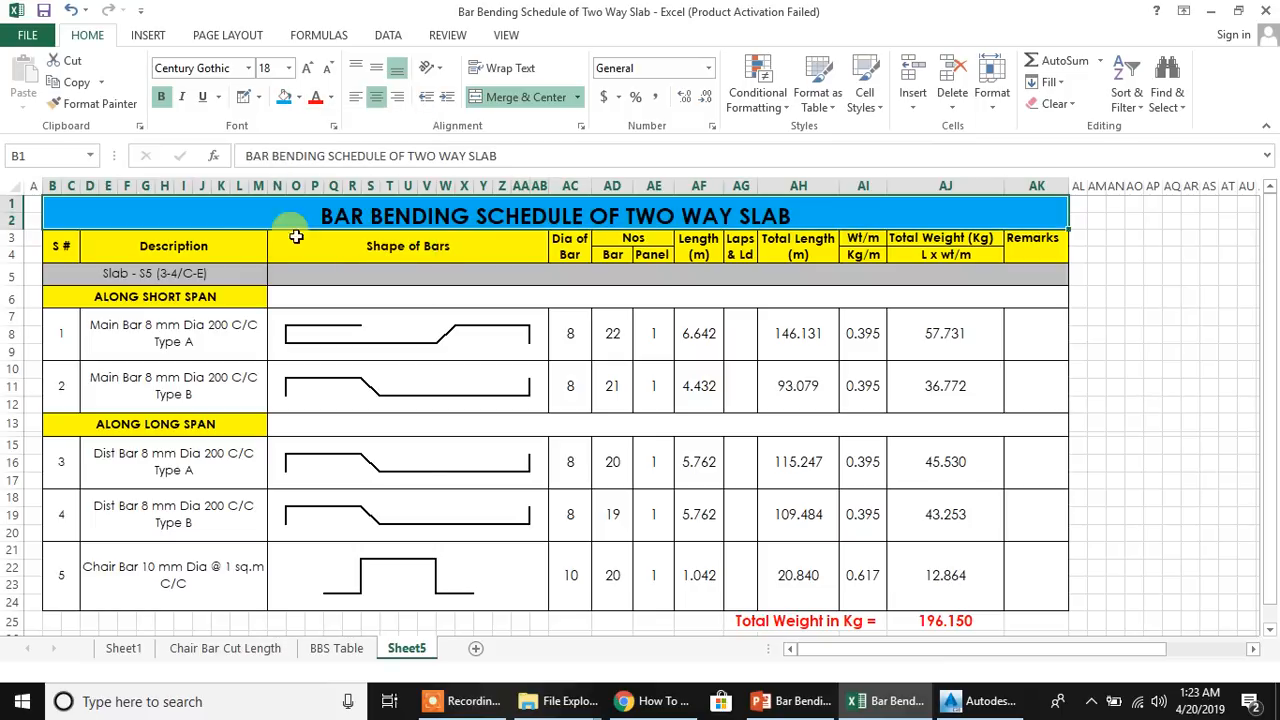
left_click(258, 97)
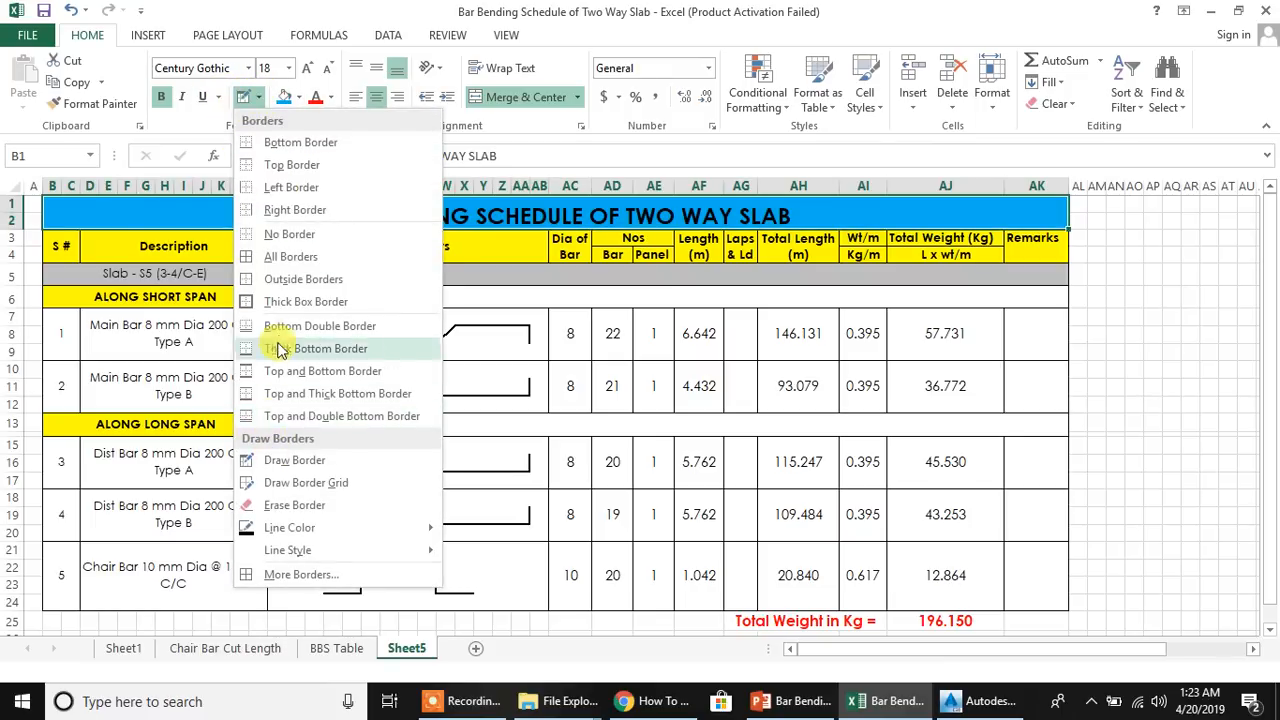
left_click(289, 303)
left_click(654, 387)
Add thick box borders around the header rows 3 and 4 and around the table body in rows 5 to 24
left_click_drag(57, 245, 1050, 248)
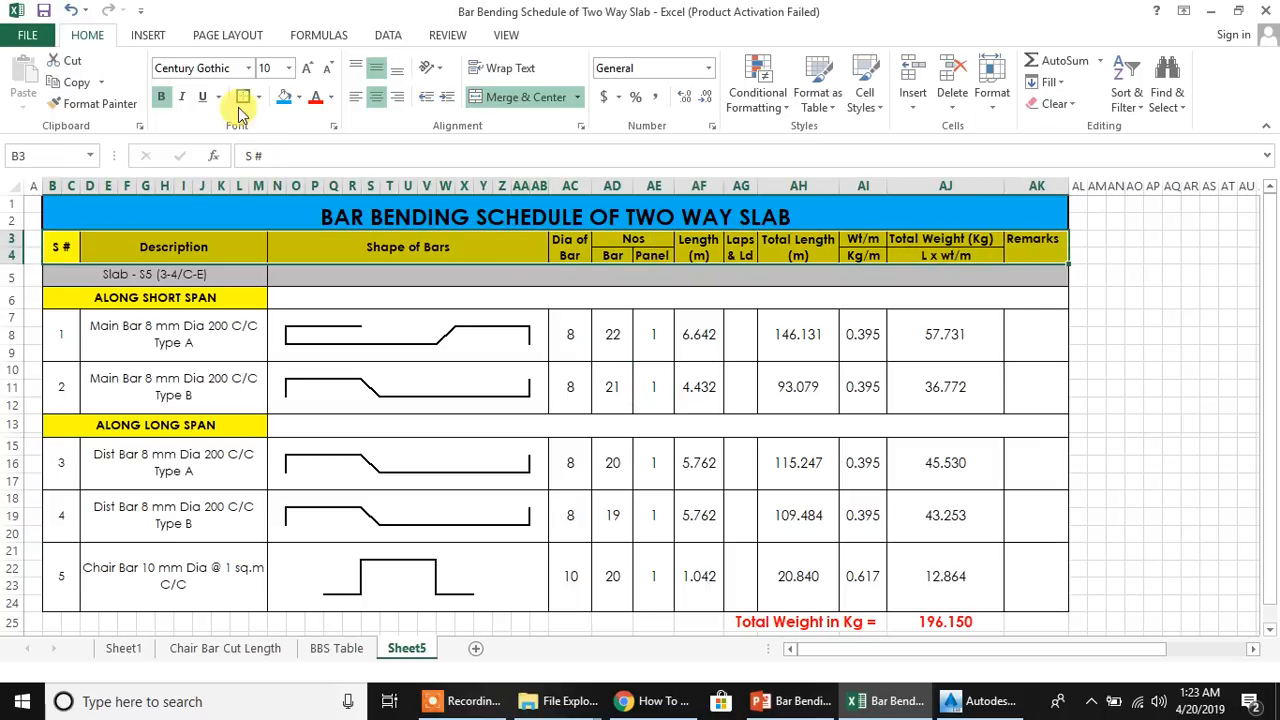
left_click(440, 440)
left_click_drag(57, 275, 903, 566)
left_click(242, 96)
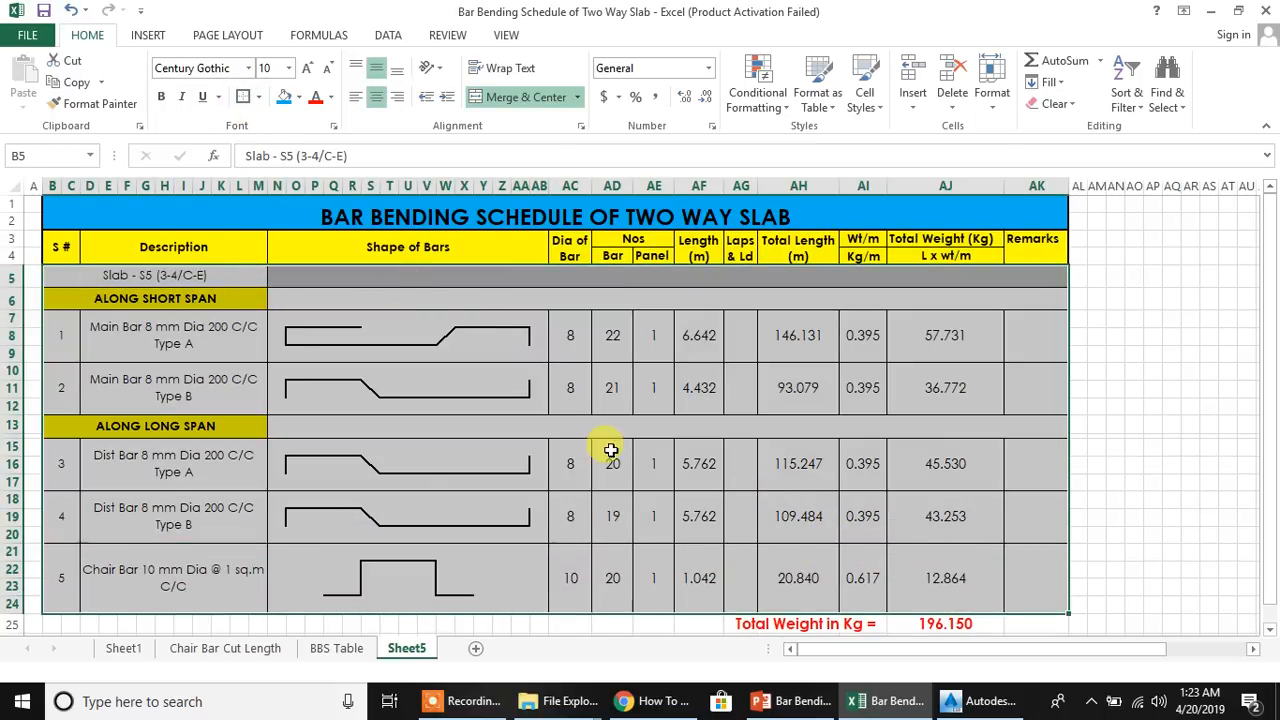
left_click(1228, 390)
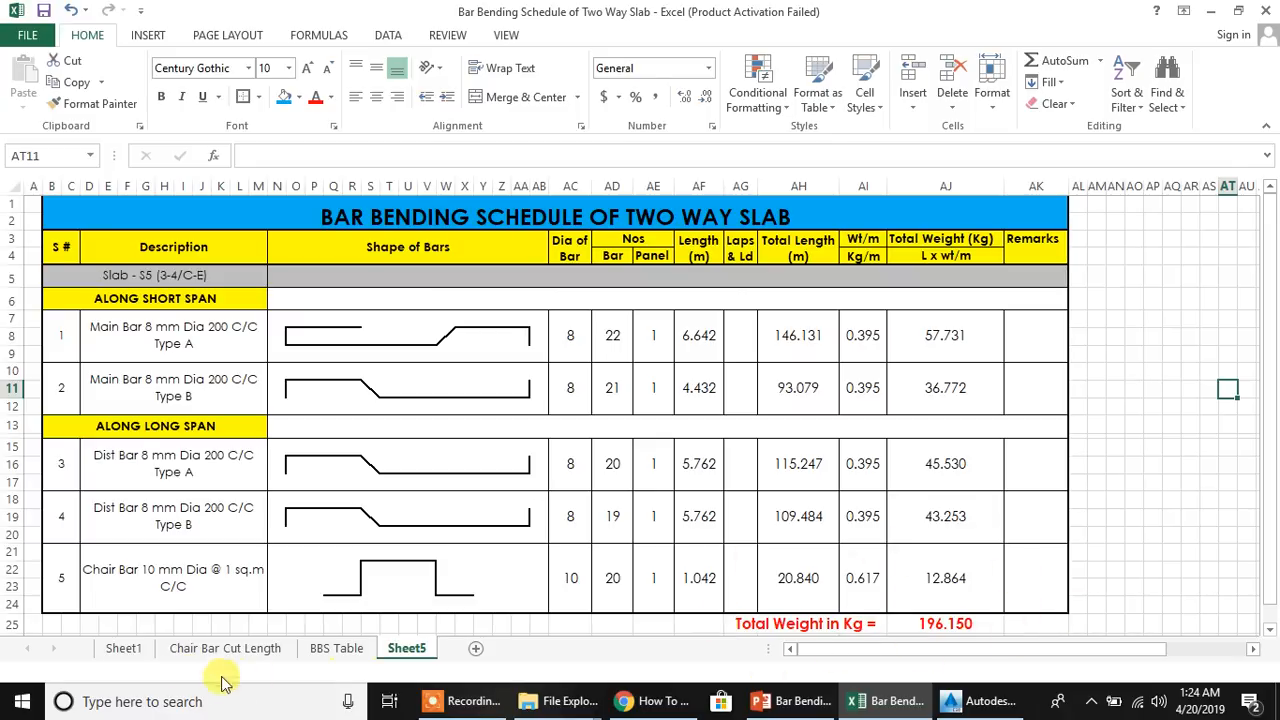
Review the calculations on Sheet1, the reference table on BBS Table and the chair bar formulas on Chair Bar Cut Length
left_click(123, 650)
scroll(320, 560, "down", 10)
scroll(295, 519, "up", 3)
scroll(295, 519, "up", 3)
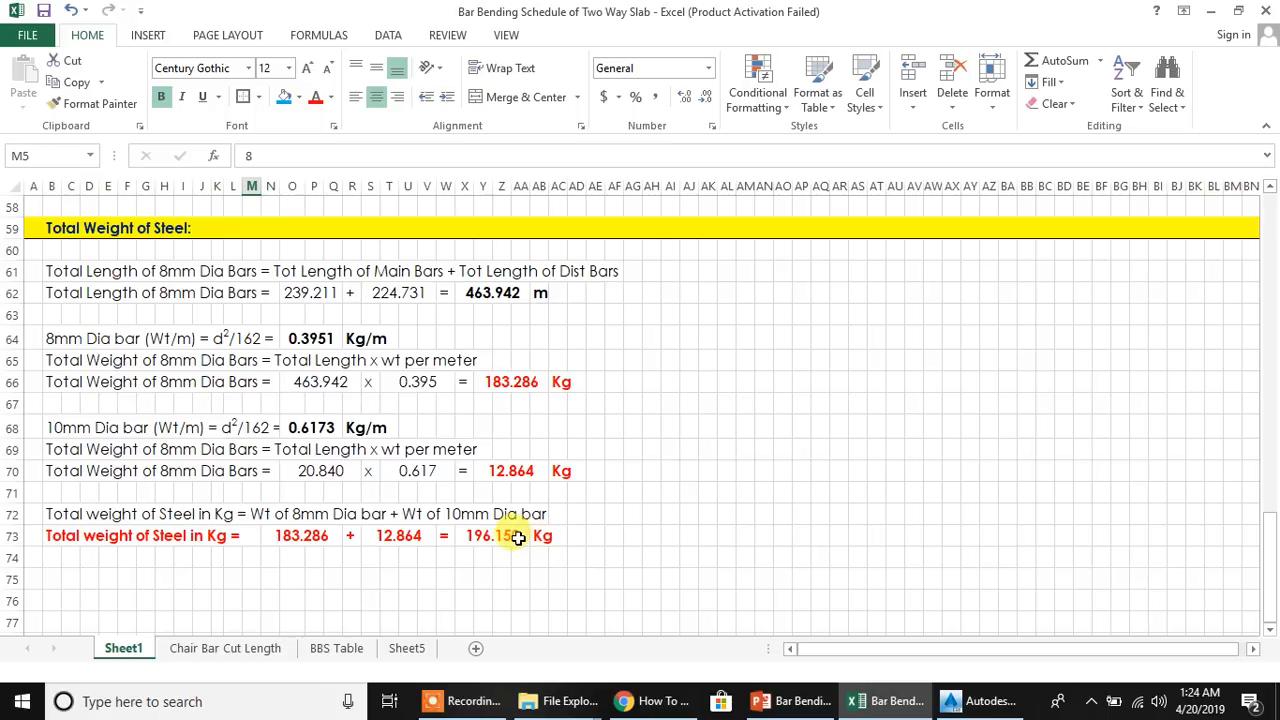
scroll(518, 538, "up", 16)
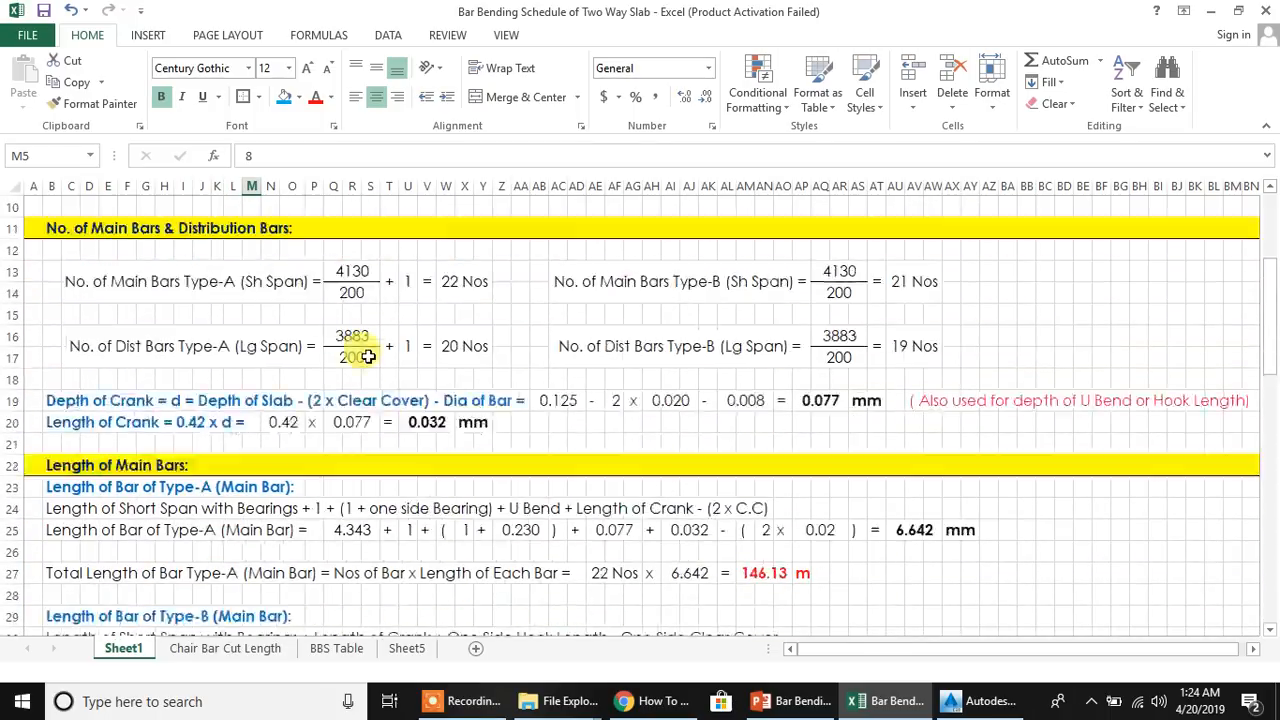
scroll(477, 331, "up", 3)
scroll(471, 380, "down", 2)
scroll(451, 343, "up", 2)
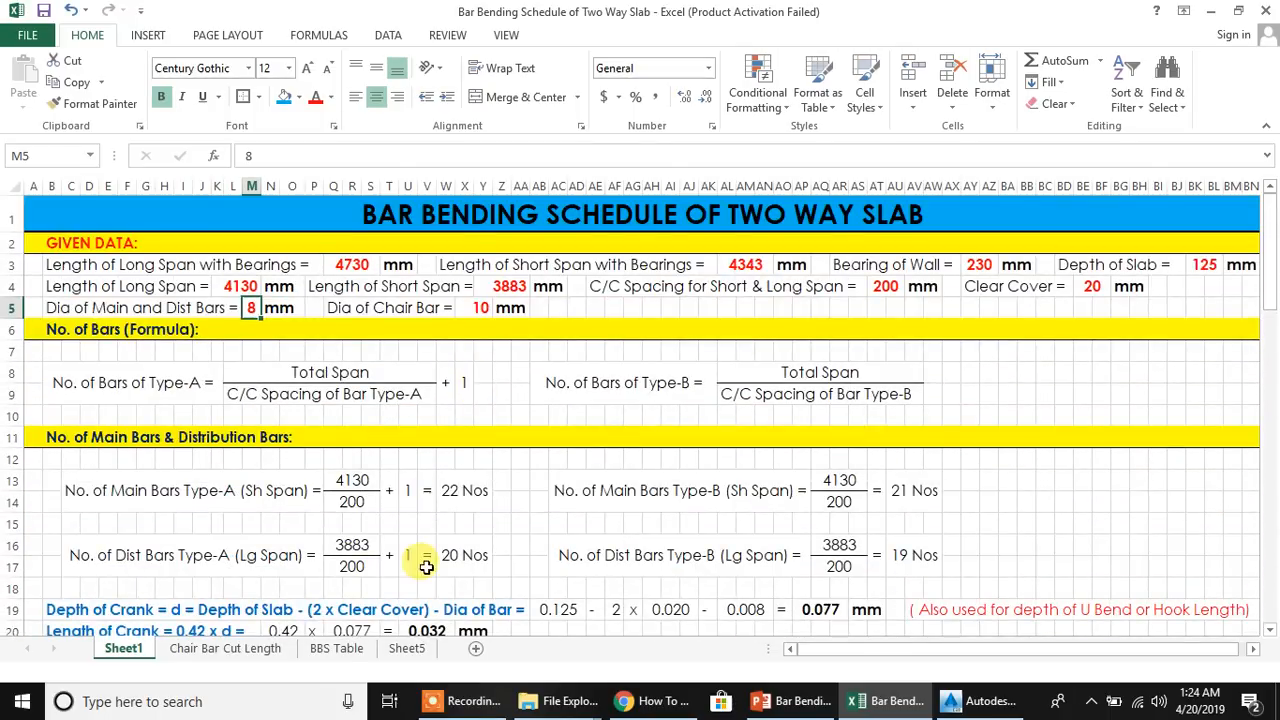
left_click(336, 648)
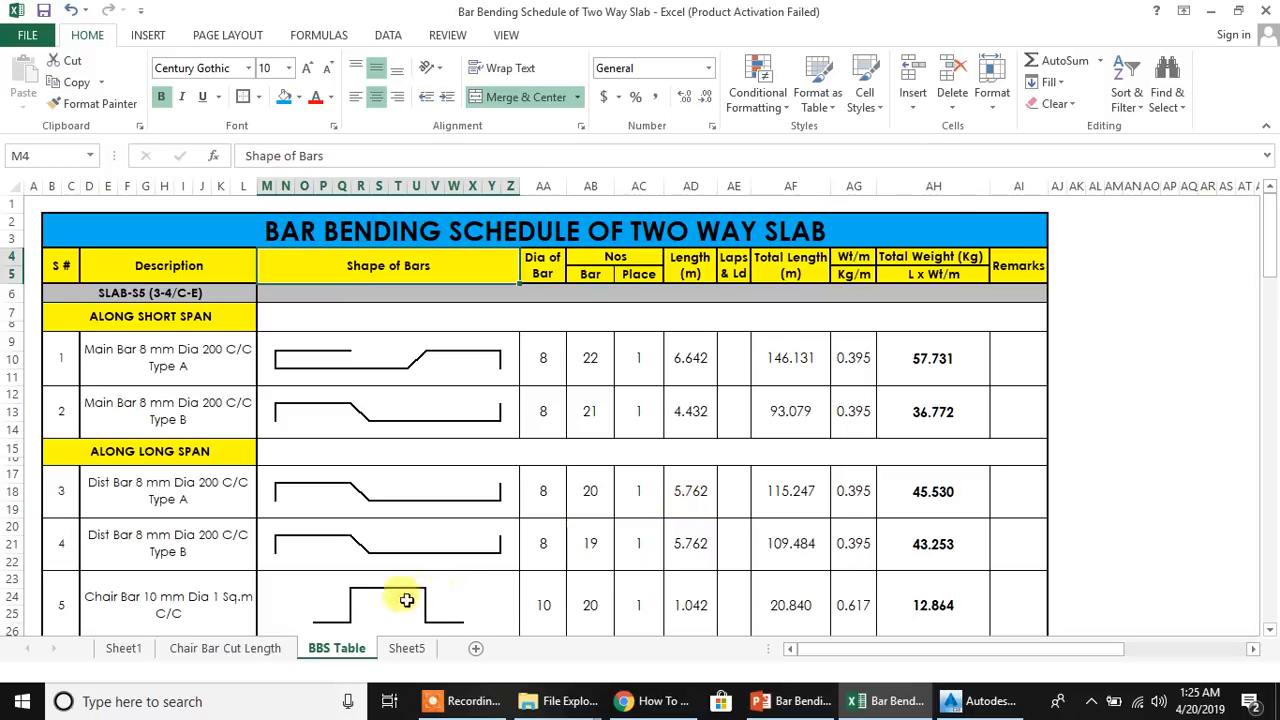
left_click(244, 652)
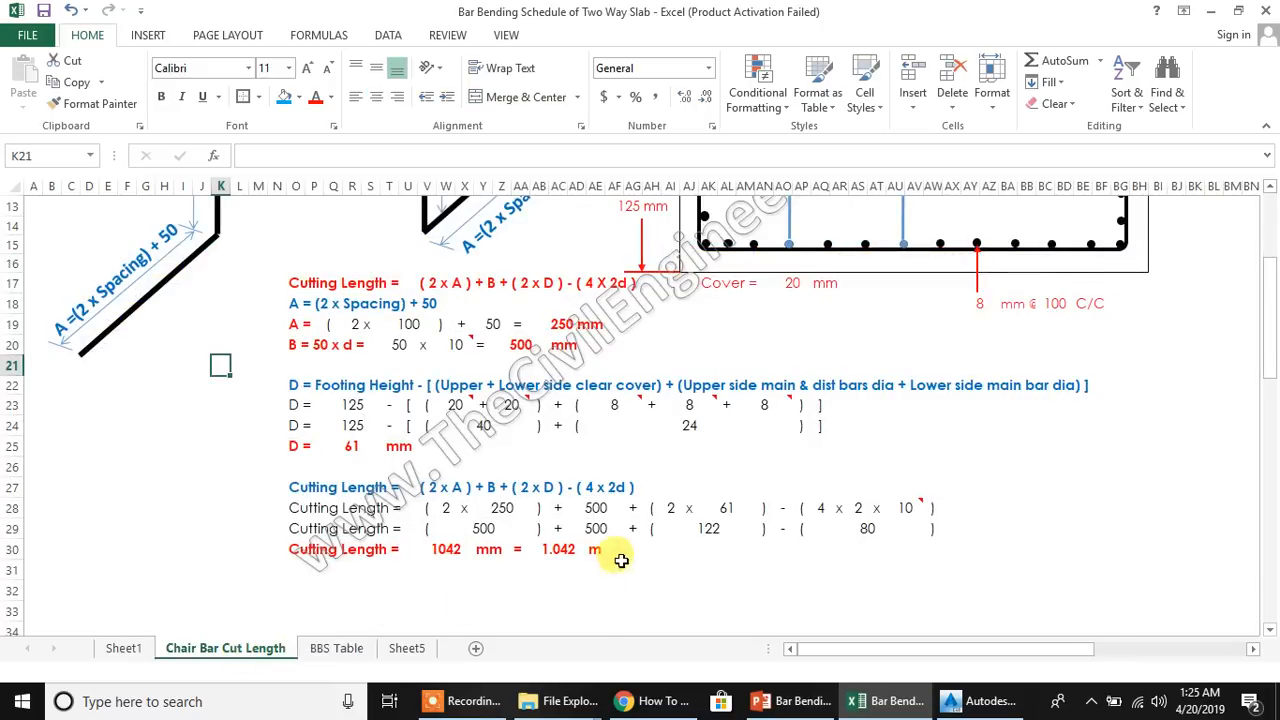
scroll(620, 558, "up", 5)
scroll(621, 560, "down", 2)
scroll(621, 560, "up", 3)
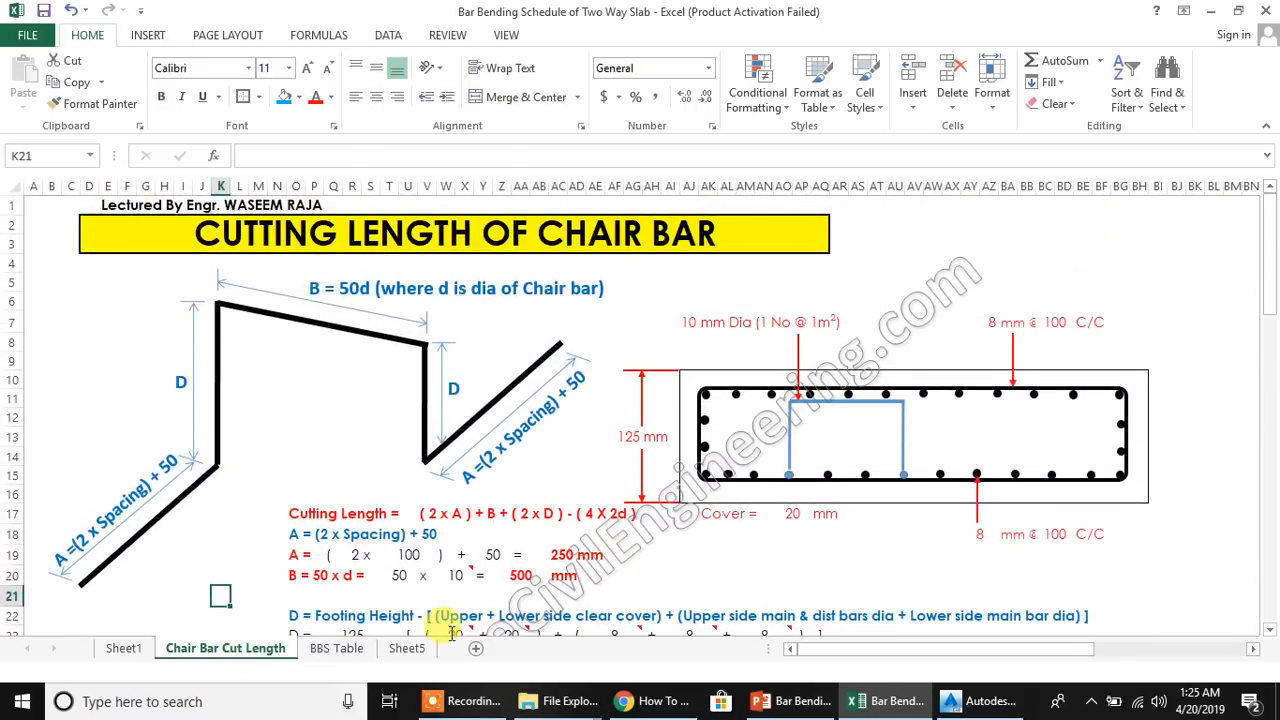
Rename Sheet1 as BBS Calculations
left_click(118, 649)
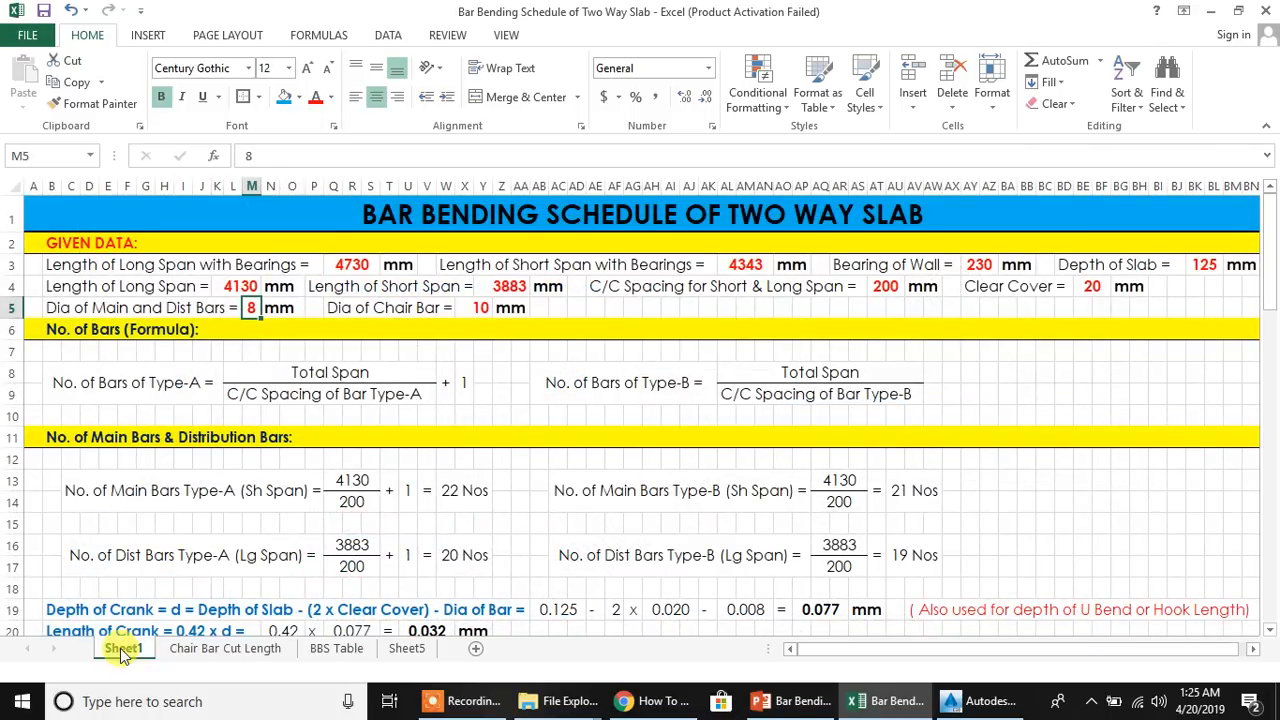
right_click(120, 650)
left_click(165, 472)
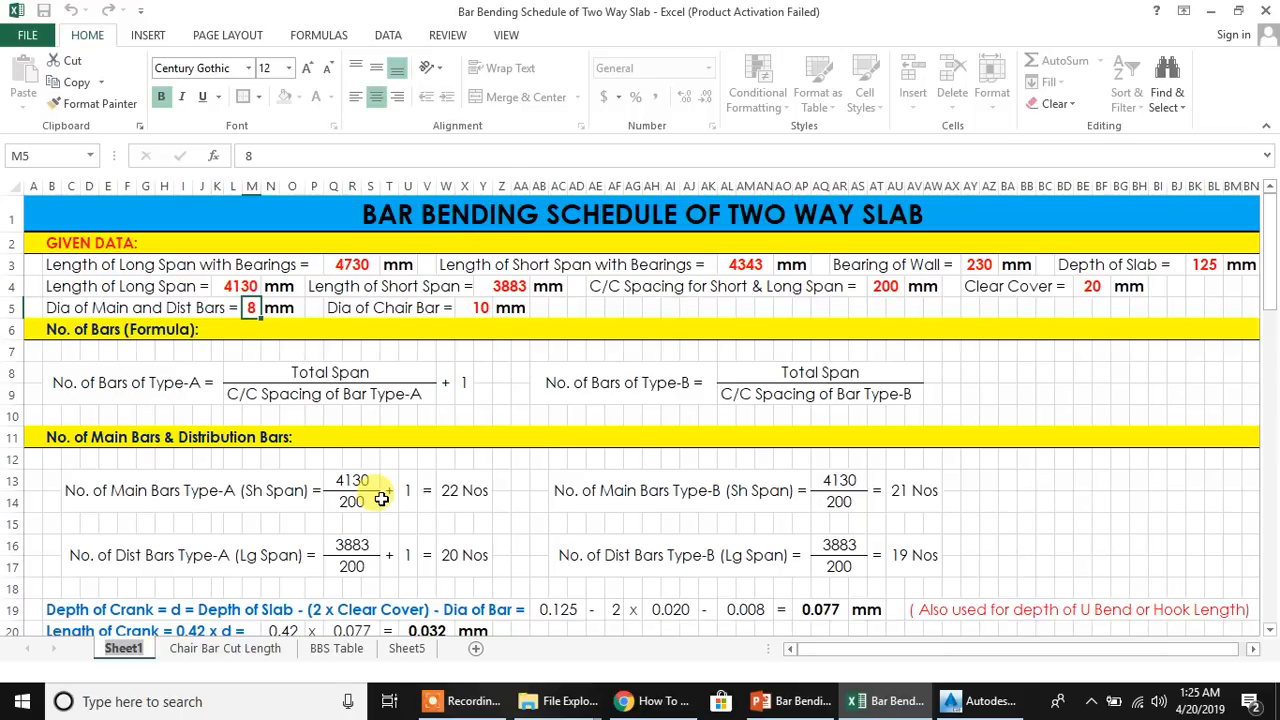
type("b")
key("BackSpace")
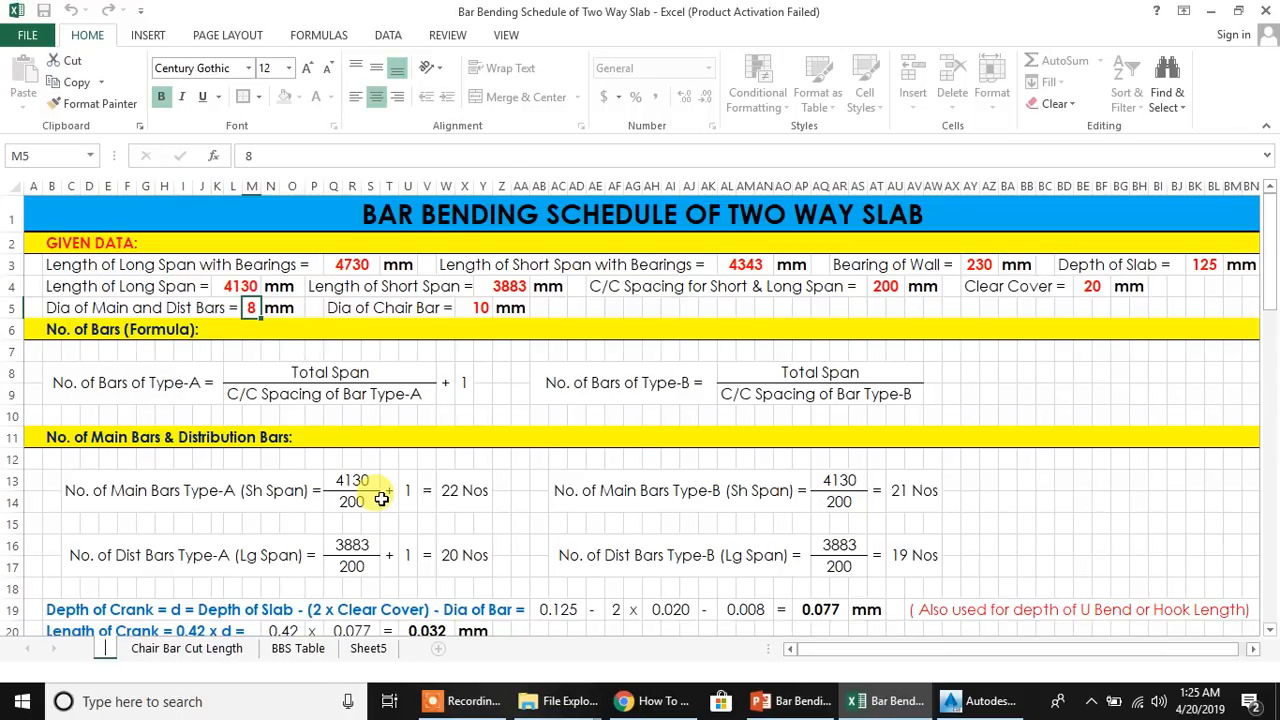
type("BBS")
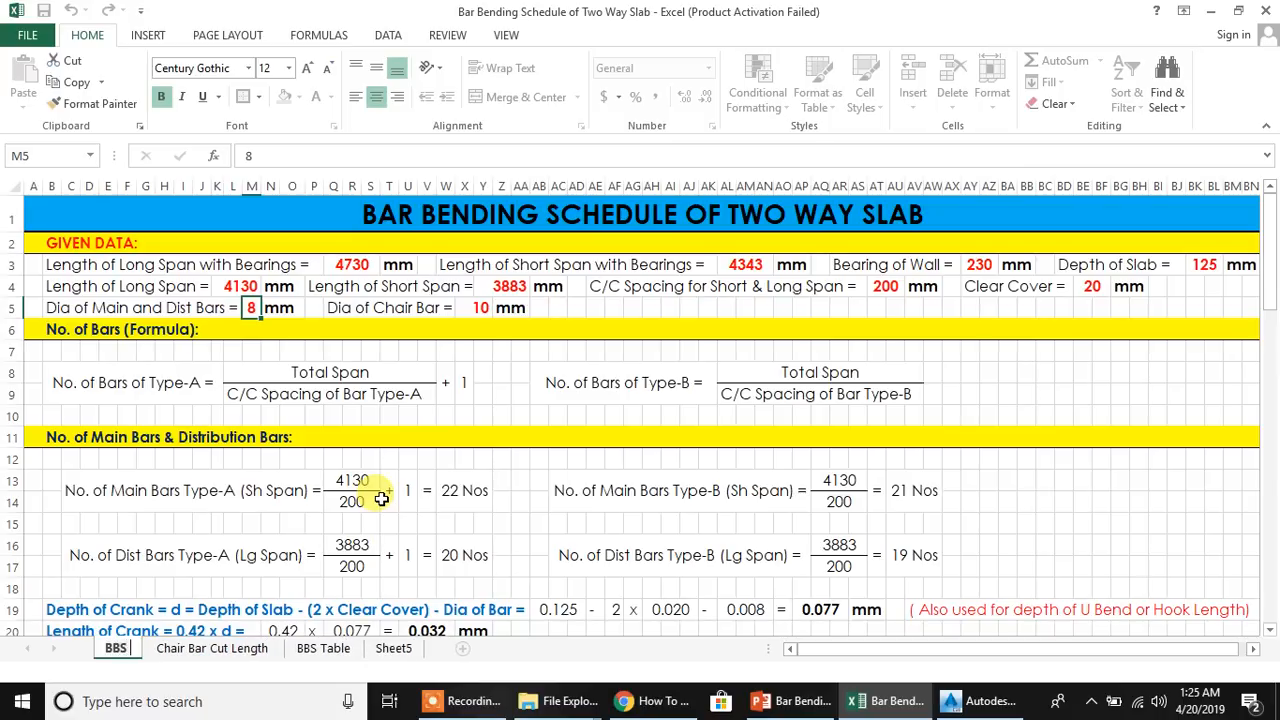
type(" Calculat")
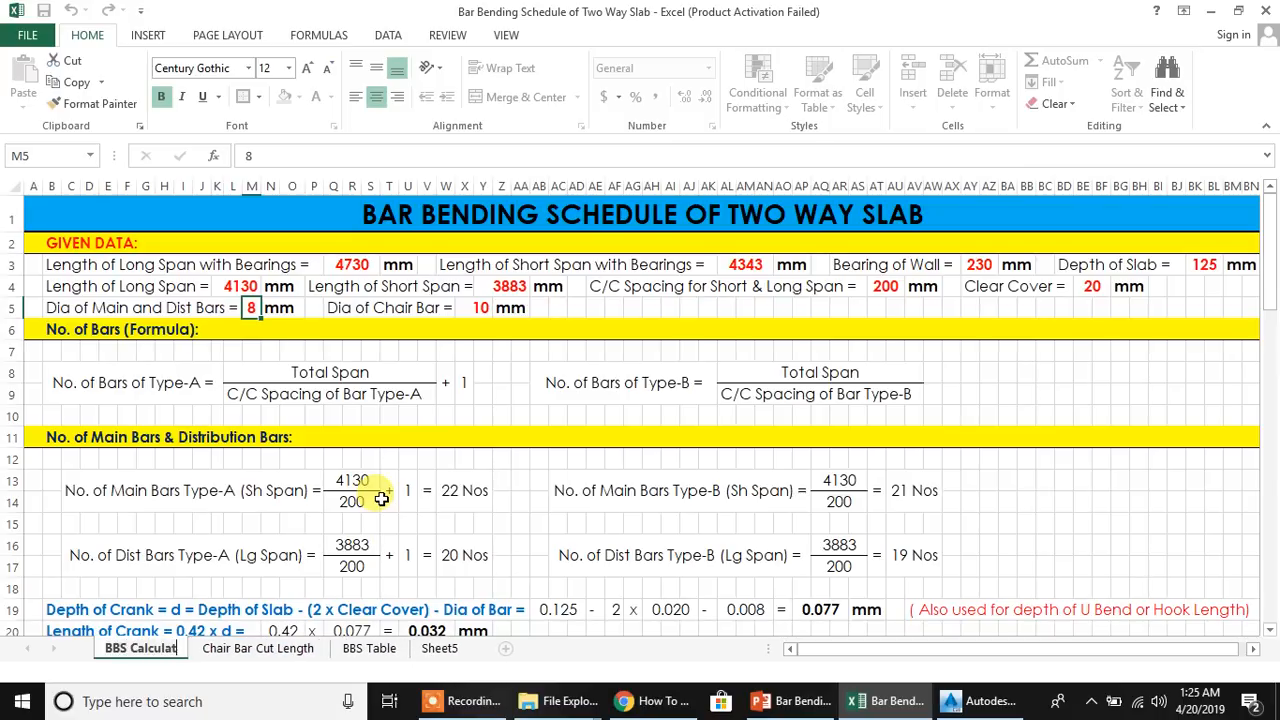
type("ions")
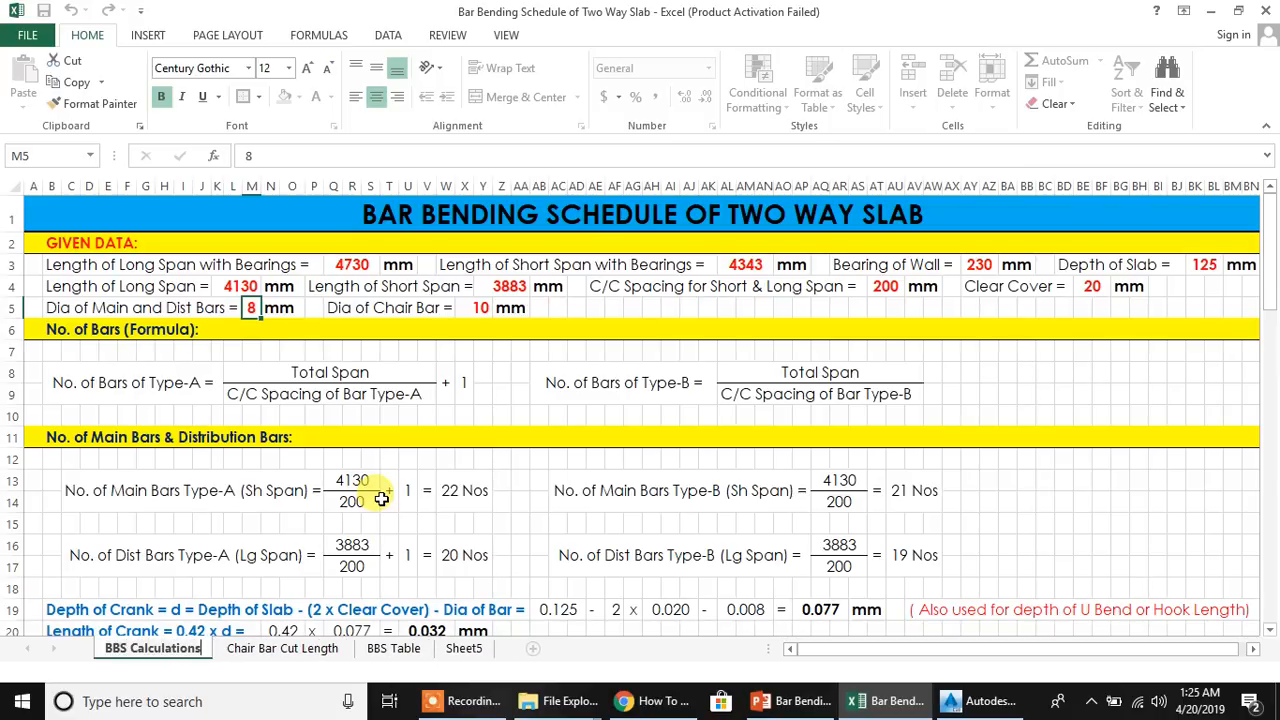
left_click(314, 553)
Fill the given data in rows 3 to 5 and the bar count formulas in rows 7 to 10 with white
left_click_drag(46, 264, 1251, 300)
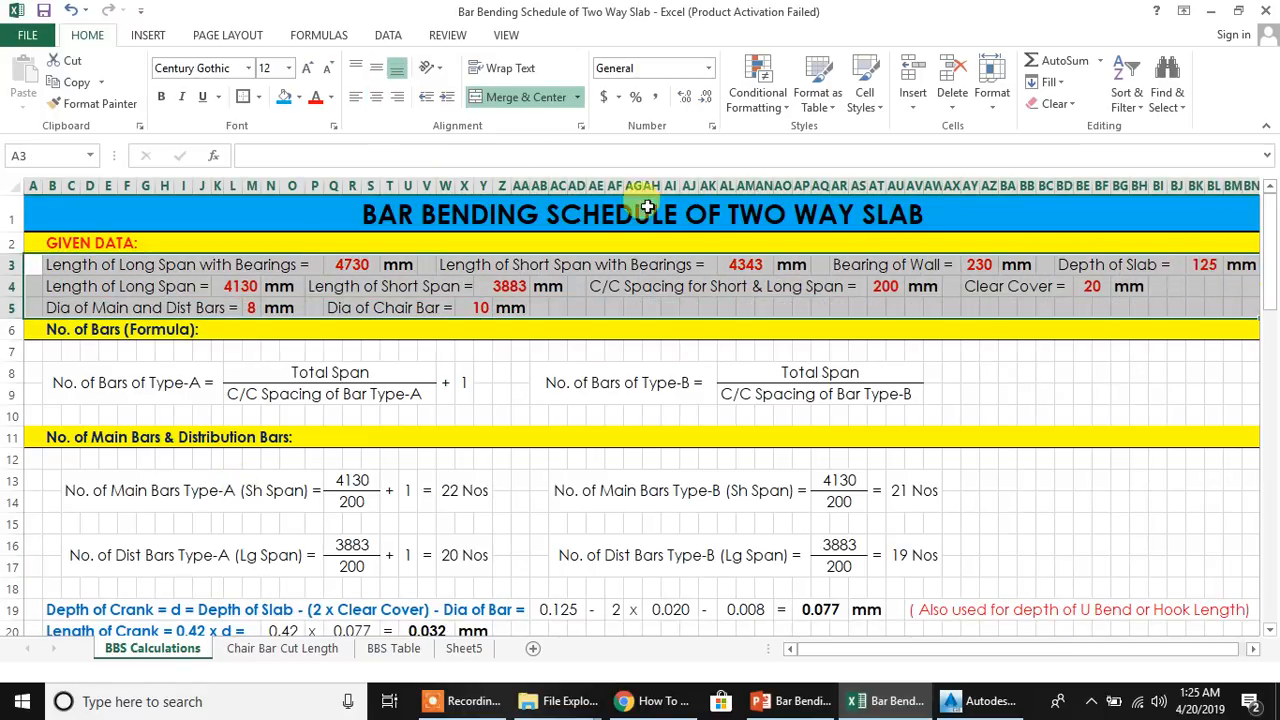
left_click(298, 97)
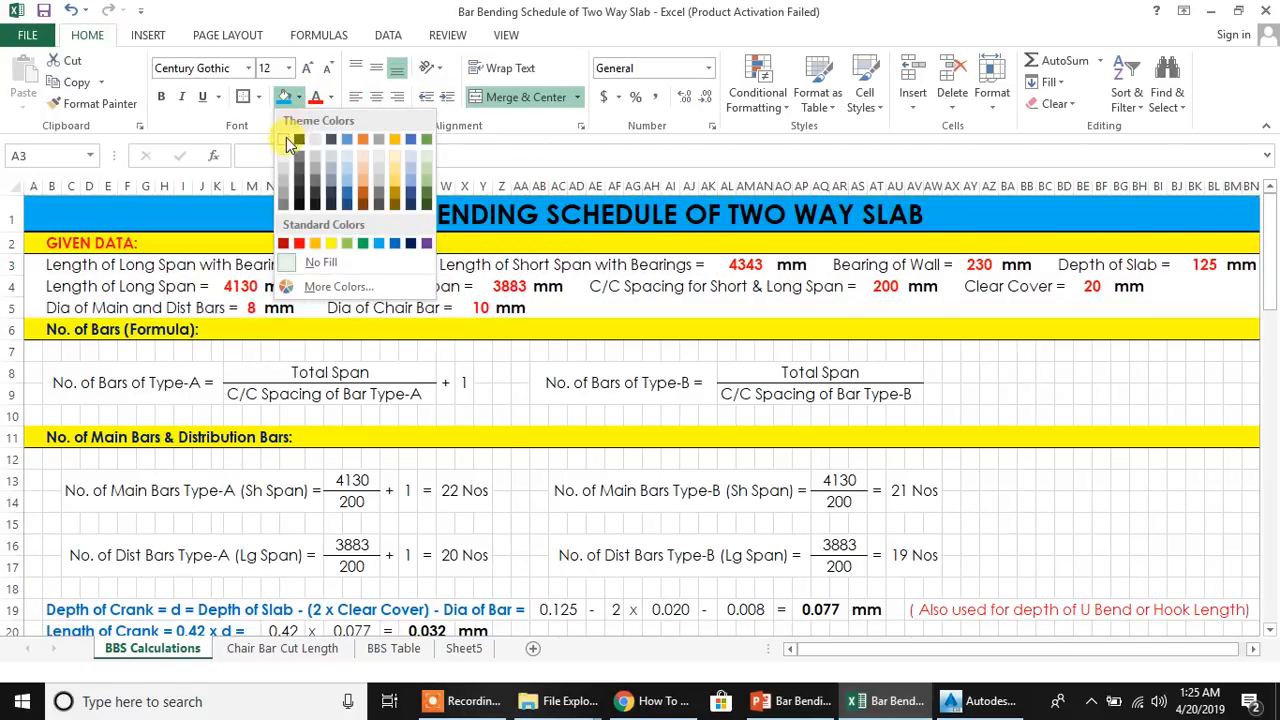
left_click(286, 142)
left_click(334, 411)
left_click_drag(33, 352, 1243, 410)
left_click(284, 98)
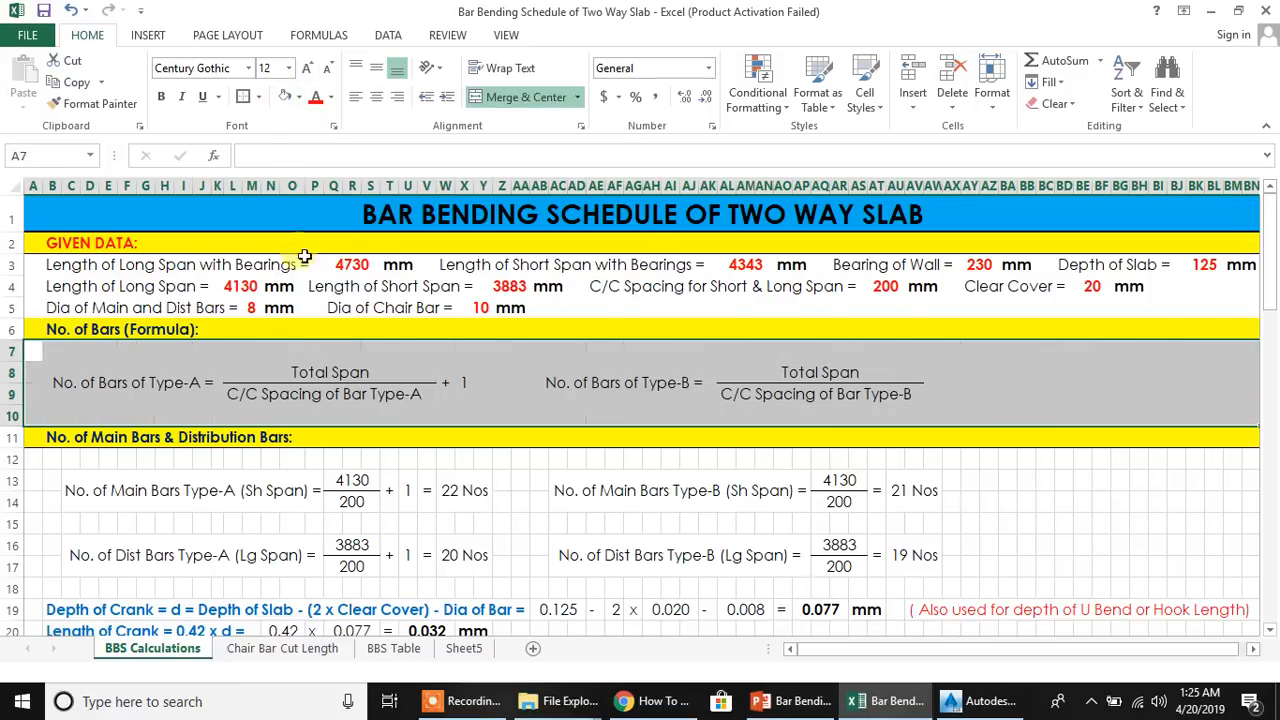
Fill rows 12 to 21 and the Length of Main Bars calculations starting at row 23 with white
scroll(150, 320, "down", 3)
left_click_drag(34, 249, 1251, 434)
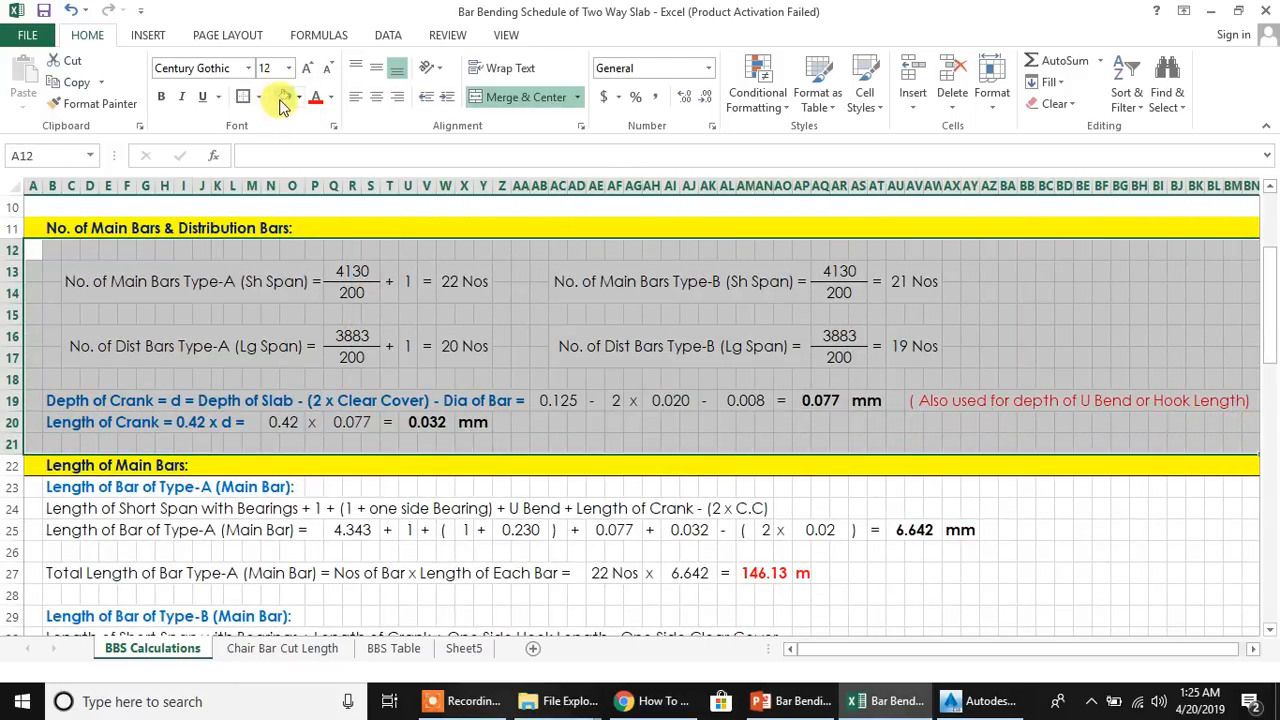
left_click(284, 98)
scroll(240, 360, "down", 2)
left_click_drag(34, 357, 1215, 424)
left_click(284, 98)
scroll(83, 563, "up", 4)
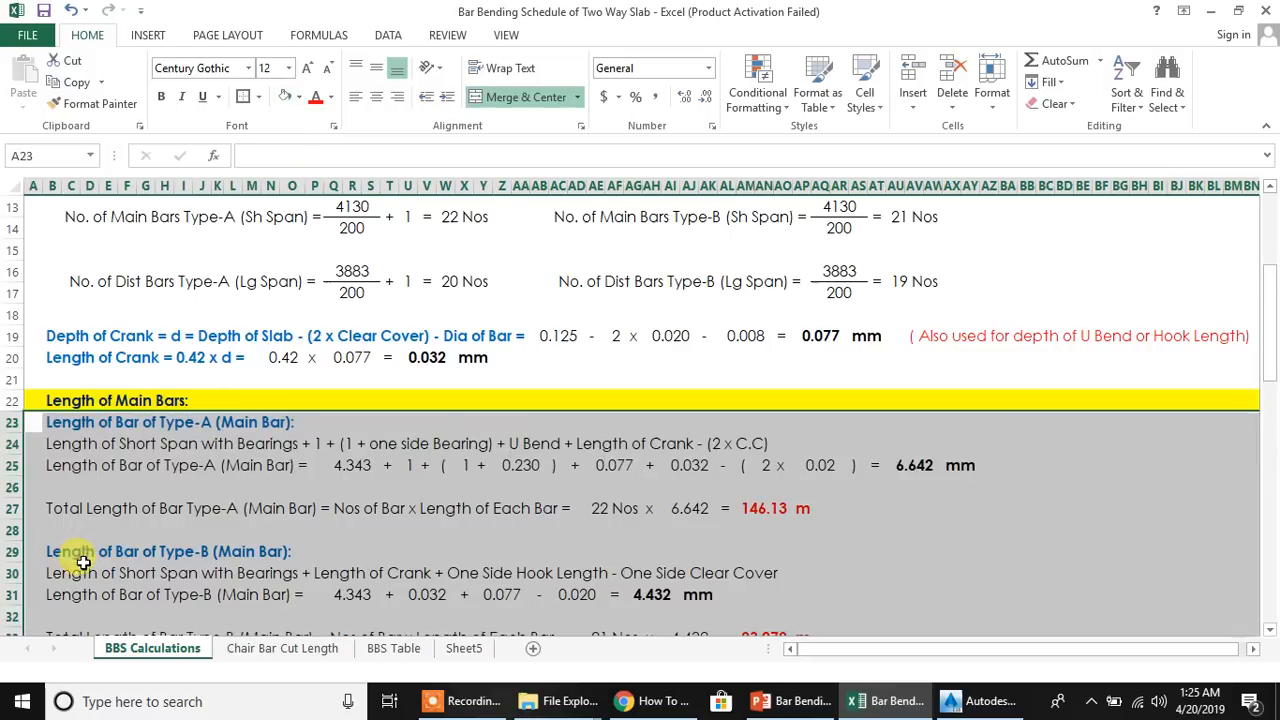
Fill the Length of Distribution Bars calculations in rows 38 to 50 with white
left_click(33, 440)
scroll(33, 440, "down", 5)
left_click_drag(33, 422, 1257, 478)
left_click(285, 96)
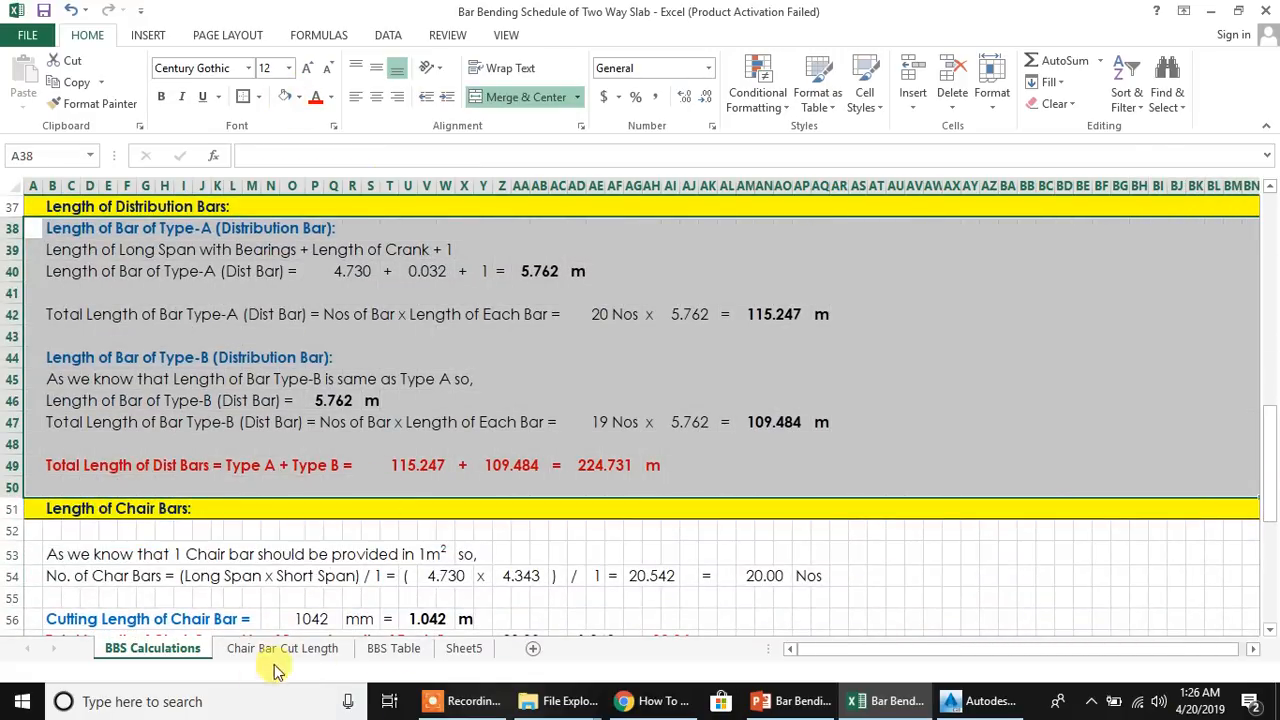
On Sheet5, fill the empty cells beside the schedule table, columns AL to BB in rows 1 to 53, with white
left_click(462, 648)
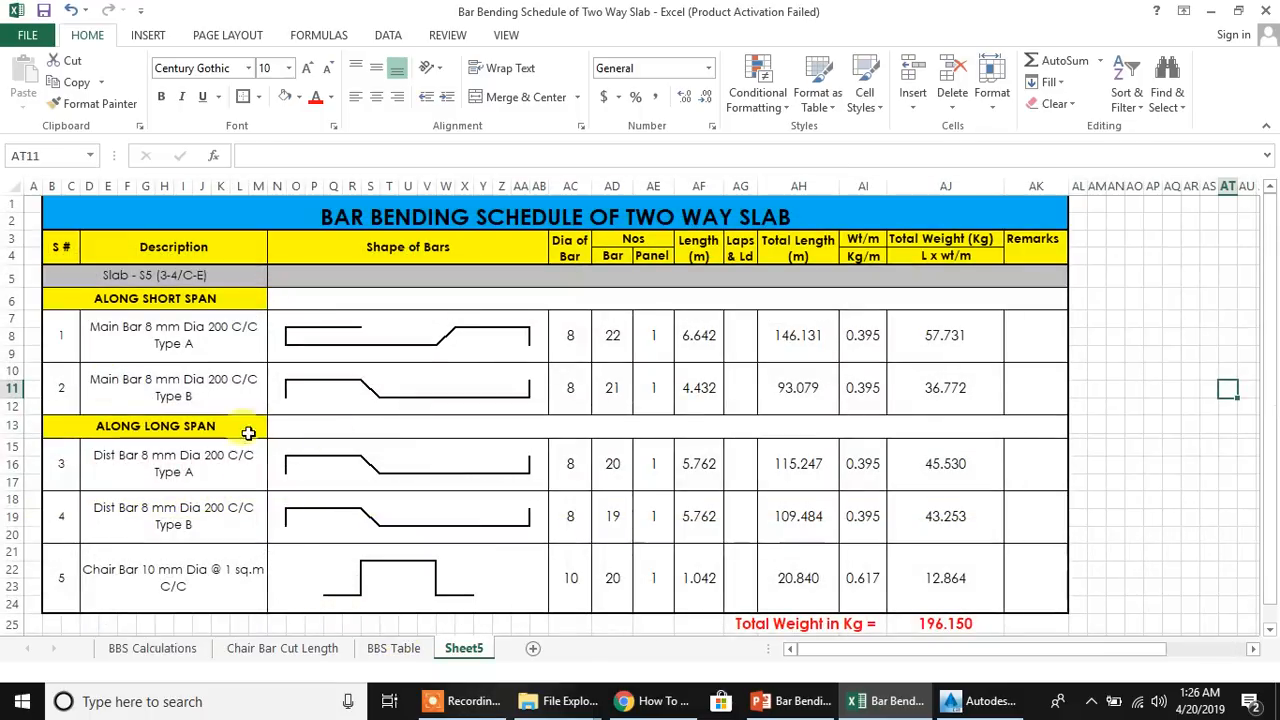
left_click_drag(1087, 209, 1262, 628)
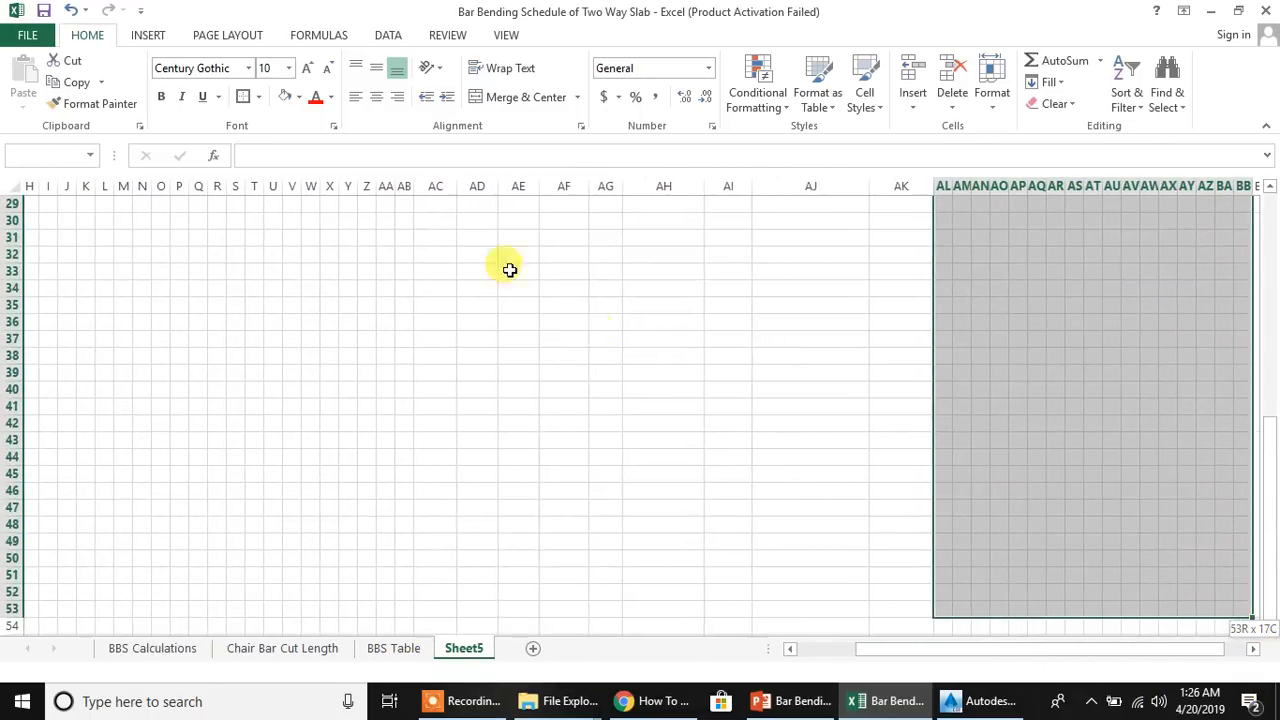
left_click(283, 100)
scroll(900, 560, "up", 10)
left_click_drag(985, 652, 795, 648)
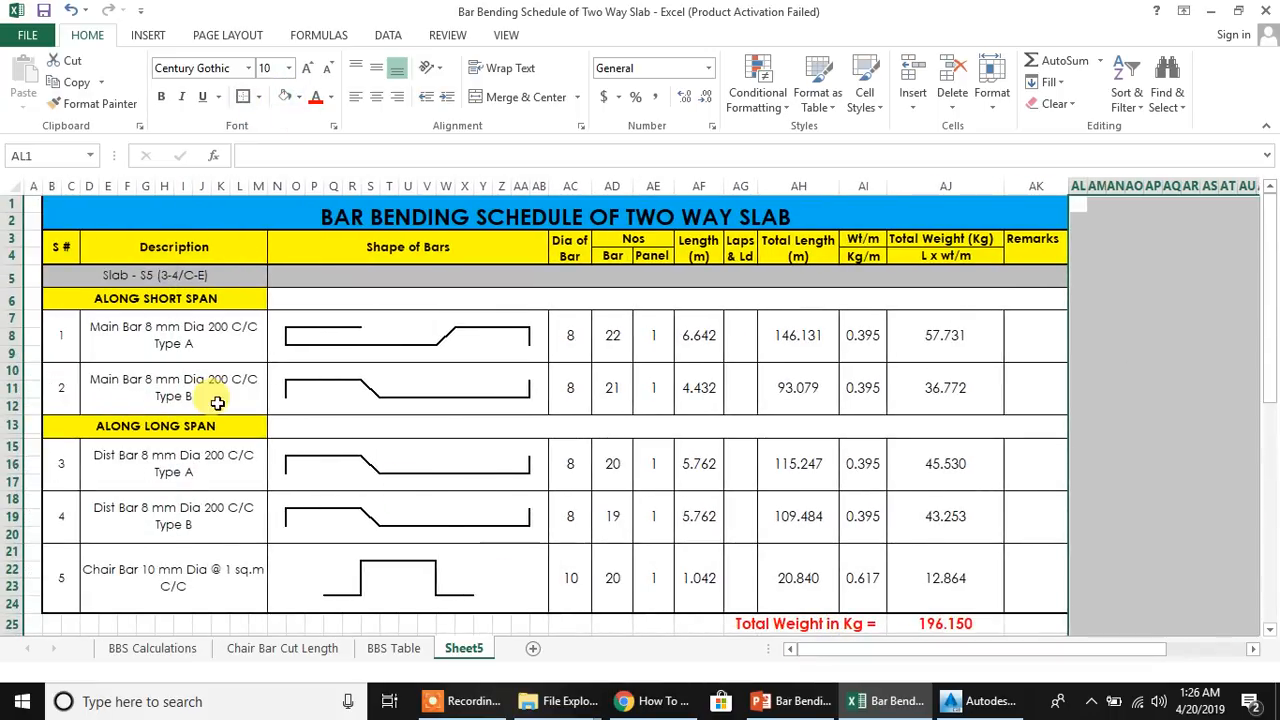
left_click(217, 401)
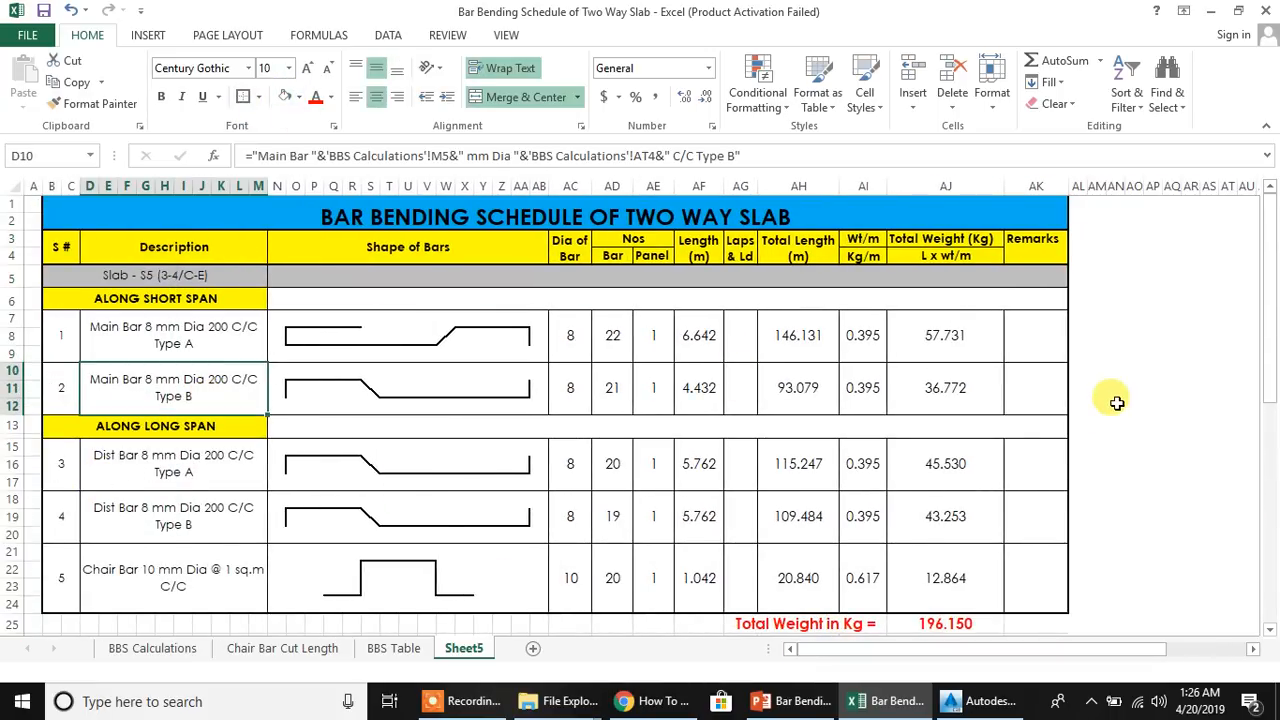